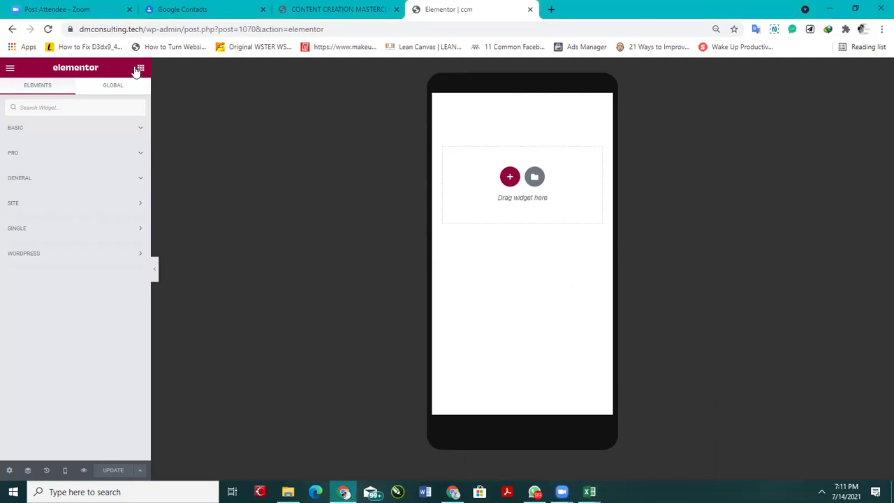
Step: Switch to the Content Creation Masterclass sales page and review its headline block
click(330, 9)
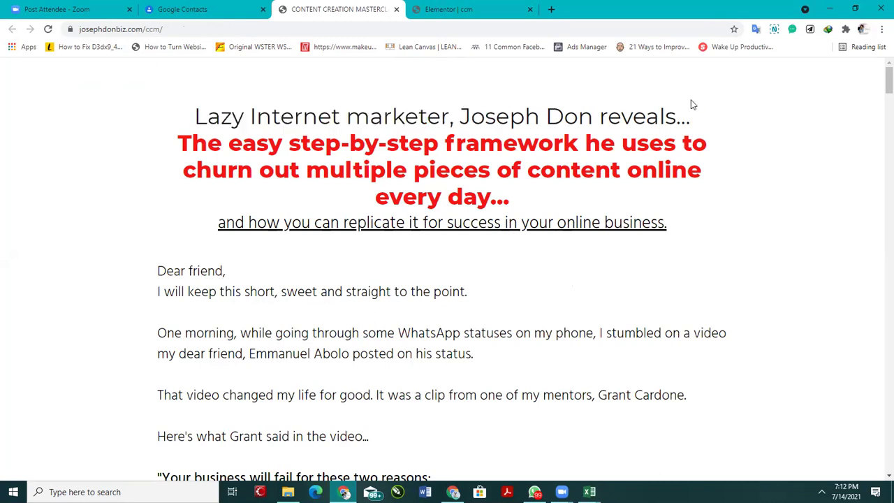
drag(679, 133, 716, 223)
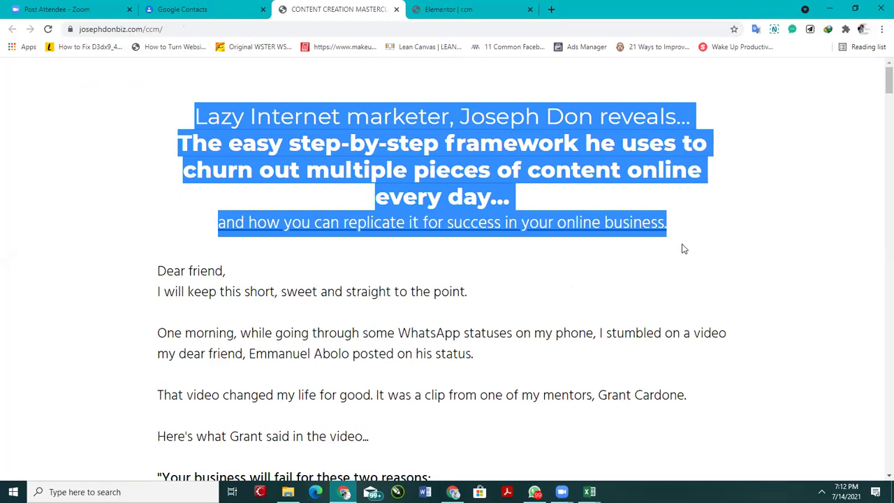
drag(684, 249, 668, 225)
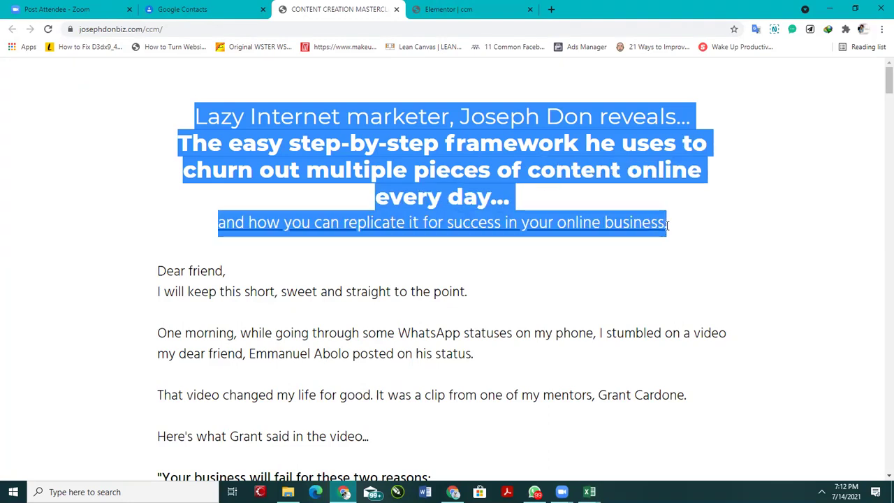
click(365, 175)
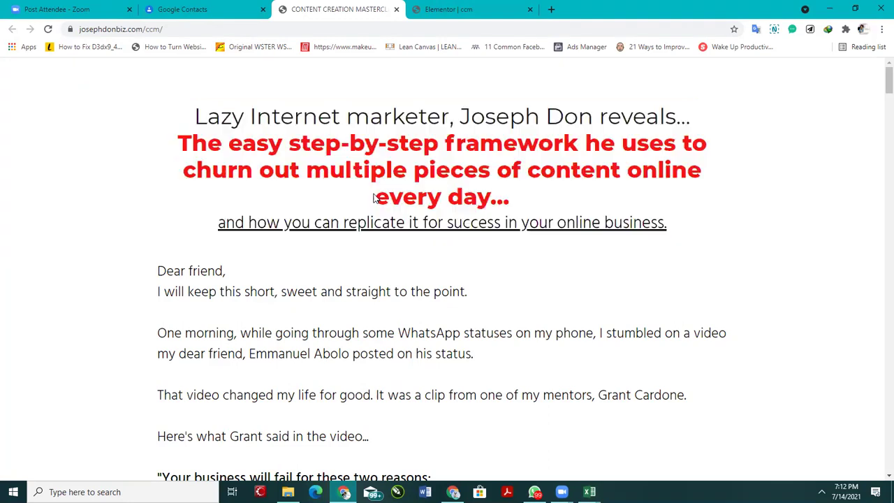
Step: Copy the sales page's opening headline line, red main headline and underlined subheadline as three separate clipboard entries
drag(195, 117, 512, 123)
drag(468, 291, 157, 291)
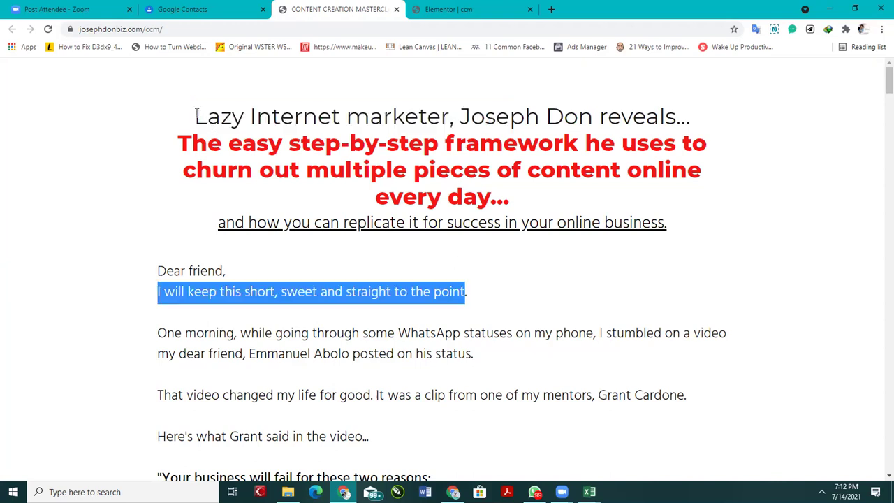
drag(197, 115, 696, 119)
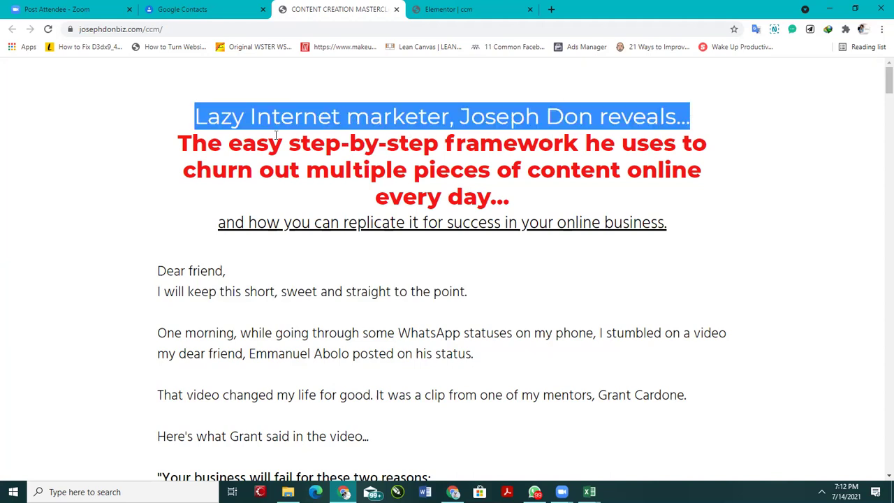
drag(179, 144, 528, 199)
mouse_move(224, 223)
mouse_down()
mouse_move(371, 225)
mouse_move(394, 254)
mouse_move(221, 235)
mouse_up()
drag(287, 225, 672, 227)
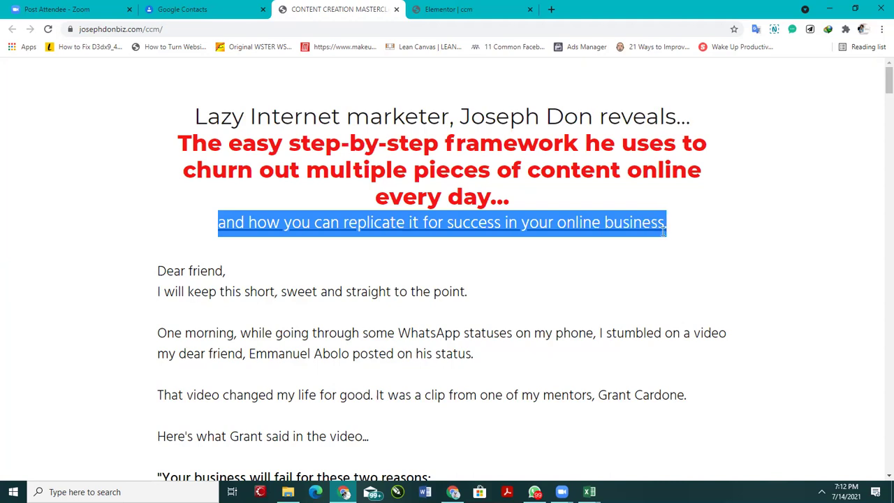
click(845, 30)
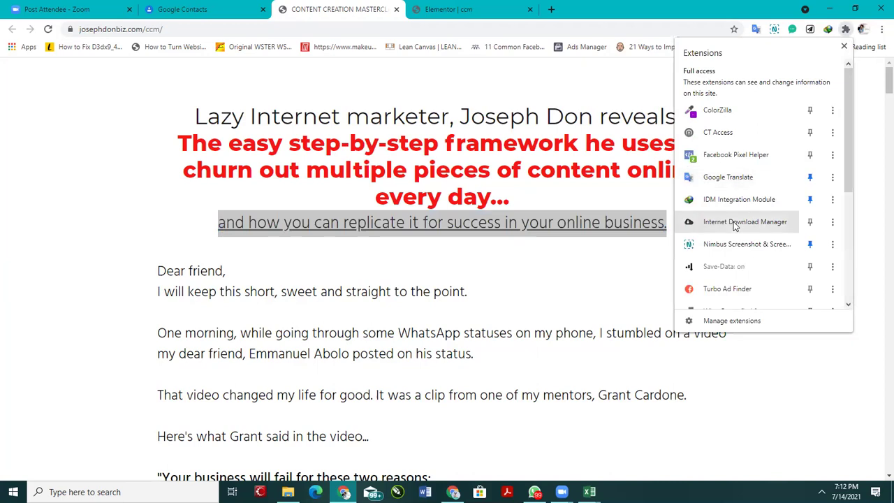
scroll(734, 222, down, 1)
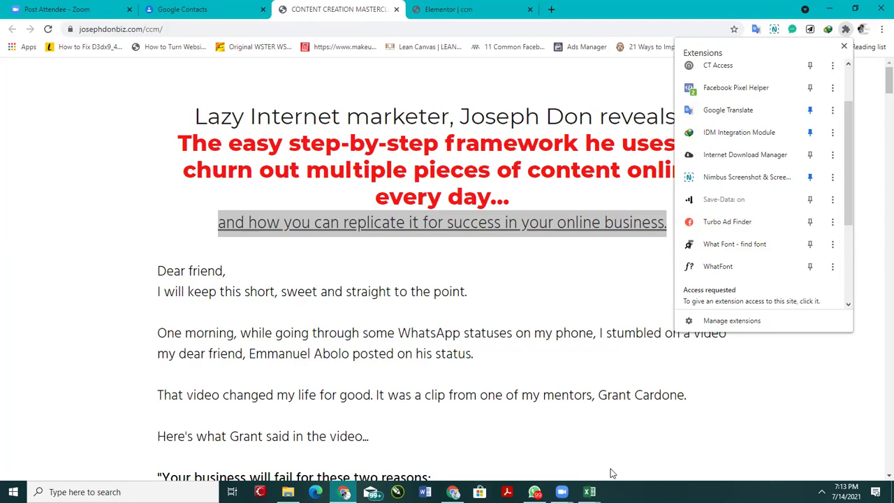
click(461, 294)
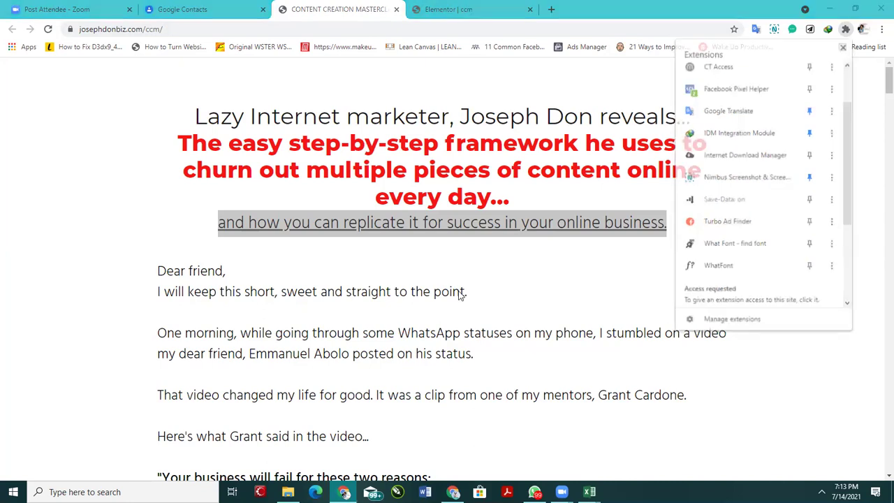
Step: Activate the What Font - find font extension on the sales page
click(846, 28)
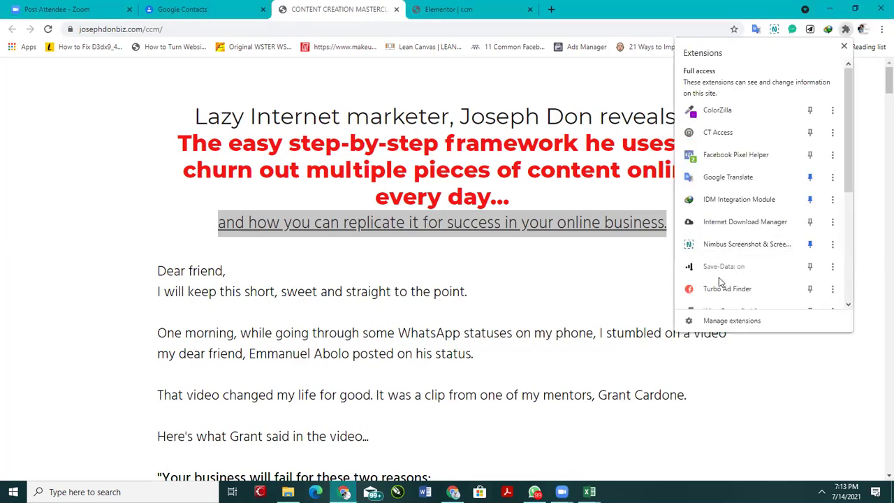
scroll(706, 223, down, 3)
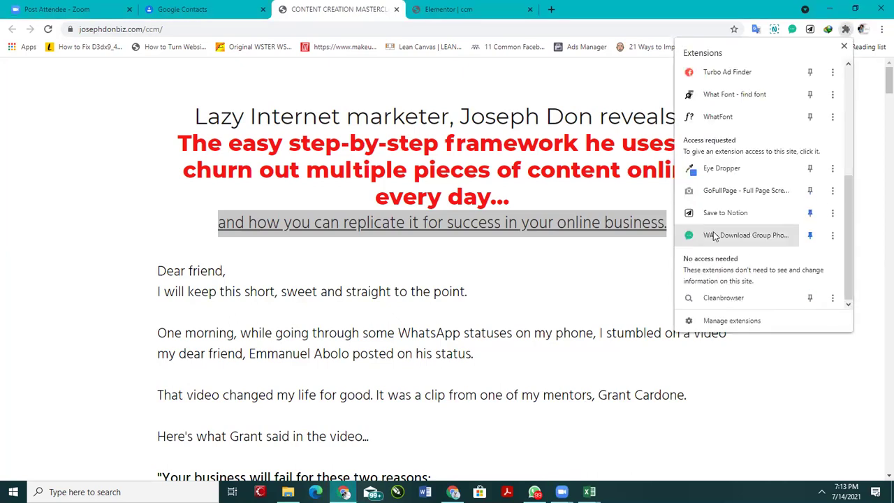
scroll(714, 236, up, 3)
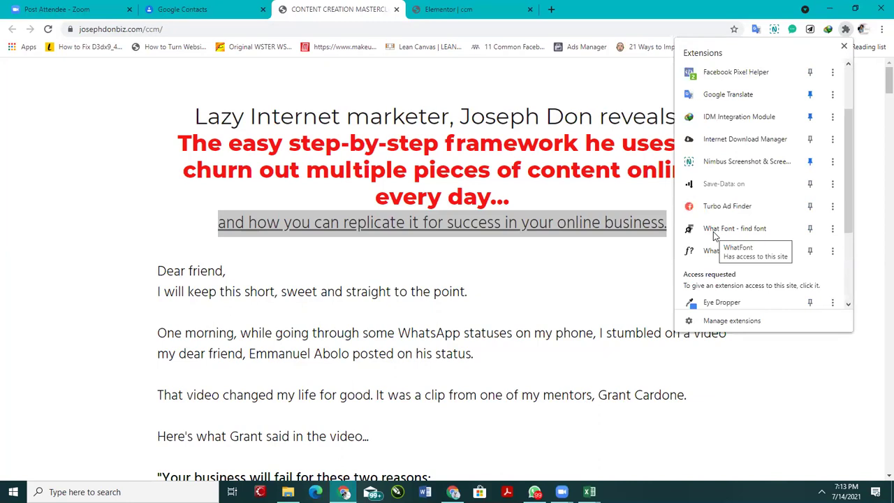
click(715, 231)
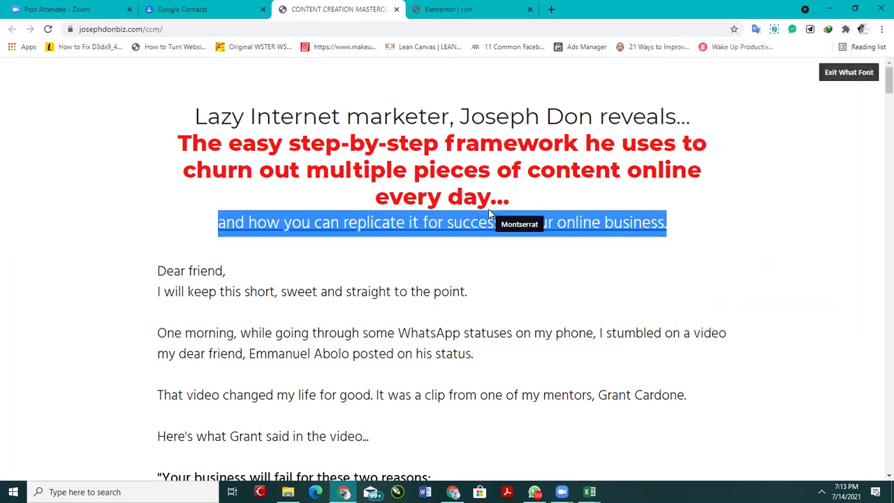
Step: Inspect the font details of the underlined subheadline, red headline, first body paragraph and opening headline line, closing each font card
click(471, 224)
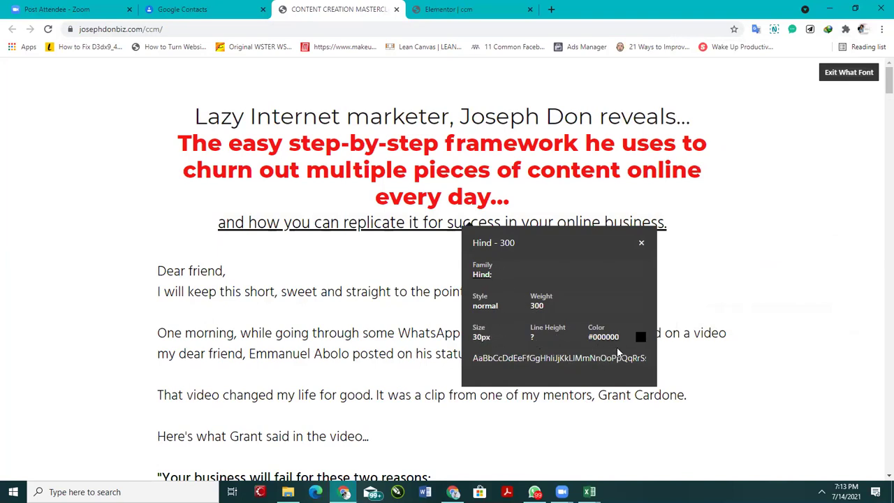
click(375, 175)
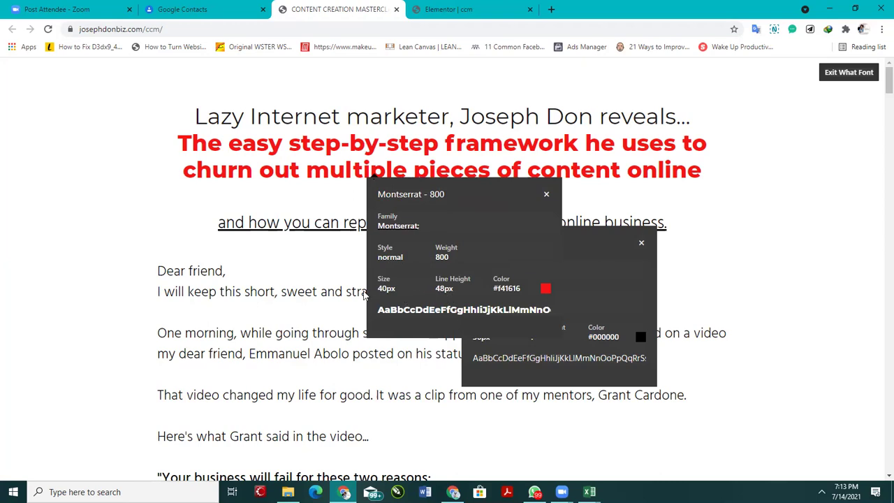
click(241, 291)
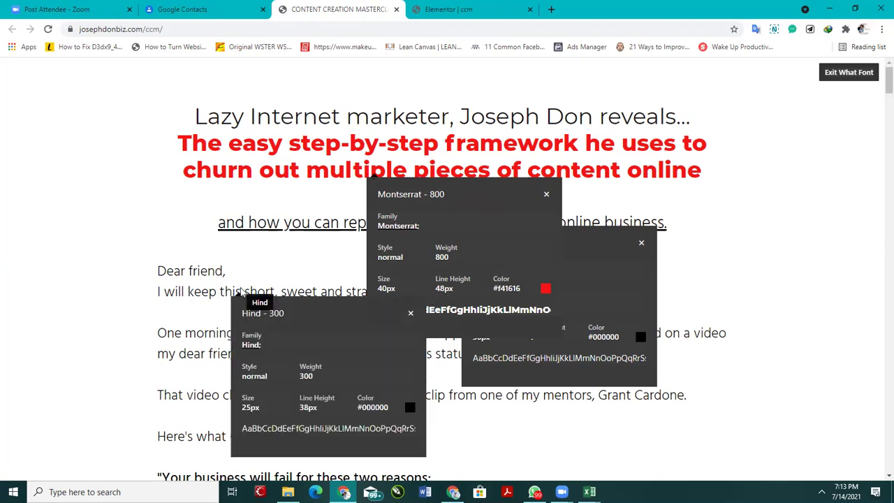
click(547, 196)
click(642, 243)
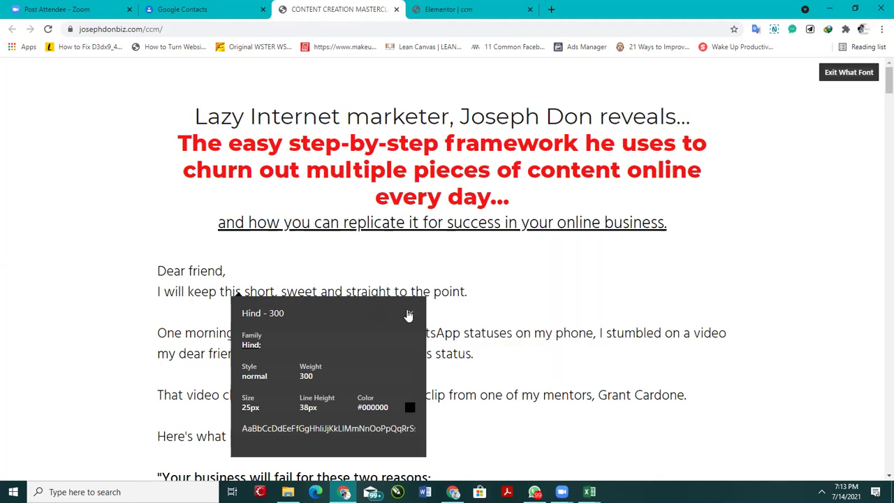
click(409, 315)
click(414, 119)
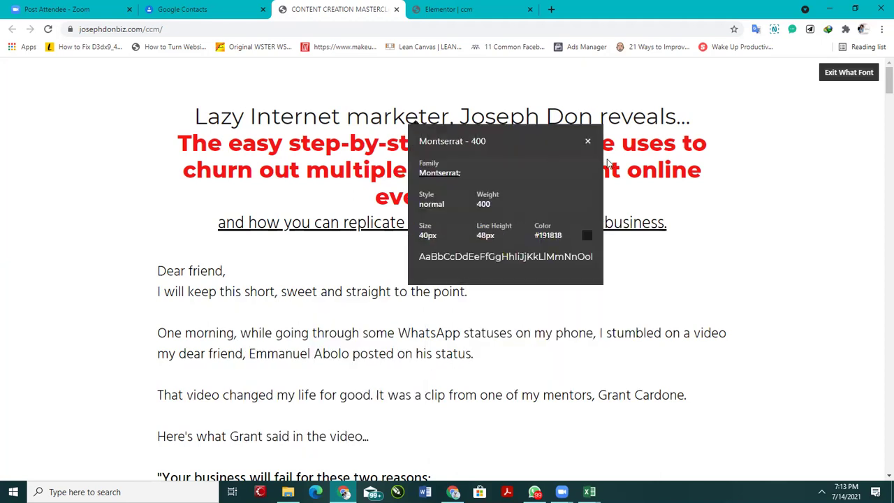
click(588, 141)
Step: Return to the Elementor editor and add a Text Editor widget to the empty page
key(ctrl+Tab)
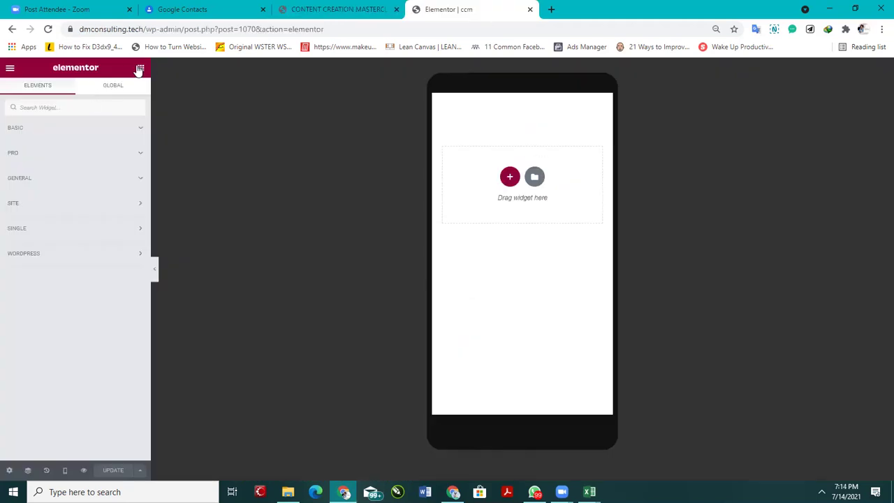
click(58, 135)
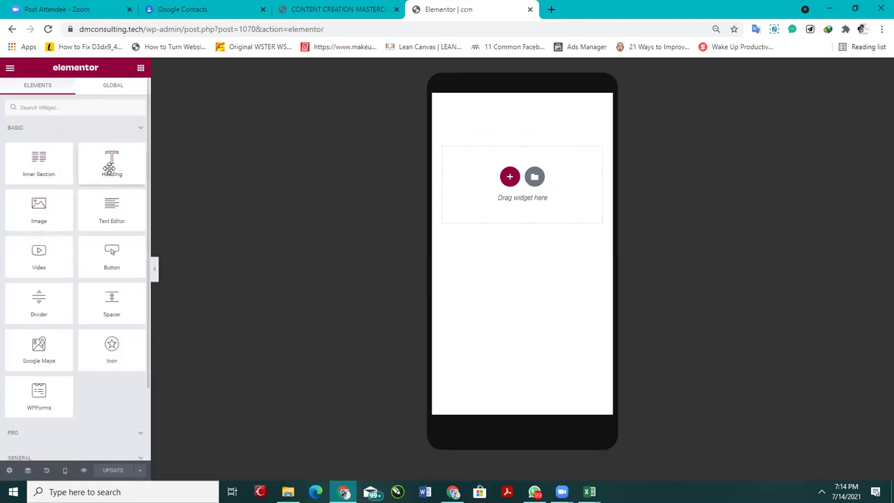
drag(112, 210, 542, 209)
Step: Recheck the fonts of the opening line, red headline and body text on the sales page, closing the red headline's card
click(335, 9)
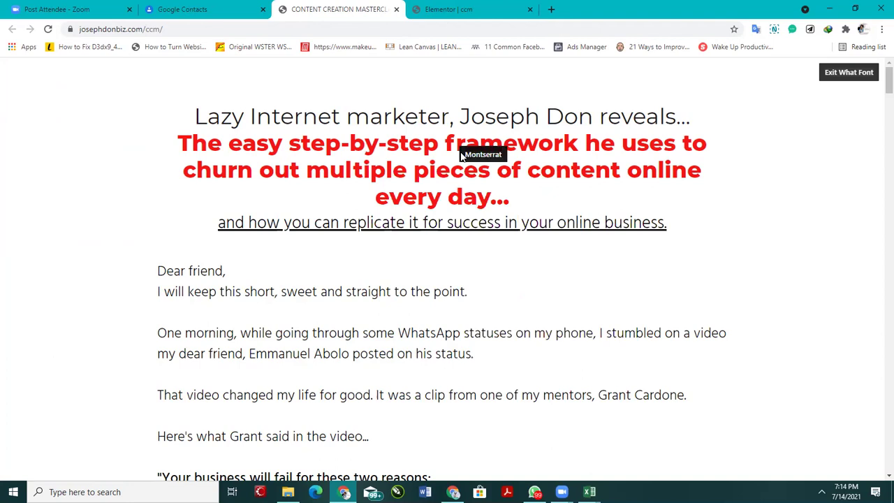
click(447, 120)
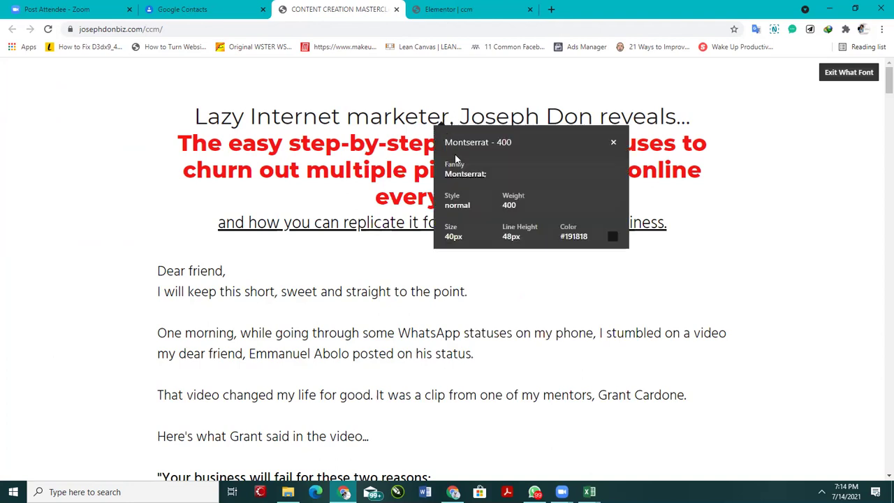
click(354, 179)
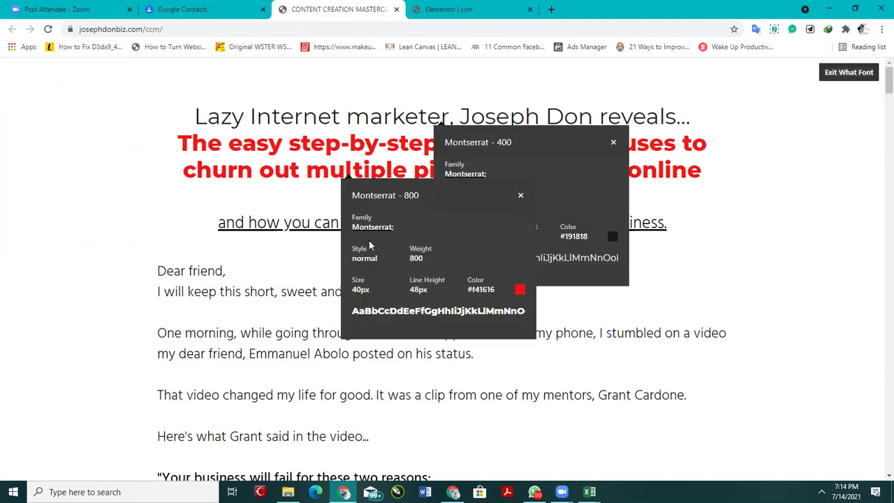
click(192, 296)
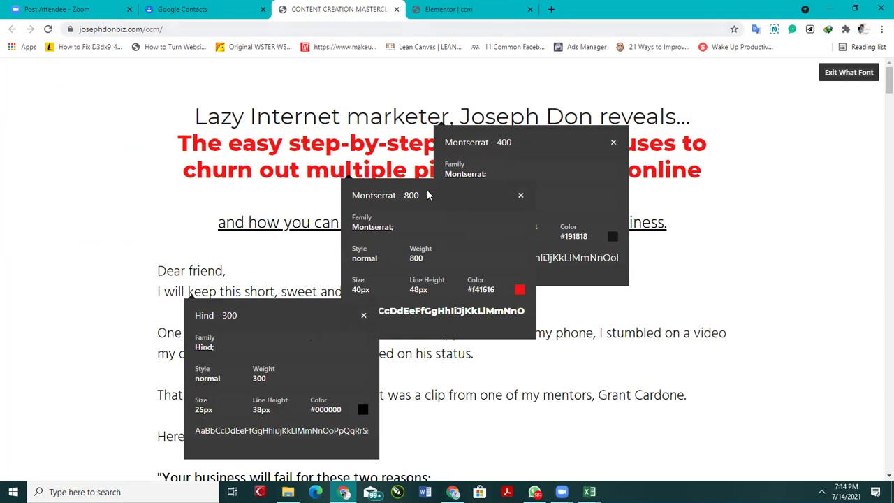
click(521, 196)
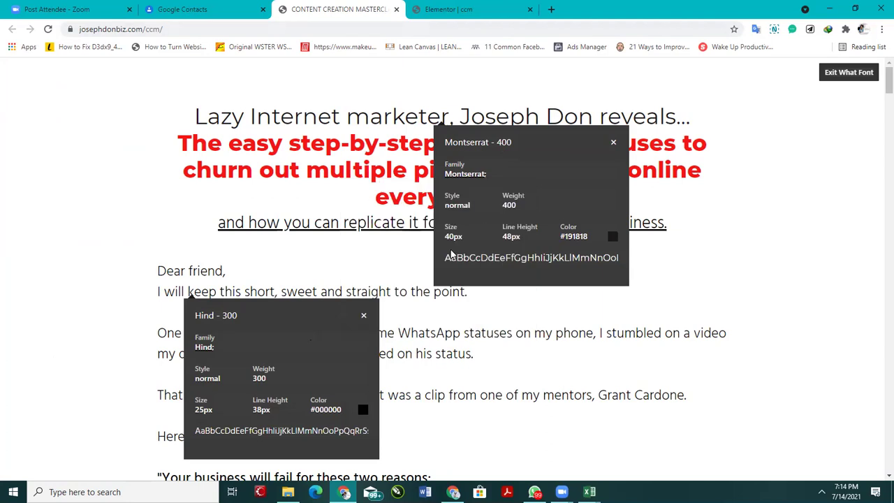
Step: Replace the Elementor text widget's placeholder with the copied "Lazy Internet marketer" opening line from the clipboard history
click(458, 9)
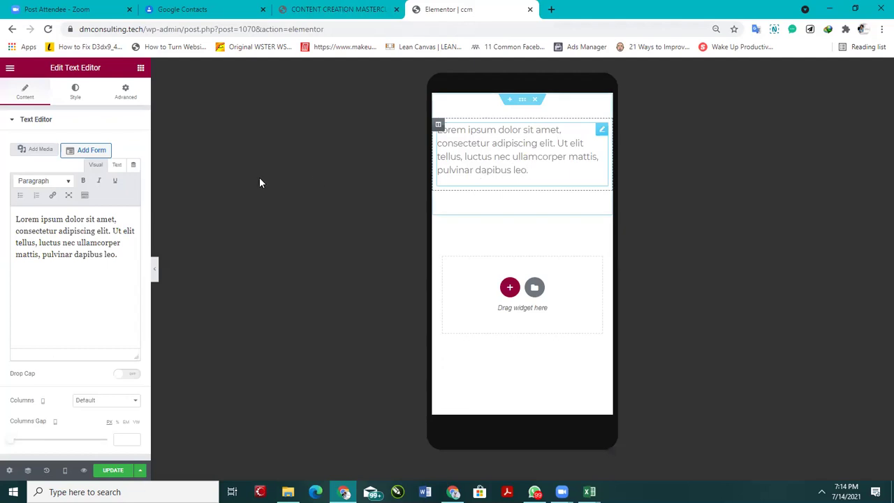
drag(119, 254, 2, 213)
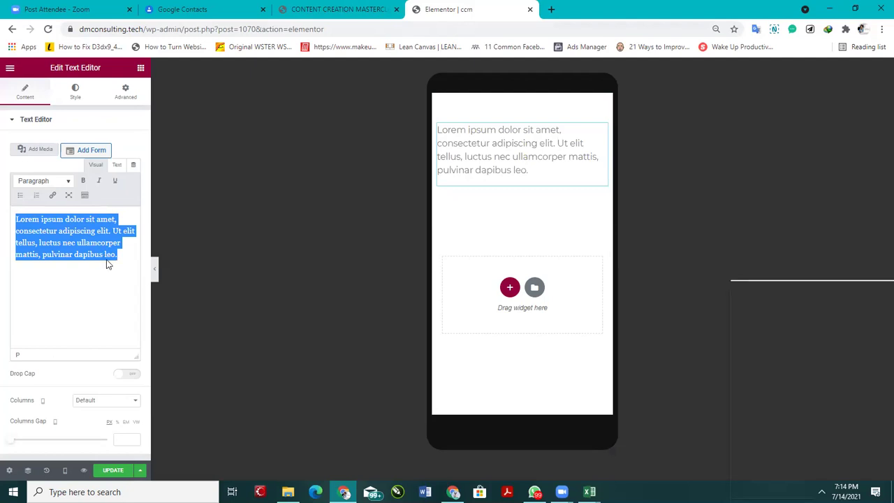
key(super+v)
scroll(98, 354, down, 3)
scroll(98, 354, up, 3)
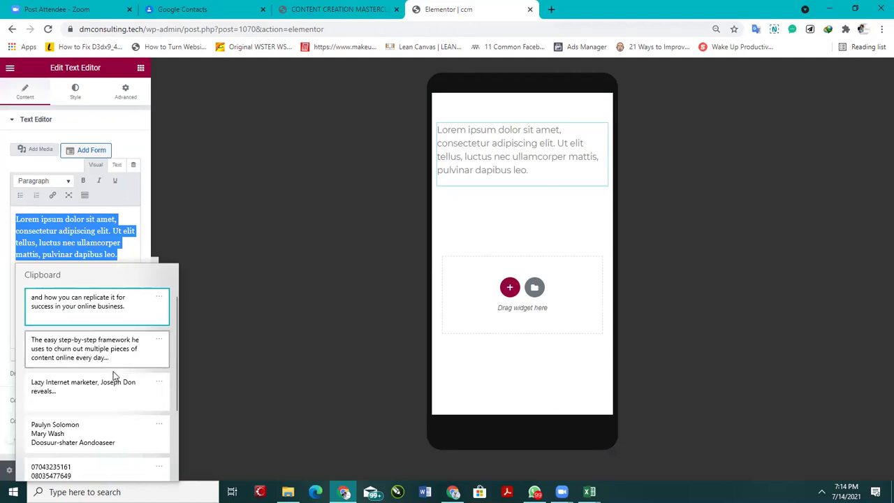
scroll(114, 371, down, 3)
scroll(119, 373, up, 3)
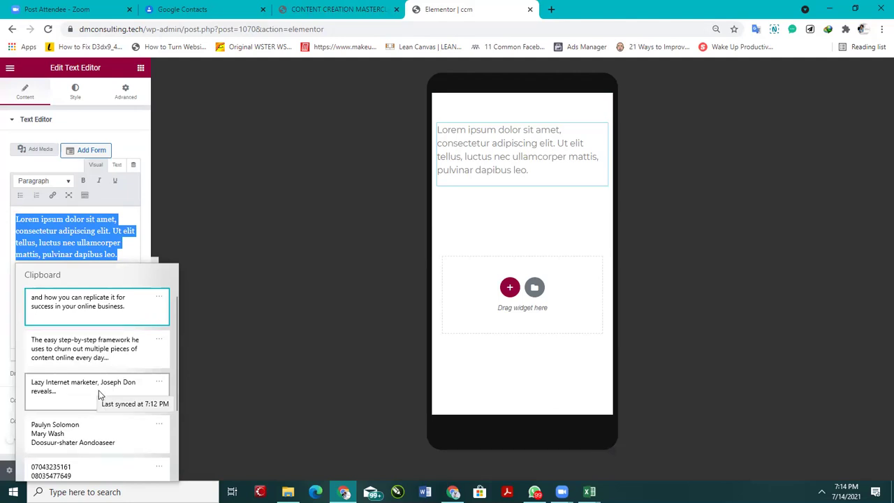
click(99, 395)
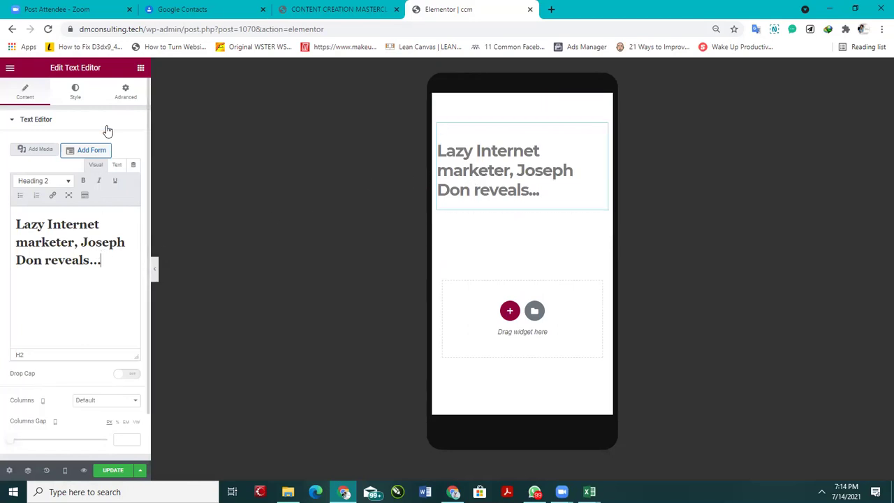
Step: Center-align the opening headline text in the widget's style settings
click(76, 92)
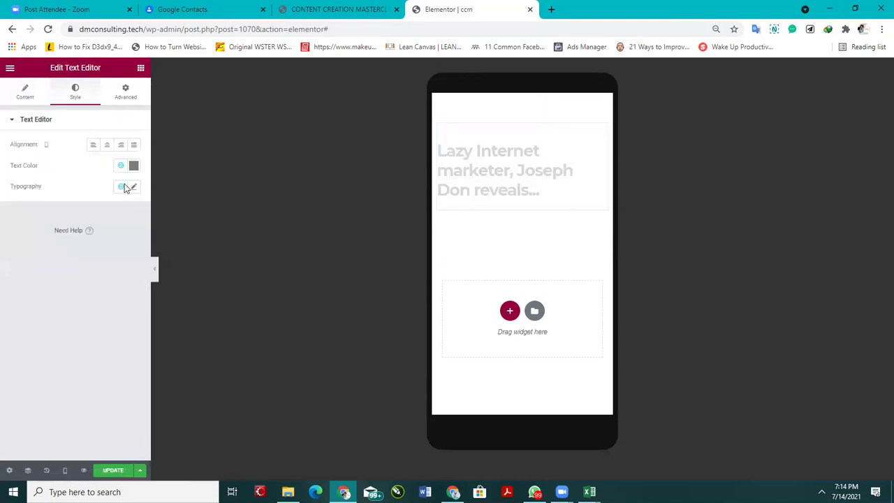
click(134, 166)
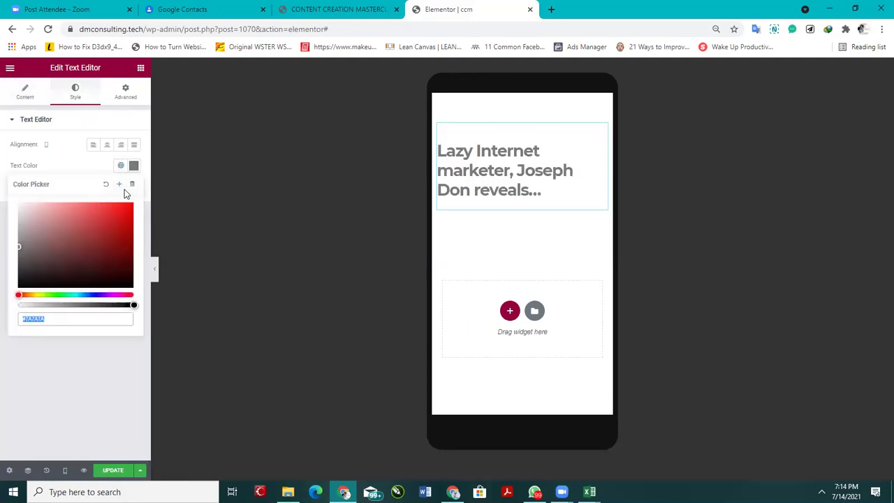
click(108, 147)
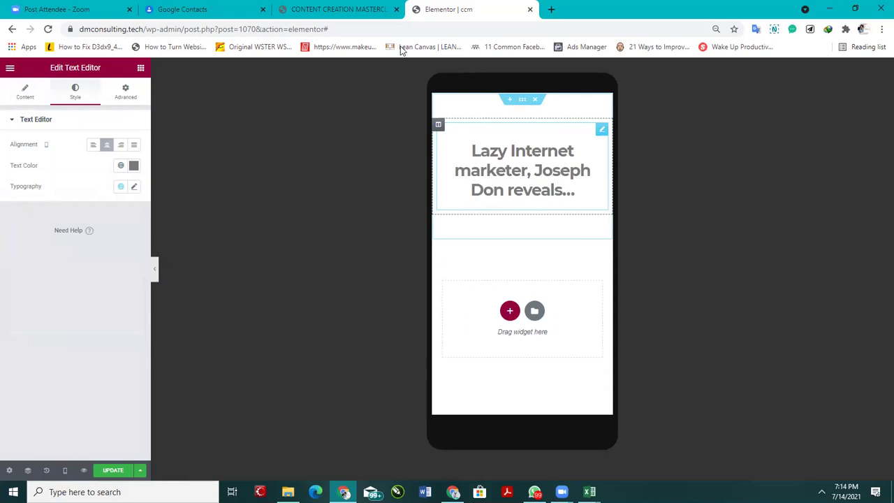
Step: Check the opening line's font on the sales page and set the Elementor headline's custom typography to Montserrat, weight 400
click(336, 9)
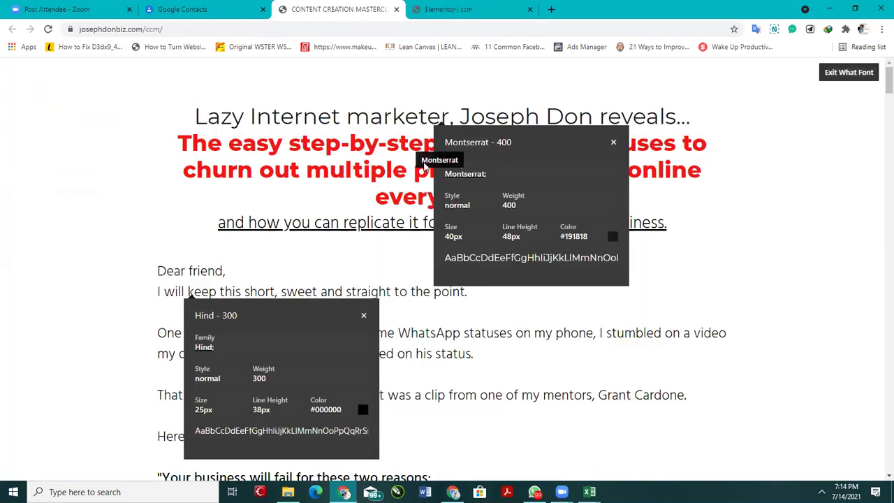
click(448, 9)
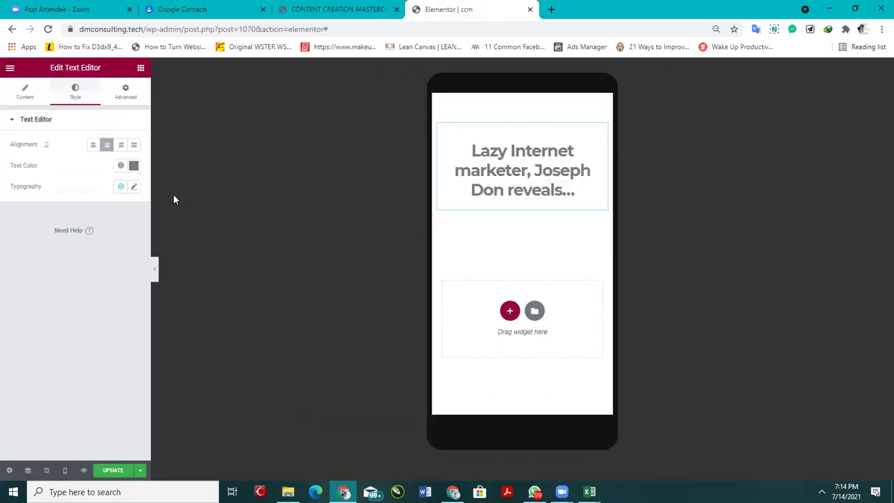
click(33, 93)
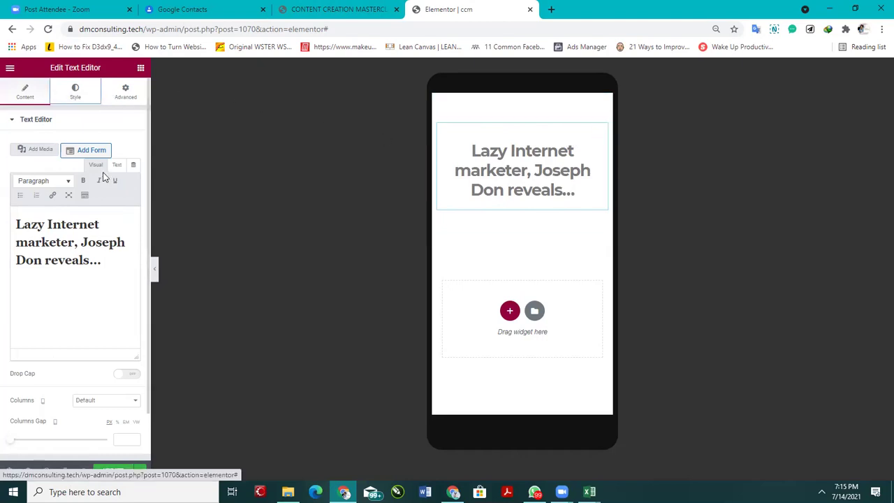
click(76, 93)
click(134, 185)
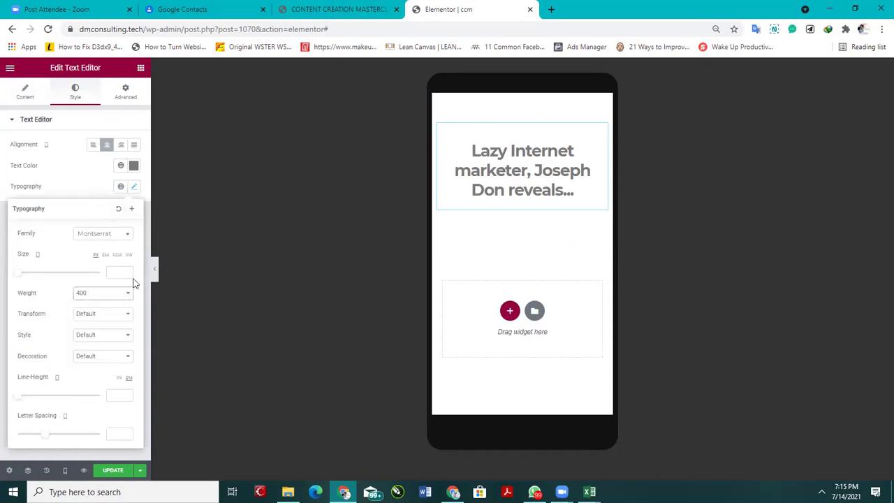
click(517, 190)
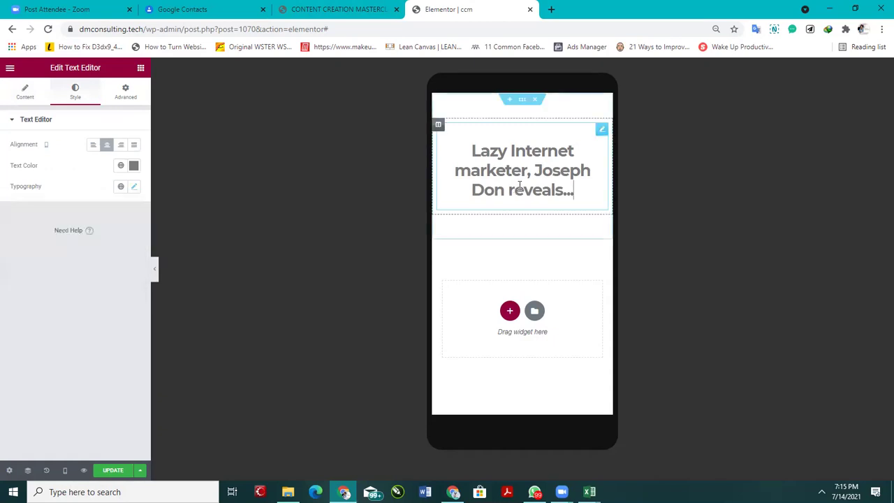
Step: Select the opening headline in the widget's content and try to change its Heading 2 format
click(28, 94)
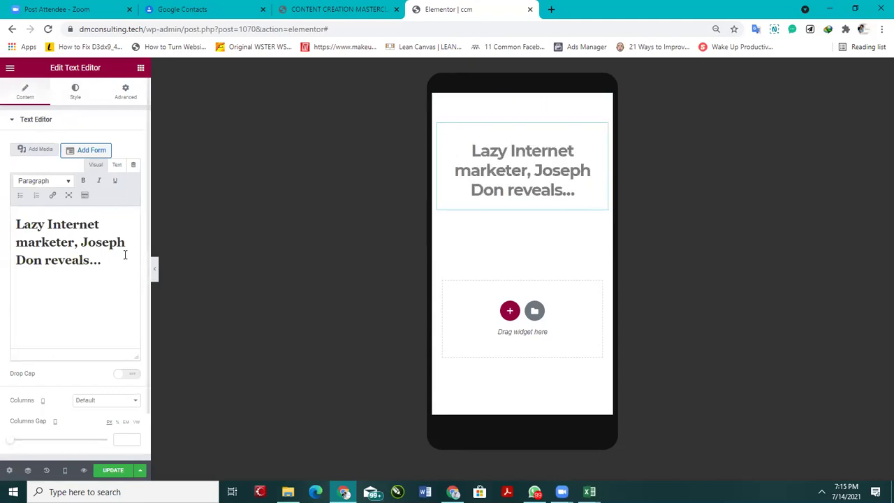
drag(108, 260, 9, 218)
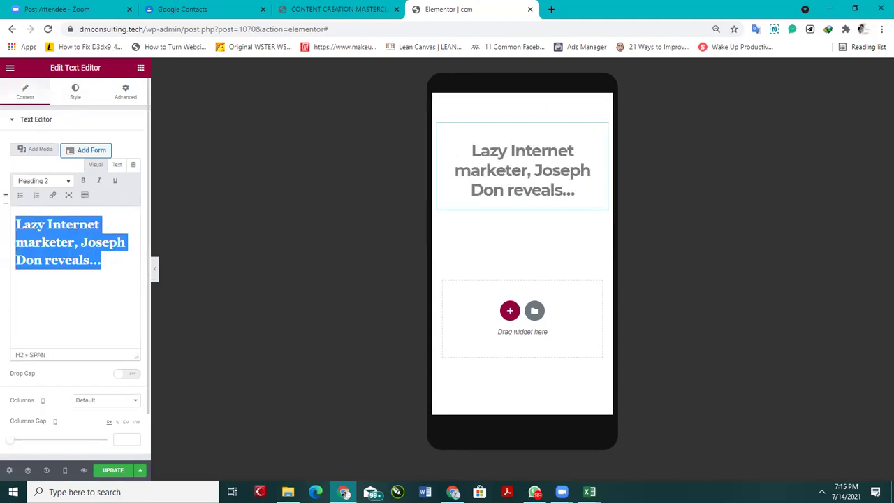
click(70, 182)
click(71, 182)
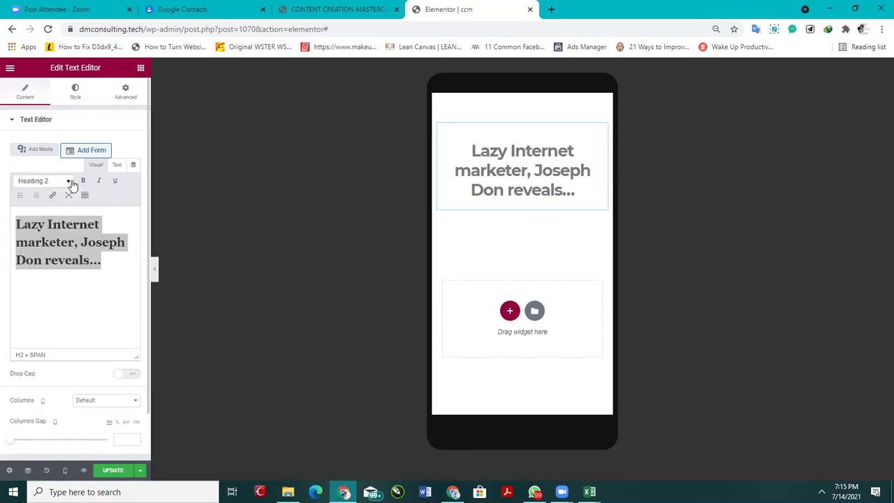
click(108, 271)
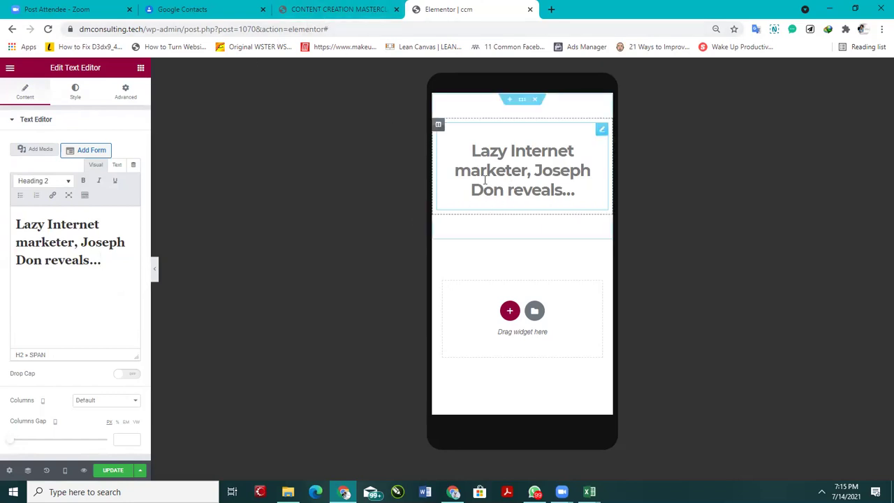
Step: Try adjusting the opening headline's font weight in its typography settings and open its text color picker
click(75, 93)
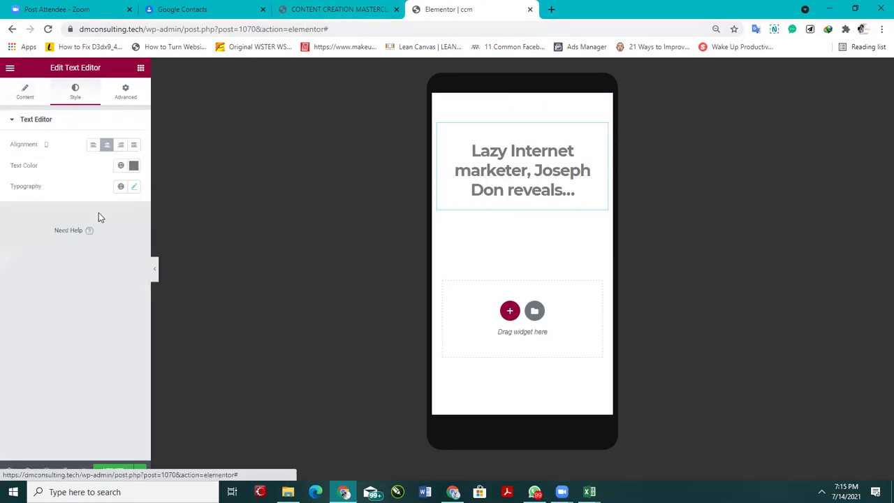
click(132, 187)
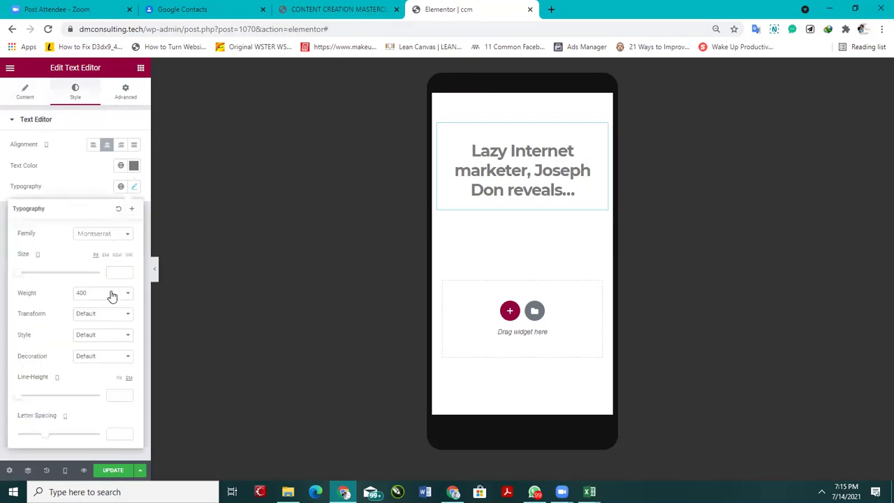
click(110, 295)
click(98, 329)
click(354, 202)
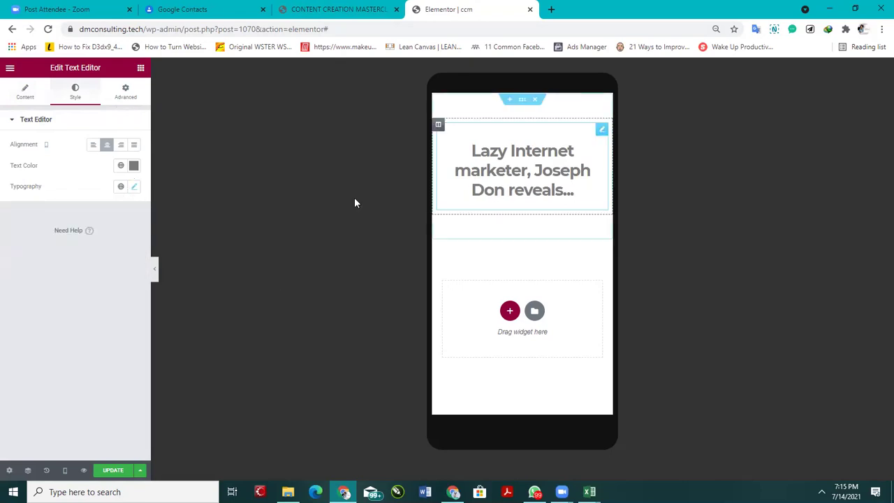
click(134, 166)
click(144, 194)
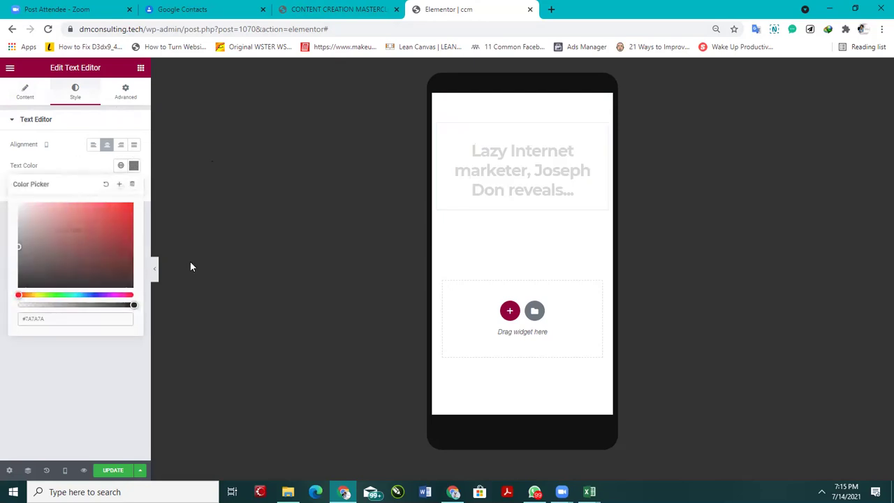
Step: Switch to Word, create a blank document and paste the copied "Lazy Internet marketer" opening line as text only
click(425, 491)
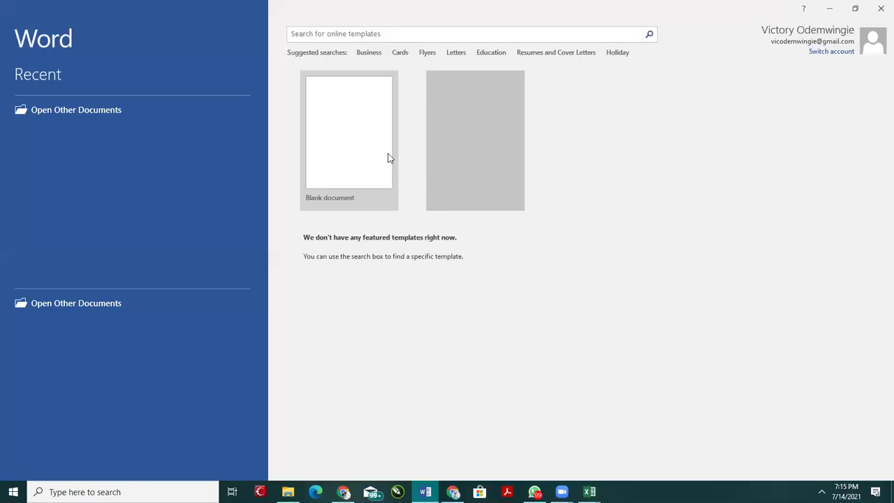
click(389, 158)
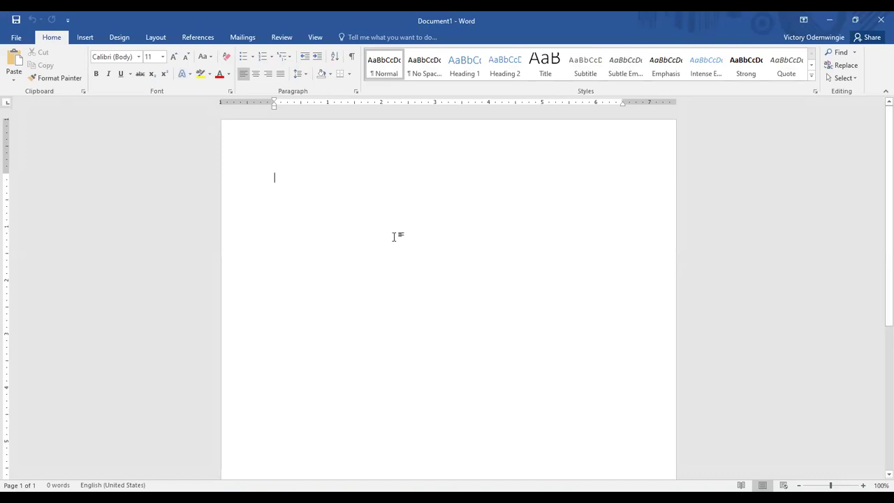
text(Lazy Internet marketer, Joseph Don reveals...)
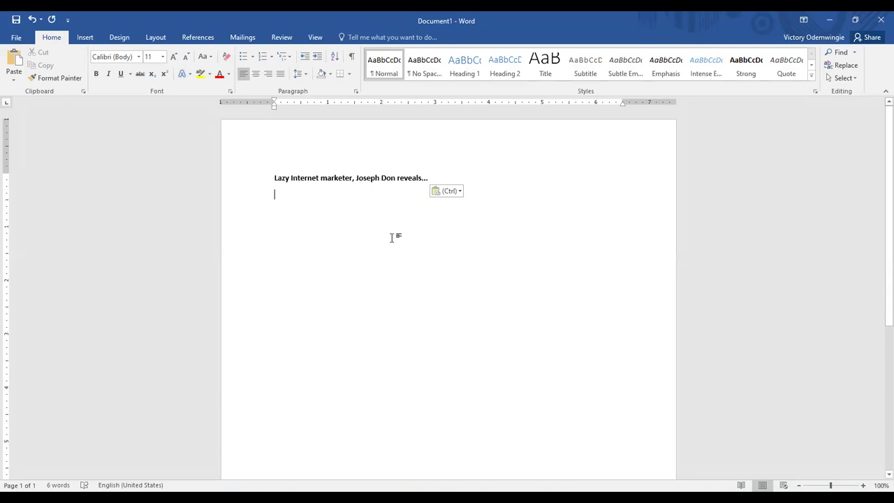
triple_click(391, 179)
key(ctrl+c)
key(Delete)
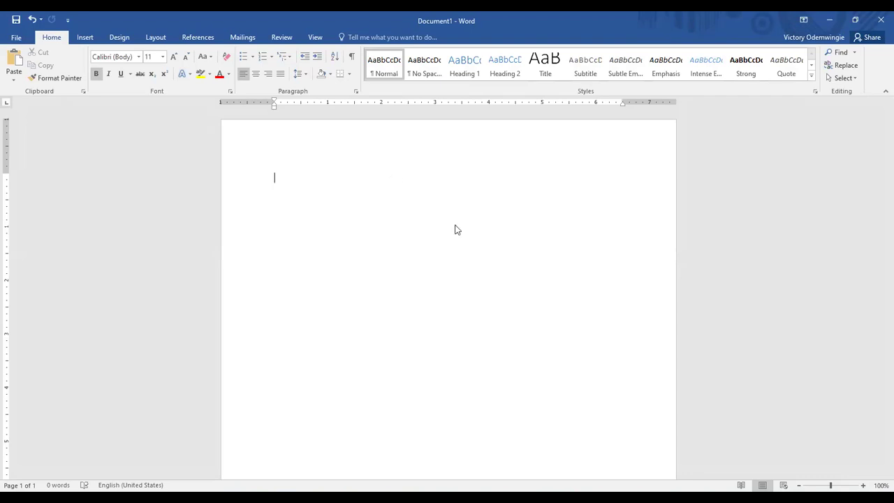
key(ctrl+v)
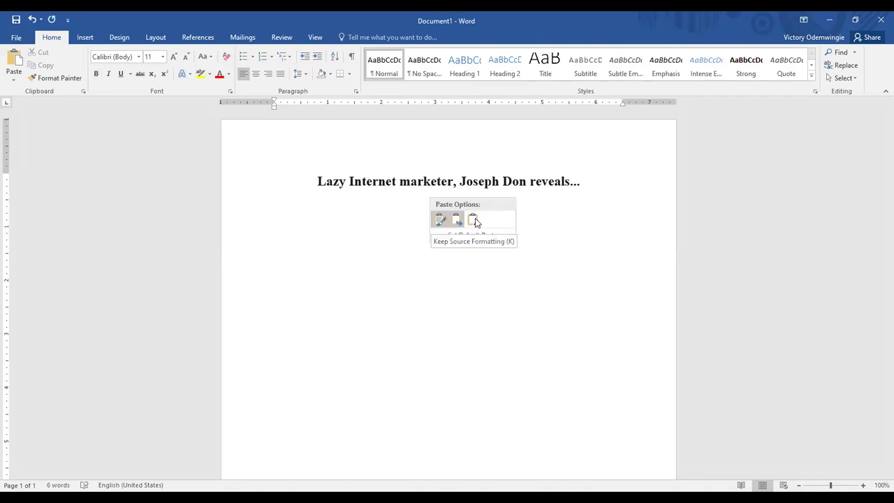
key(t)
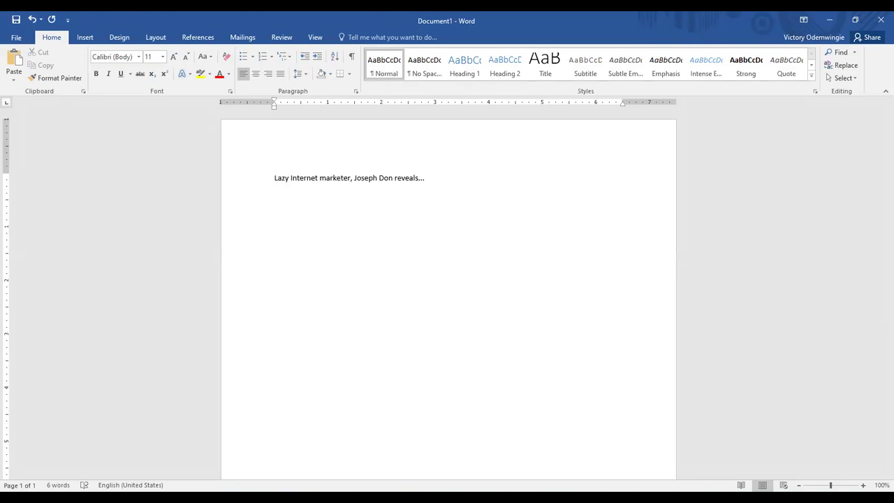
Step: Add the copied "The easy step-by-step framework" headline and the "and how you can replicate it" line below as plain text
text(The easy step-by-step framework he uses to churn out multiple pieces of content online every day...)
click(644, 210)
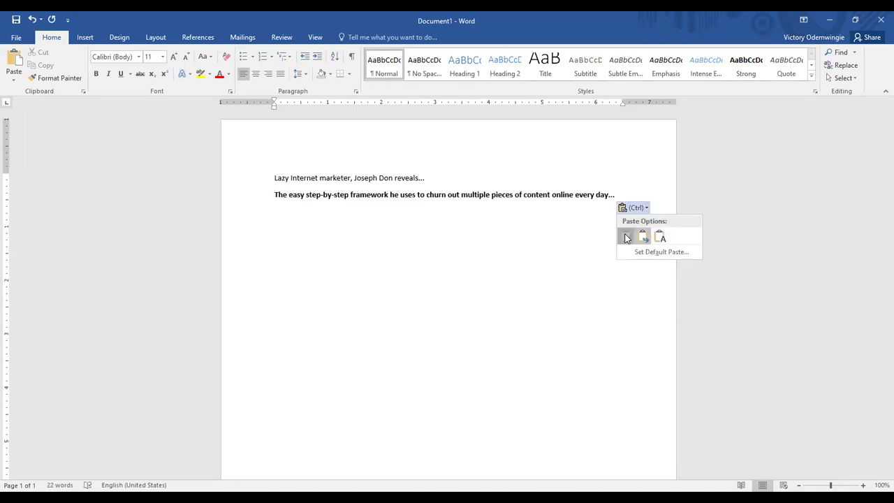
key(k)
click(595, 229)
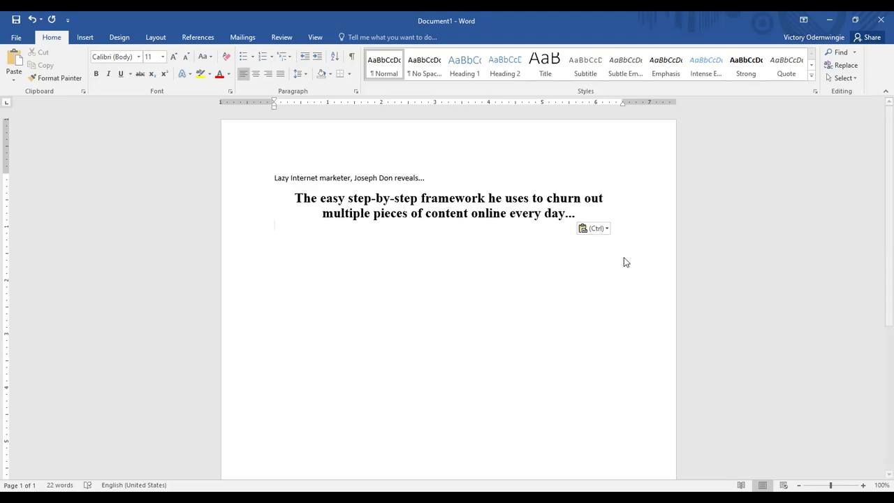
click(622, 257)
key(Return)
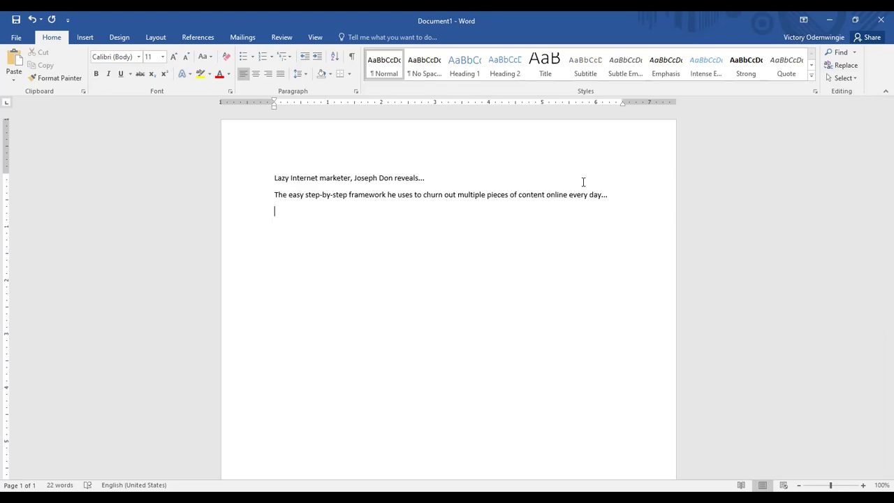
text(and how you can replicate it for success in your online business.)
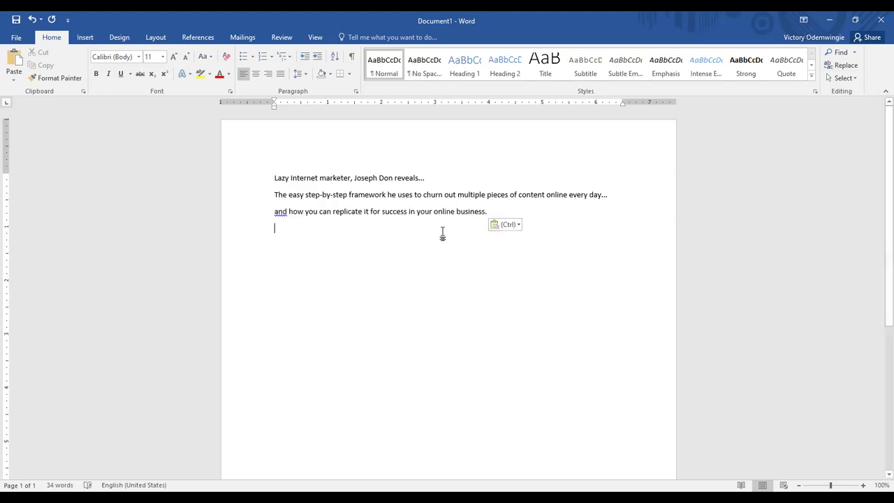
drag(424, 177, 253, 190)
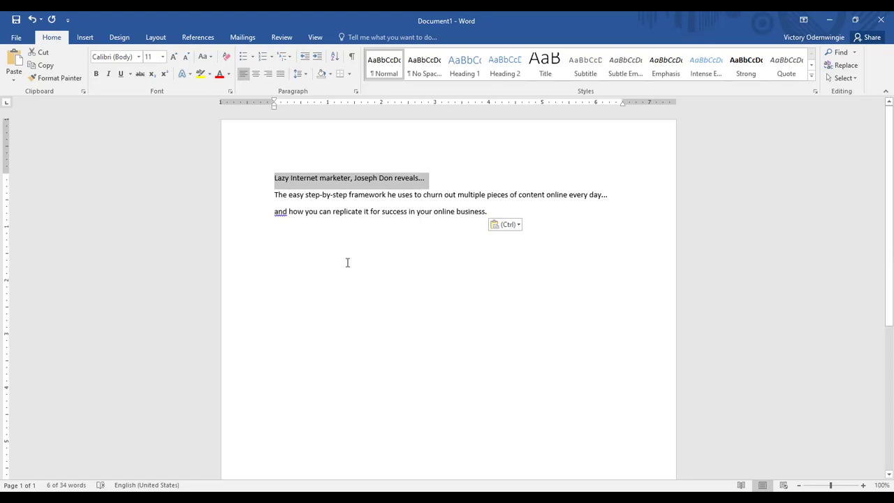
text(and how you can replicate it for success in your online business.)
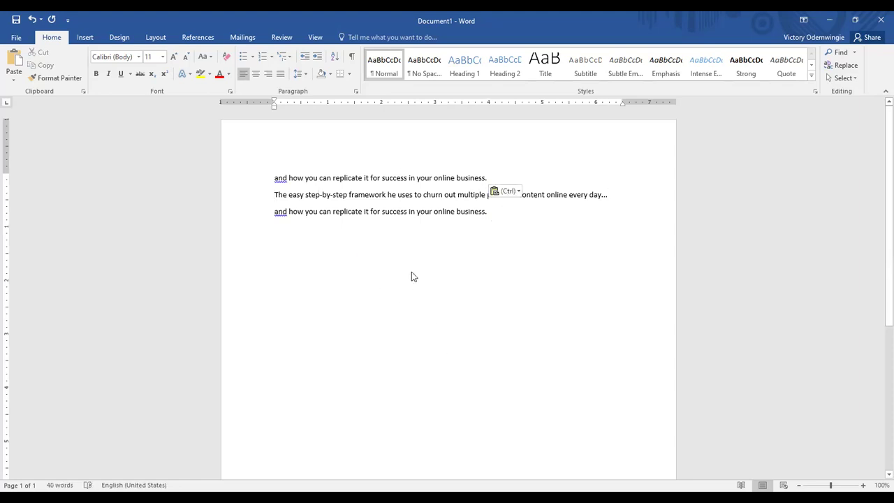
drag(485, 178, 333, 179)
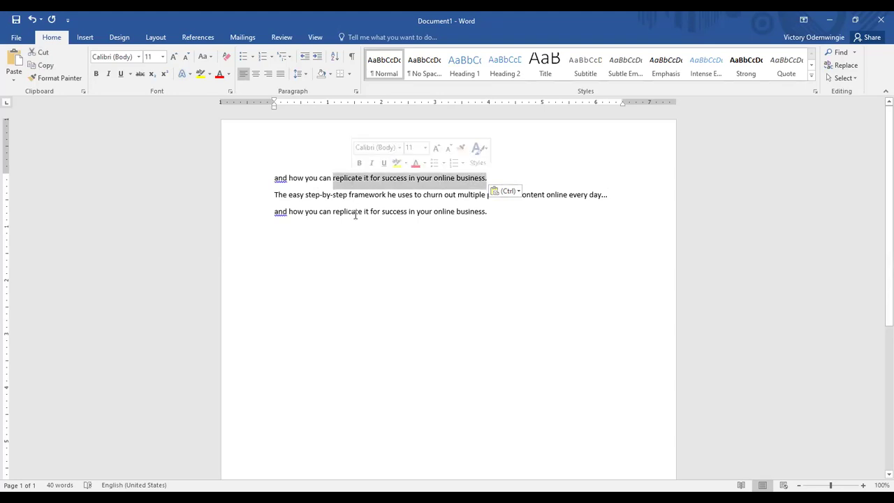
click(353, 237)
key(ctrl+z)
Step: Copy each of the three unformatted headline lines separately to the clipboard history
drag(431, 177, 256, 183)
key(super+c)
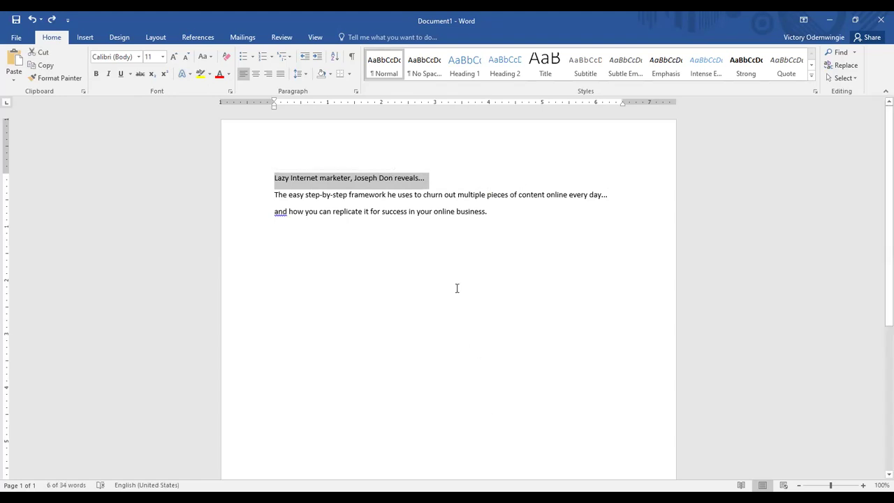
drag(611, 198, 253, 204)
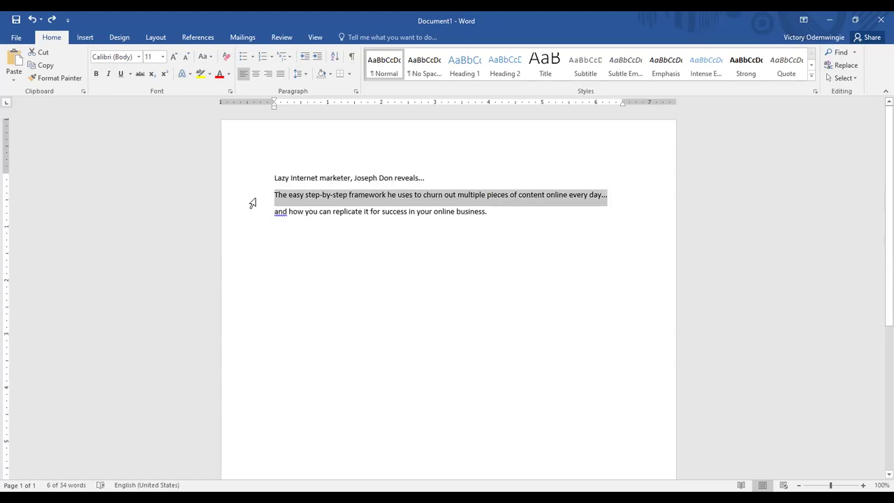
click(396, 209)
double_click(400, 211)
triple_click(402, 213)
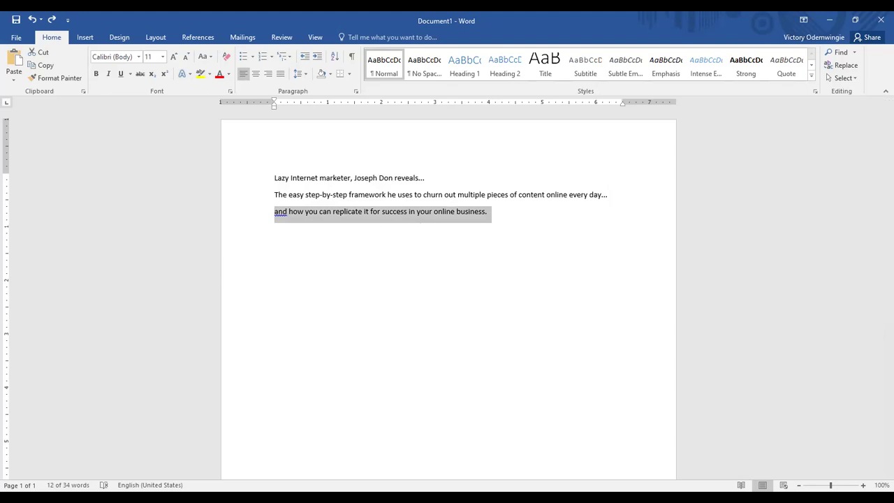
Step: Return to Elementor and replace the widget's formatted headline with the plain "Lazy Internet marketer" line from the clipboard history
key(alt+Tab)
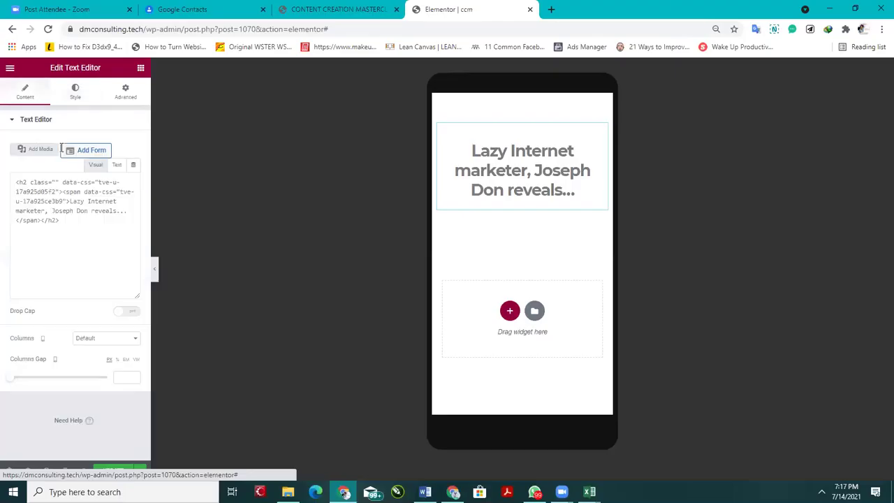
click(95, 164)
drag(113, 259, 3, 210)
key(super+v)
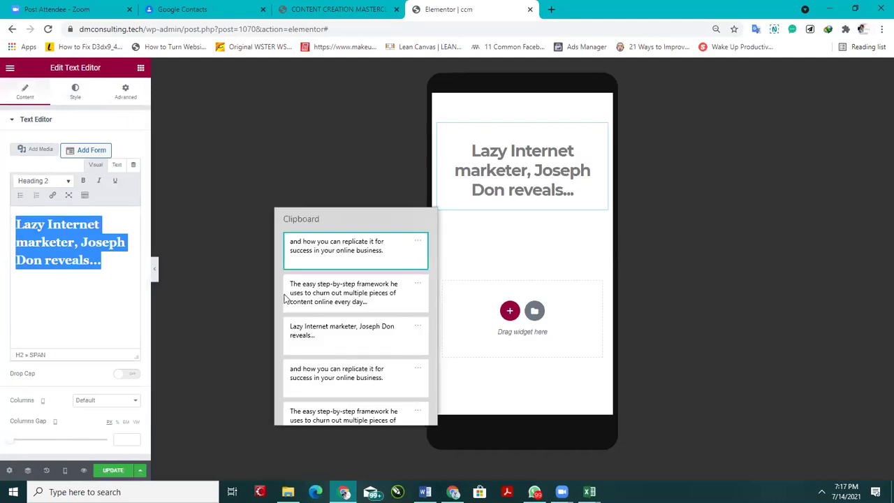
click(333, 334)
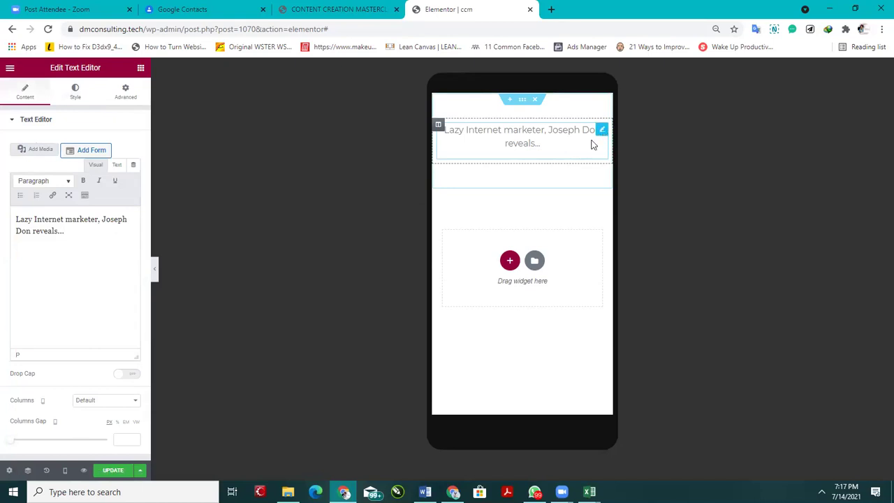
Step: Copy the opening line's color code 191818 from the font inspector on the reference sales page, and return to Elementor
click(74, 91)
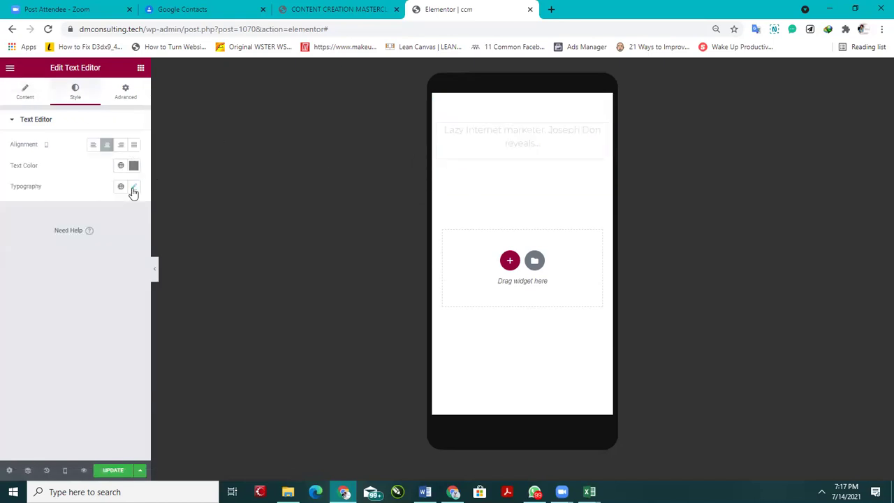
click(133, 187)
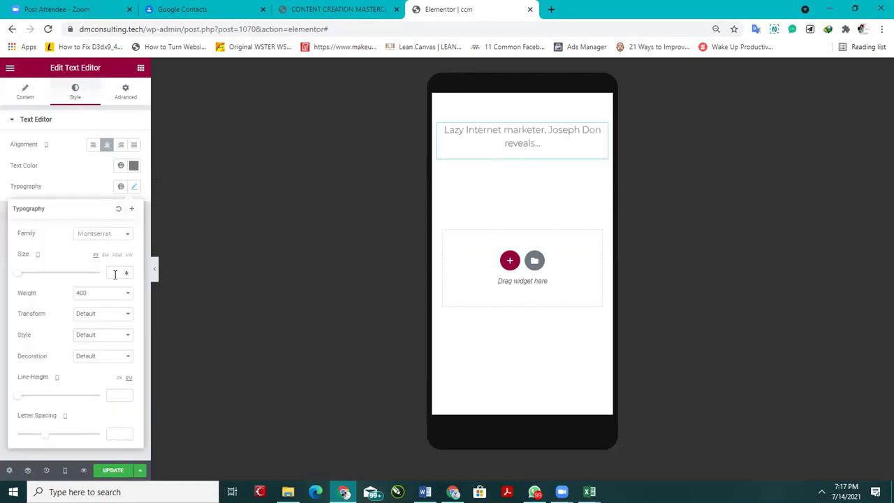
click(115, 274)
click(323, 9)
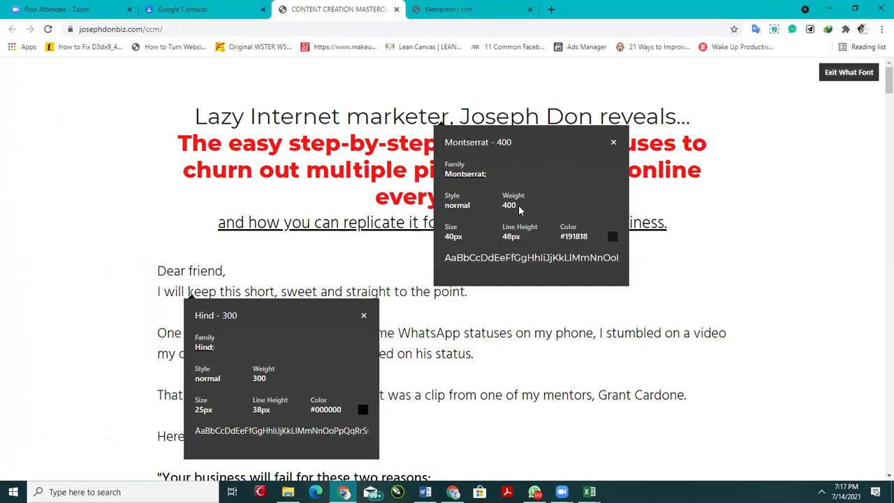
double_click(574, 238)
click(573, 238)
double_click(573, 238)
key(super+c)
click(489, 9)
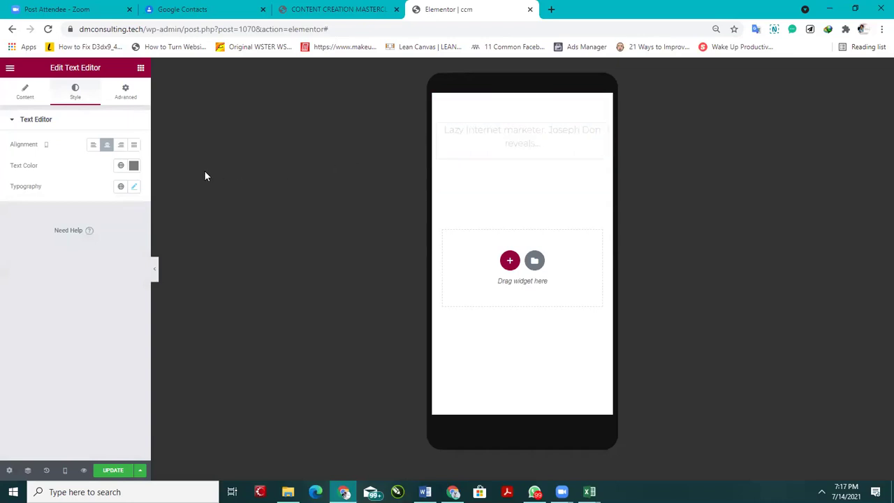
Step: Try a 40 px font size on the "Lazy Internet marketer" line and compare it with the reference page's font details
click(134, 187)
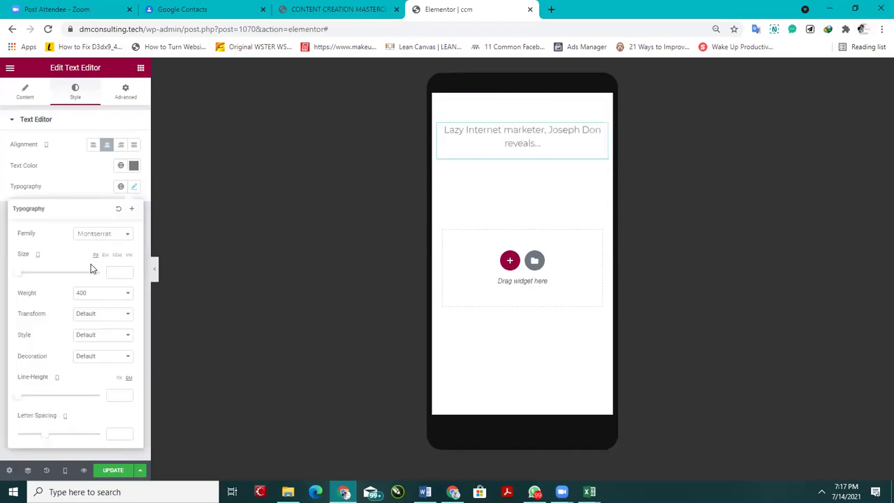
click(117, 271)
text(40)
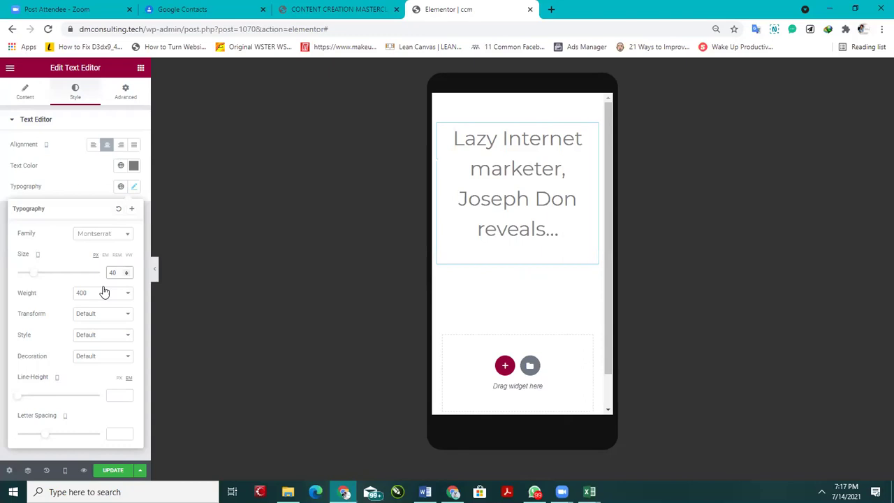
click(308, 9)
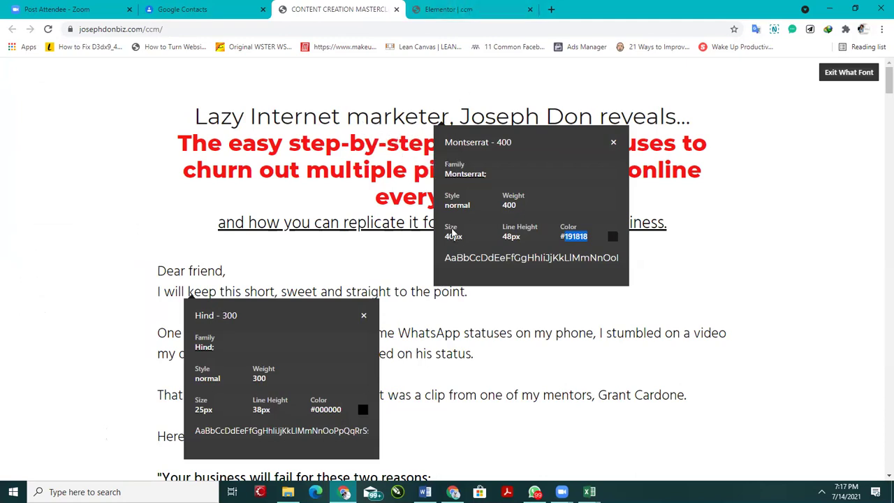
click(442, 10)
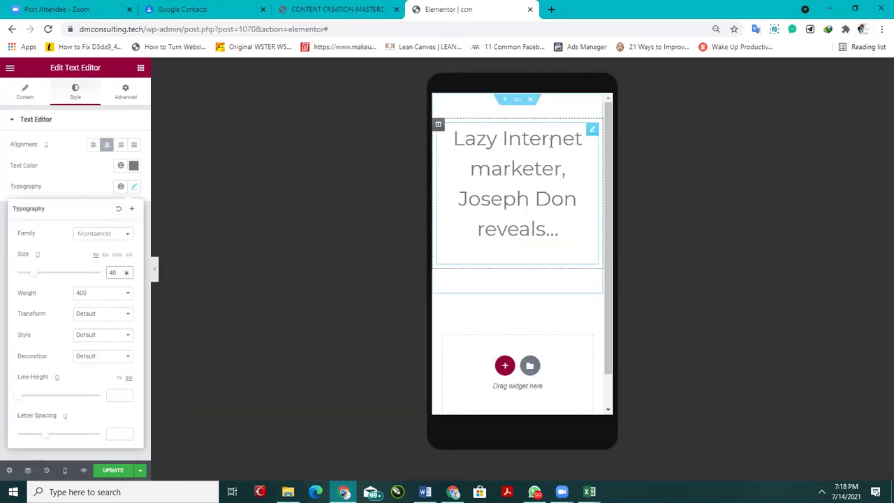
click(535, 165)
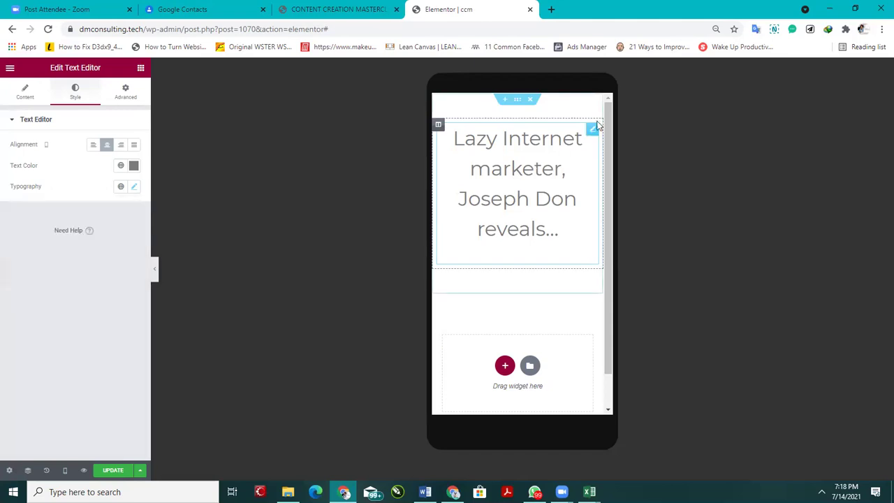
Step: Set the "Lazy Internet marketer" line's font size to 25 px
click(133, 166)
click(87, 169)
click(133, 186)
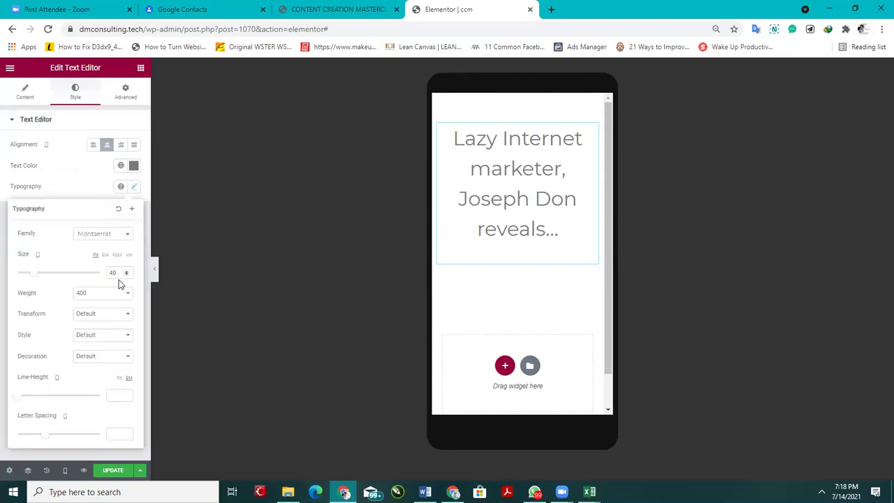
click(118, 272)
text(00)
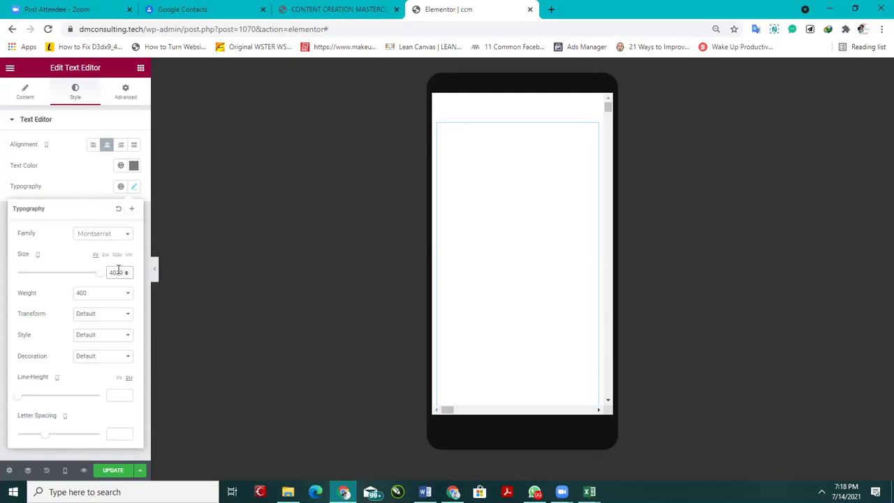
key(BackSpace)
key(BackSpace)
key(BackSpace)
text(20)
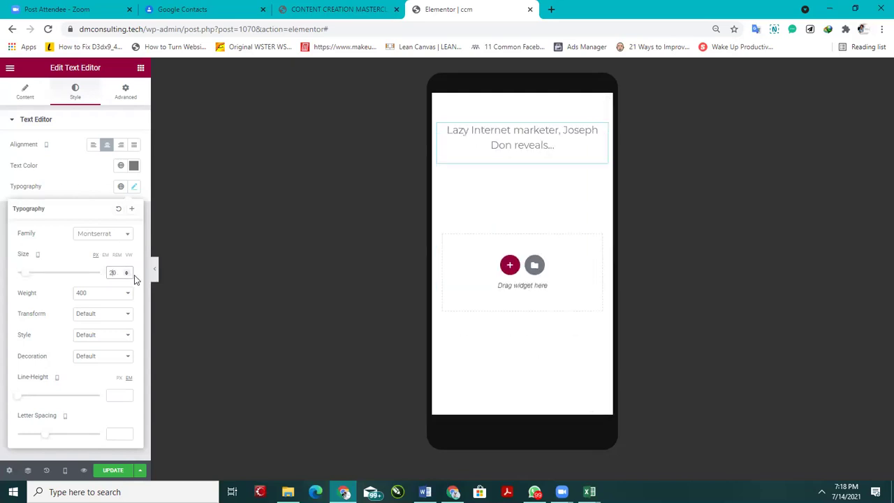
key(BackSpace)
text(5)
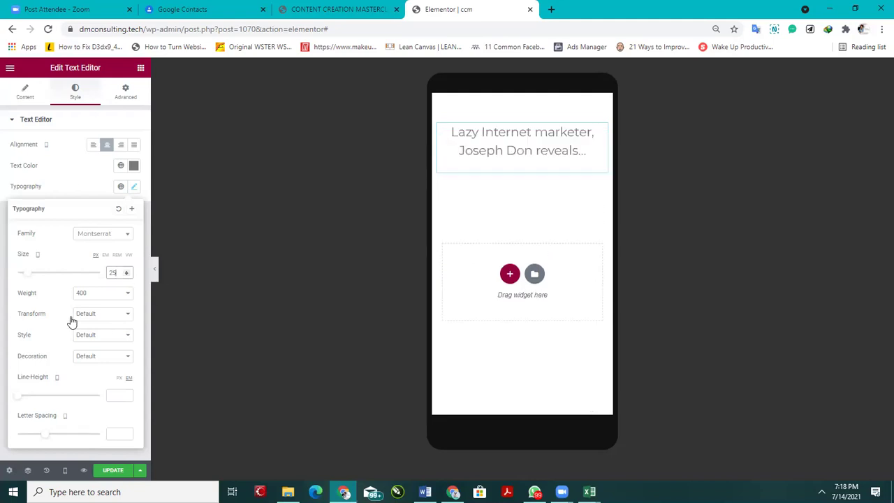
Step: Set the "Lazy Internet marketer" line's text color to the copied code 191818
click(133, 166)
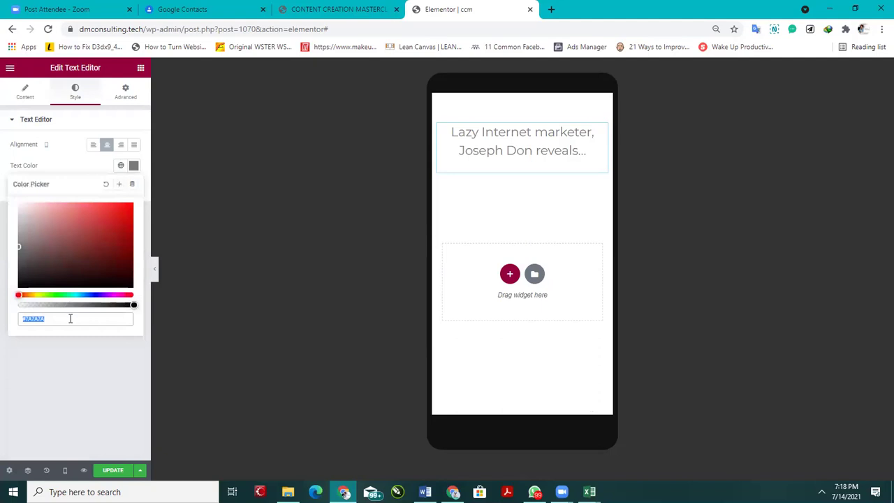
key(super+v)
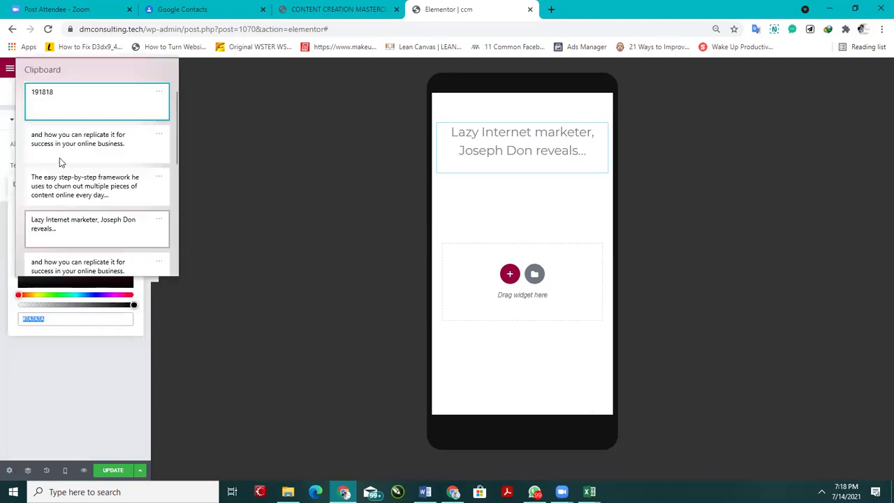
click(68, 98)
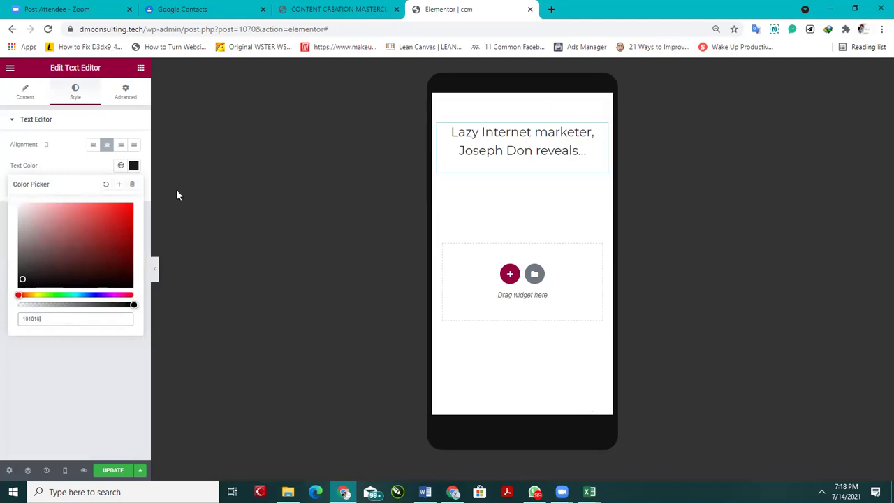
click(58, 161)
Step: Reduce the "Lazy Internet marketer" line's line height to 0.1 em
click(133, 186)
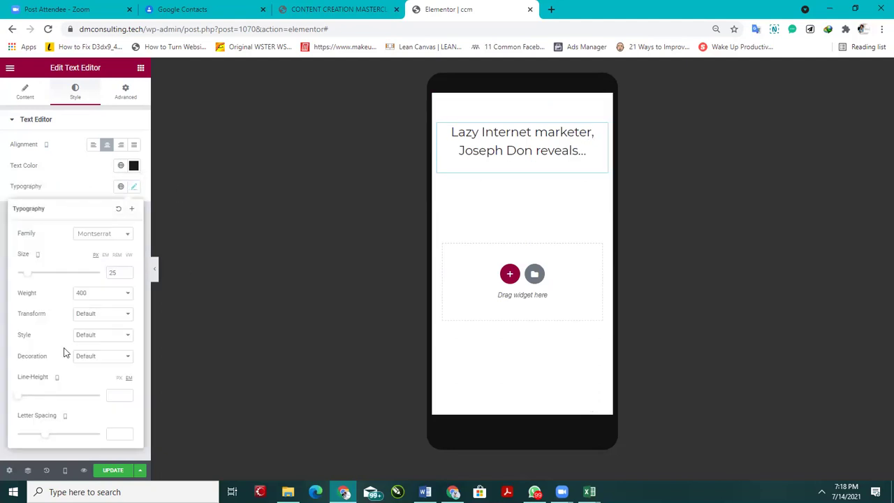
mouse_move(18, 399)
mouse_down()
mouse_move(61, 400)
mouse_move(8, 395)
mouse_up()
click(604, 130)
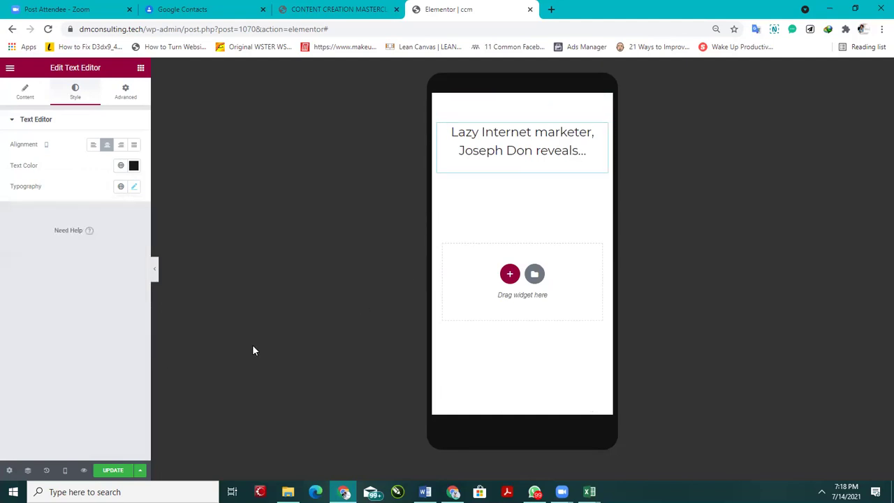
click(133, 187)
drag(25, 401, 4, 407)
click(4, 407)
click(602, 135)
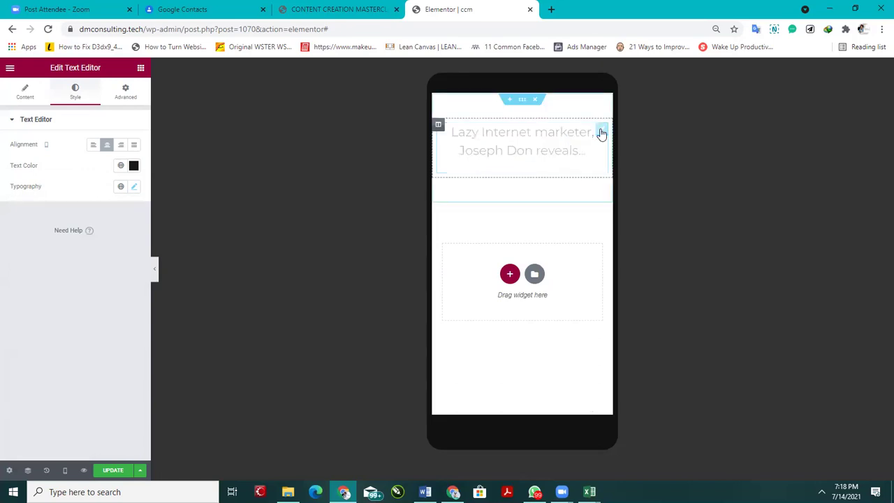
click(134, 186)
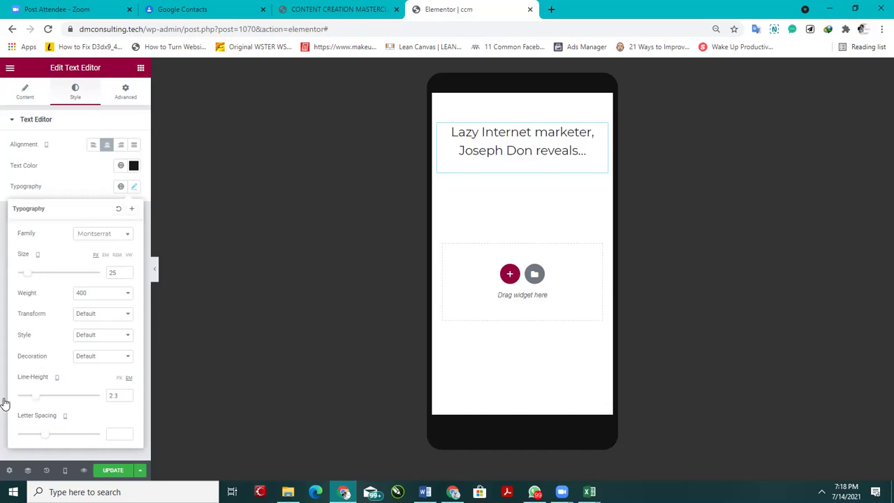
click(5, 405)
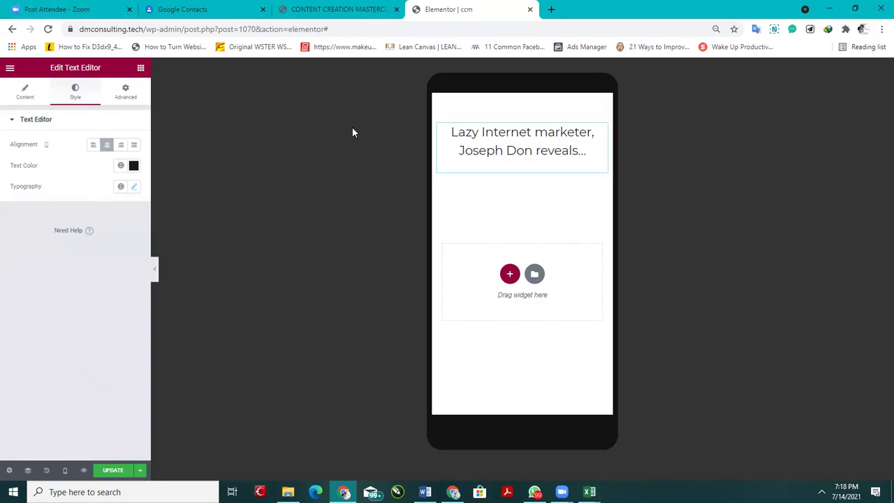
Step: Duplicate the opening-line text widget and replace the copy's text with the plain "The easy step-by-step framework" headline from the clipboard history
right_click(604, 130)
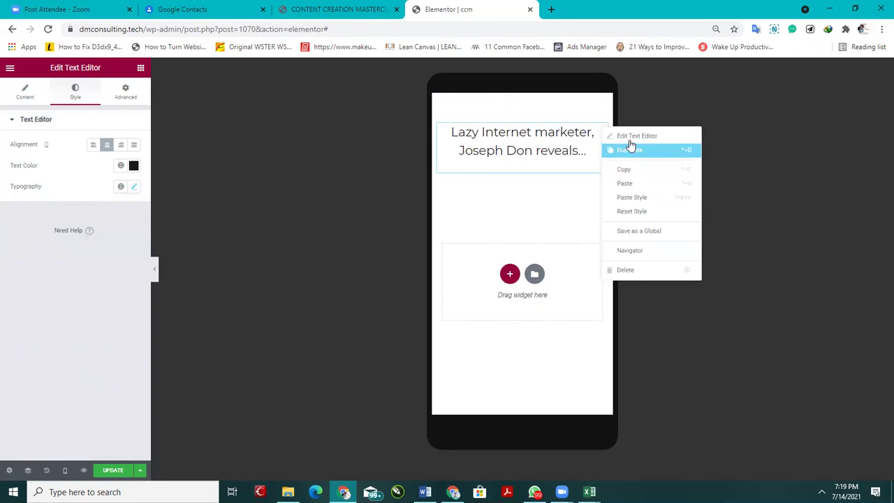
click(633, 157)
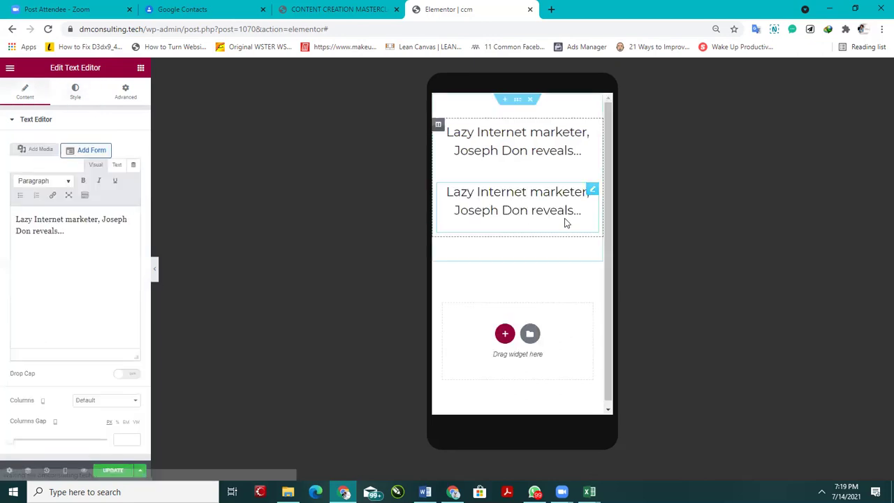
drag(70, 237, 5, 202)
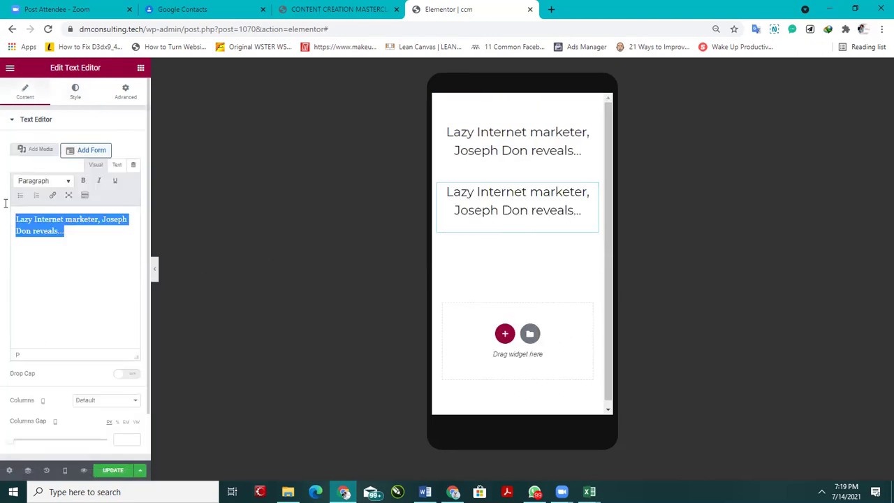
key(super+v)
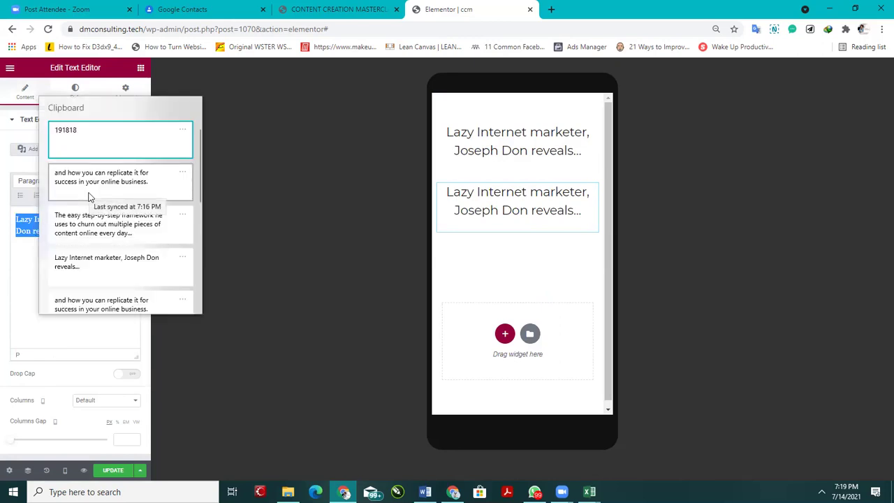
key(Down)
key(Down)
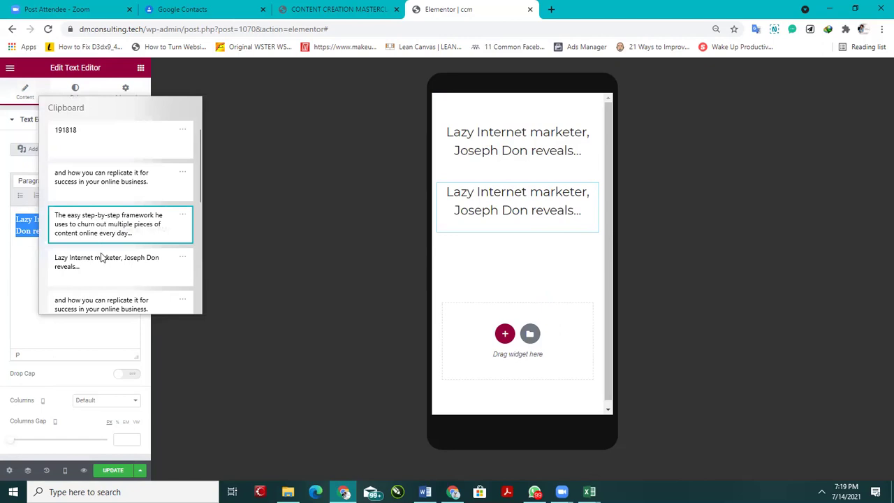
key(Return)
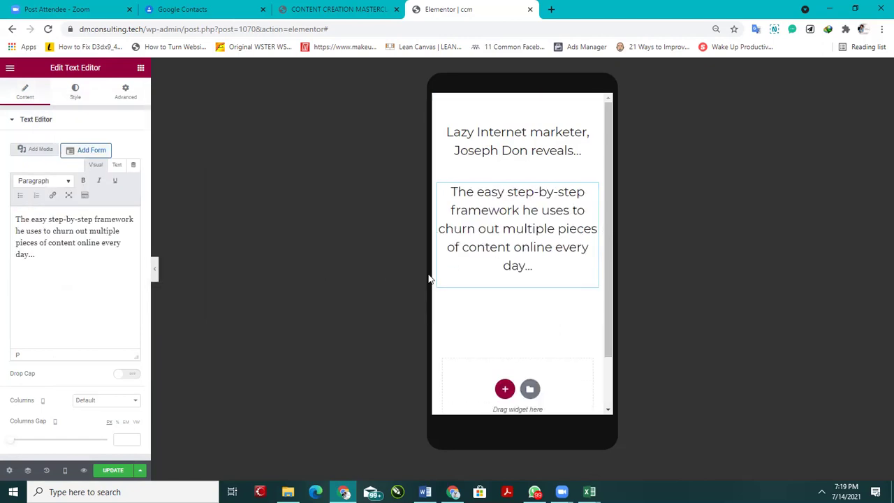
Step: Inspect the red headline's font on the reference page, copy its color code f41616 and return to Elementor
click(75, 92)
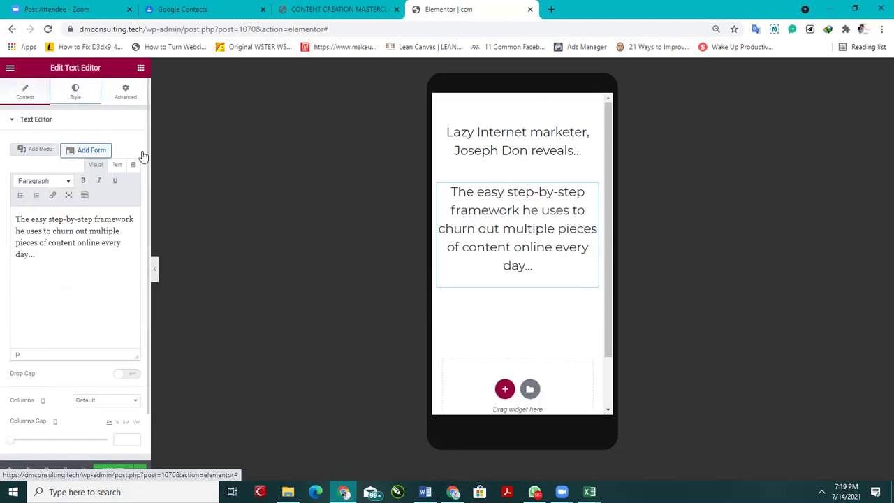
click(133, 187)
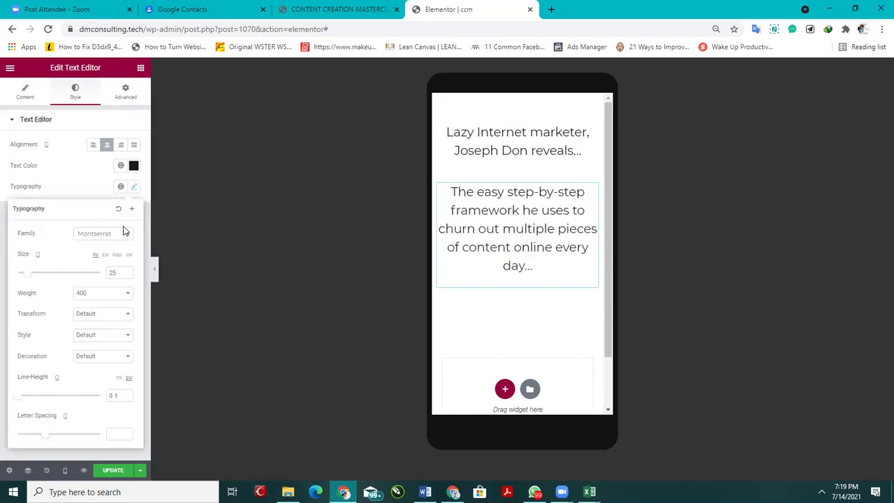
click(310, 9)
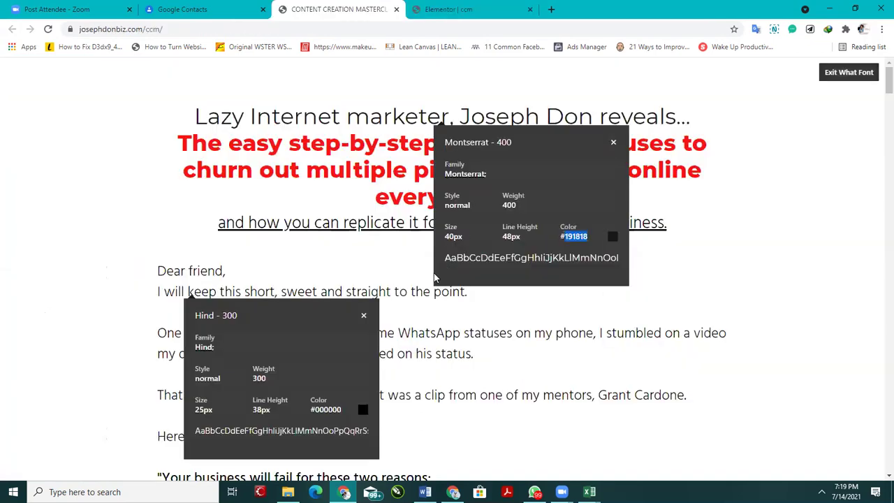
click(354, 181)
double_click(477, 277)
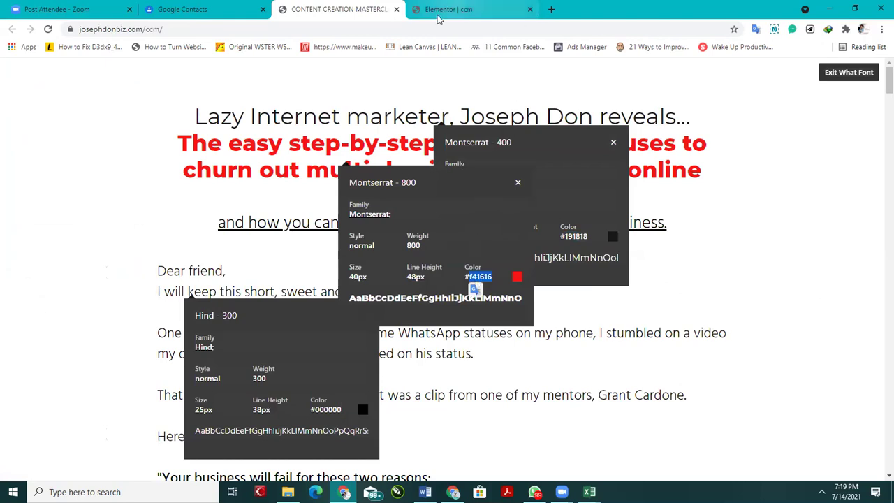
click(517, 10)
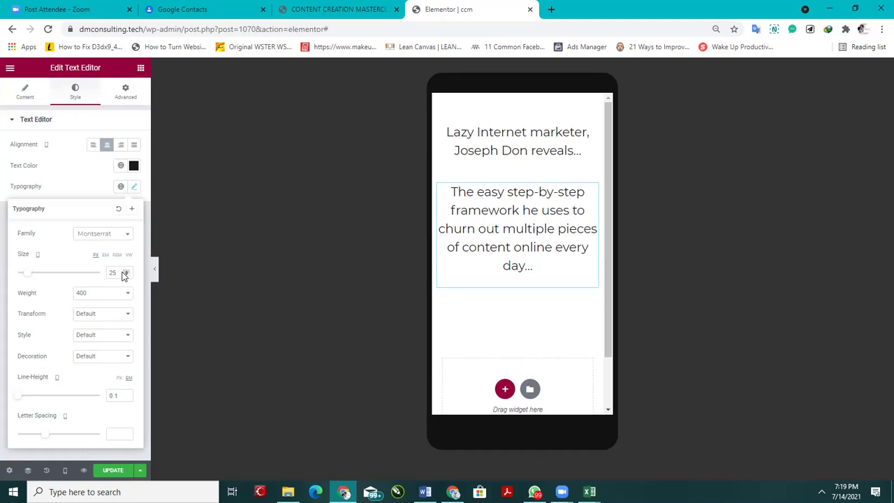
Step: Set the "The easy step-by-step framework" headline's weight to 800 and its text color to f41616 from the clipboard history
click(105, 294)
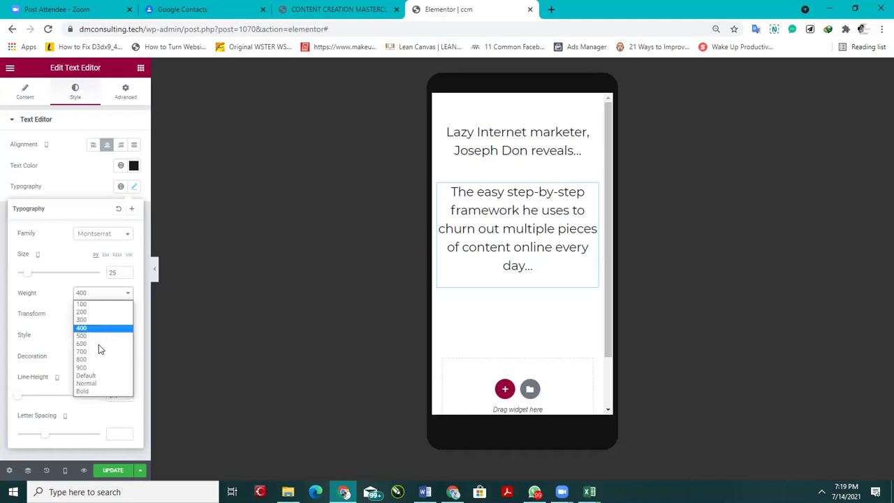
click(93, 361)
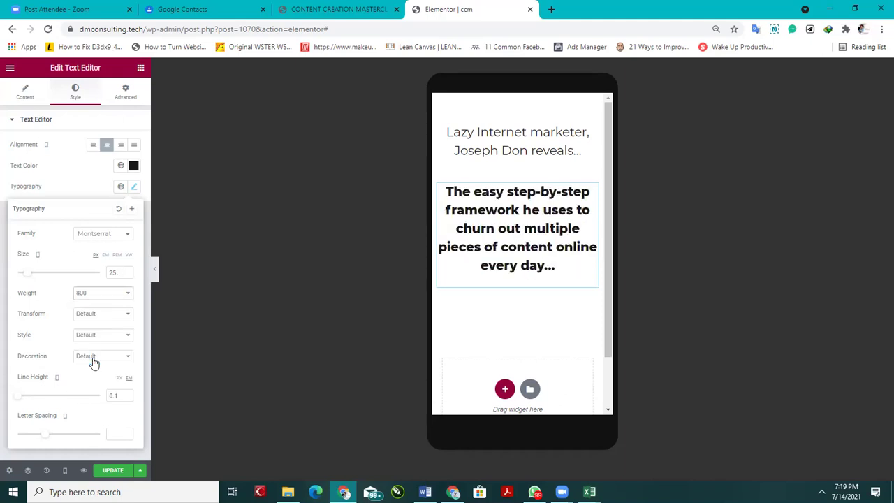
click(134, 165)
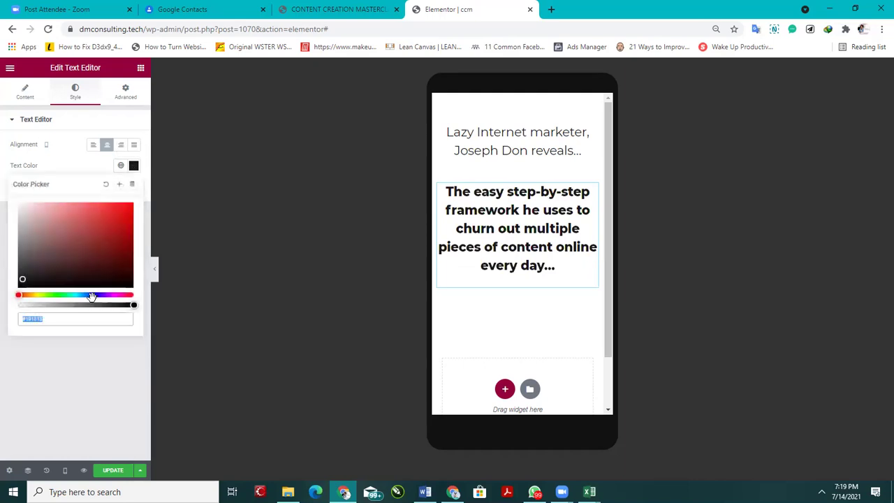
key(super+v)
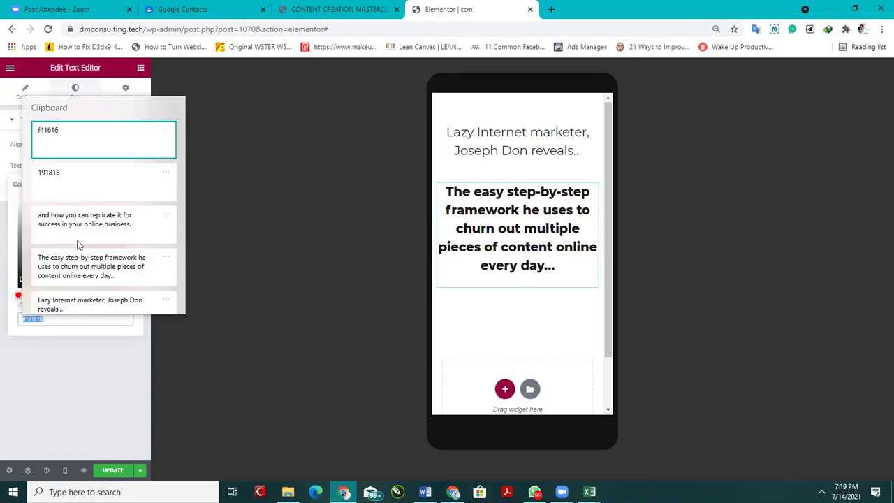
click(76, 147)
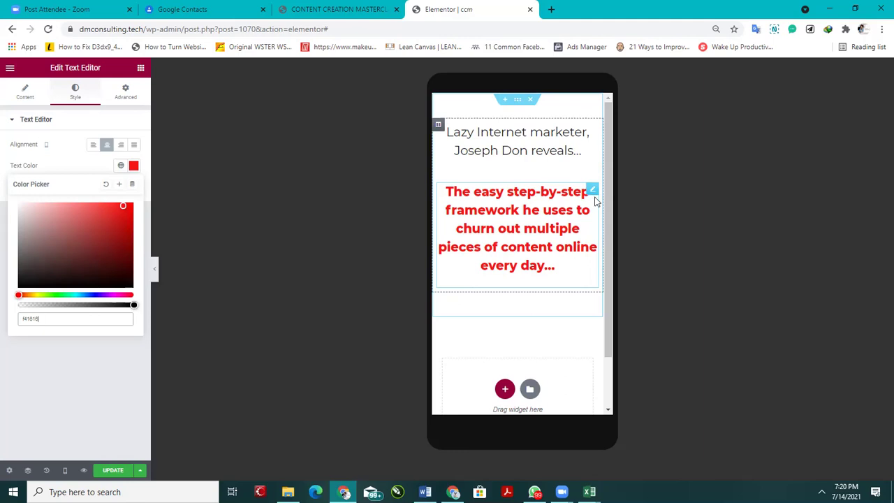
Step: Unlink the red headline's margin values and set its top margin to -46 px
click(124, 94)
click(127, 162)
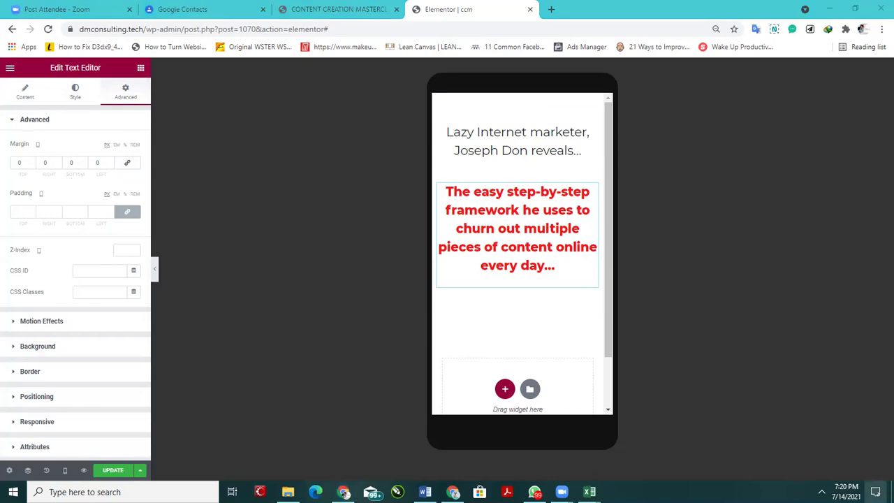
click(875, 492)
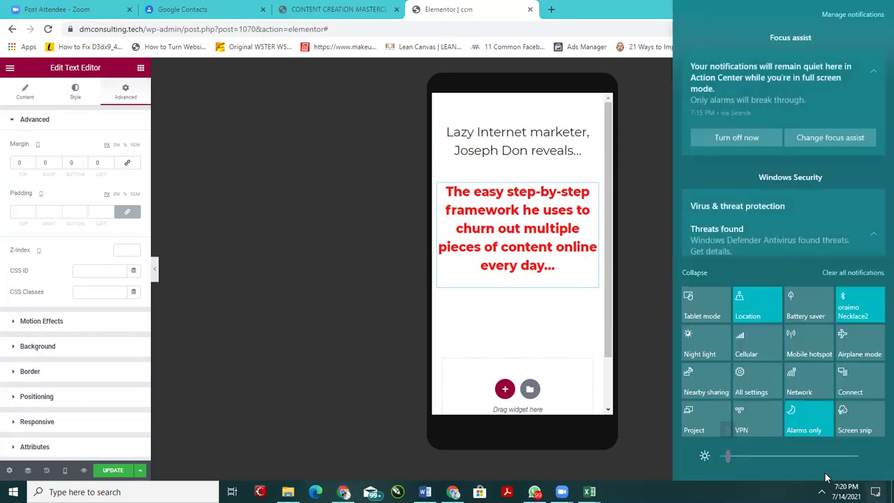
click(551, 321)
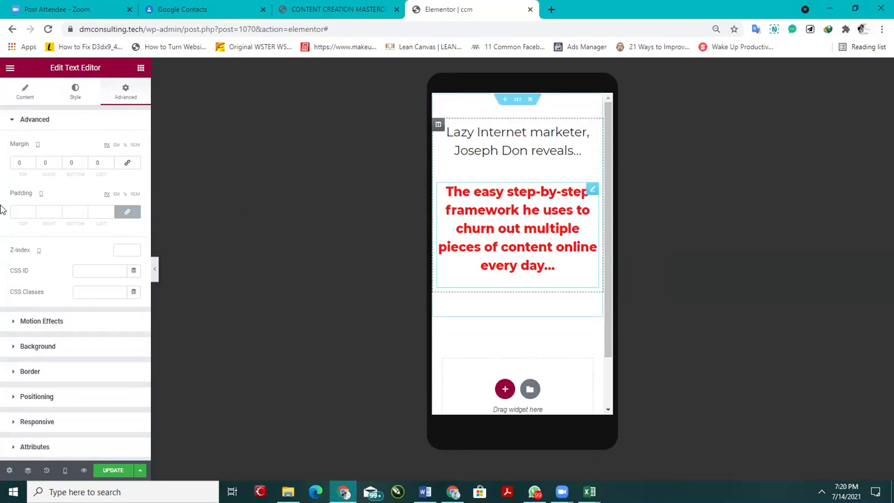
click(31, 165)
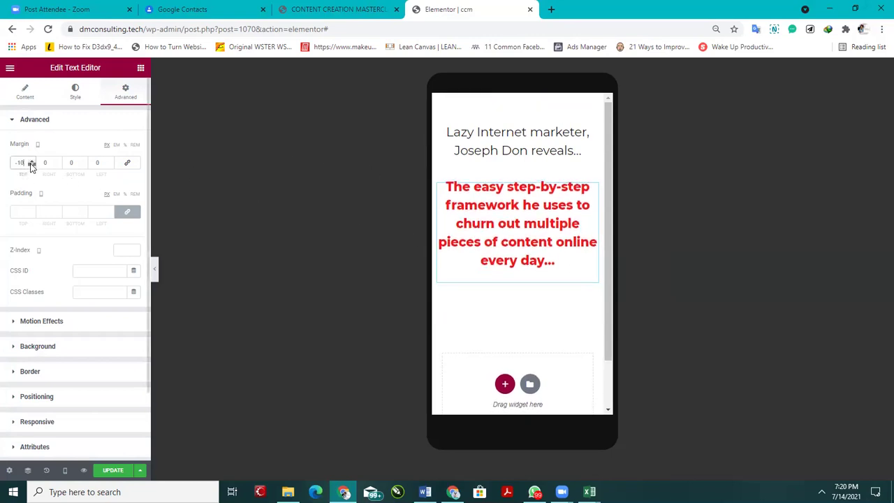
drag(31, 165, 31, 166)
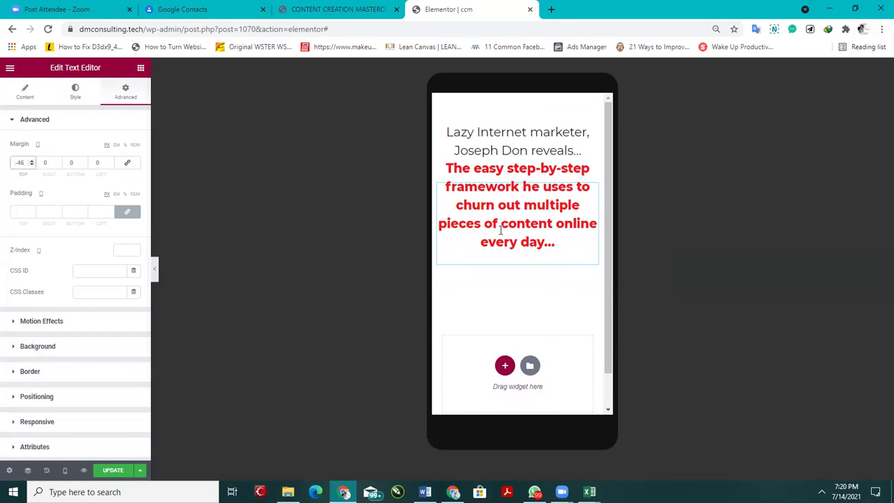
Step: Duplicate the opening-line text widget and move the copy below the red headline using the Navigator
right_click(592, 132)
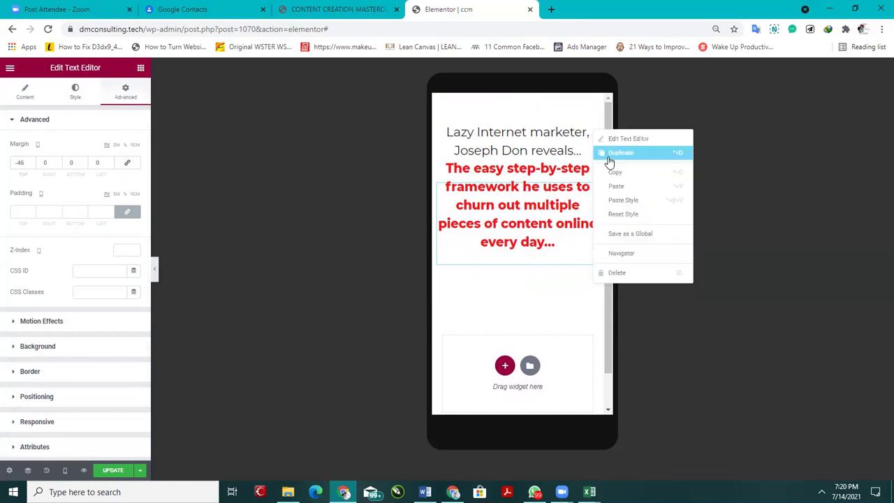
click(608, 157)
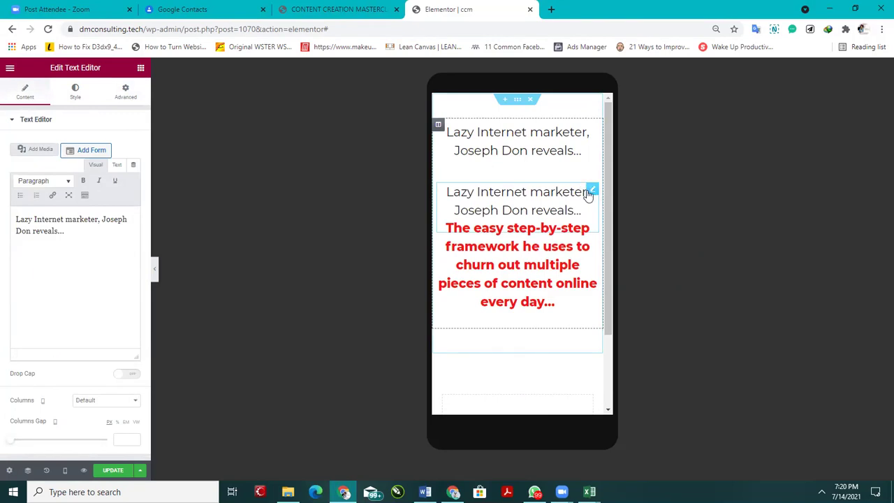
right_click(592, 190)
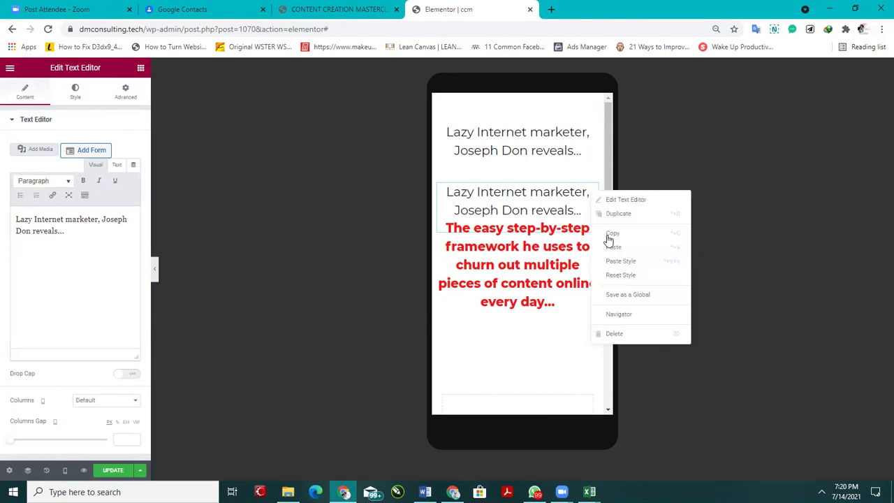
click(632, 320)
drag(788, 194, 548, 293)
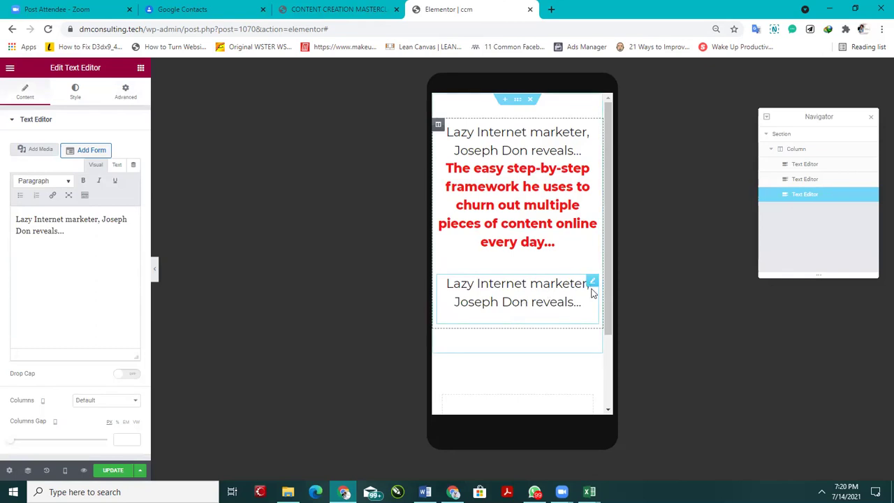
Step: Set the copied line's font to Hind with weight 300, checking the values against the reference page
click(134, 187)
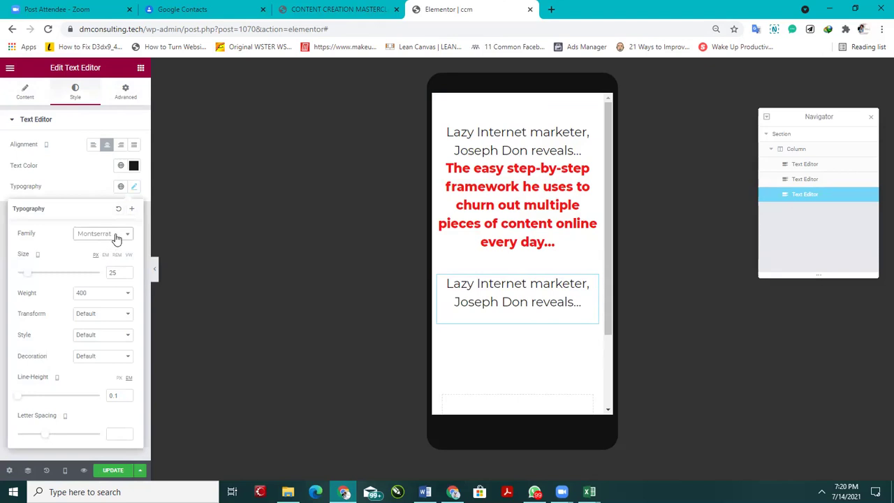
click(122, 237)
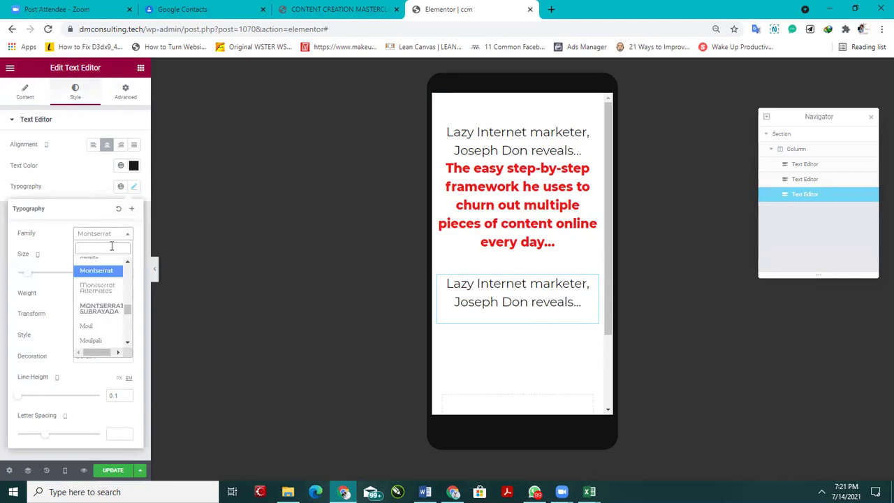
text(hind)
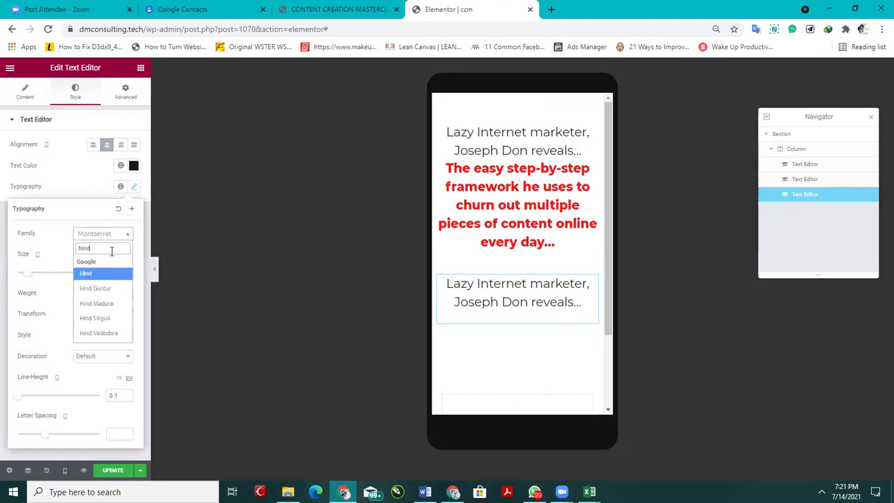
click(108, 272)
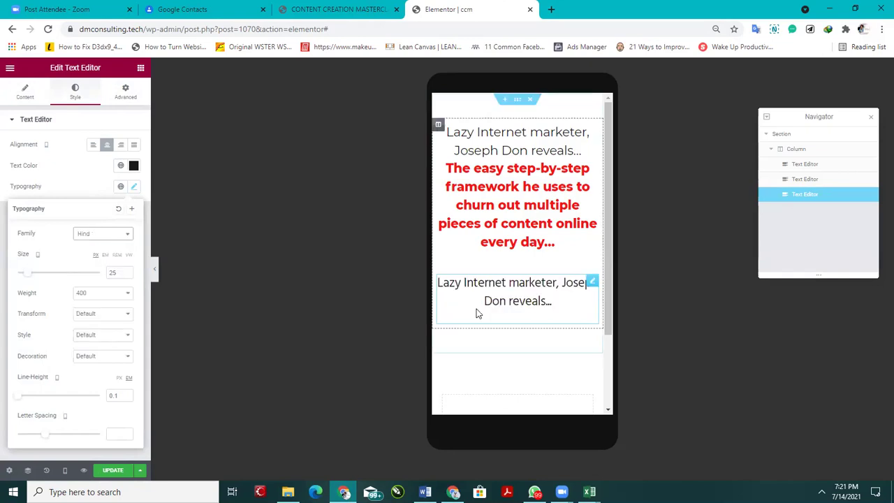
click(339, 9)
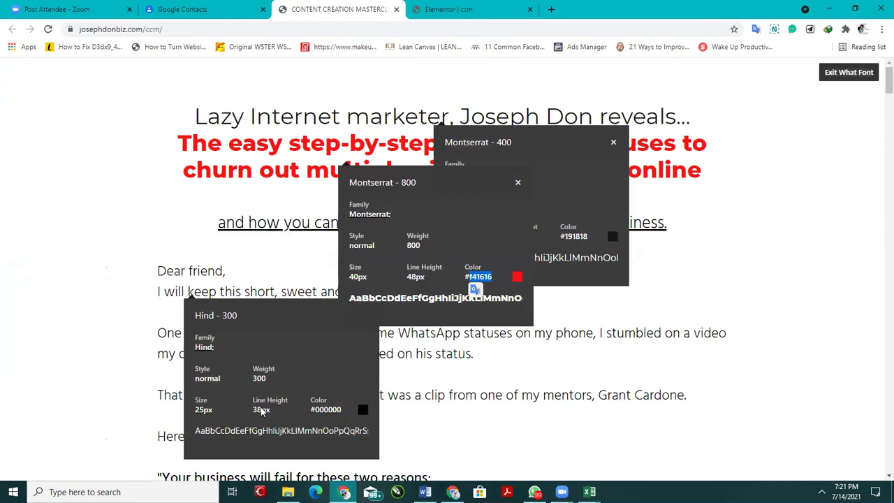
click(430, 9)
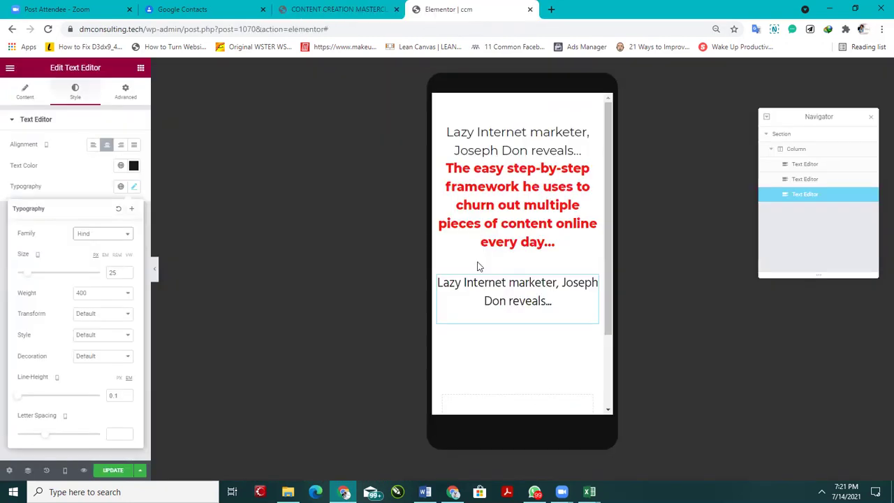
click(98, 293)
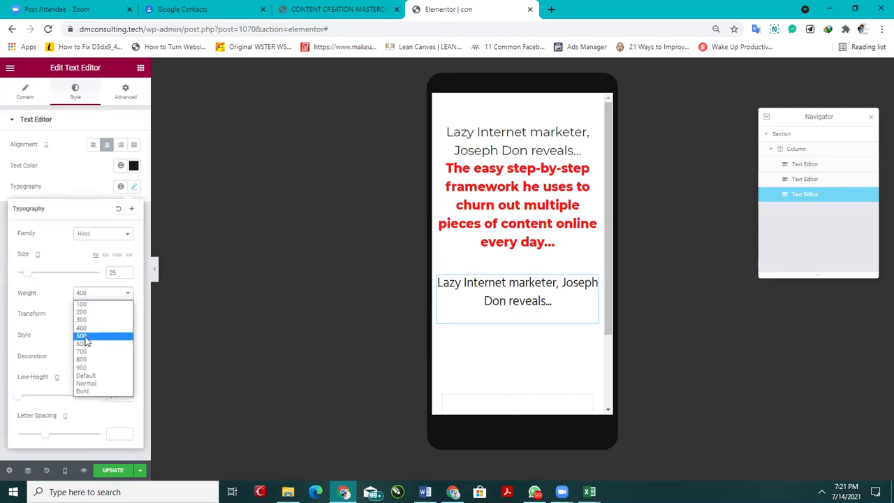
click(82, 320)
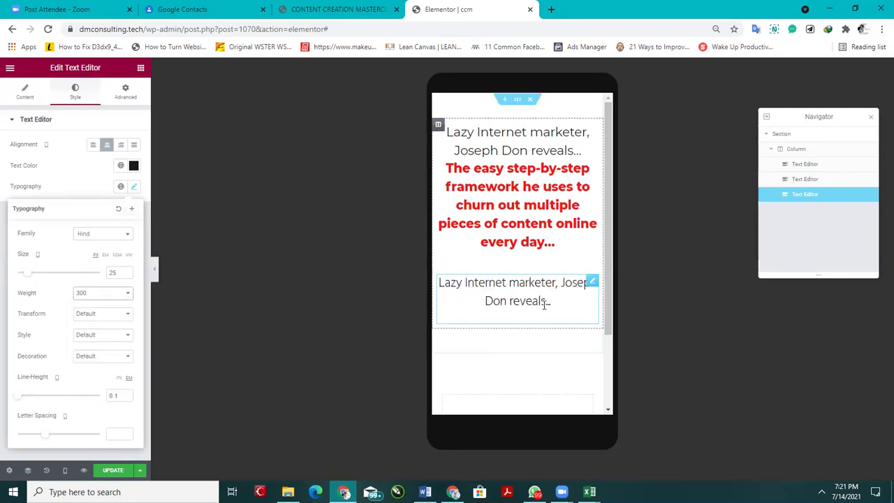
Step: Set the top margin of the copied line below the red headline to -40 px
click(593, 281)
click(119, 93)
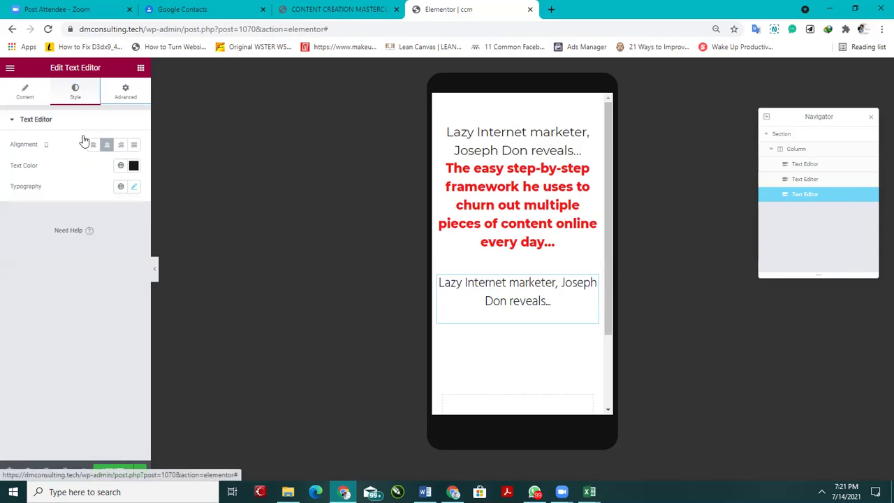
drag(30, 167, 29, 166)
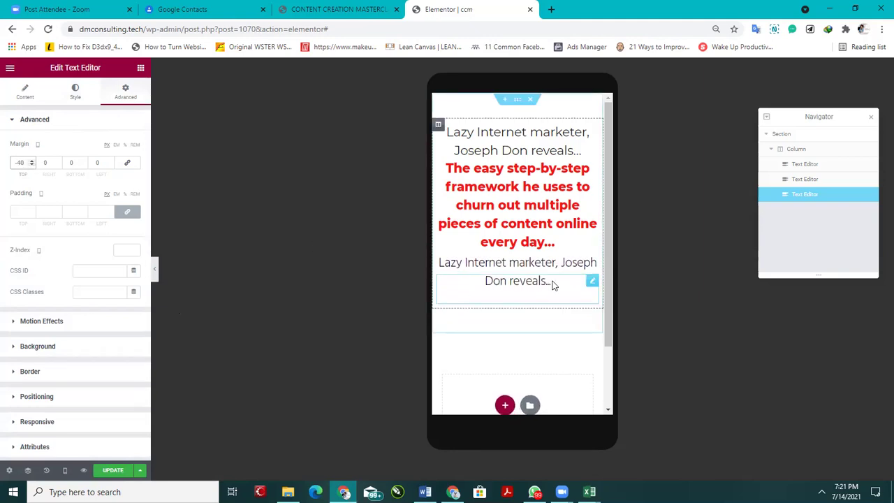
Step: Underline the whole text of the copied line below the red headline
mouse_move(441, 264)
mouse_down()
mouse_move(523, 262)
mouse_move(566, 283)
mouse_move(437, 265)
mouse_up()
click(497, 288)
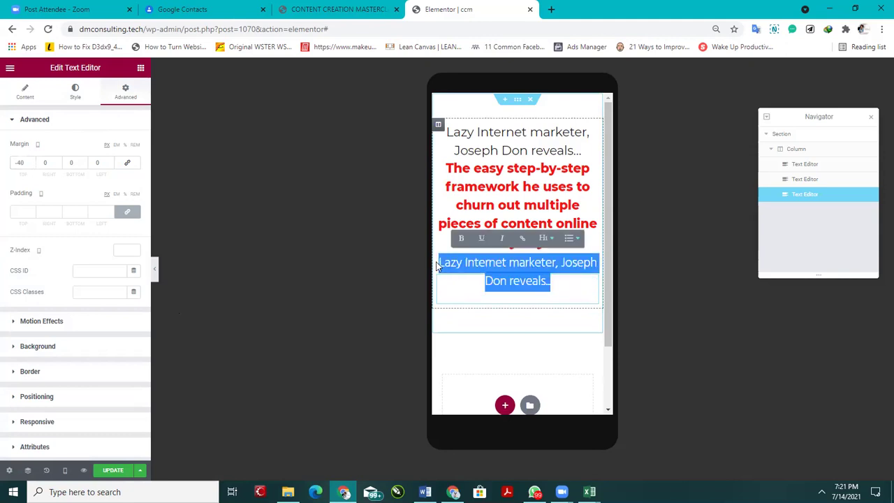
click(481, 237)
click(557, 328)
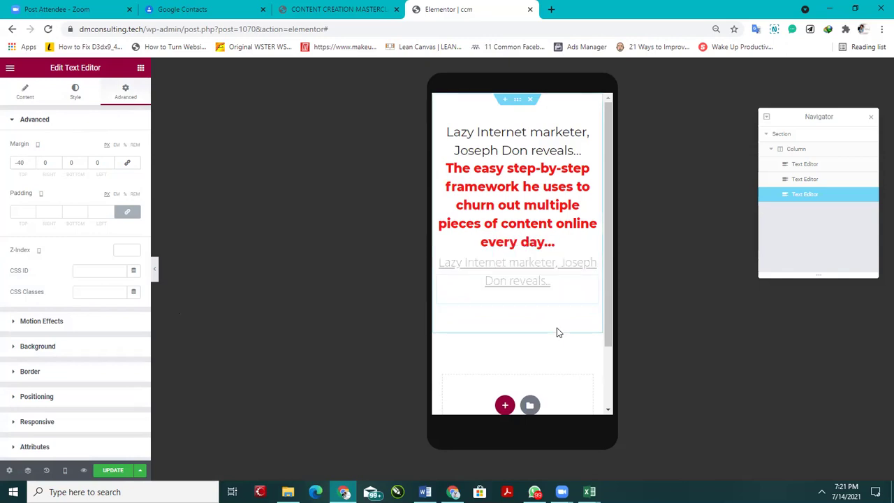
Step: Set the third line's text color to #000000 as on the reference page, and update the page
click(112, 470)
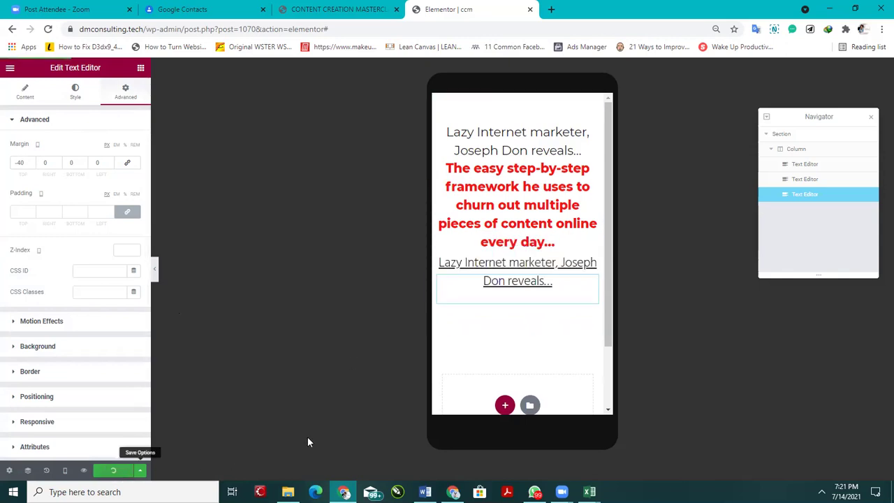
click(344, 10)
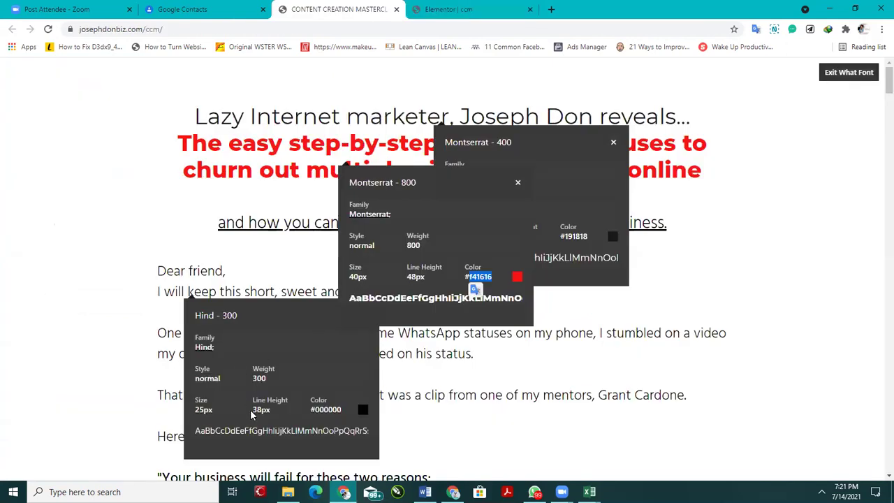
click(449, 9)
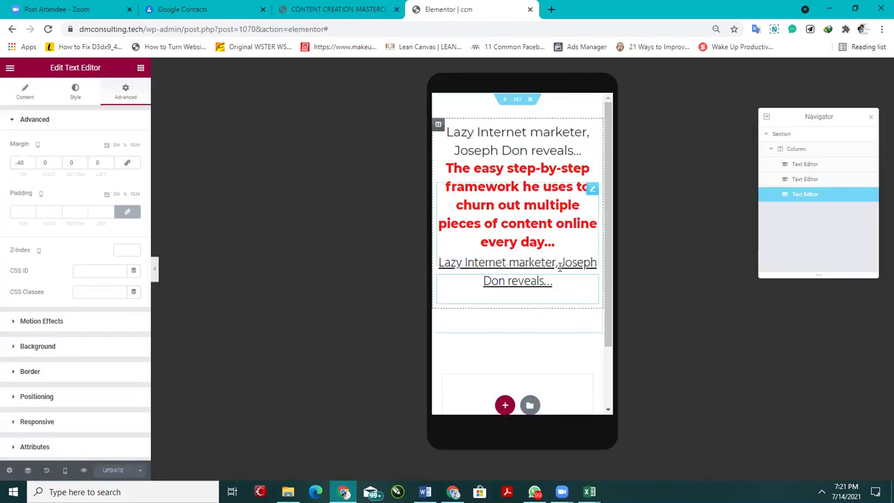
click(80, 98)
click(134, 166)
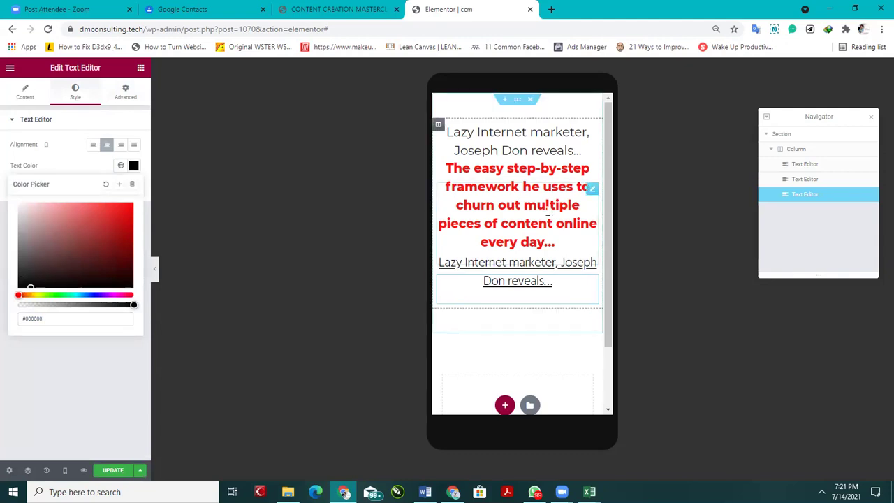
click(112, 471)
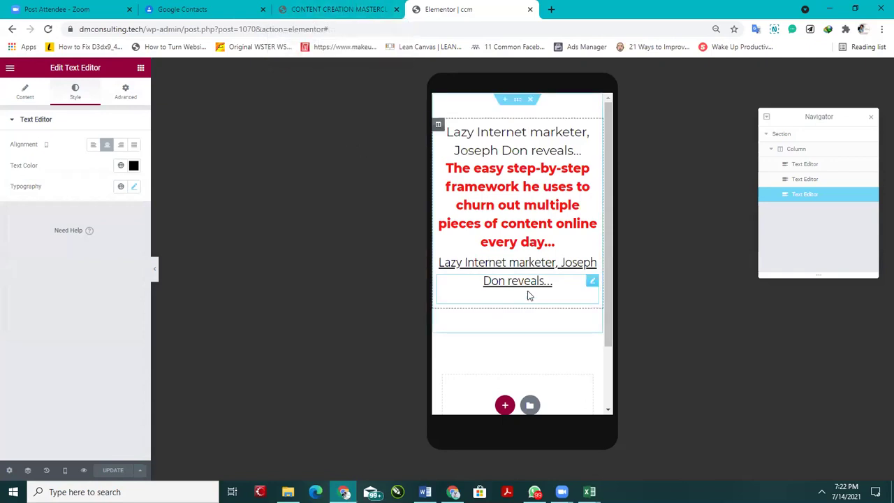
Step: Replace the third line's text with "and how you can replicate it for success in your online business." from the clipboard history
click(34, 95)
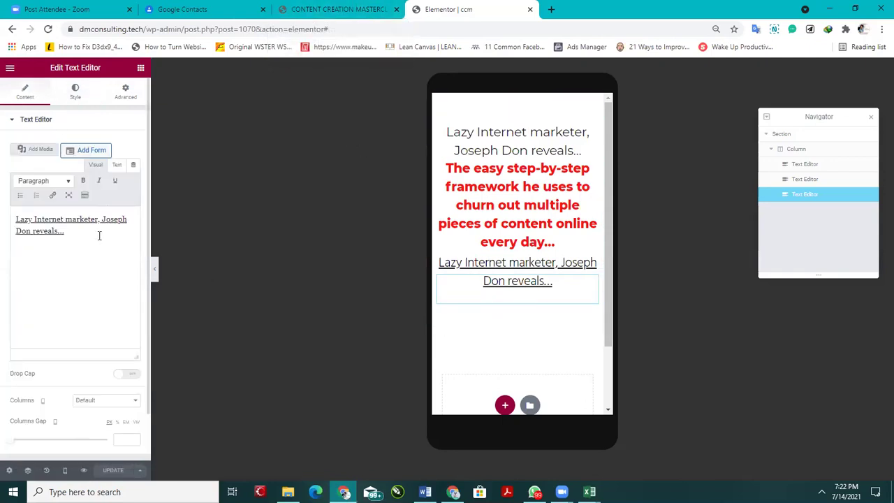
drag(80, 235, 6, 217)
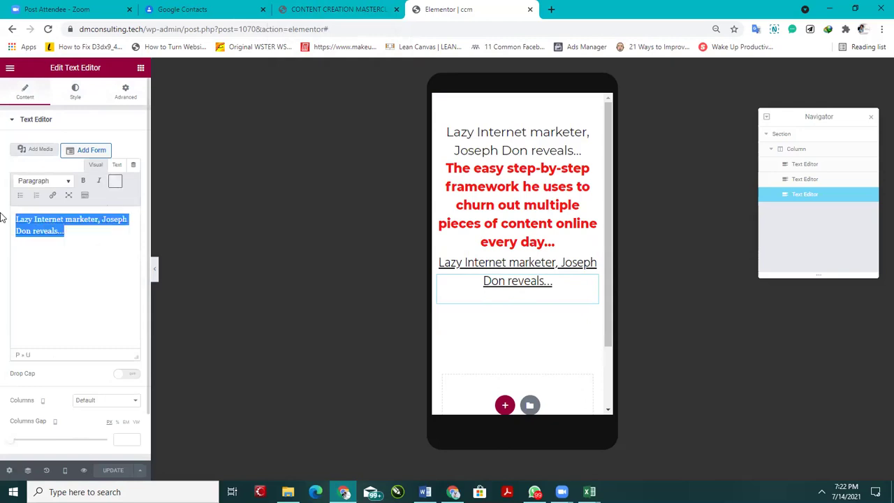
key(super+v)
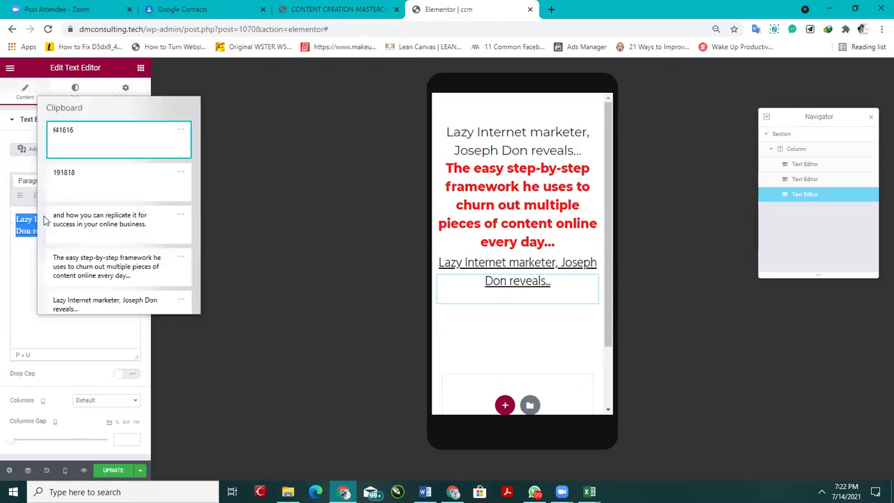
click(81, 225)
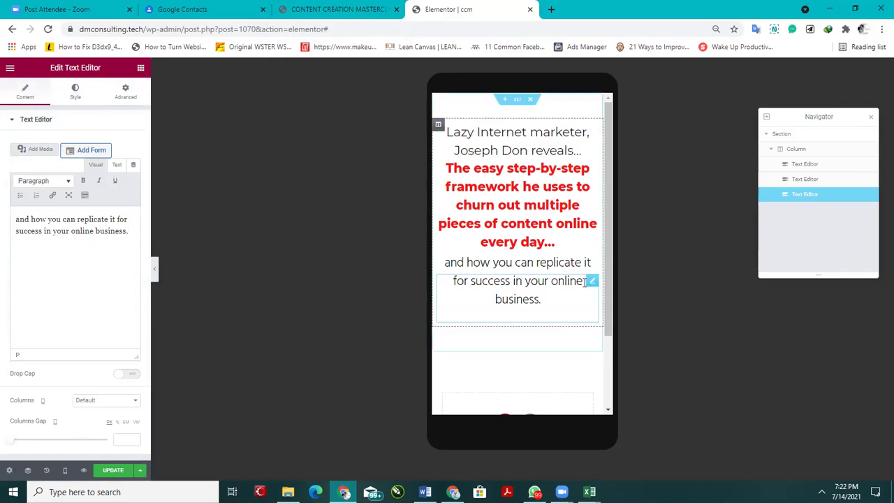
Step: Underline the third line's whole text and compare its typography settings with the font values on the reference page
drag(132, 235, 88, 202)
click(115, 180)
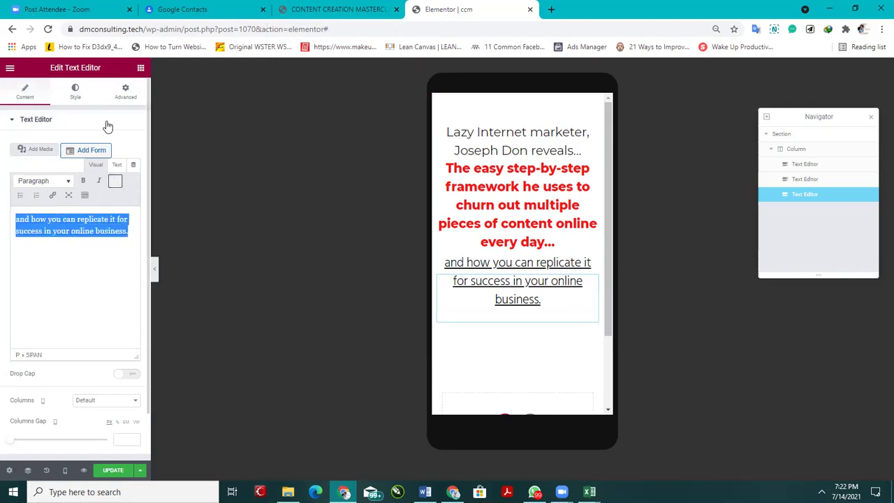
click(75, 91)
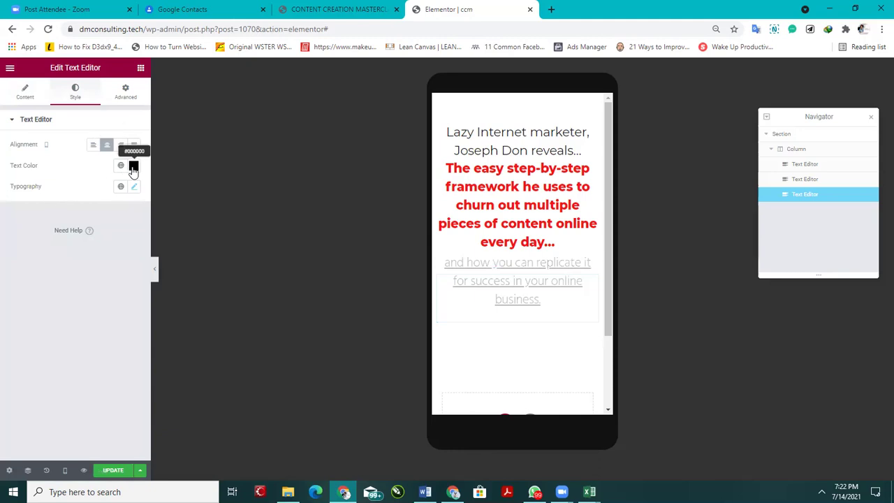
click(134, 186)
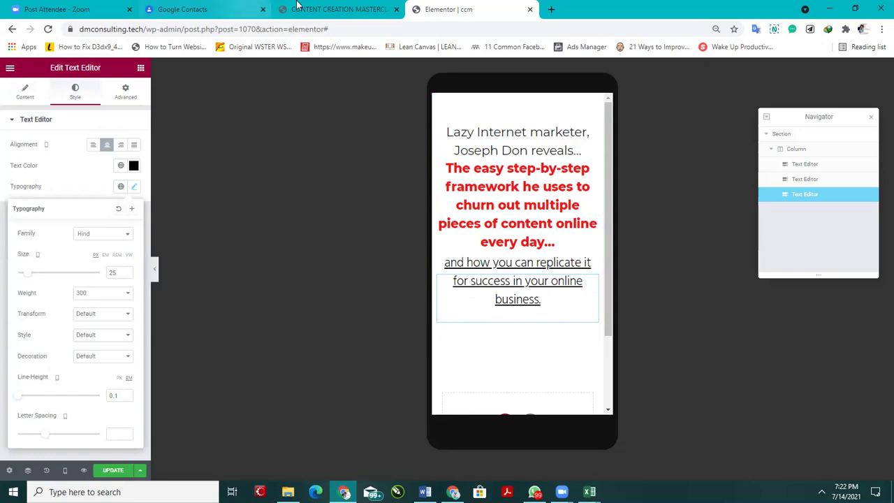
click(335, 9)
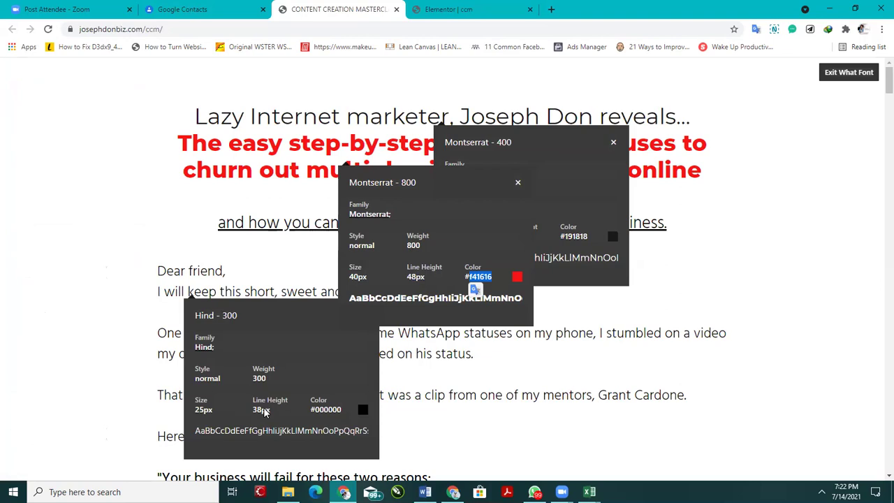
click(454, 9)
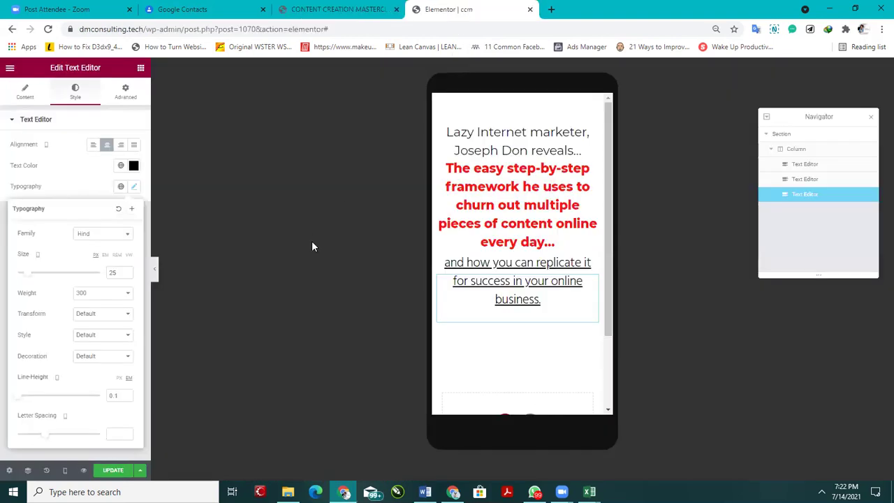
click(284, 332)
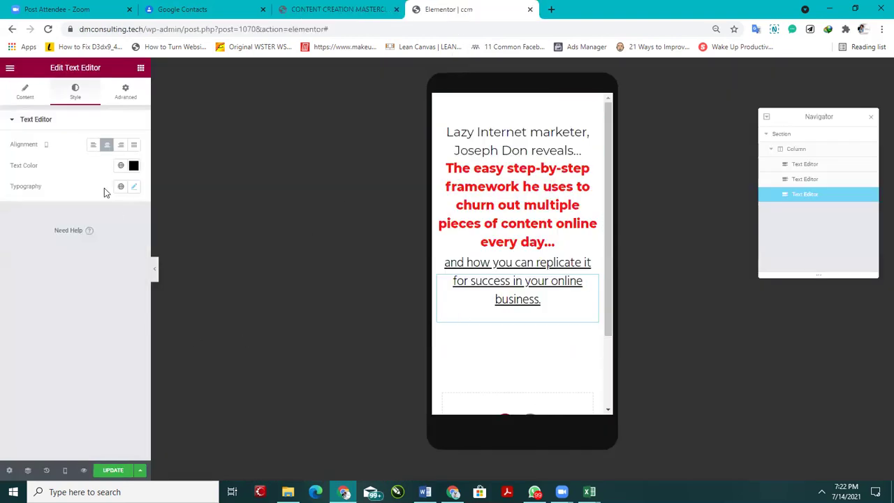
Step: Set the third line's line height to 38 px as on the reference page, and update the page
click(134, 186)
click(120, 378)
click(117, 395)
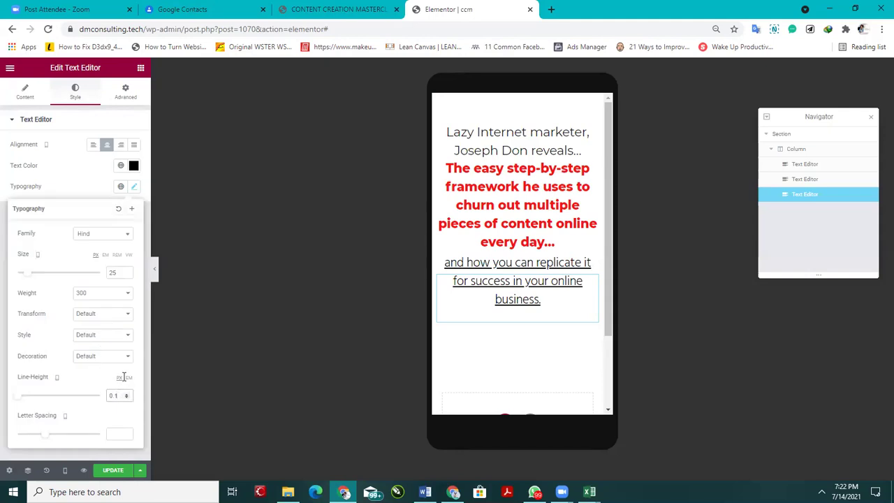
double_click(115, 396)
text(3)
text(0)
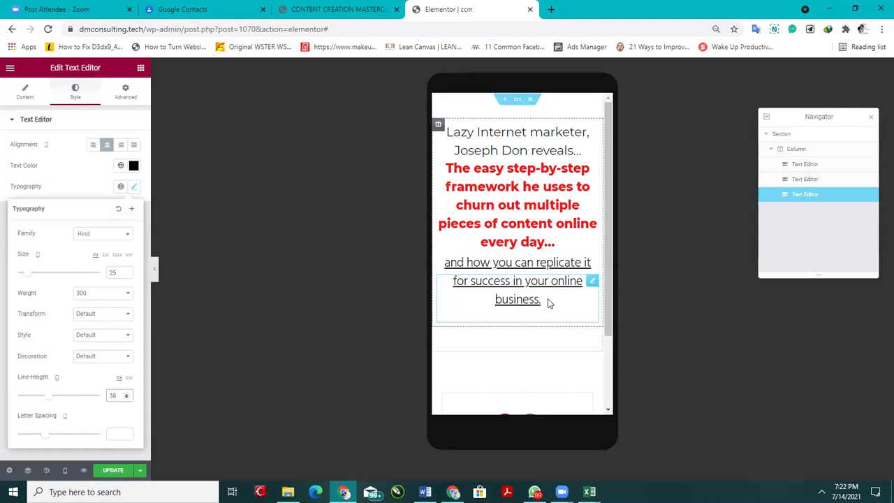
click(577, 316)
key(ctrl+s)
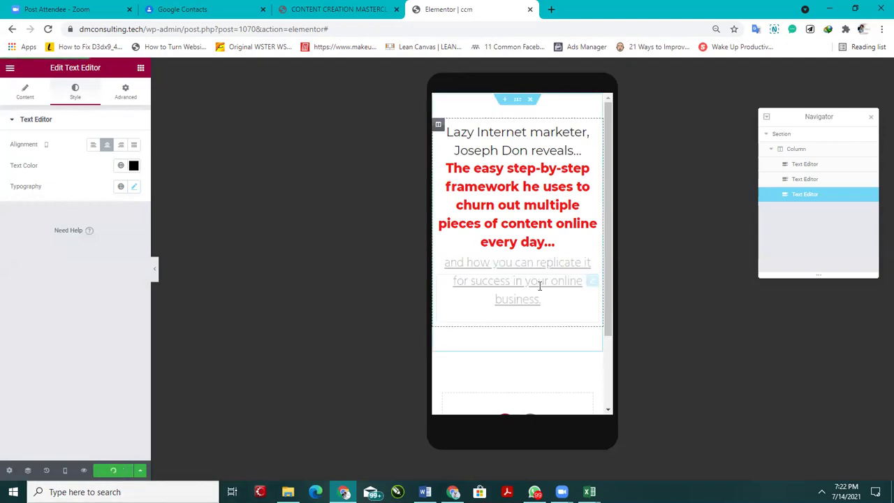
scroll(535, 314, down, 2)
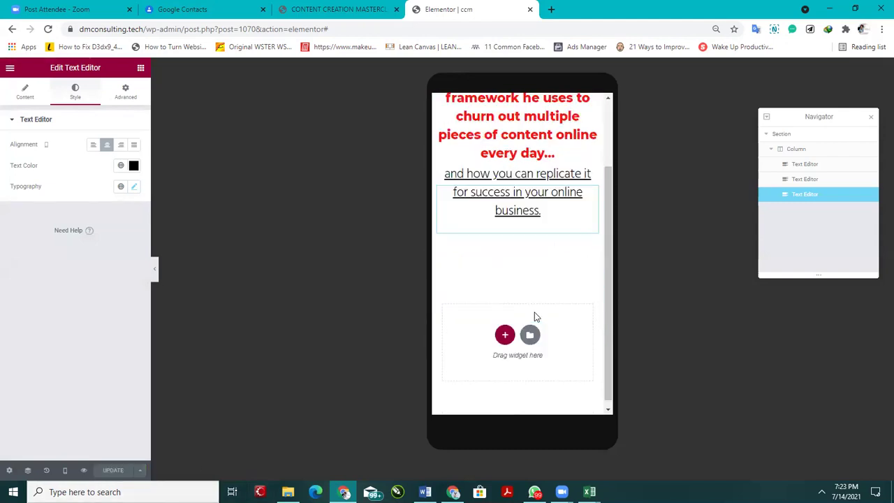
scroll(549, 288, up, 2)
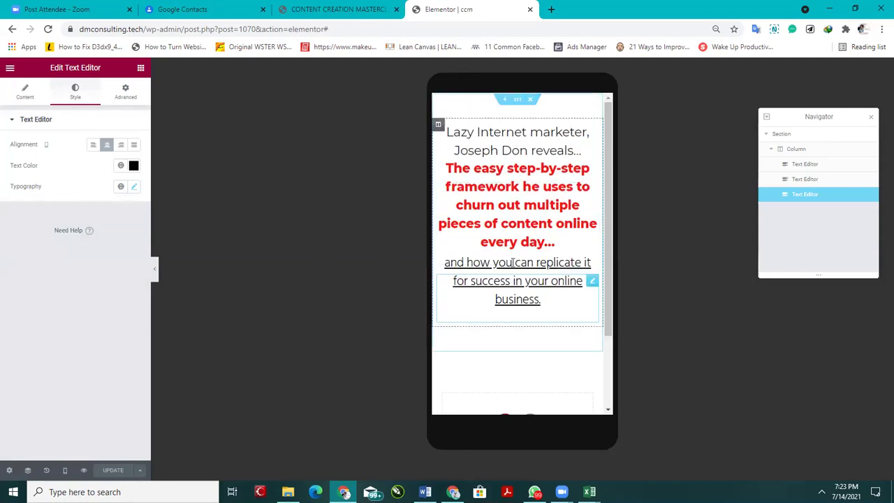
scroll(518, 267, down, 2)
scroll(519, 267, up, 2)
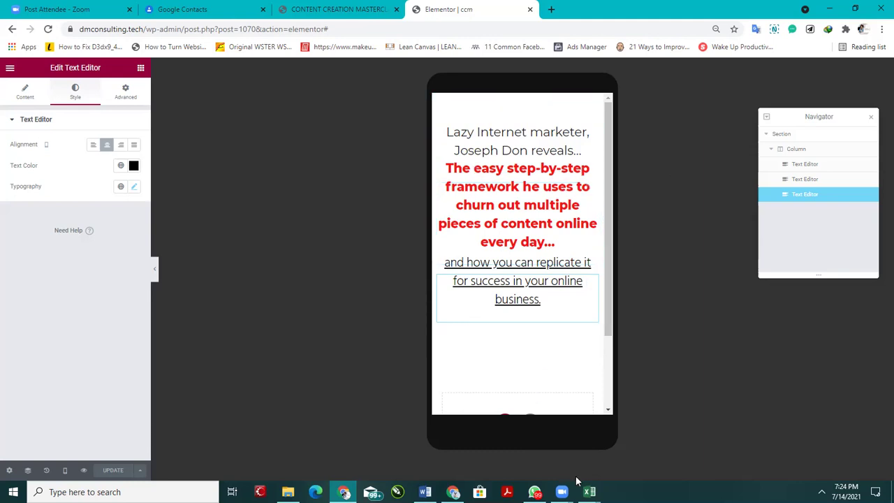
mouse_move(562, 492)
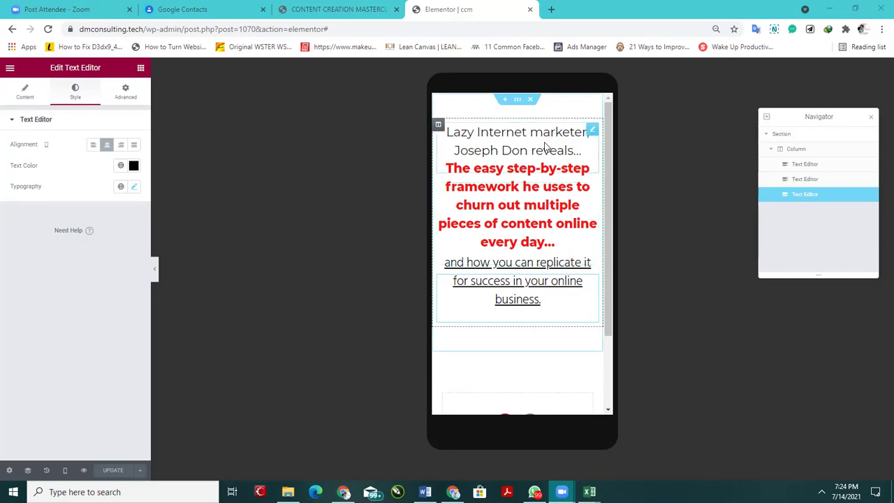
scroll(541, 209, down, 2)
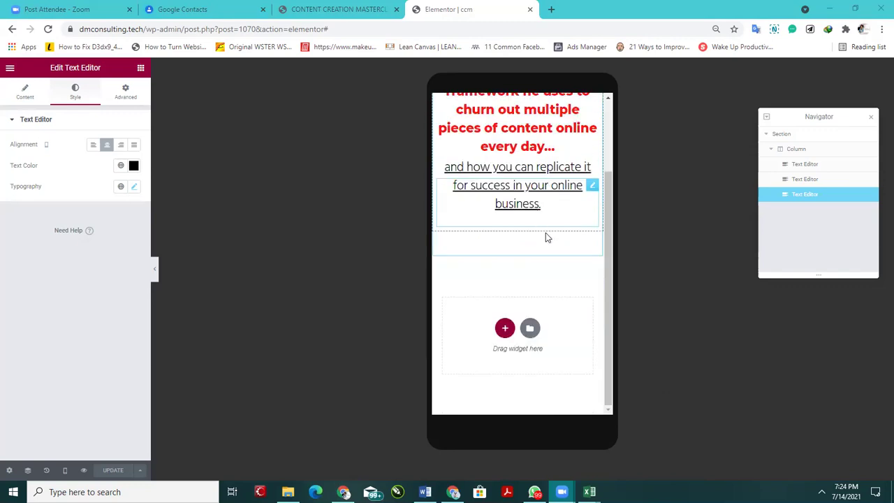
scroll(547, 237, up, 2)
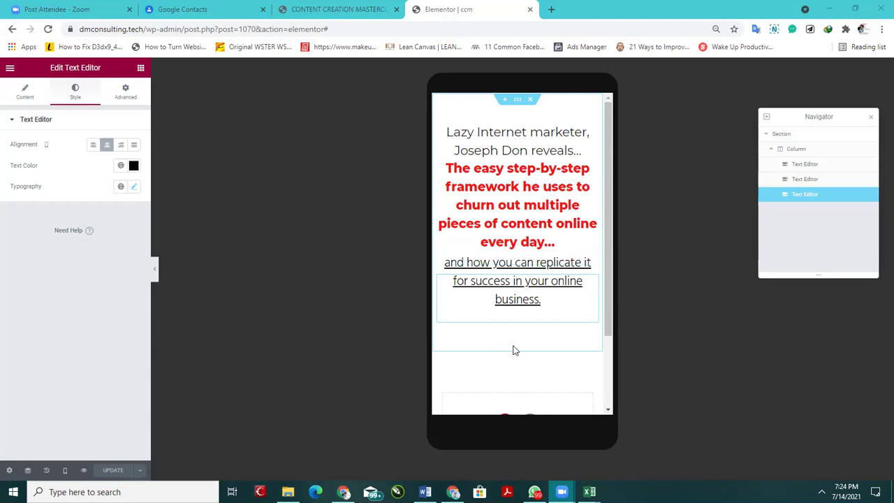
Step: Switch to WhatsApp and reply "Yes" to the new message asking about audio books
click(535, 492)
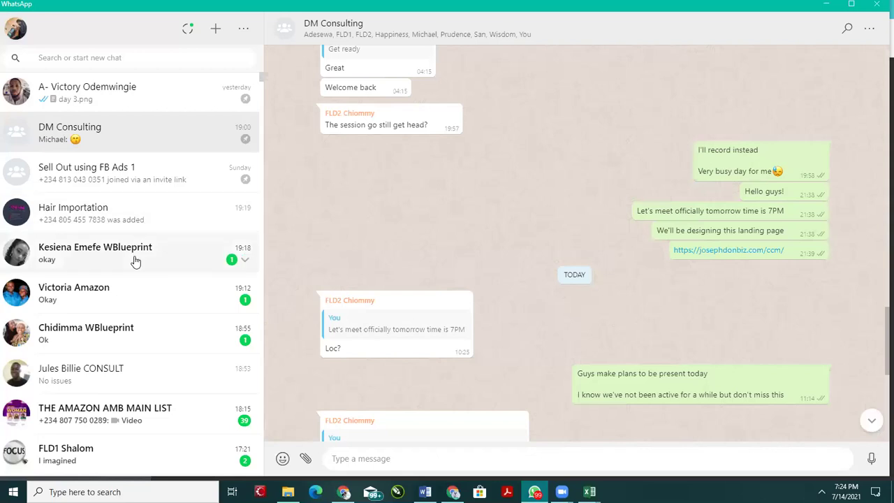
scroll(111, 274, down, 5)
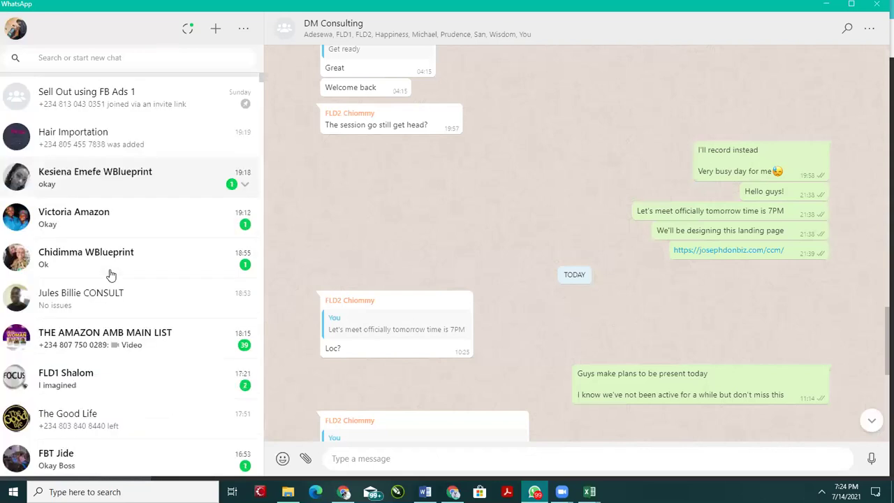
scroll(114, 263, up, 5)
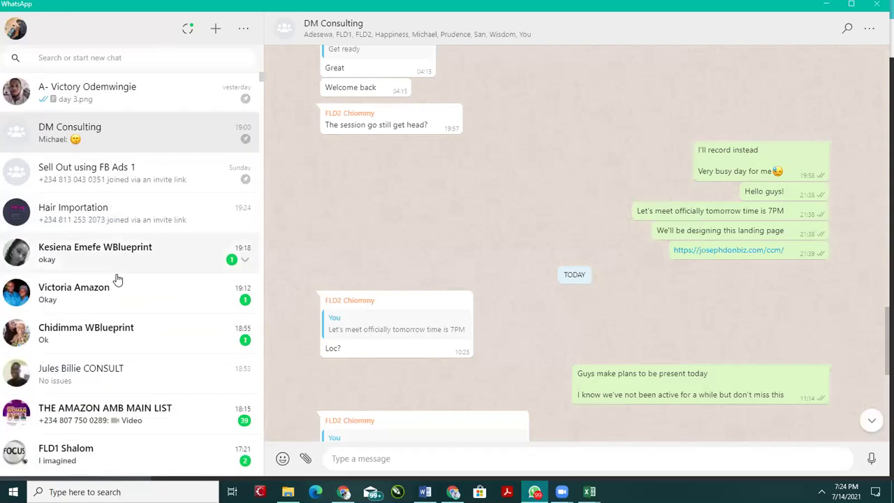
click(154, 218)
text(Yes)
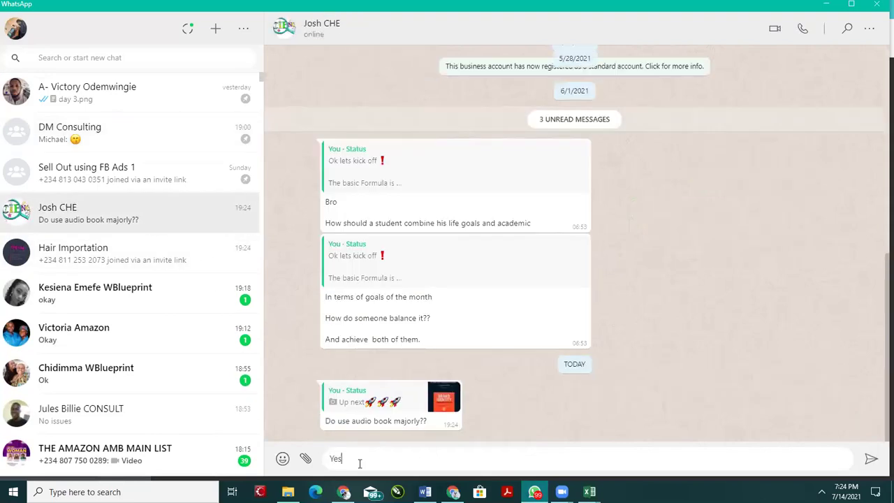
key(Return)
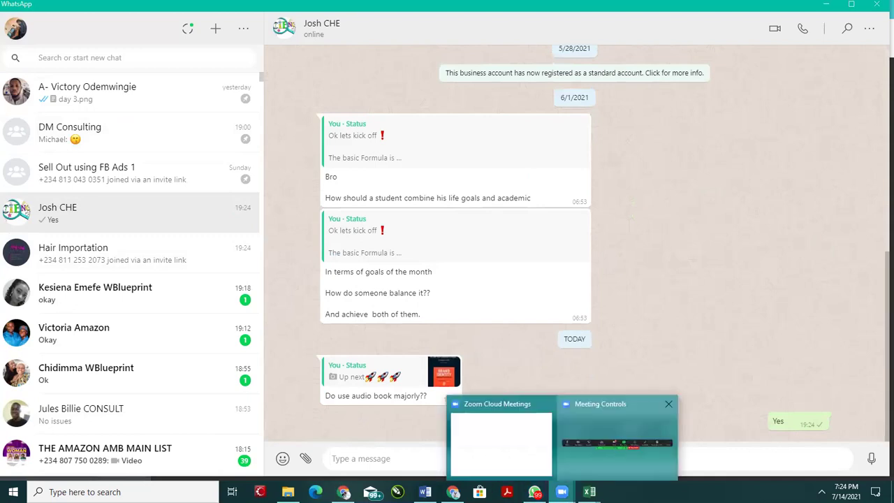
Step: Switch back to the browser window with the Elementor page editor
click(454, 491)
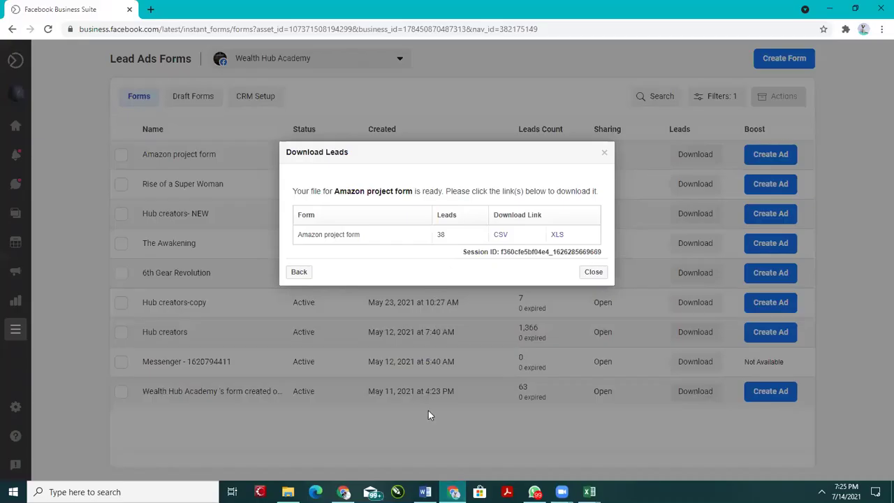
click(343, 492)
scroll(531, 299, down, 2)
scroll(529, 276, up, 2)
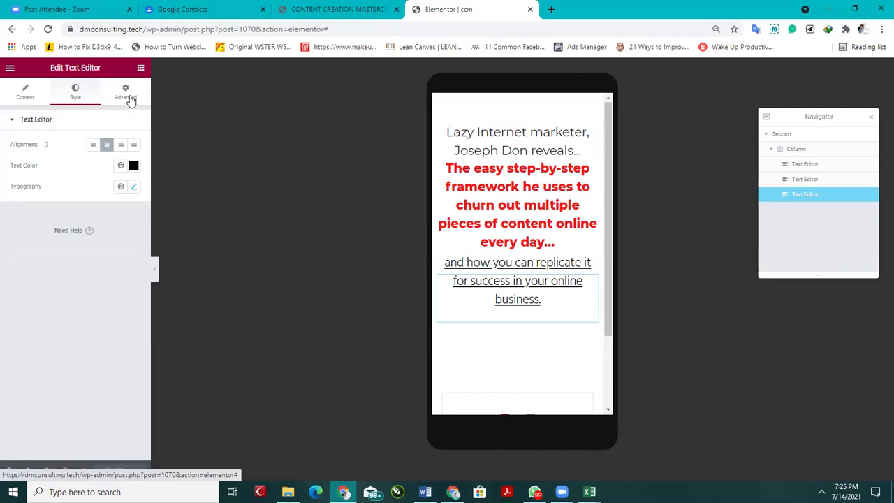
Step: Try to place a Text Editor widget below the underlined third line
click(141, 67)
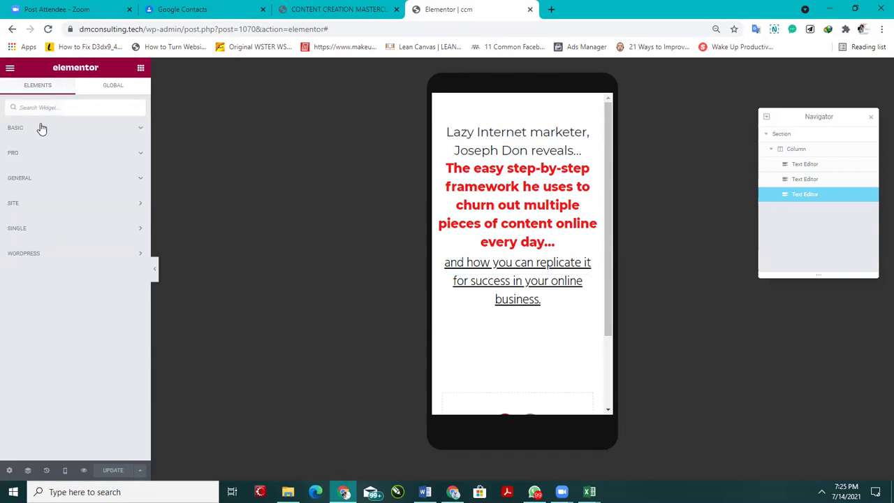
click(40, 128)
drag(112, 205, 559, 327)
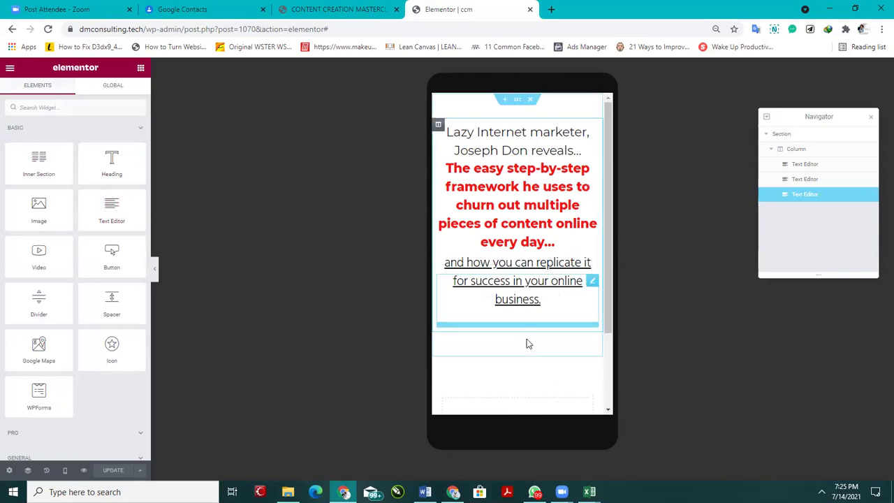
click(587, 282)
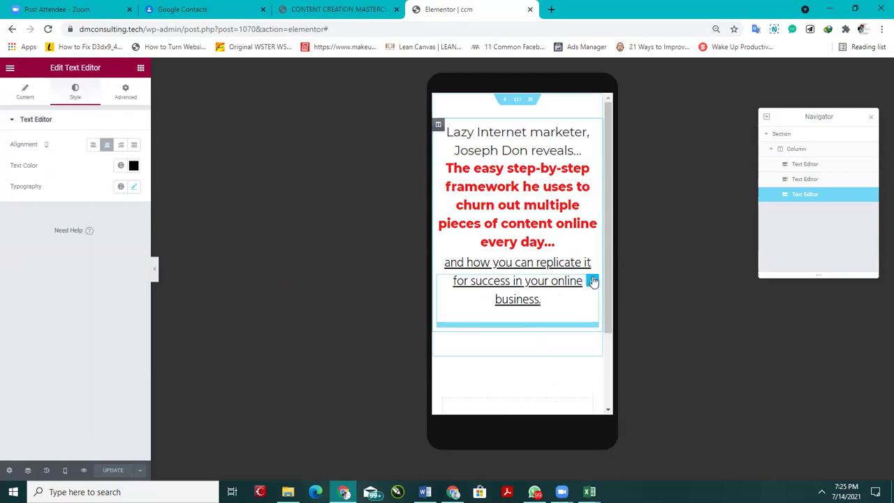
Step: Add a new Text Editor widget from the basic elements directly below the underlined third line
click(140, 68)
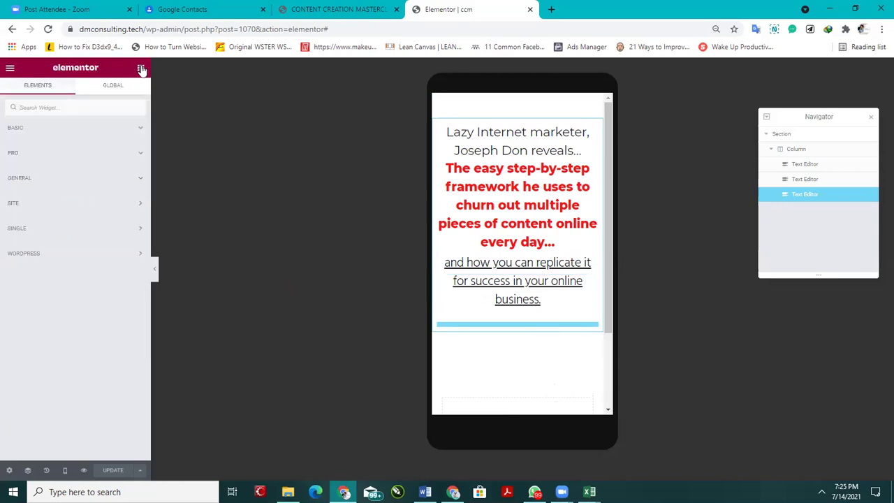
click(105, 137)
drag(112, 208, 551, 304)
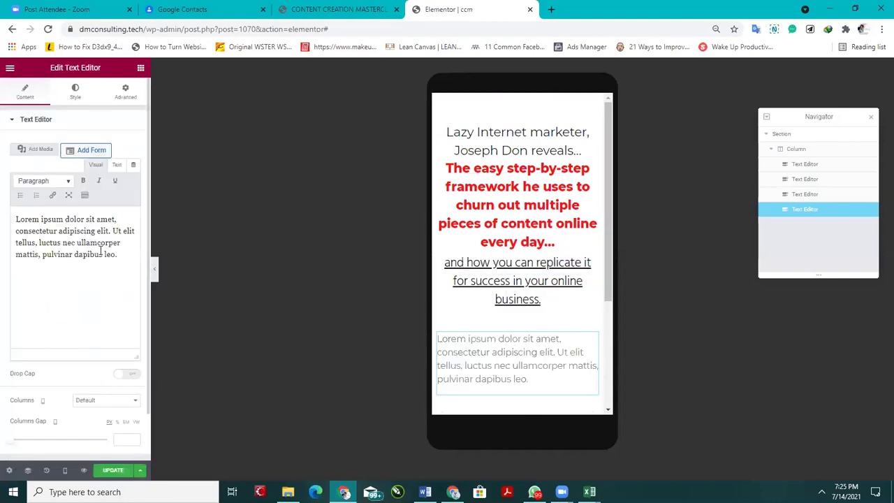
Step: Replace the new widget's placeholder text with all three headline texts from the clipboard history, in their original order
drag(121, 255, 3, 214)
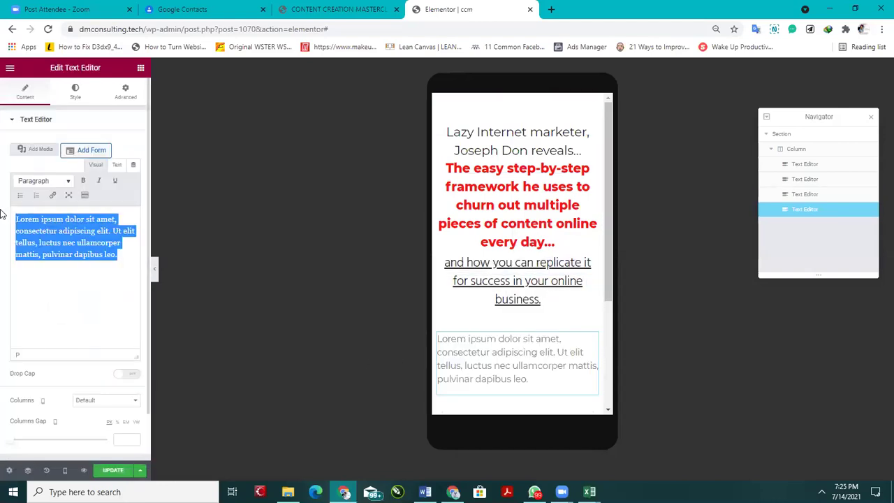
key(super+v)
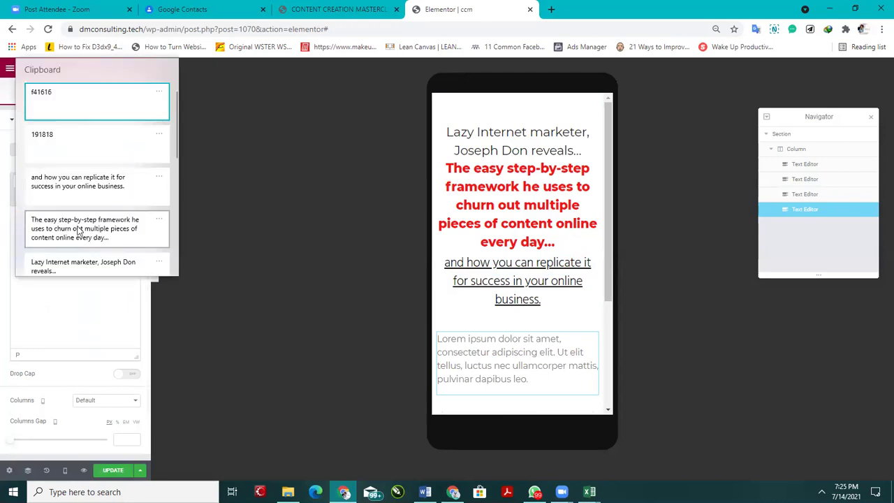
scroll(79, 231, down, 2)
click(78, 202)
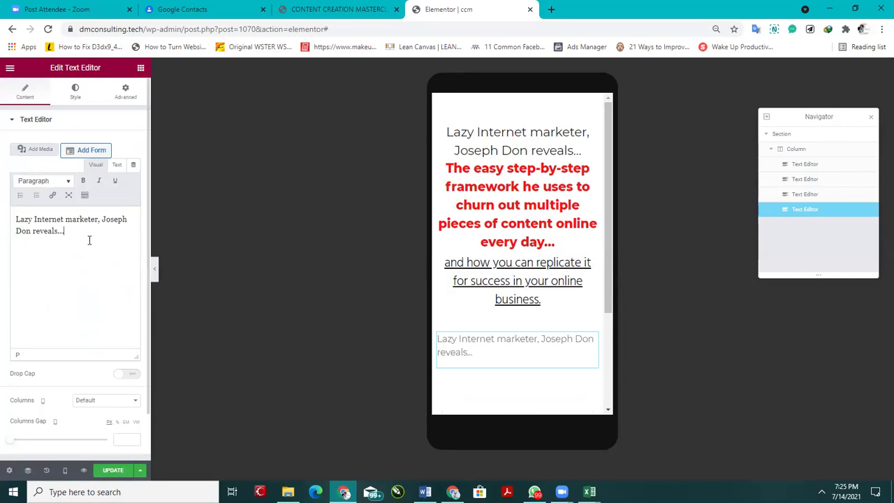
key(super+v)
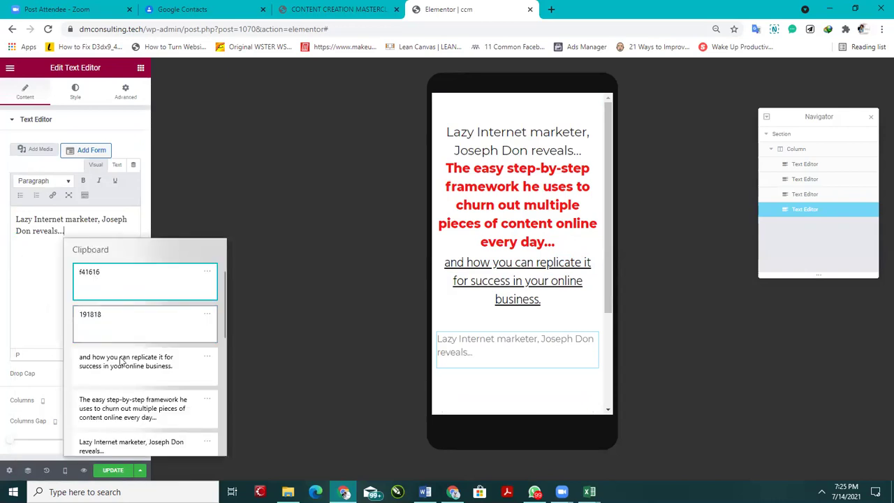
click(127, 411)
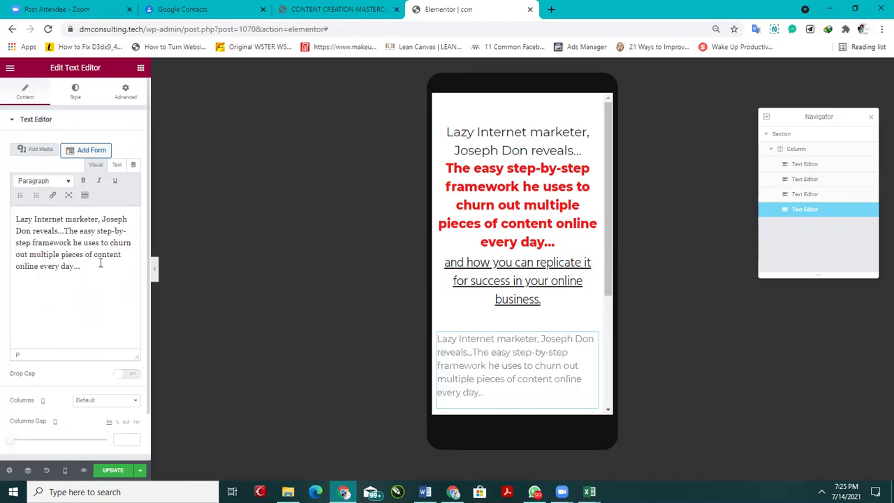
key(super+v)
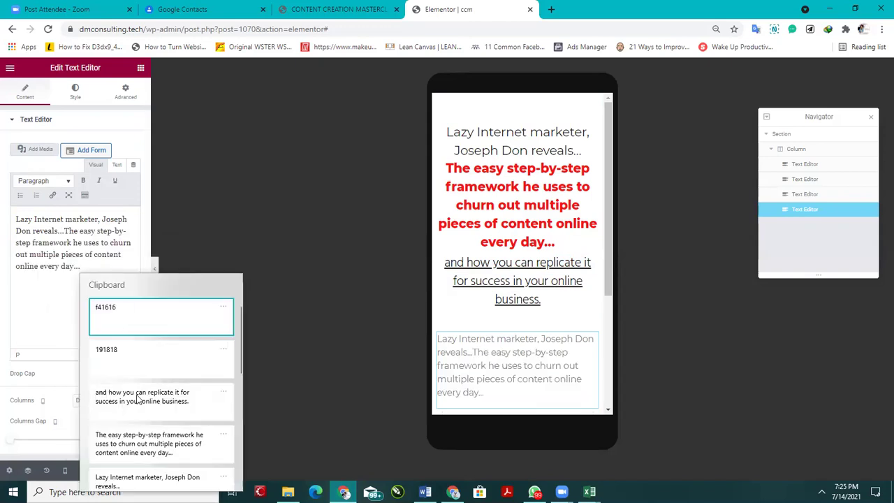
click(161, 402)
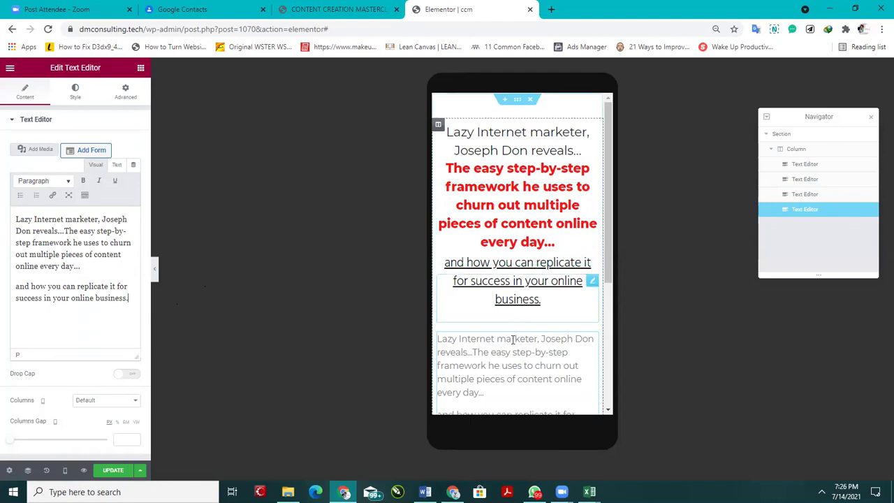
scroll(525, 290, down, 2)
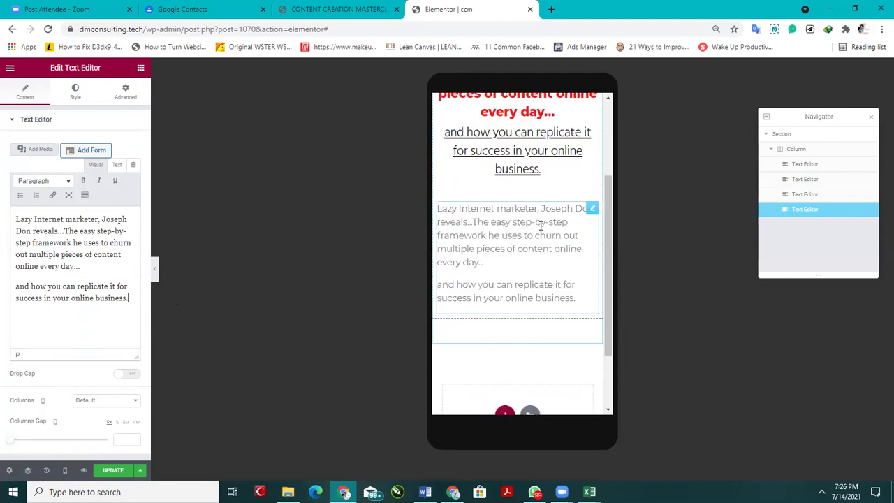
Step: Compare the three separately styled headline widgets with the combined text, and view the combined widget's content in code mode
scroll(538, 230, up, 2)
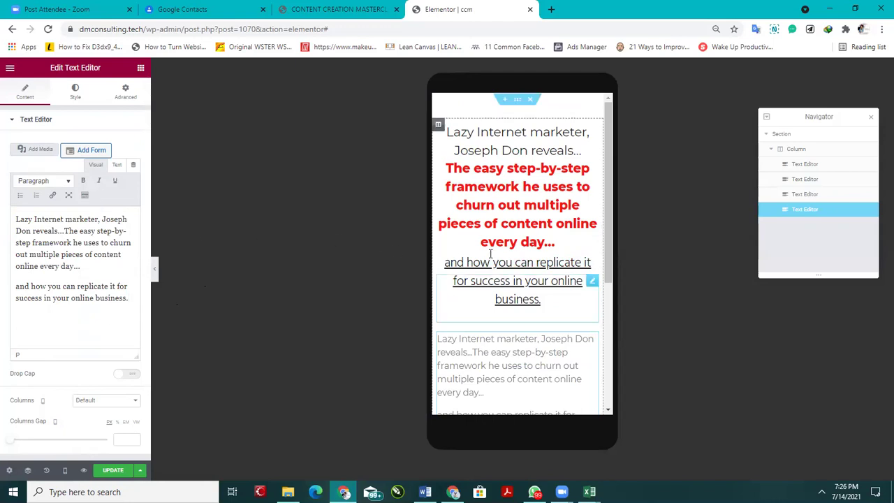
scroll(502, 299, down, 2)
scroll(502, 299, down, 2)
scroll(489, 224, up, 5)
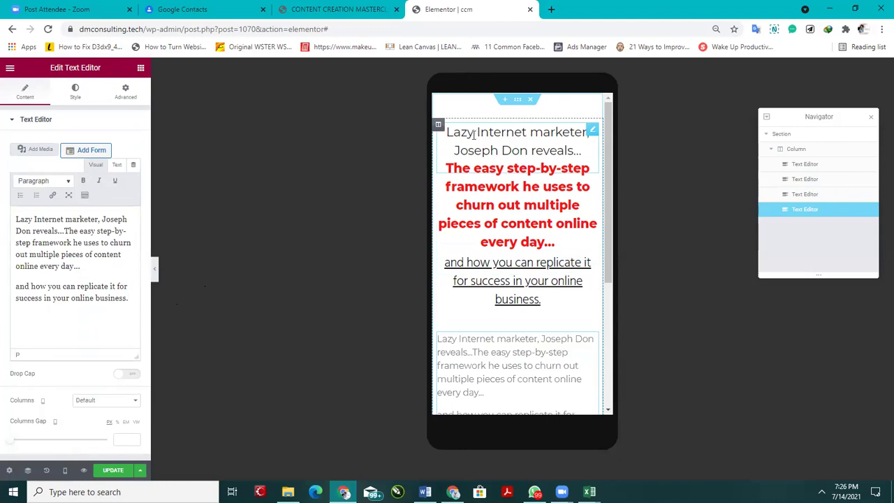
scroll(515, 273, down, 2)
scroll(515, 279, up, 2)
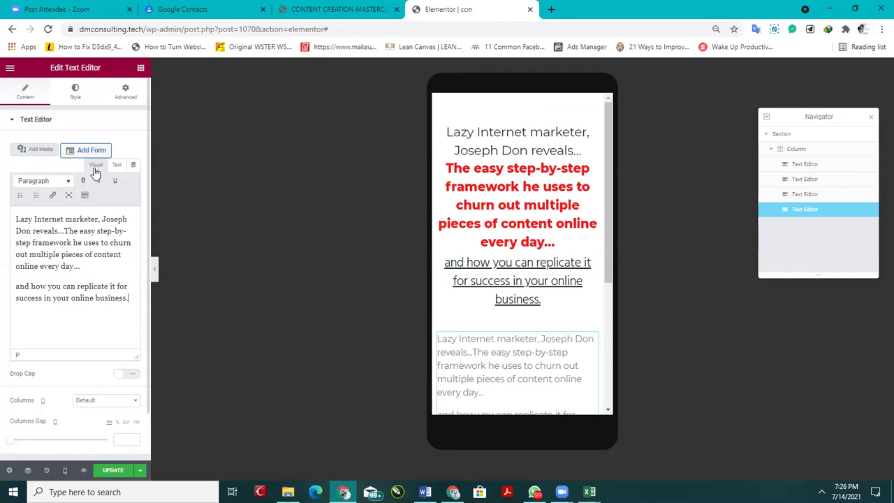
click(116, 166)
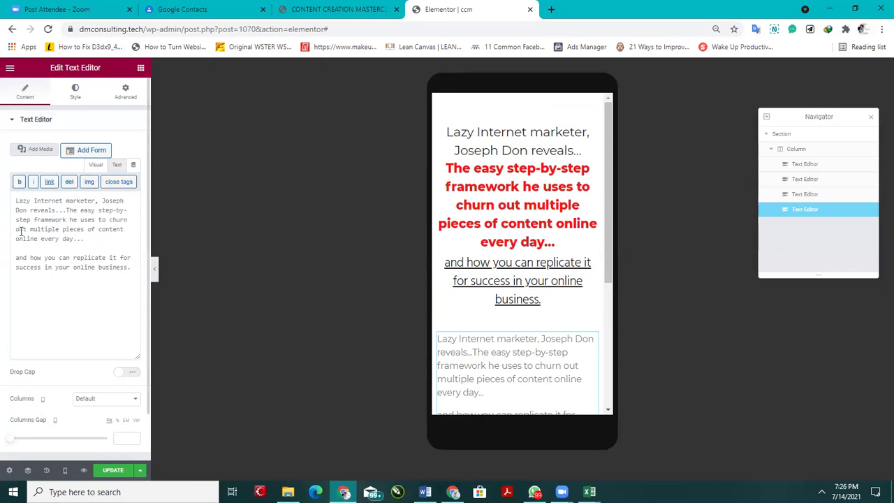
click(96, 165)
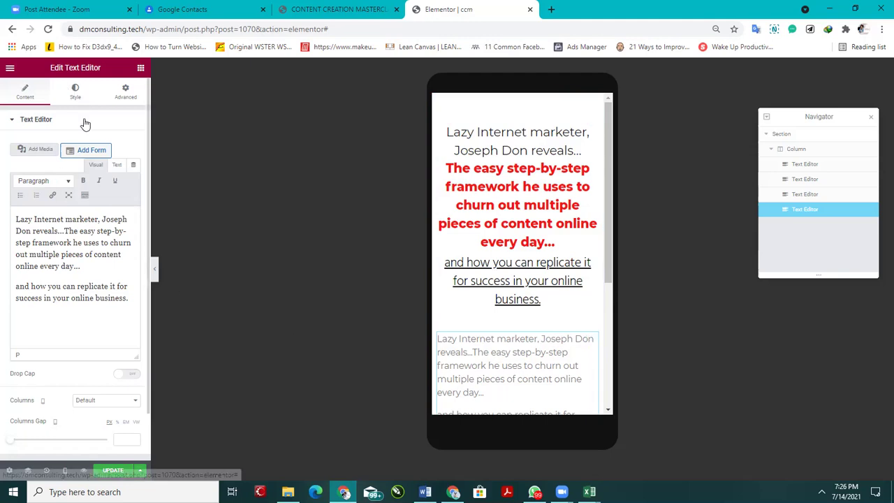
Step: Center-align the combined headline text in the fourth Text Editor widget
click(75, 92)
click(107, 145)
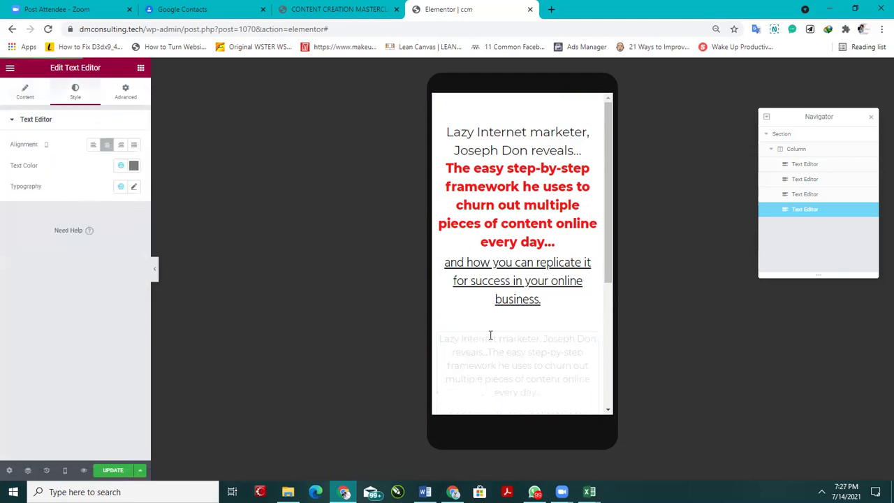
scroll(523, 339, down, 3)
scroll(520, 335, up, 3)
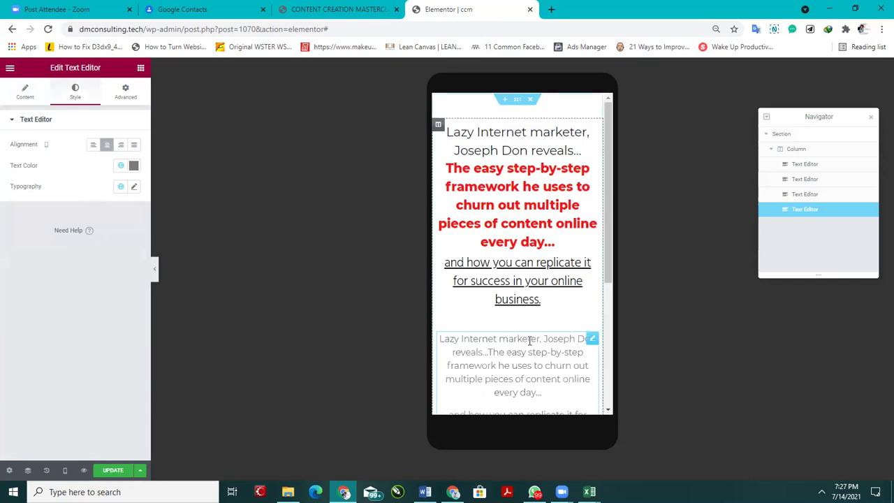
Step: Insert line breaks in the combined text after "Lazy Internet marketer," and after "reveals..."
scroll(525, 338, down, 2)
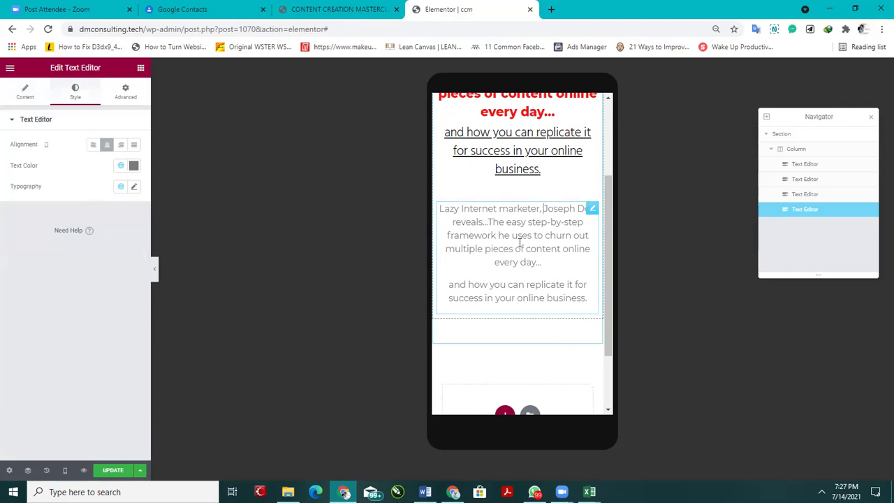
key(shift+Return)
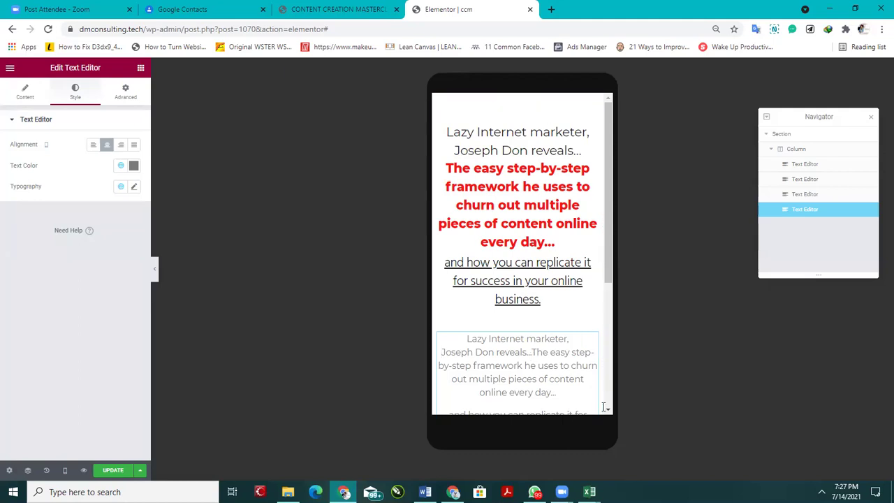
key(shift+Return)
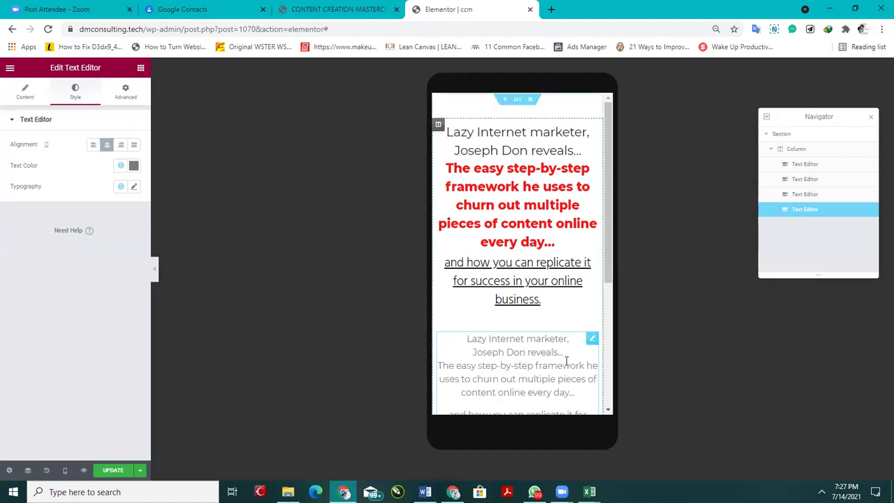
Step: Compare the line layout of the combined text with the separately styled headline above it
scroll(559, 350, down, 3)
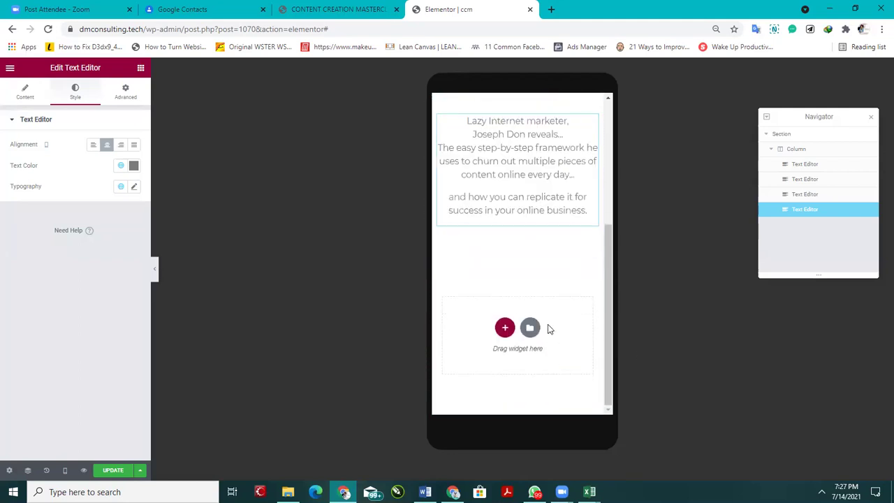
scroll(548, 324, up, 2)
scroll(564, 311, up, 3)
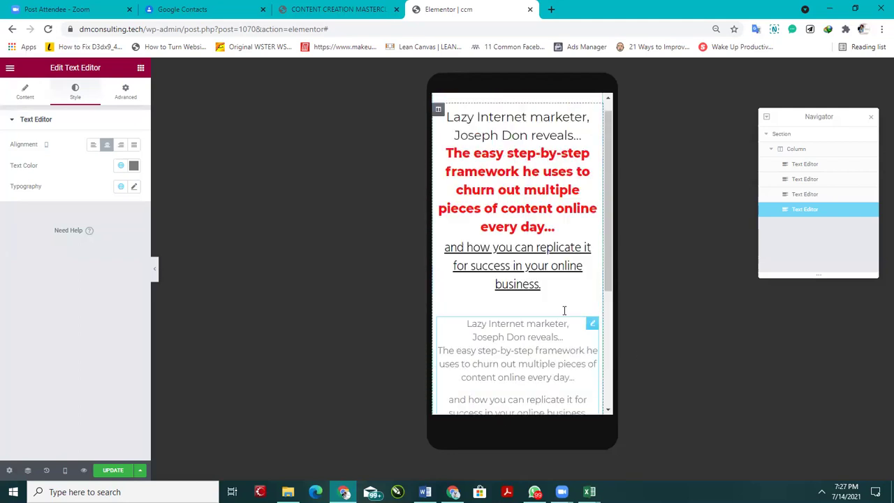
scroll(564, 314, down, 3)
scroll(564, 314, up, 3)
scroll(564, 335, down, 4)
scroll(559, 329, up, 4)
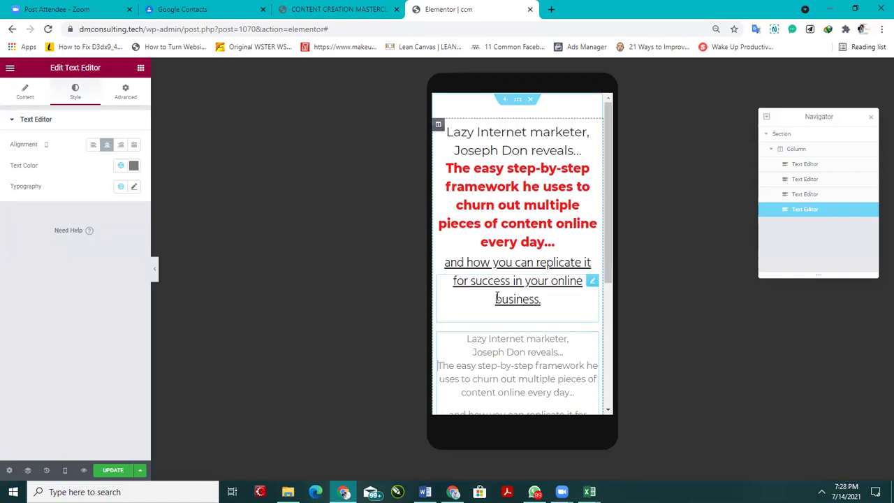
scroll(520, 321, down, 4)
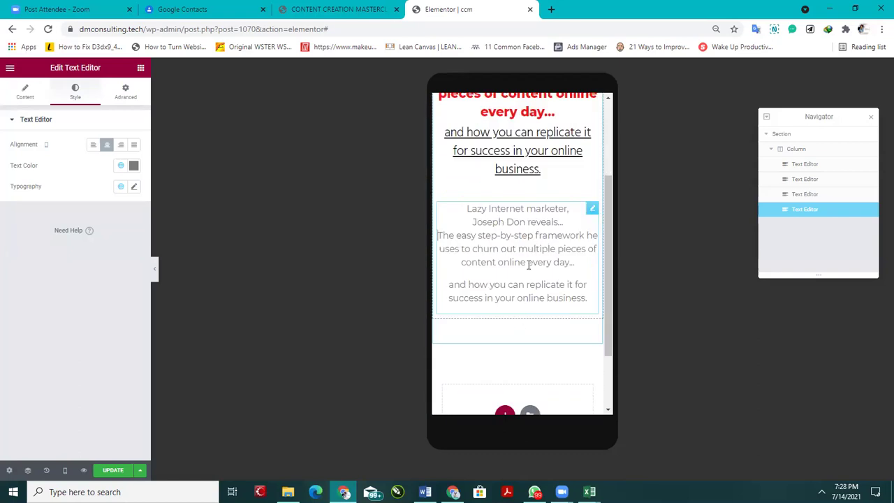
scroll(529, 265, up, 4)
scroll(536, 277, down, 4)
Step: Set the combined text widget's font size to 21 px
click(591, 213)
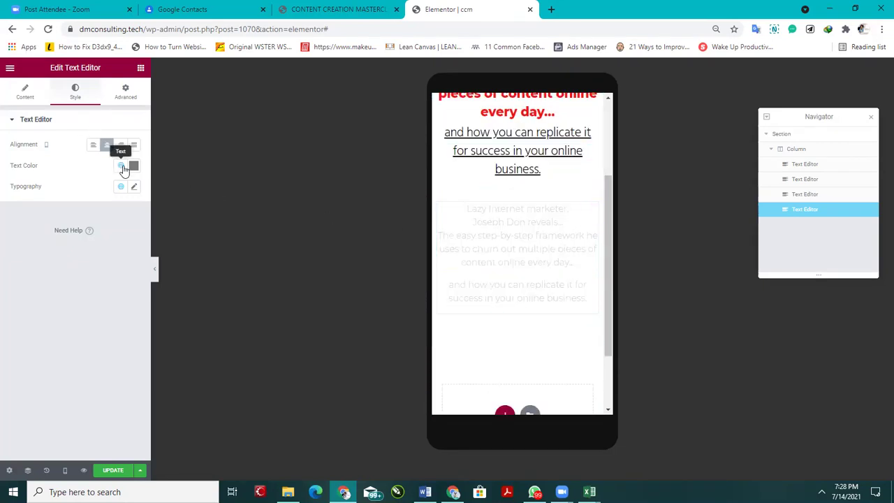
click(133, 187)
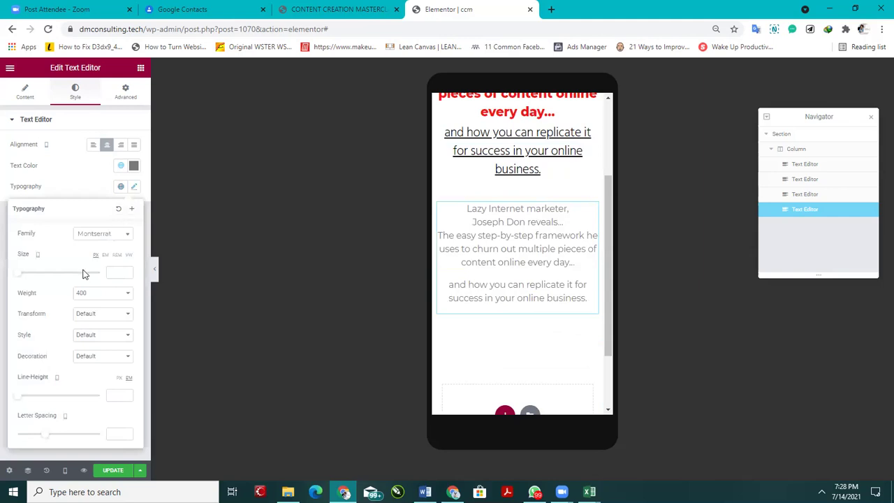
click(116, 273)
click(127, 274)
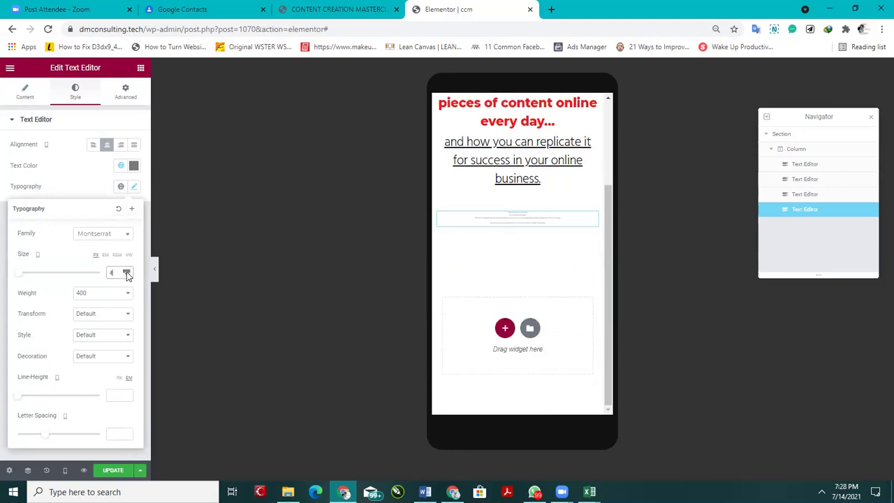
drag(127, 275, 127, 274)
scroll(495, 228, up, 3)
Step: Check the first headline line's font size and set the combined text widget's font size to 25 px
click(573, 150)
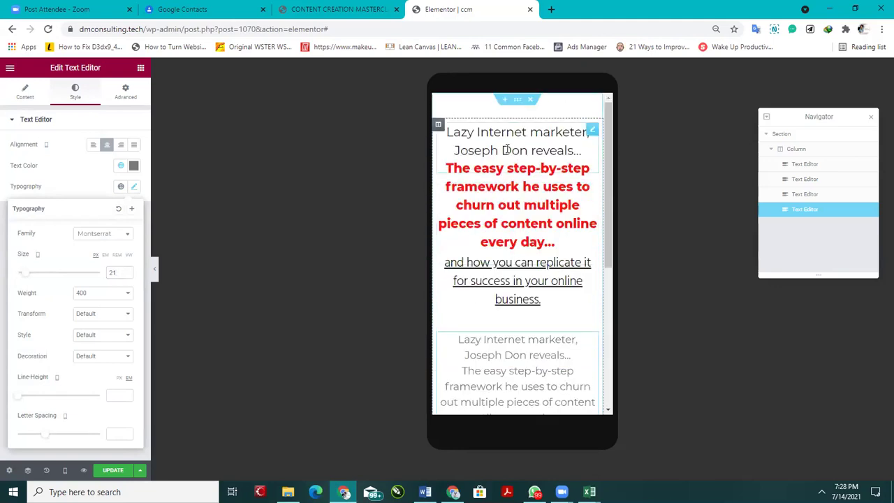
click(134, 187)
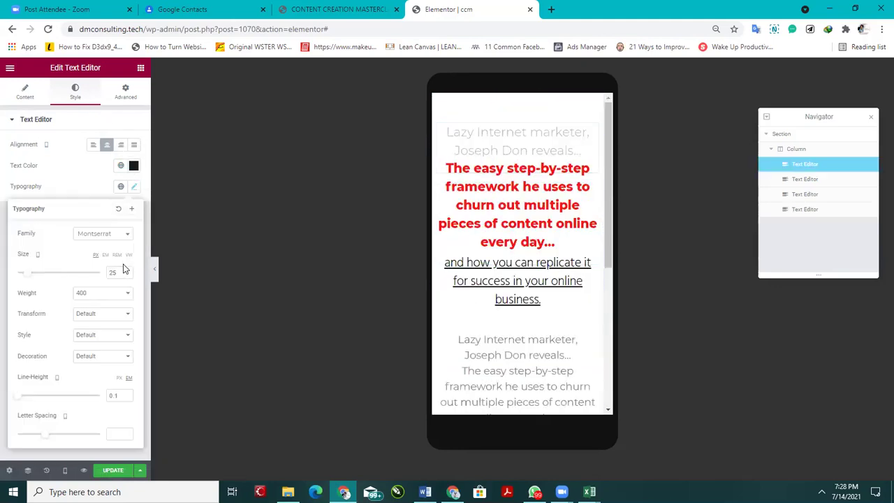
scroll(463, 264, down, 2)
click(573, 208)
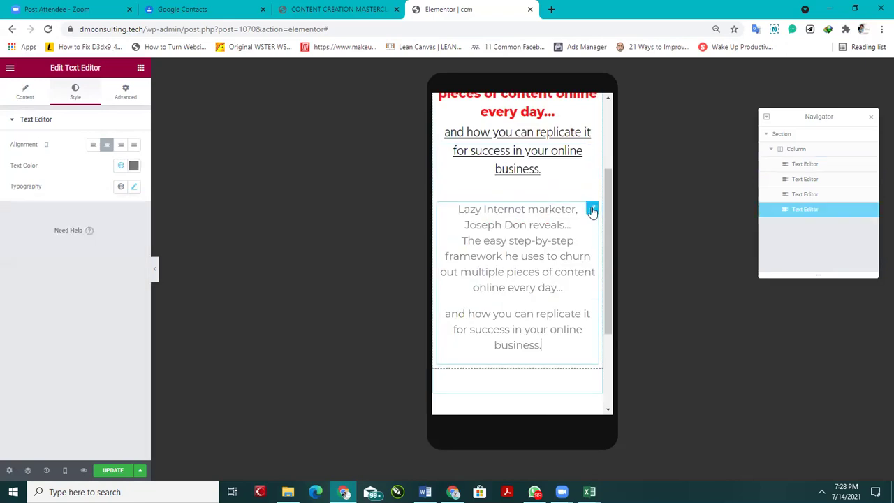
click(134, 186)
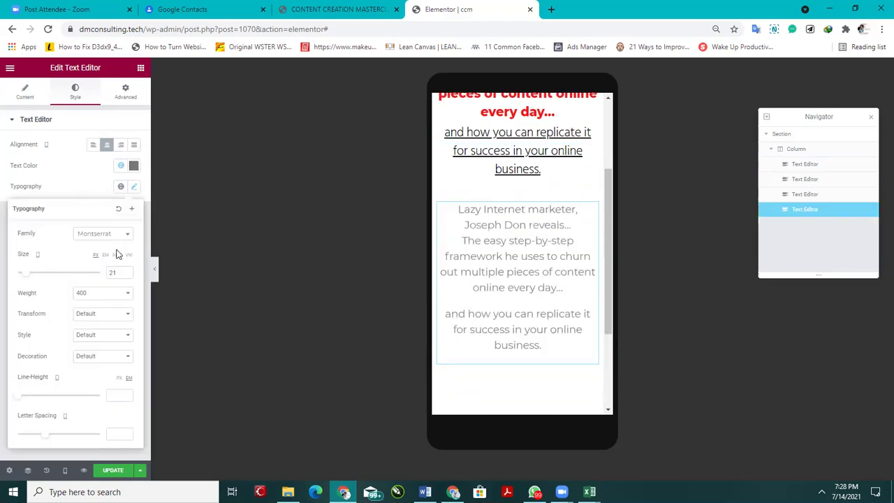
click(121, 272)
key(BackSpace)
text(5)
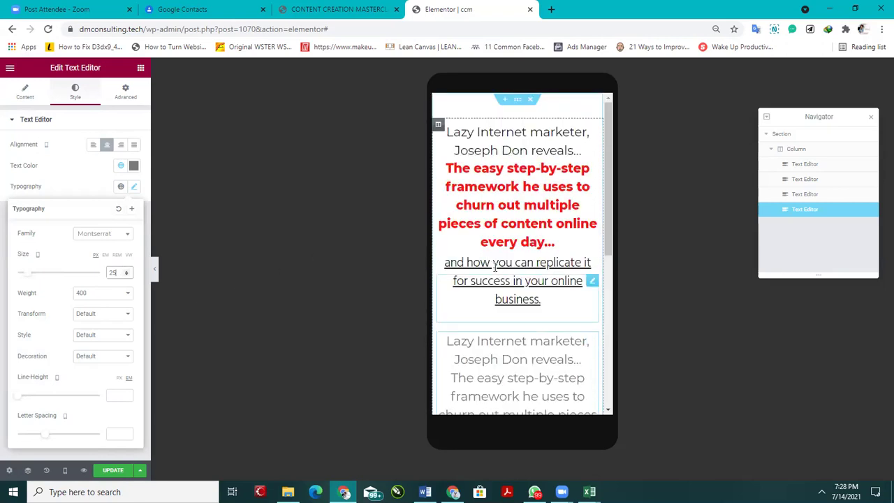
Step: Compare the enlarged combined text with the headline above and save the page changes
scroll(517, 264, down, 2)
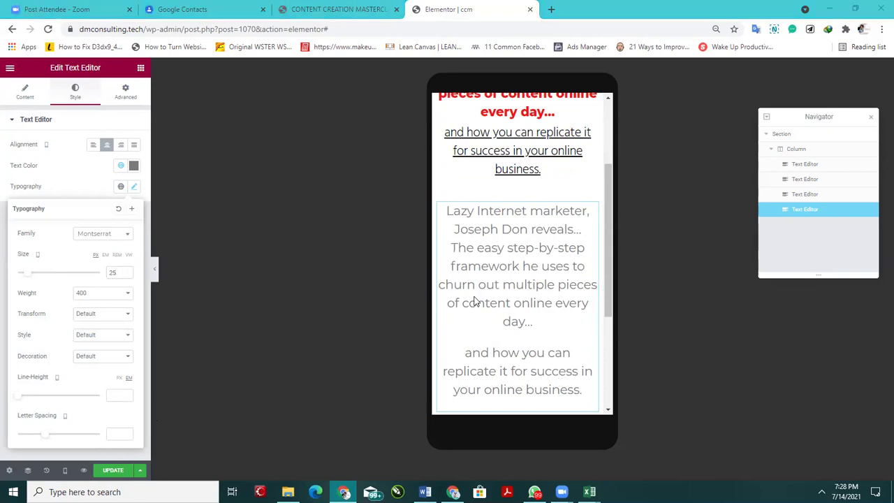
scroll(499, 298, up, 2)
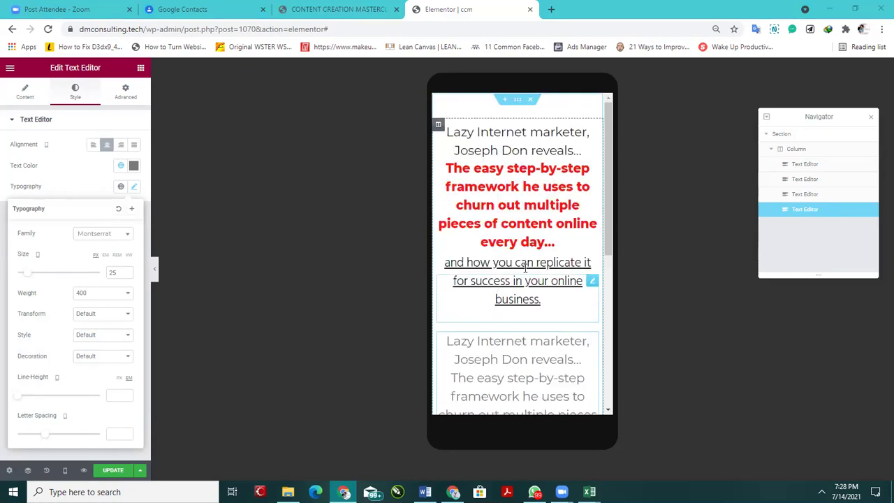
scroll(530, 271, down, 2)
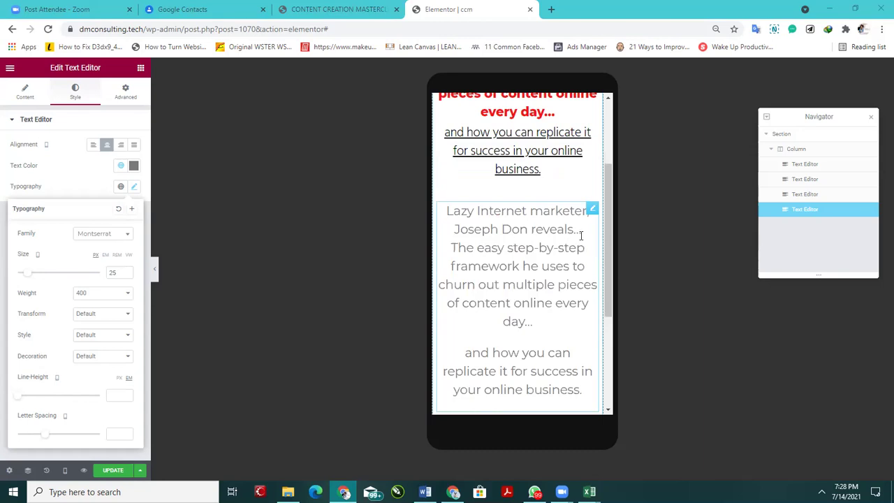
scroll(531, 269, down, 2)
scroll(527, 215, up, 2)
click(115, 470)
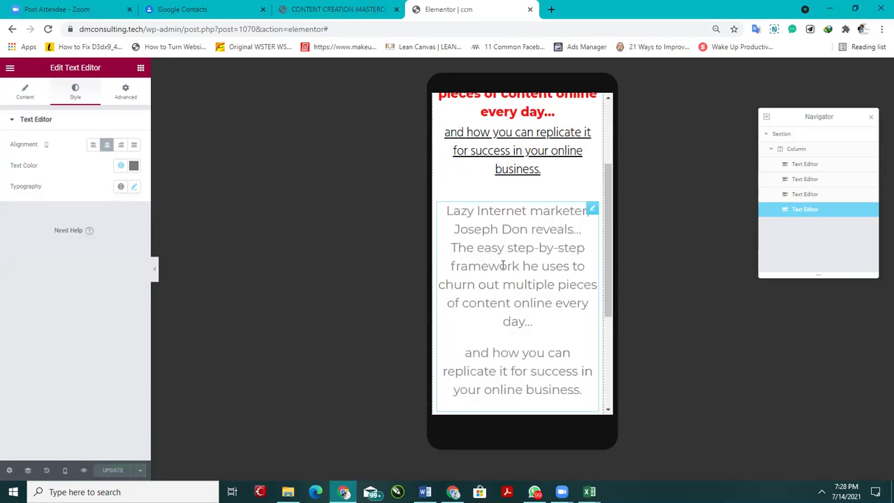
Step: Set the combined text widget's text color to black, #000000
click(134, 165)
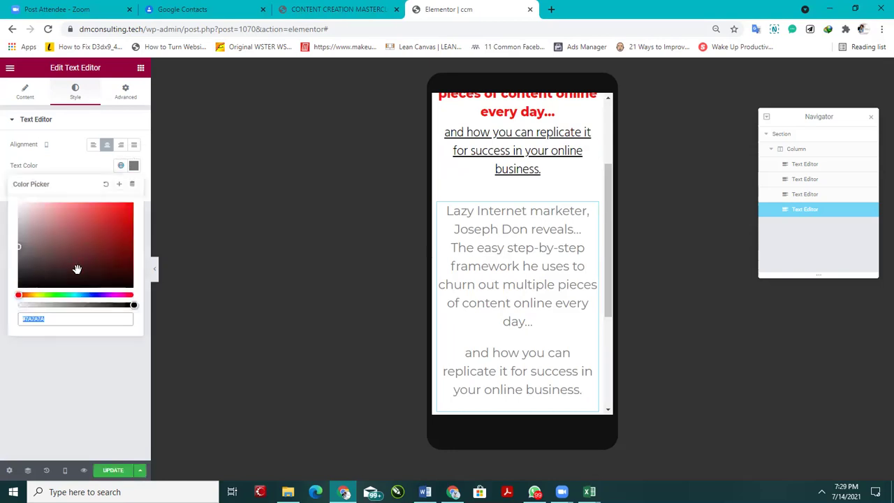
click(102, 287)
mouse_move(107, 332)
mouse_down()
mouse_move(22, 345)
mouse_move(1, 361)
mouse_up()
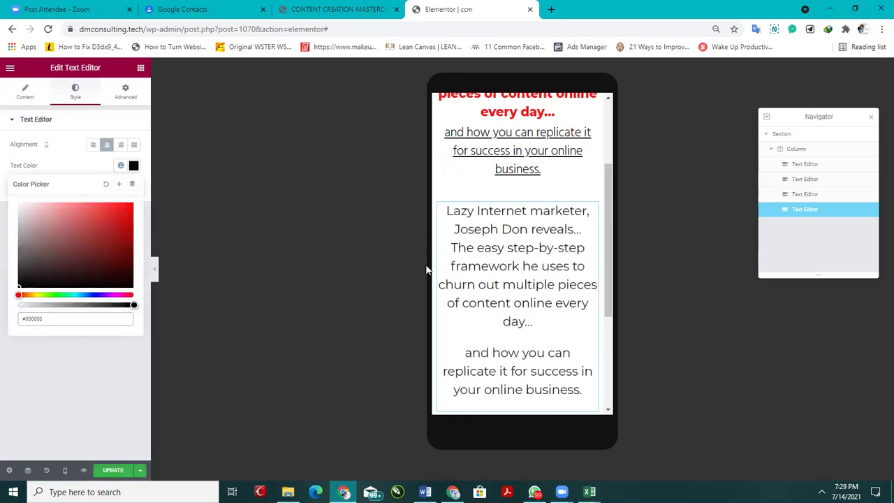
scroll(563, 272, down, 2)
scroll(533, 273, up, 2)
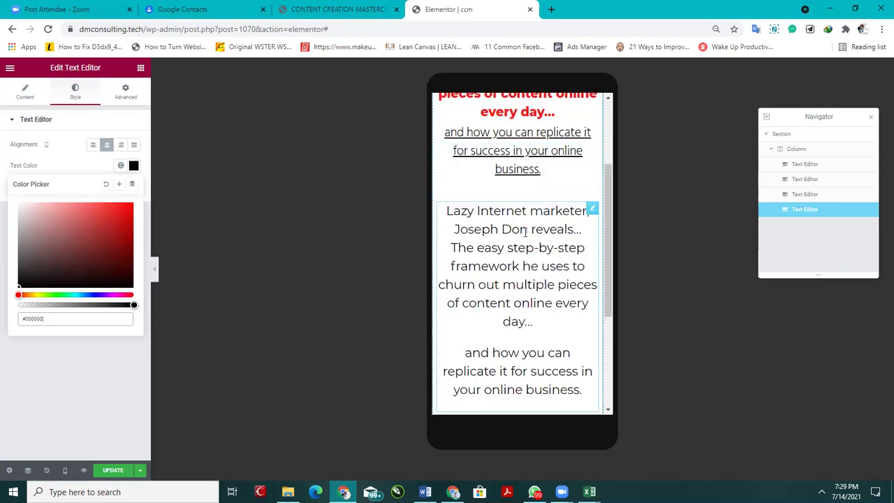
Step: Close the color settings and compare the uniform styling of the combined text with the individually styled headline lines
scroll(525, 233, up, 2)
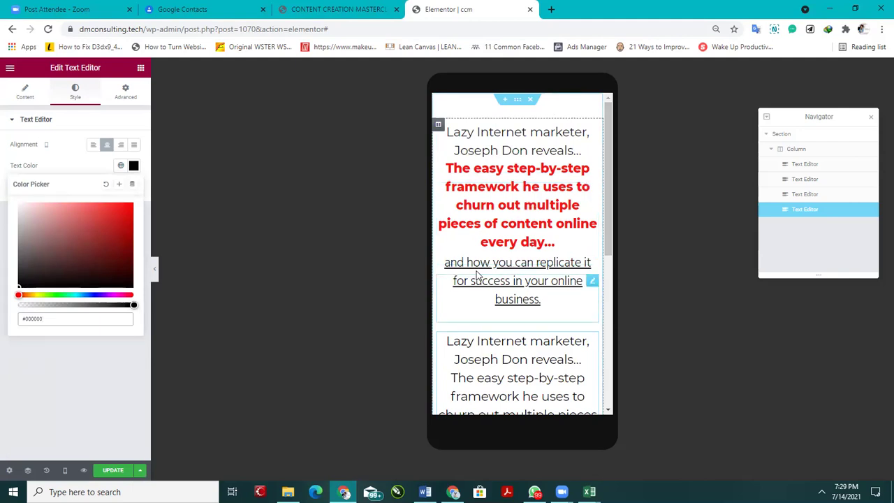
scroll(508, 273, down, 2)
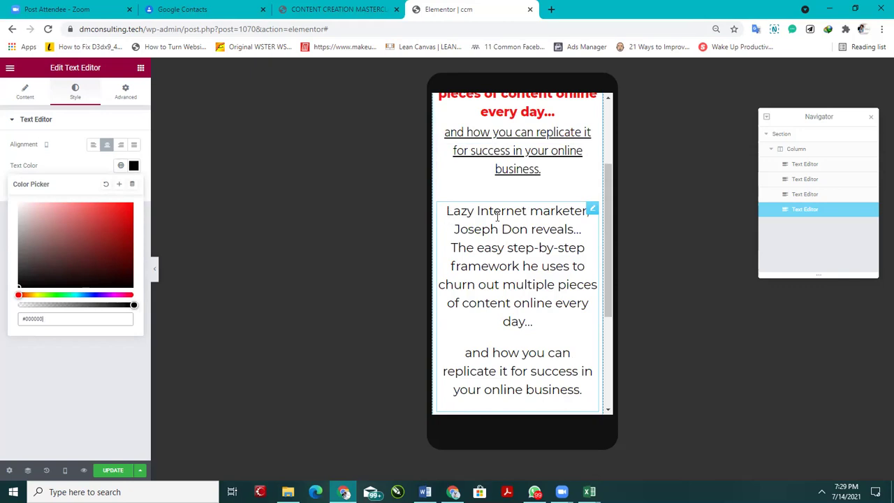
scroll(498, 217, up, 2)
scroll(487, 175, down, 2)
scroll(487, 176, up, 2)
scroll(508, 234, down, 2)
click(133, 166)
scroll(473, 238, up, 2)
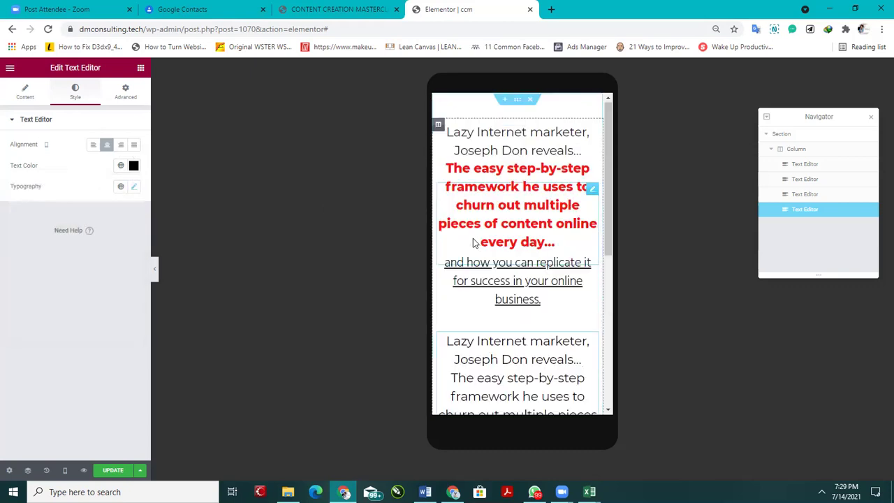
scroll(575, 316, down, 1)
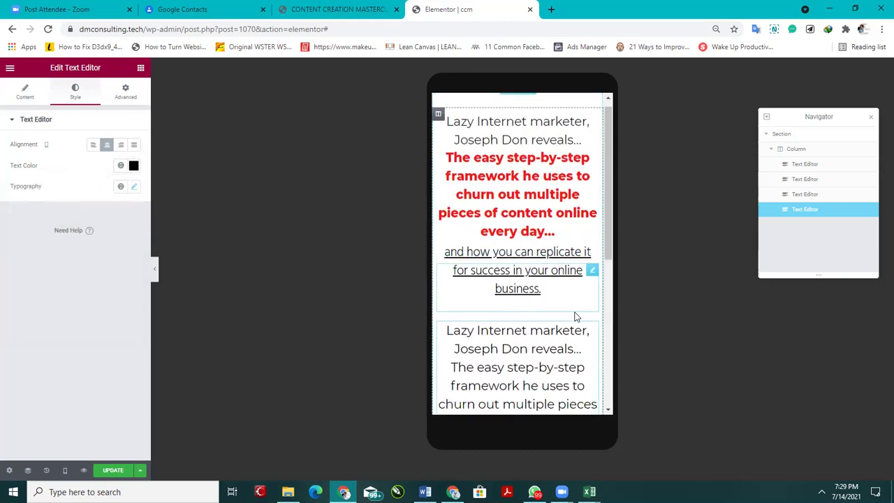
scroll(575, 317, down, 2)
scroll(538, 251, up, 2)
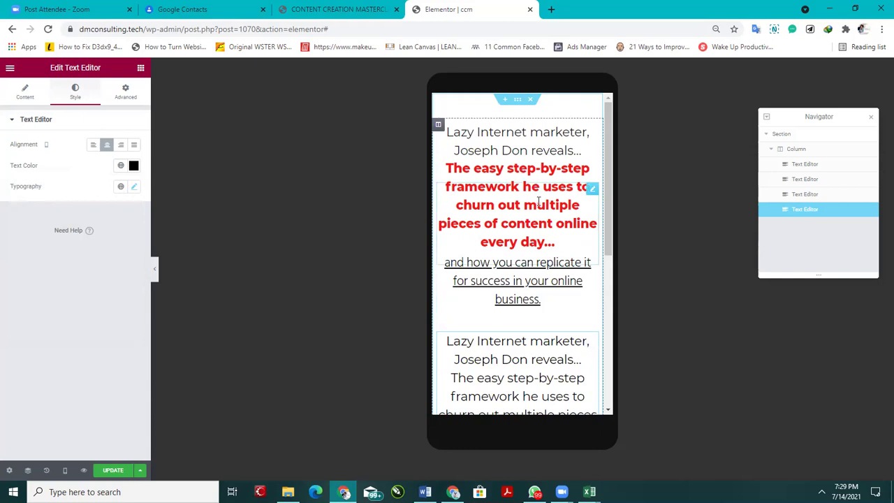
scroll(539, 208, down, 4)
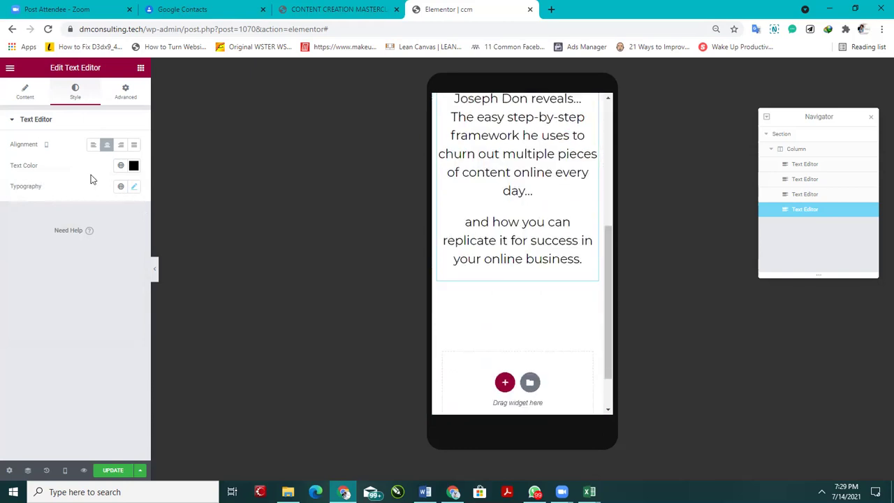
Step: Insert the opening tag <span class="first"> before "The easy step-by-step framework" in the combined text widget's HTML source
click(498, 195)
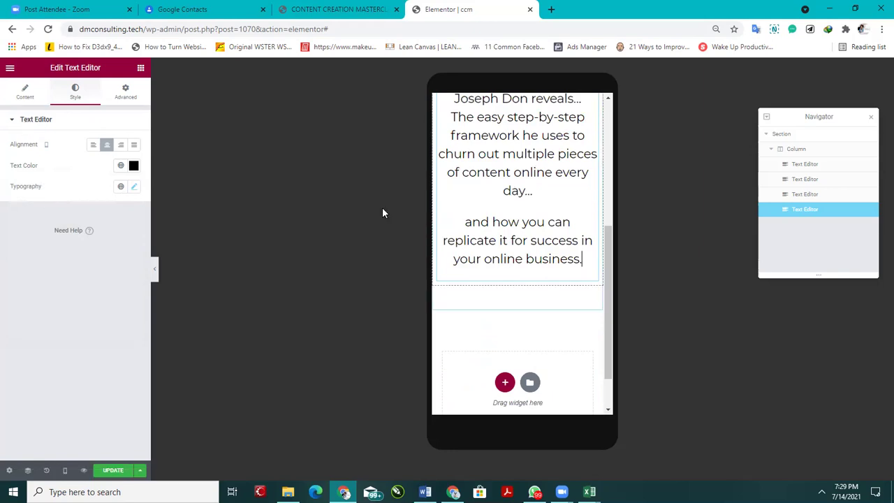
click(16, 101)
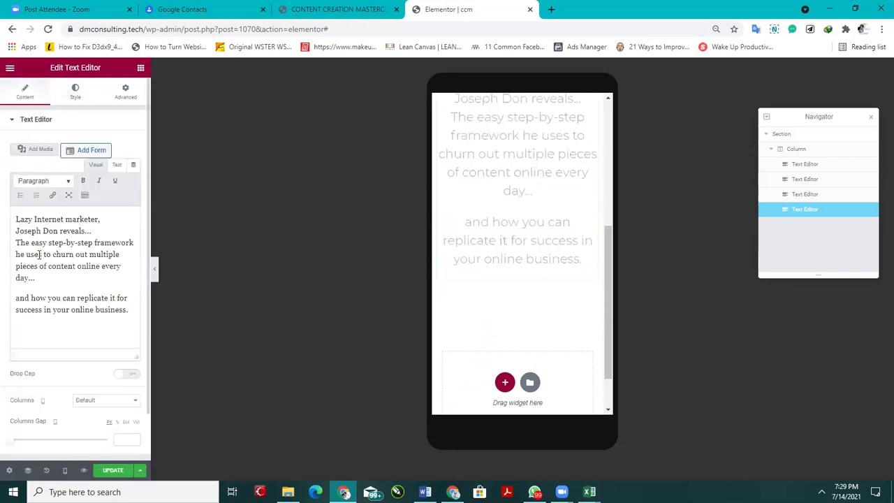
click(116, 166)
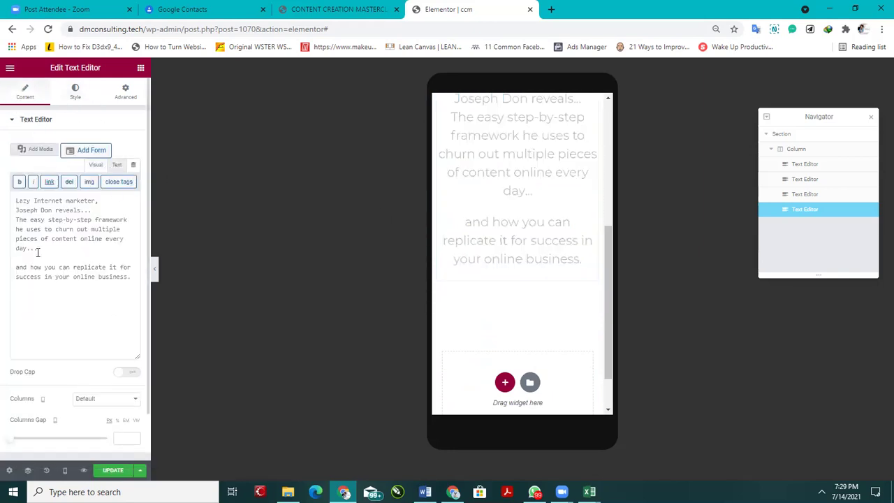
click(17, 219)
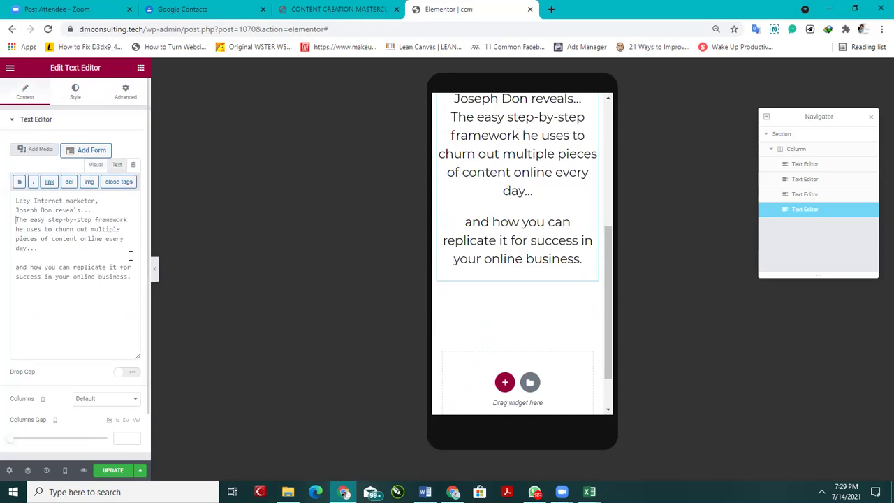
text(<span)
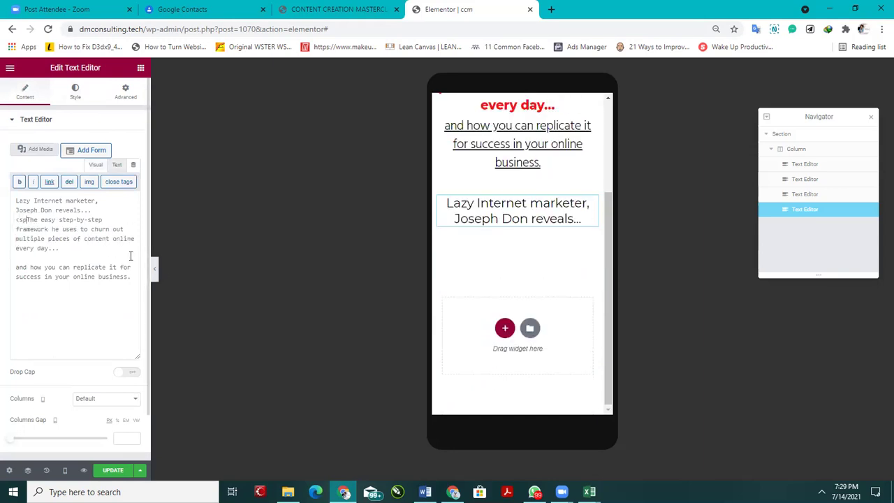
text( class=")
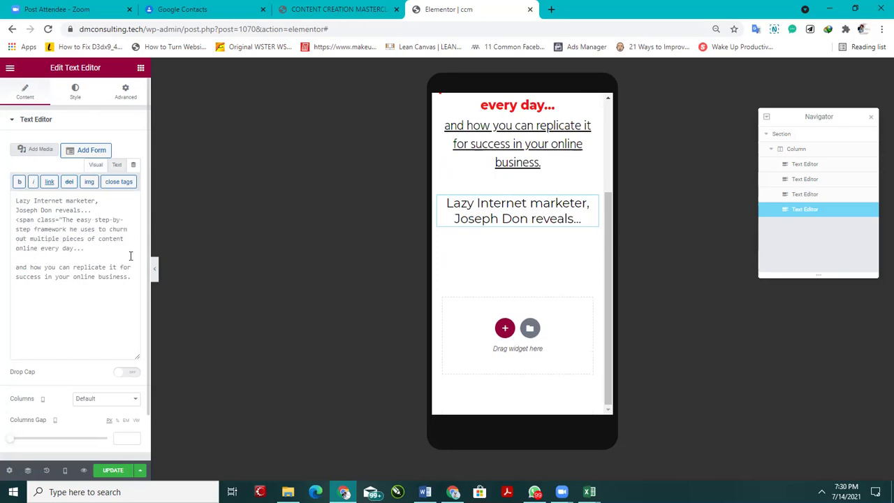
text(first)
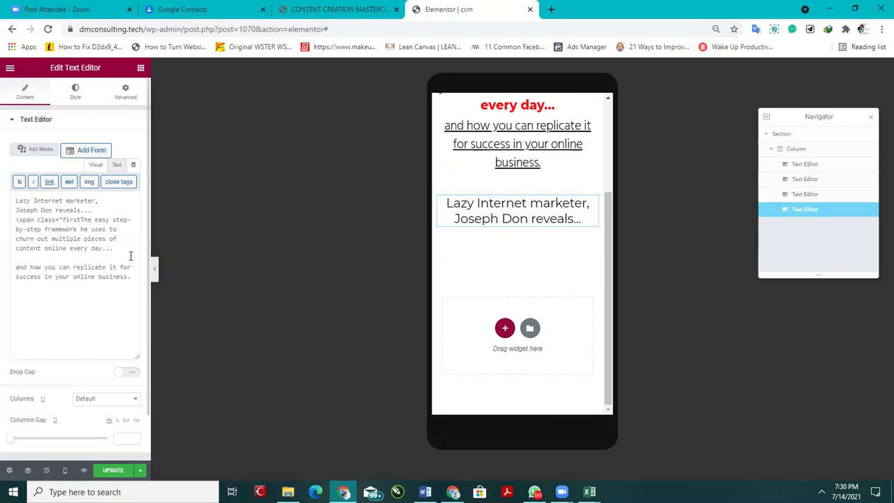
text(">)
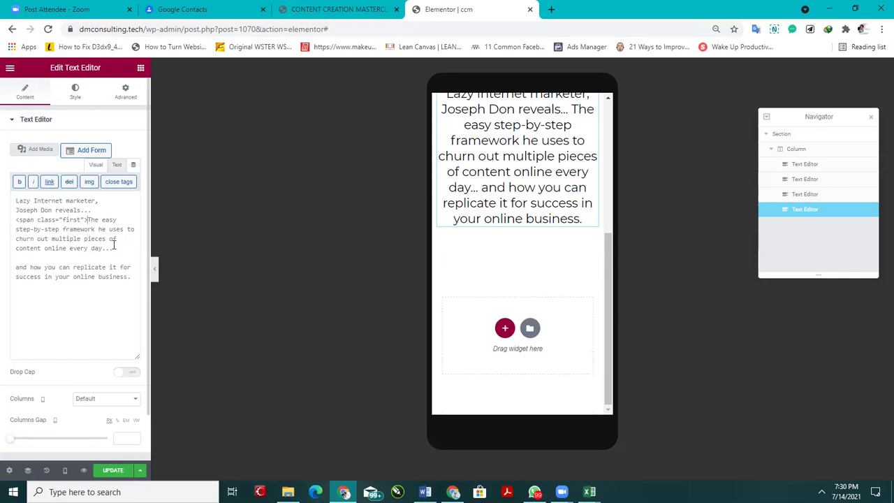
Step: Examine the combined text in the mobile preview and highlight the sentence from "The easy step-by-step" to "every day..."
scroll(450, 194, up, 4)
scroll(509, 243, down, 2)
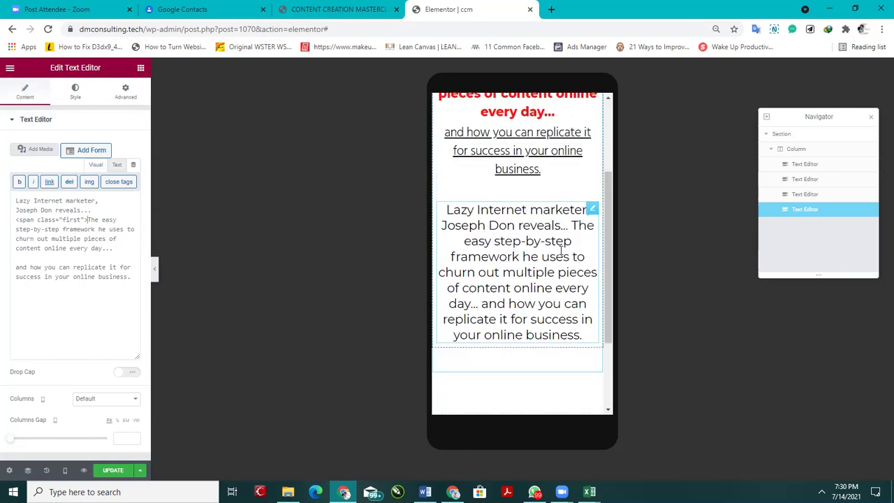
scroll(561, 252, down, 2)
scroll(529, 219, up, 3)
scroll(529, 219, down, 3)
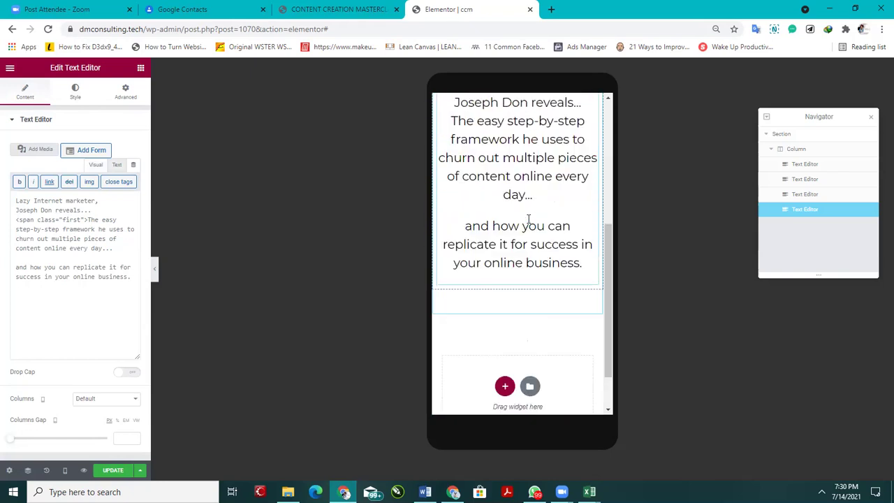
scroll(529, 219, up, 1)
scroll(529, 219, down, 1)
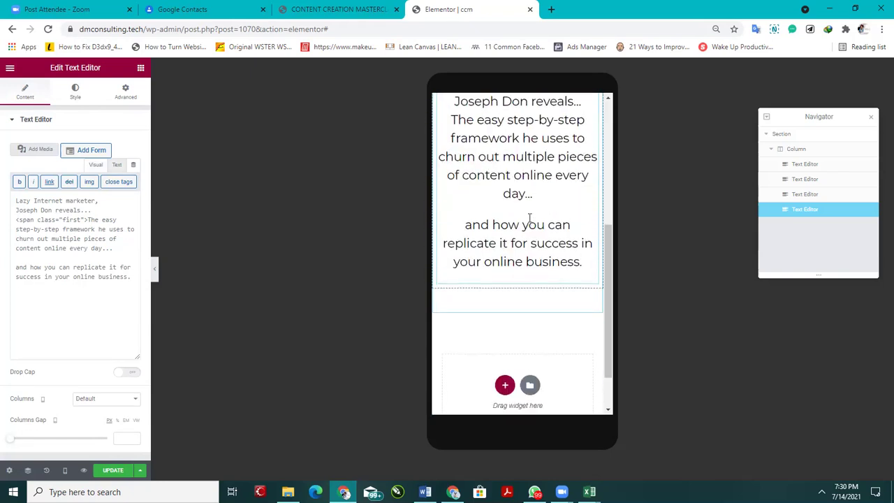
scroll(529, 219, up, 2)
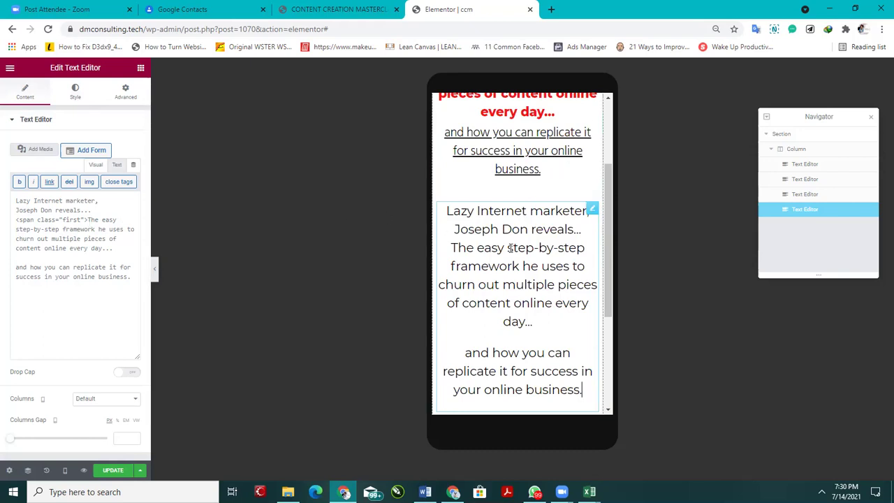
click(454, 248)
drag(454, 248, 541, 326)
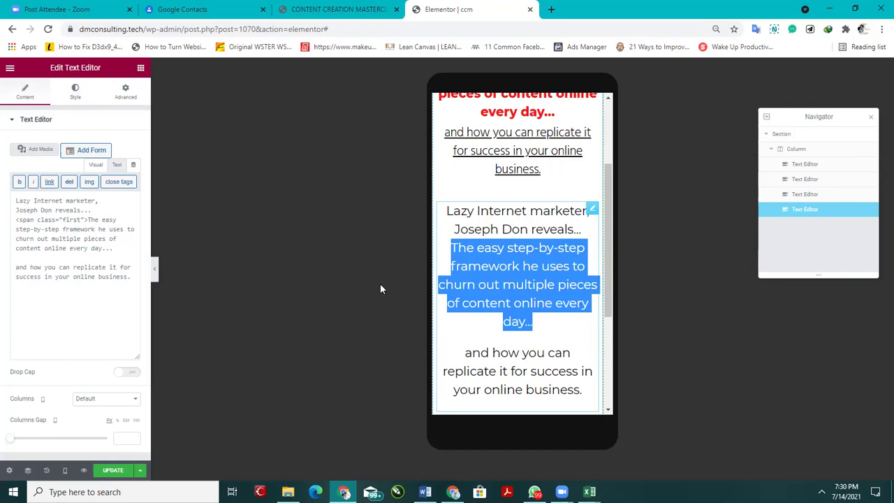
Step: Close the span with </span> after "content online every day..." in the combined text's HTML source
click(120, 252)
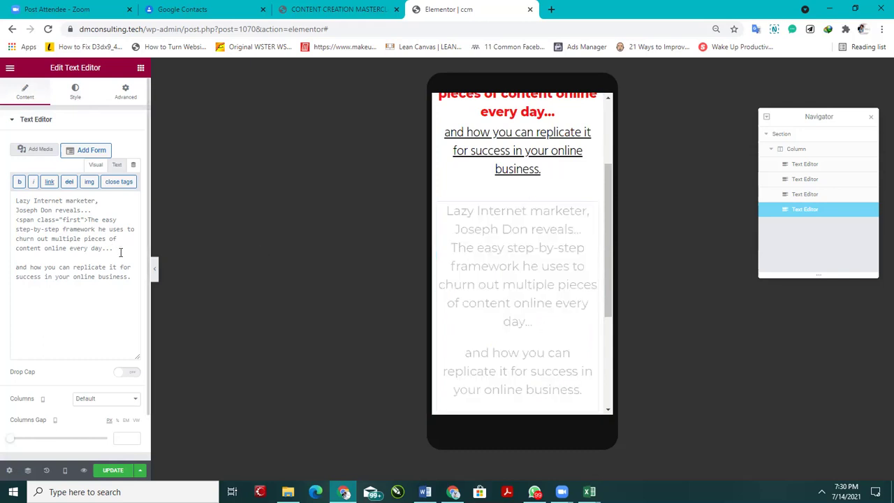
text(</)
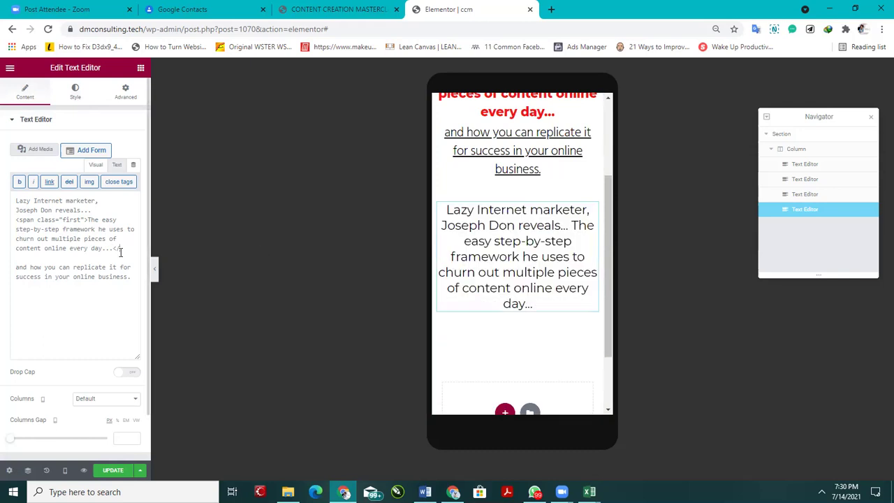
text(span>)
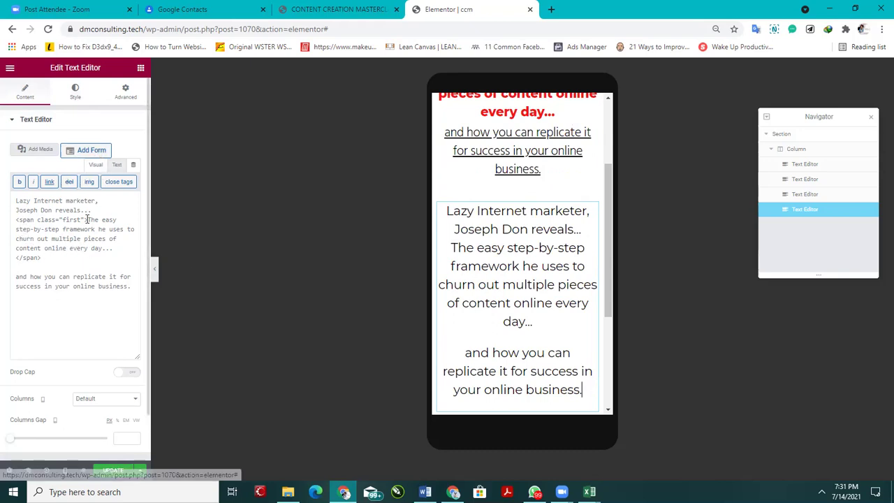
Step: Start a .first rule in the combined text widget's custom CSS with a font-weight of 800
click(124, 97)
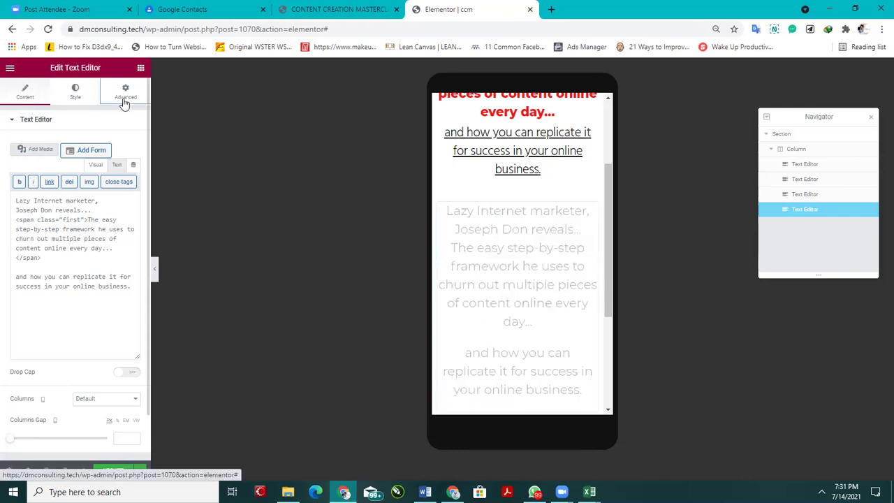
scroll(55, 376, down, 2)
click(43, 389)
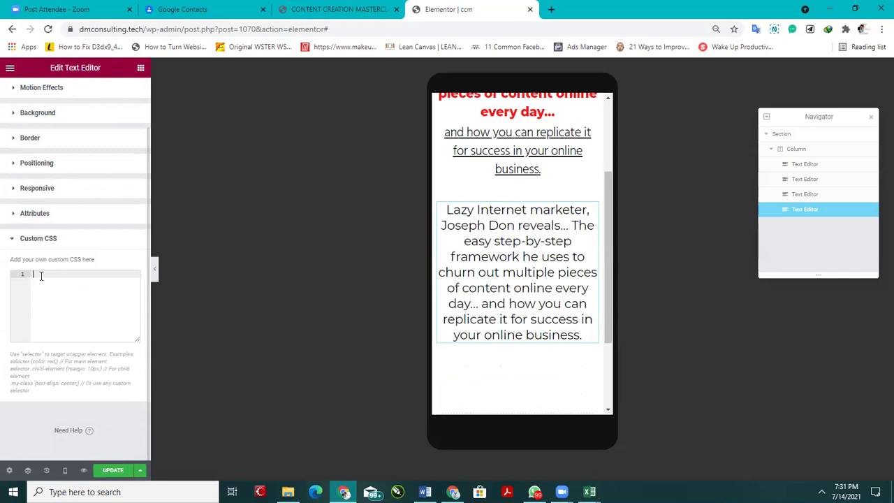
text(.first {)
text(font)
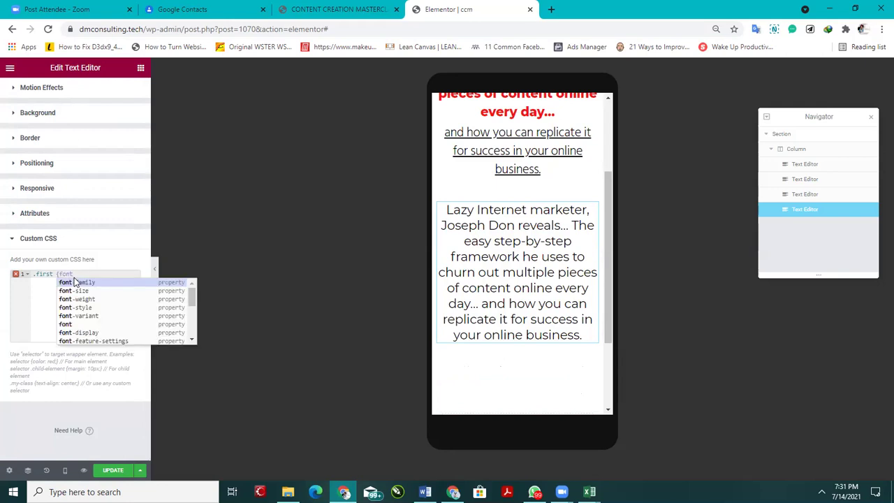
click(97, 299)
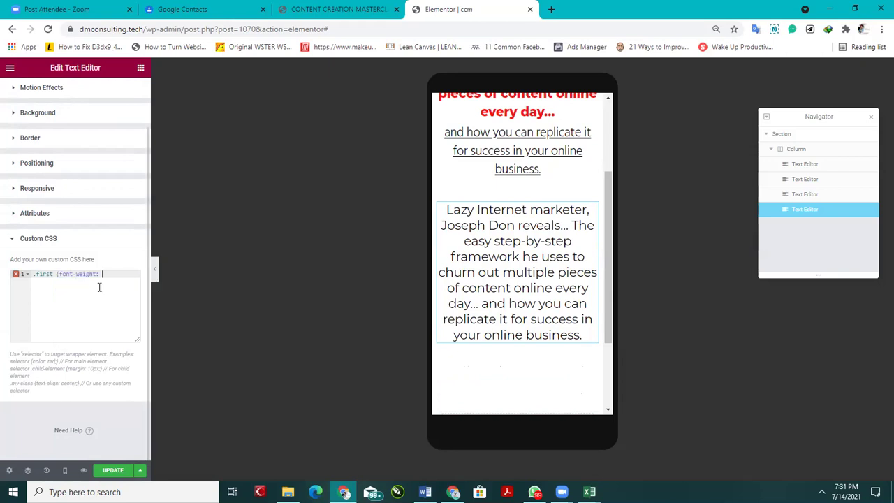
text(800)
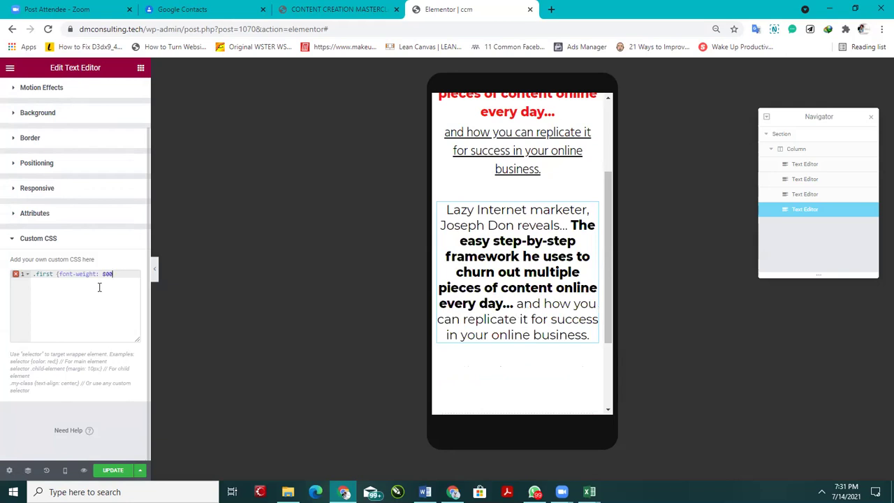
Step: Add a color property with the value red to the .first rule, separated from the font weight by a semicolon
text(})
key(BackSpace)
text(fibt)
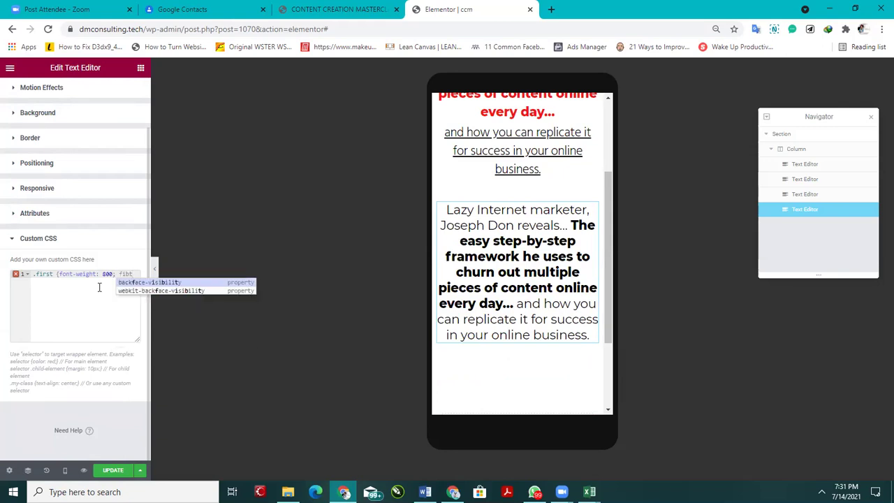
key(BackSpace)
key(BackSpace)
key(BackSpace)
text(ont)
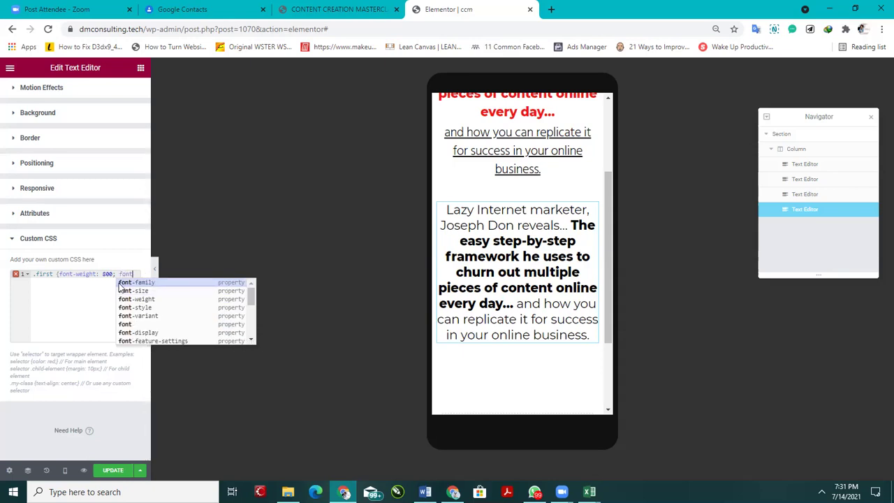
text(-color)
key(BackSpace)
key(BackSpace)
key(BackSpace)
key(BackSpace)
key(BackSpace)
key(BackSpace)
key(BackSpace)
key(BackSpace)
key(BackSpace)
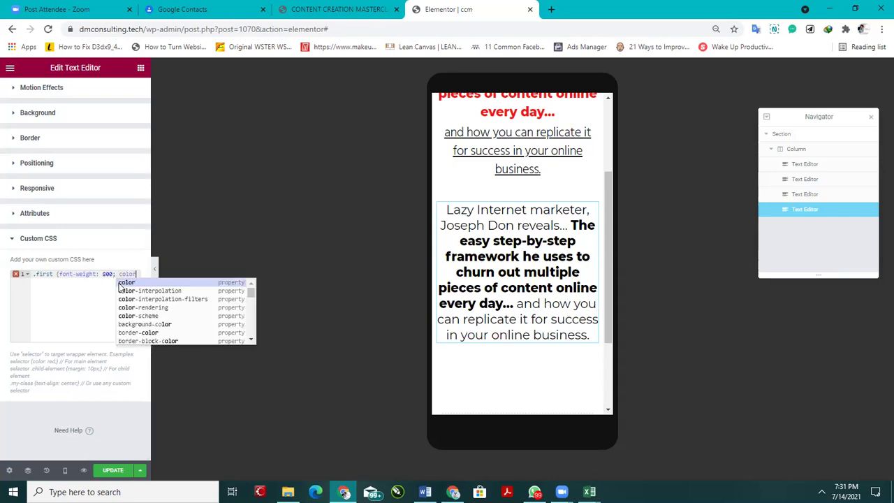
click(120, 283)
text(red)
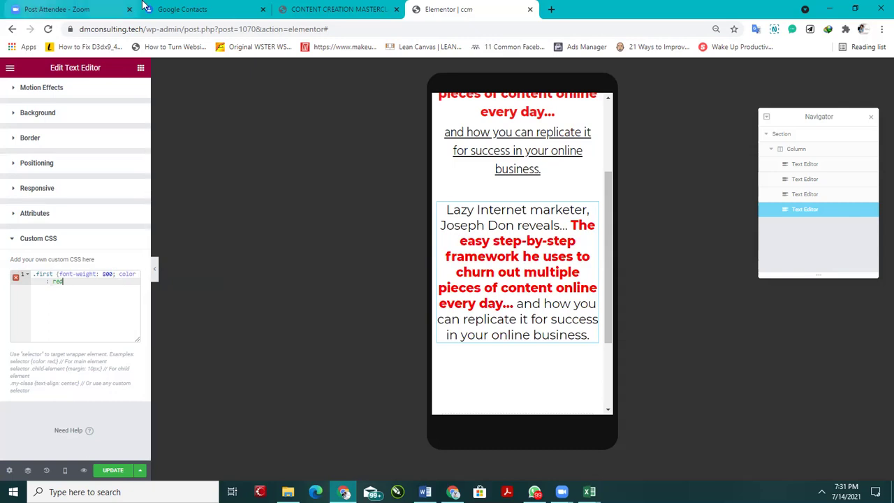
Step: Look up the red headline's hex code on the reference sales page and set the .first rule's color to #f41616
click(311, 7)
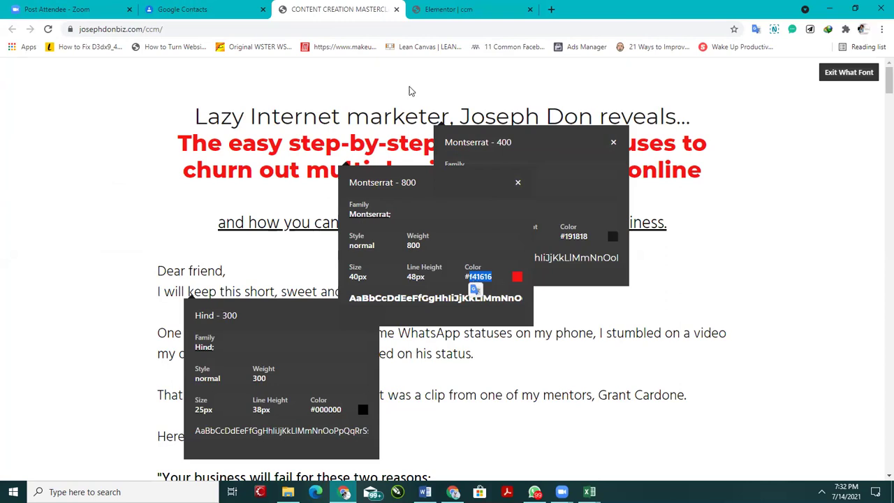
click(434, 11)
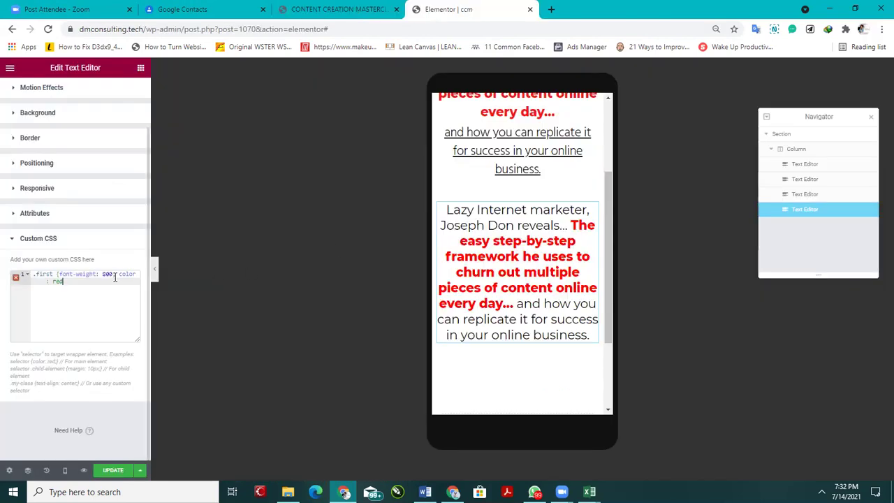
key(BackSpace)
key(BackSpace)
key(BackSpace)
text(f)
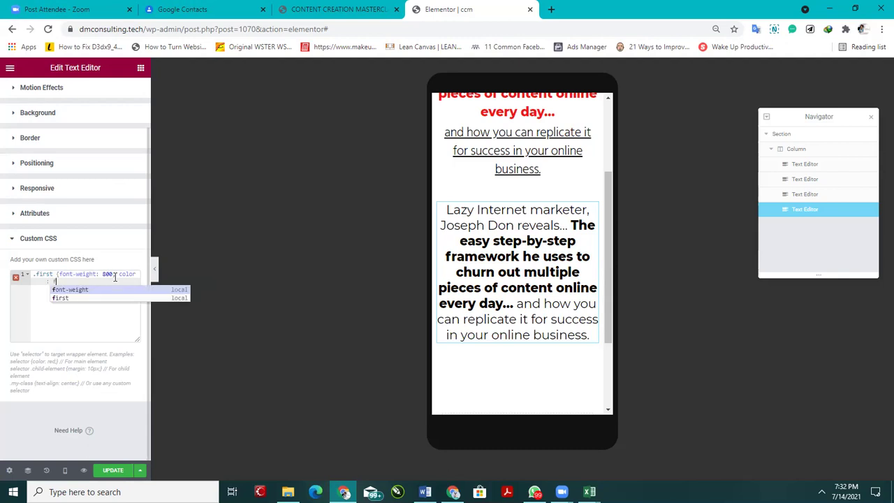
text(41616)
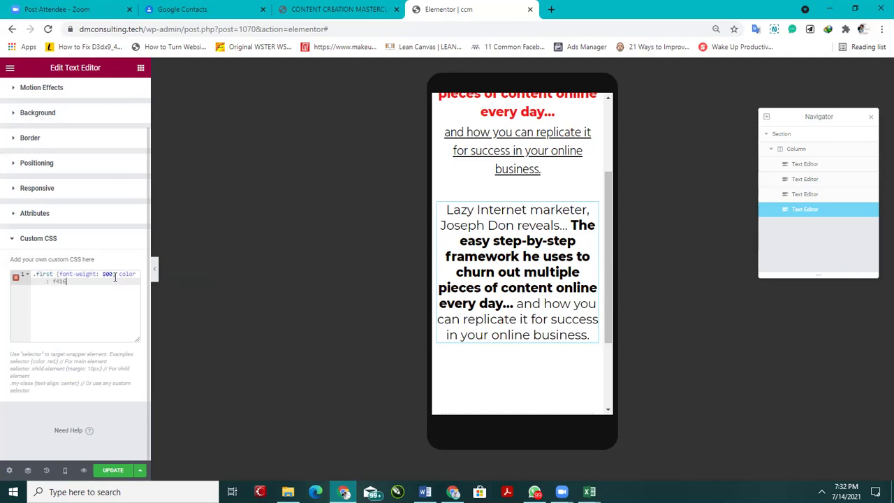
click(53, 282)
text(#)
Step: Replace the paragraph gap before "and how you can replicate it" with a single line break in the combined text
click(589, 335)
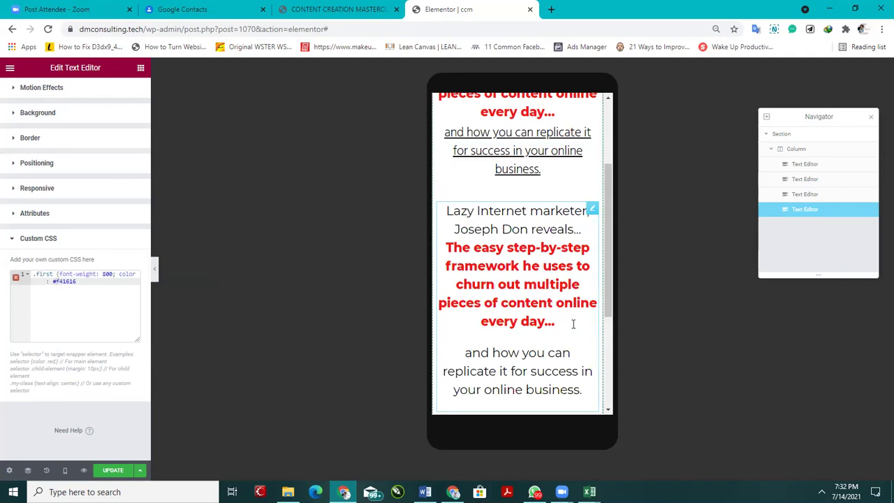
scroll(576, 323, up, 1)
scroll(582, 329, down, 1)
click(467, 352)
key(BackSpace)
key(Return)
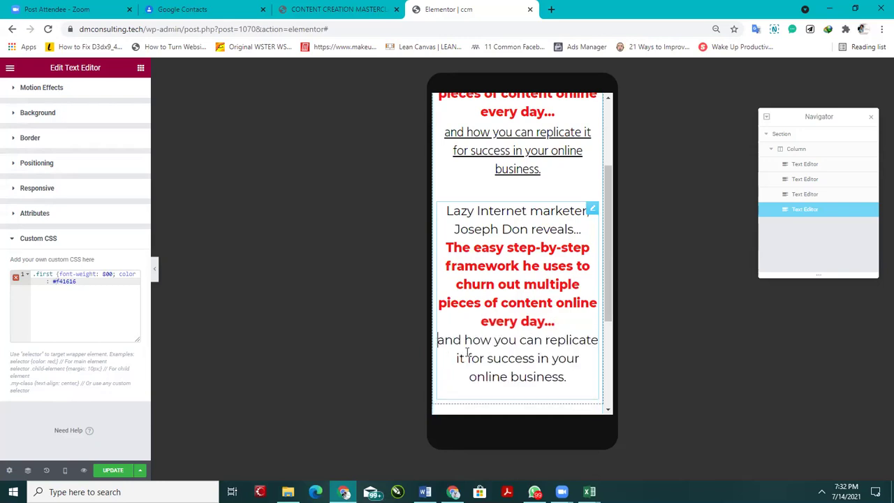
Step: Compare the restyled combined text with the individually styled headline lines above and open the combined text's HTML source
scroll(563, 250, up, 1)
scroll(562, 250, down, 2)
scroll(563, 250, down, 1)
scroll(563, 251, up, 2)
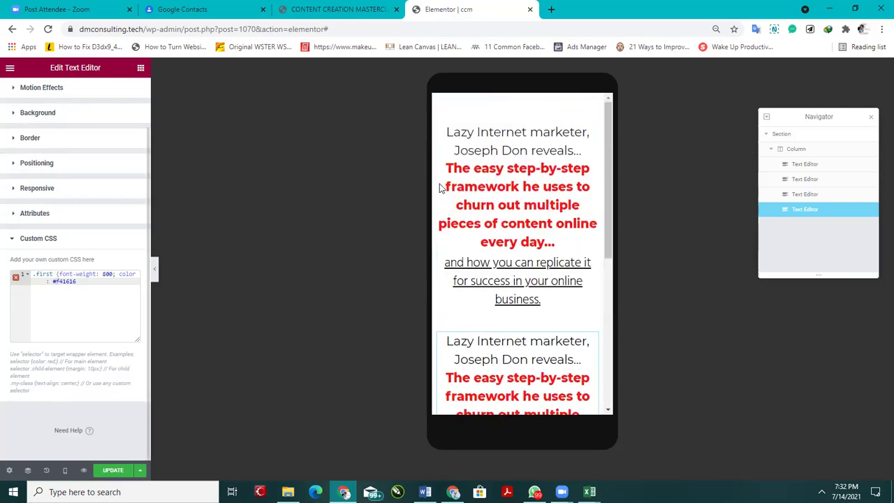
scroll(7, 154, up, 2)
click(25, 92)
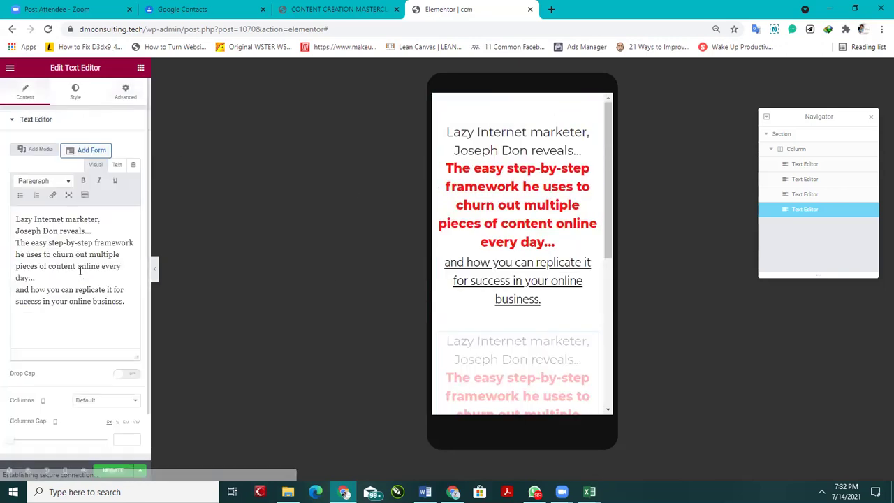
scroll(494, 343, down, 2)
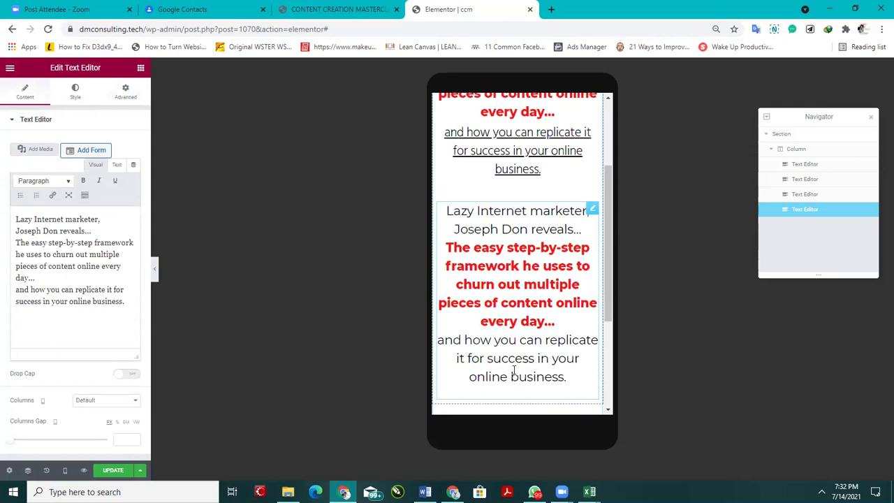
click(116, 164)
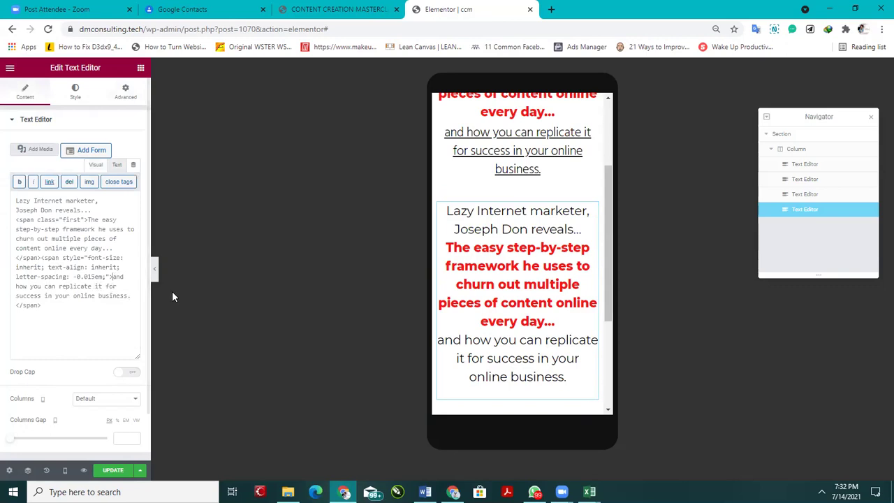
Step: Insert an opening span tag with the class "second" directly before "and how you can replicate it" in the combined text's HTML
text(<span)
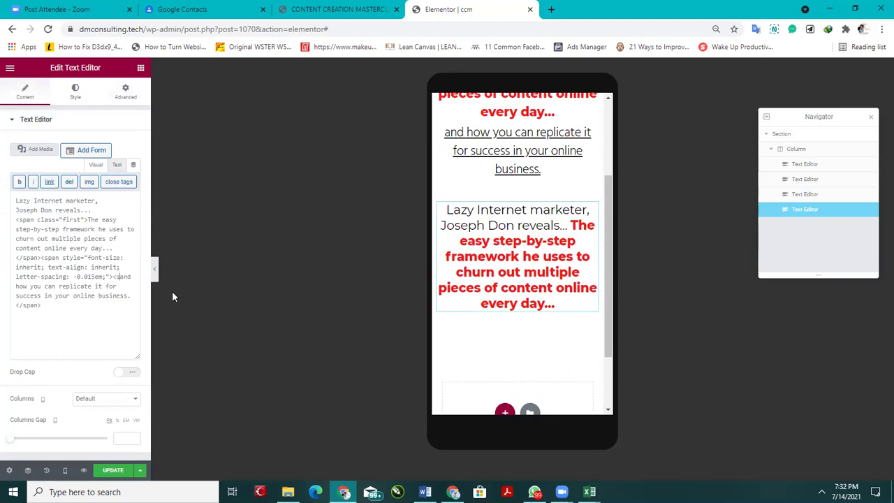
text( class=)
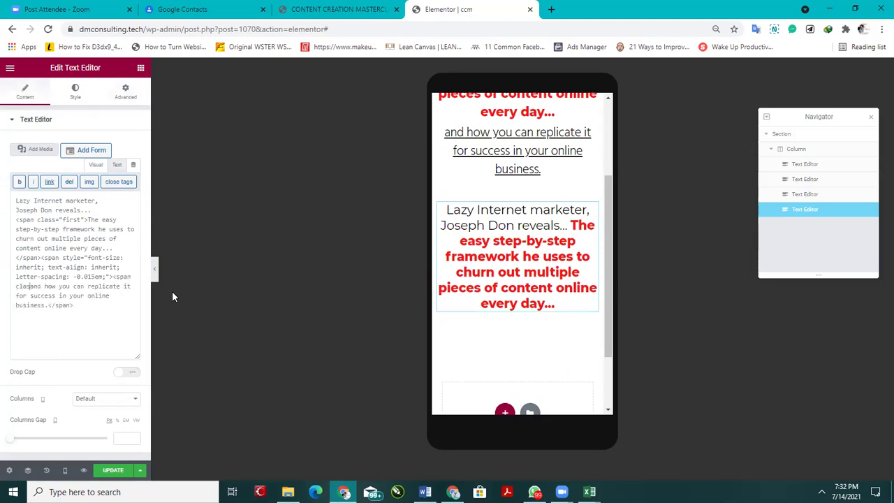
text("second)
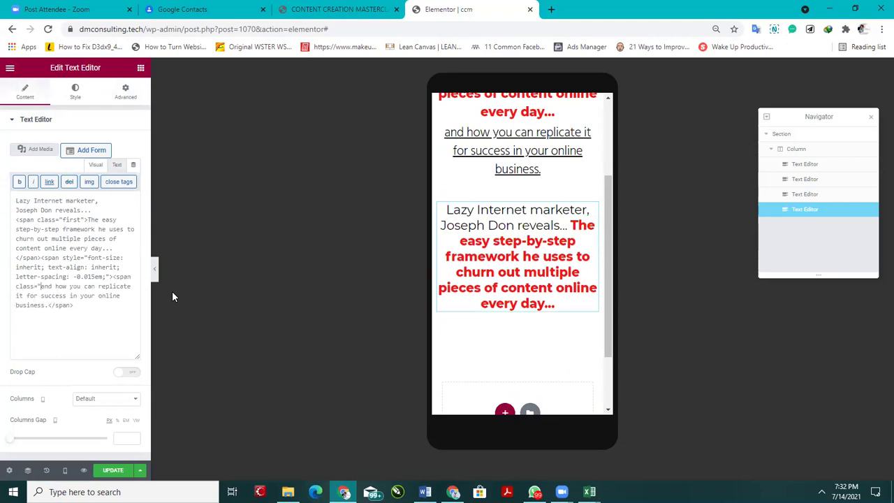
text(">)
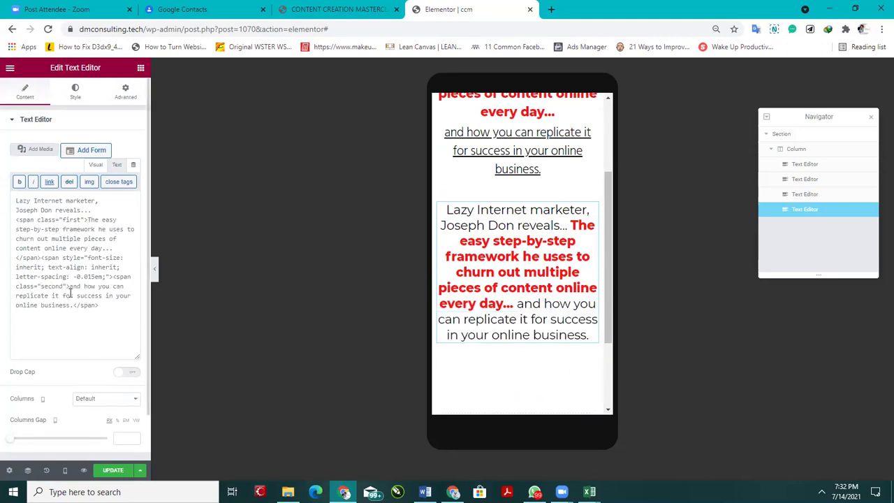
drag(69, 286, 113, 276)
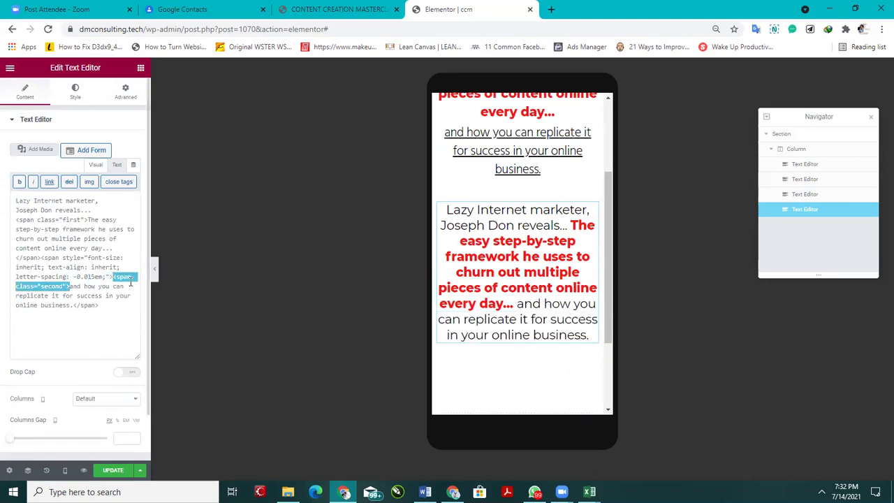
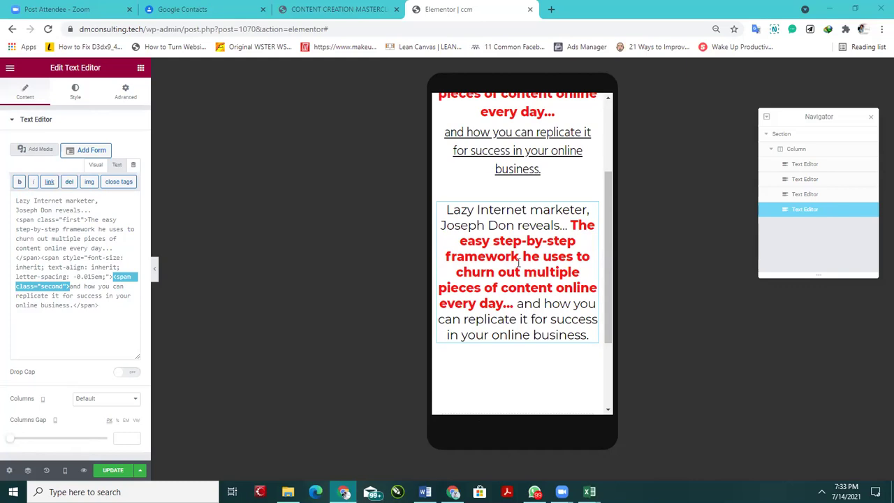
click(72, 296)
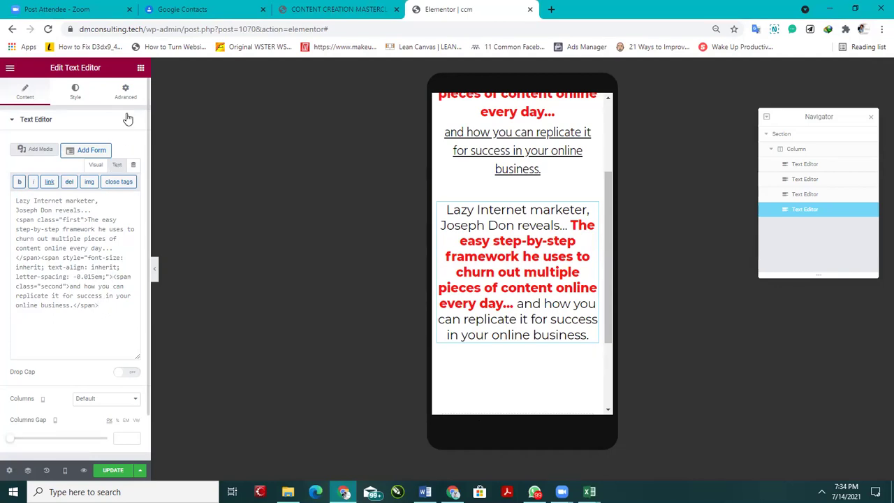
click(464, 327)
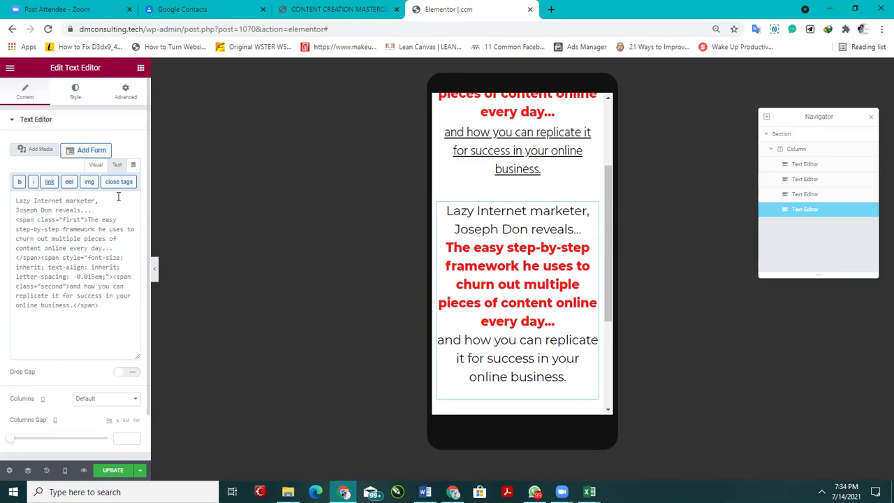
Step: Close the .first rule in the combined text's custom CSS and start a .second rule with font-family set to hind
click(128, 103)
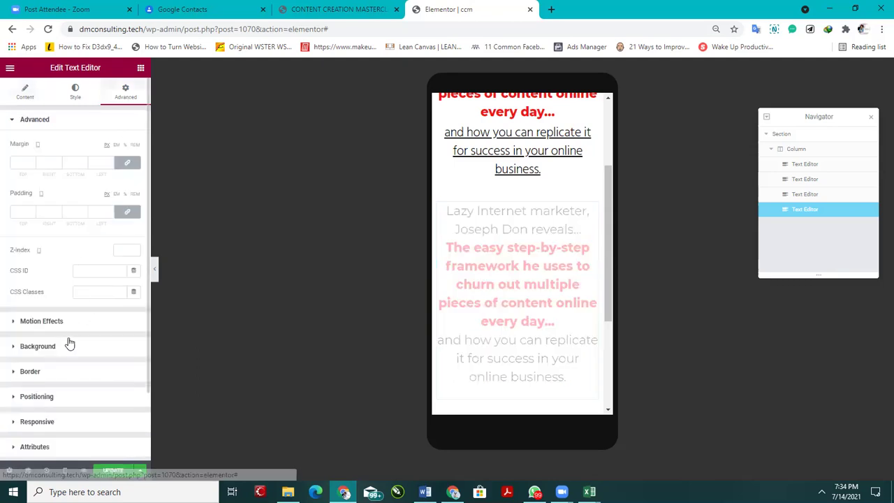
scroll(67, 343, down, 2)
click(59, 392)
scroll(58, 362, down, 1)
click(86, 281)
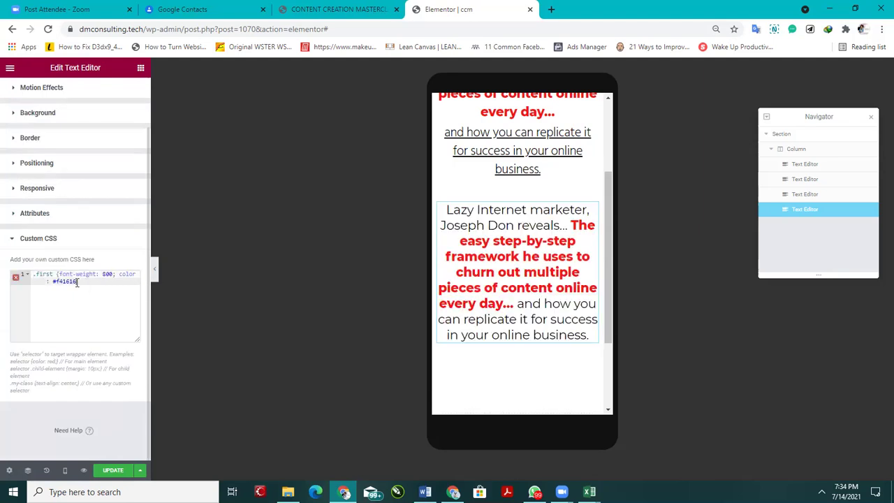
text(})
key(Return)
text(.sec)
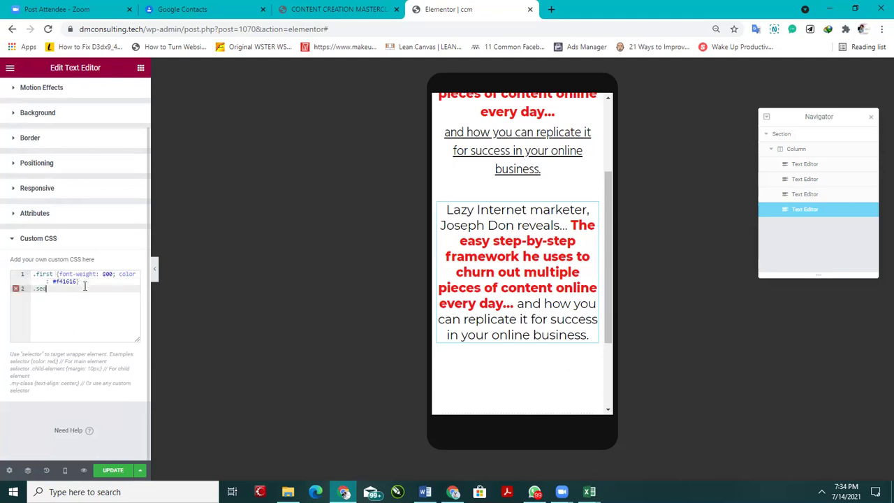
text(ond {font)
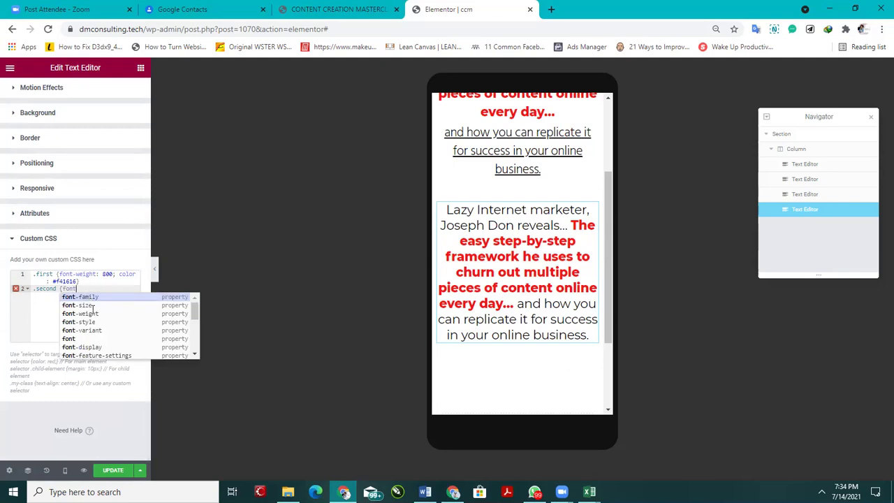
click(88, 298)
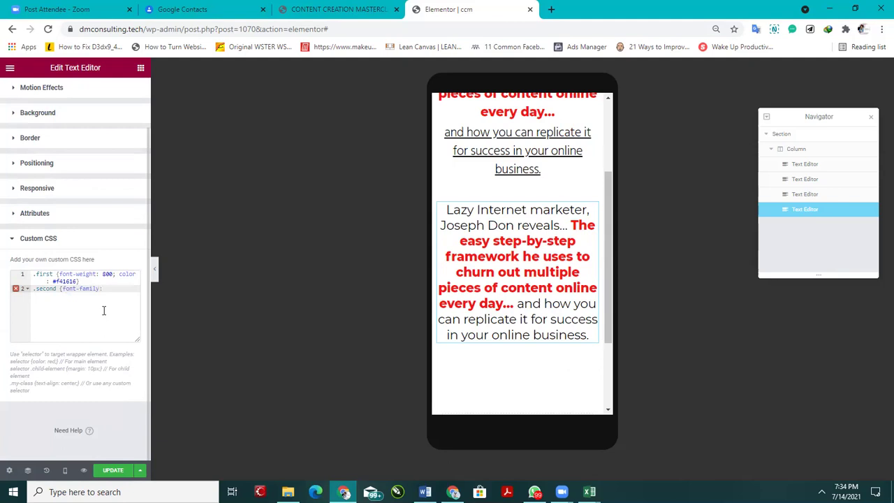
text(tim)
text(d)
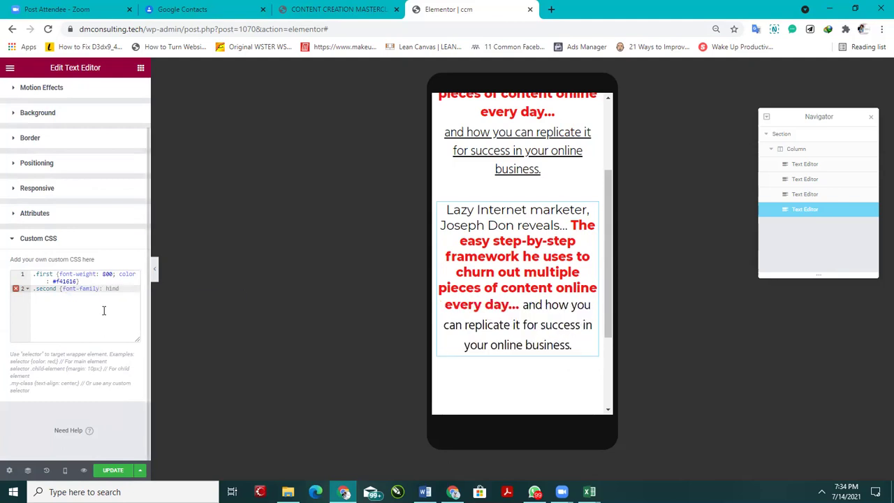
Step: Add a font-weight of 300 to the .second rule on a new line and refresh the combined text in the preview
text(;)
key(Return)
text(font)
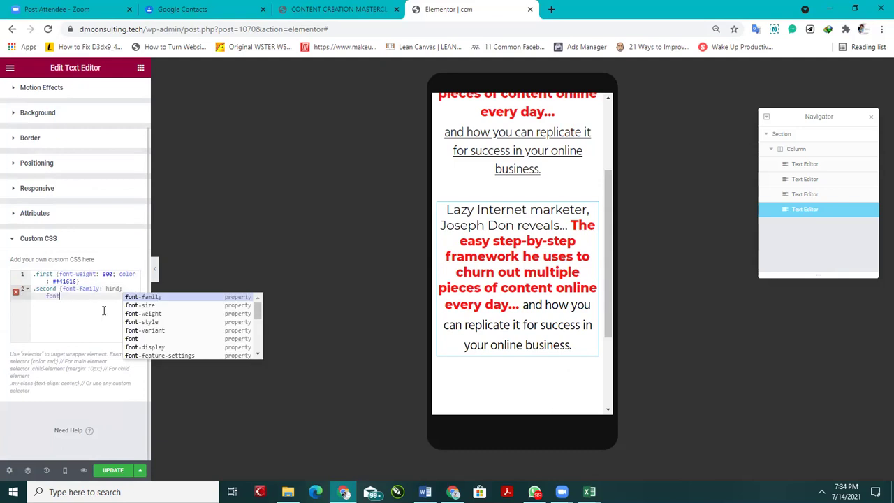
key(Down)
key(Down)
key(Return)
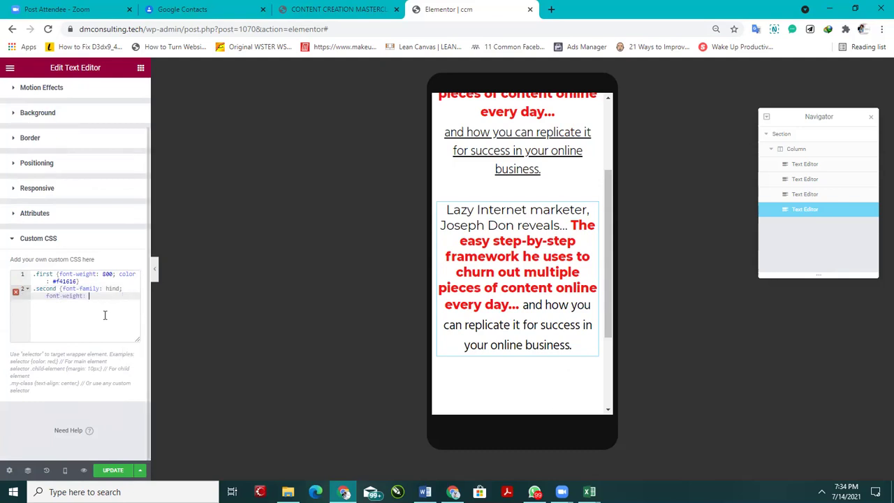
text(300)
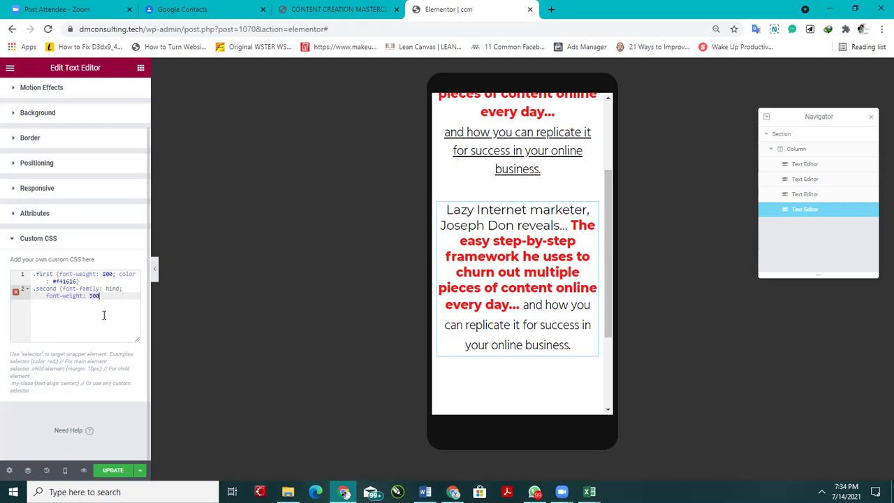
text(;)
click(512, 306)
key(Return)
click(543, 373)
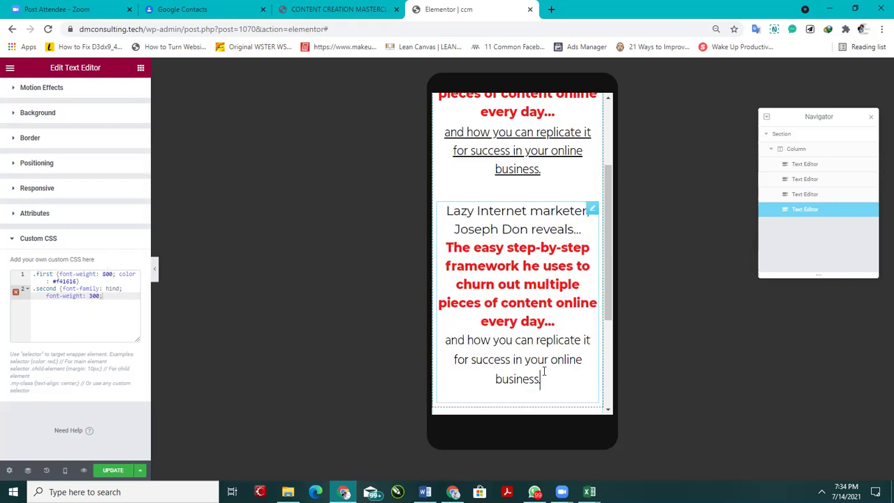
Step: Try to underline the last part of the combined text by adding font-style: underline to the .second rule
scroll(531, 273, down, 5)
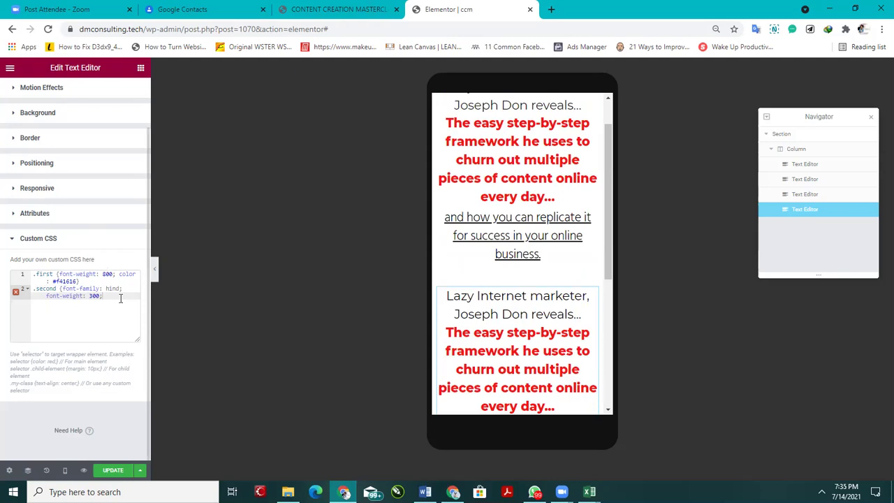
drag(610, 260, 475, 475)
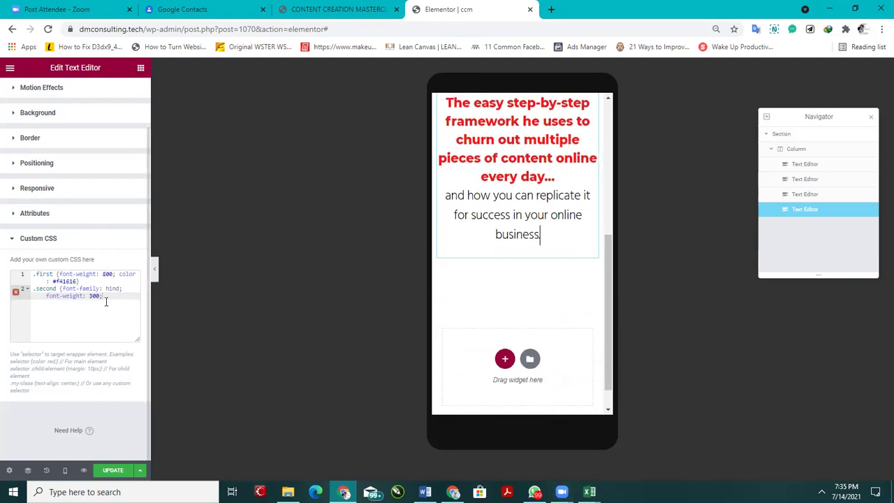
text(font)
text(font)
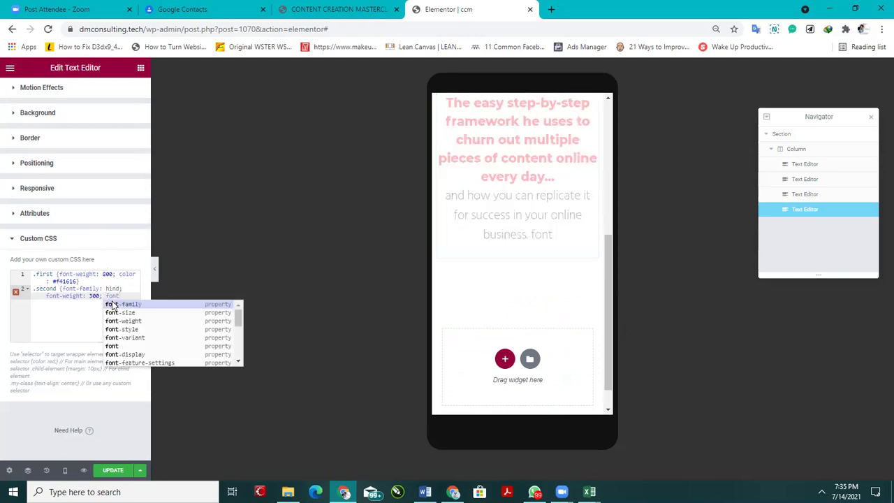
click(135, 329)
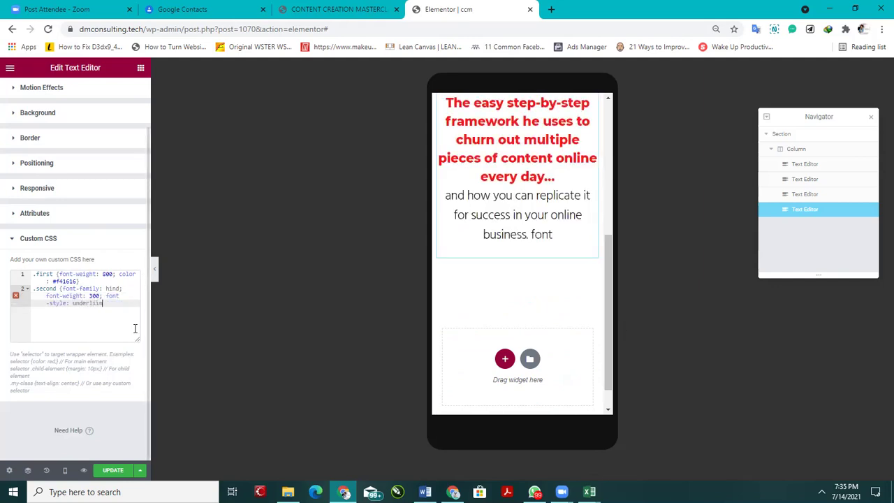
text(underline)
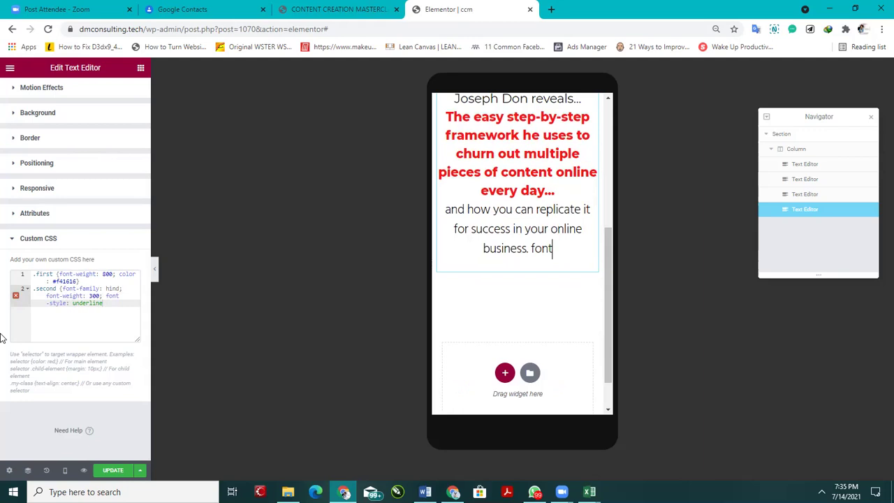
Step: Examine the combined text's Transform, Style and Decoration typography options to find which property controls underlining
scroll(47, 230, up, 1)
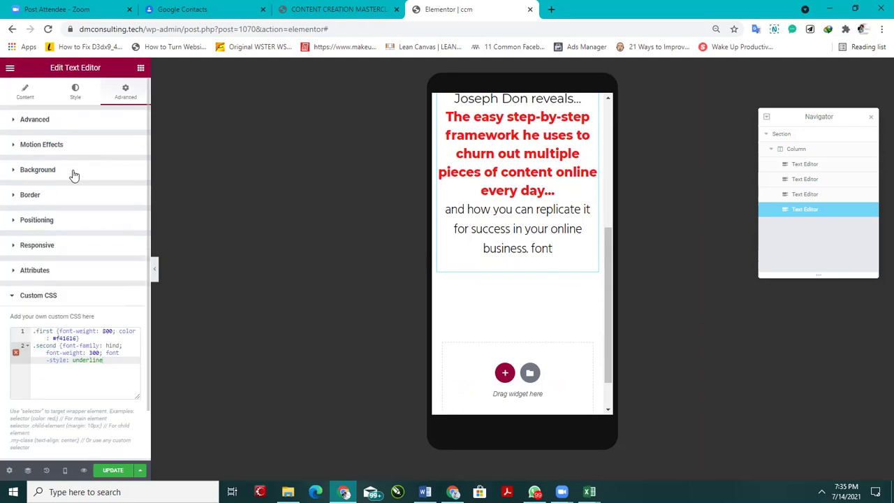
click(18, 93)
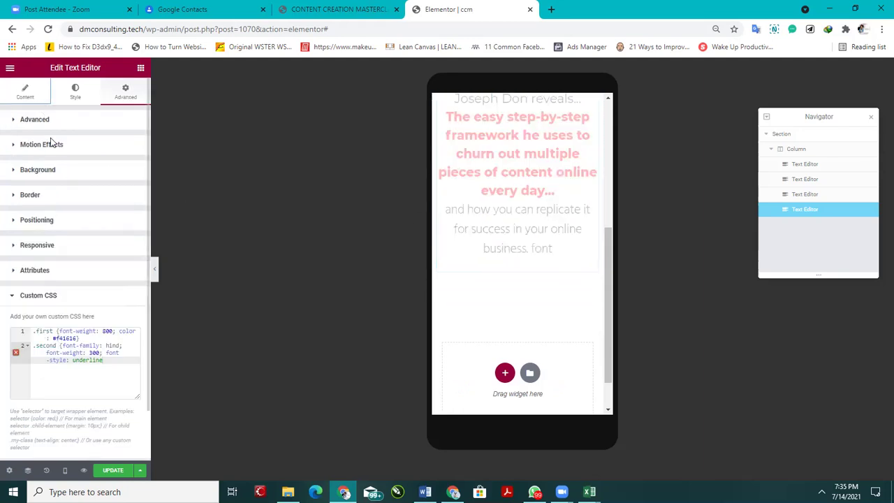
click(74, 92)
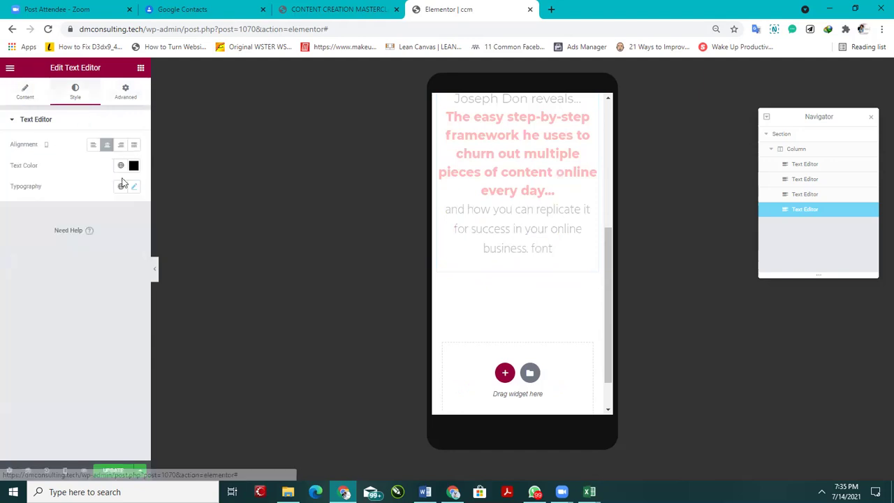
click(132, 187)
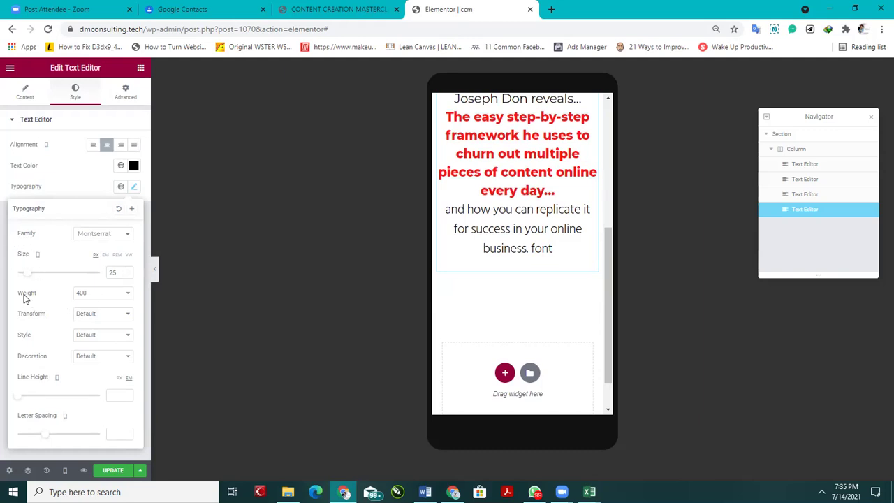
click(95, 315)
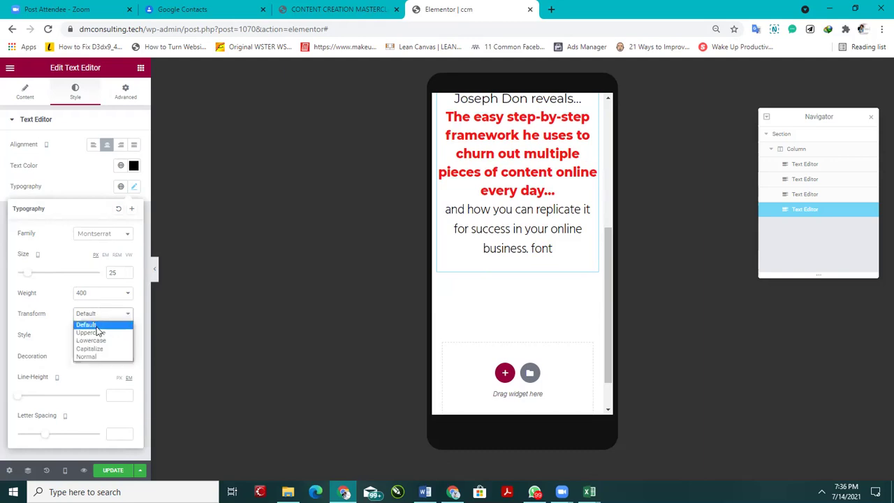
click(54, 313)
click(84, 337)
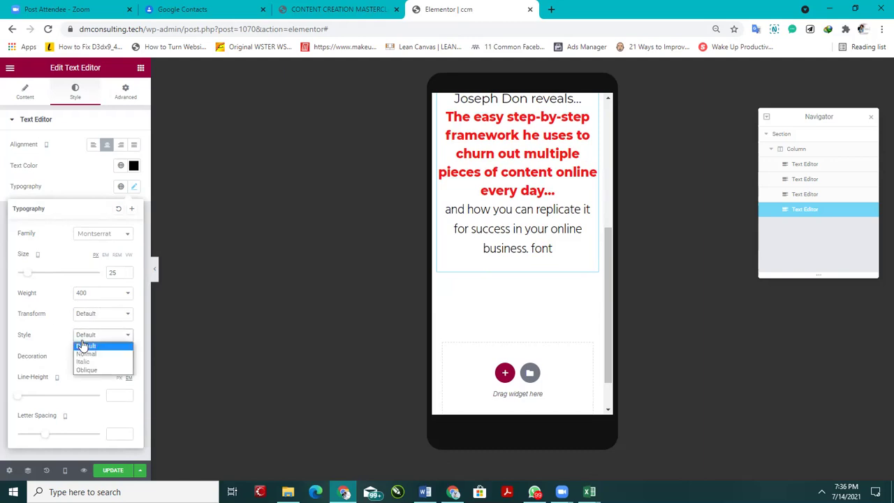
click(43, 325)
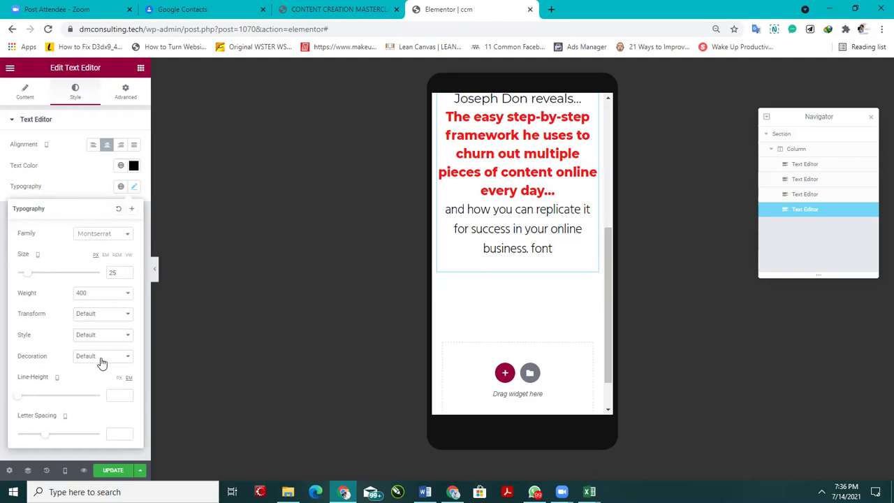
click(100, 357)
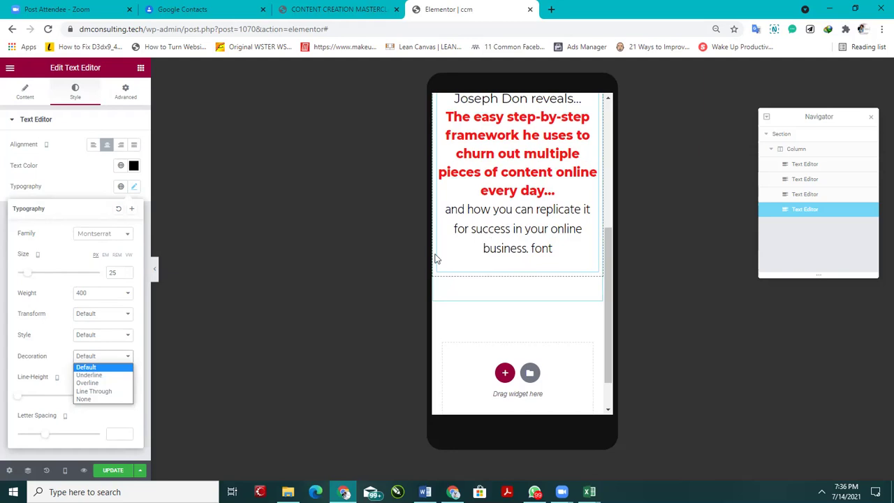
click(50, 345)
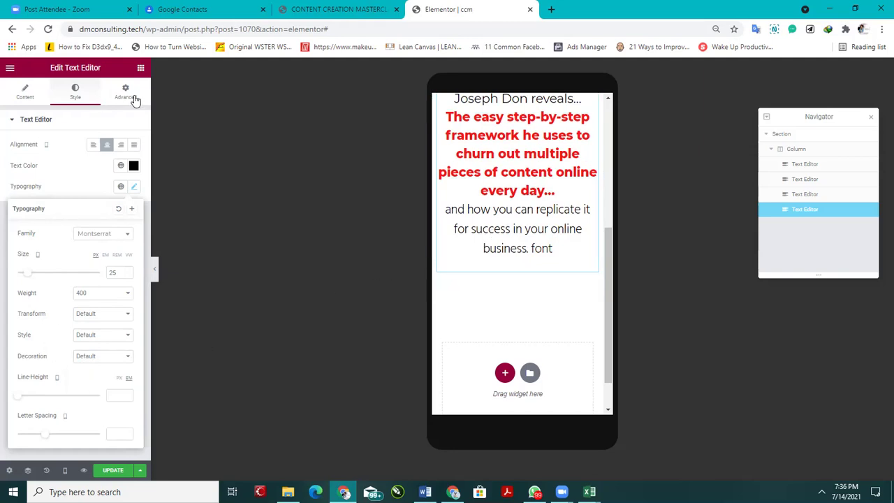
Step: Try to underline the last part of the combined text by replacing font-style: underline with font-decoration in the .second rule of its custom CSS
click(127, 93)
scroll(42, 349, down, 2)
click(65, 393)
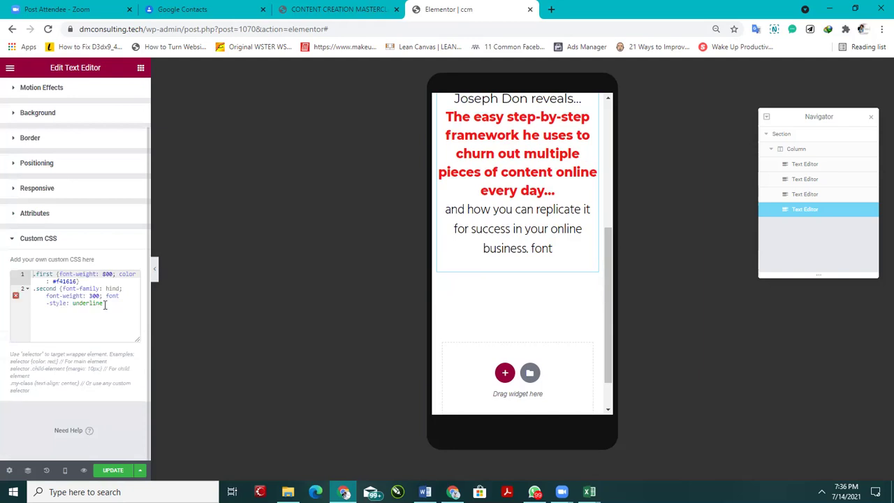
drag(105, 304, 107, 295)
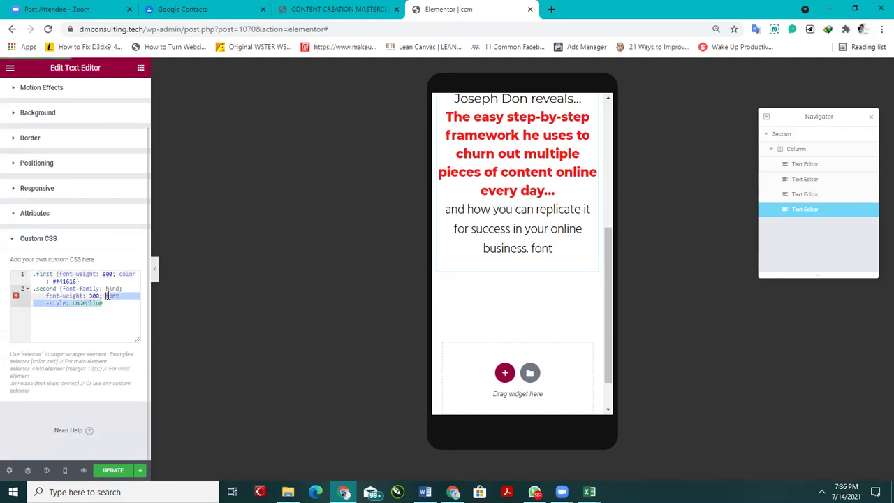
text(font)
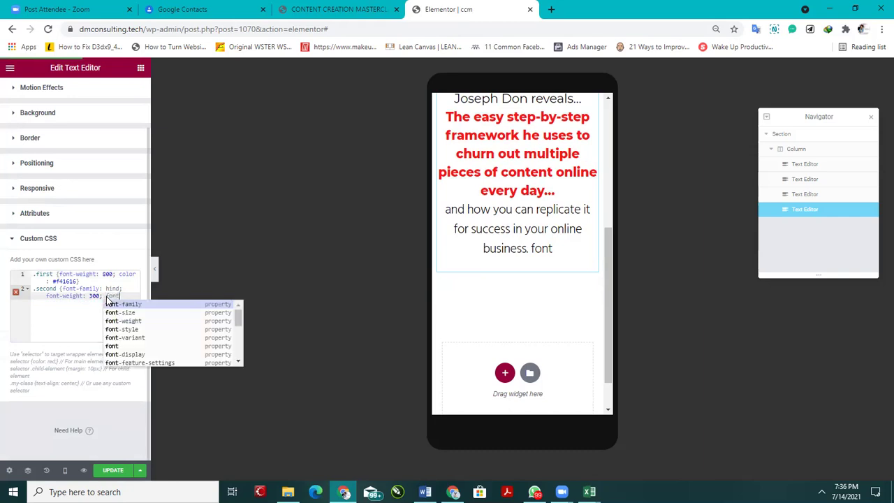
text(-decor)
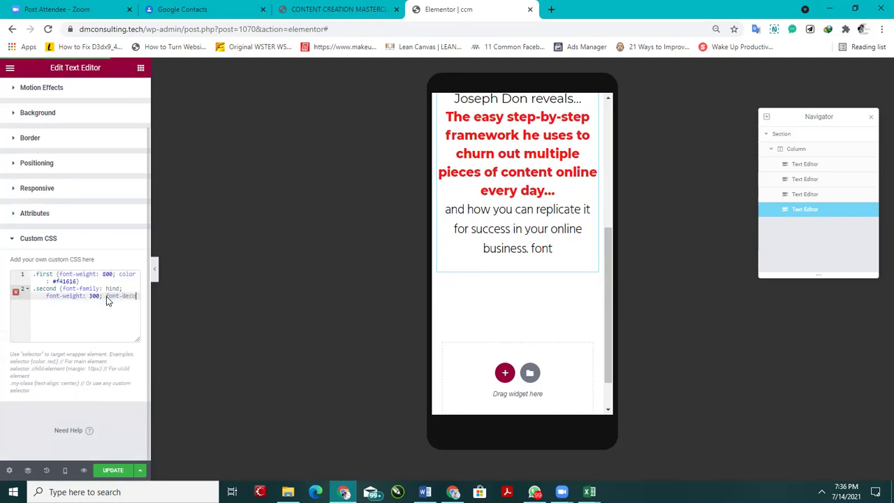
text(ation)
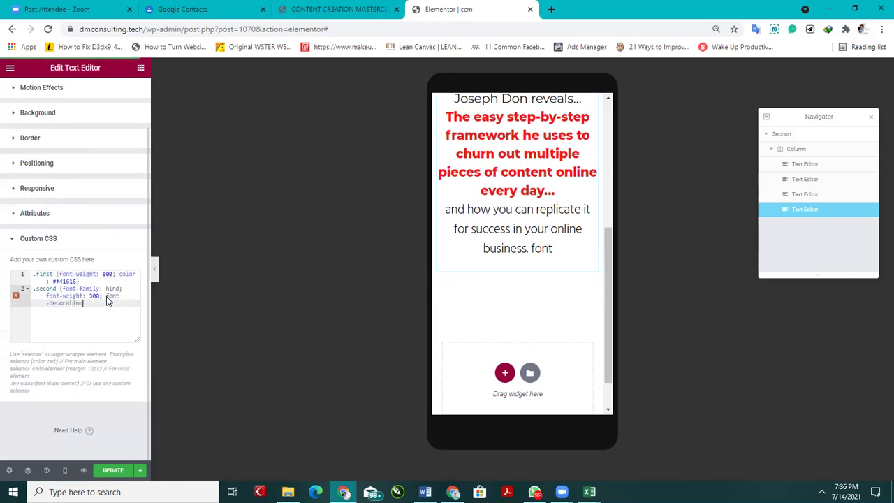
Step: Replace the font-decoration property in the .second rule with text-decoration: underline and close the rule
key(BackSpace)
key(BackSpace)
key(BackSpace)
key(BackSpace)
key(BackSpace)
key(BackSpace)
key(BackSpace)
key(BackSpace)
key(BackSpace)
key(BackSpace)
key(BackSpace)
key(BackSpace)
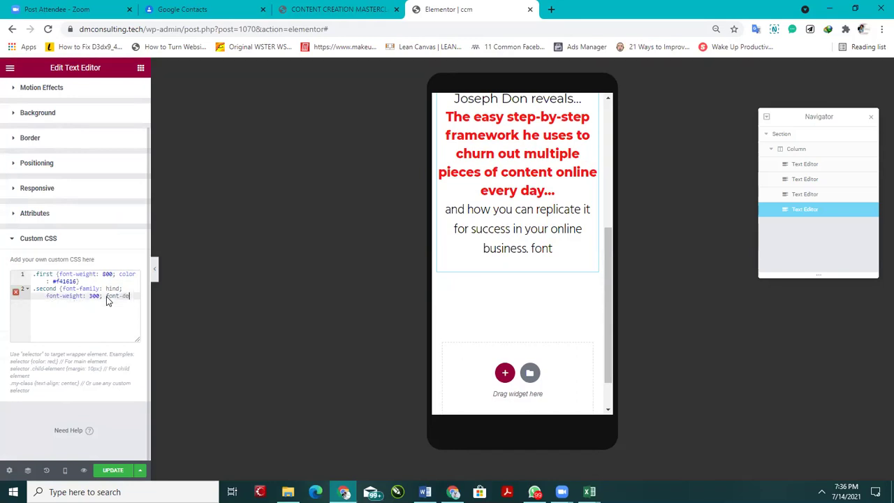
key(BackSpace)
key(BackSpace)
text(o)
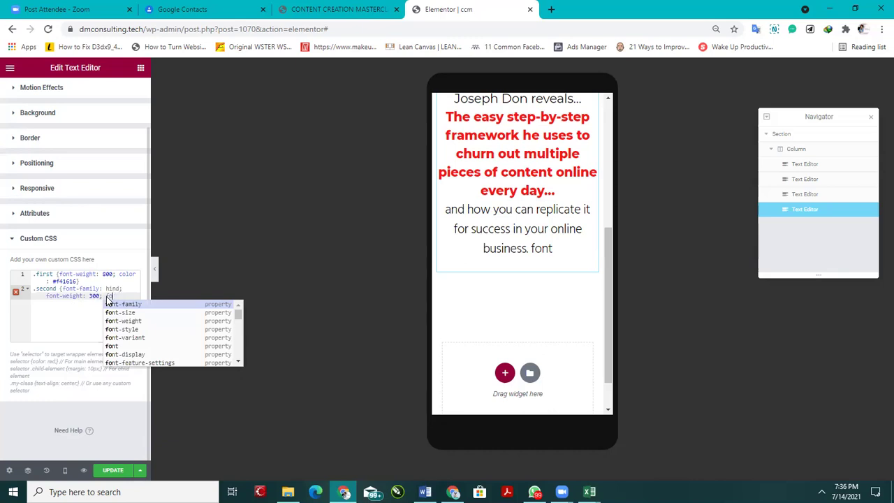
key(BackSpace)
key(BackSpace)
text(decoration)
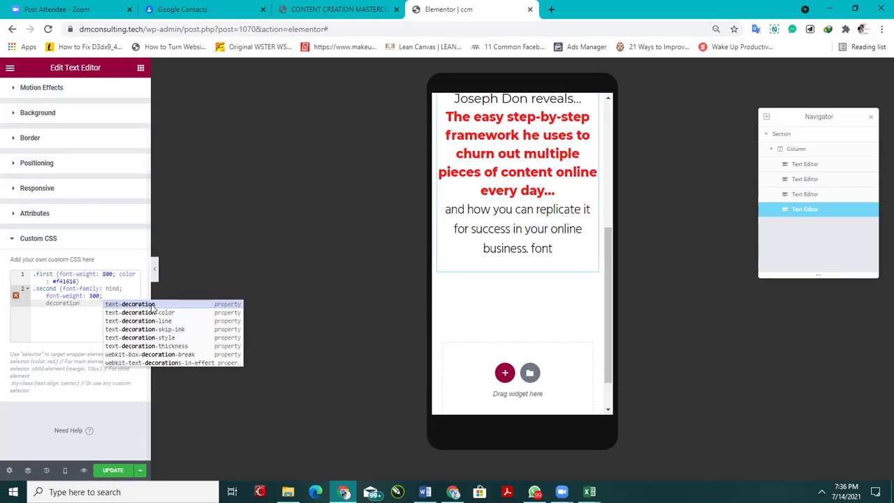
key(Return)
text(underline)
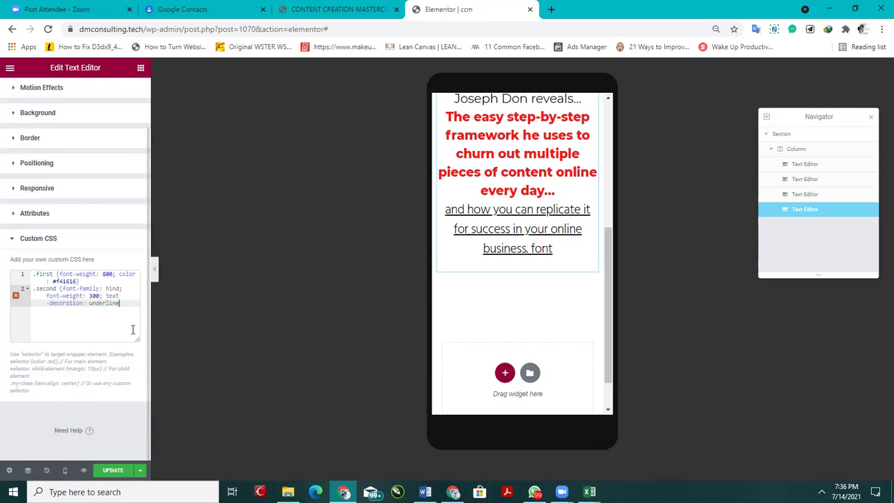
text(:)
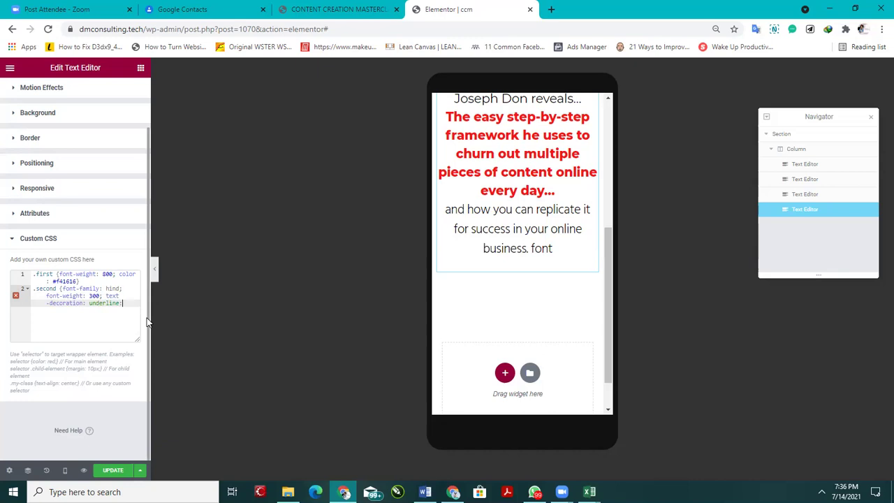
key(BackSpace)
text(;)
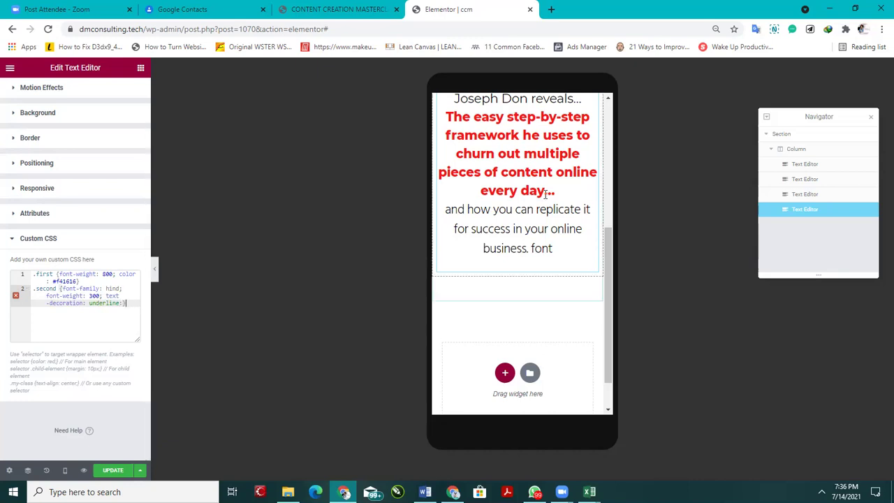
Step: Delete the stray word "font" after "business." in the combined text on the mobile preview
scroll(538, 240, up, 3)
scroll(514, 349, down, 2)
scroll(514, 350, down, 3)
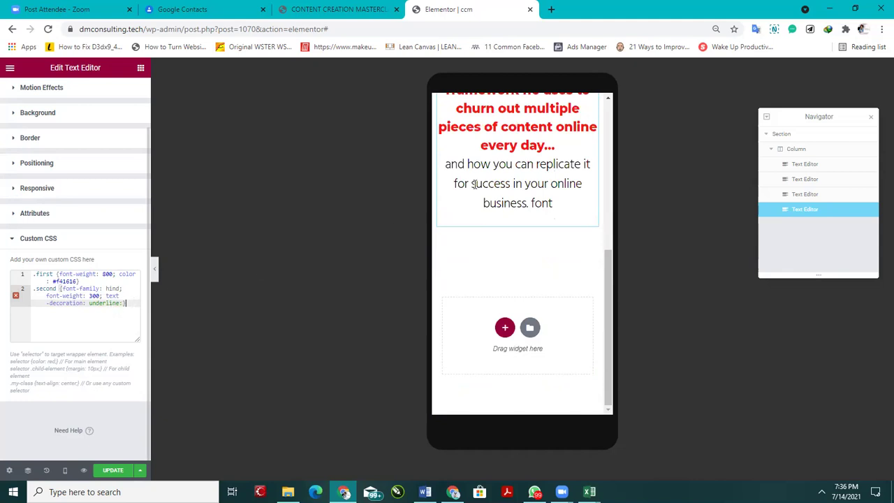
click(554, 203)
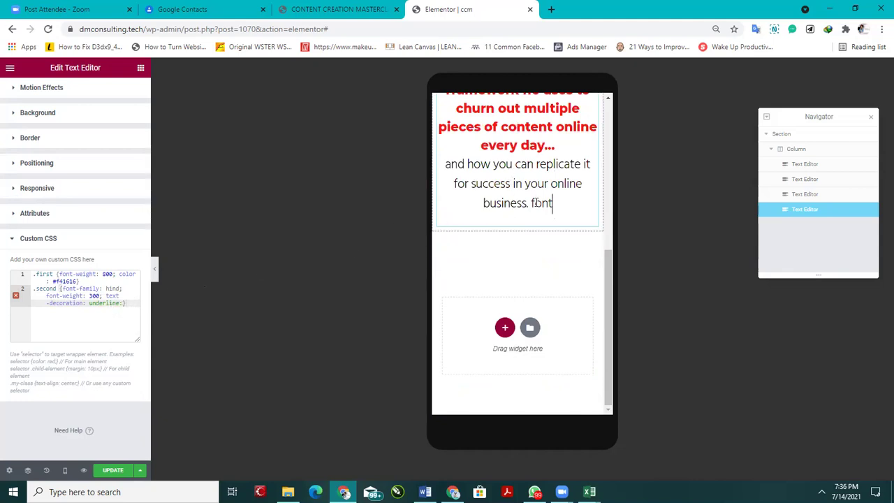
key(BackSpace)
key(BackSpace)
key(BackSpace)
key(BackSpace)
key(BackSpace)
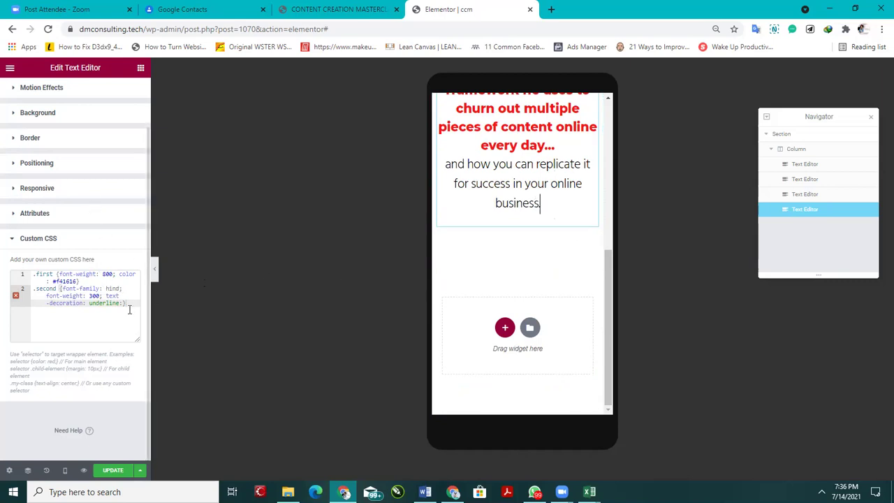
Step: Correct the ending of the text-decoration: underline declaration in the .second rule to a semicolon, without the closing brace
key(BackSpace)
key(BackSpace)
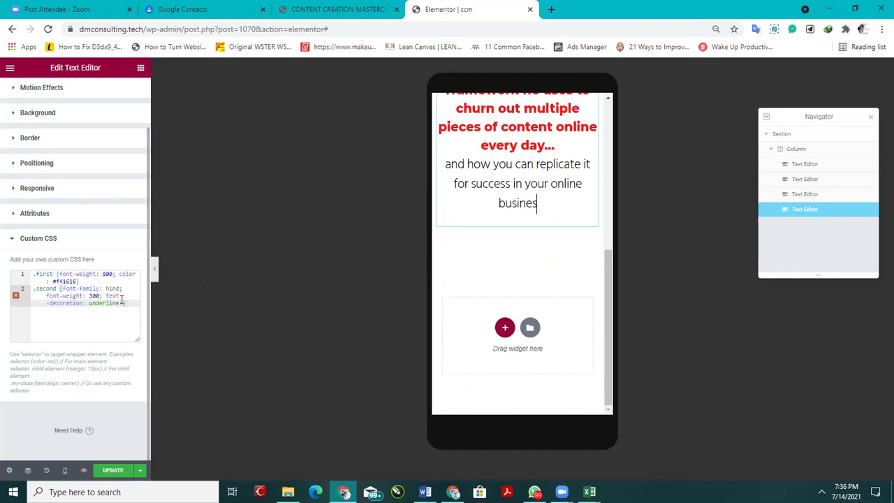
click(131, 304)
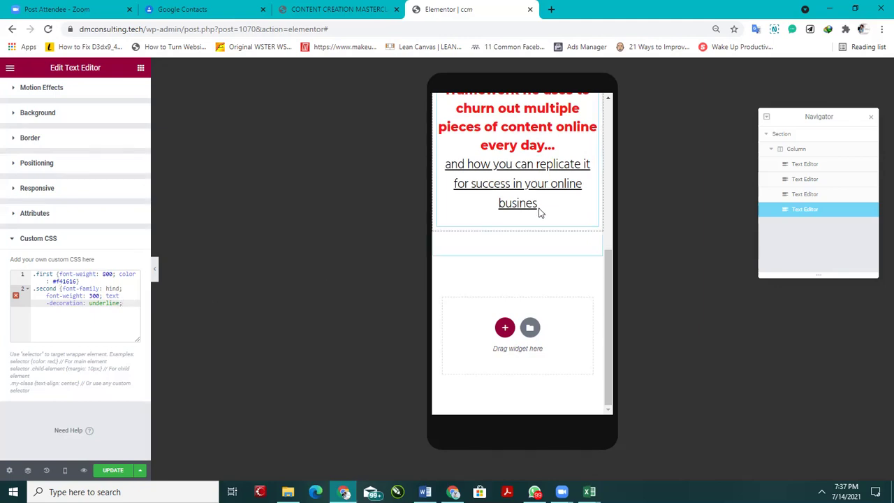
Step: Restore the missing final "s" of "business" in the combined text's HTML source
scroll(32, 140, up, 1)
click(26, 93)
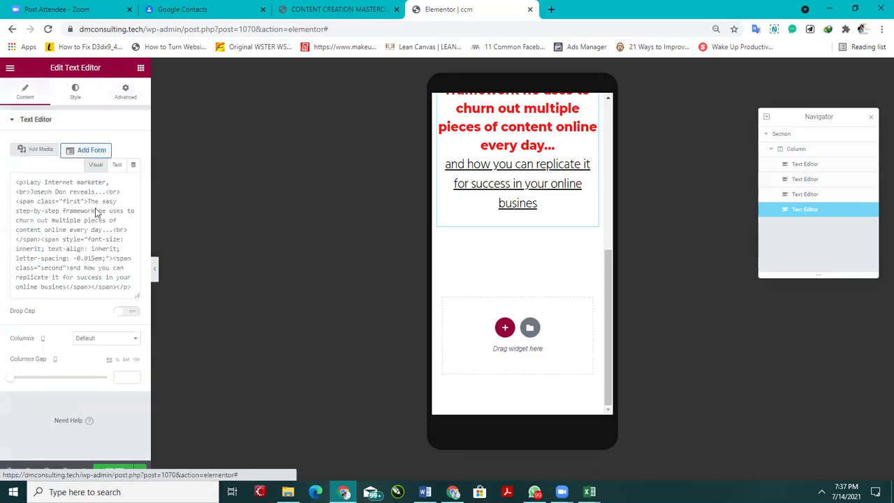
click(117, 165)
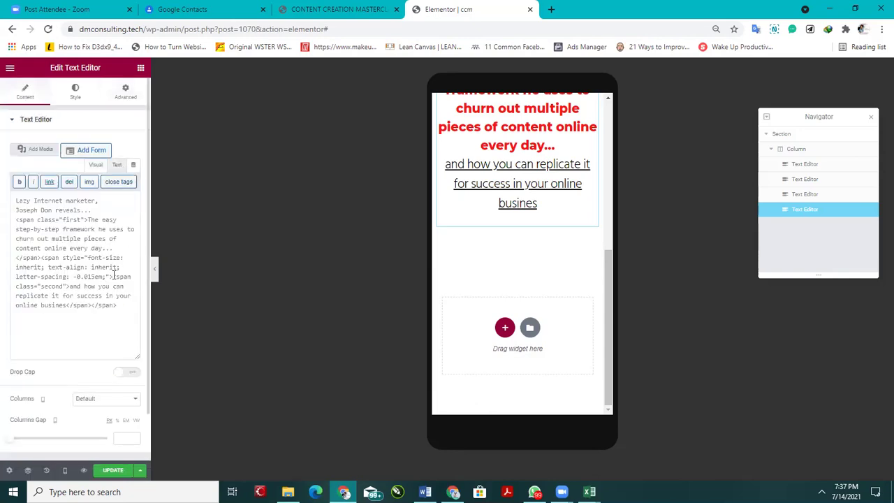
click(68, 305)
text(s)
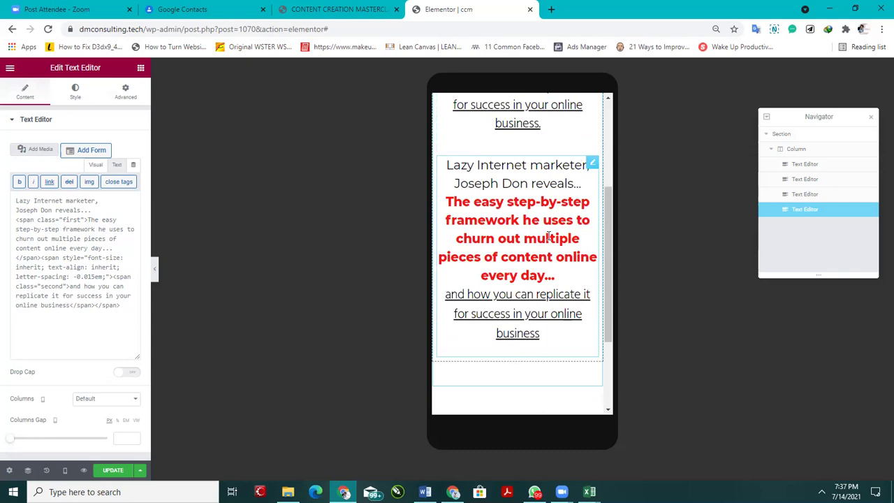
Step: Delete the combined Text Editor widget below the three separate headline widgets
right_click(592, 167)
click(620, 307)
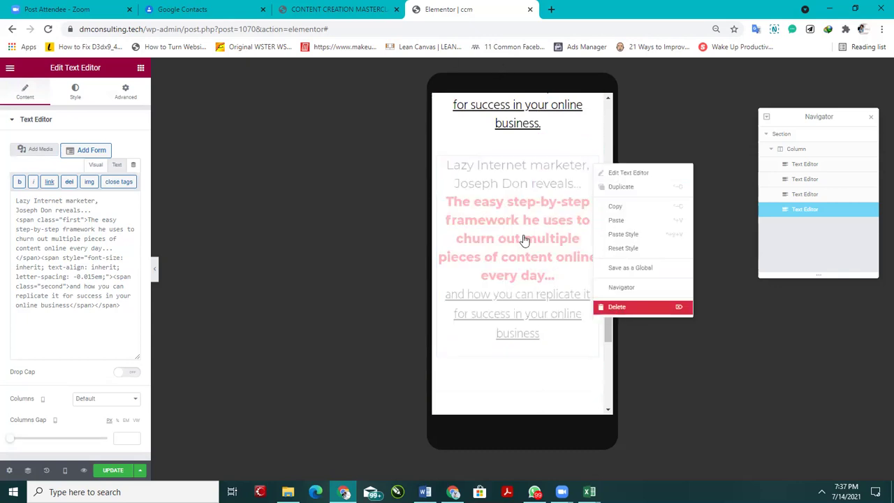
Step: Close the Montserrat 800, Montserrat 400 and Hind 300 font detail popups on the original sales page
click(339, 9)
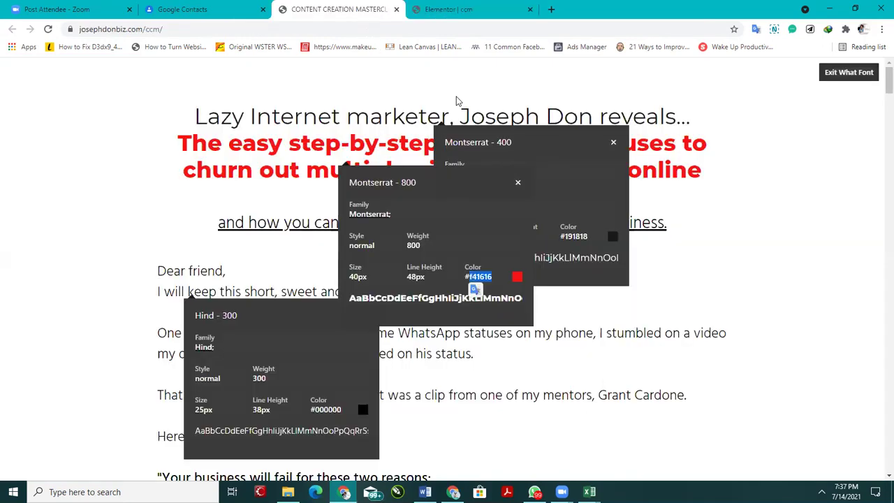
click(451, 9)
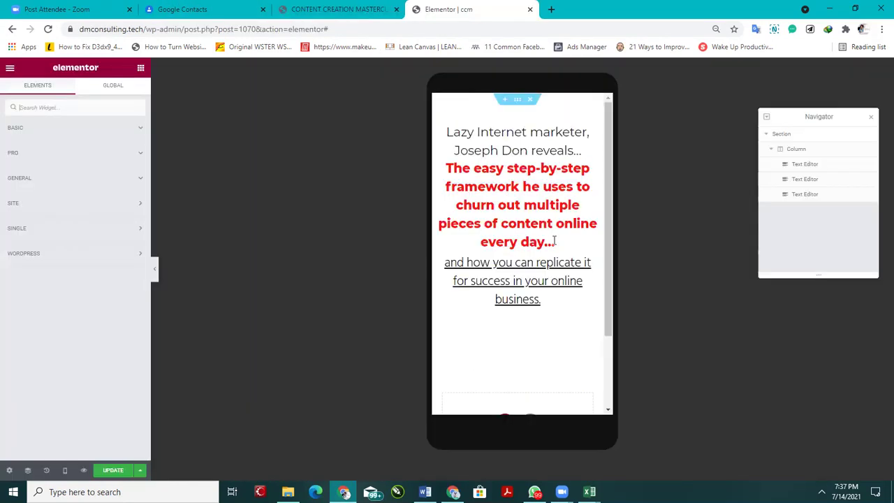
click(315, 8)
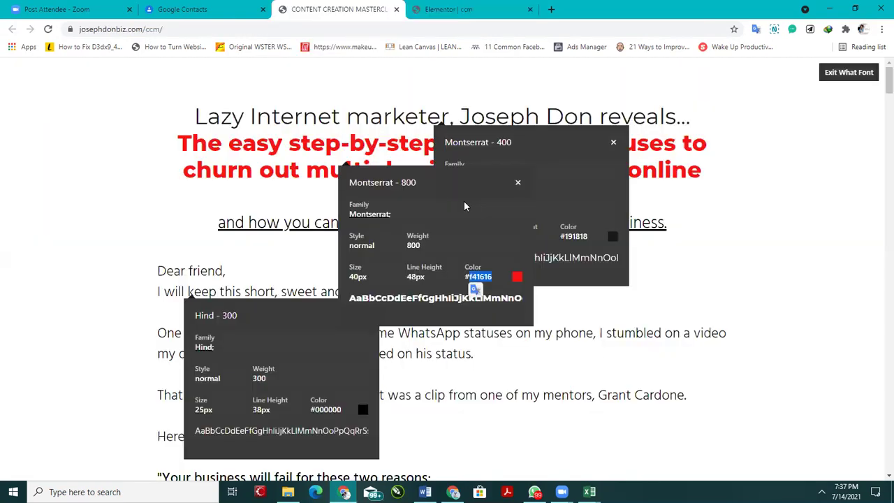
click(515, 184)
click(613, 142)
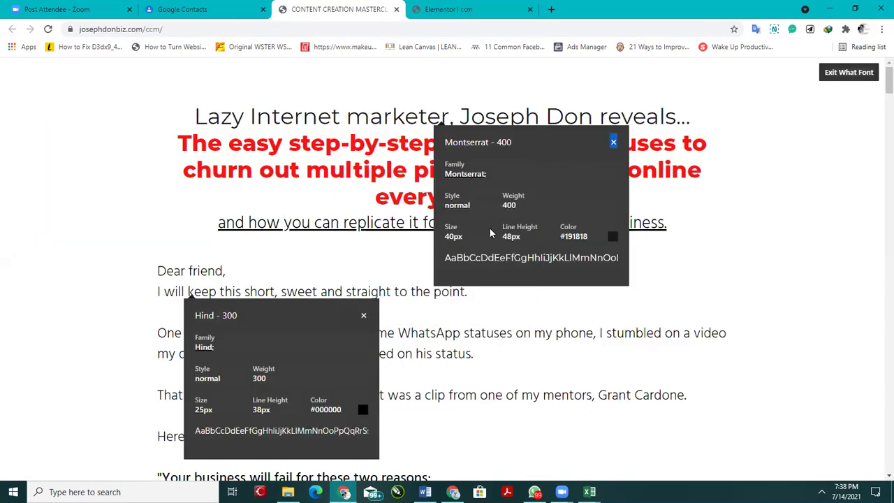
click(363, 315)
Step: Examine the original sales page's content below the headline and compare it with the Elementor mobile preview
scroll(391, 268, down, 6)
scroll(383, 267, up, 3)
scroll(369, 261, down, 3)
scroll(267, 227, up, 2)
scroll(280, 237, down, 5)
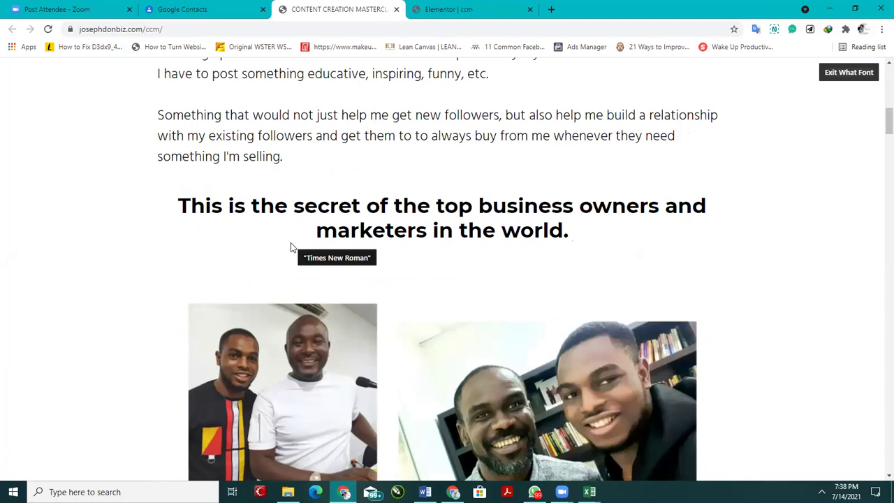
click(447, 9)
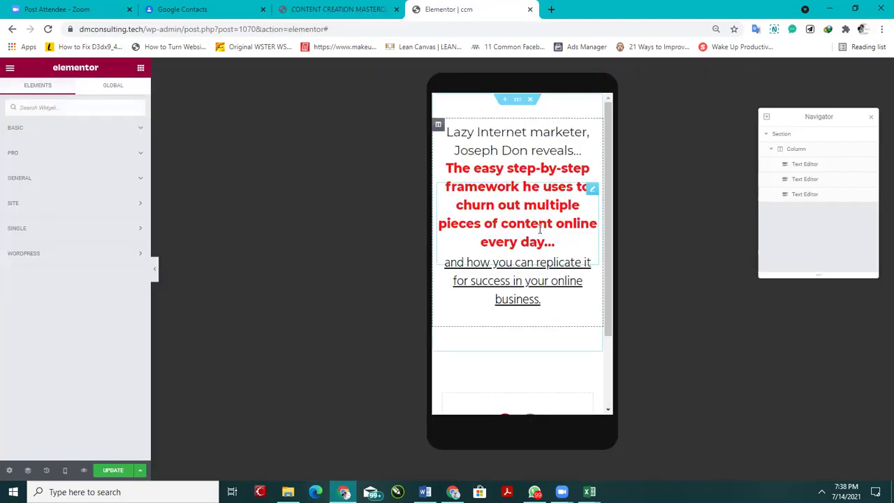
scroll(531, 236, down, 2)
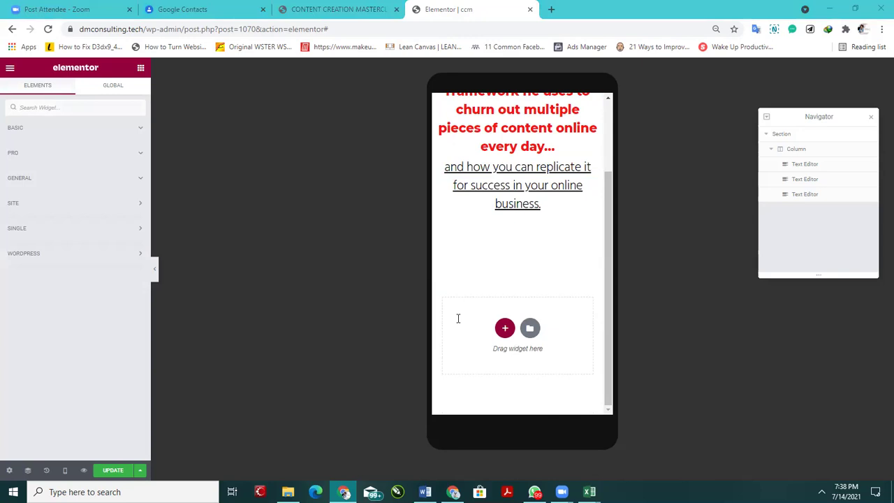
scroll(459, 319, up, 1)
scroll(524, 182, down, 1)
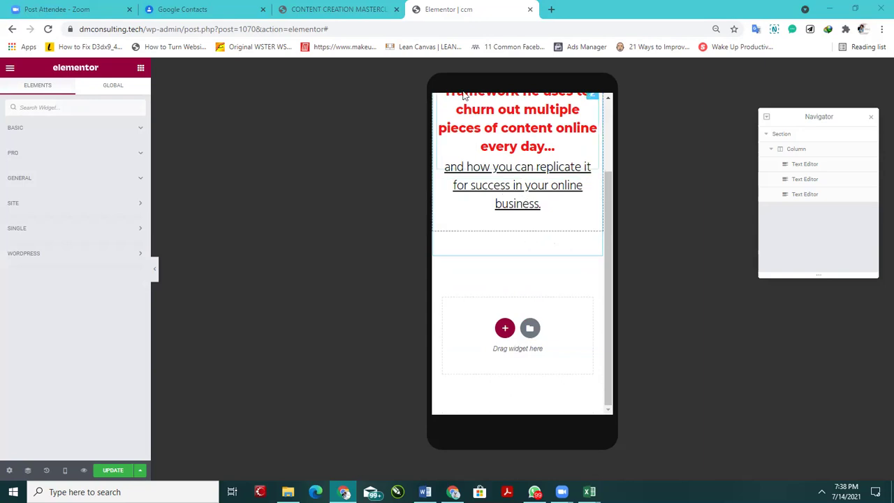
Step: Copy the sales page's opening text from "Dear friend," through "posted on his status." and return to the Elementor editor
click(310, 10)
scroll(361, 226, down, 2)
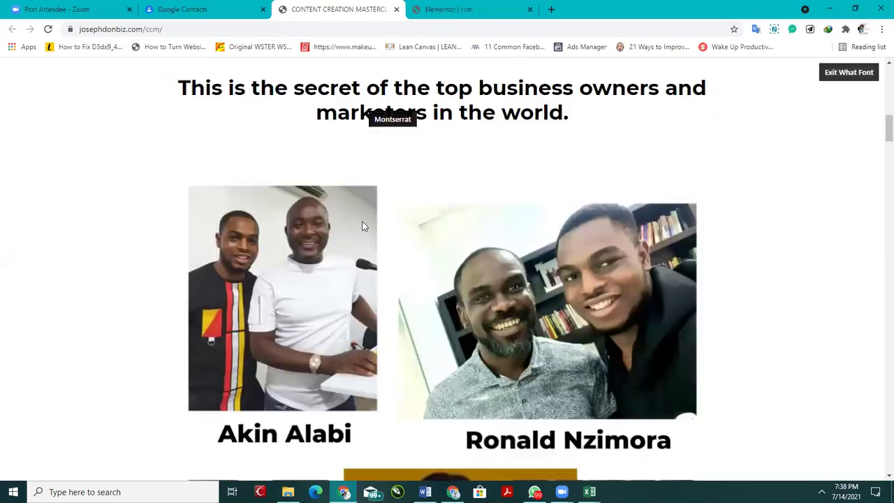
scroll(362, 226, up, 3)
scroll(362, 229, up, 8)
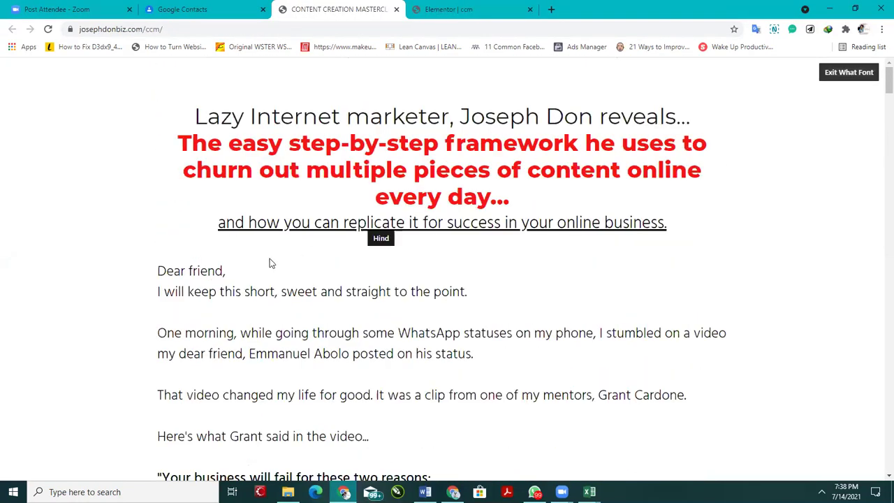
drag(155, 267, 487, 356)
key(super+c)
click(454, 10)
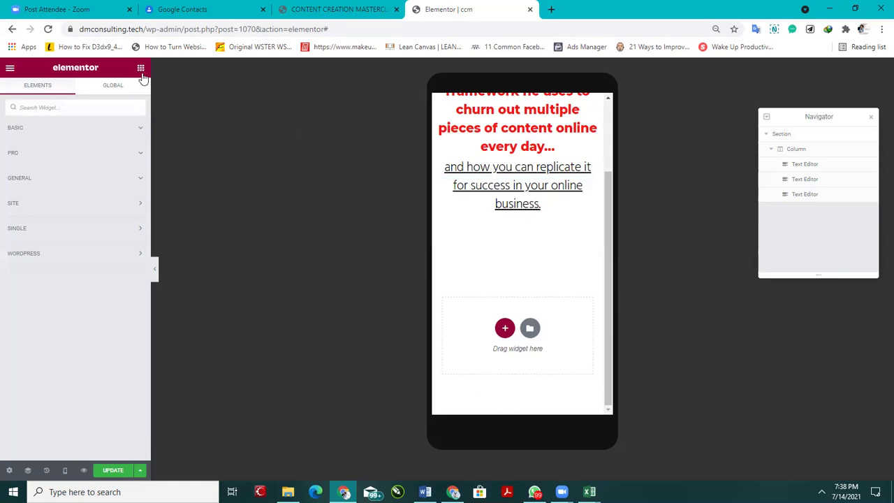
Step: Add a Text Editor widget below the underlined subheadline in the mobile page preview
click(90, 137)
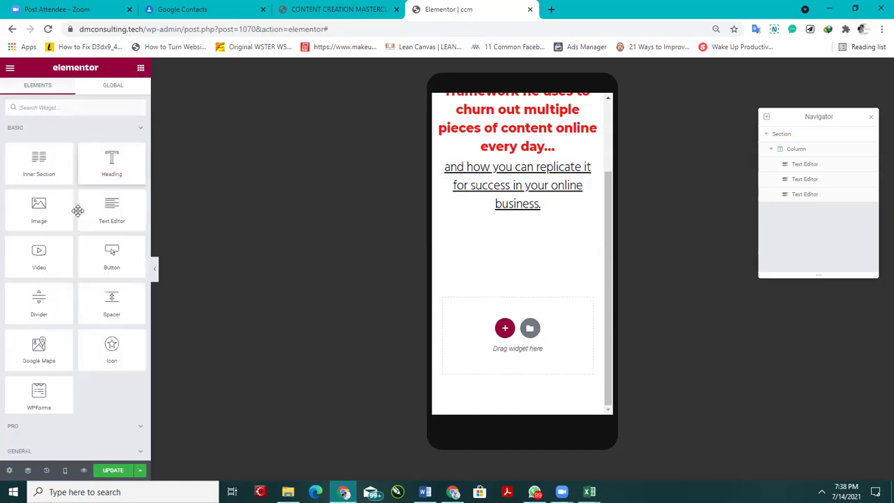
drag(95, 223, 580, 224)
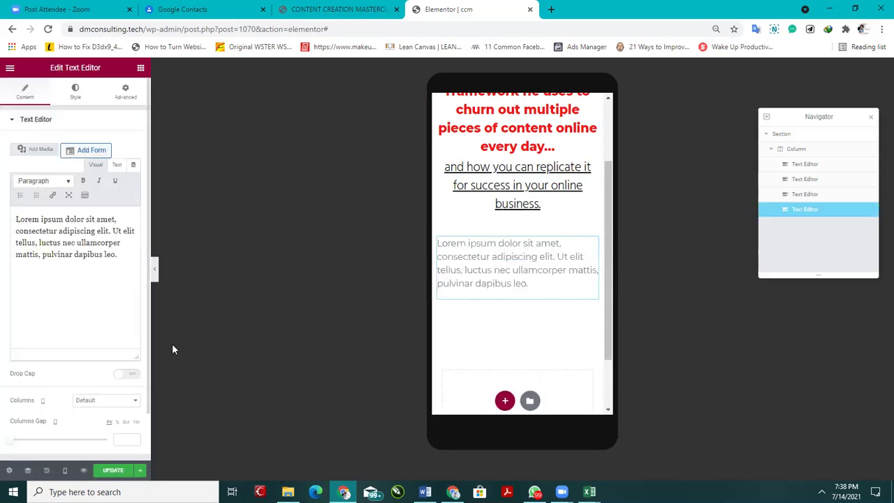
Step: Switch to the Word document and paste the copied "Dear friend" introduction below the existing headline lines
key(alt+Tab)
triple_click(503, 213)
click(505, 217)
key(Return)
key(Return)
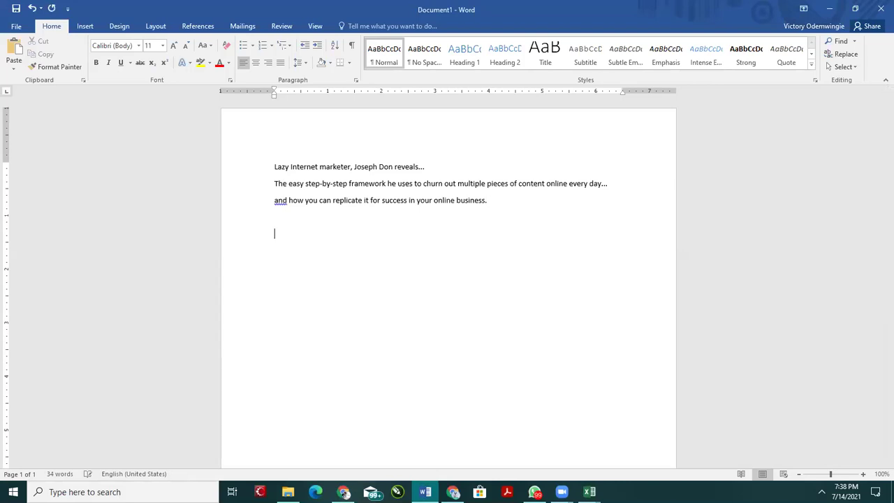
right_click(274, 238)
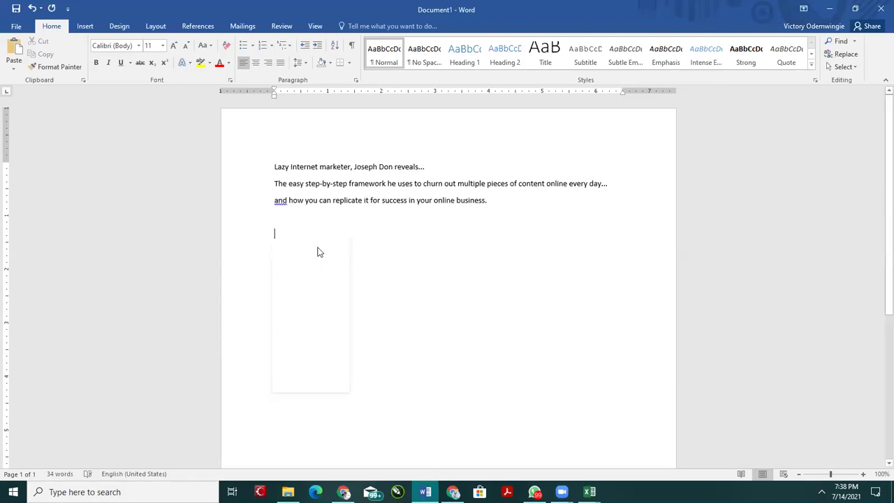
click(295, 288)
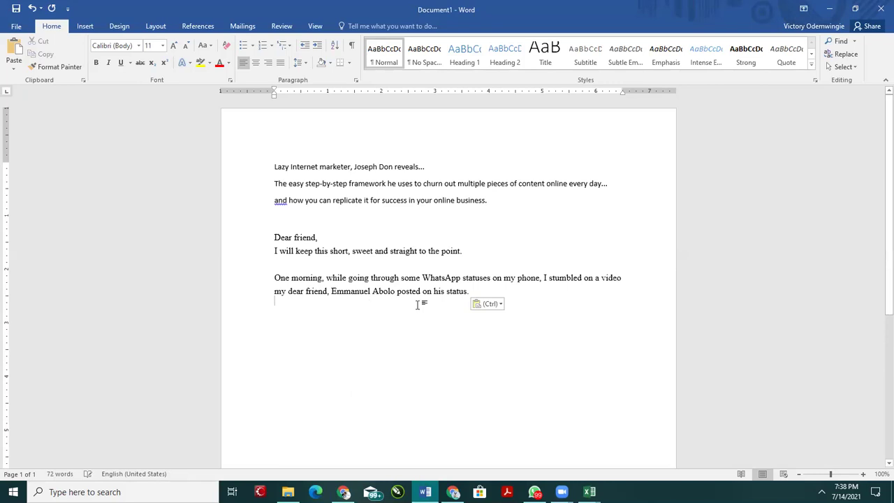
Step: Convert the pasted introduction to text only, then copy the whole unformatted passage
drag(470, 292, 276, 232)
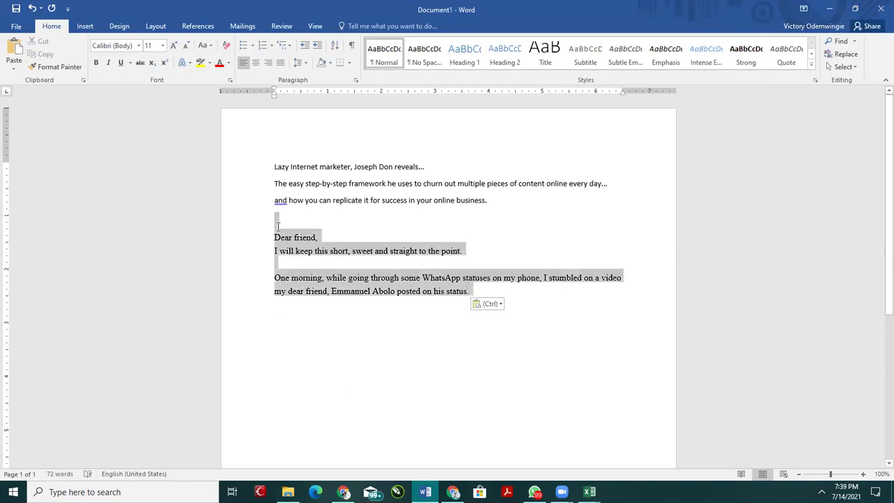
click(483, 302)
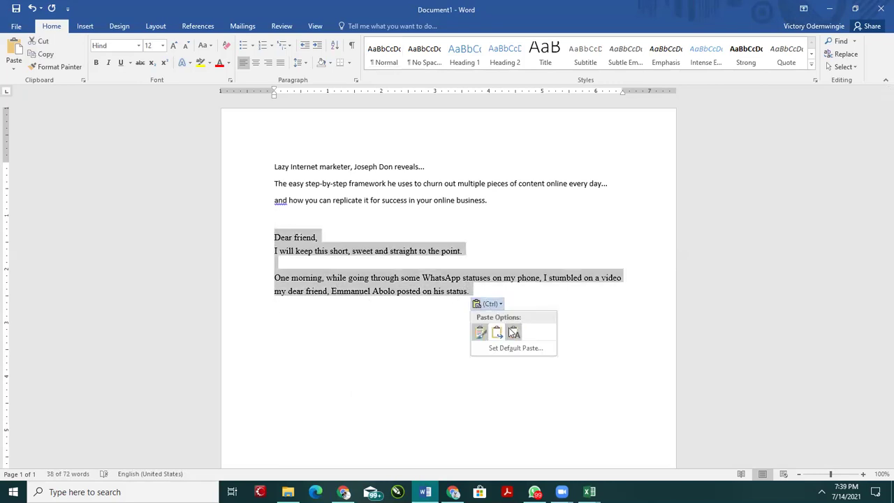
click(512, 331)
drag(443, 346, 258, 235)
key(ctrl+c)
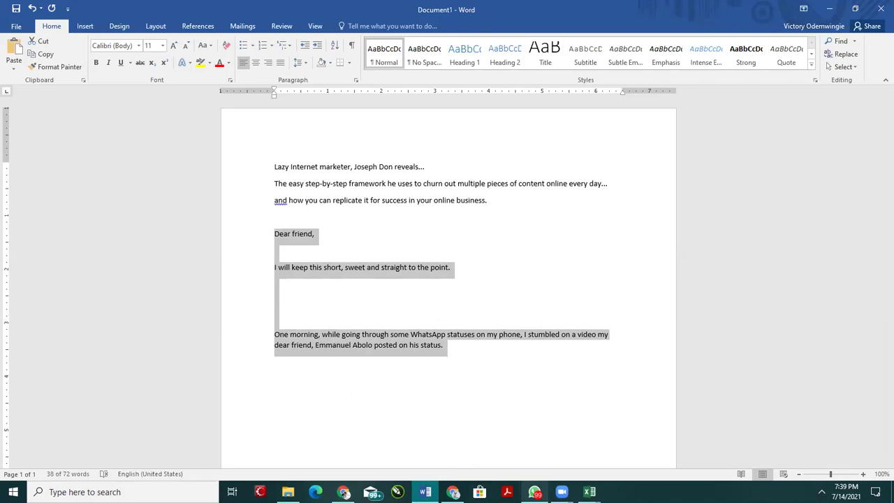
Step: Return to Elementor in Chrome and replace the new widget's placeholder text with the copied introduction
click(343, 492)
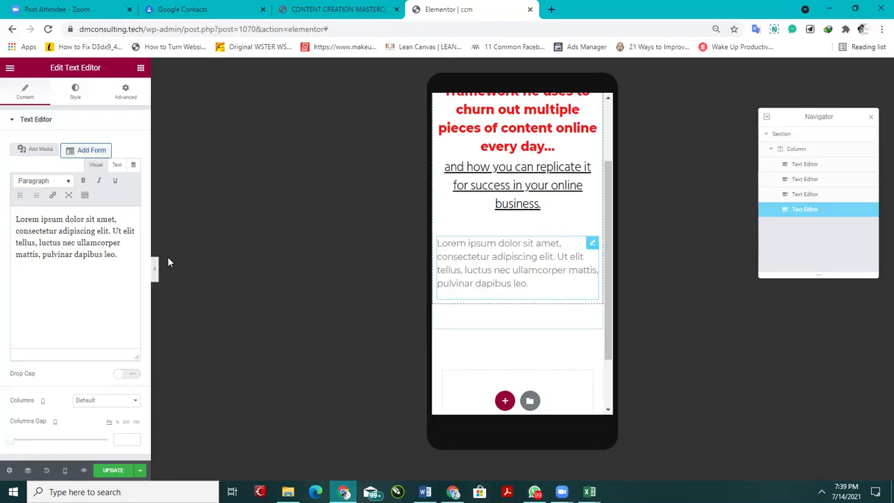
drag(132, 253, 4, 211)
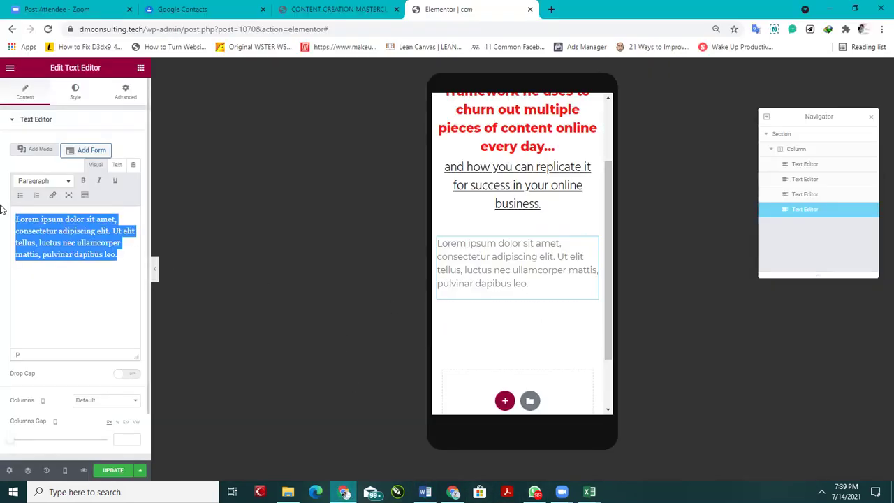
key(ctrl+v)
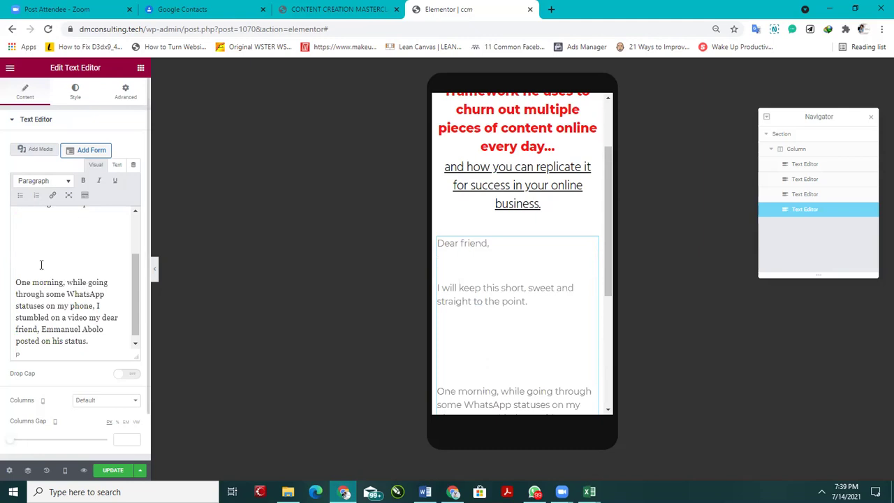
Step: Remove the extra blank lines between the paragraphs of the introduction text
click(41, 265)
key(BackSpace)
key(BackSpace)
key(BackSpace)
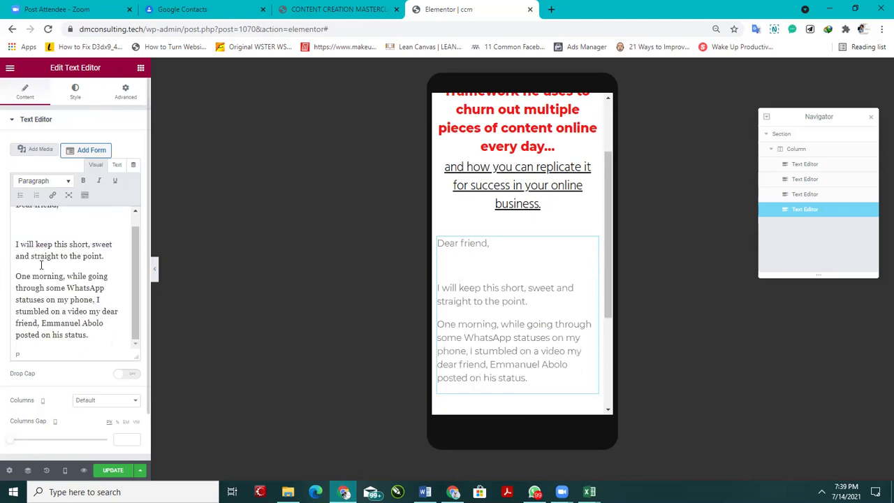
key(BackSpace)
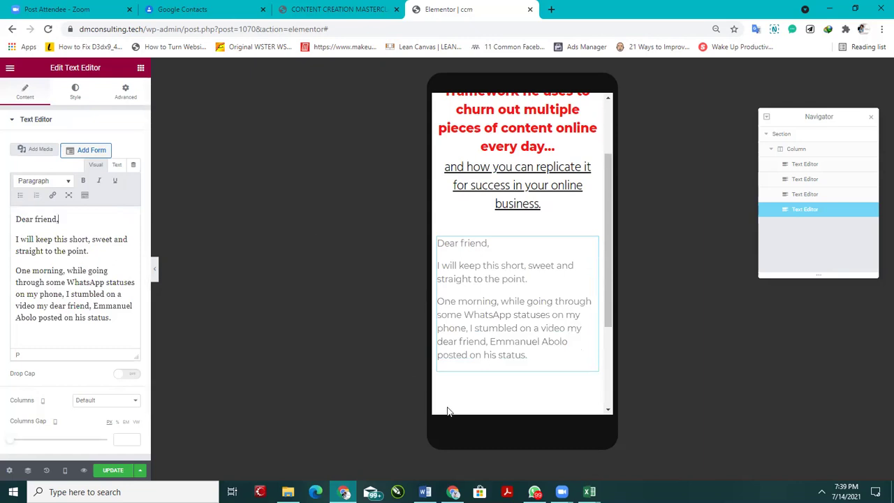
Step: Inspect the font details of the "One morning" paragraph on the Content Creation Masterclass reference page
click(360, 13)
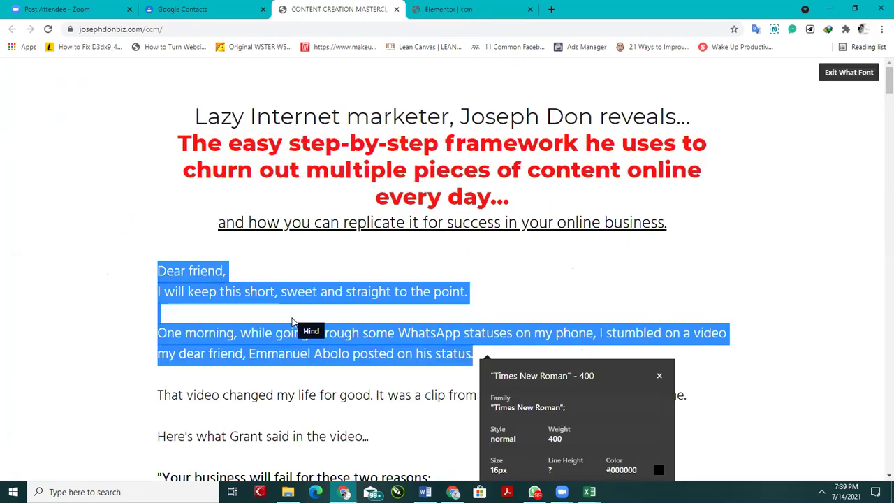
scroll(294, 322, down, 2)
click(276, 202)
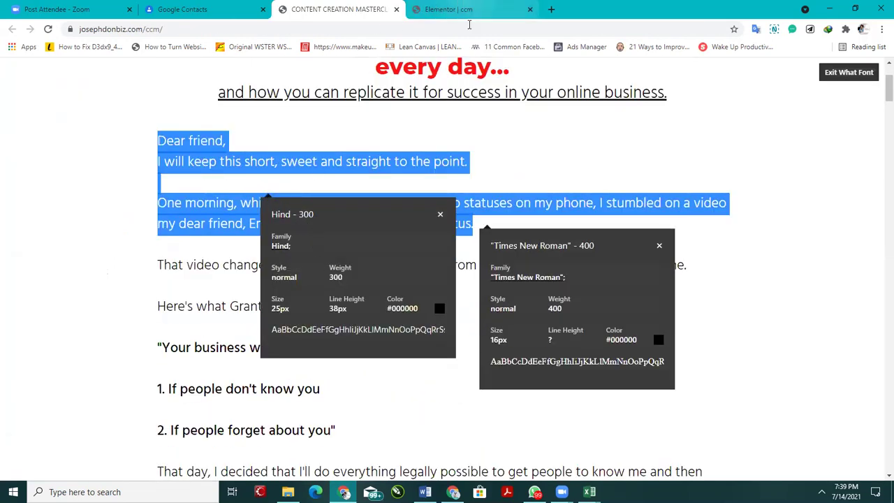
Step: Check the reference page's text color again and set the introduction widget's text color to black (#000000) in Elementor
click(454, 10)
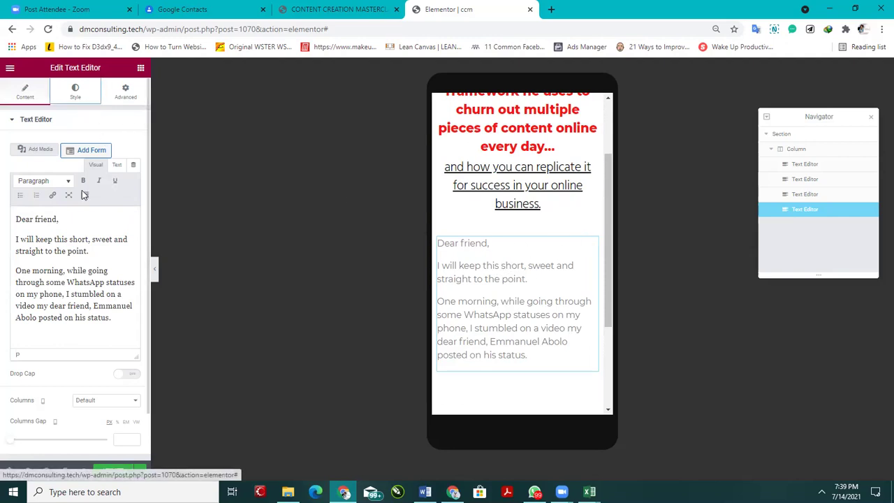
click(74, 92)
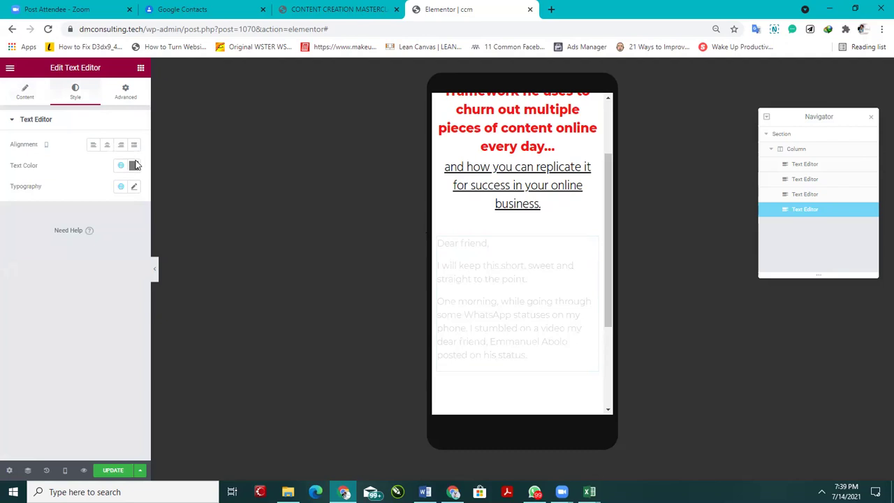
click(329, 9)
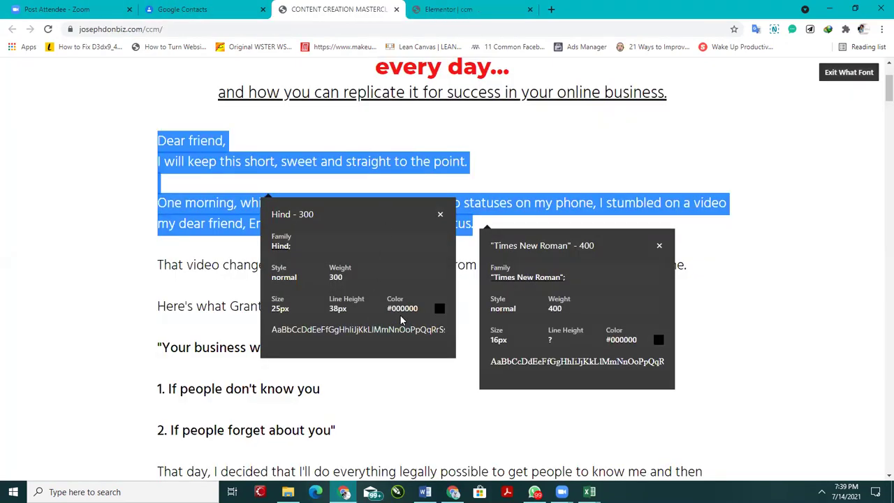
click(435, 9)
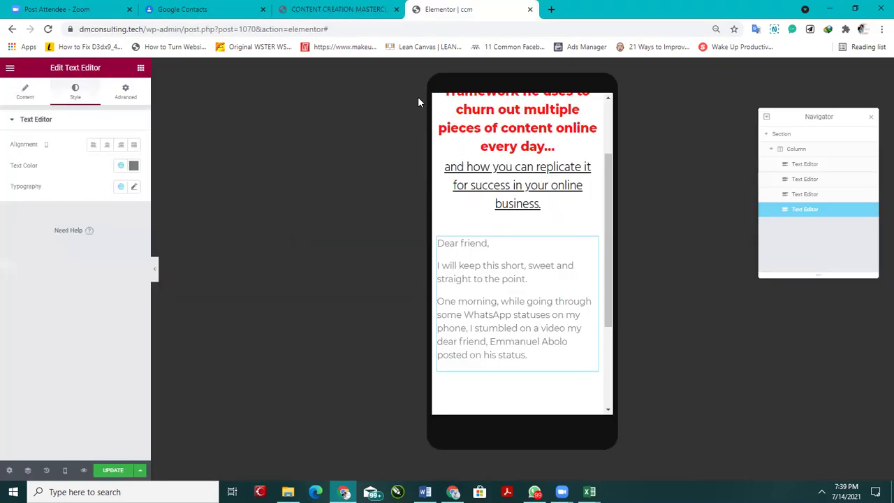
click(134, 165)
drag(54, 273, 58, 336)
click(89, 168)
Step: Set the introduction's typography to the Hind font family with weight 300 and a size of 25 px
click(133, 188)
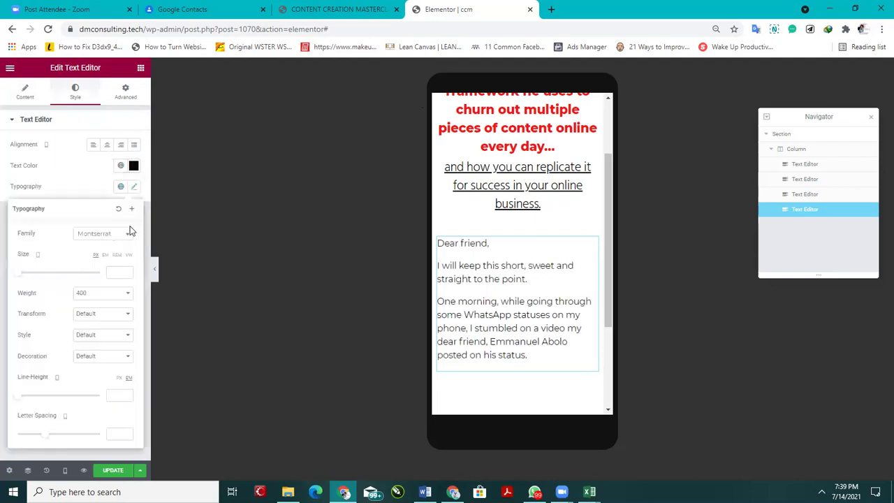
click(124, 234)
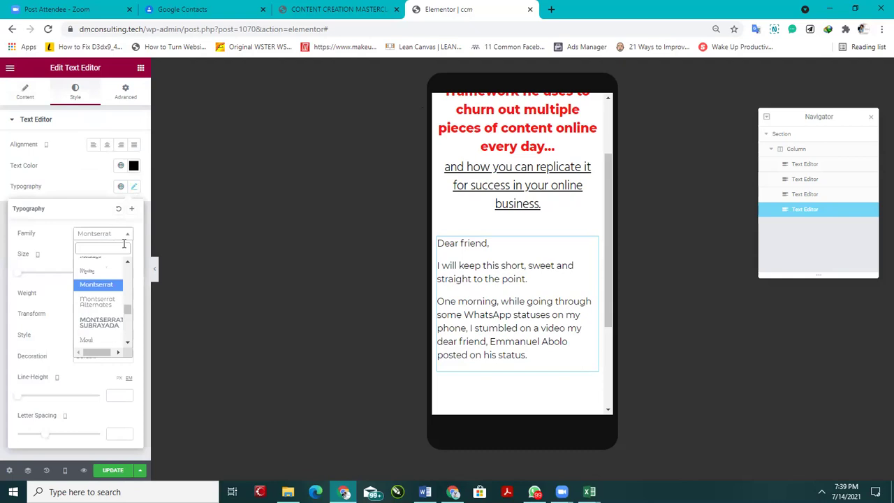
text(hind)
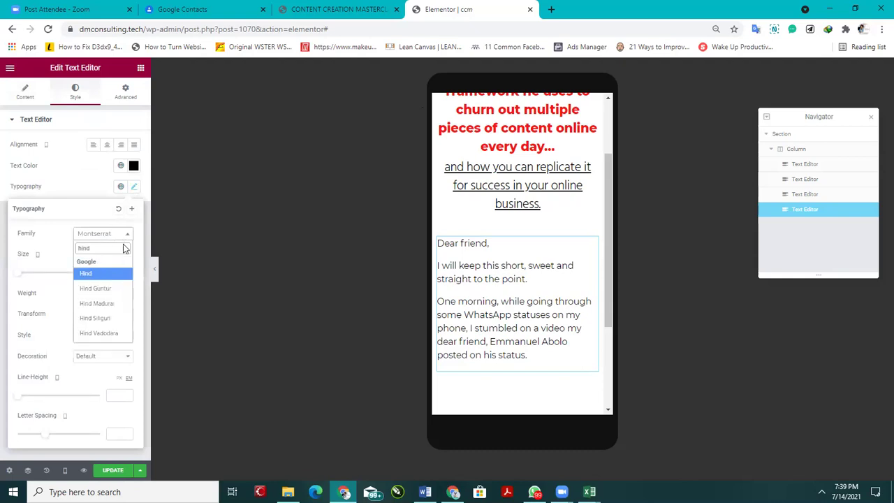
key(Return)
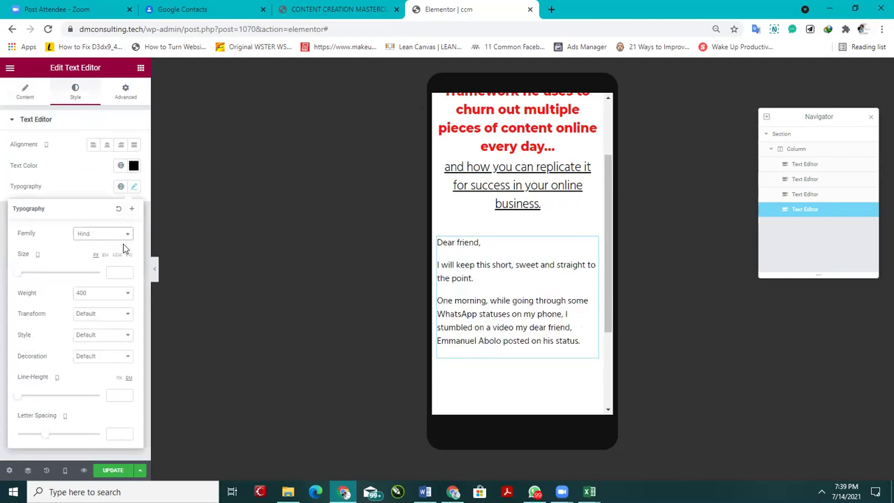
click(83, 296)
click(95, 320)
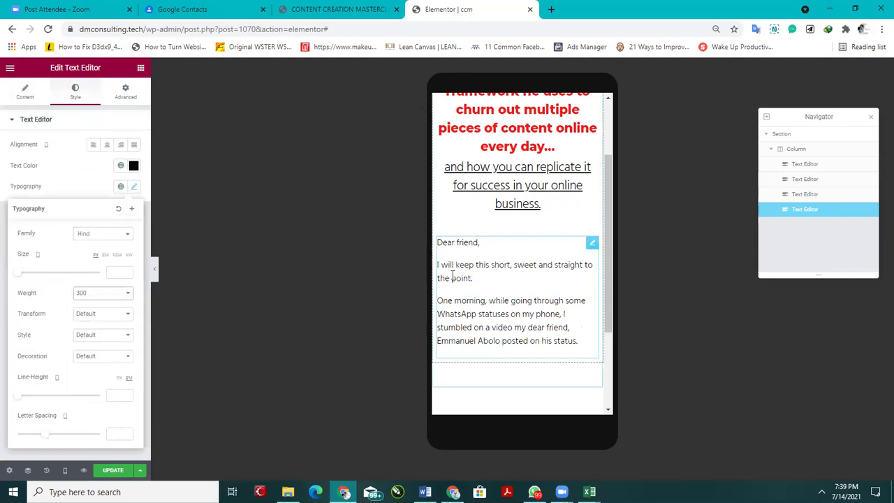
click(122, 272)
text(25)
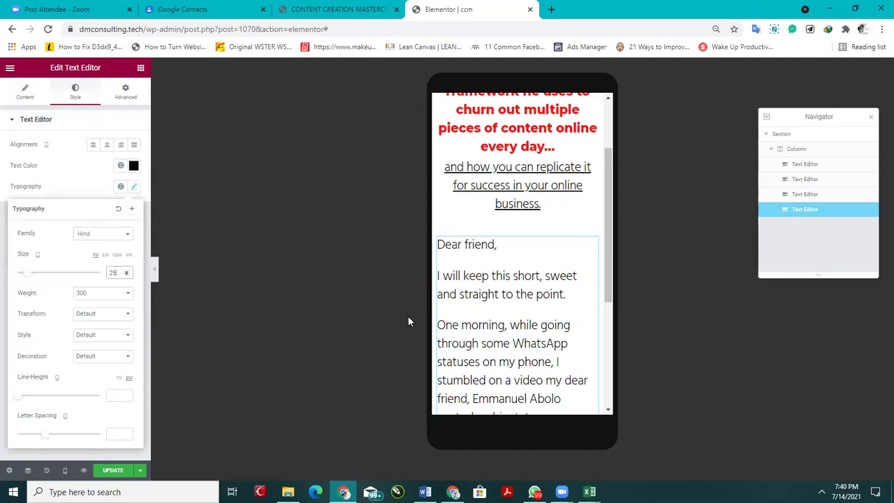
click(534, 492)
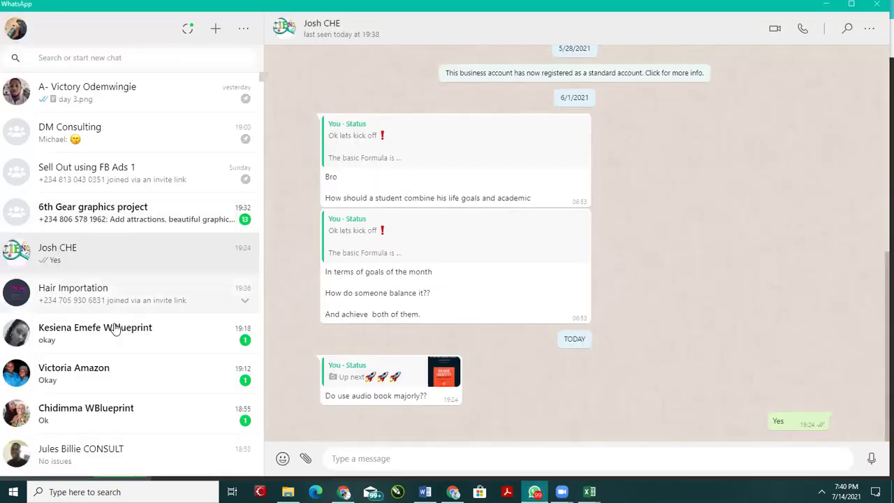
scroll(116, 330, down, 3)
scroll(108, 283, up, 3)
scroll(110, 281, down, 3)
scroll(110, 280, up, 3)
click(453, 492)
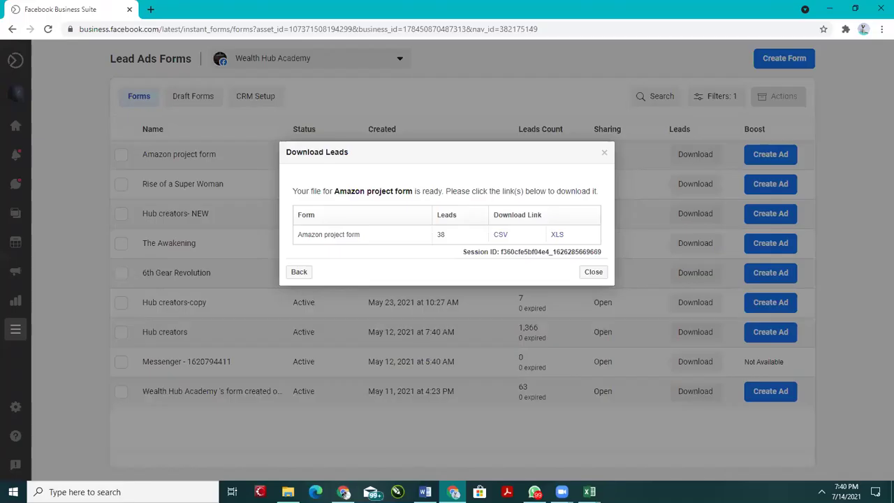
click(343, 492)
scroll(474, 172, up, 1)
scroll(474, 172, up, 1)
scroll(485, 206, down, 5)
scroll(487, 208, up, 5)
scroll(496, 224, down, 4)
scroll(508, 244, up, 5)
scroll(524, 335, down, 3)
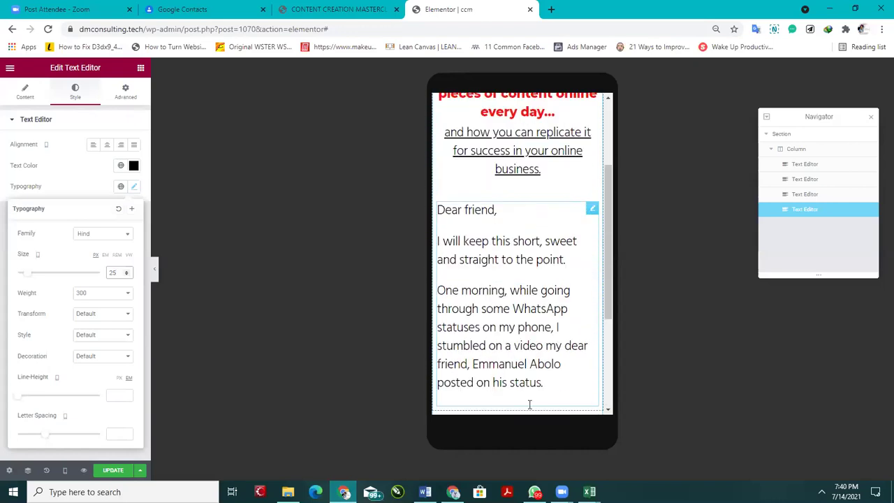
click(535, 491)
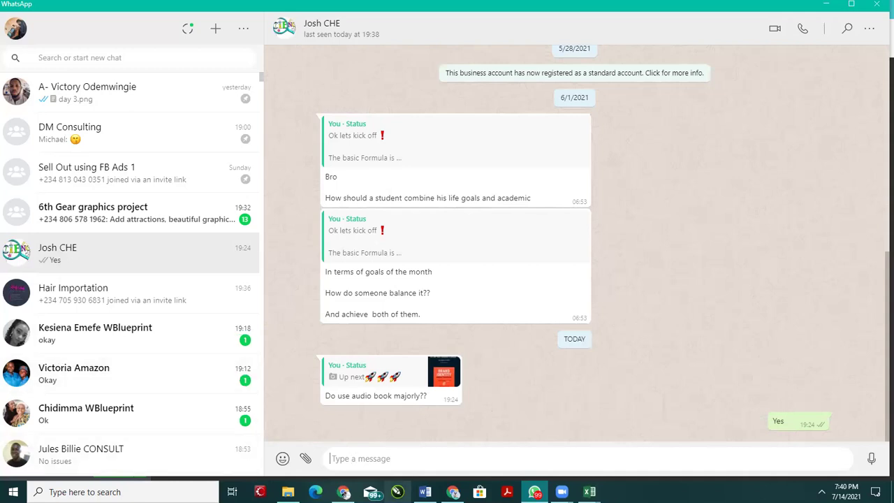
mouse_move(453, 492)
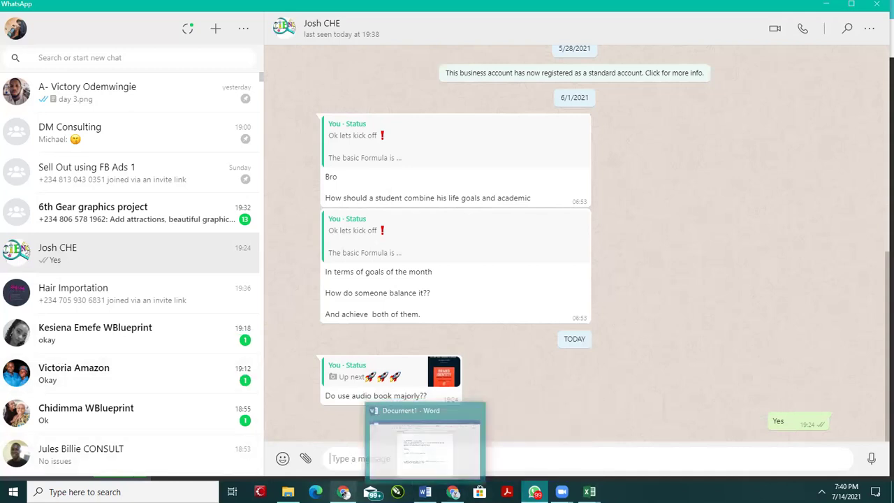
click(336, 435)
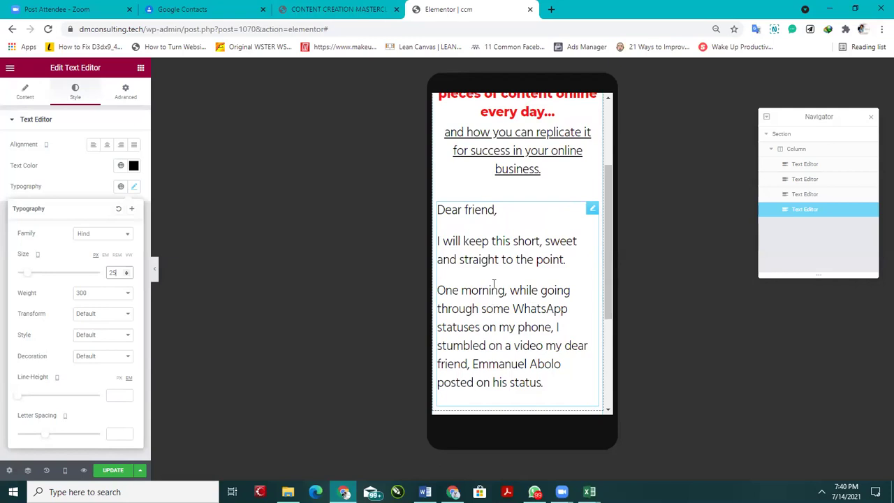
click(123, 166)
click(133, 168)
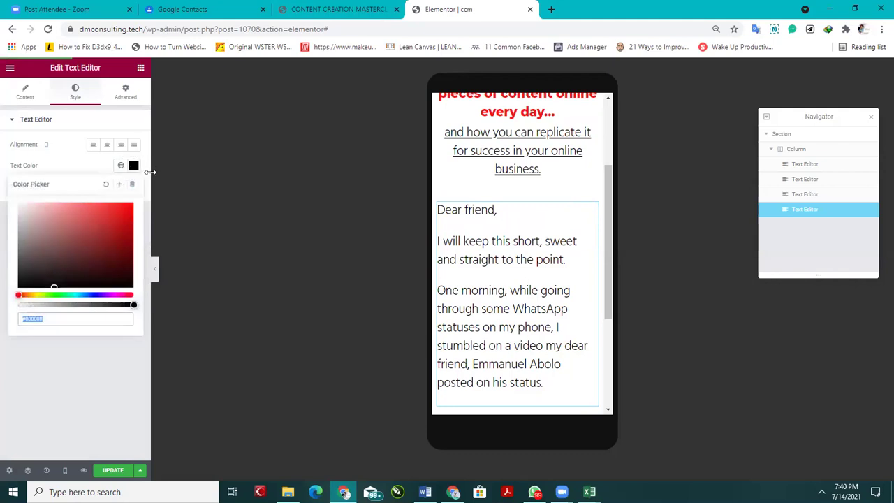
click(54, 155)
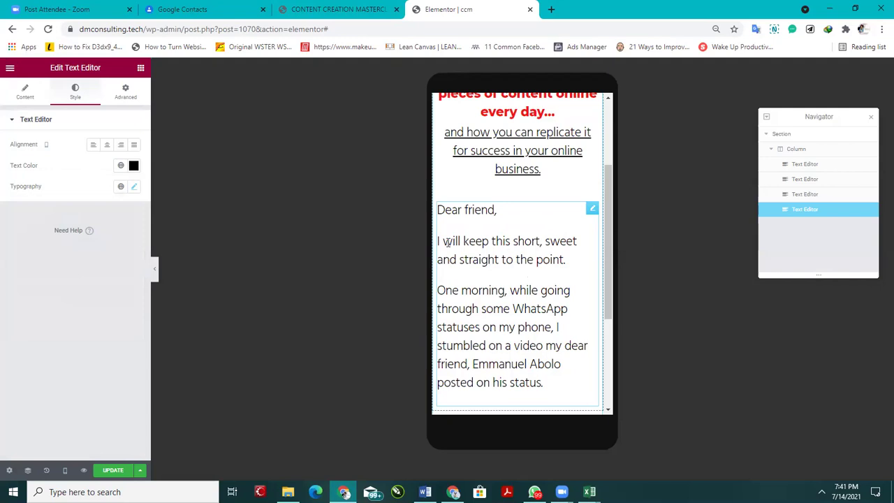
Step: Open the introduction widget's Advanced settings and examine the spacing around its text in the mobile preview
click(125, 93)
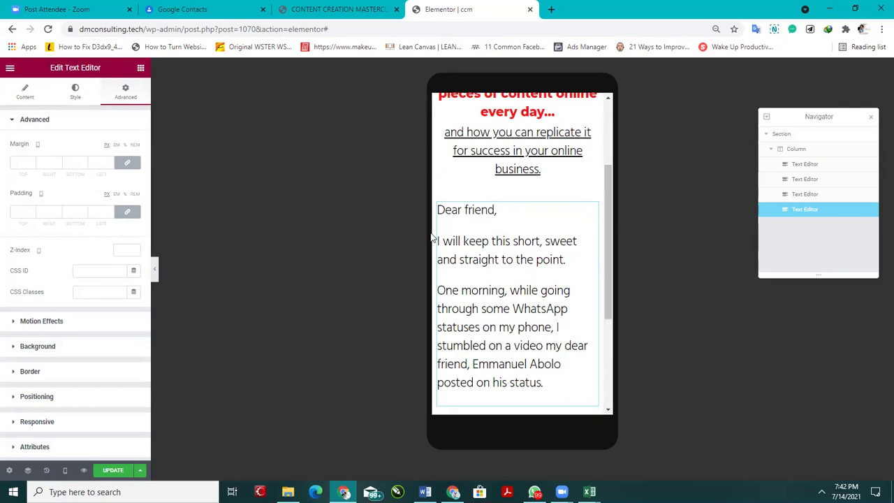
scroll(567, 291, up, 2)
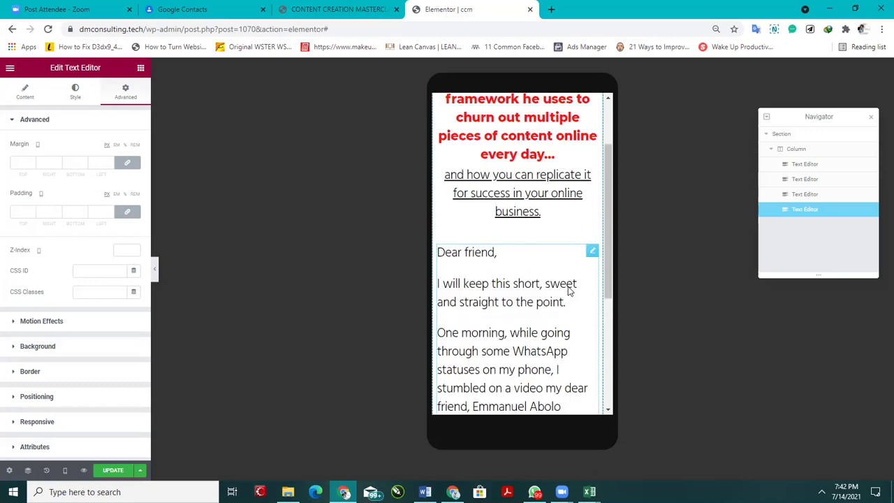
scroll(566, 294, down, 1)
scroll(566, 294, down, 3)
scroll(482, 184, up, 4)
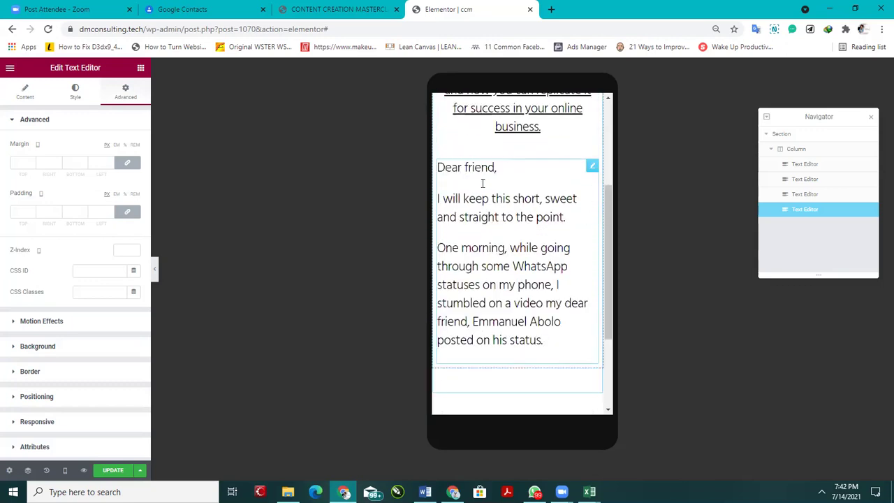
scroll(578, 376, down, 5)
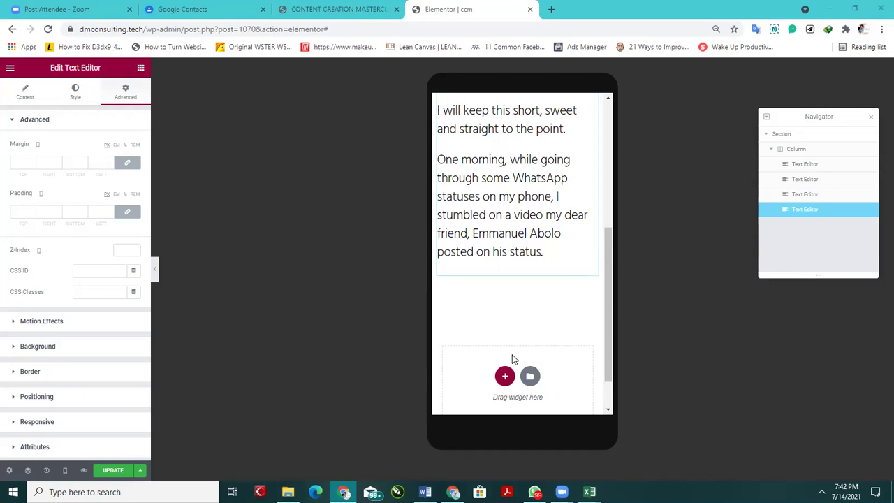
scroll(511, 252, up, 2)
scroll(511, 252, down, 2)
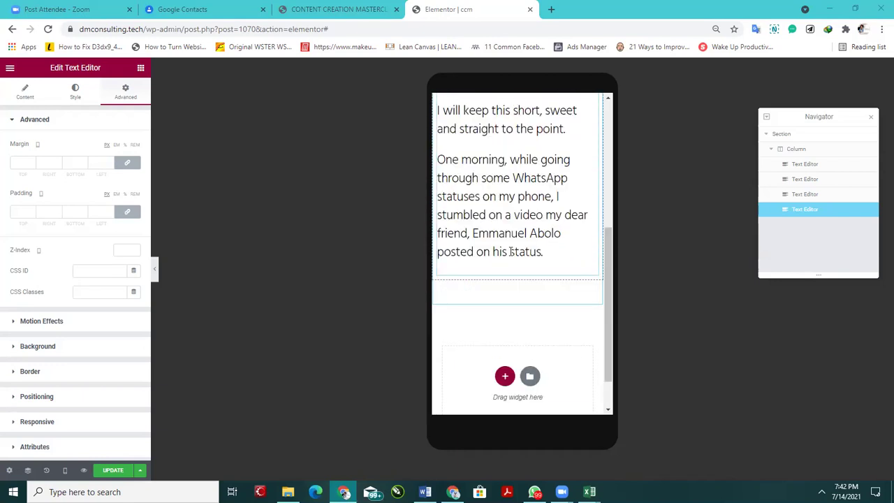
scroll(511, 252, up, 3)
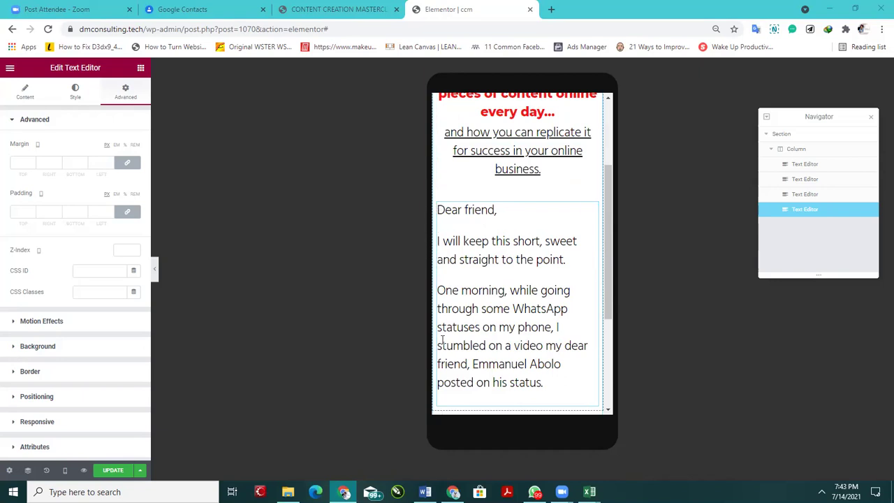
scroll(494, 318, down, 3)
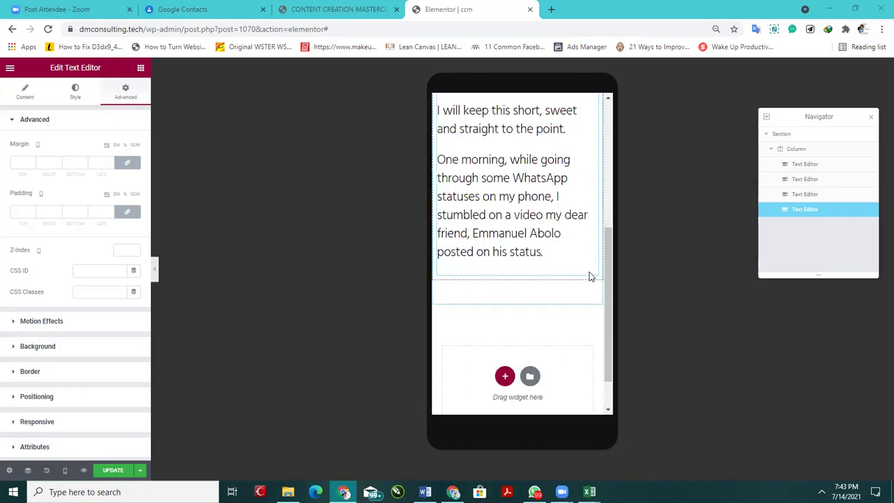
scroll(590, 277, up, 3)
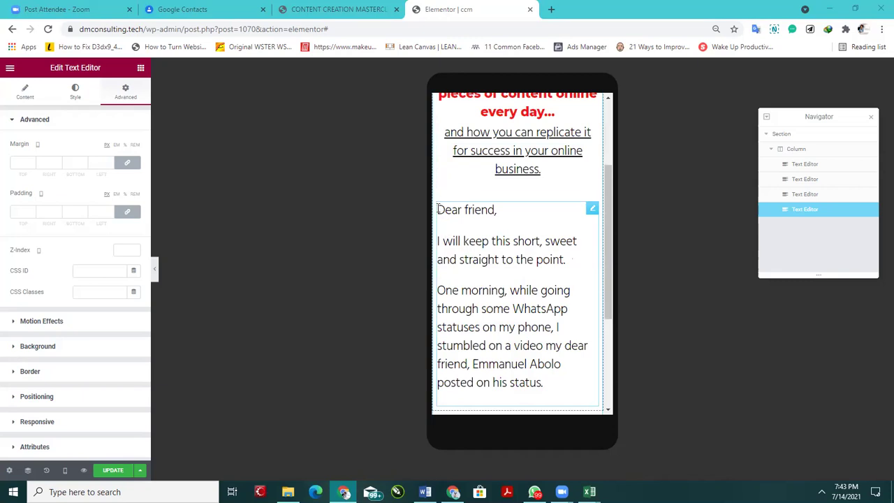
scroll(438, 210, down, 3)
scroll(440, 174, up, 2)
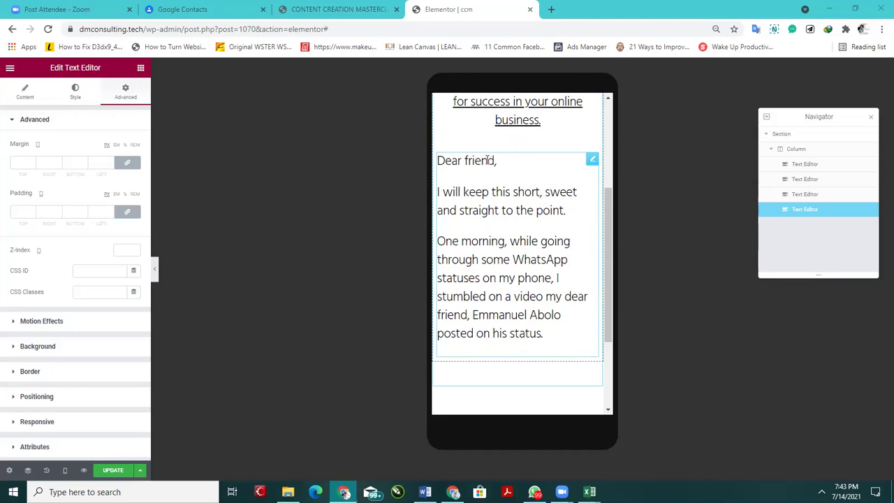
scroll(488, 160, up, 1)
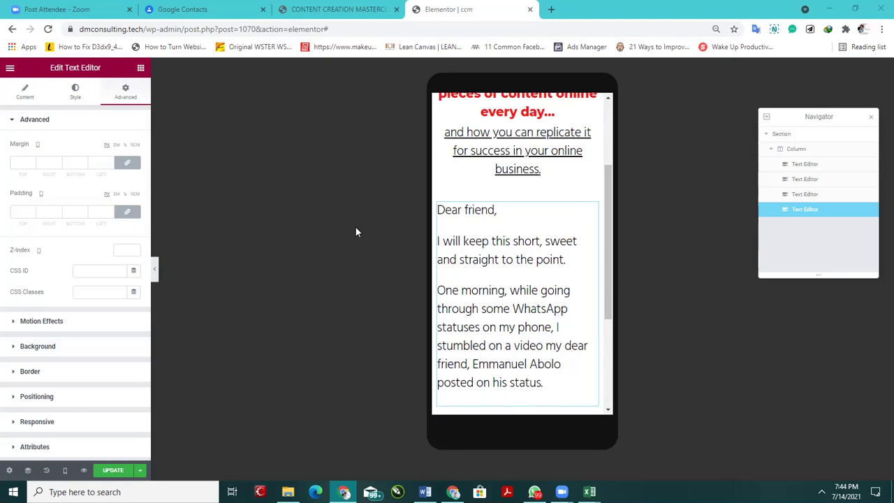
Step: Try a linked padding of 20 px on all four sides of the introduction widget, and reset it to 0
click(127, 211)
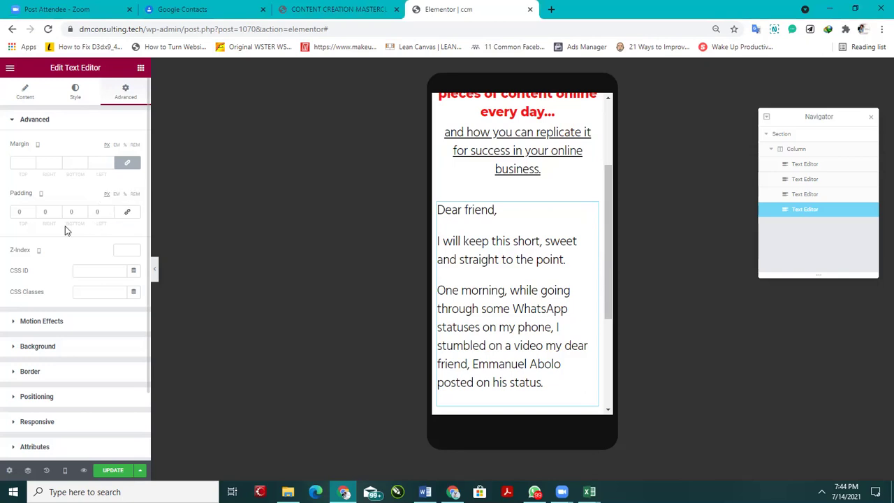
click(128, 216)
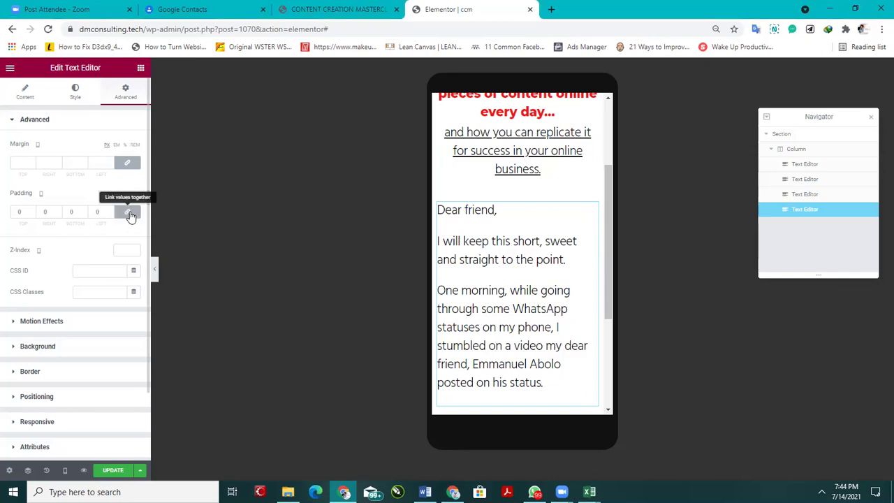
click(130, 215)
click(130, 216)
click(18, 211)
text(20)
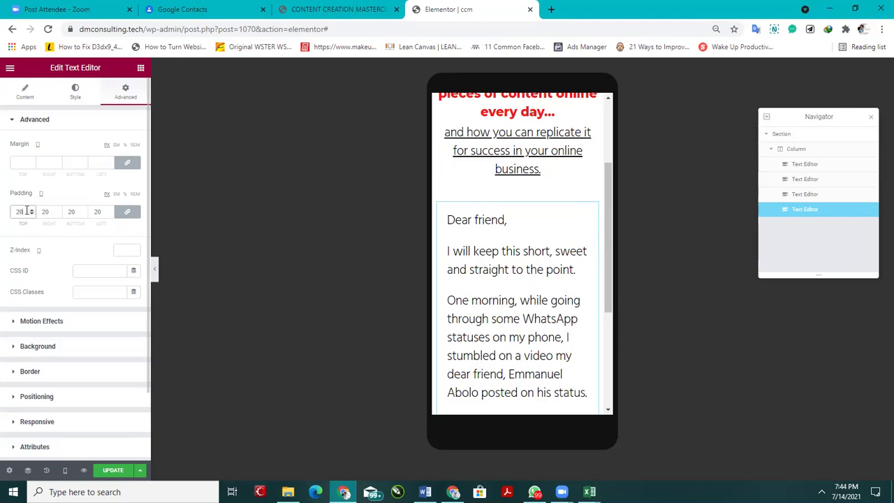
key(BackSpace)
key(BackSpace)
text(0)
Step: Unlink the introduction widget's padding values and set the left padding to 20 px and the right padding to 10 px
click(123, 211)
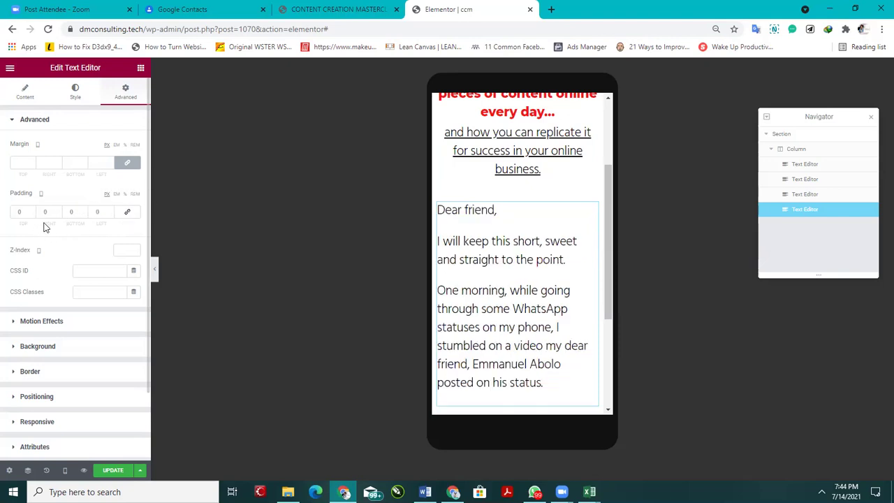
click(99, 213)
text(20)
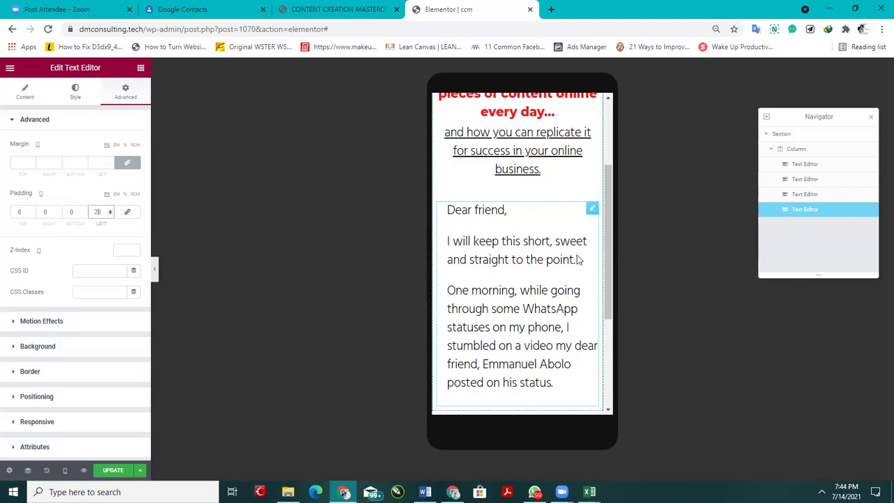
click(45, 213)
text(10)
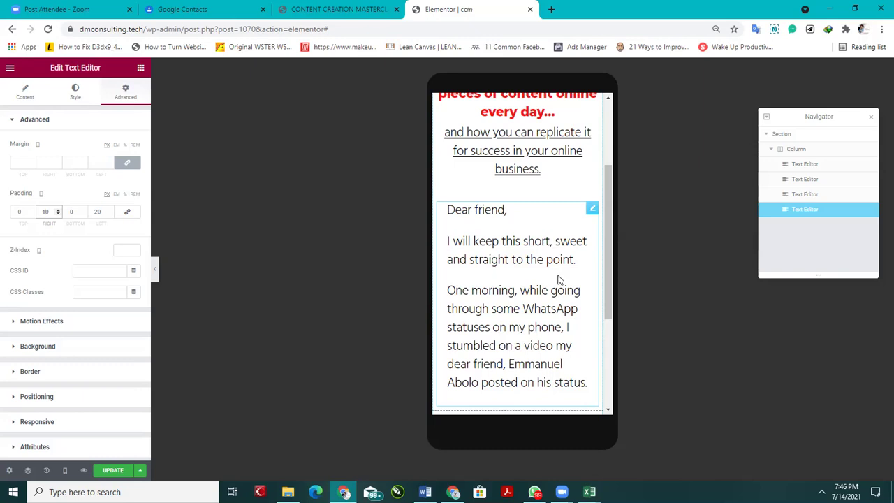
Step: Review the padded introduction in the mobile preview and compare it with the Content Creation Masterclass reference page
scroll(505, 240, up, 2)
scroll(525, 275, down, 4)
scroll(524, 239, up, 2)
scroll(524, 240, up, 2)
scroll(524, 244, down, 2)
click(369, 8)
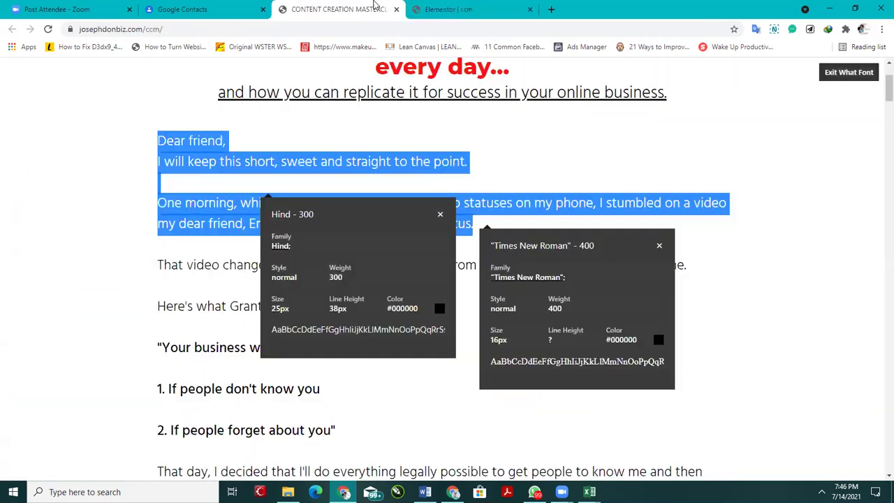
click(451, 9)
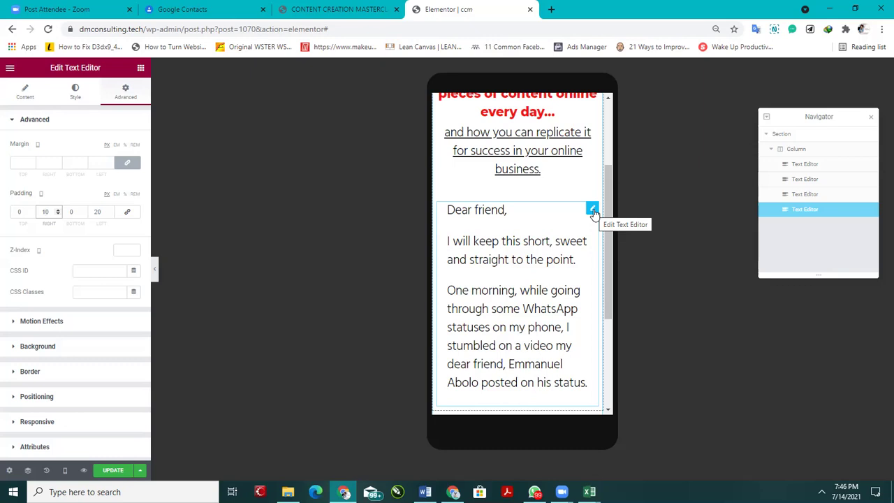
click(821, 492)
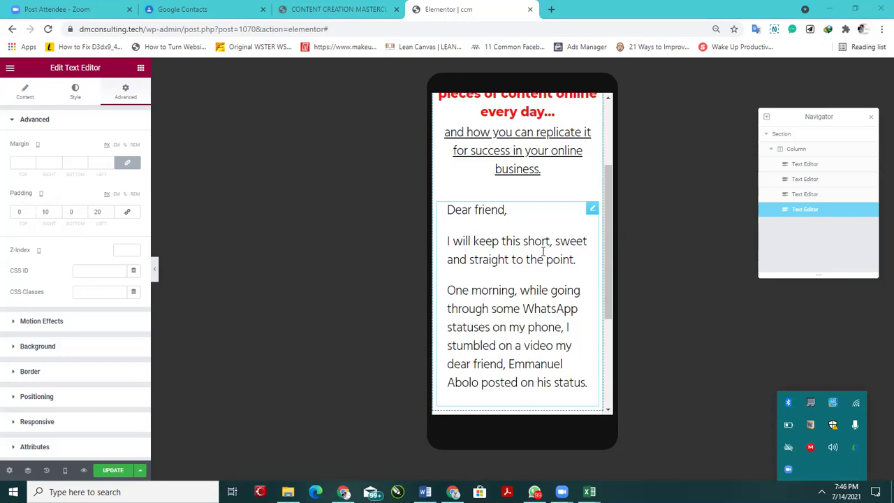
scroll(519, 260, down, 3)
scroll(517, 261, up, 5)
scroll(515, 268, down, 3)
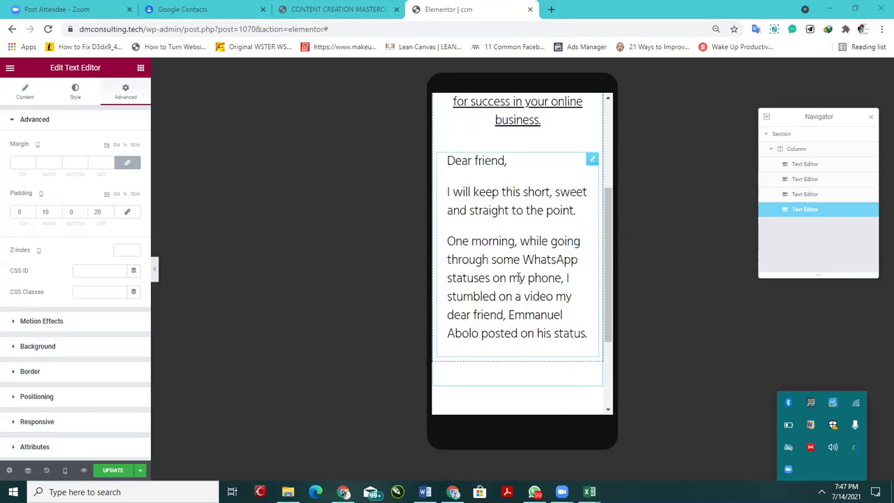
scroll(524, 276, down, 2)
scroll(527, 282, up, 4)
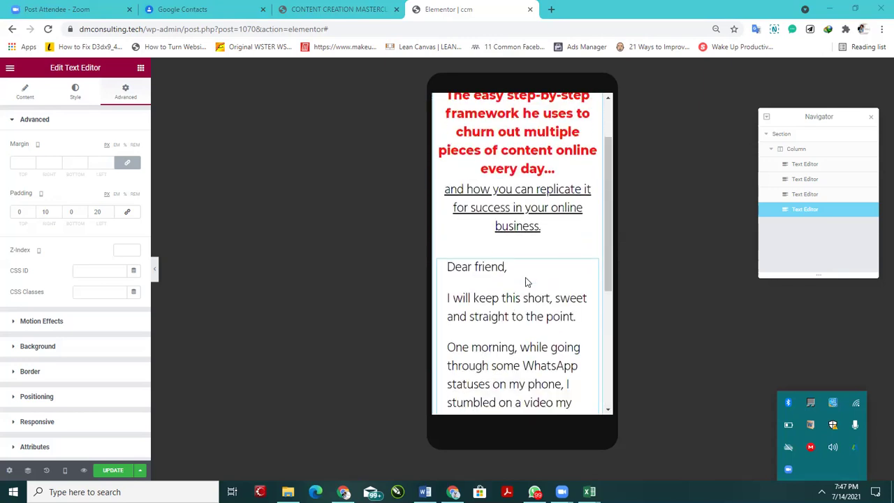
scroll(528, 281, down, 2)
scroll(491, 252, up, 1)
scroll(491, 251, up, 1)
scroll(494, 279, down, 2)
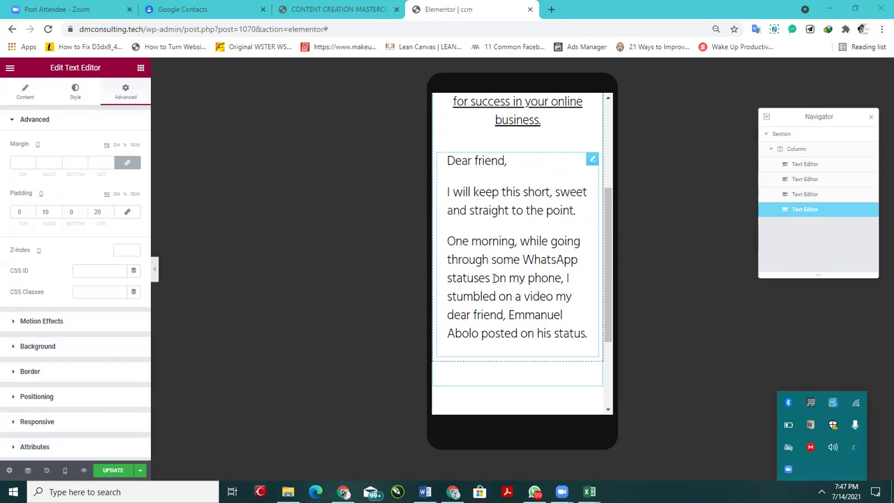
Step: Copy the quote about the two reasons a business will fail from the reference page into the Word document, below the "One morning" paragraph
click(338, 9)
scroll(158, 279, down, 2)
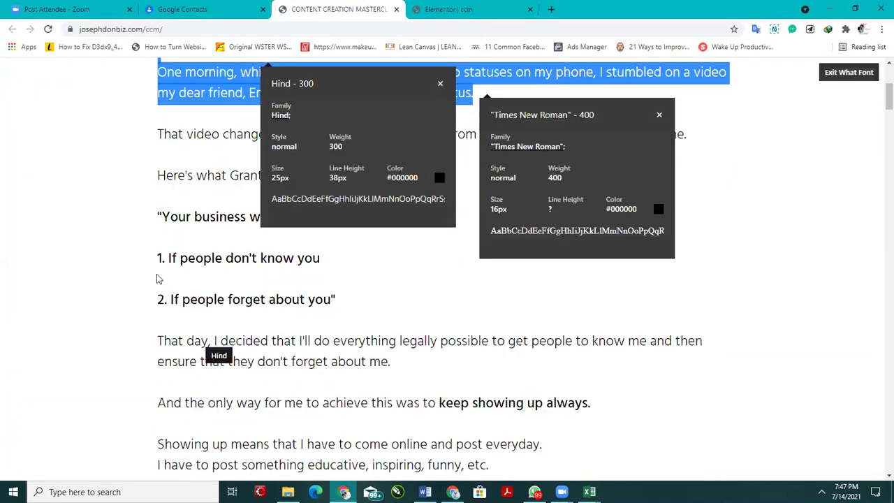
drag(158, 215, 352, 314)
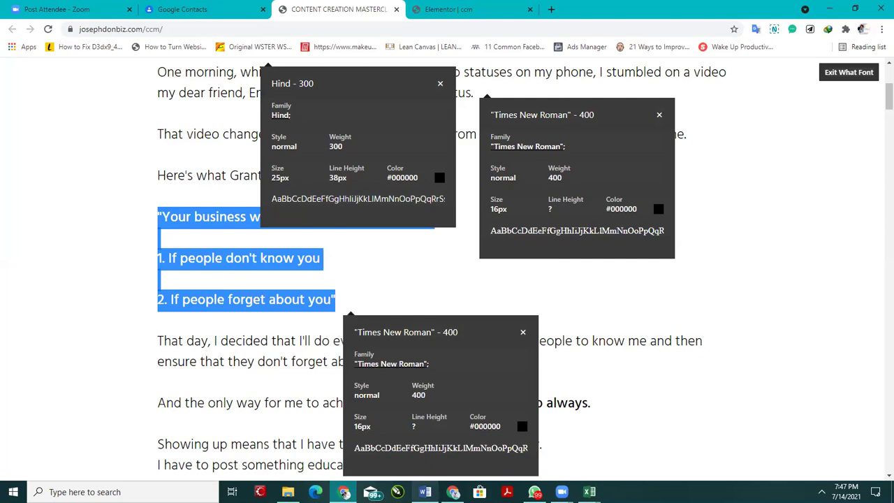
click(425, 492)
click(456, 348)
key(Return)
text("Your business will fail for these two reasons:  1. If people don't know you  2. If people forget about you")
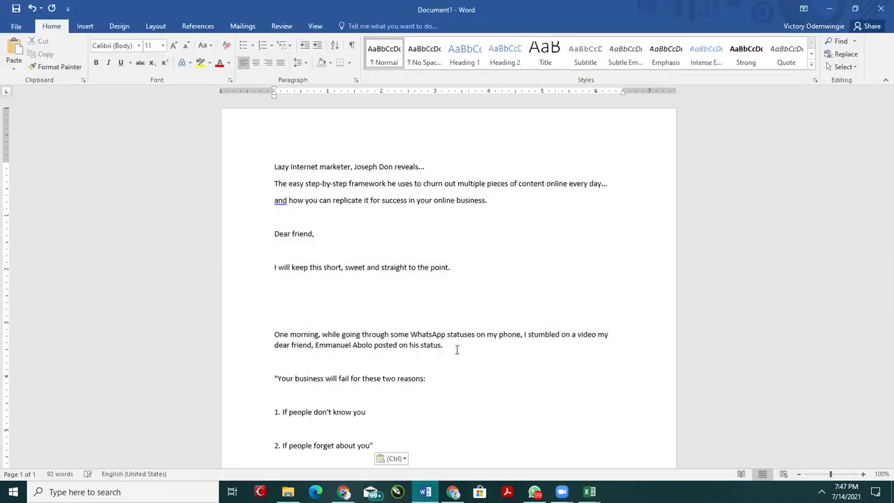
Step: Remove the numbers "1." and "2." from the start of the two "If people" lines in the Word document
scroll(457, 350, down, 2)
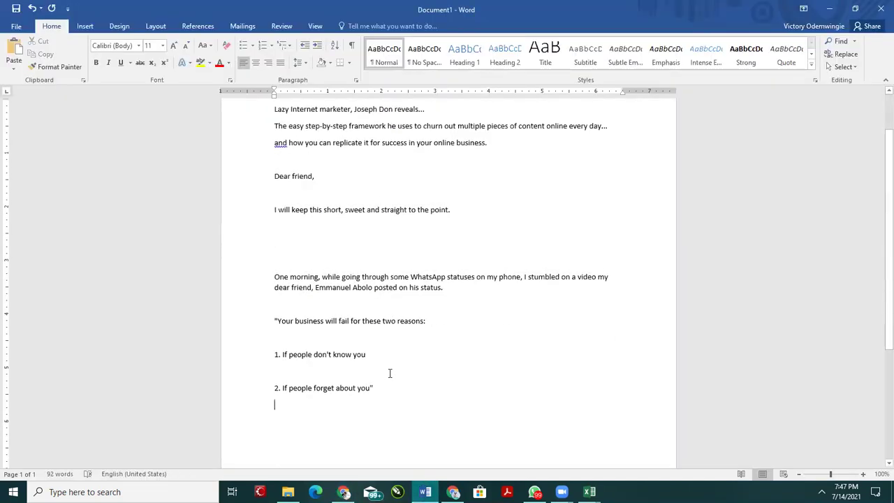
click(278, 351)
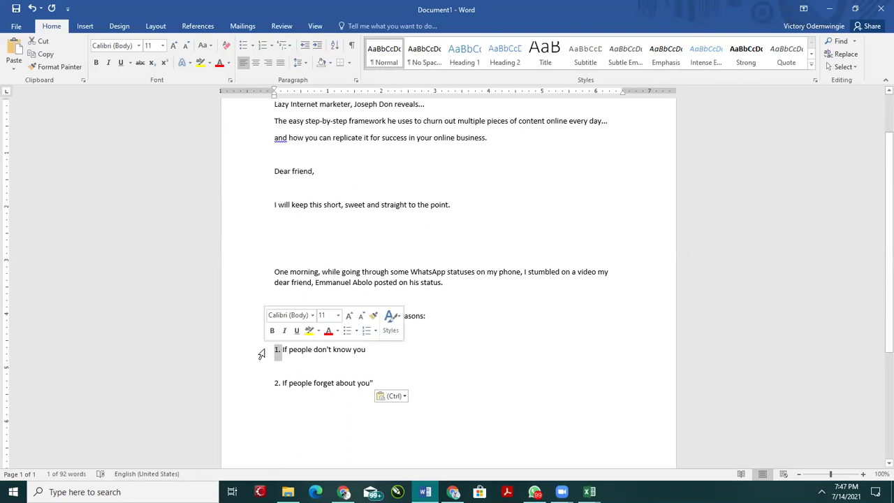
key(BackSpace)
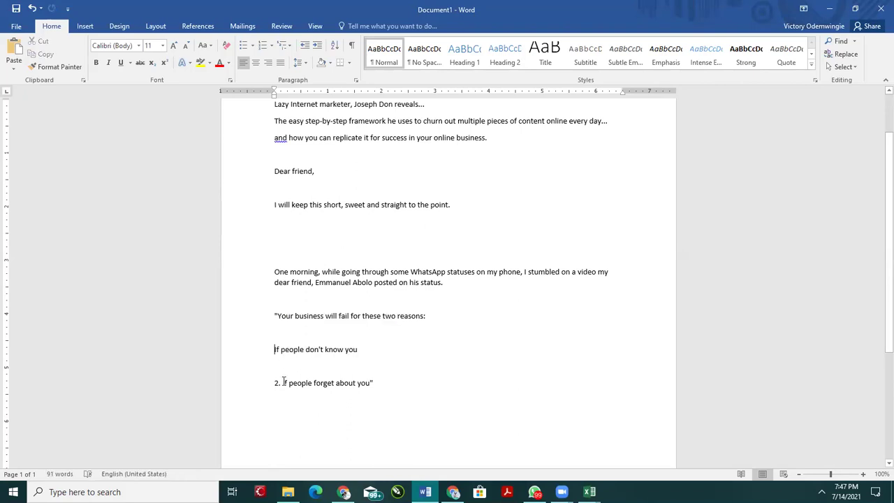
click(277, 383)
key(BackSpace)
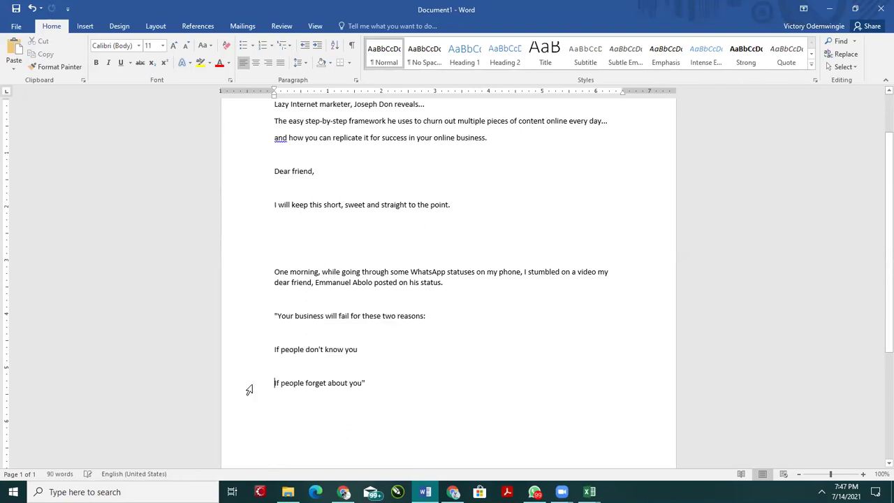
Step: Copy the quote from "Your business will fail" through "If people forget about you" and switch back to the Elementor page
drag(274, 315, 365, 385)
key(super+c)
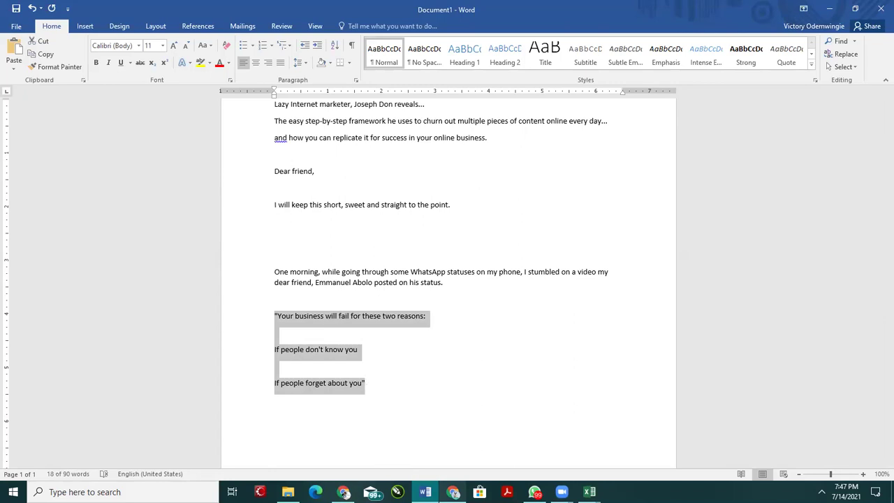
click(454, 492)
click(454, 9)
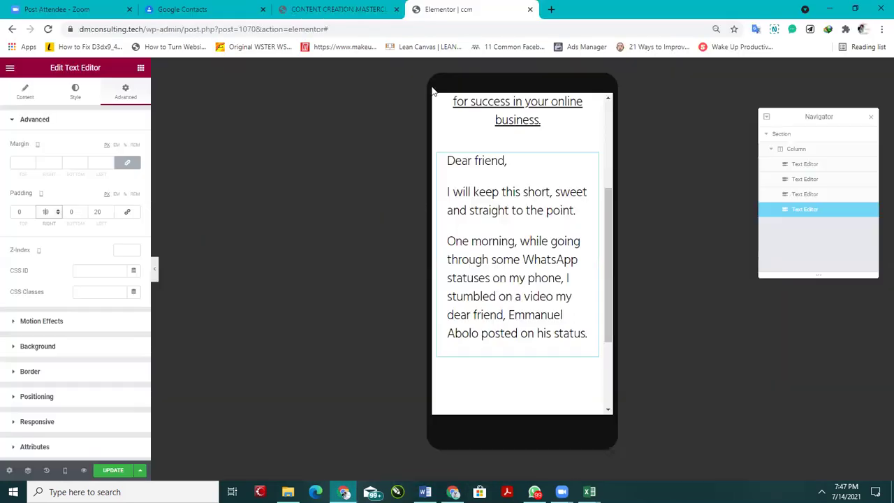
Step: Duplicate the "Dear friend" introduction text widget on the Elementor page
scroll(501, 310, down, 2)
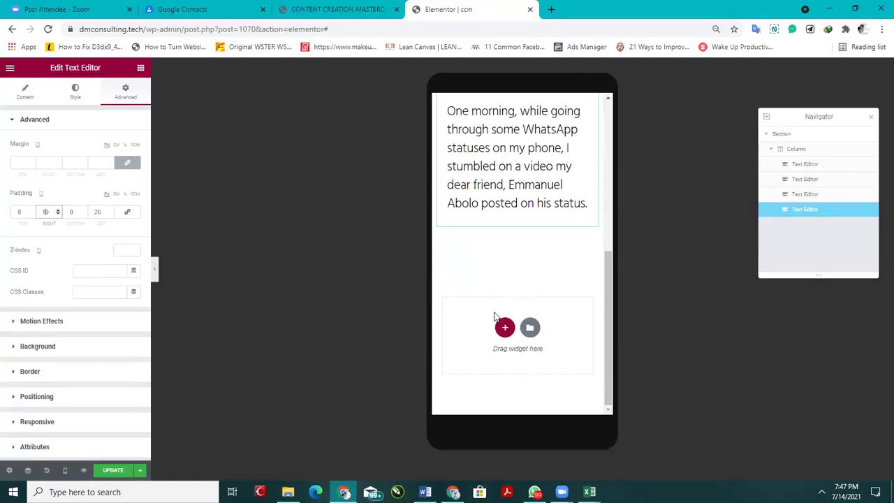
scroll(447, 209, up, 2)
click(139, 68)
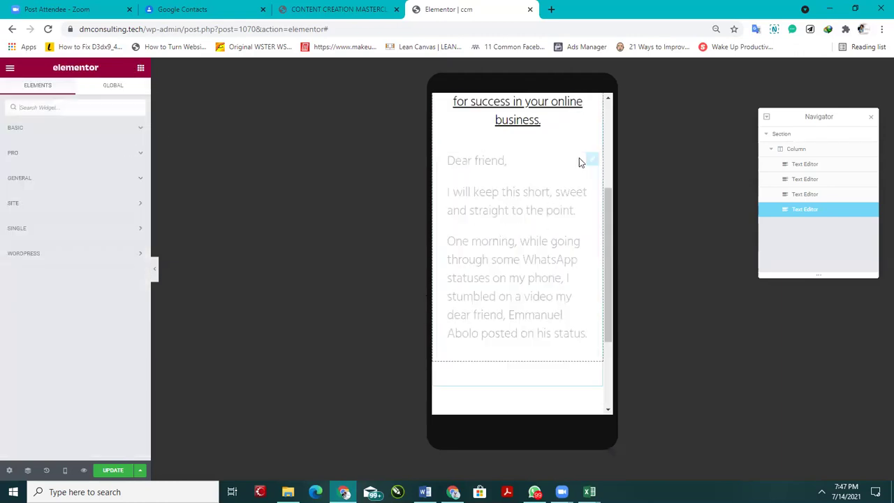
right_click(592, 160)
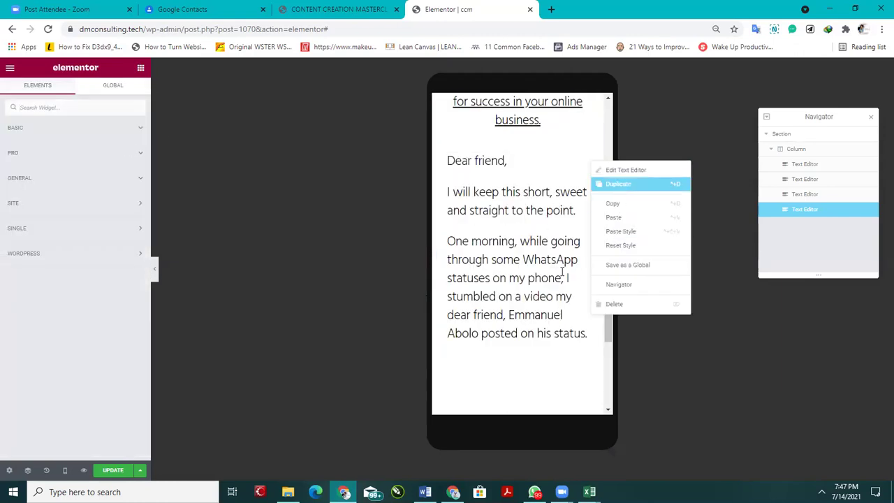
click(618, 184)
Step: Replace the duplicated widget's text with the copied quote about the two reasons and remove the blank lines between its paragraphs
drag(109, 321, 14, 219)
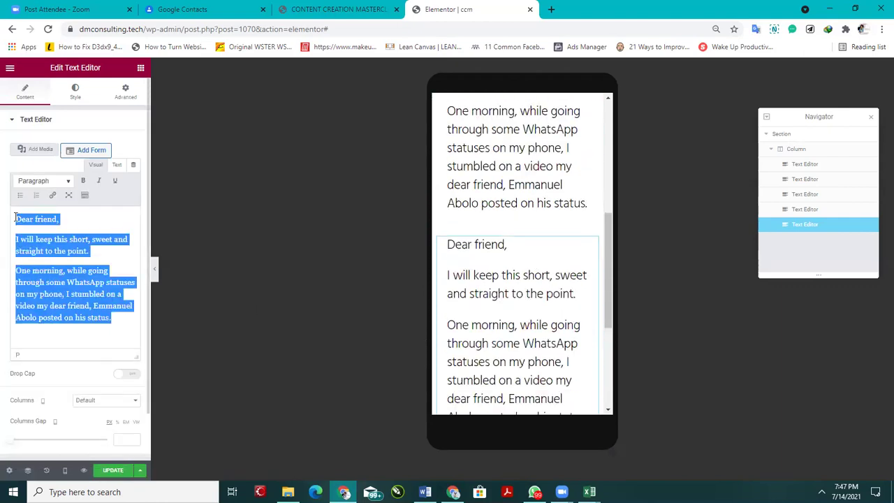
key(super+v)
click(137, 328)
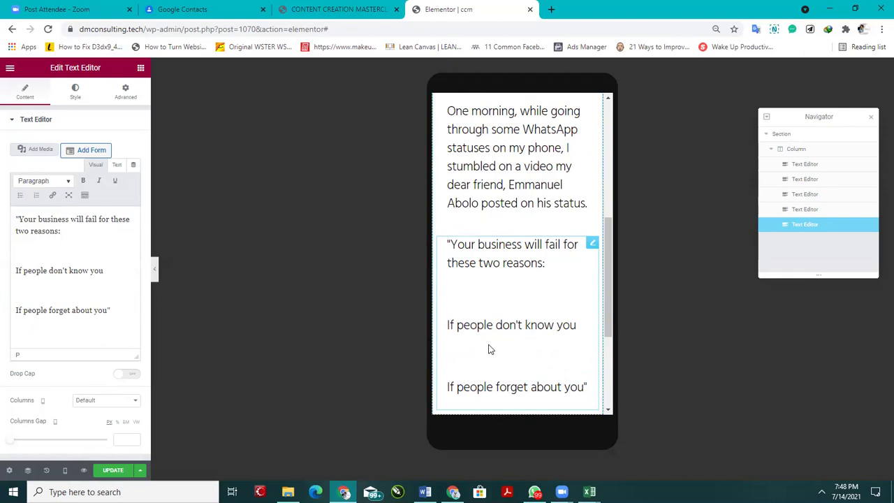
click(16, 251)
key(BackSpace)
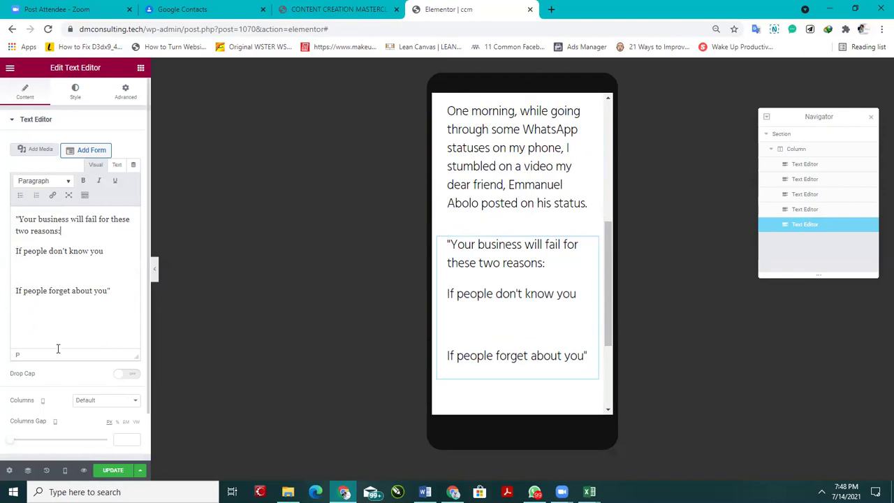
click(19, 272)
key(BackSpace)
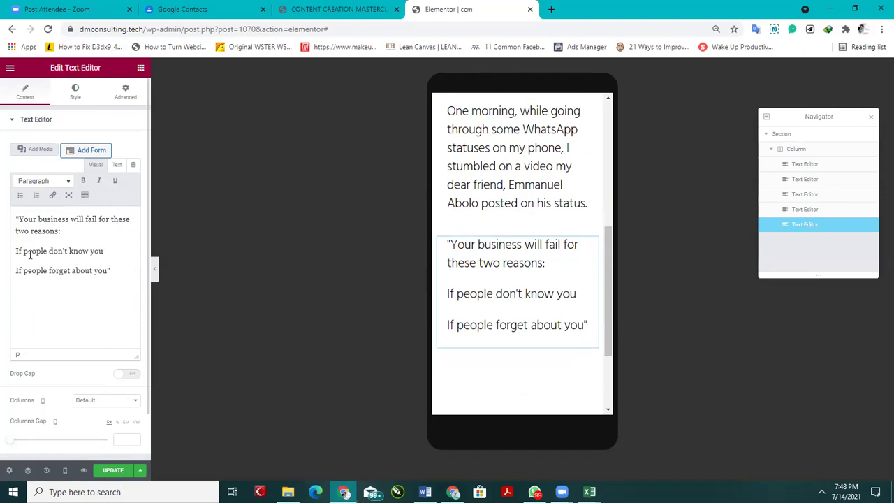
Step: Format the two "If people" lines of the quote as a numbered list
click(110, 271)
drag(110, 271, 13, 246)
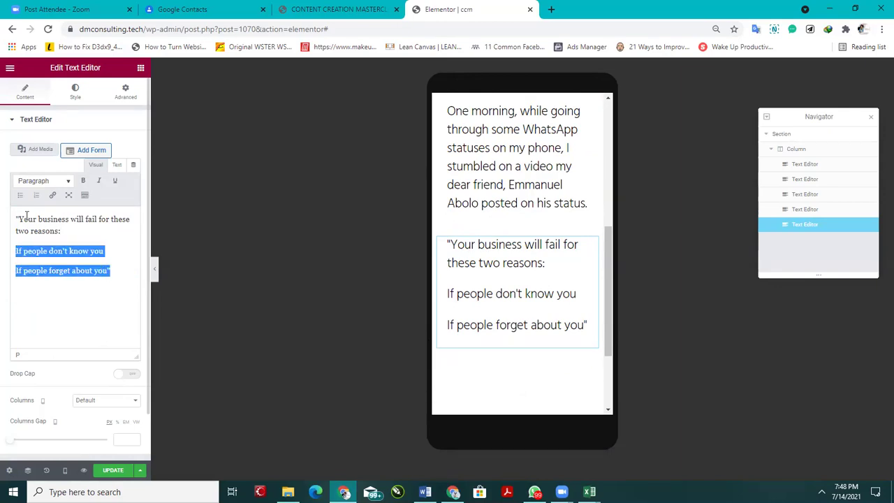
click(20, 195)
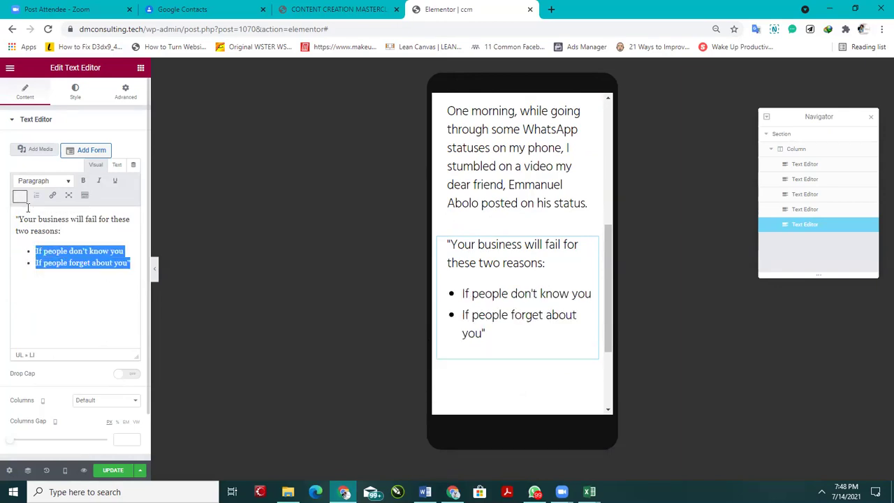
click(35, 198)
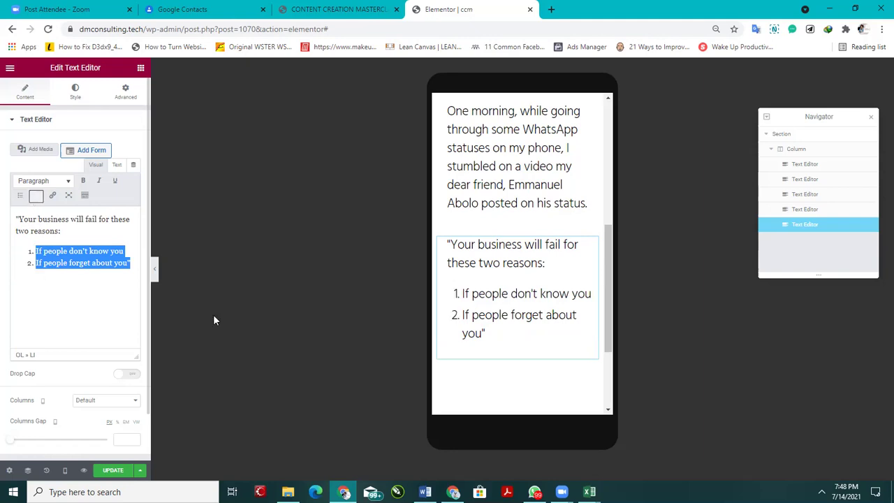
Step: Try the Bold font weight on the quote text widget, and settle on a weight of 500
click(27, 92)
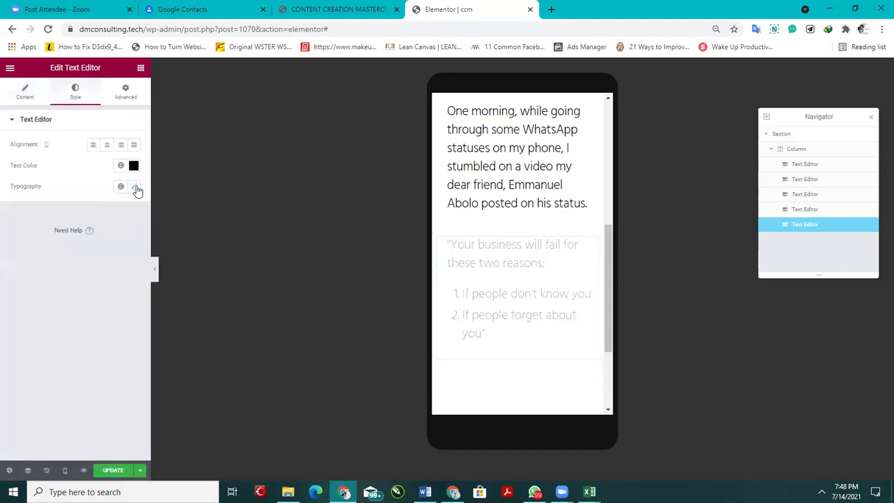
click(134, 186)
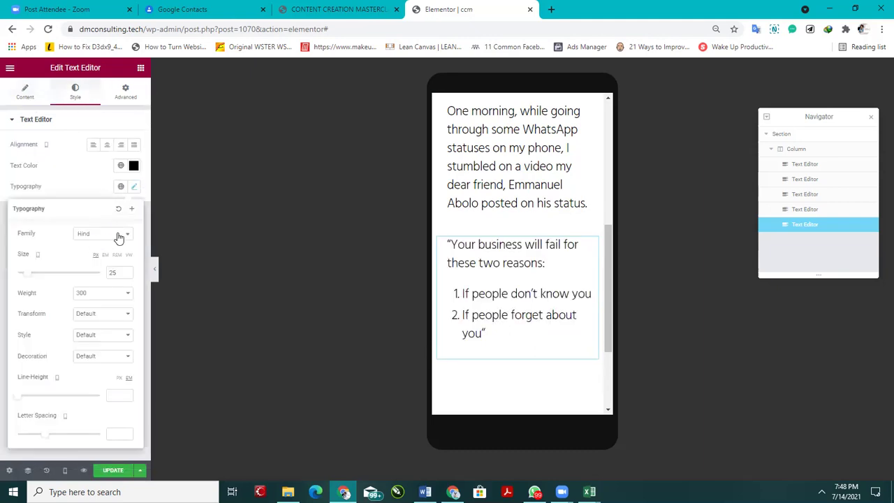
click(119, 238)
click(119, 238)
click(84, 295)
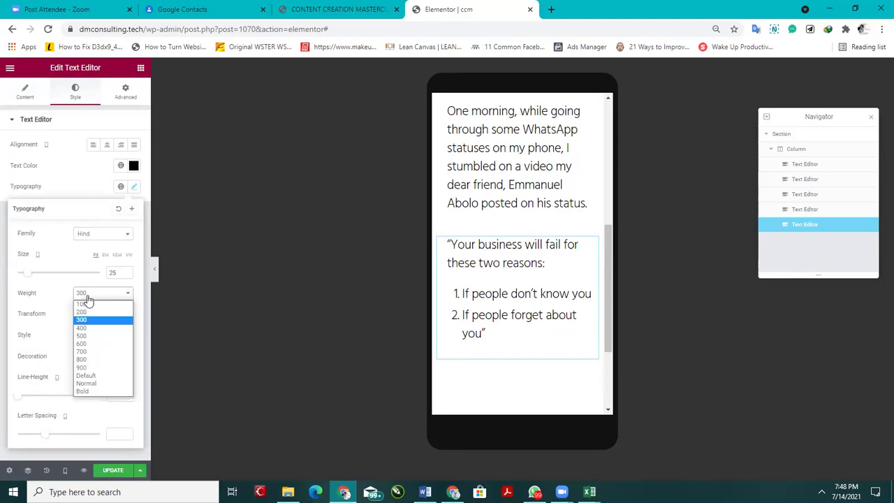
click(88, 392)
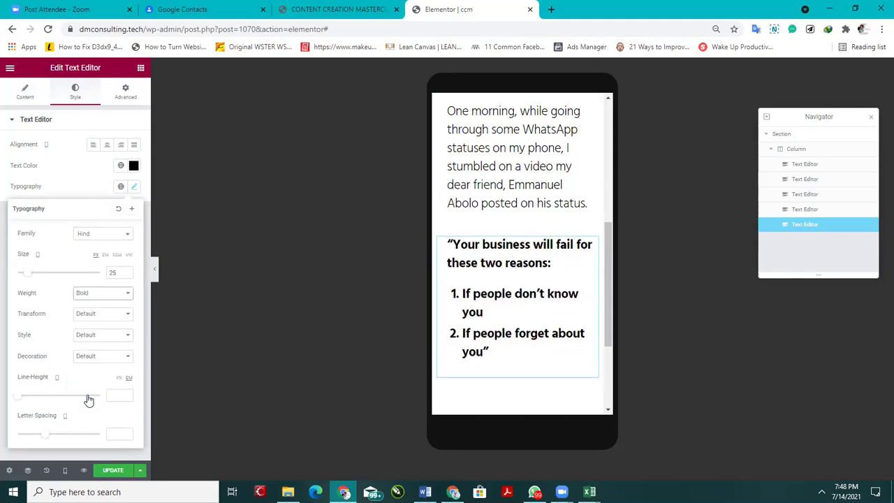
click(105, 296)
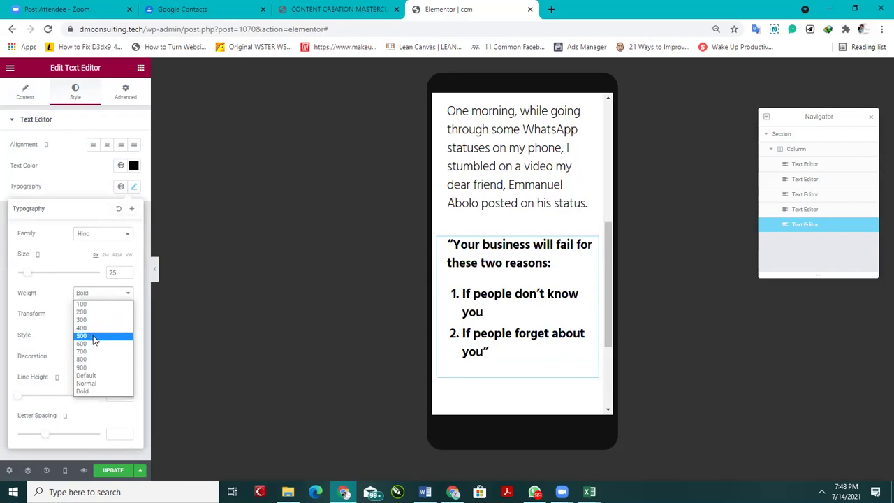
click(95, 339)
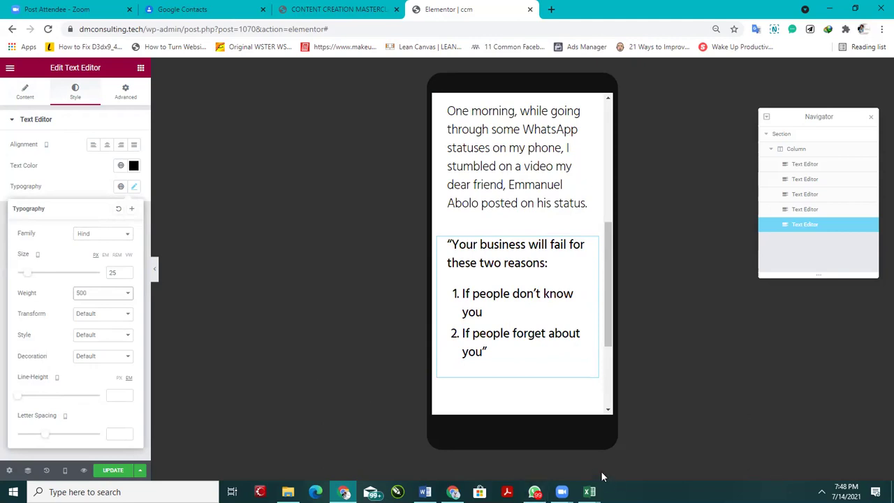
Step: Switch to the Facebook Business Suite window, dismiss the Download Leads dialog and open Ads Manager in a new tab
click(453, 492)
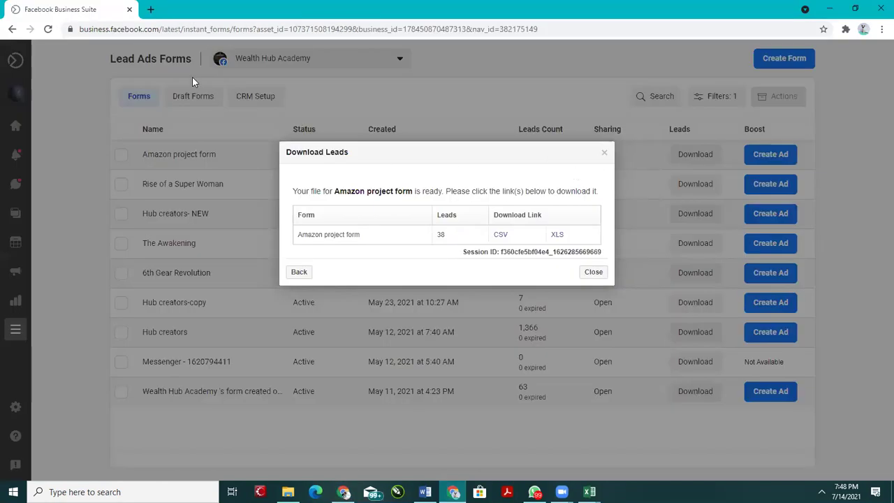
click(605, 153)
click(149, 9)
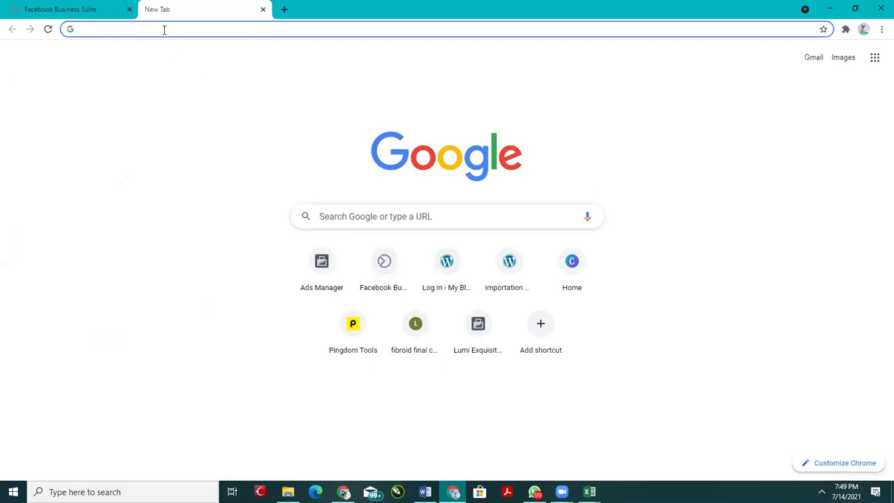
click(329, 267)
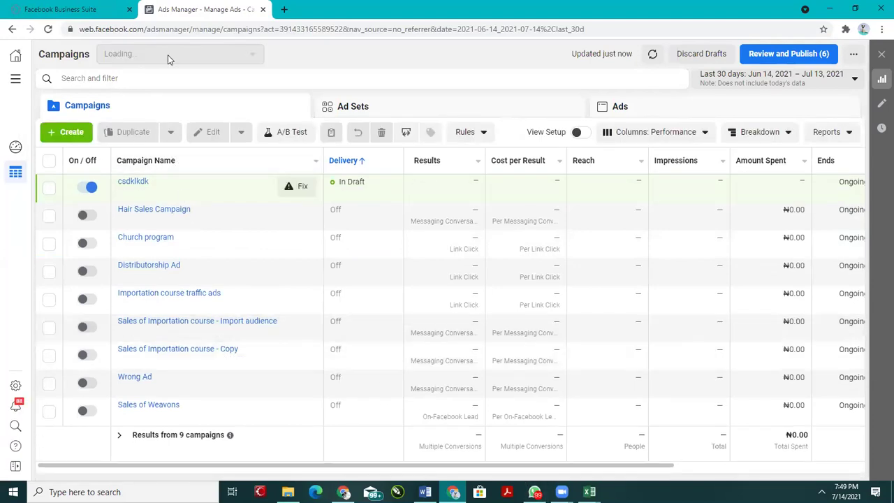
Step: Open the Lumi's Exquisites and VictoryDM ad accounts from Ads Manager, each in its own browser tab
click(168, 54)
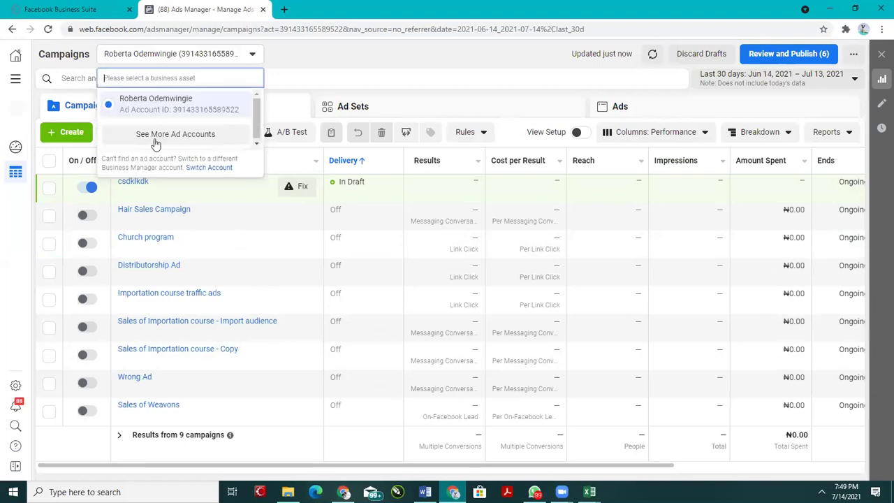
right_click(146, 175)
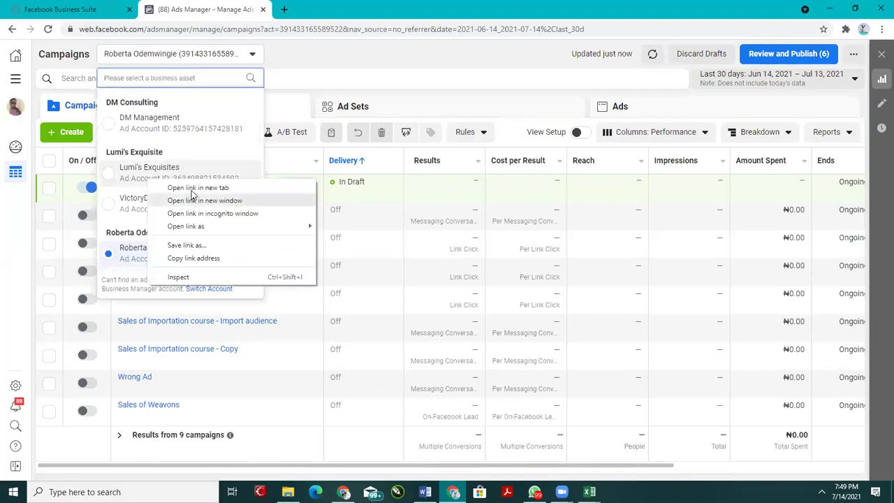
click(182, 185)
right_click(163, 201)
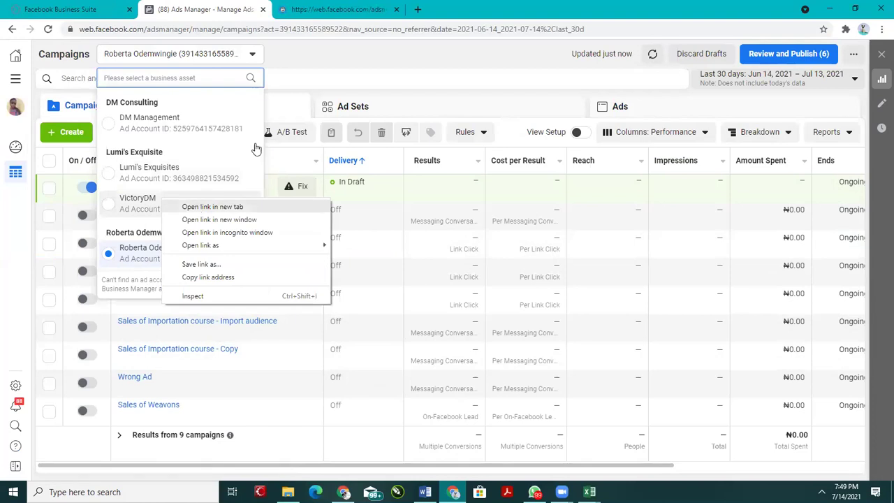
click(184, 206)
click(494, 10)
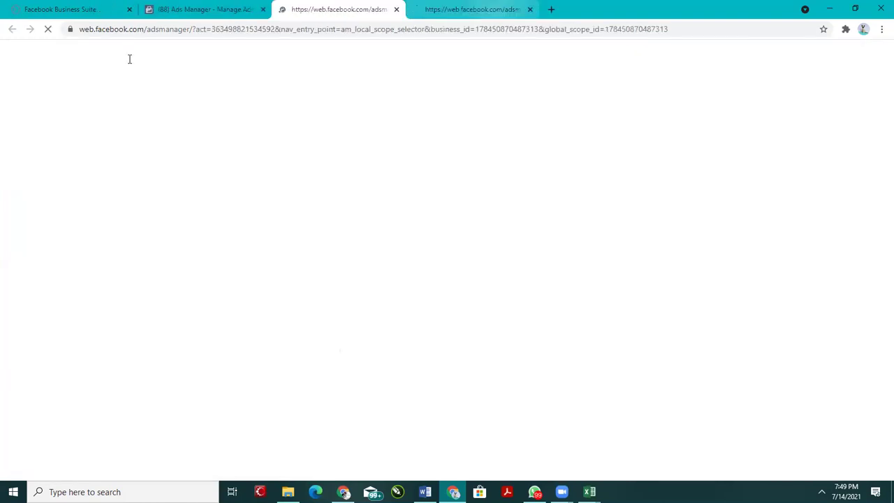
Step: Open the Business Suite inbox and change its page from Wealth Hub Academy to Lumi Exquisites
key(ctrl+1)
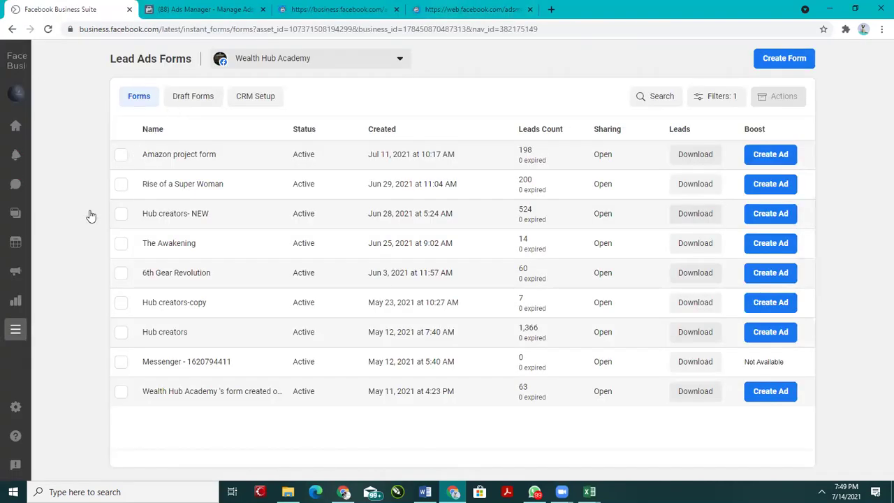
click(25, 187)
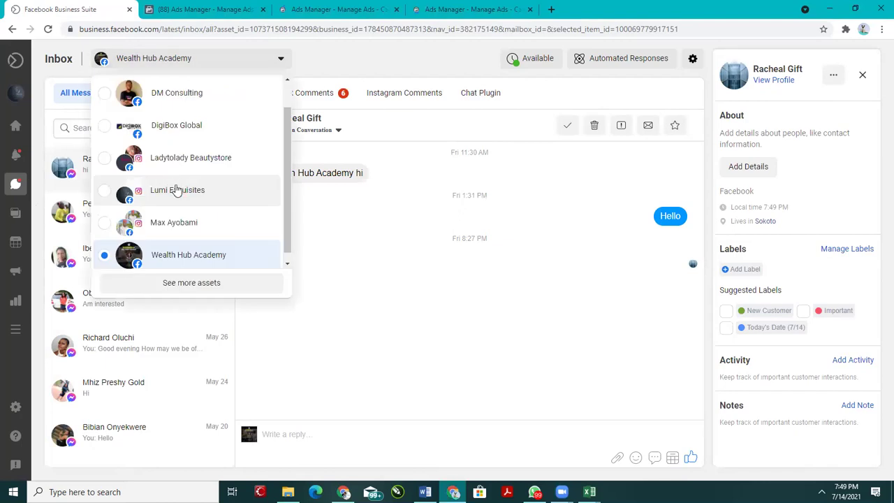
scroll(175, 189, down, 1)
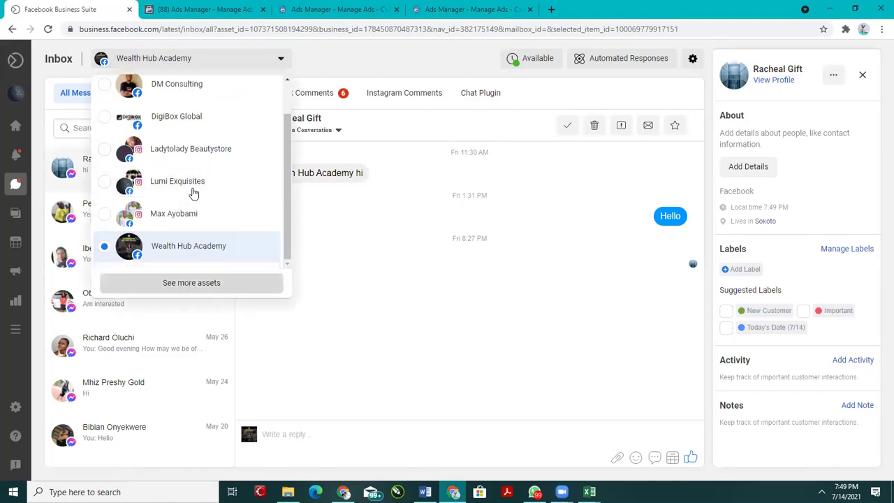
click(245, 202)
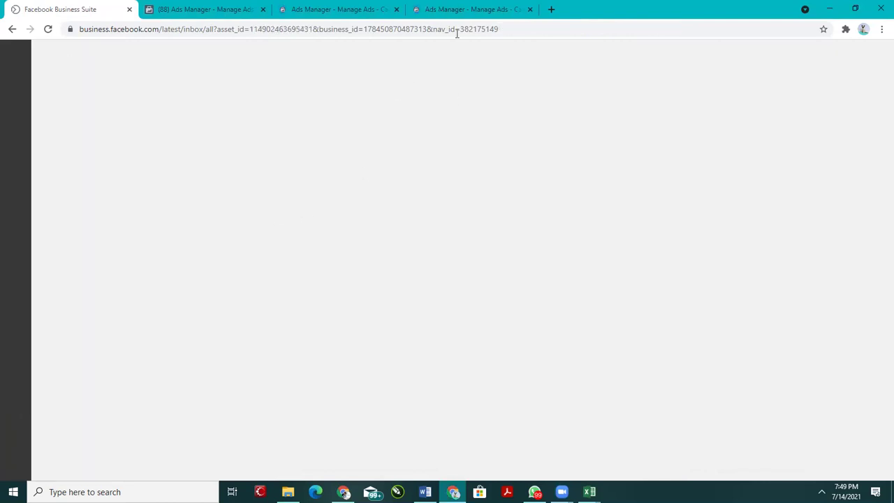
Step: Check the open Ads Manager tabs and view the Facebook comments in the Lumi Exquisites inbox
click(462, 10)
click(339, 4)
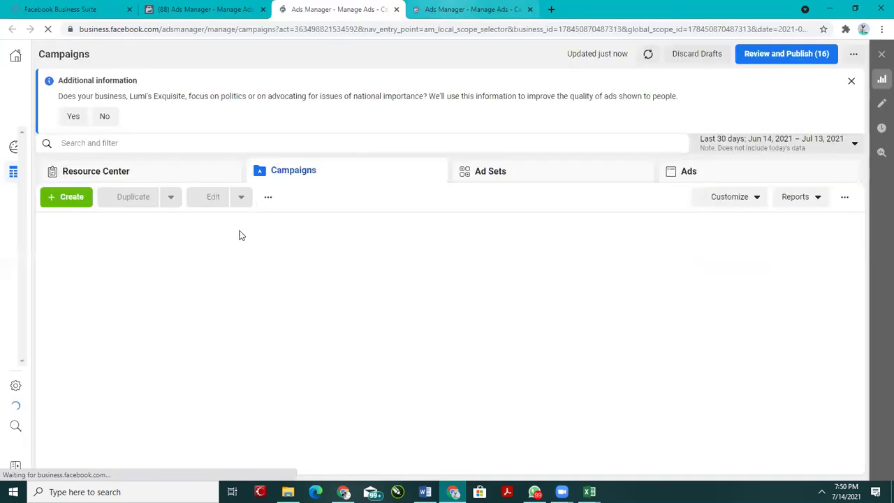
click(198, 9)
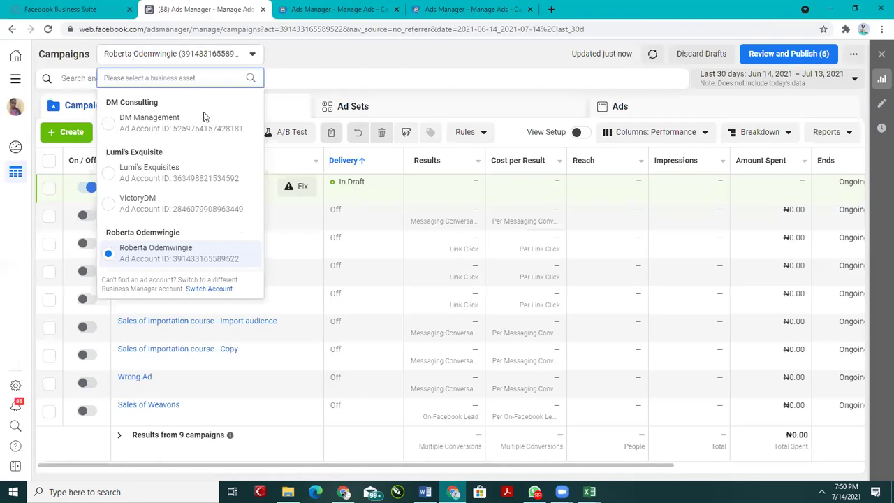
click(87, 9)
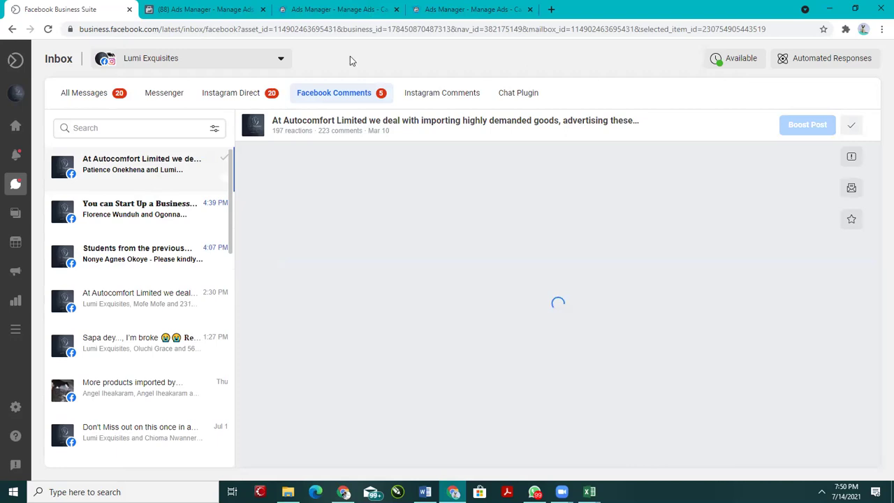
Step: Set the Lumi's Exquisites campaign report to Today and review each campaign's results and amount spent
key(ctrl+3)
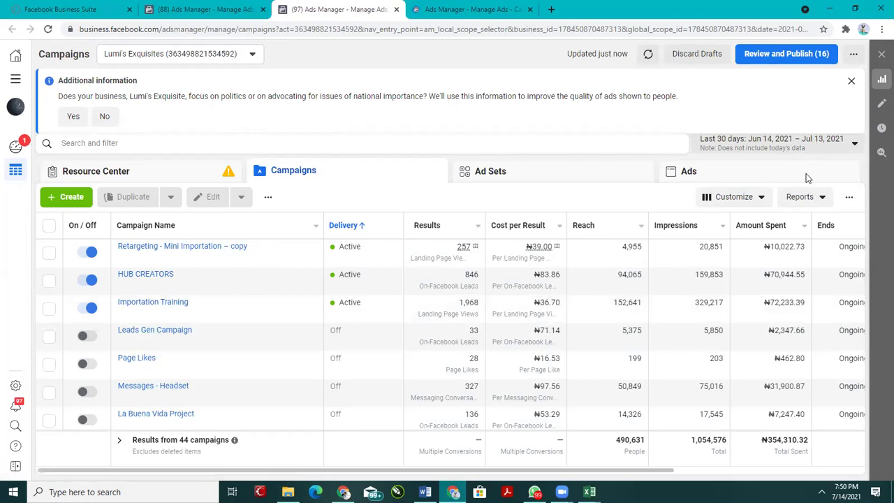
click(762, 150)
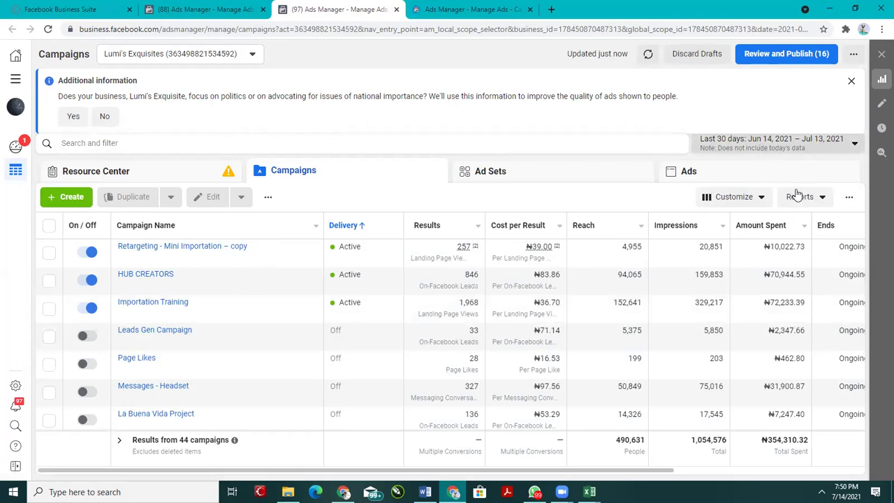
click(809, 206)
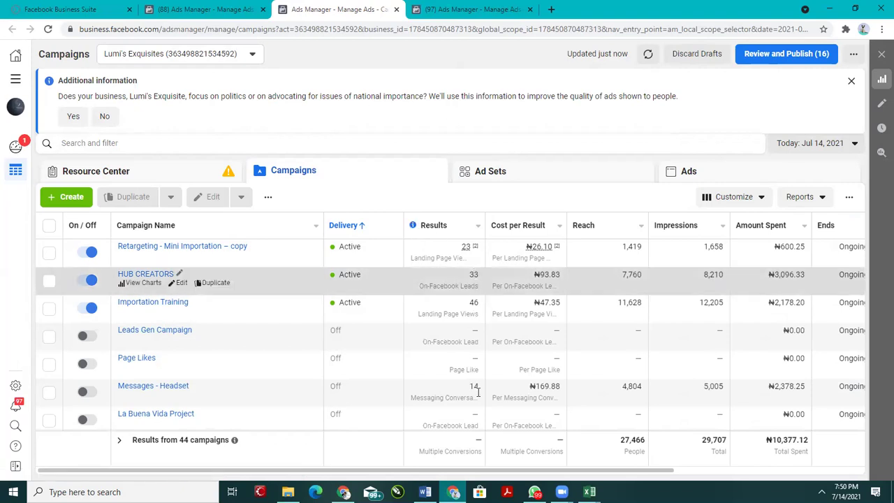
scroll(537, 477, right, 3)
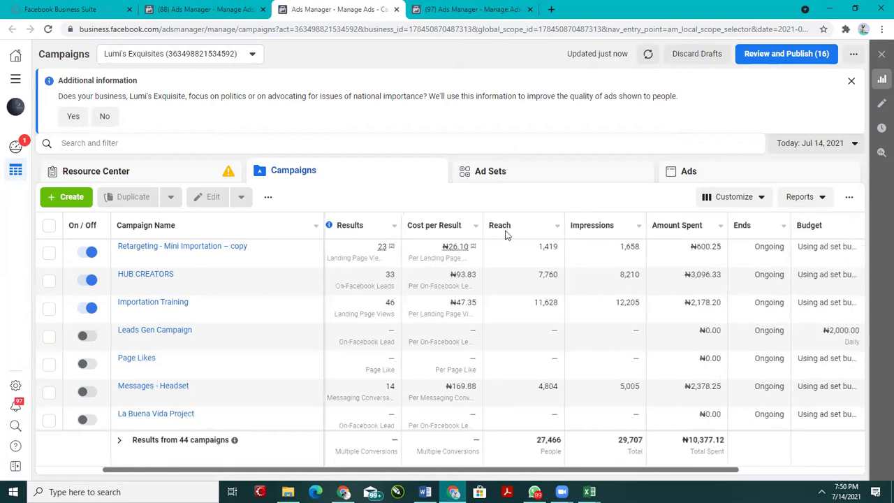
Step: Set the VictoryDM campaign report to Today and review each campaign's cost per result and amount spent
key(ctrl+Tab)
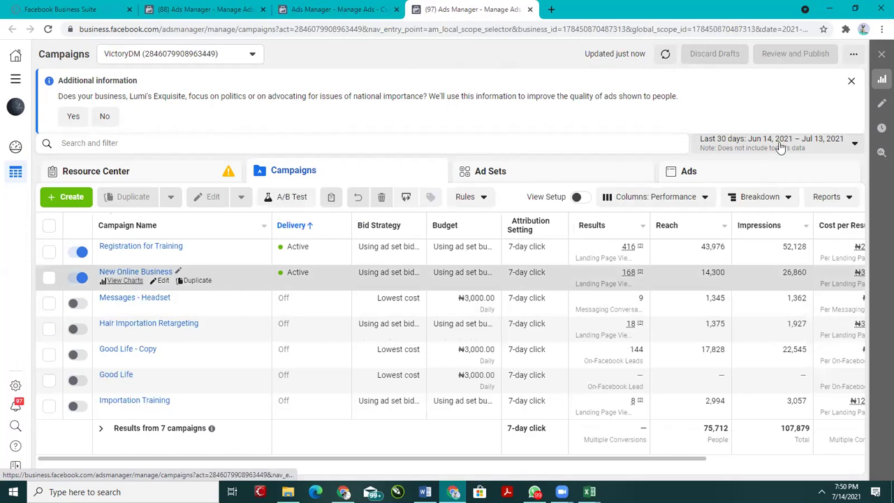
click(781, 148)
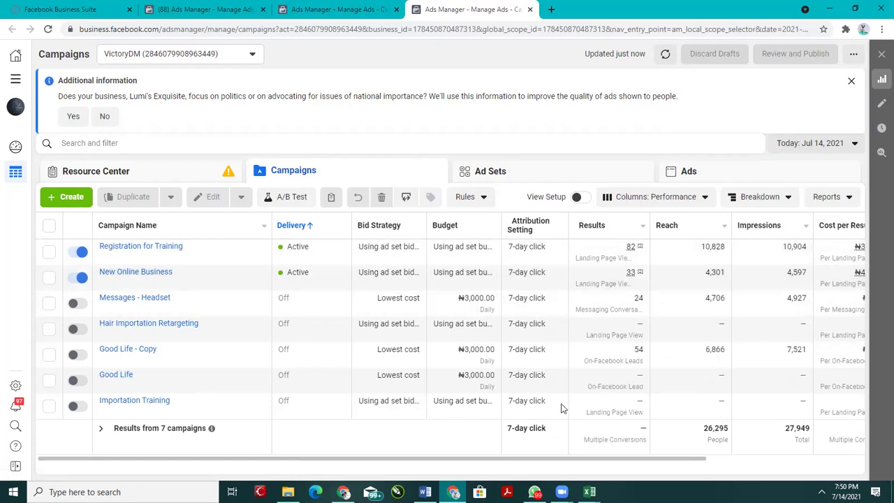
scroll(563, 408, right, 1)
scroll(563, 408, right, 3)
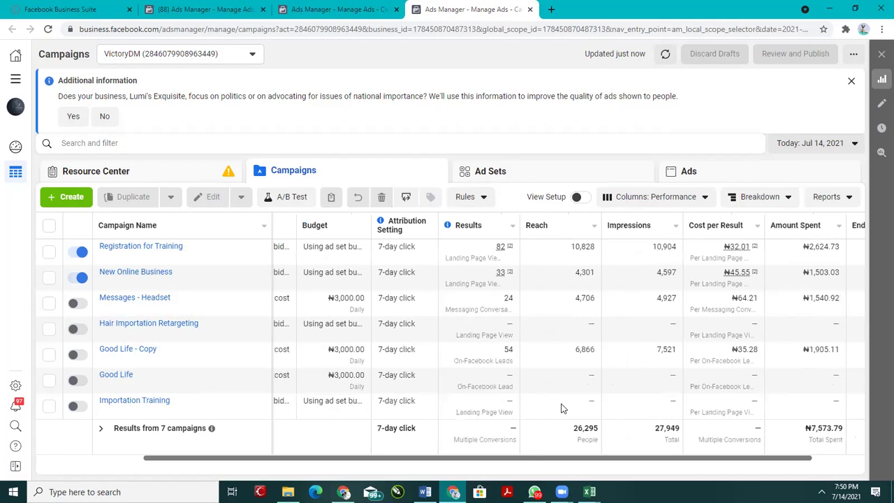
scroll(563, 408, right, 2)
scroll(563, 408, left, 1)
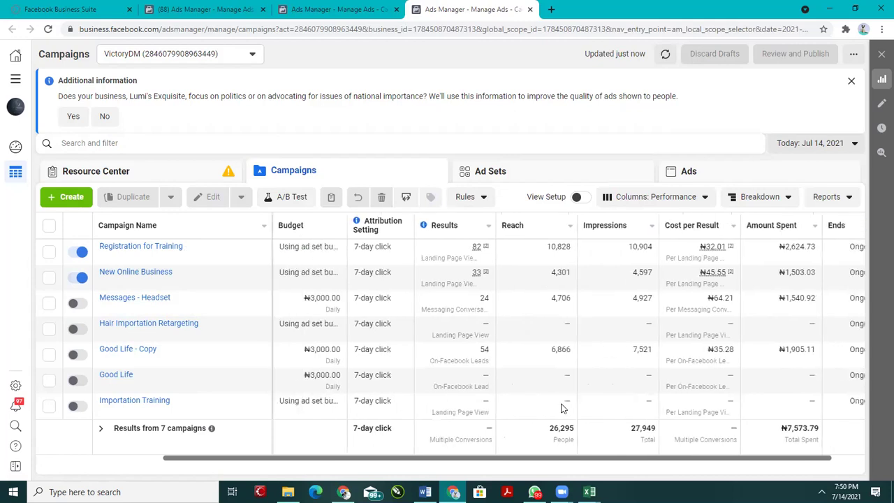
Step: Review the remaining VictoryDM campaign columns through the end dates and return to the Lumi's Exquisites campaign report
scroll(563, 408, right, 1)
scroll(563, 408, right, 1)
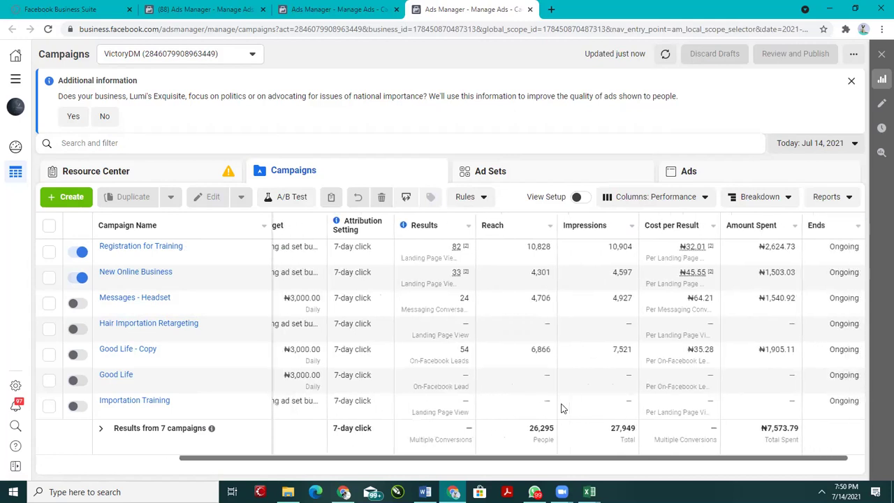
scroll(563, 408, right, 1)
scroll(563, 408, right, 1)
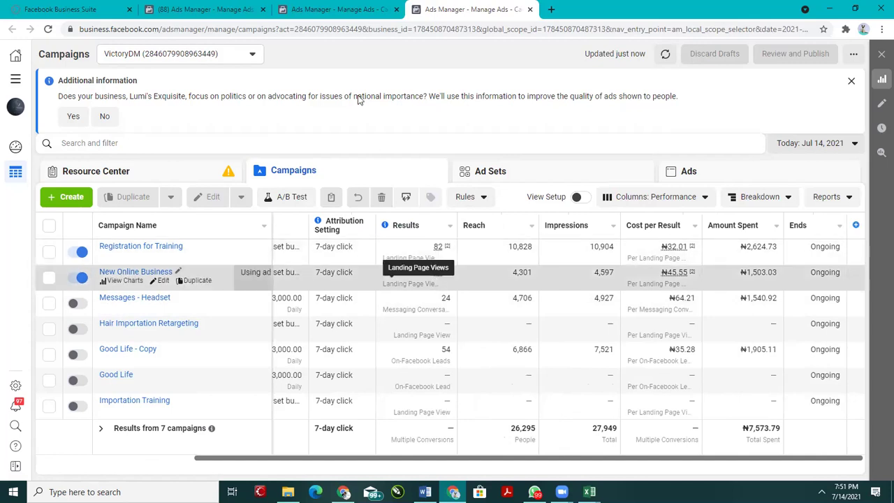
key(ctrl+shift+Tab)
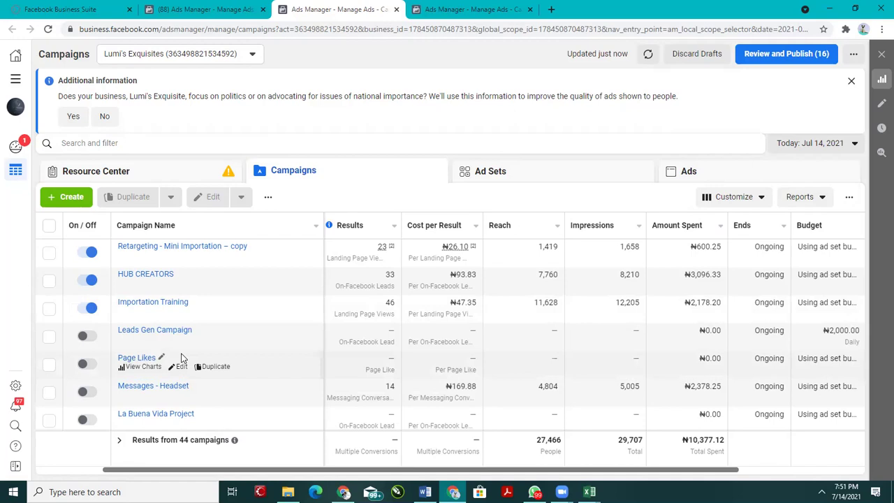
Step: Switch to Google Contacts and open the second contact label imported on 7/14 to view its contacts
click(343, 492)
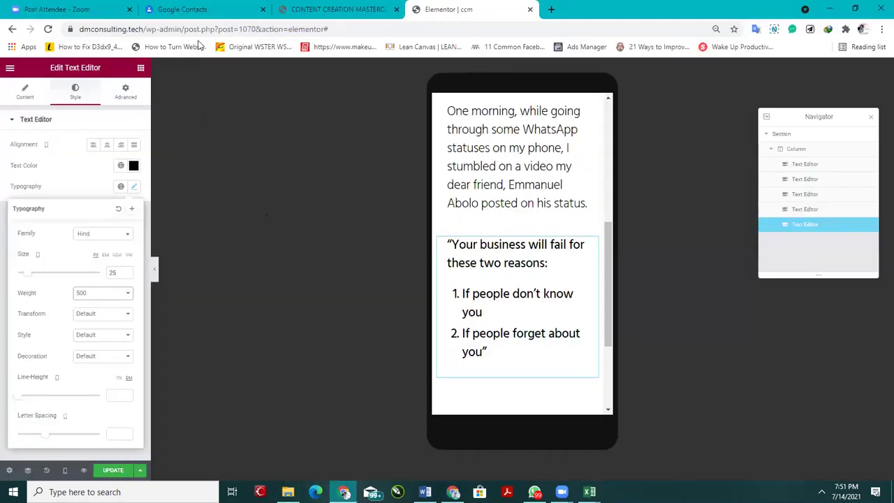
click(176, 9)
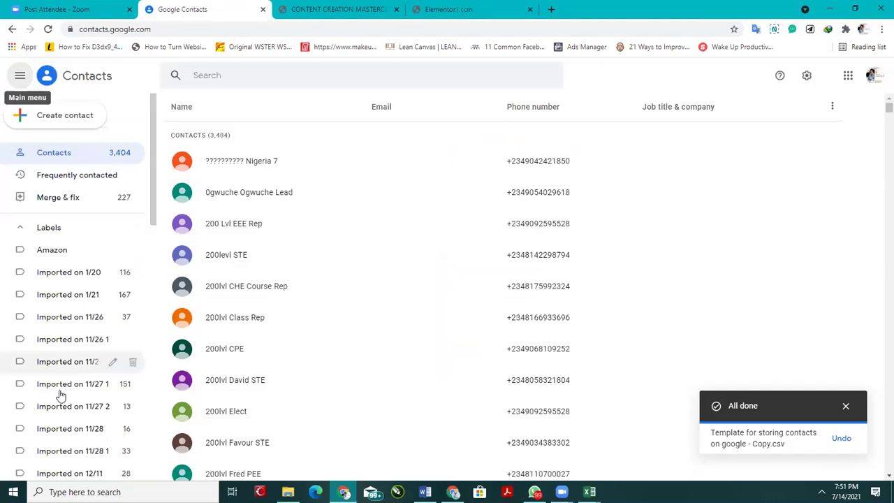
scroll(60, 395, down, 4)
scroll(184, 196, down, 3)
scroll(79, 315, down, 3)
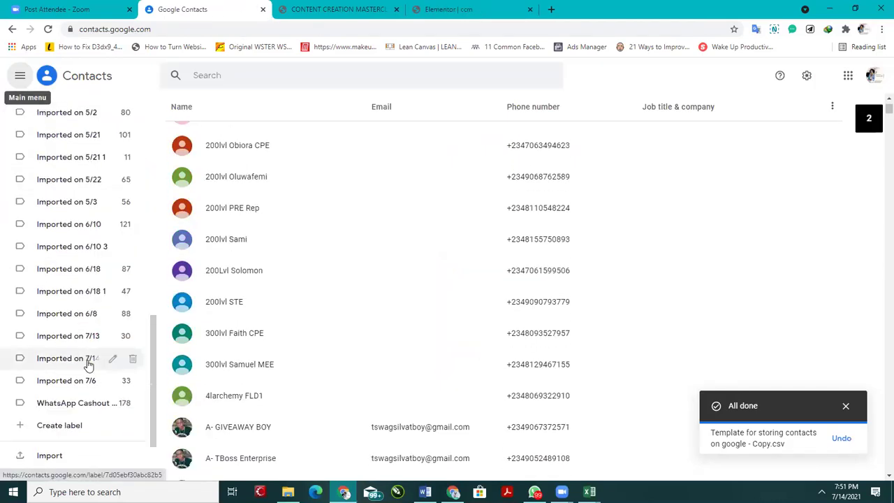
click(88, 358)
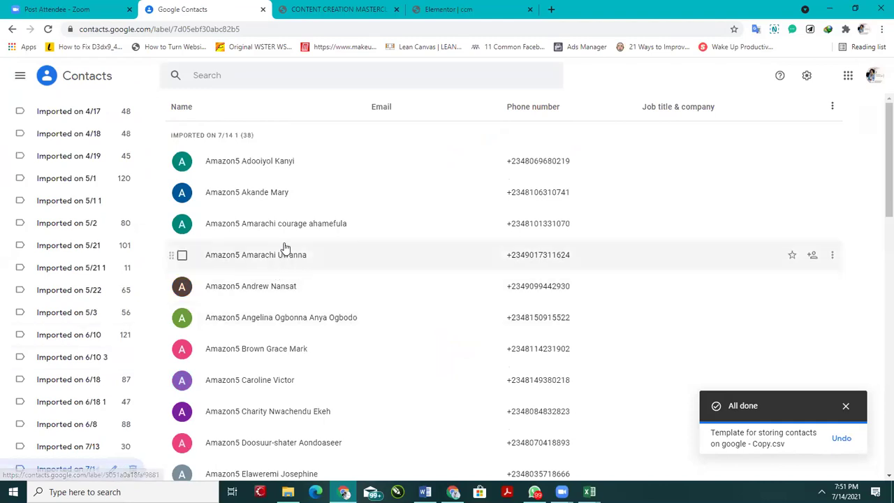
Step: Return to the Elementor editor, glance at the Lumi's Exquisites ad report, and look over the sales page's mobile draft
click(339, 9)
click(439, 8)
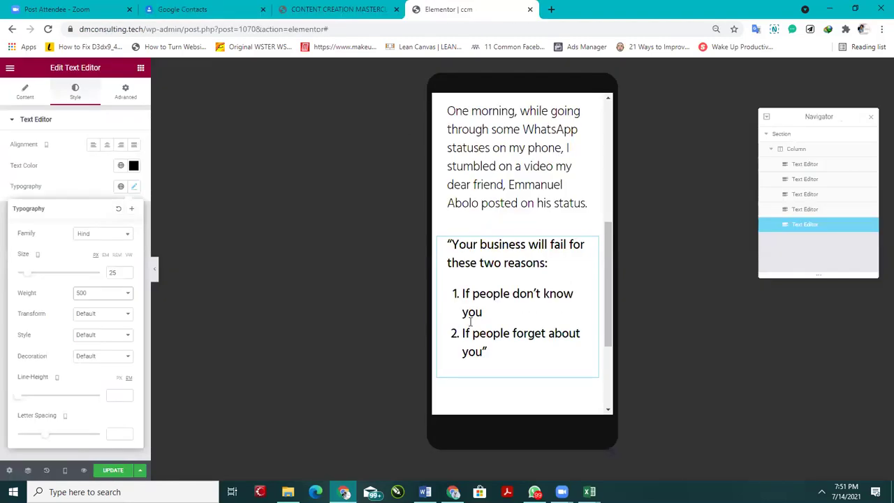
click(453, 492)
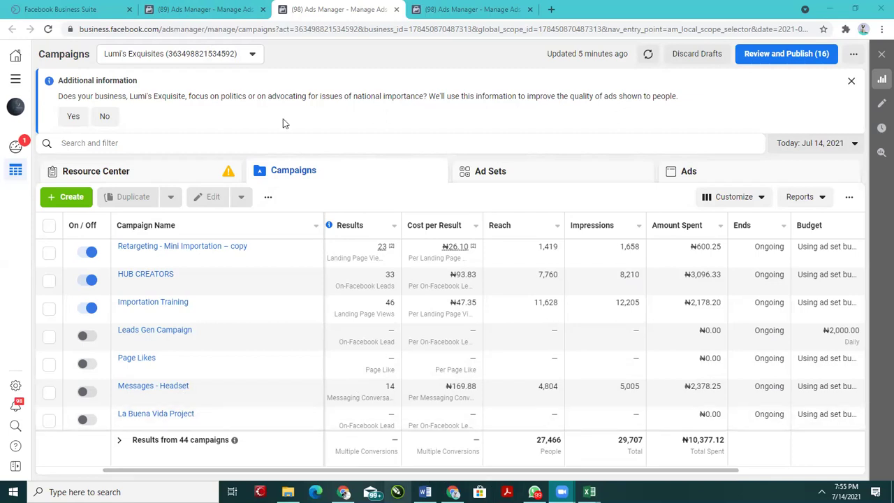
key(alt+Tab)
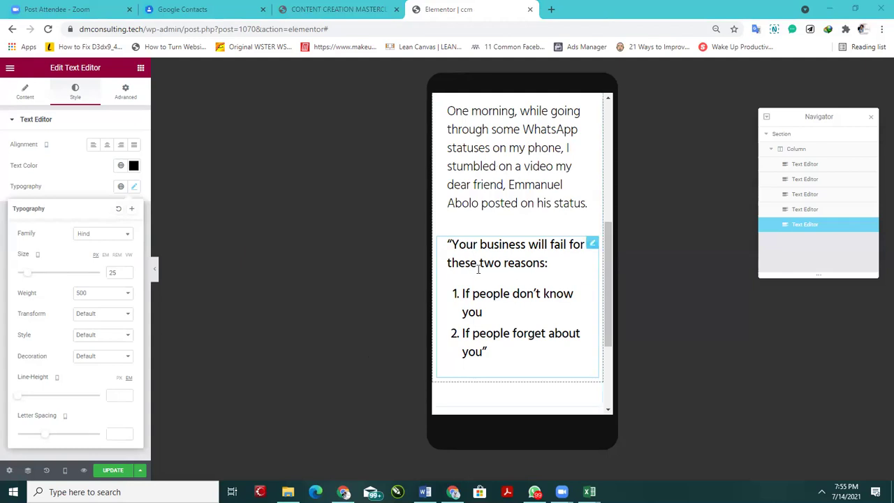
scroll(499, 314, down, 2)
scroll(489, 199, up, 6)
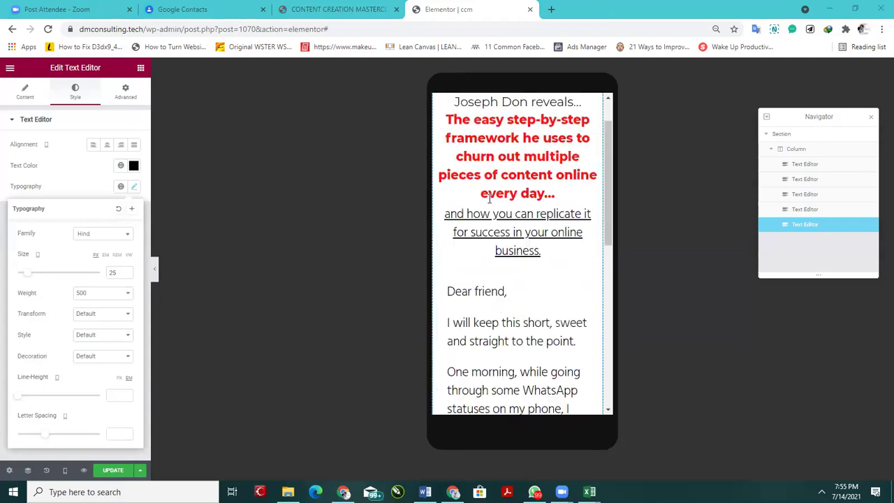
Step: Inspect the fonts of the body text and the "This is the secret" heading on the reference page and compare with the Elementor draft
click(342, 9)
scroll(457, 324, down, 2)
click(273, 320)
scroll(274, 320, down, 5)
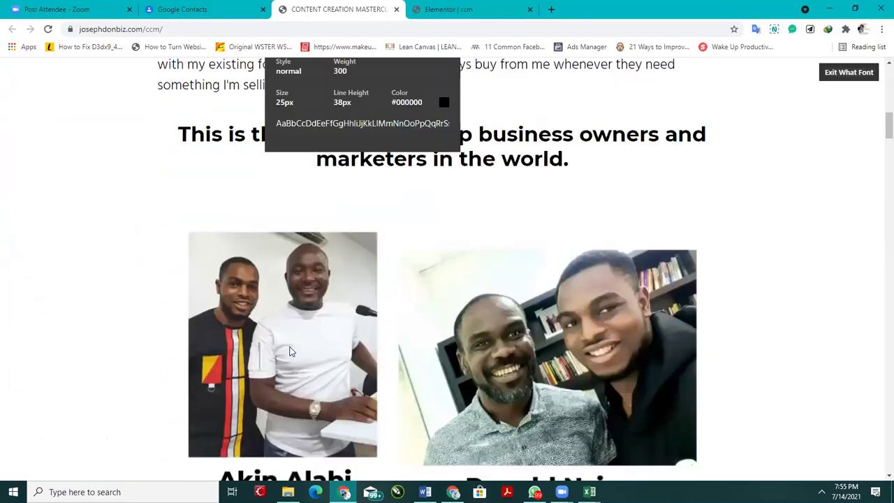
scroll(274, 320, up, 3)
click(250, 338)
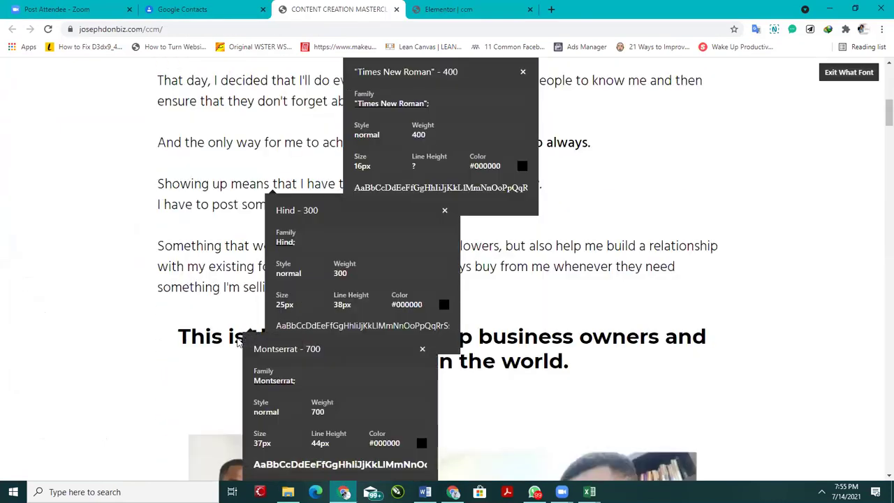
drag(237, 347, 213, 360)
scroll(310, 424, down, 1)
scroll(310, 424, down, 1)
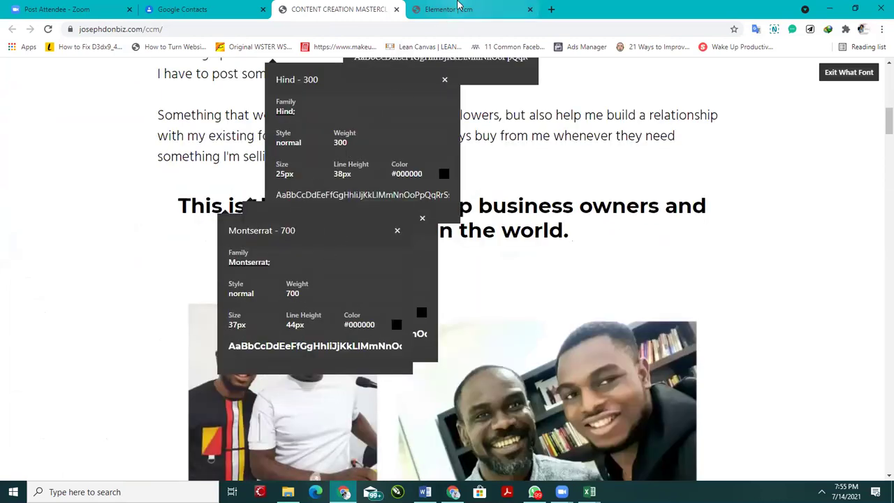
click(457, 9)
scroll(513, 180, up, 1)
scroll(514, 180, down, 3)
scroll(513, 181, down, 6)
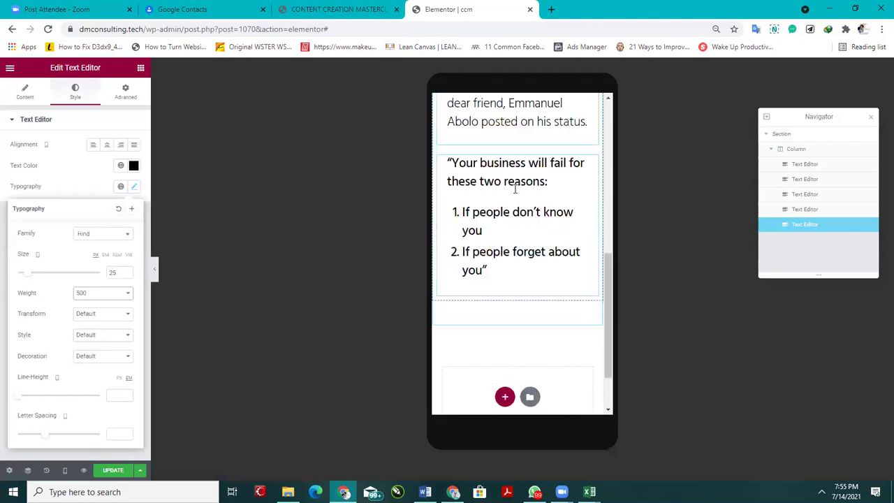
scroll(515, 186, up, 9)
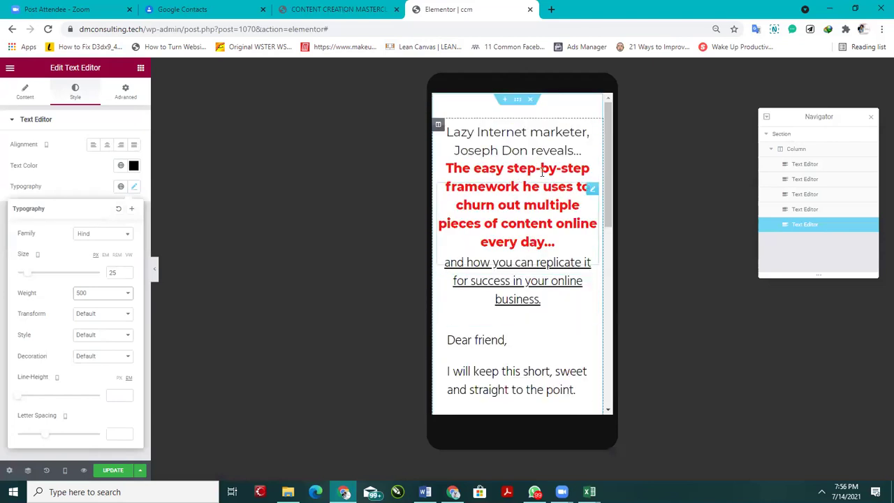
Step: Close the font details on the reference page and copy the heading "This is the secret of the top business owners and marketers in the world"
click(339, 9)
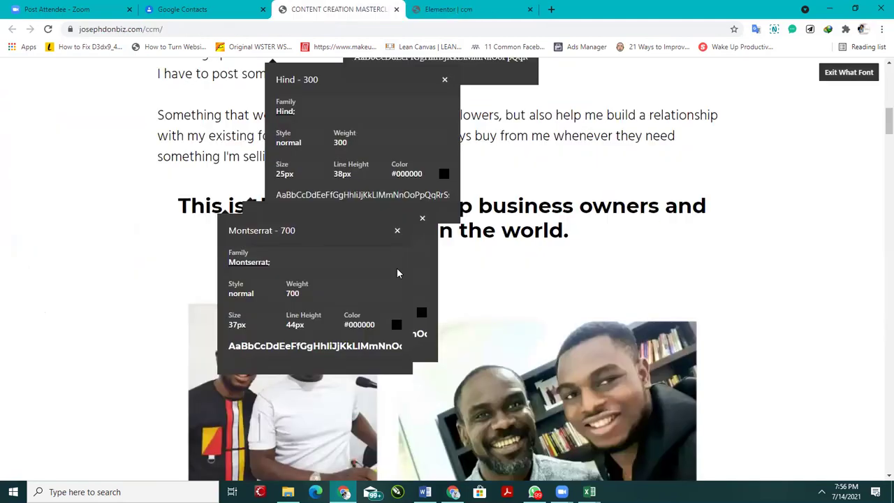
scroll(398, 294, down, 3)
scroll(398, 307, up, 4)
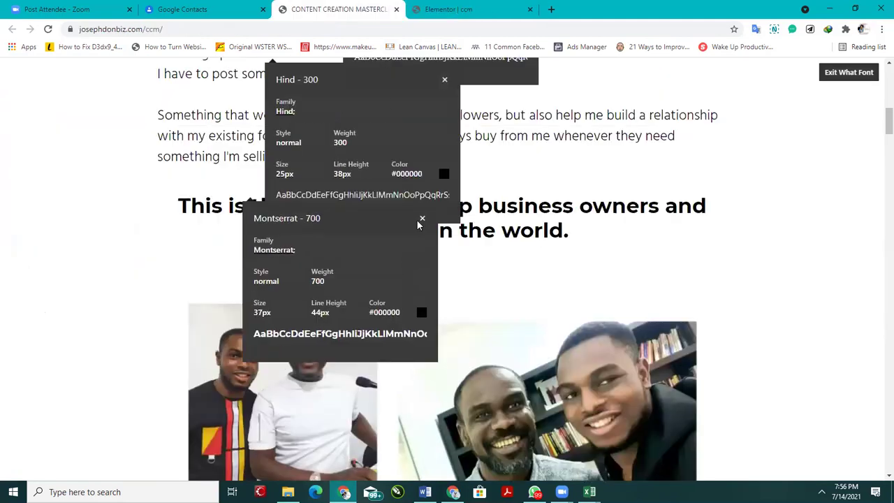
click(420, 218)
click(445, 81)
drag(564, 234, 140, 197)
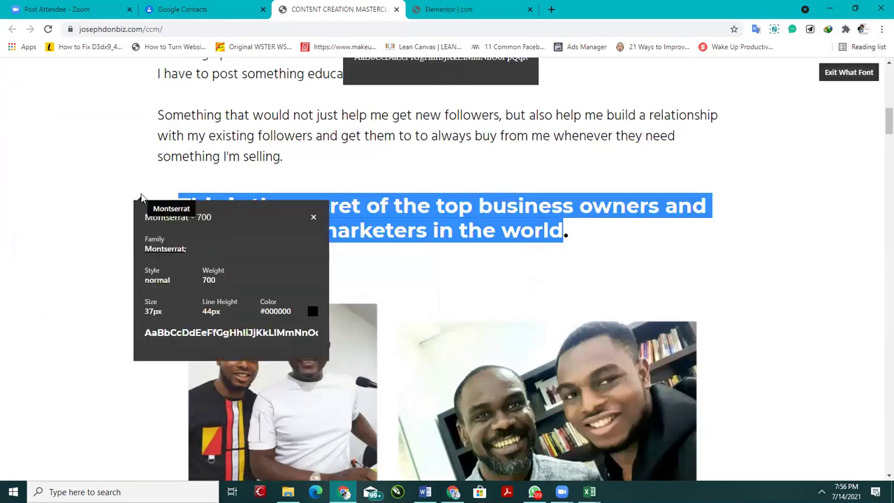
Step: Copy the red "The easy step-by-step framework" headline widget in the Elementor draft
click(451, 9)
scroll(523, 359, down, 2)
scroll(523, 345, up, 6)
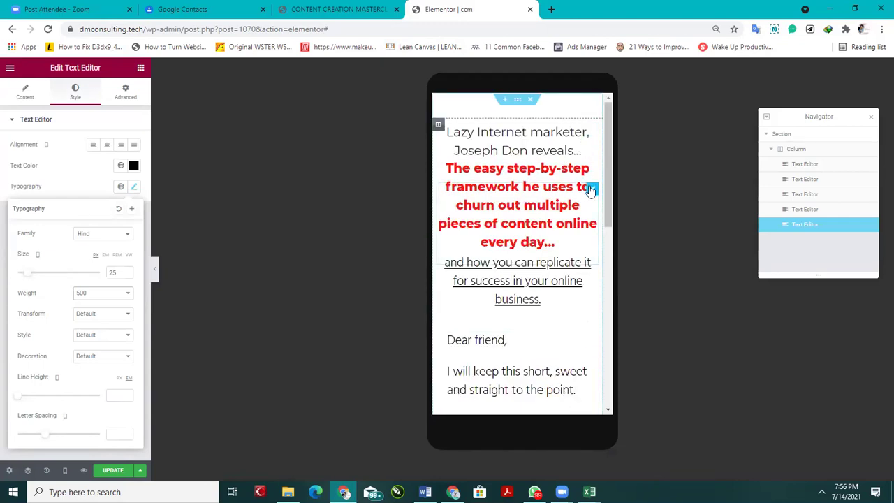
right_click(592, 187)
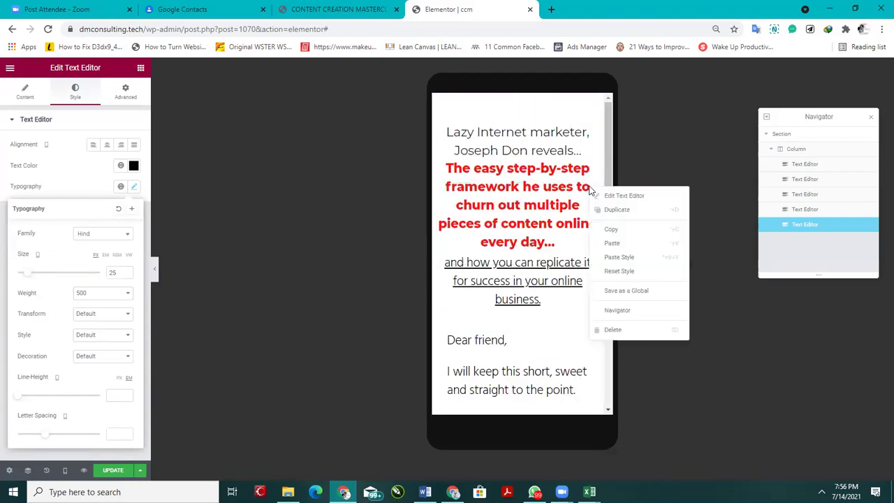
click(609, 230)
scroll(505, 256, down, 5)
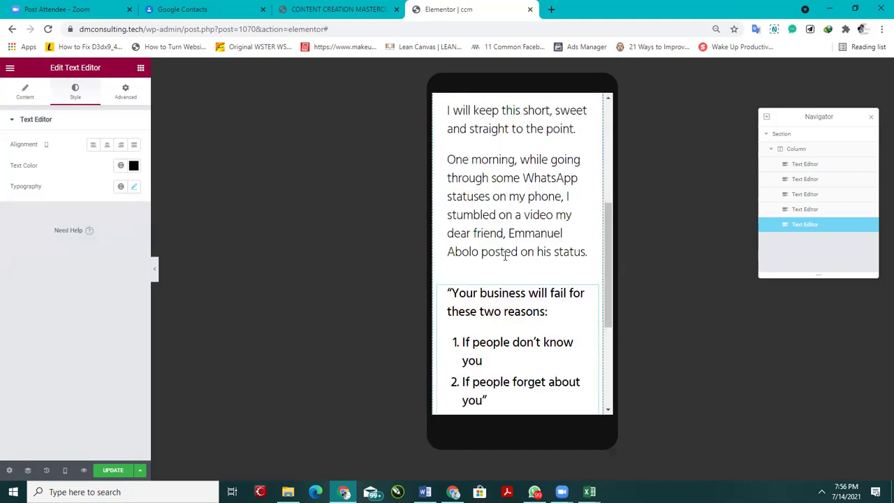
right_click(593, 162)
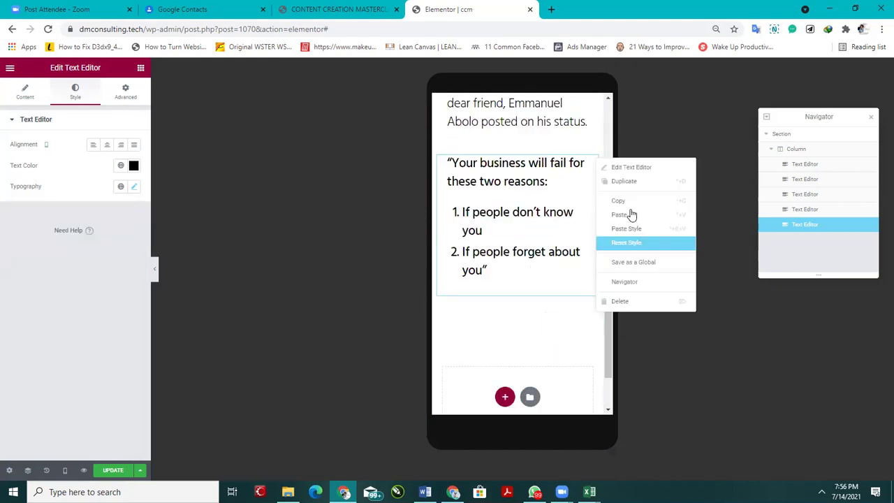
click(631, 183)
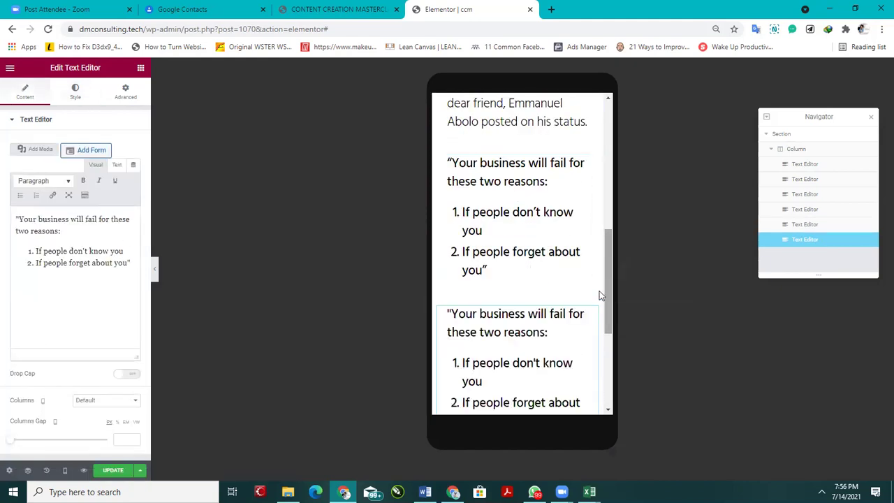
right_click(593, 315)
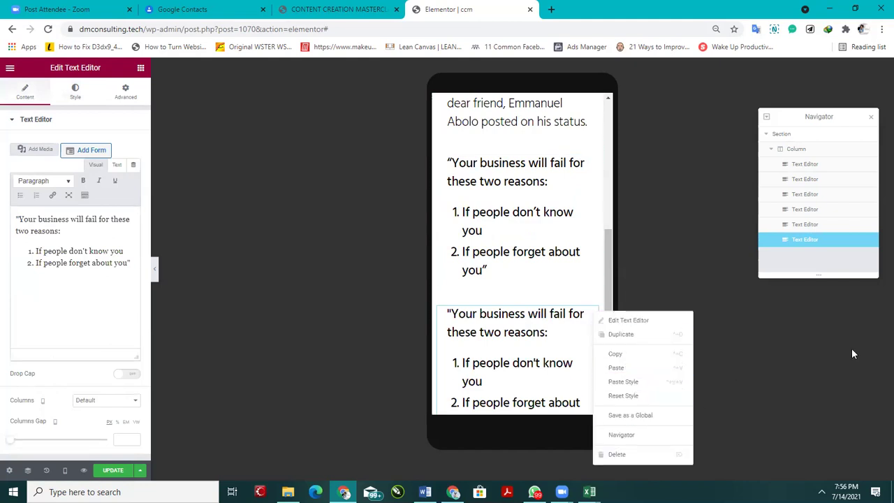
click(543, 323)
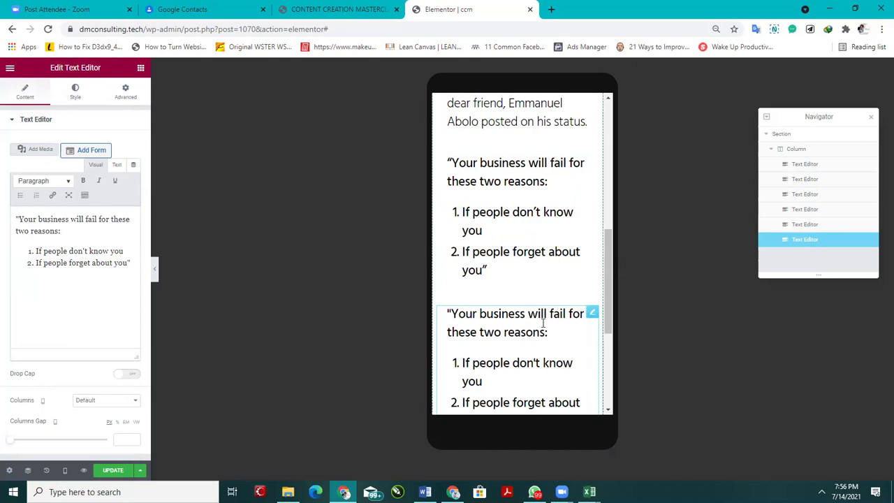
right_click(593, 313)
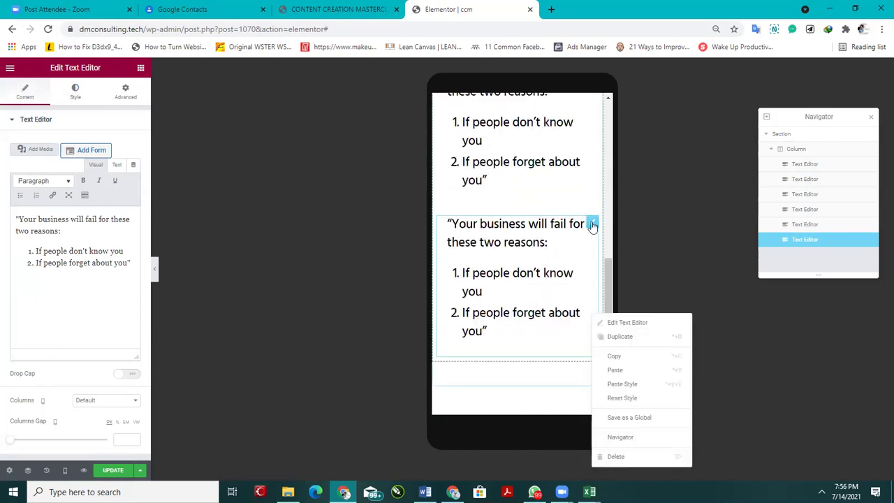
click(643, 366)
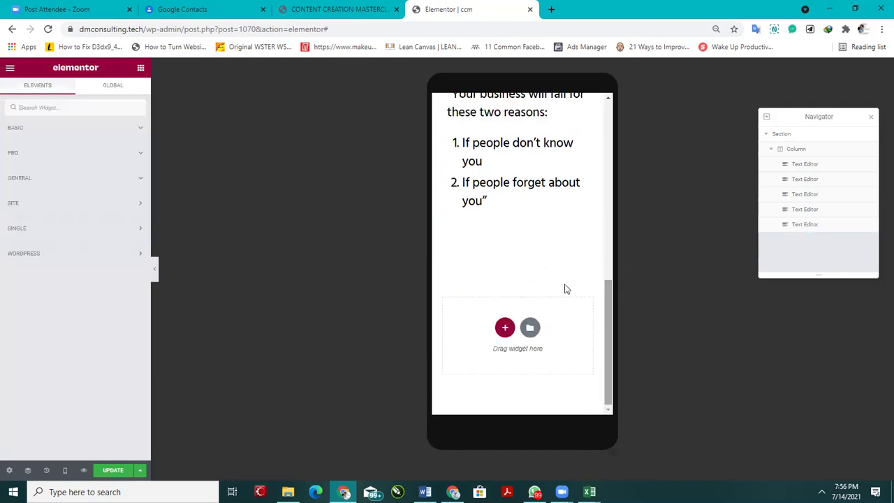
Step: Paste the copied red headline widget directly below the "two reasons" quote
scroll(519, 207, up, 2)
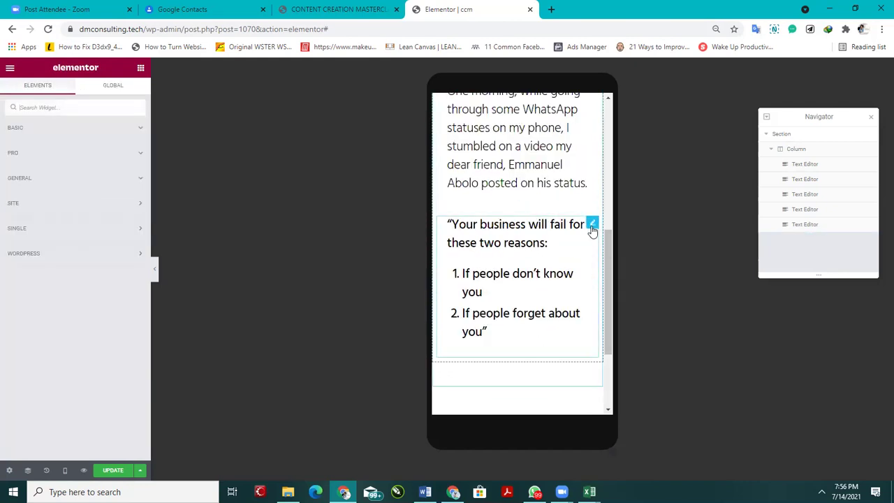
right_click(591, 231)
click(617, 284)
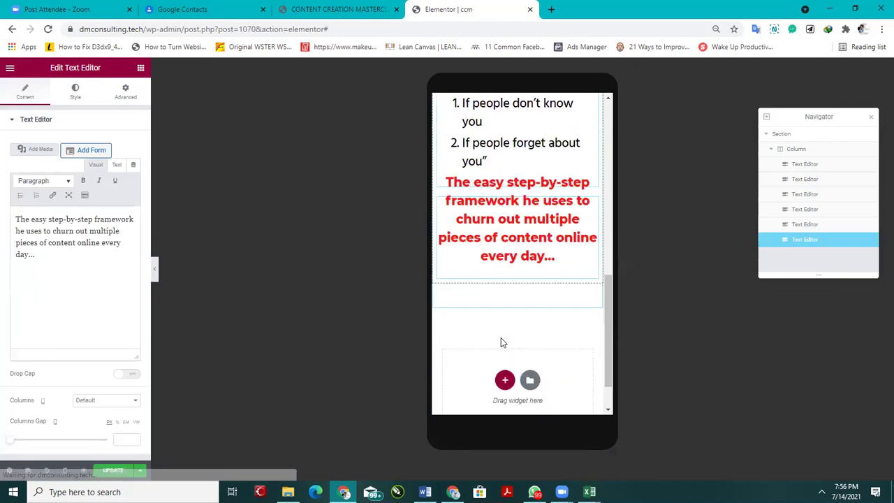
scroll(503, 293, up, 2)
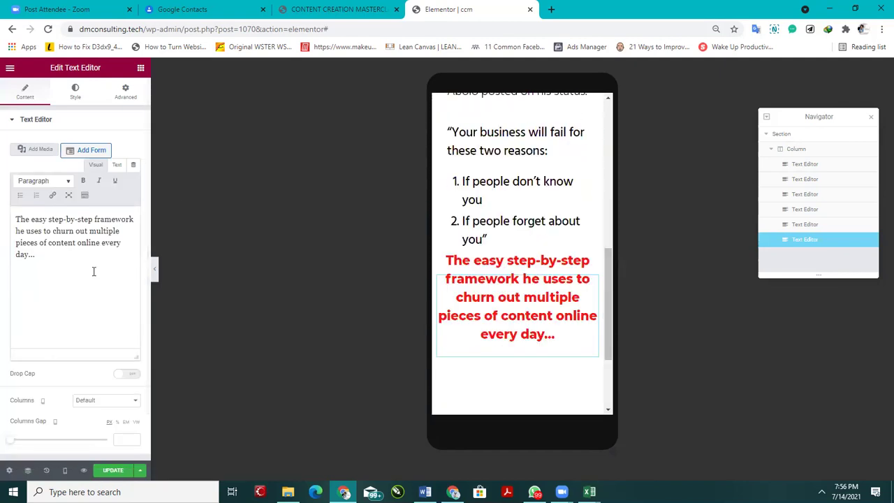
Step: Switch to Word and paste the copied heading as text only on a new line below "If people forget about you"
click(425, 492)
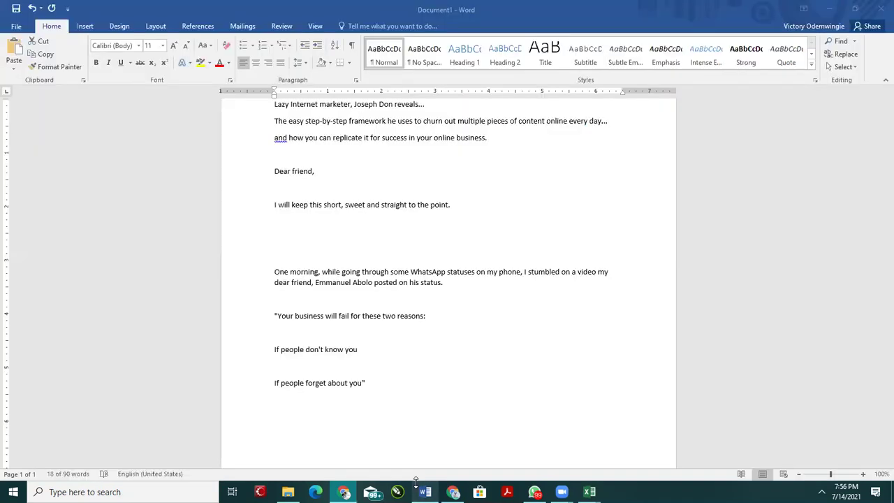
drag(276, 316, 378, 376)
click(381, 381)
key(Return)
key(super+v)
click(340, 228)
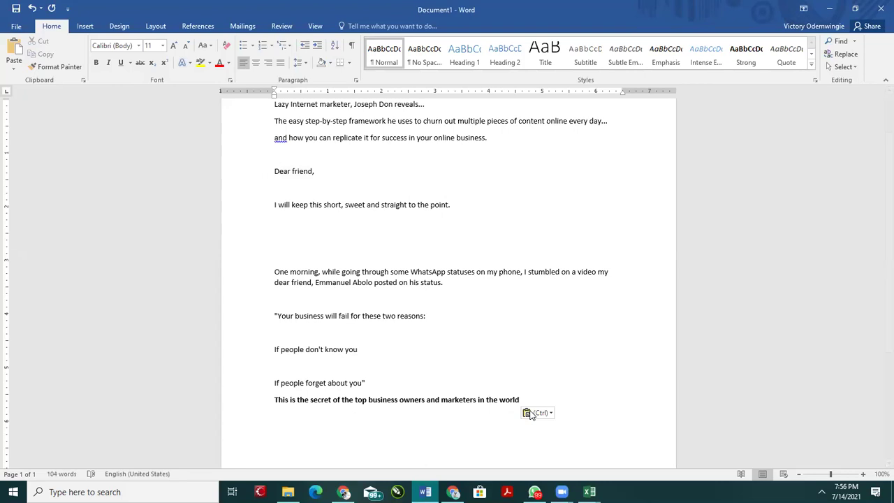
click(528, 413)
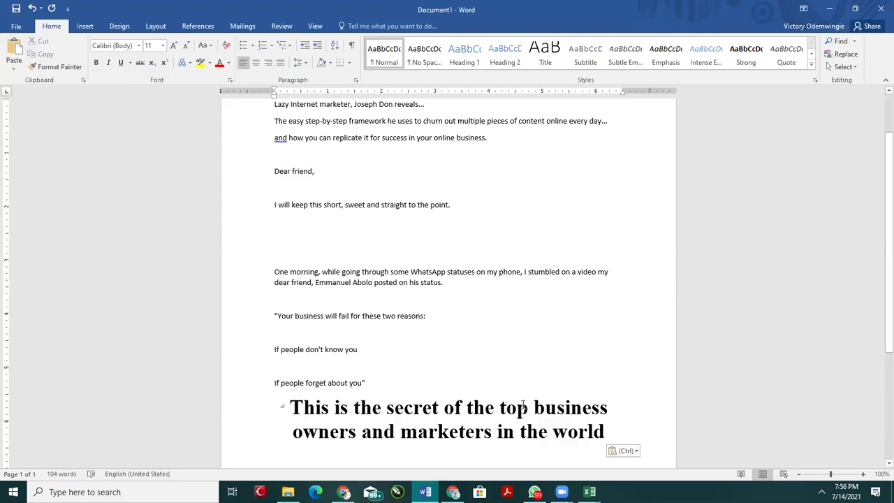
click(624, 450)
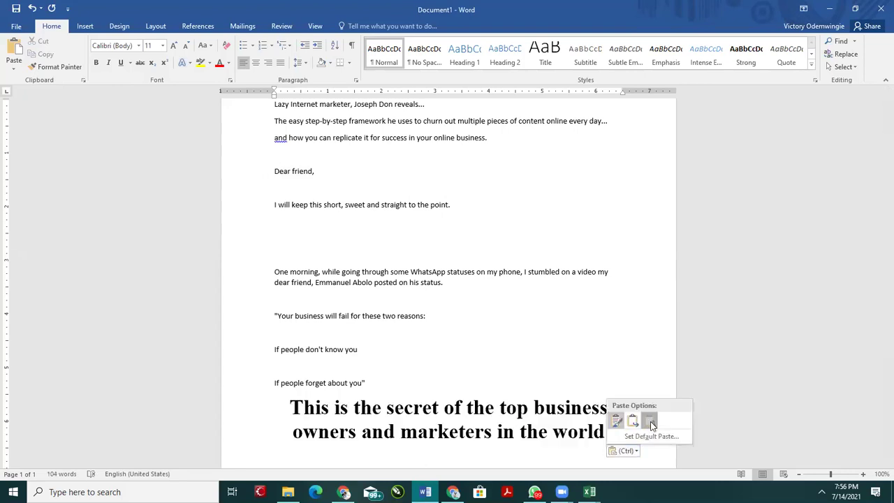
click(653, 427)
Step: Copy the plain heading line from Word and replace the duplicated red headline's text with it in the Elementor draft in Chrome
drag(373, 390, 317, 406)
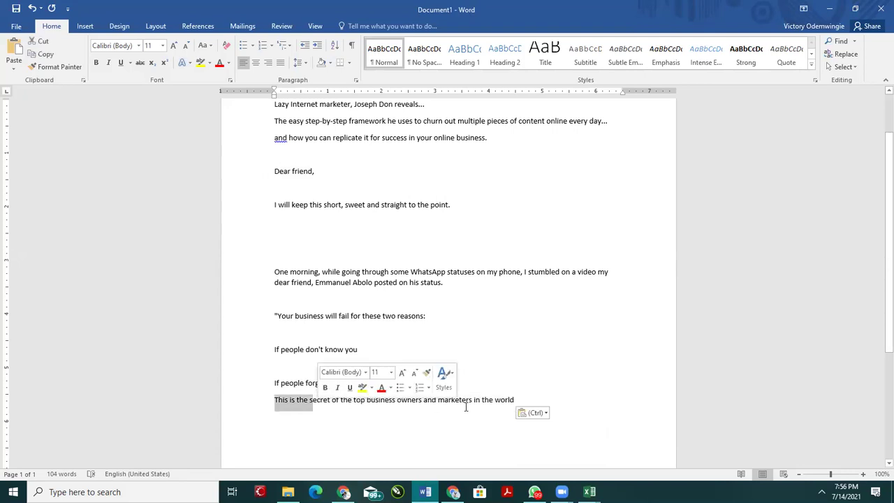
triple_click(466, 406)
key(ctrl+c)
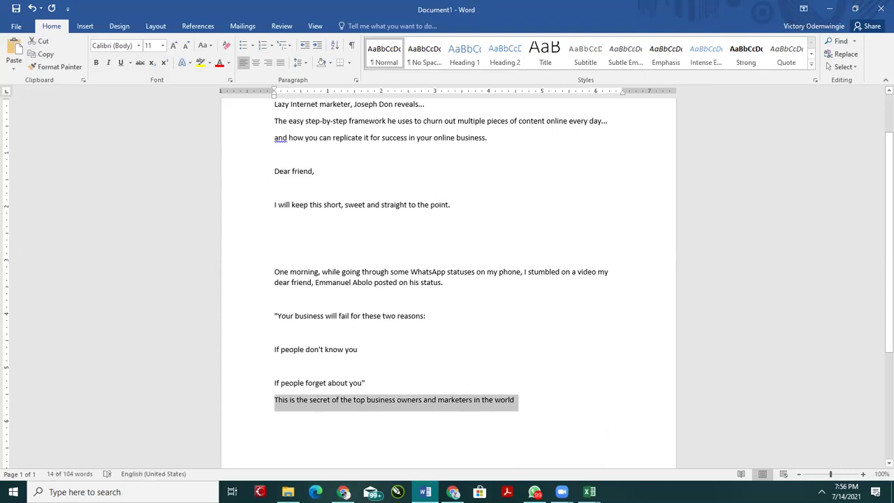
click(343, 492)
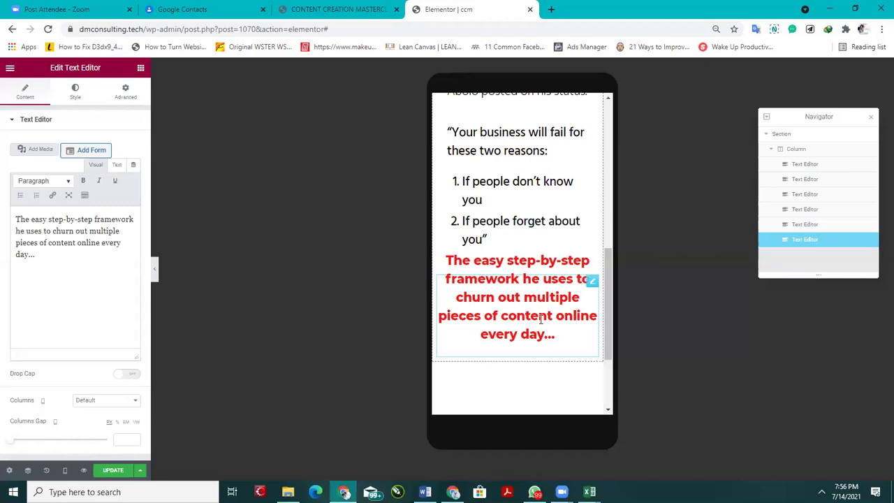
drag(35, 255, 5, 217)
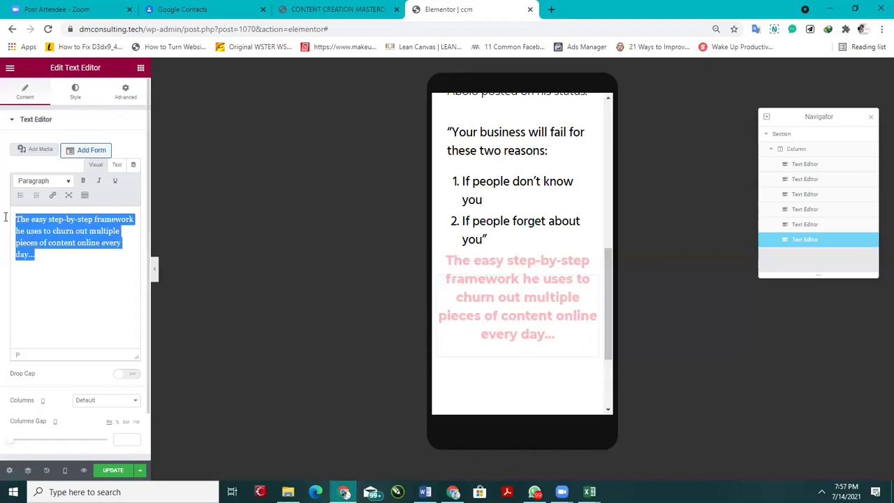
key(ctrl+v)
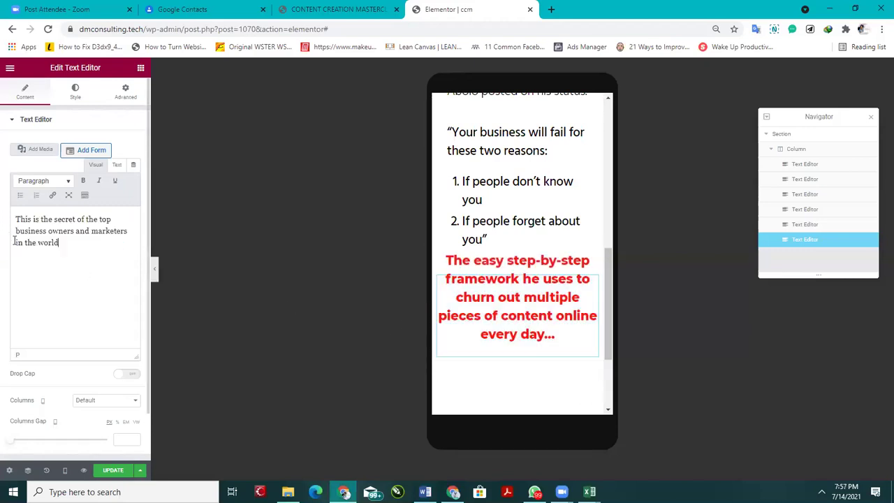
Step: Change the text color of the "This is the secret" heading to black
click(75, 94)
click(133, 167)
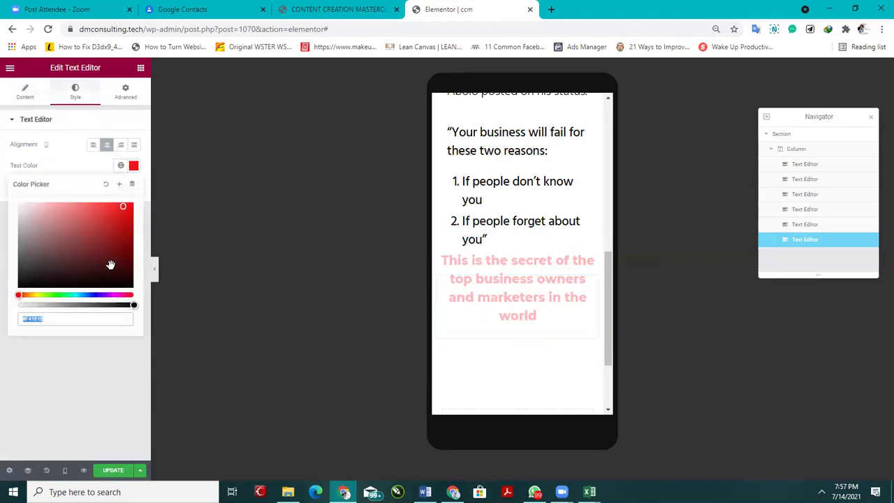
drag(109, 264, 168, 334)
Step: Compare the spacing with the top headline and set the "This is the secret" heading's top margin to 0
click(126, 92)
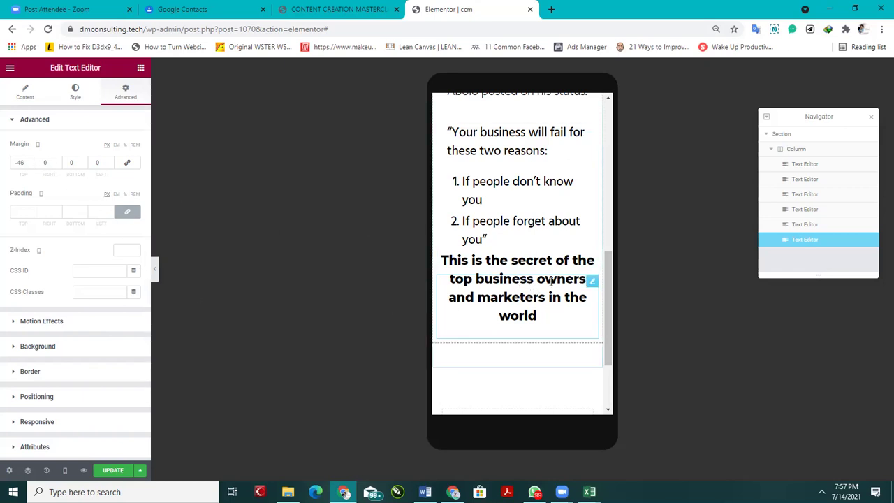
scroll(514, 214, up, 10)
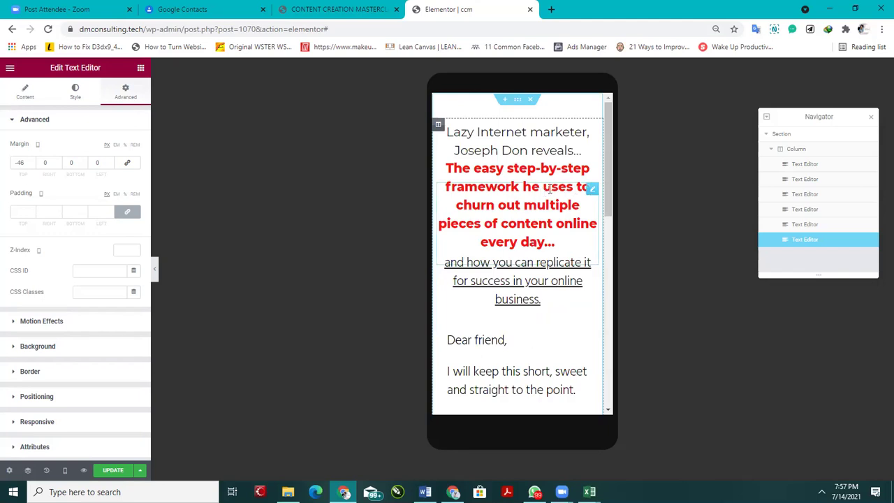
scroll(545, 203, down, 5)
scroll(522, 213, up, 5)
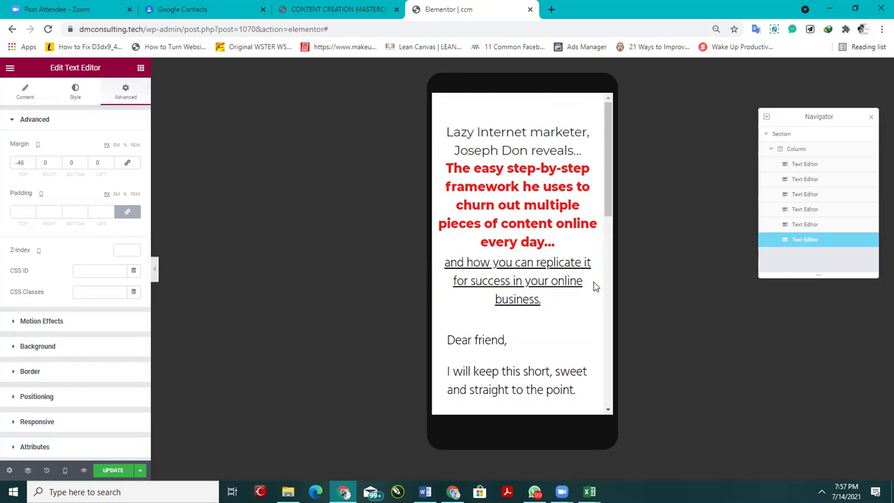
scroll(546, 180, down, 10)
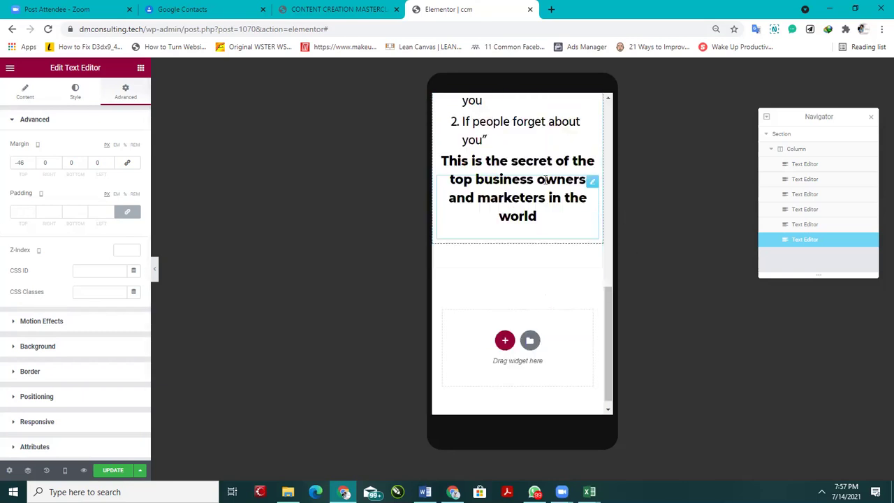
click(31, 161)
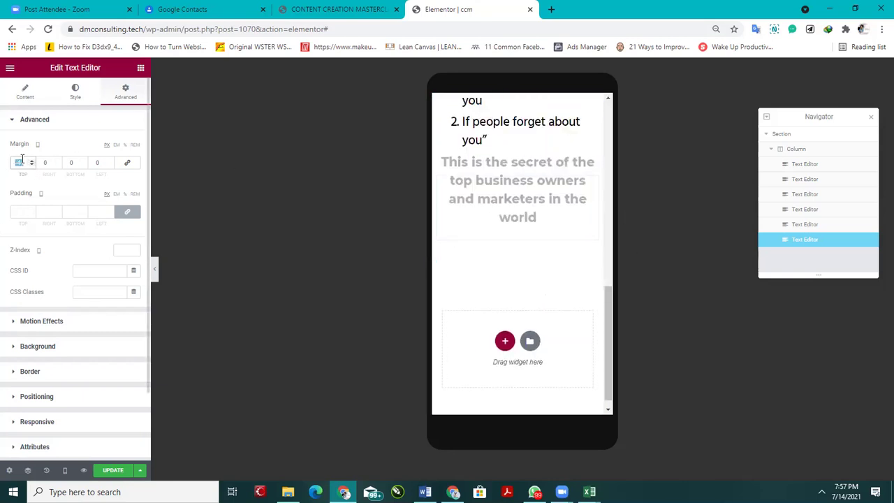
text(0)
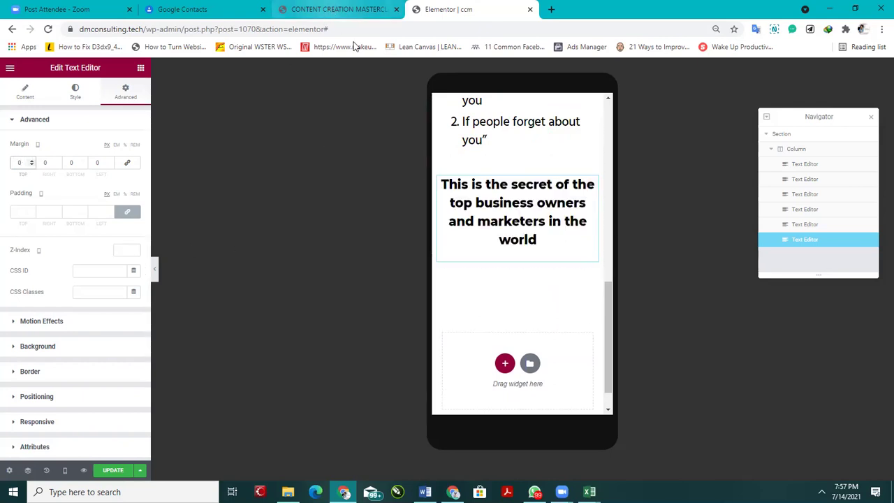
Step: Set the font weight of the "This is the secret" heading to 700
click(83, 99)
click(134, 186)
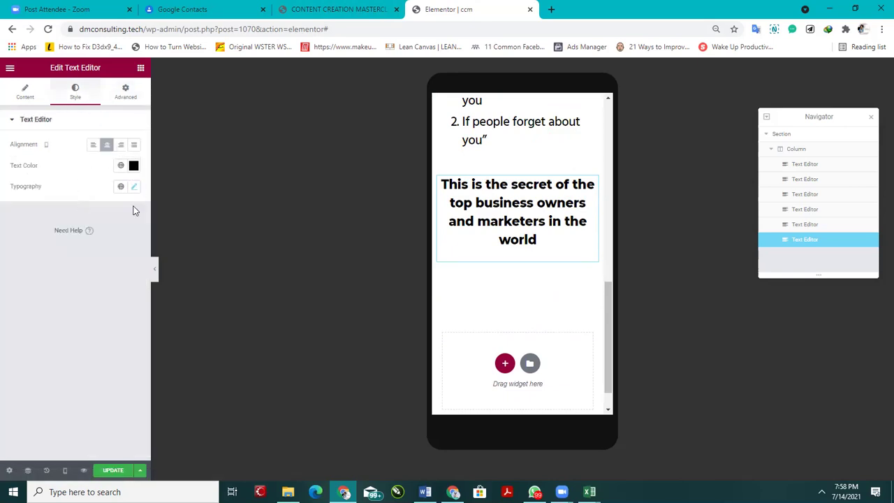
click(97, 297)
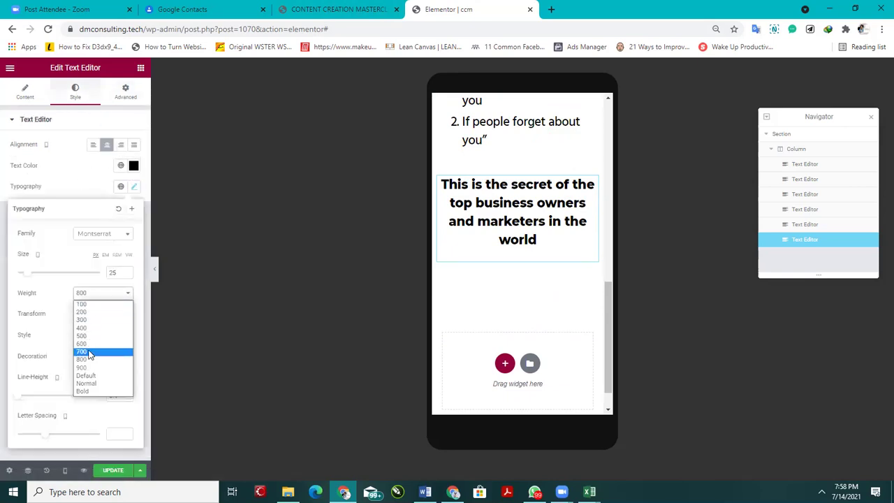
click(87, 353)
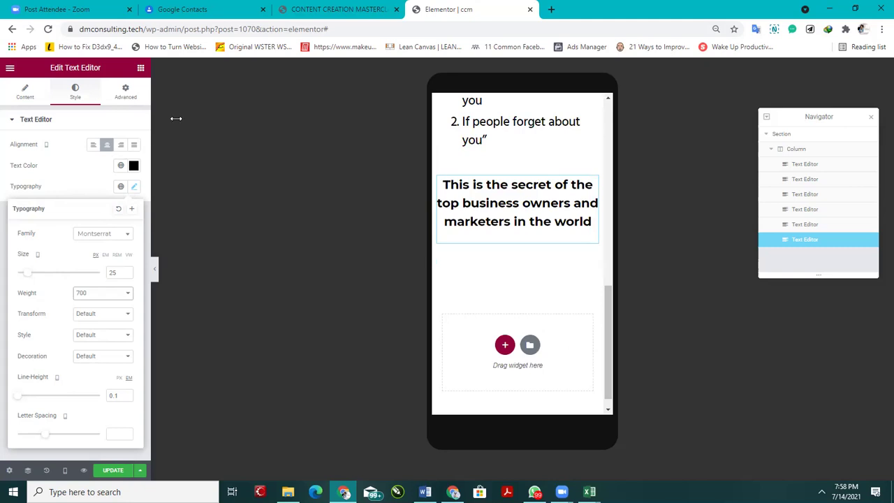
Step: Examine the collage of top marketers' photos below the "This is the secret" heading on the reference page
click(347, 7)
scroll(415, 302, down, 3)
scroll(412, 299, up, 1)
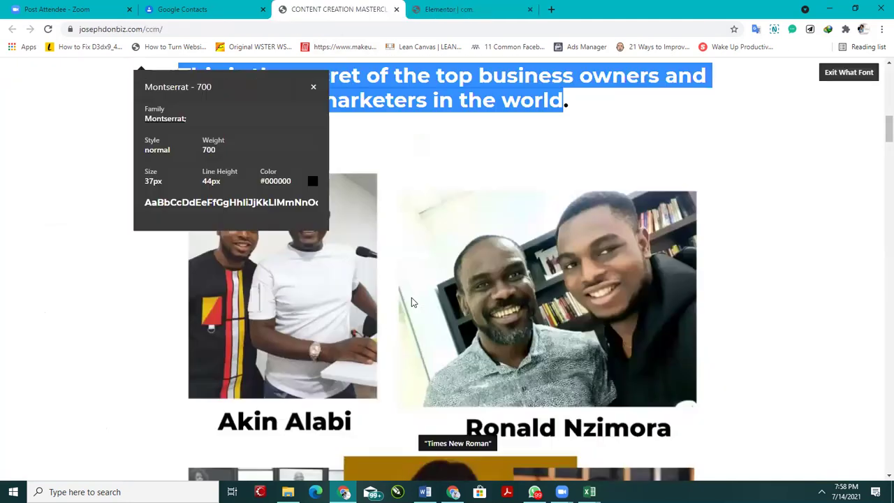
scroll(627, 159, down, 5)
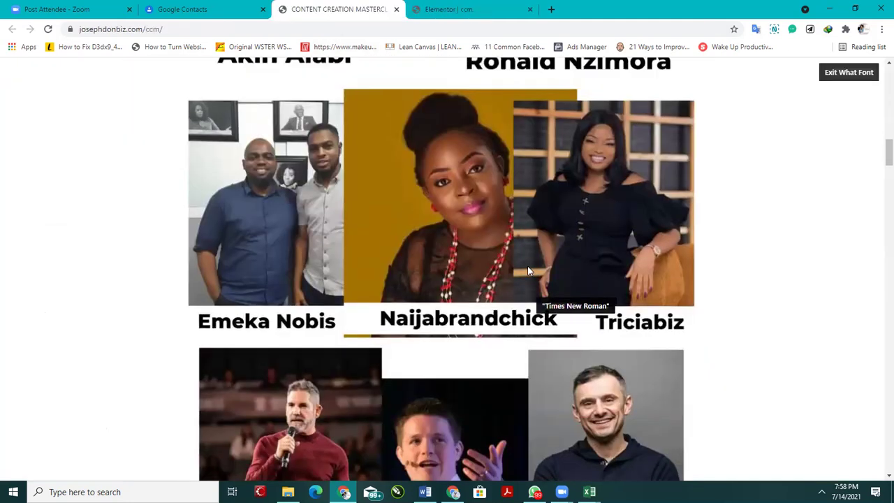
scroll(528, 262, up, 3)
scroll(529, 272, down, 8)
scroll(504, 189, up, 5)
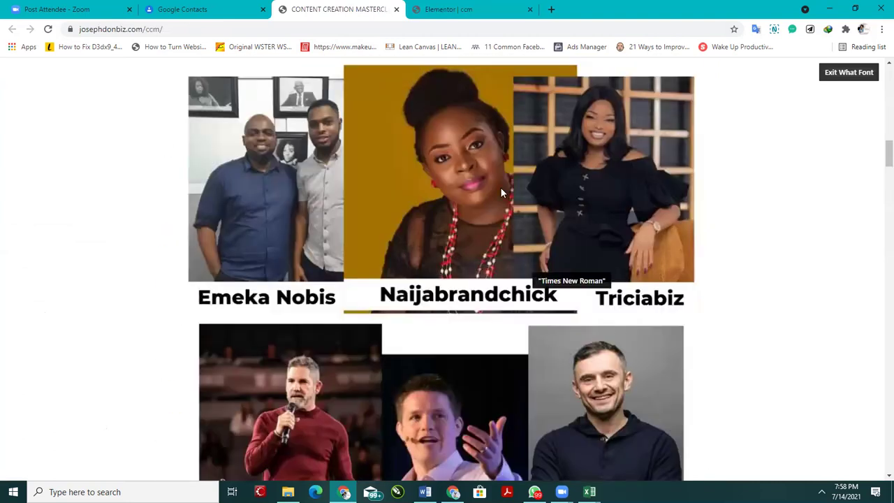
scroll(504, 142, up, 5)
scroll(479, 206, down, 2)
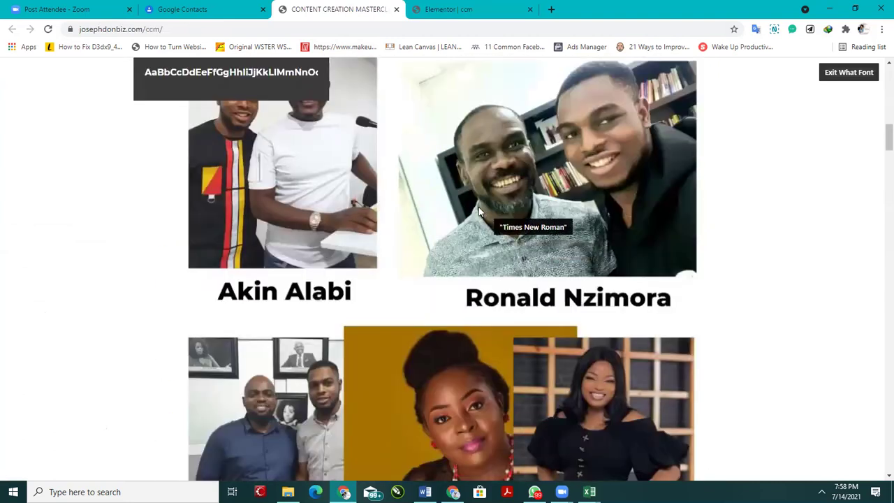
scroll(479, 207, down, 2)
scroll(478, 207, up, 2)
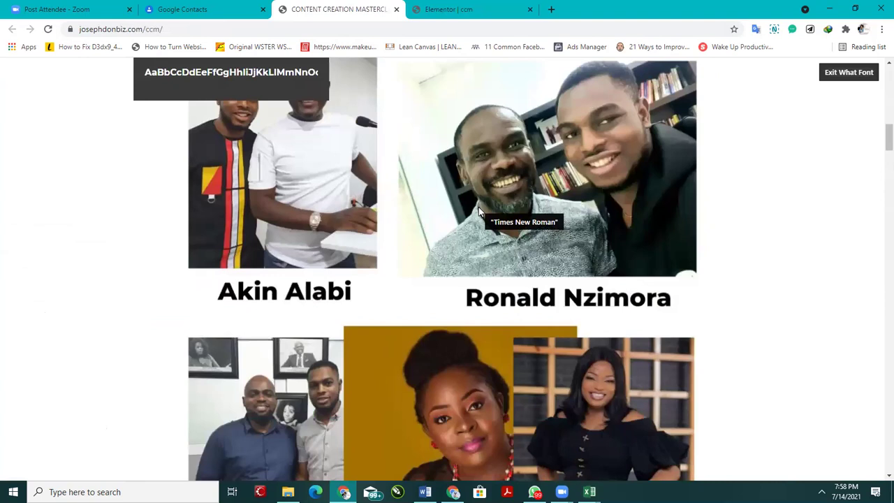
scroll(476, 220, down, 2)
scroll(473, 235, up, 2)
scroll(471, 240, down, 2)
scroll(536, 299, down, 2)
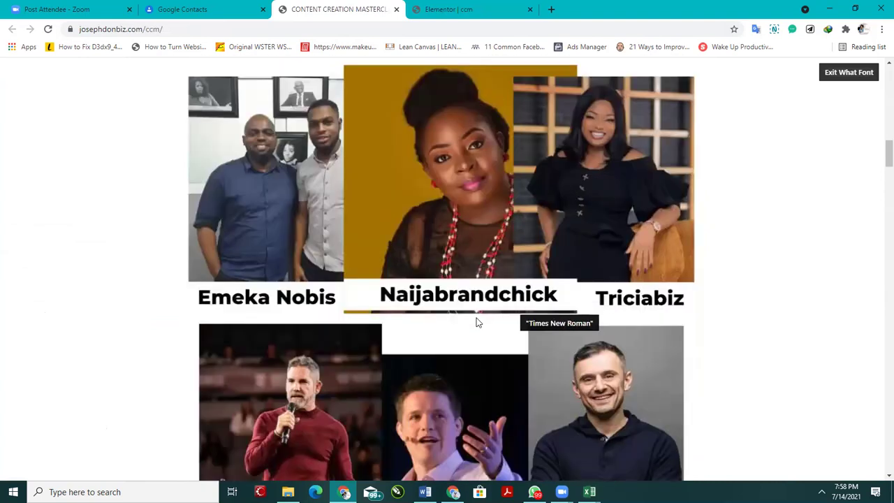
scroll(478, 322, down, 2)
scroll(470, 320, up, 5)
Step: Save the marketers' collage image from the reference page to the Downloads folder as Top-marketers-1086x1536 in JPEG format
right_click(438, 174)
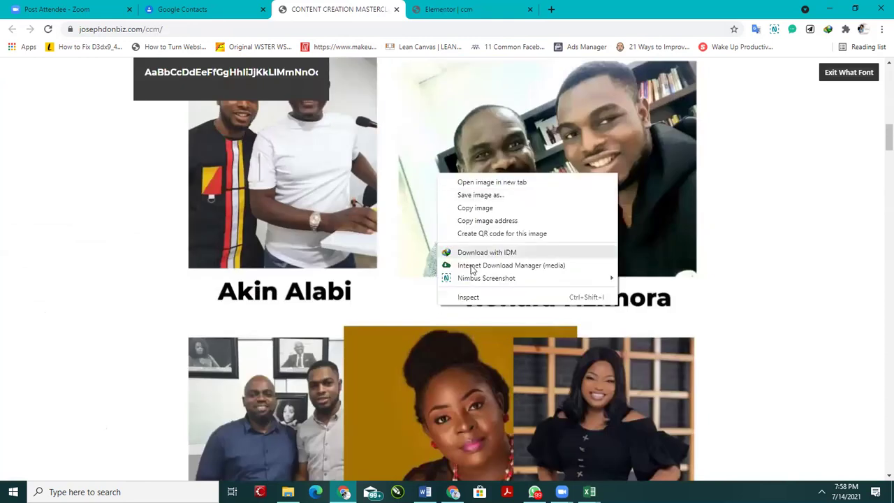
right_click(328, 192)
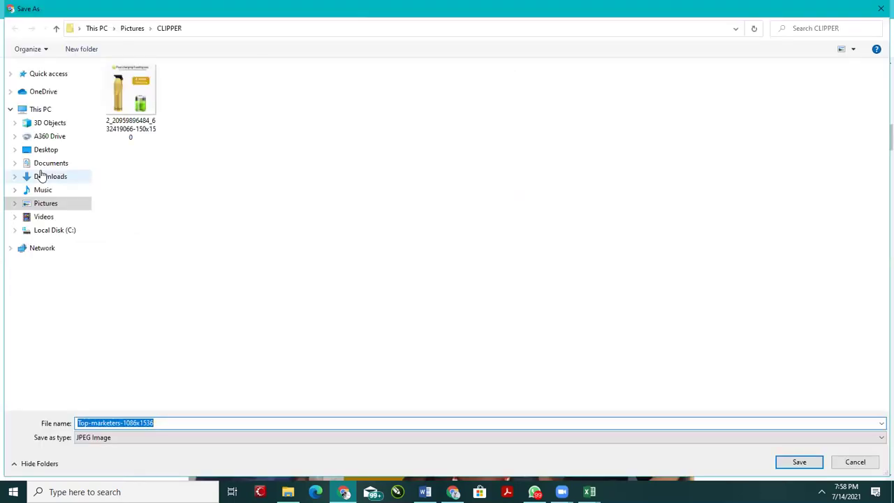
click(46, 176)
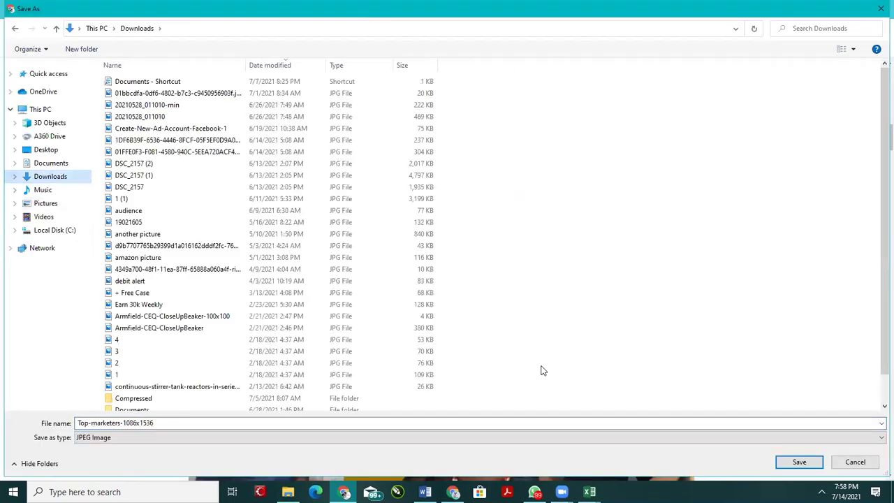
click(800, 462)
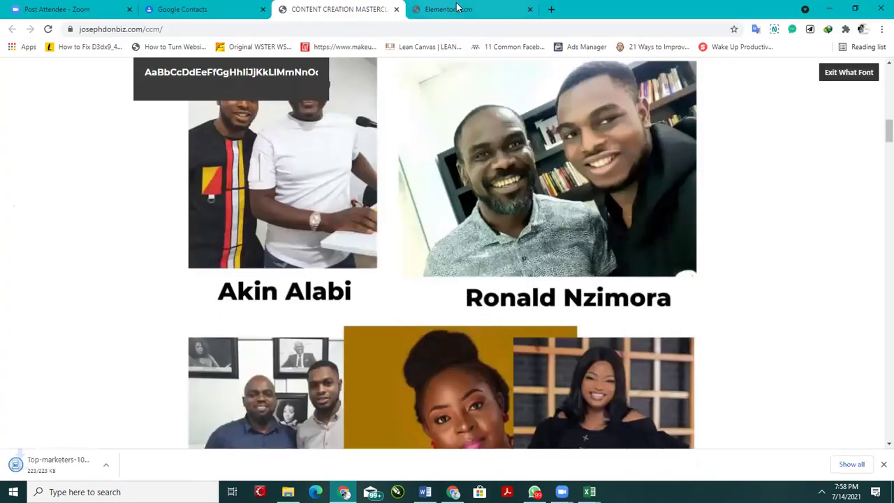
Step: Return to the Elementor draft and add an Image widget directly below the "This is the secret" heading
click(449, 9)
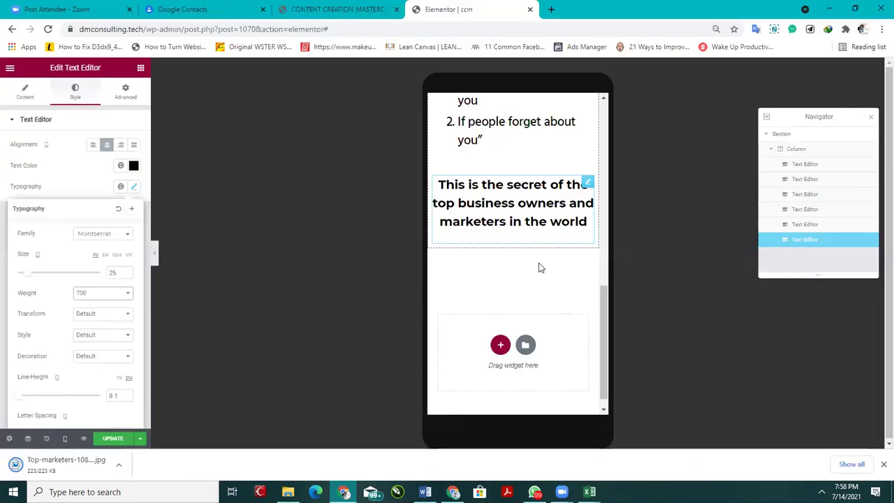
click(141, 68)
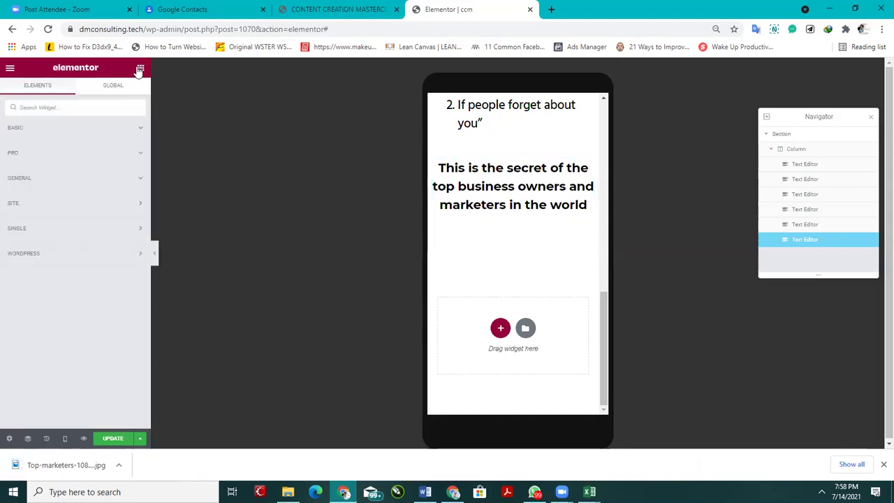
click(84, 131)
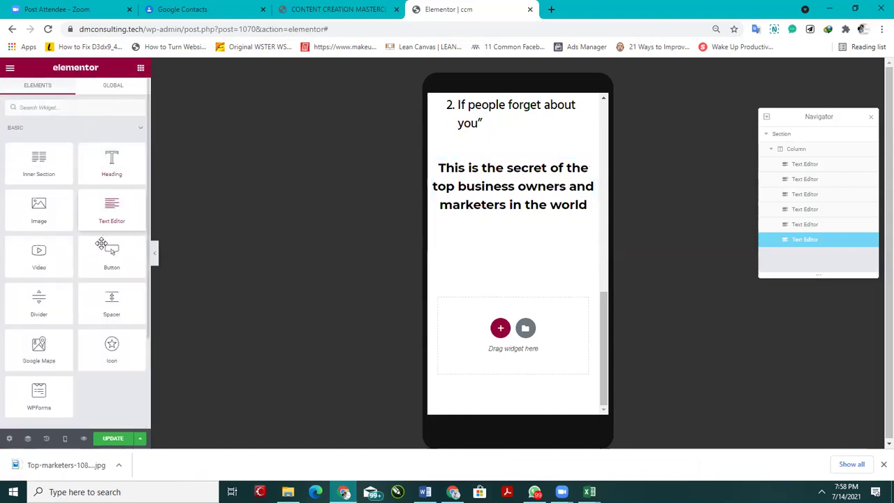
drag(40, 217, 519, 232)
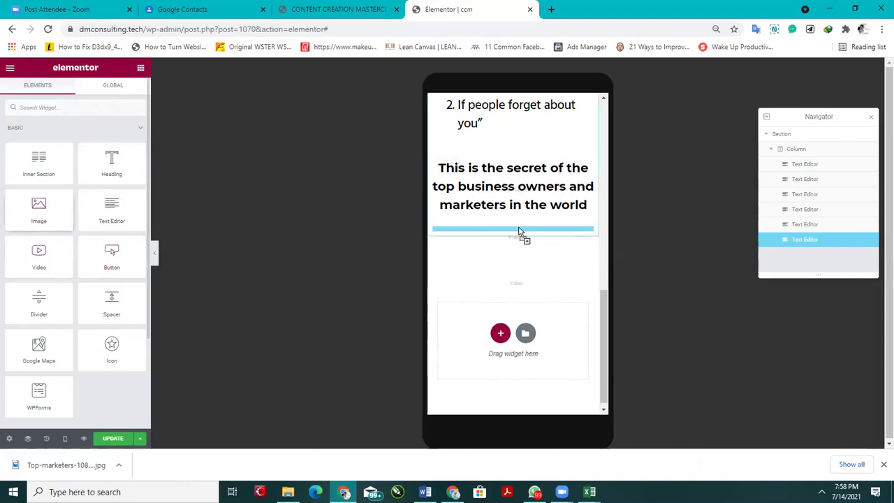
Step: Upload Top-marketers-1086x1536 from the Downloads folder and insert it into the Image widget below the "This is the secret" heading
click(49, 201)
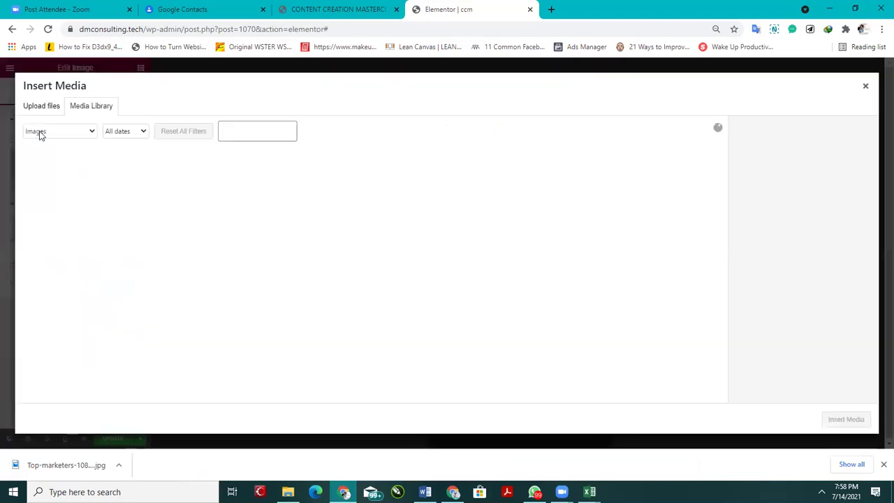
click(46, 109)
click(421, 259)
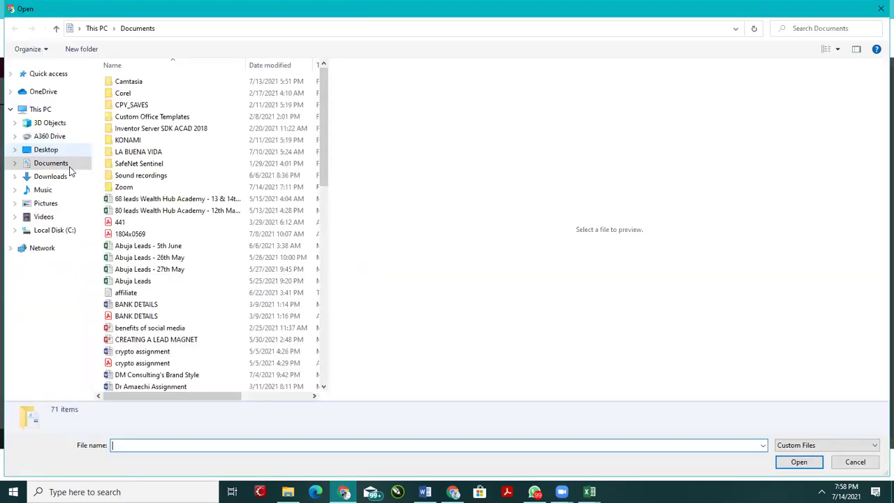
click(72, 178)
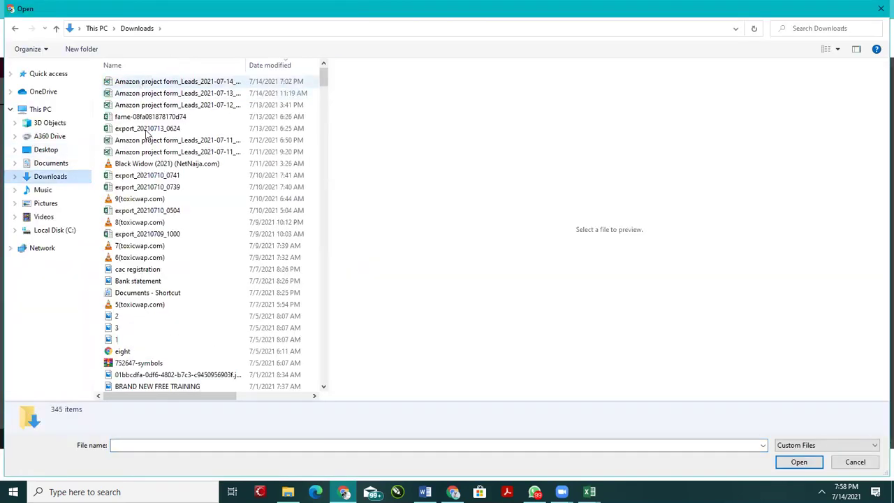
click(149, 84)
key(Return)
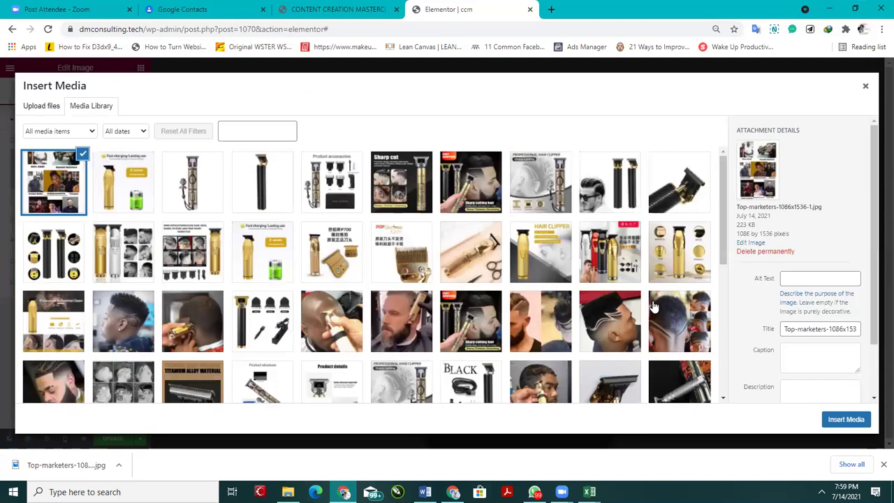
click(831, 418)
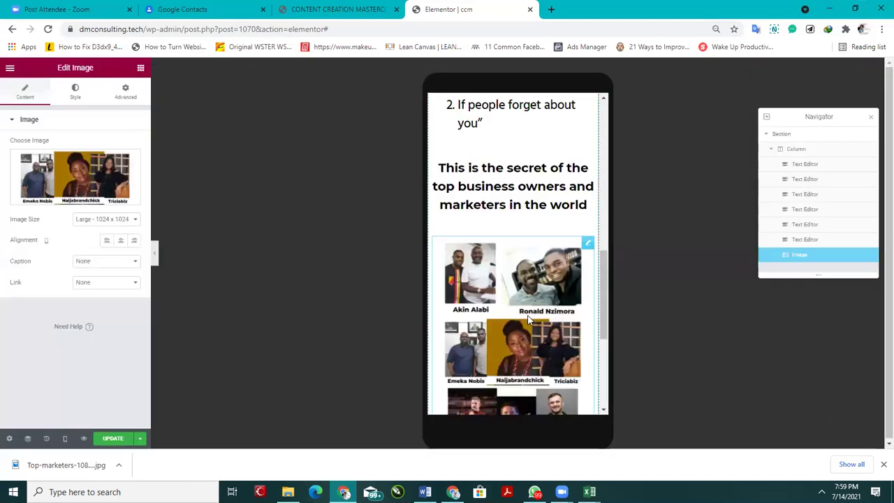
Step: Review the marketers' collage and surrounding text in the mobile draft and compare them with the same part of the reference page
scroll(537, 300, down, 2)
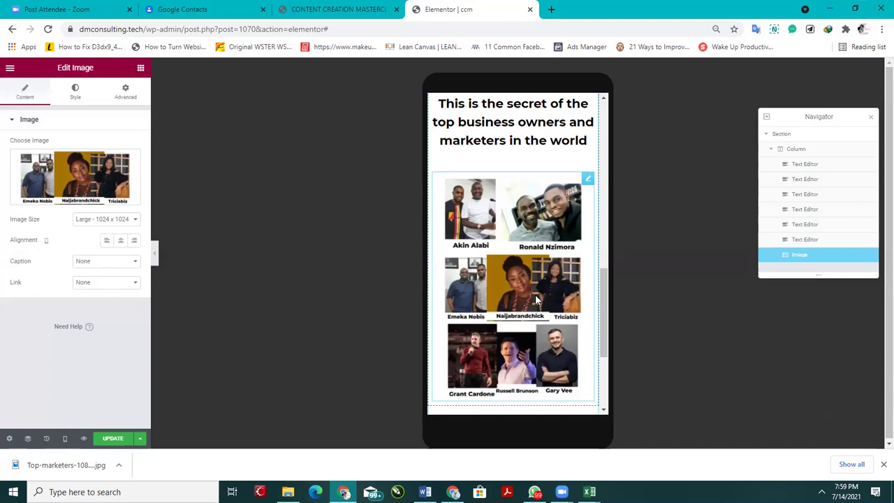
scroll(573, 342, down, 2)
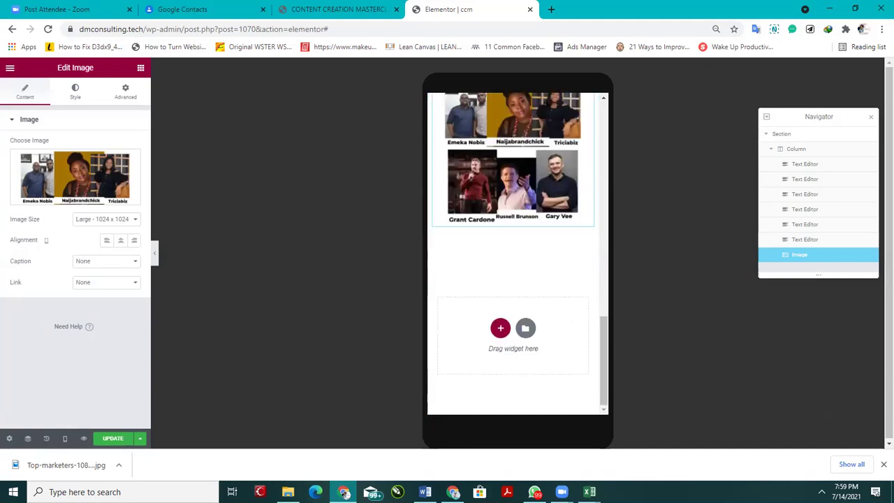
scroll(526, 243, up, 15)
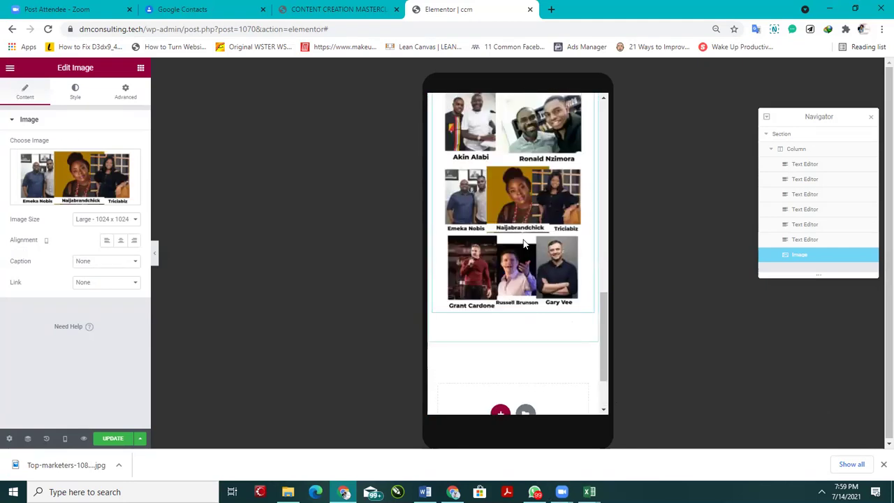
scroll(525, 243, down, 7)
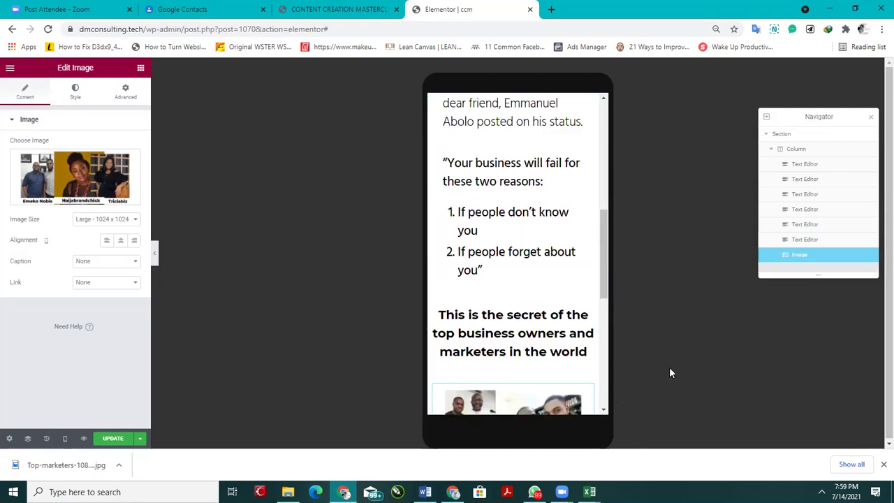
scroll(563, 298, down, 5)
scroll(563, 297, up, 8)
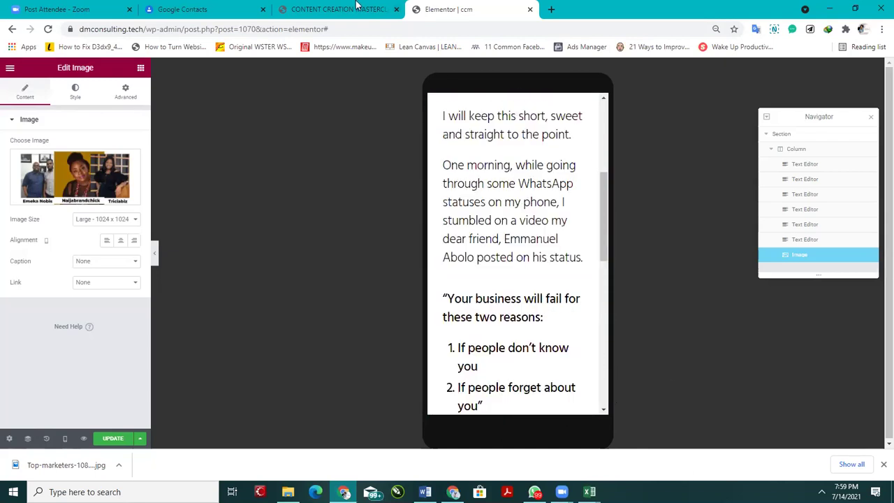
click(357, 5)
scroll(488, 256, down, 7)
scroll(488, 262, up, 4)
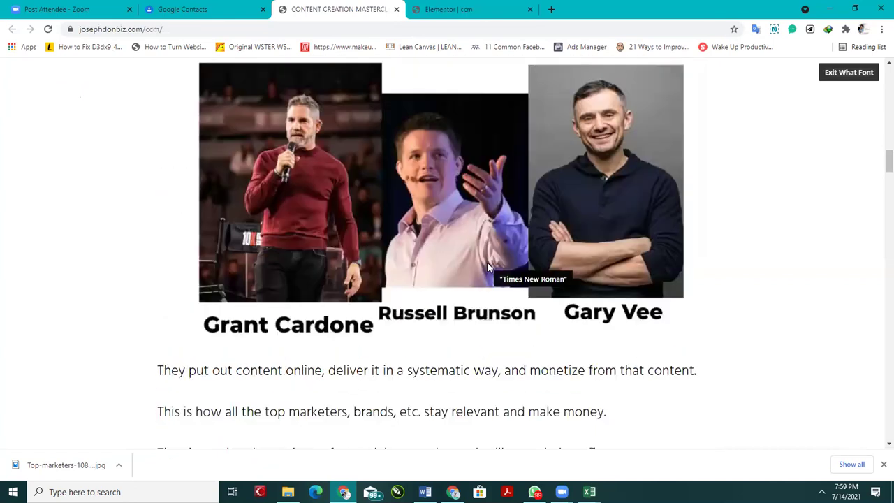
click(487, 11)
scroll(491, 227, down, 1)
scroll(489, 234, down, 6)
scroll(486, 249, up, 3)
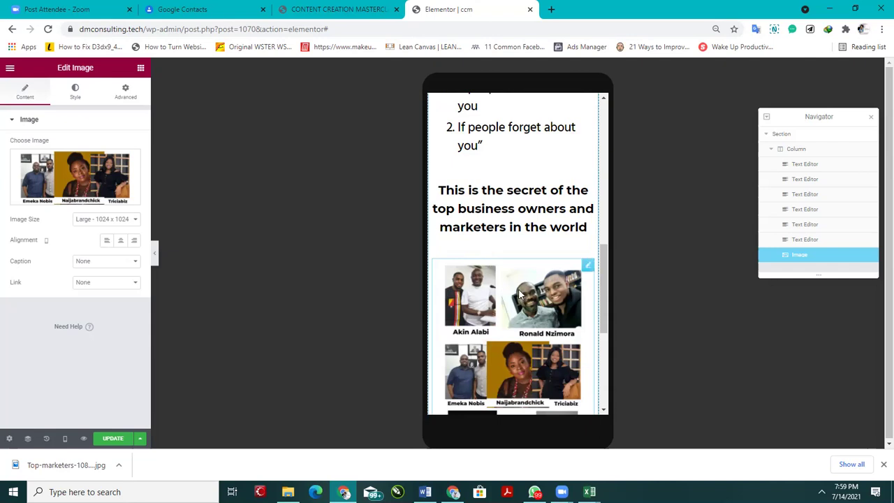
scroll(518, 289, down, 2)
scroll(478, 292, down, 2)
scroll(479, 297, up, 5)
scroll(494, 340, down, 2)
scroll(513, 301, down, 4)
Step: Save the Content Creation Masterclass banner from the reference page to the Downloads folder as CONTENT-CREATION-MASTERCLASS-for-page-1024x1024 in JPEG format
click(359, 7)
scroll(442, 225, down, 5)
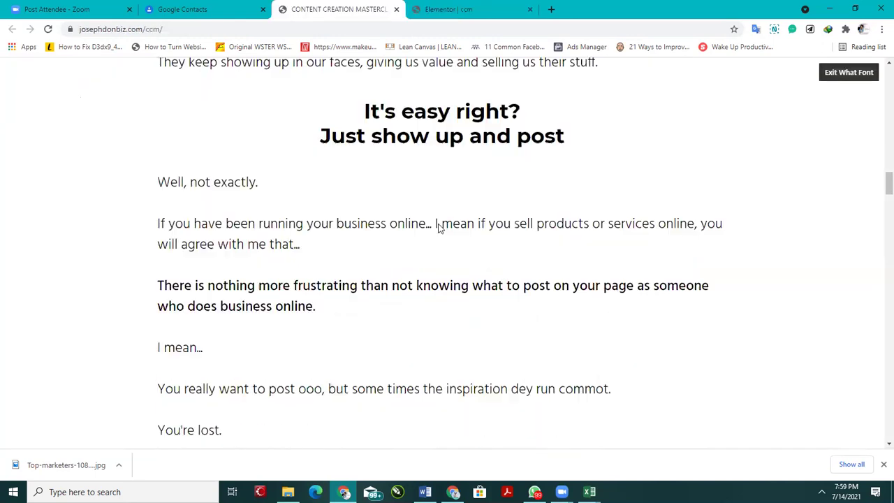
scroll(440, 166, up, 3)
scroll(429, 169, down, 8)
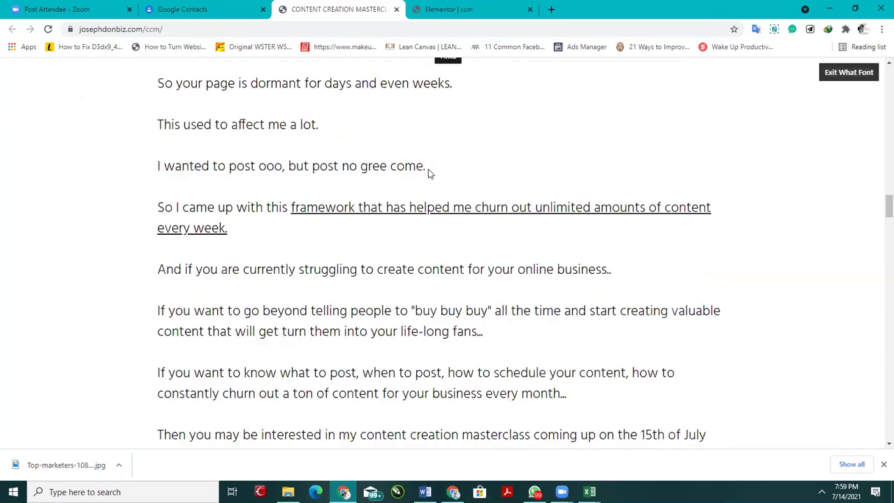
scroll(231, 231, down, 3)
scroll(288, 220, up, 3)
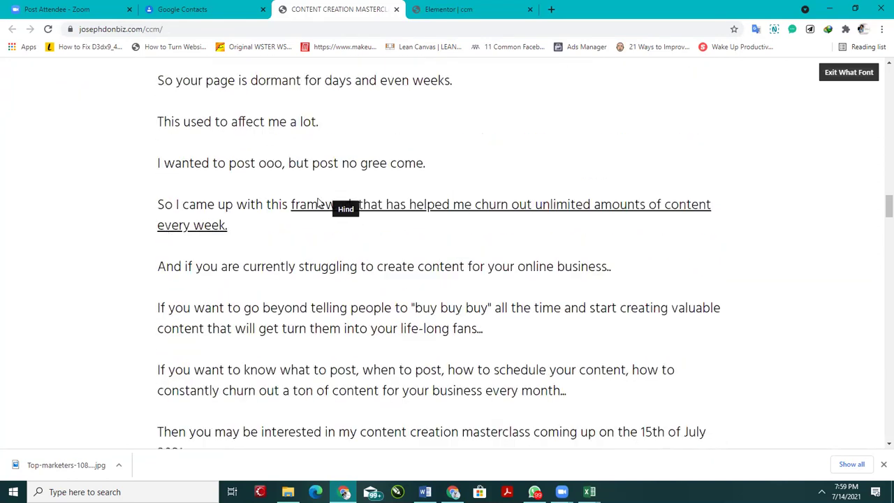
scroll(305, 249, up, 10)
scroll(304, 245, down, 2)
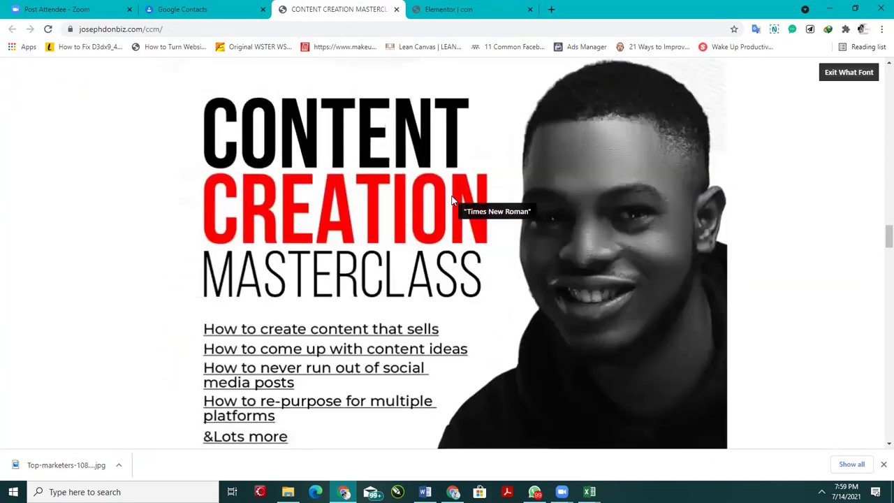
right_click(452, 201)
click(513, 231)
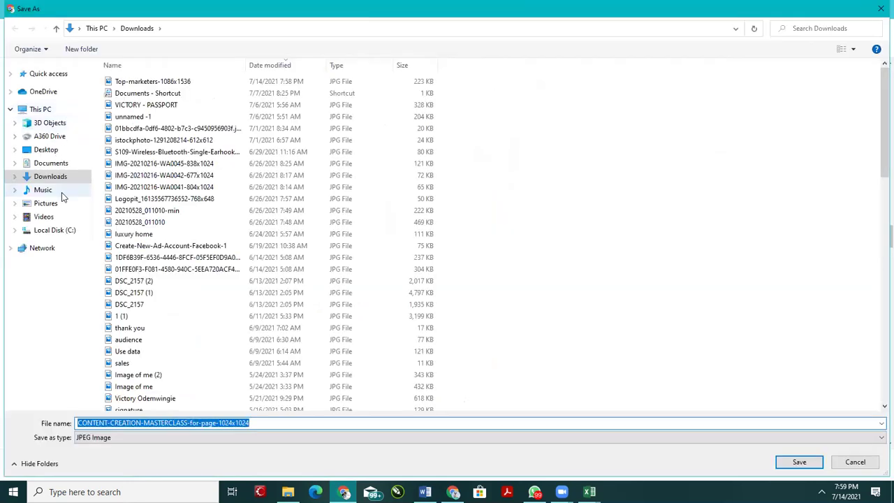
click(802, 467)
click(800, 467)
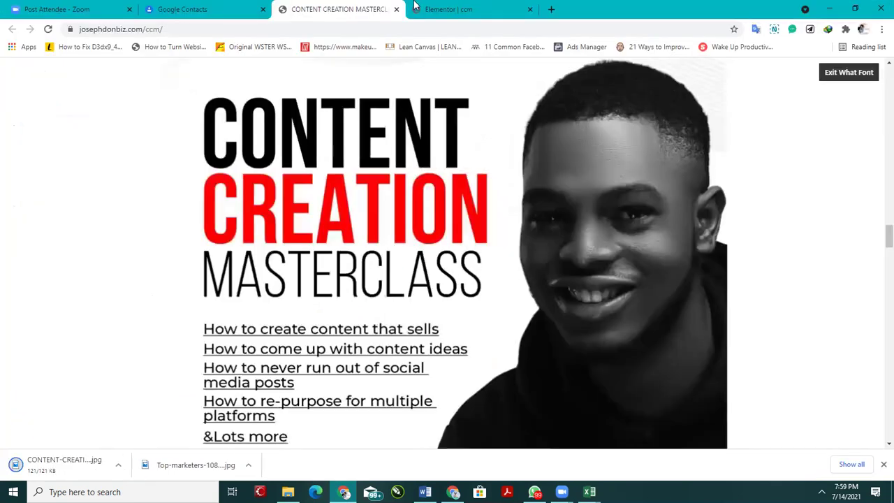
Step: Return to the Elementor draft and duplicate the marketers' collage Image widget
key(ctrl+Tab)
scroll(596, 187, up, 2)
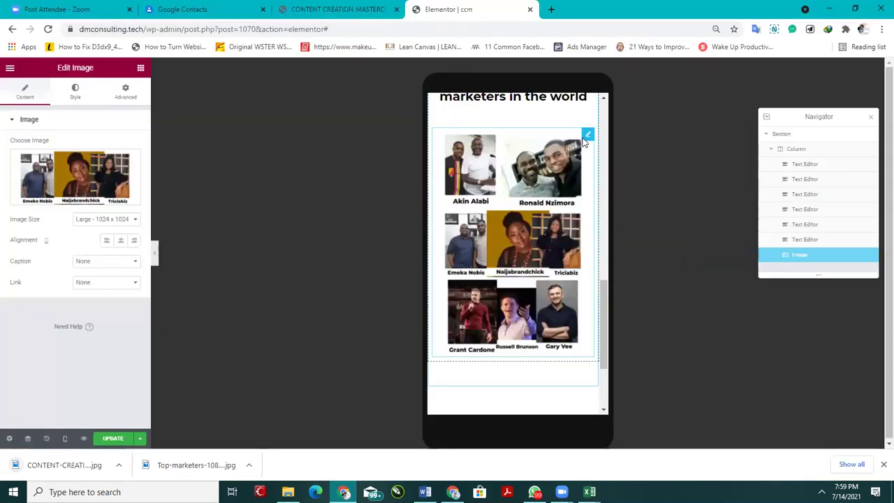
right_click(598, 184)
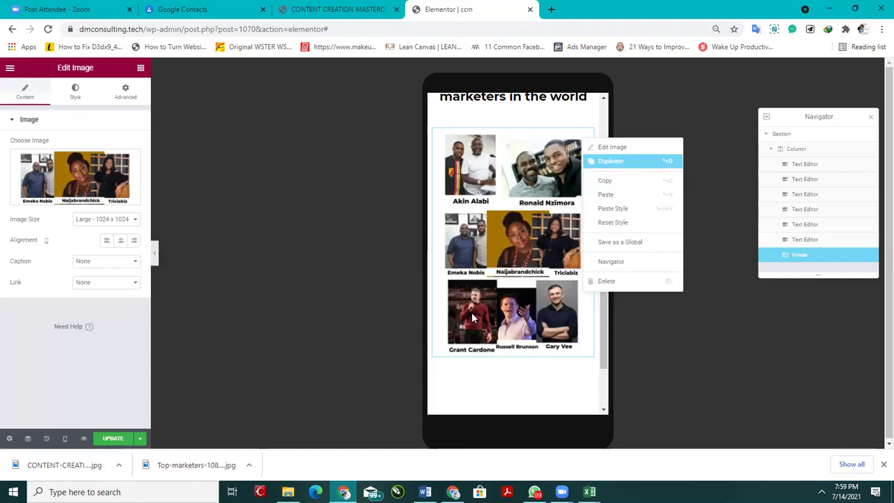
click(613, 163)
scroll(503, 288, down, 2)
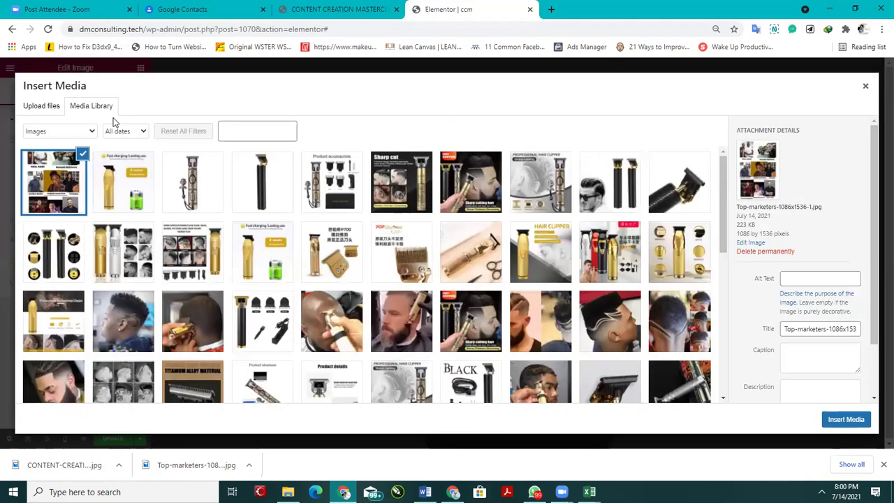
Step: Upload CONTENT-CREATION-MASTERCLASS-for-page-1024x1024 from the Downloads folder and insert it as the duplicated widget's image
click(43, 107)
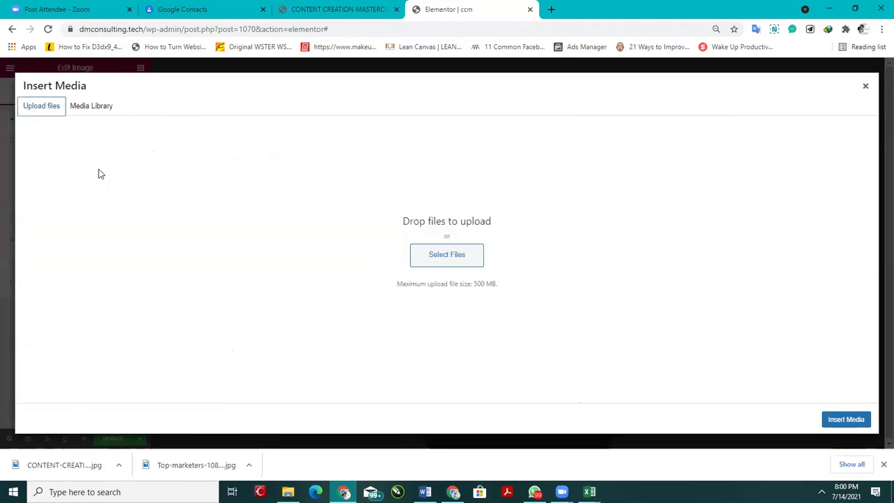
click(419, 260)
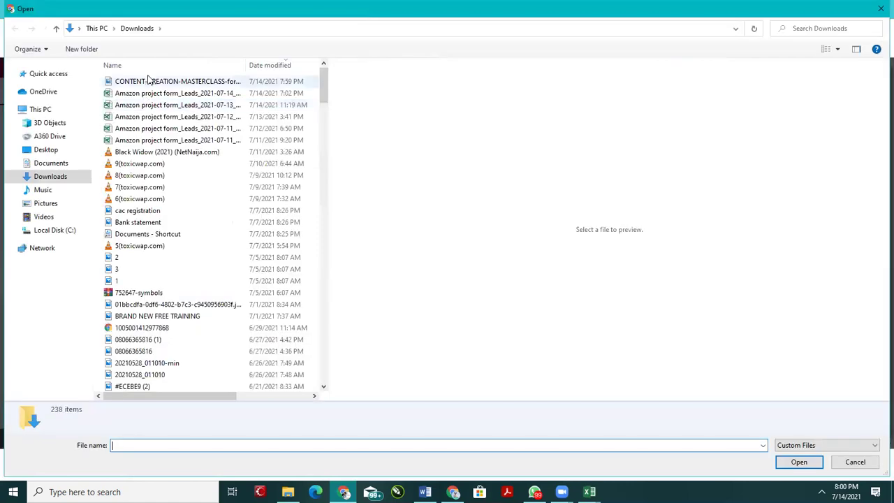
click(161, 81)
click(800, 462)
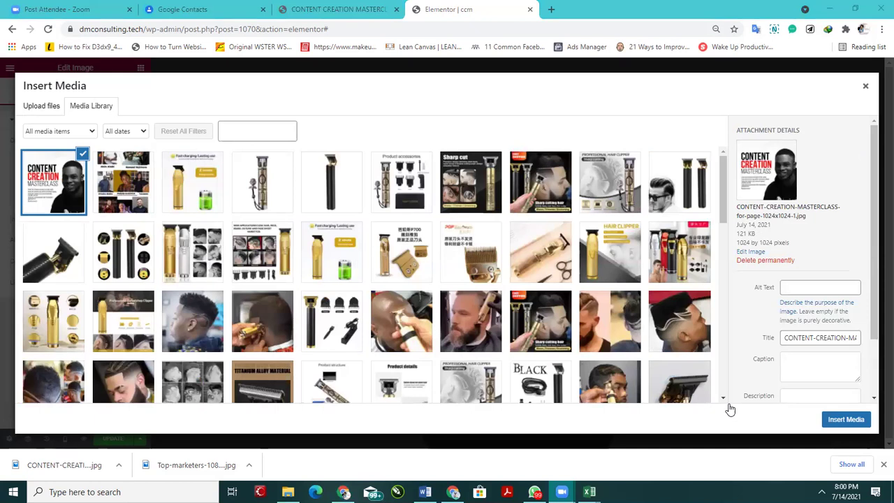
click(349, 9)
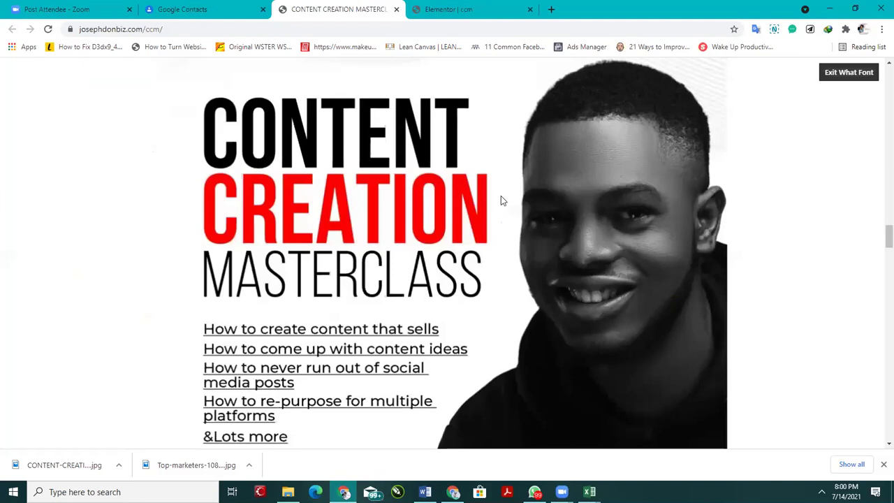
click(454, 9)
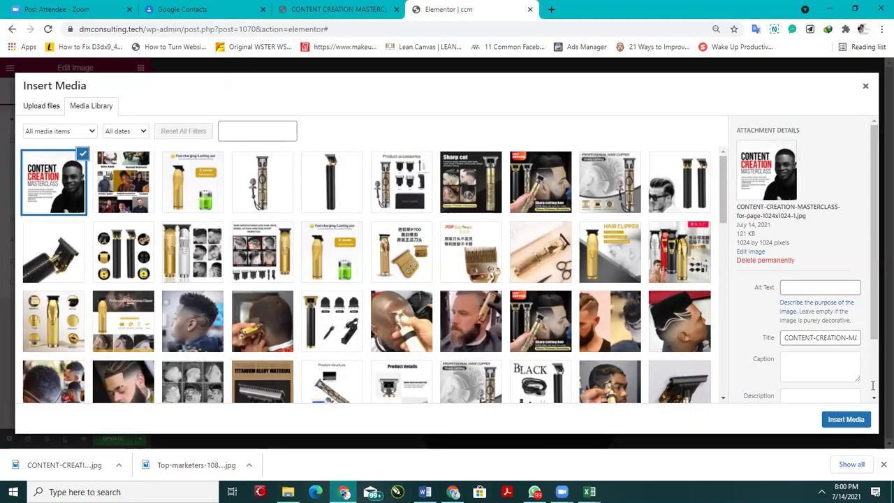
click(846, 420)
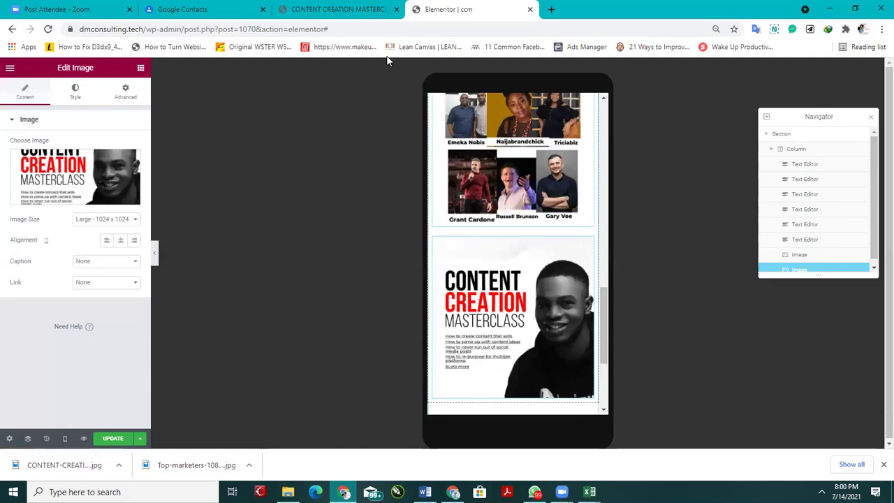
Step: Examine the reference page's sections below the masterclass banner, from "Content is like fuel" down to the footer
click(339, 9)
scroll(485, 311, down, 12)
scroll(484, 316, up, 6)
scroll(457, 263, down, 2)
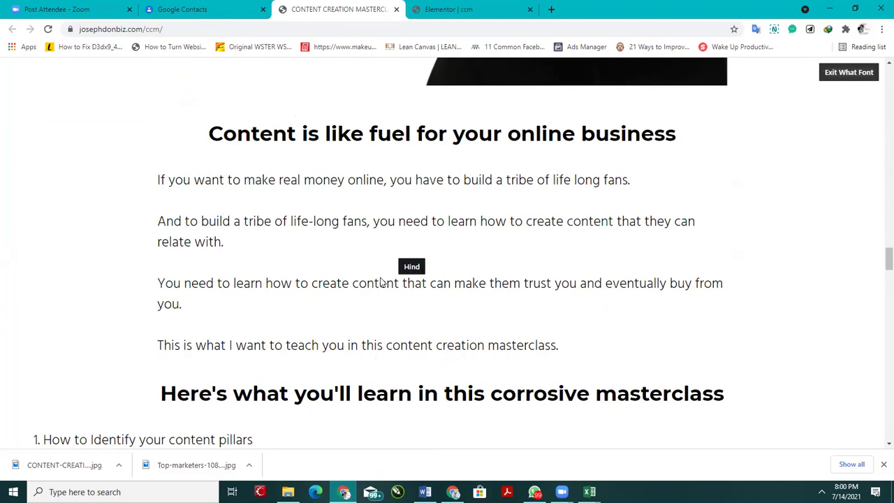
scroll(381, 281, down, 3)
scroll(118, 227, down, 3)
scroll(115, 232, up, 3)
scroll(115, 232, down, 3)
scroll(139, 250, up, 3)
scroll(143, 223, down, 8)
scroll(128, 252, down, 3)
scroll(128, 252, up, 10)
scroll(130, 253, down, 15)
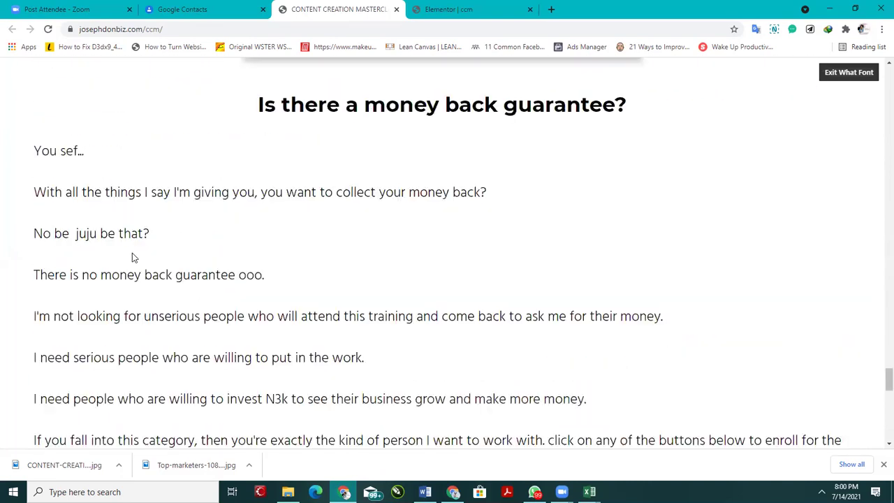
scroll(307, 180, up, 2)
scroll(505, 149, down, 4)
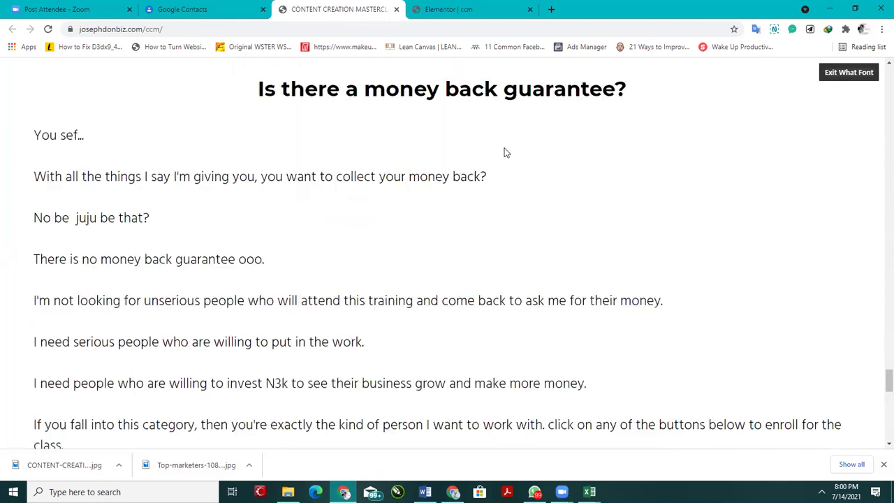
scroll(504, 227, down, 5)
scroll(494, 244, down, 3)
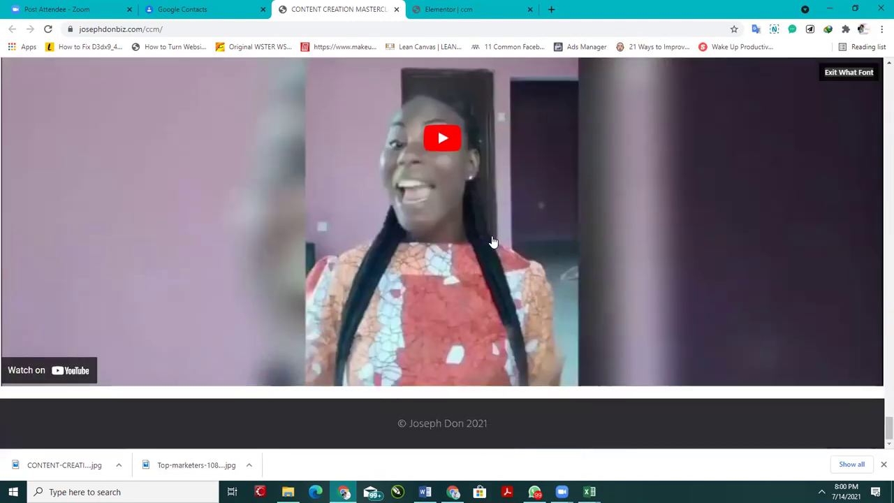
Step: Review the reference page's pricing, bonuses and "what you'll learn" sections again, going back up to the masterclass banner
scroll(492, 242, up, 12)
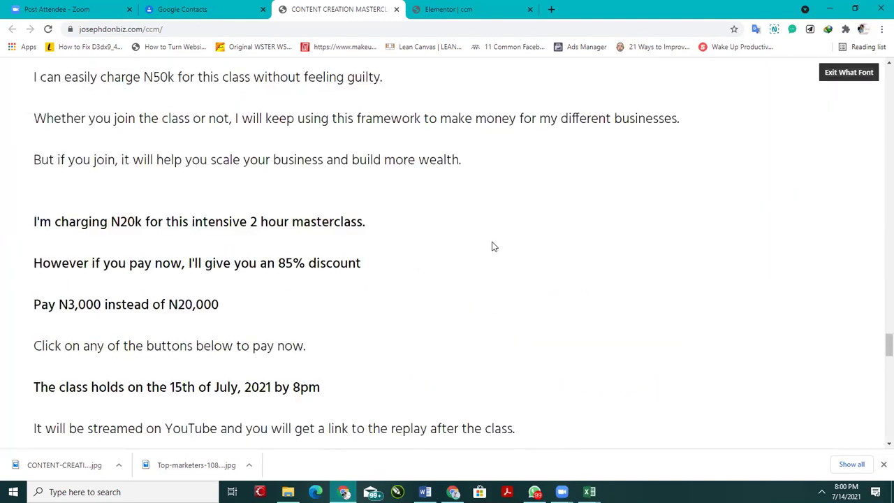
scroll(462, 253, up, 15)
scroll(402, 269, down, 3)
scroll(402, 270, down, 11)
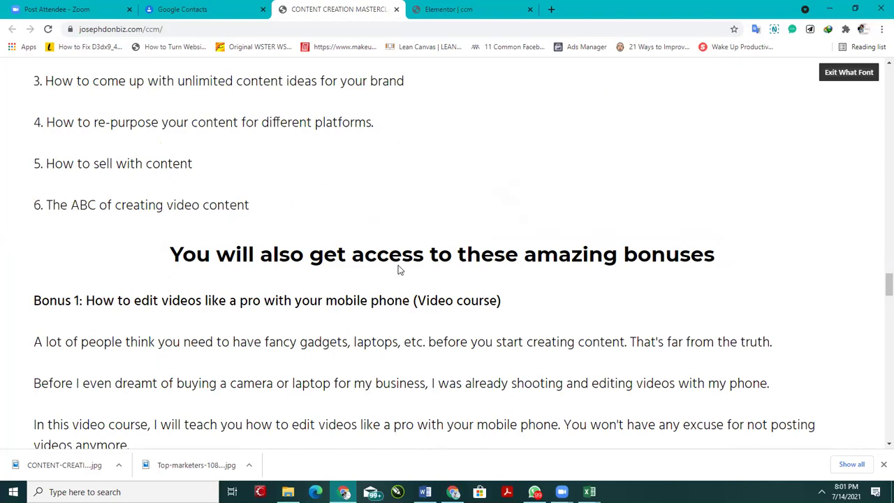
scroll(283, 259, up, 6)
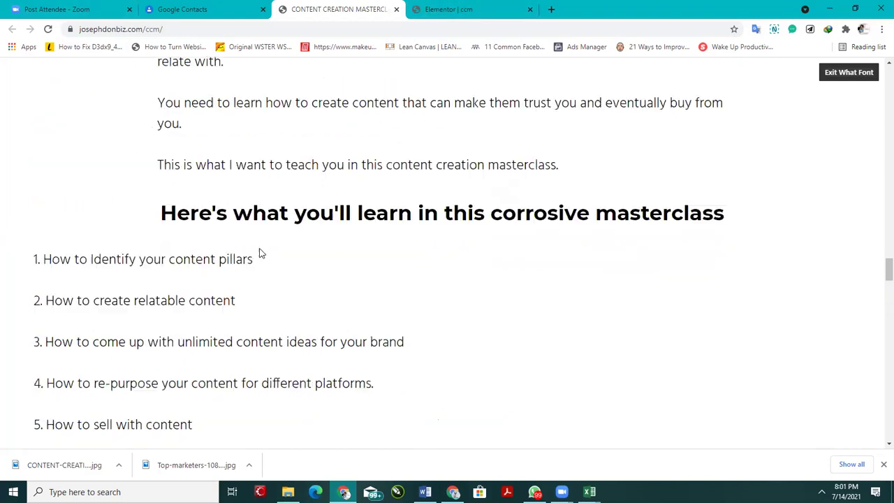
scroll(279, 263, up, 6)
scroll(281, 268, down, 4)
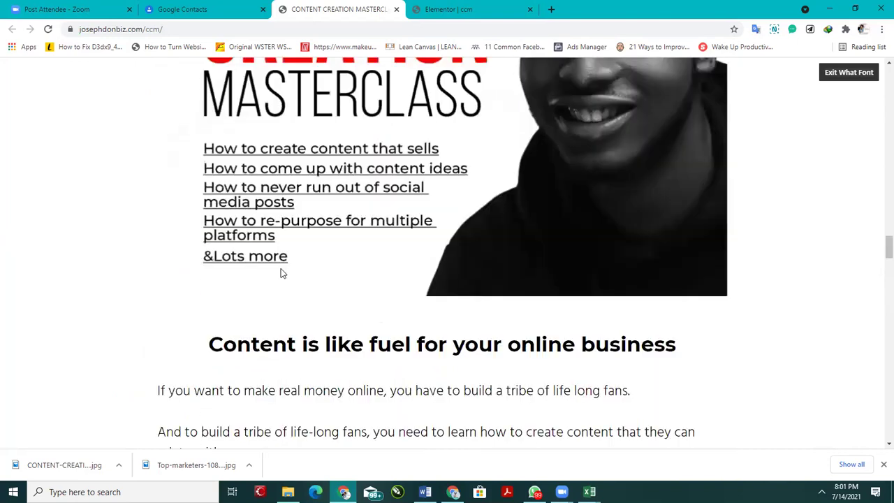
Step: Examine the reference page from the "Content is like fuel for your online business" heading through the learning list to the bonuses
scroll(306, 202, down, 2)
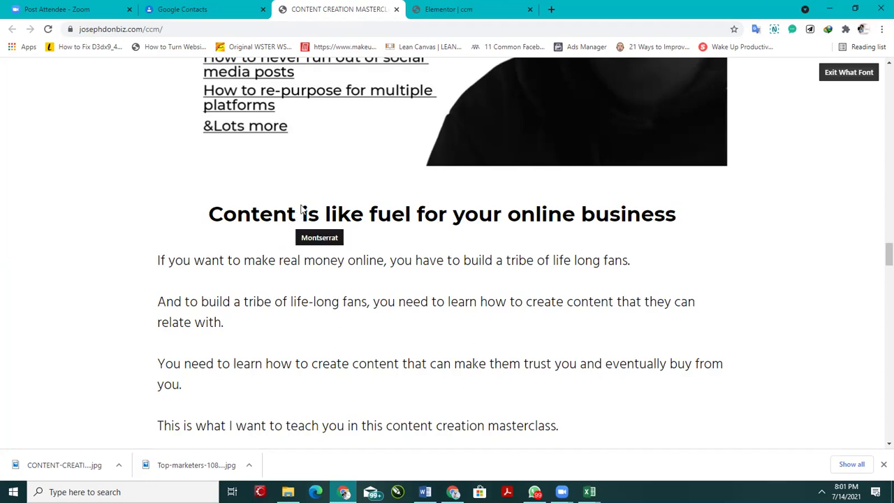
scroll(318, 257, down, 4)
scroll(322, 262, up, 4)
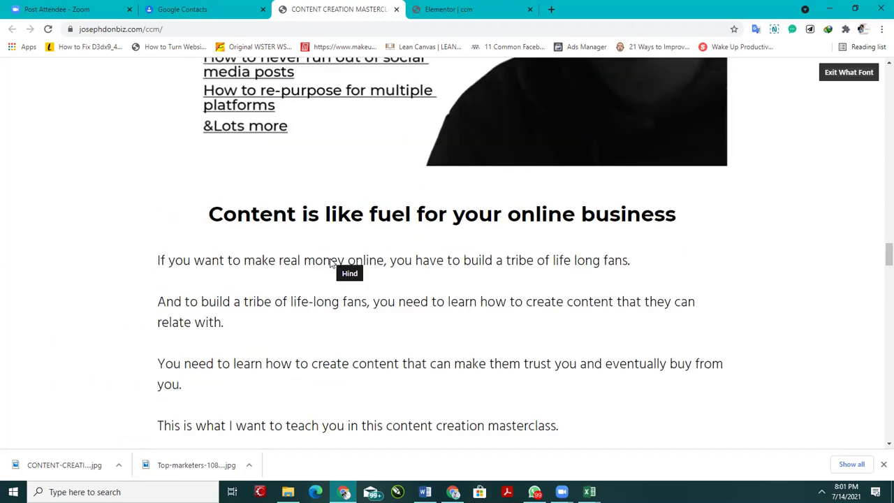
scroll(333, 261, down, 4)
scroll(333, 261, up, 2)
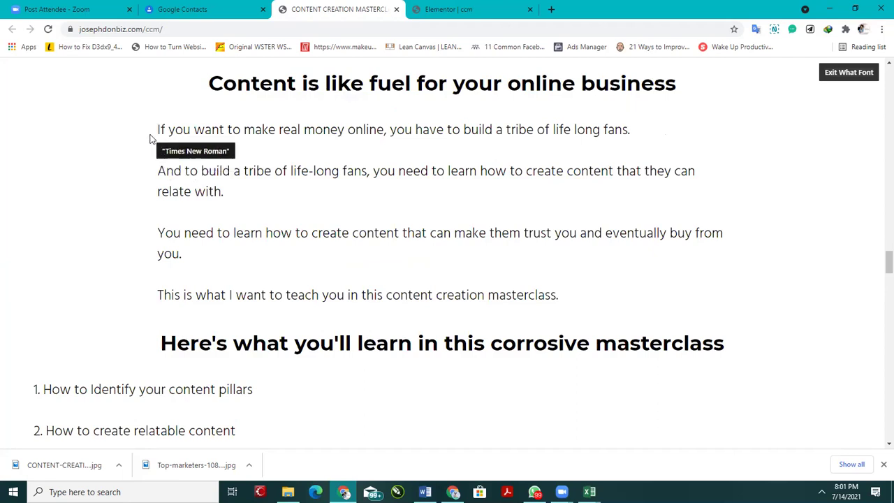
scroll(230, 219, down, 4)
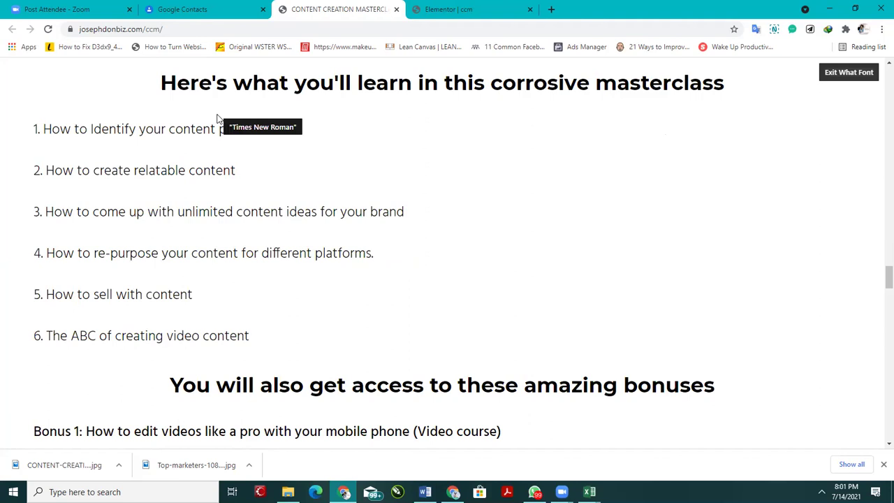
scroll(256, 183, up, 5)
scroll(259, 195, down, 3)
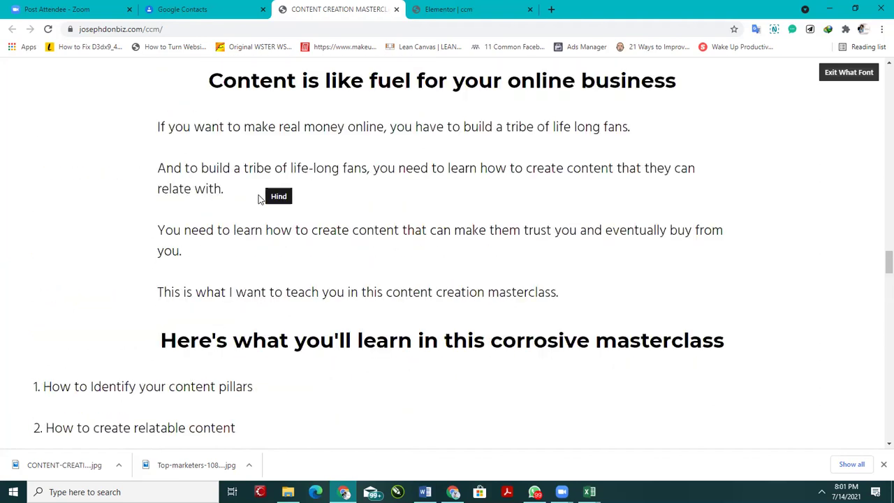
scroll(259, 199, up, 3)
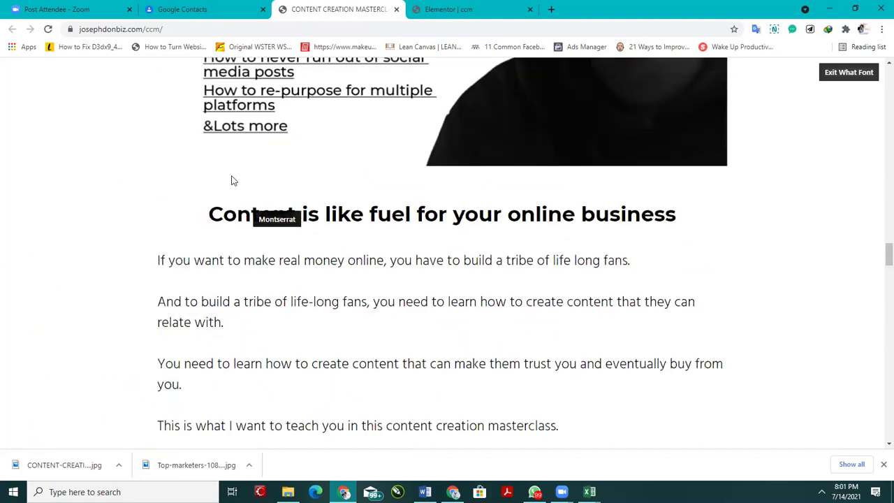
scroll(262, 203, down, 2)
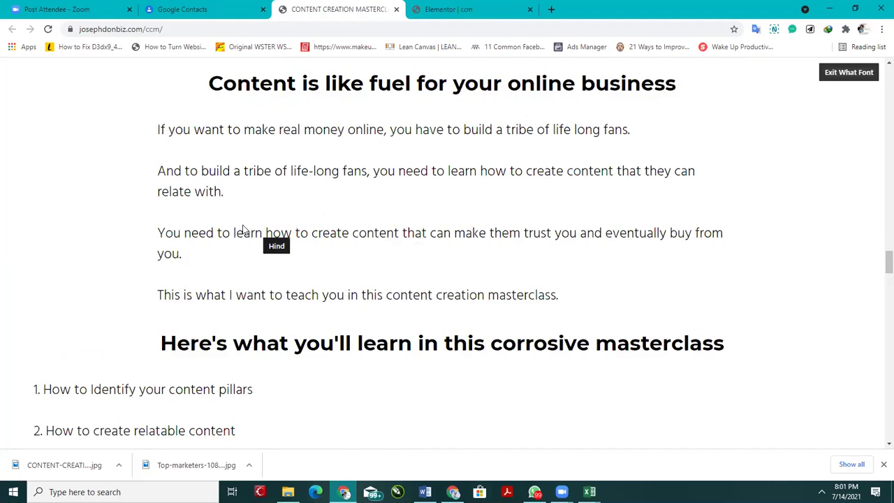
scroll(244, 229, down, 3)
scroll(244, 227, up, 5)
scroll(244, 227, up, 2)
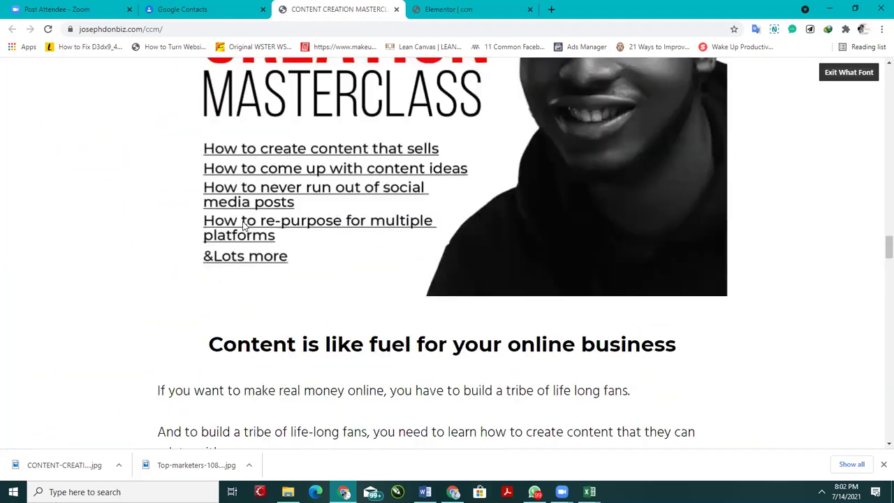
scroll(244, 227, up, 2)
scroll(283, 223, down, 12)
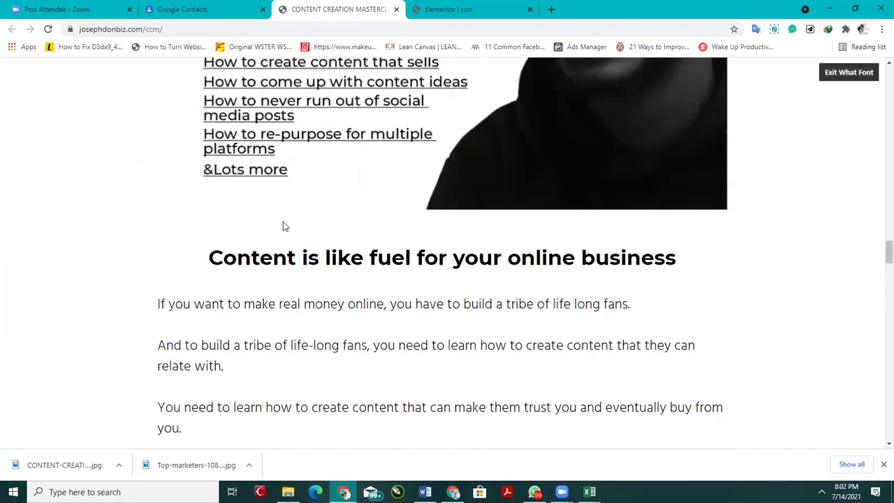
scroll(283, 224, up, 5)
scroll(285, 226, up, 2)
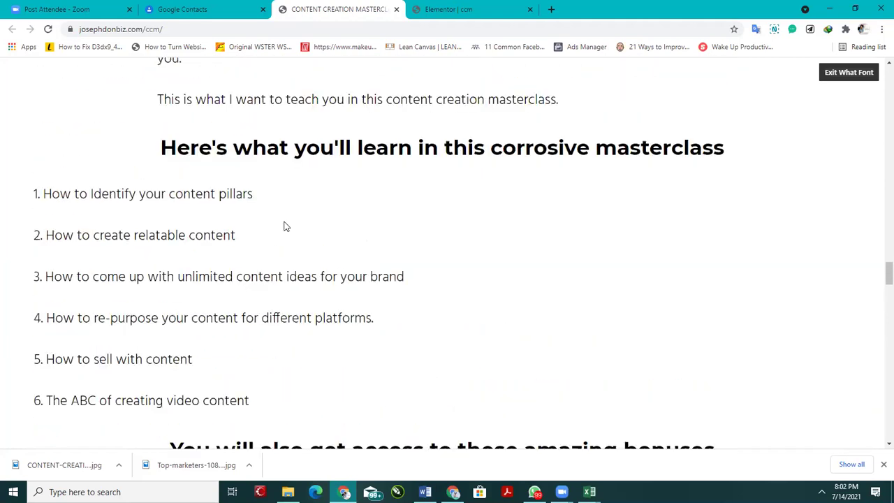
scroll(285, 216, down, 5)
scroll(285, 209, up, 1)
scroll(285, 208, down, 1)
Step: Set the laptop's power mode to Battery saver in the Windows battery settings
click(824, 489)
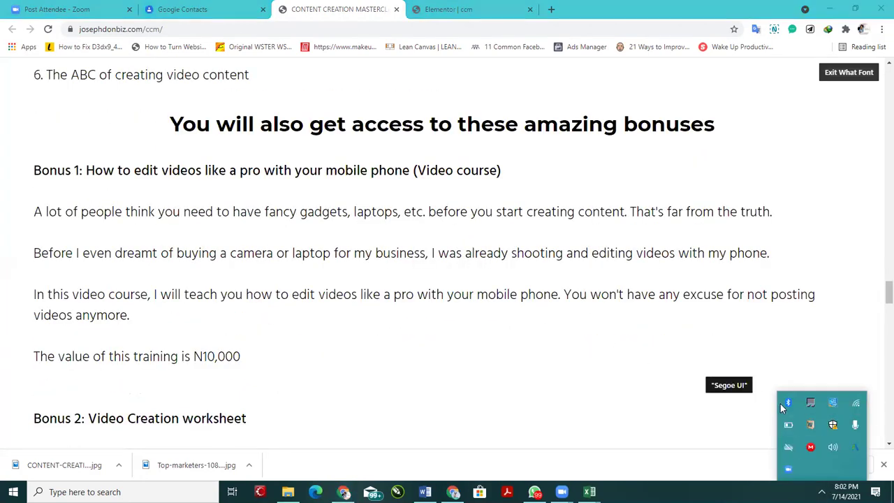
click(787, 422)
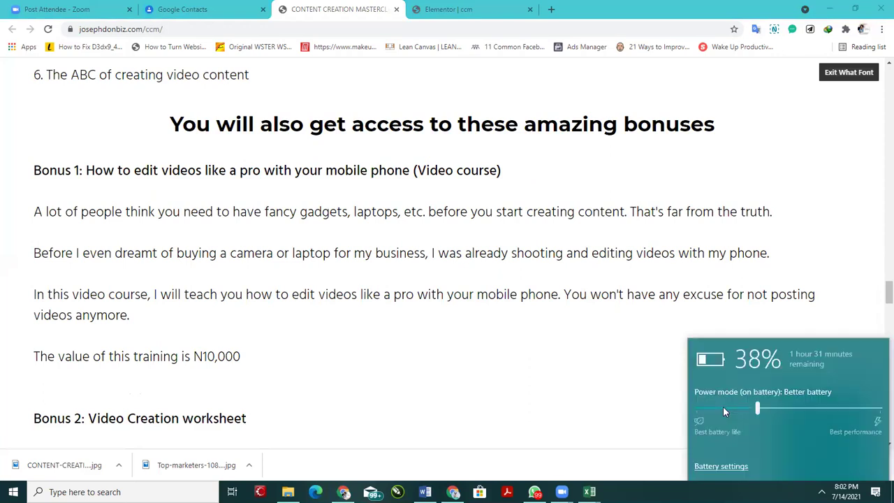
drag(757, 409, 674, 411)
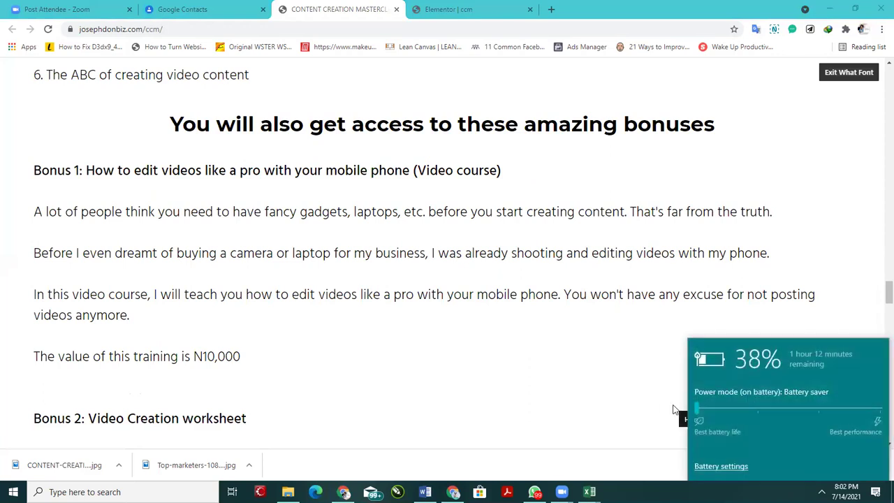
click(619, 363)
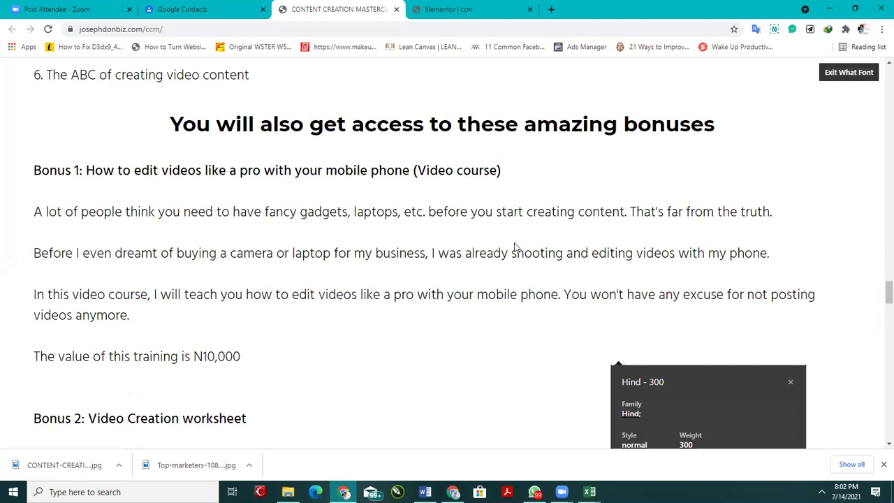
Step: Return to the Elementor draft and paste a copy of the "This is the secret of the top business owners" heading below the masterclass banner
scroll(349, 189, up, 10)
scroll(350, 189, down, 6)
scroll(350, 191, down, 4)
scroll(331, 193, up, 6)
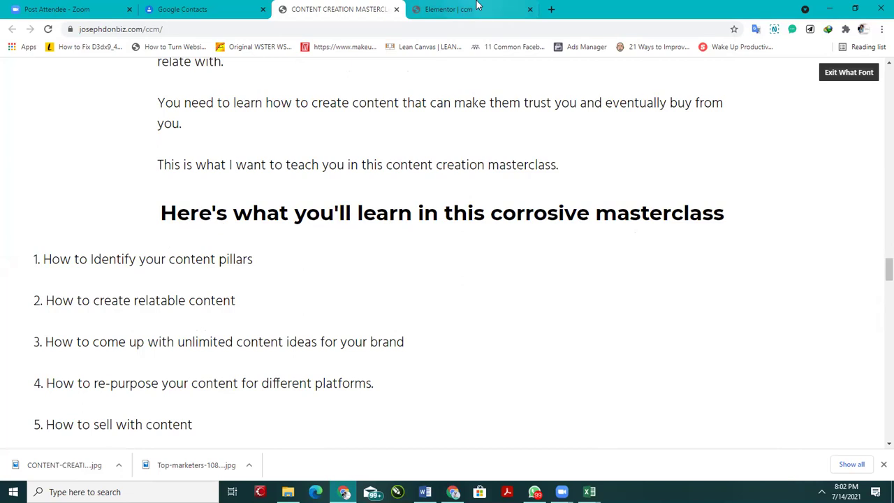
click(455, 7)
scroll(501, 176, down, 3)
scroll(511, 218, up, 10)
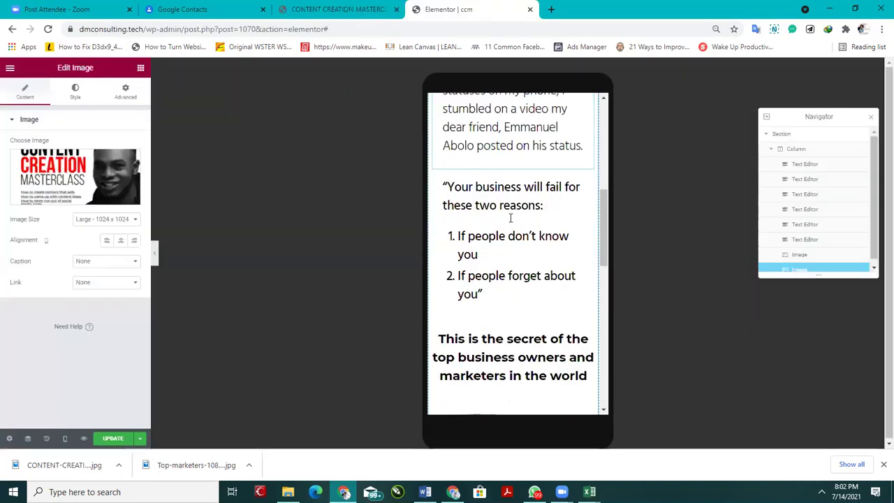
scroll(511, 218, up, 6)
scroll(524, 230, down, 8)
scroll(542, 240, up, 2)
scroll(544, 239, down, 2)
right_click(589, 189)
click(619, 242)
scroll(566, 223, up, 2)
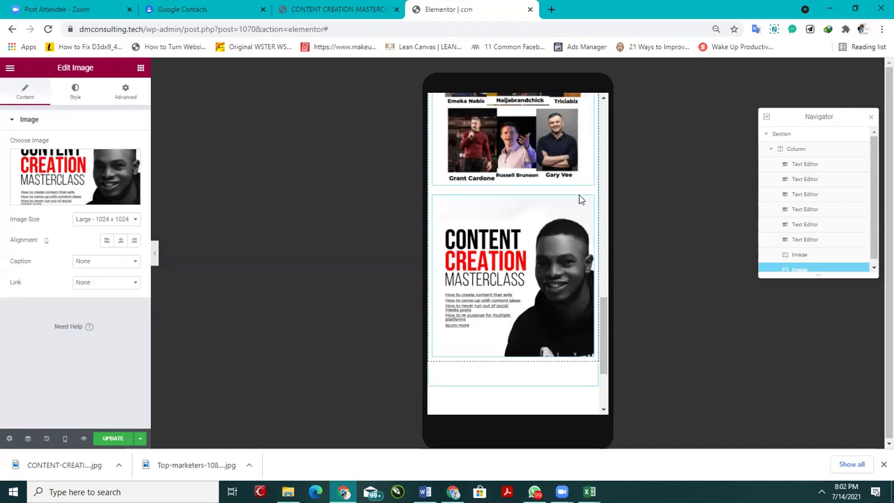
right_click(590, 201)
click(612, 259)
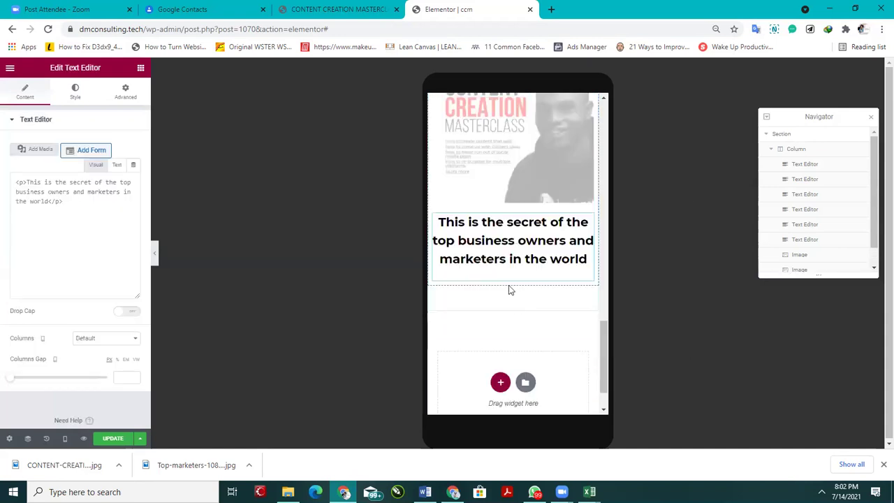
Step: Replace the pasted heading's text with "Here's What you'll Learn in this Corrosive Masterclass"
drag(61, 244, 2, 185)
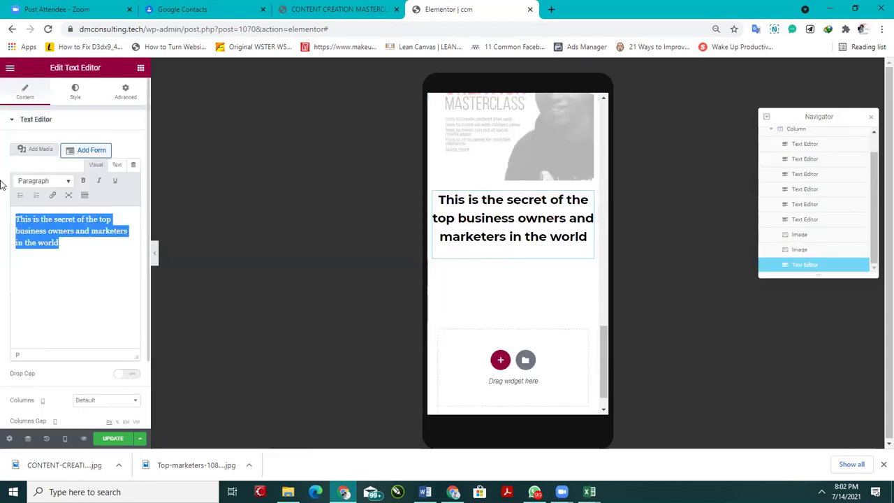
text(Here)
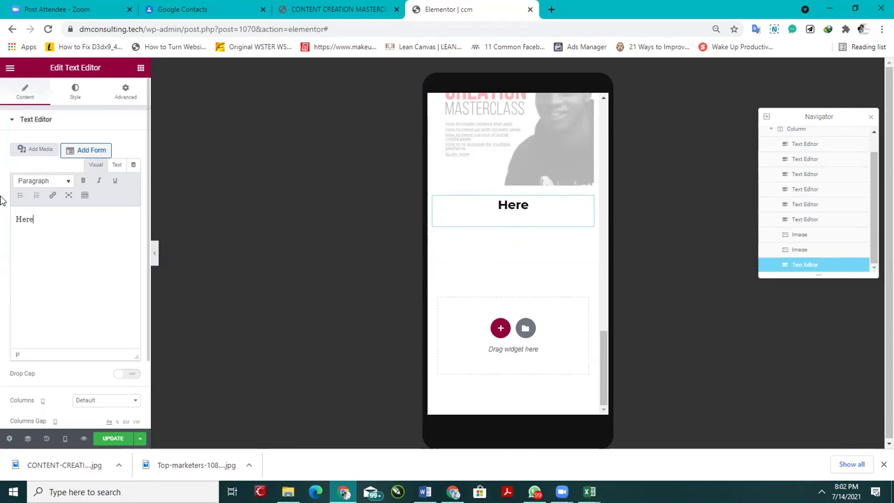
text('s What yo)
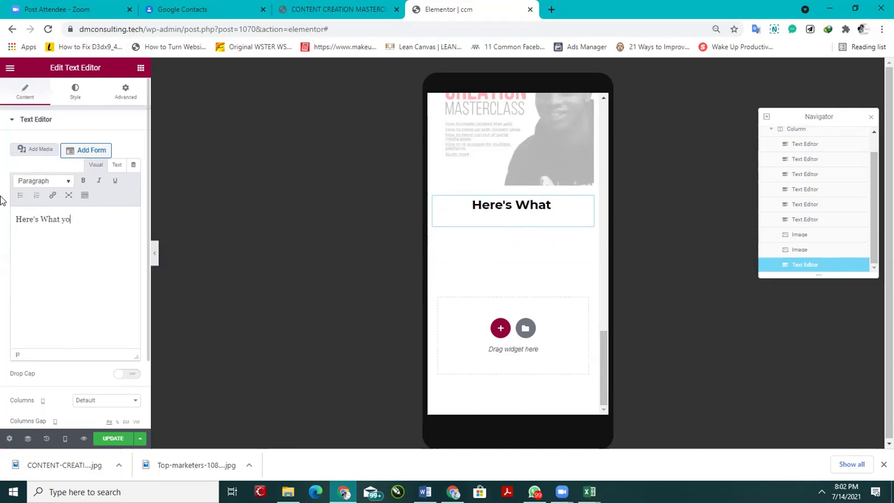
text(u'll Learn i)
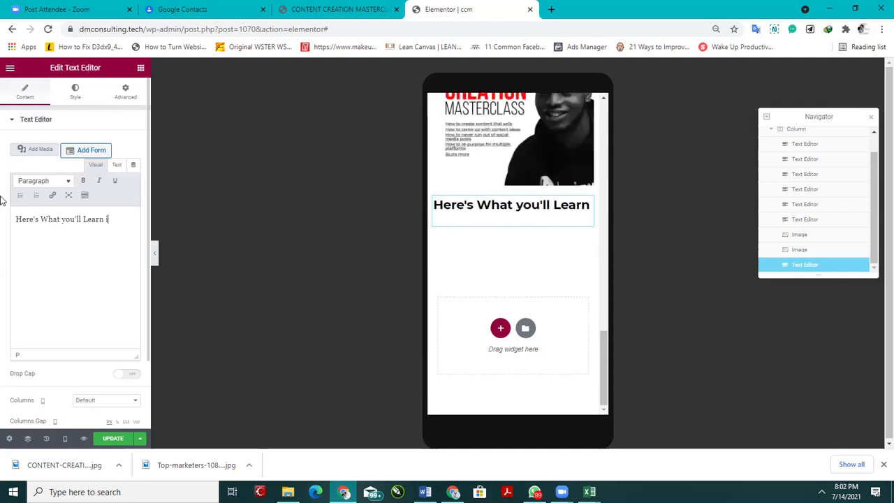
text(n thsiCor)
right_click(3, 200)
key(Return)
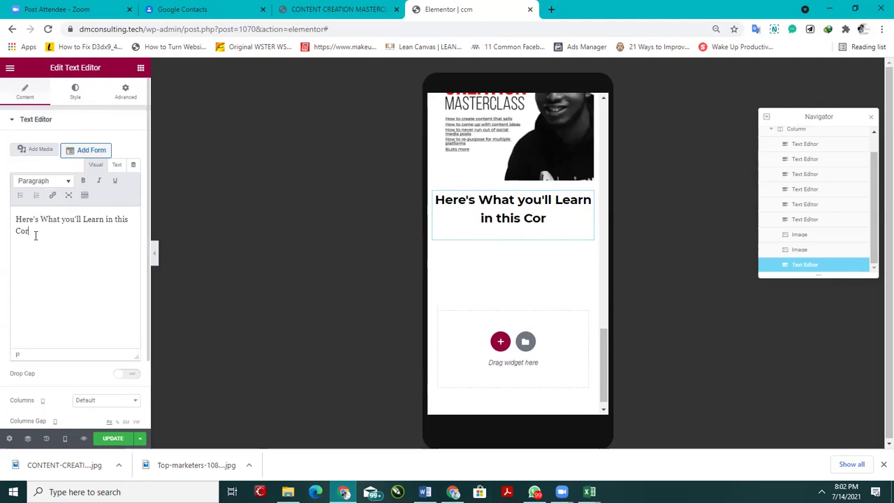
text(rosive)
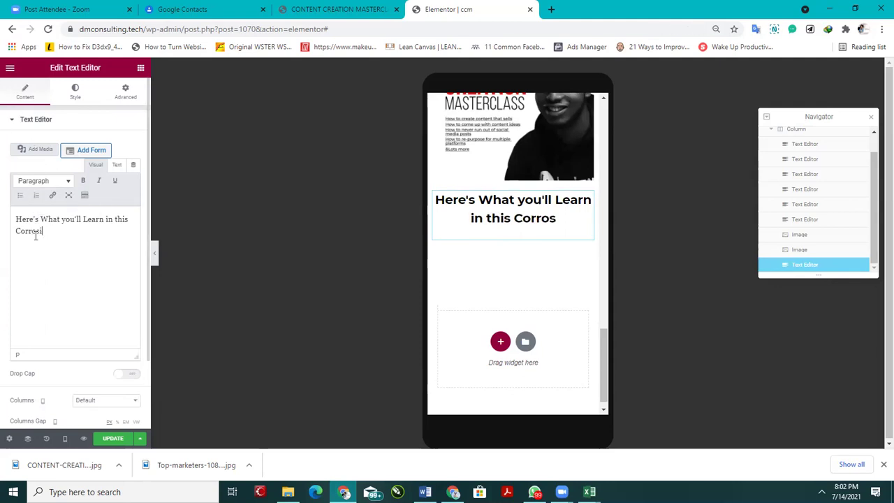
text( Mastercalss)
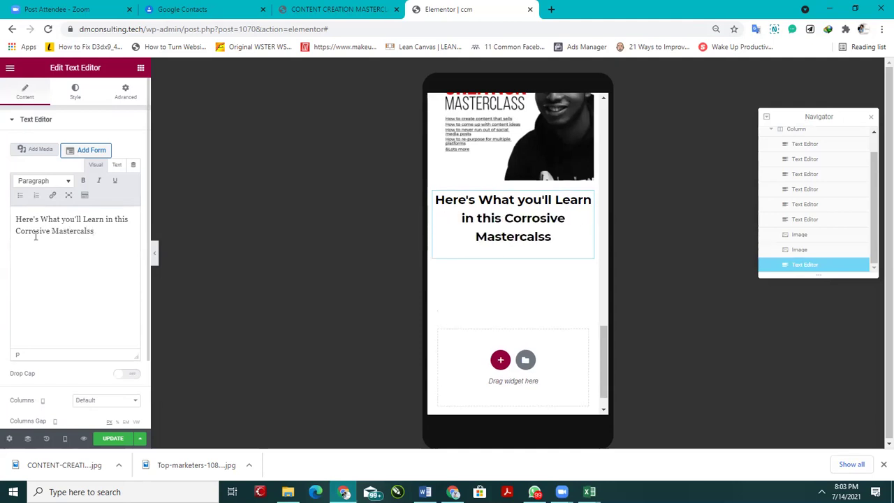
key(BackSpace)
key(BackSpace)
key(BackSpace)
key(BackSpace)
key(BackSpace)
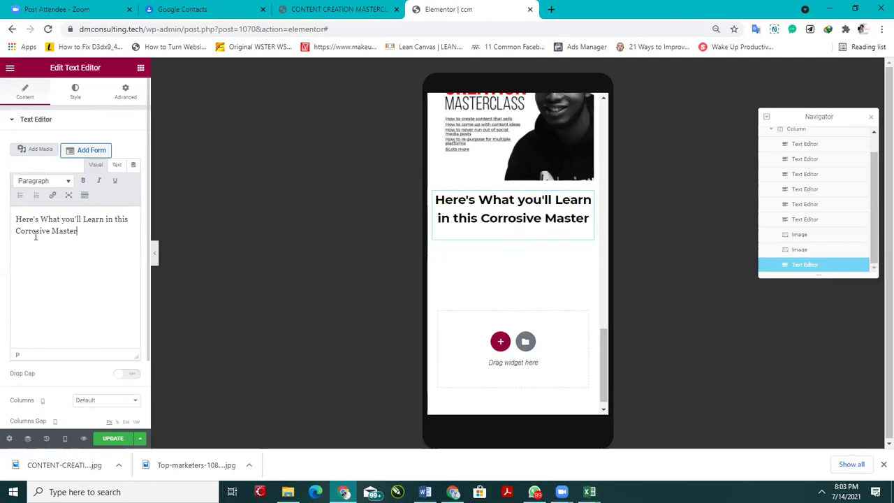
text(class)
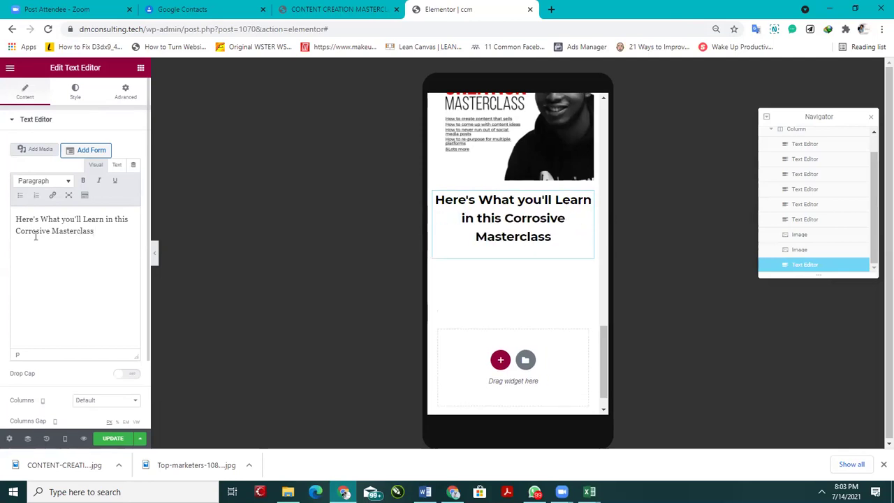
Step: Compare the draft's new heading and the masterclass banner above it with the matching section of the reference page
click(328, 9)
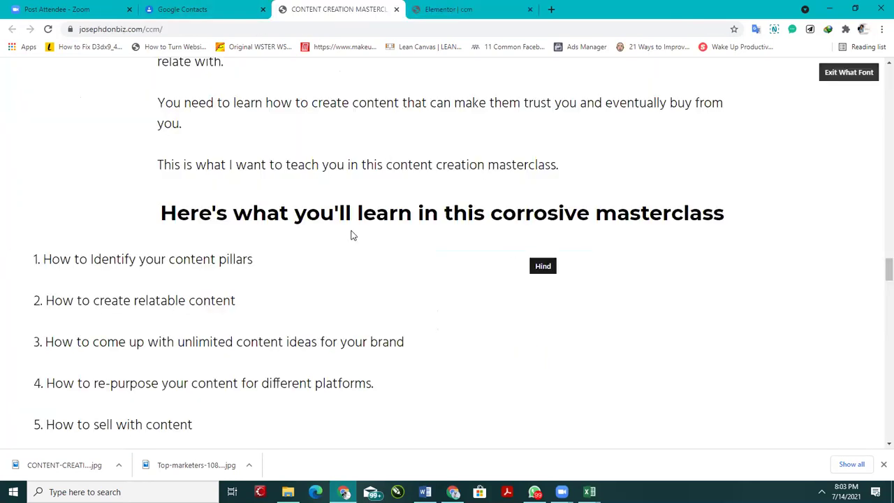
click(447, 9)
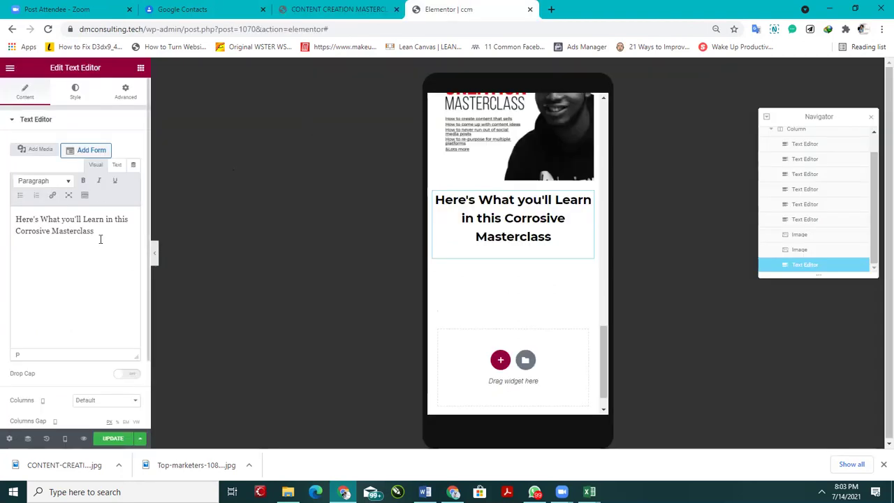
scroll(463, 219, up, 5)
scroll(466, 224, down, 6)
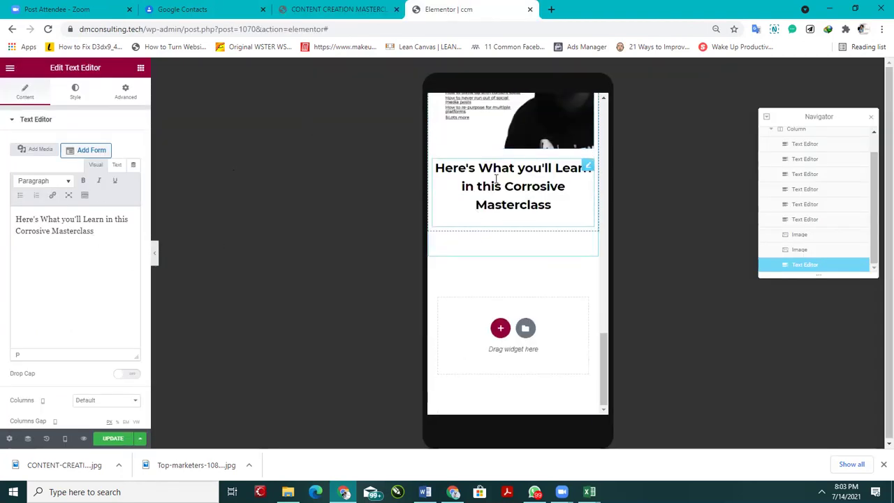
scroll(489, 167, up, 5)
click(328, 9)
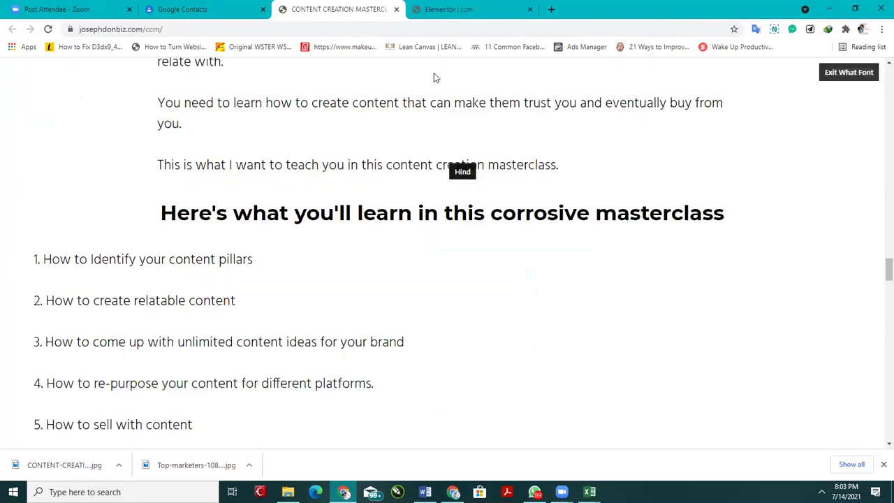
click(450, 7)
scroll(489, 269, down, 3)
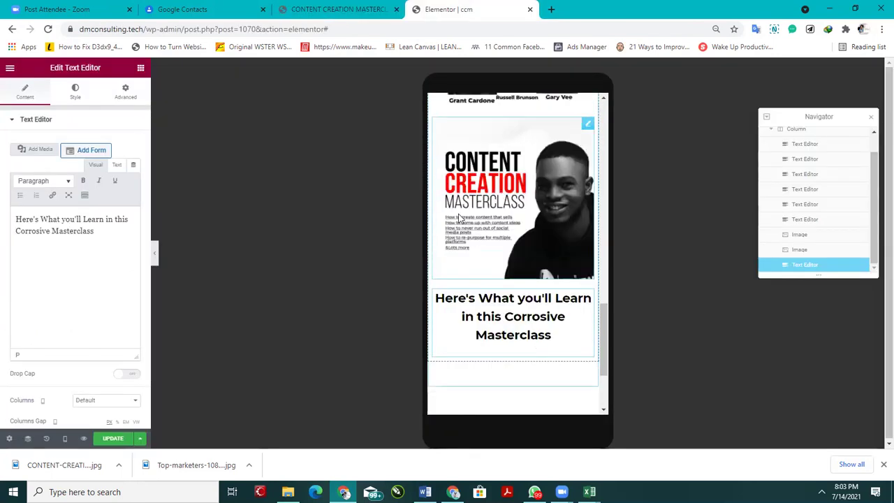
Step: Inspect the first two items of the reference page's "what you'll learn" list, including their font details
click(328, 9)
scroll(413, 210, down, 2)
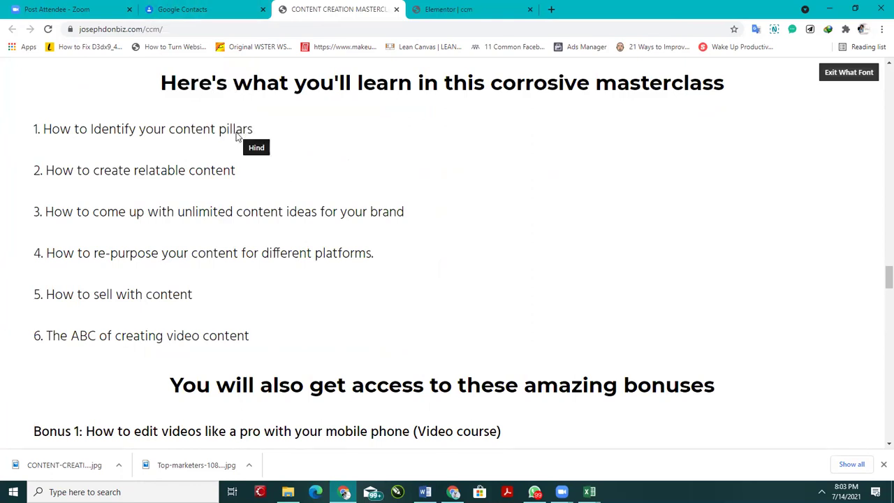
drag(43, 132, 261, 136)
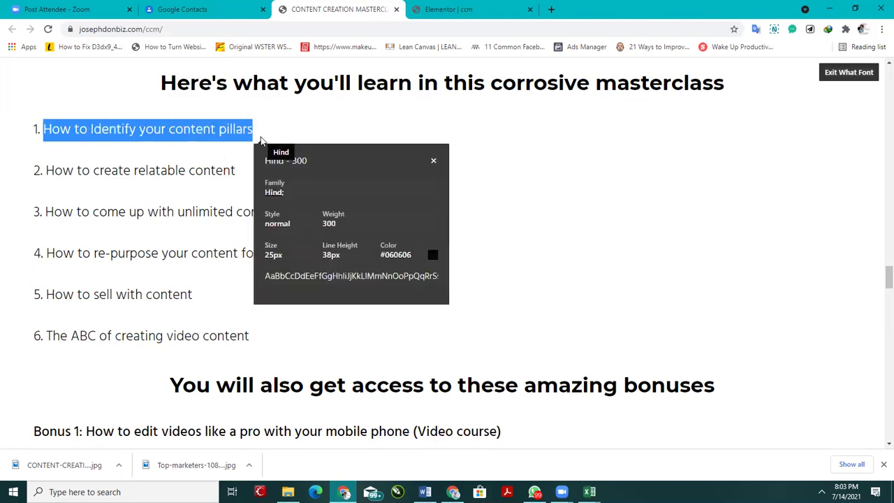
drag(45, 172, 234, 178)
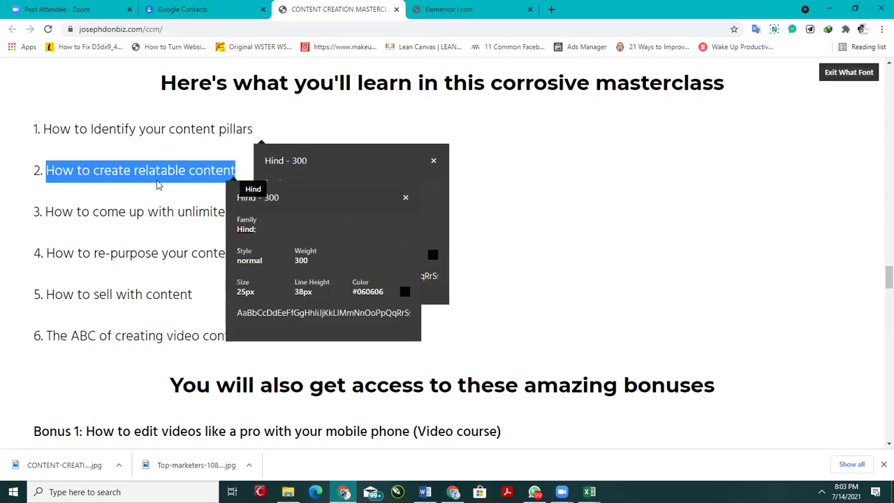
Step: Copy the third "what you'll learn" item up to "How to come up with unlimite" and close the open font detail cards
drag(46, 212, 225, 220)
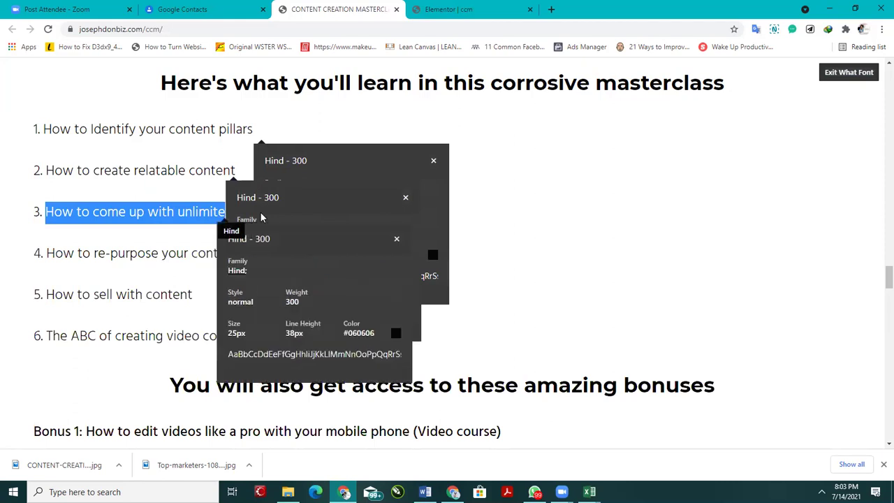
click(396, 239)
click(405, 197)
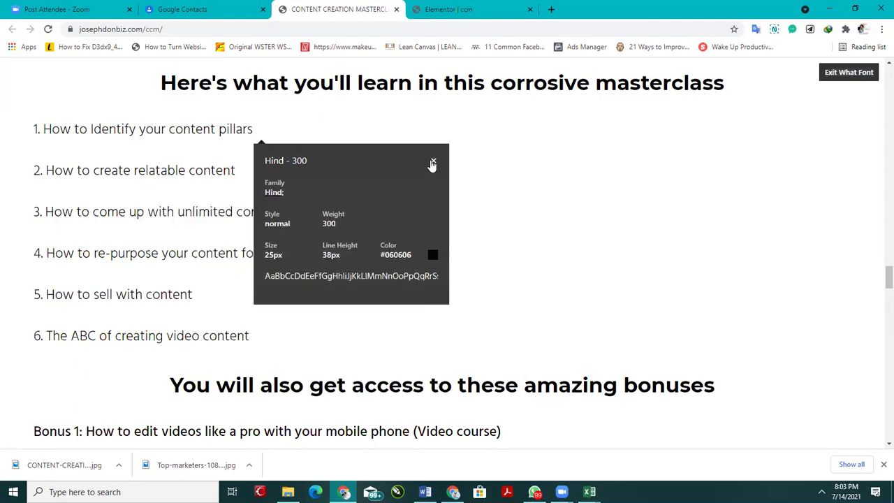
click(433, 162)
Step: Copy the fourth and fifth items, "How to re-purpose your content for different platforms." and "How to sell with content", from the reference page's list
drag(49, 255, 397, 260)
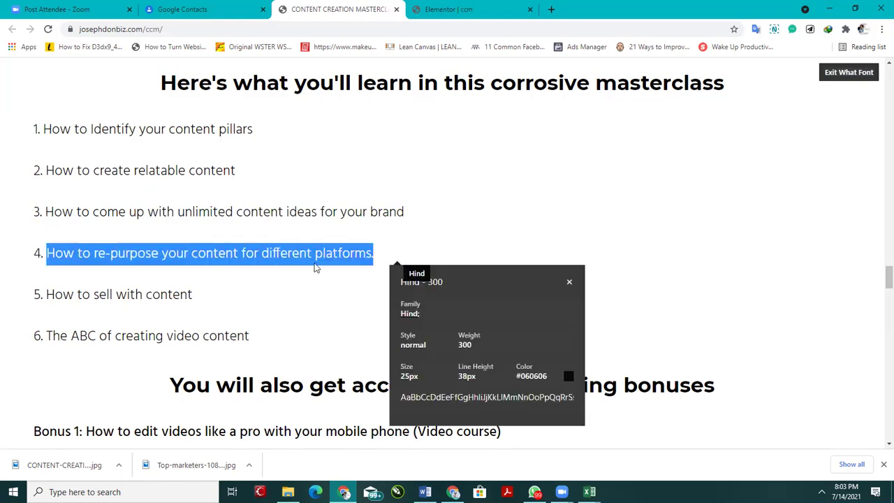
drag(55, 294, 153, 298)
drag(49, 295, 191, 296)
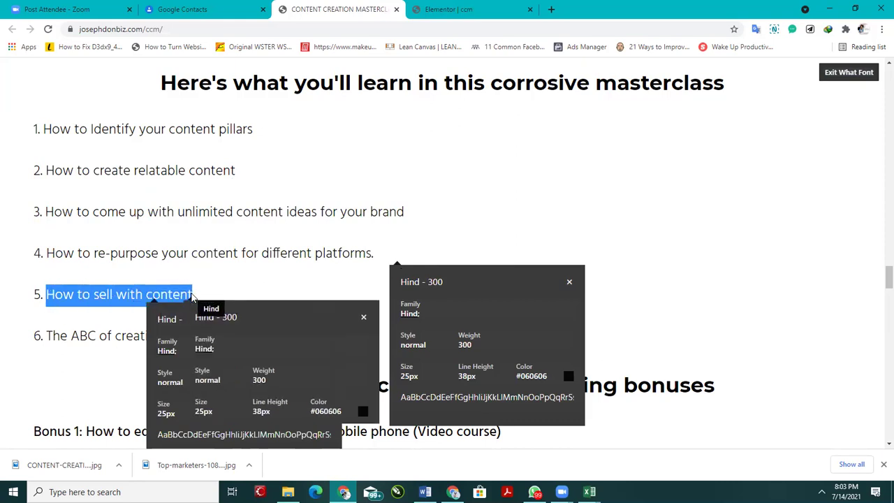
click(363, 320)
click(326, 320)
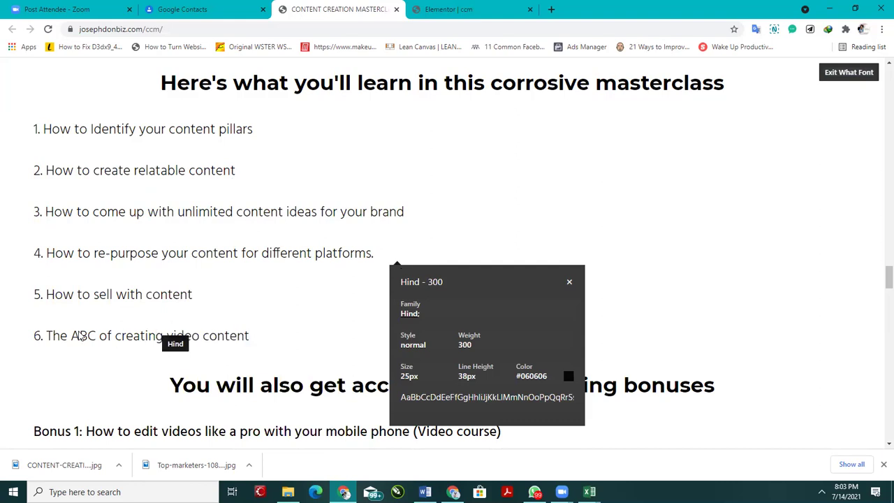
Step: Copy the sixth item, "The ABC of creating video content", from the reference page's list
drag(49, 340, 262, 342)
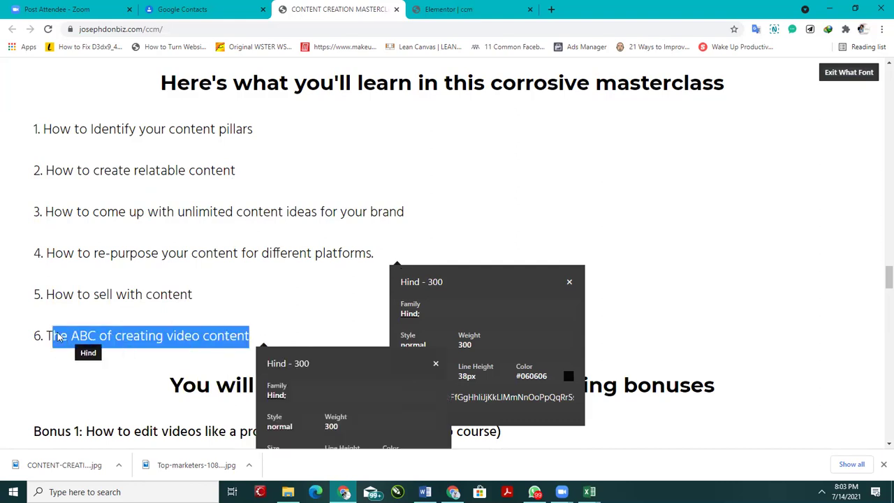
drag(50, 336, 250, 345)
key(super+c)
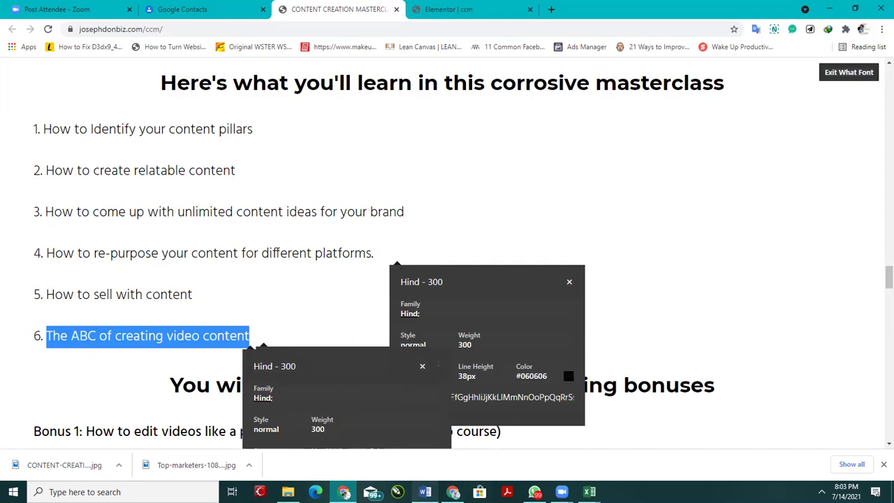
Step: Switch to Word, look over the previously collected sales copy, and close Document1
mouse_move(425, 492)
click(425, 492)
scroll(385, 322, down, 4)
scroll(383, 323, up, 4)
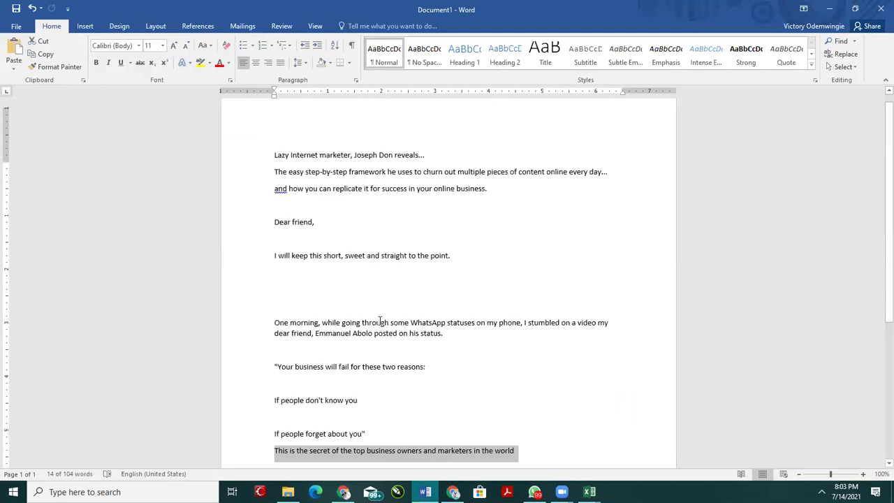
scroll(378, 320, down, 3)
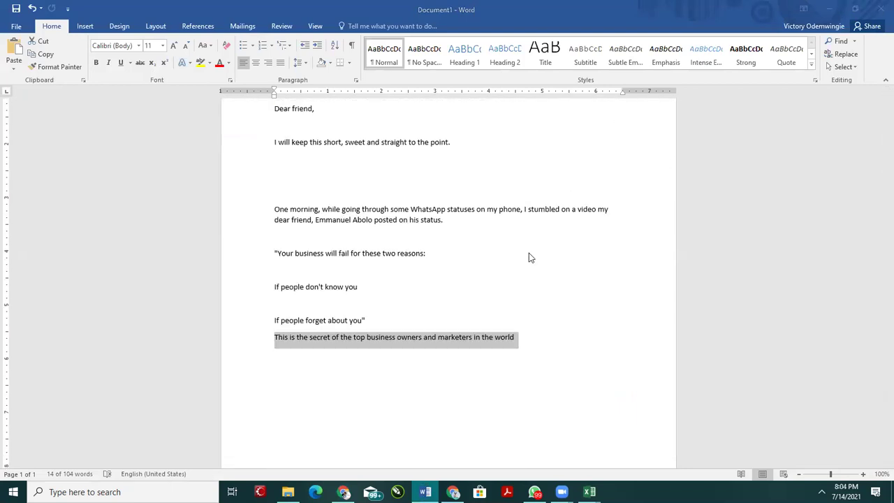
key(ctrl+w)
click(447, 268)
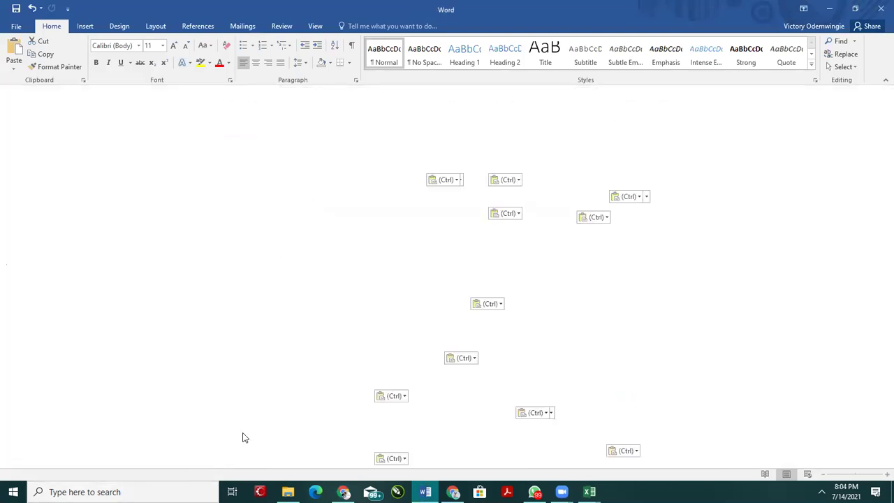
Step: Open Notepad and paste "How to Identify your content pillars" and "How to create relatable content" from the clipboard history on separate lines
key(super+s)
text(notepad)
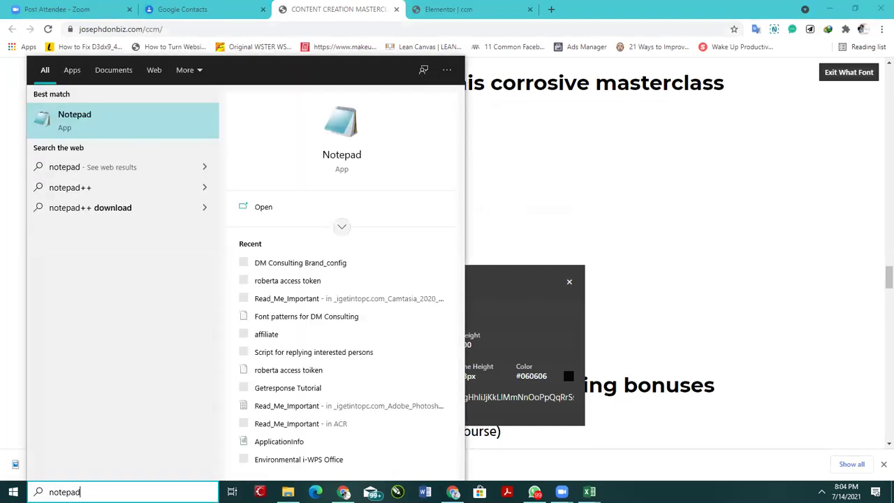
key(Return)
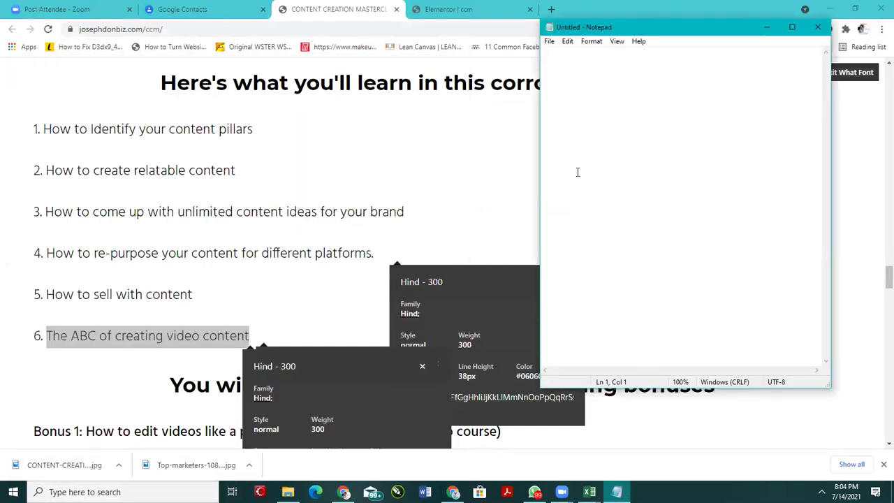
key(super+v)
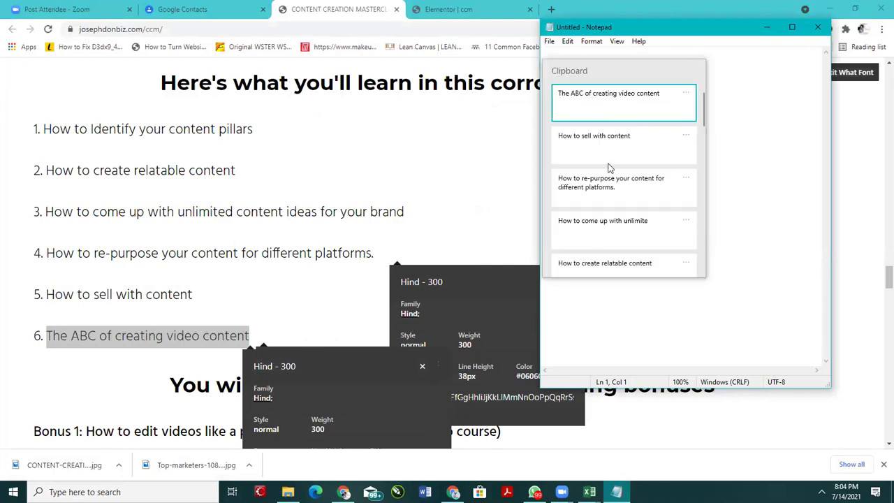
scroll(608, 175, down, 3)
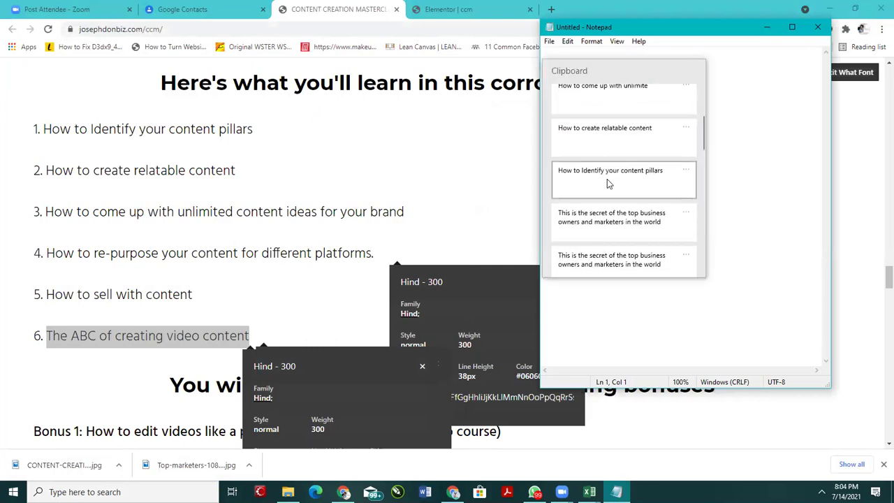
click(607, 179)
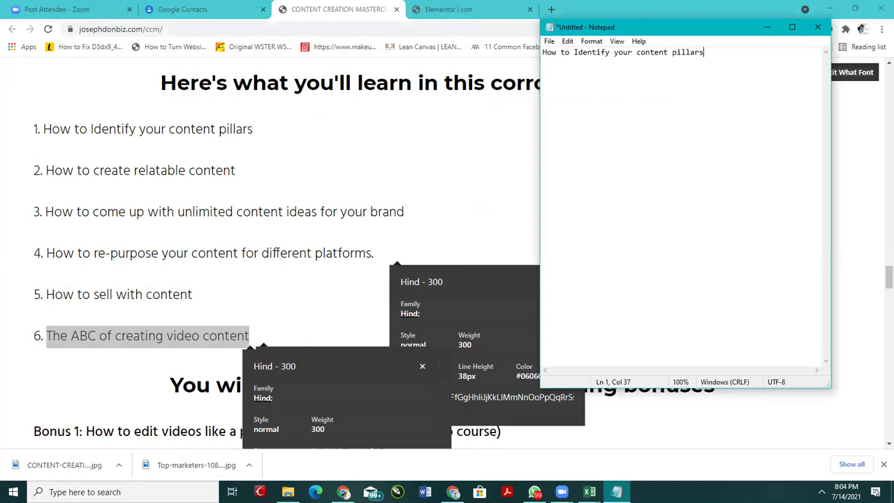
key(Return)
key(super+v)
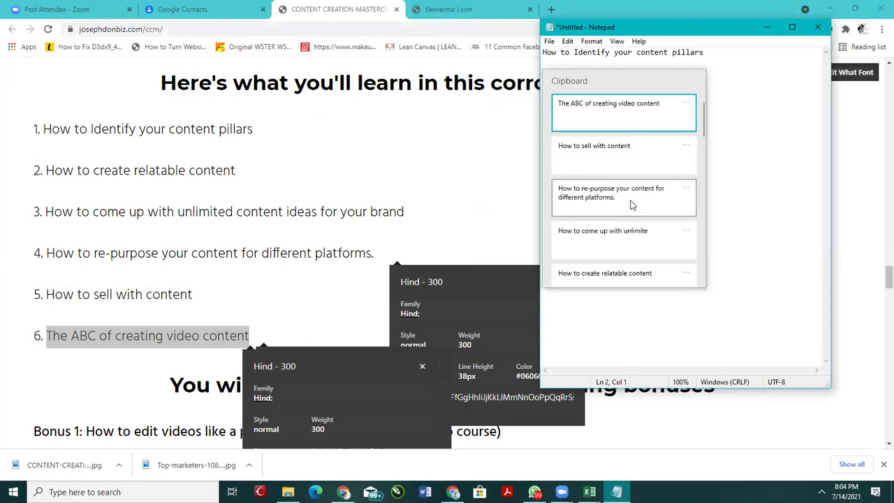
scroll(632, 204, down, 2)
click(627, 139)
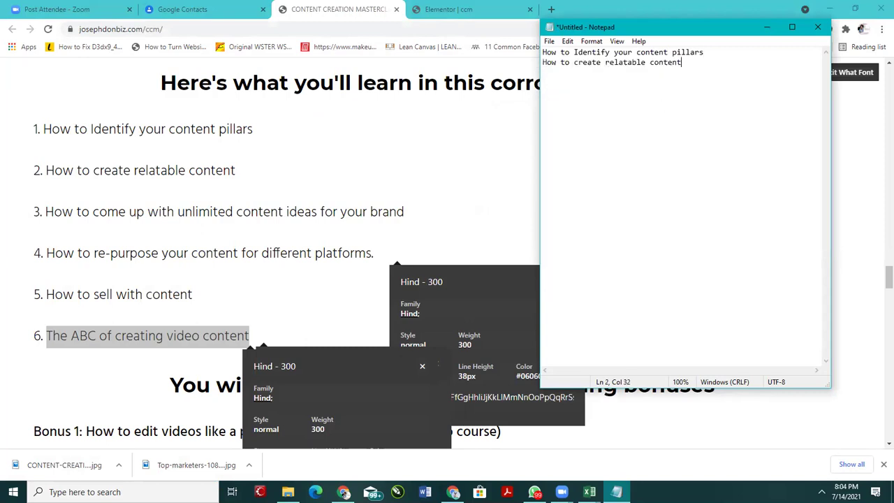
Step: Paste the remaining four copied items from the clipboard history on separate lines, from "How to come up with unlimite" through "The ABC of creating video content"
key(super+v)
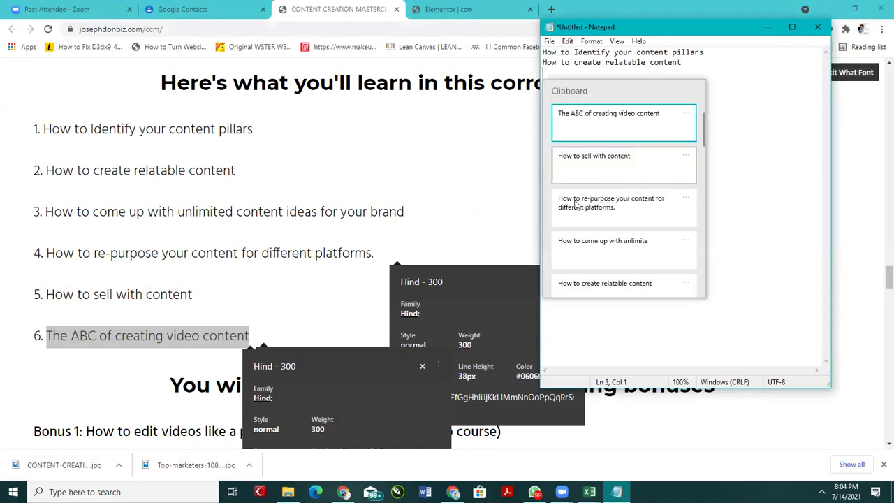
scroll(577, 204, down, 1)
click(608, 184)
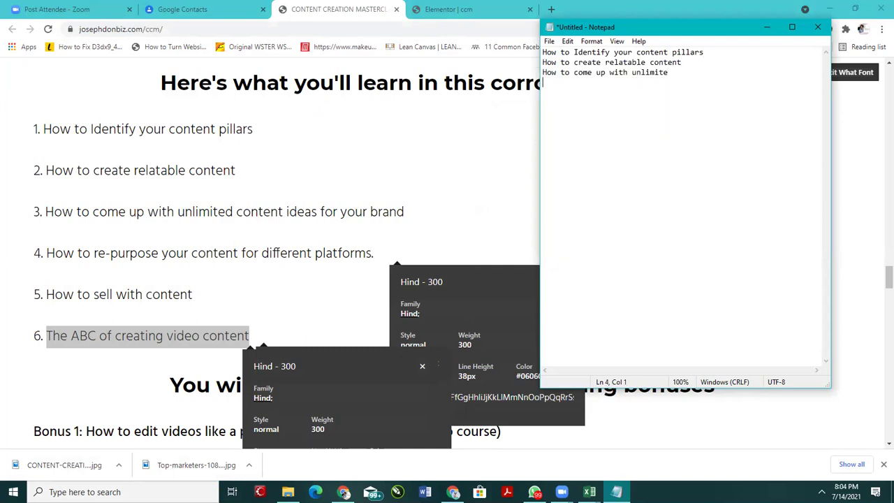
key(super+v)
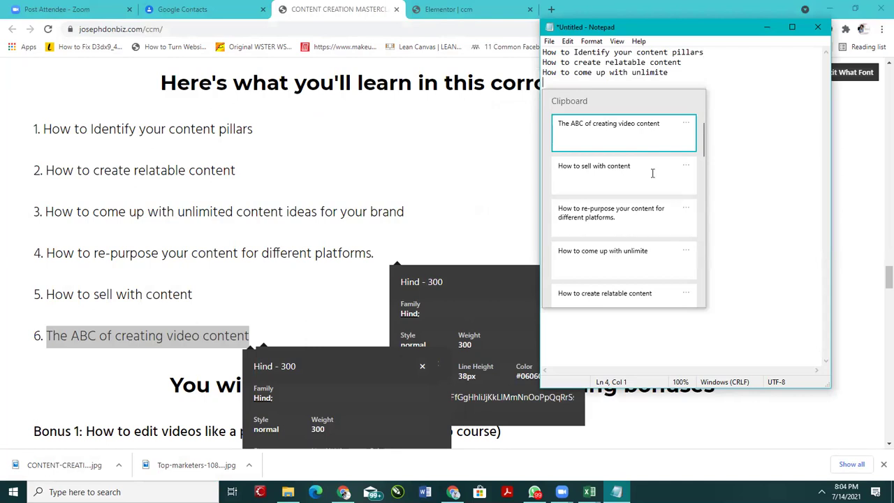
click(643, 221)
key(super+v)
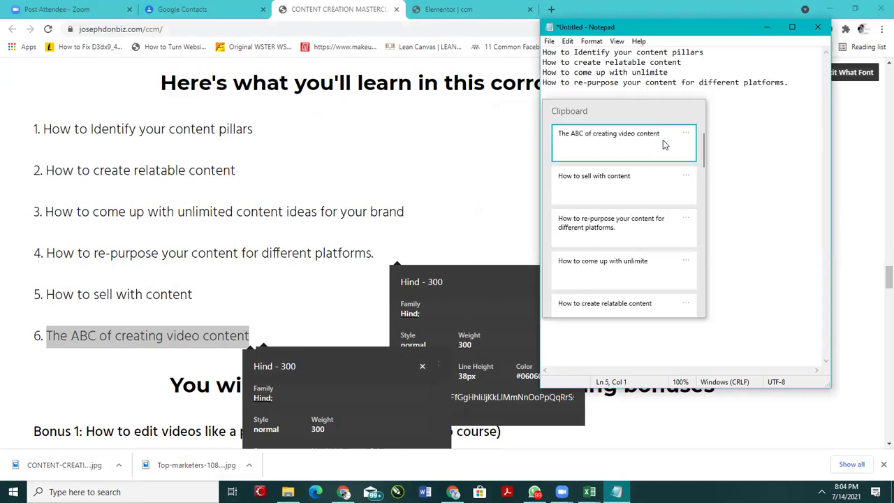
click(601, 185)
key(super+v)
click(664, 150)
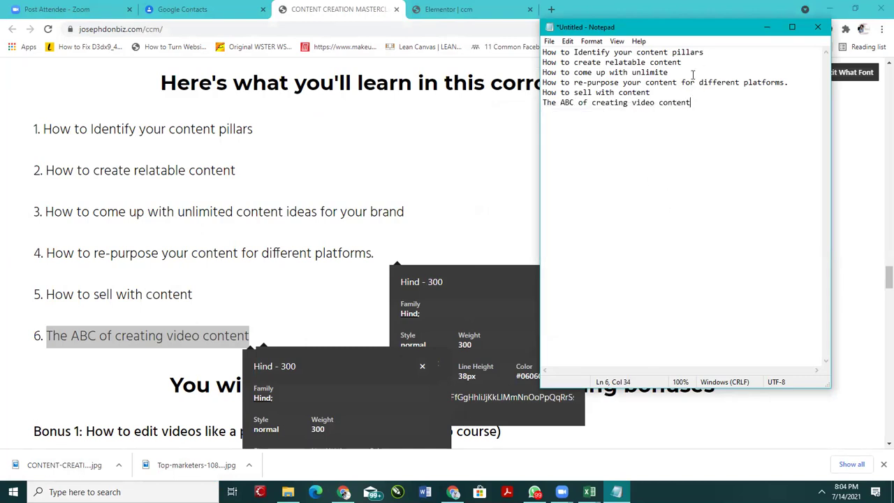
Step: Select and copy each of the six pasted lines individually, working from the first line down to the last
drag(711, 56, 532, 47)
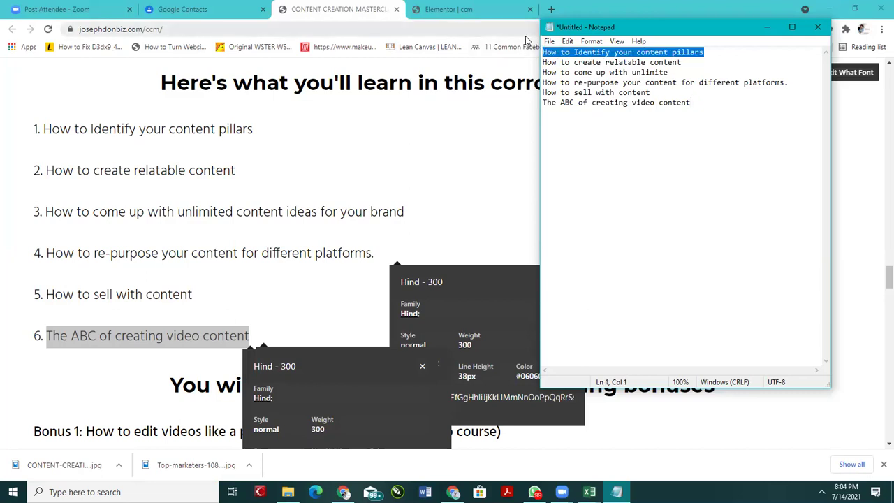
click(664, 62)
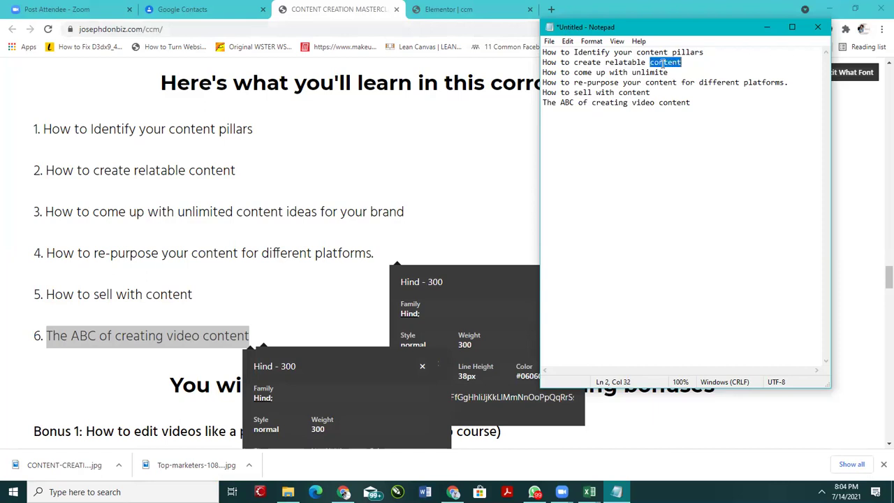
drag(684, 63, 546, 62)
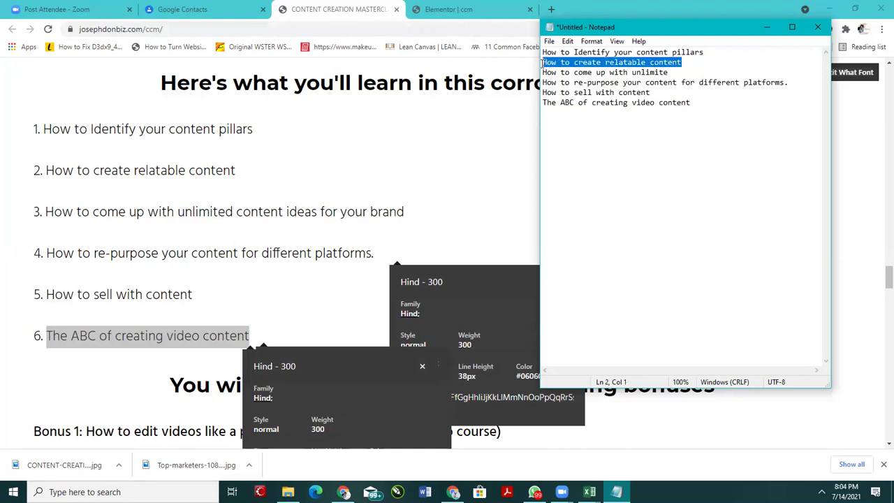
mouse_move(544, 83)
mouse_down()
mouse_move(552, 82)
mouse_move(543, 72)
mouse_up()
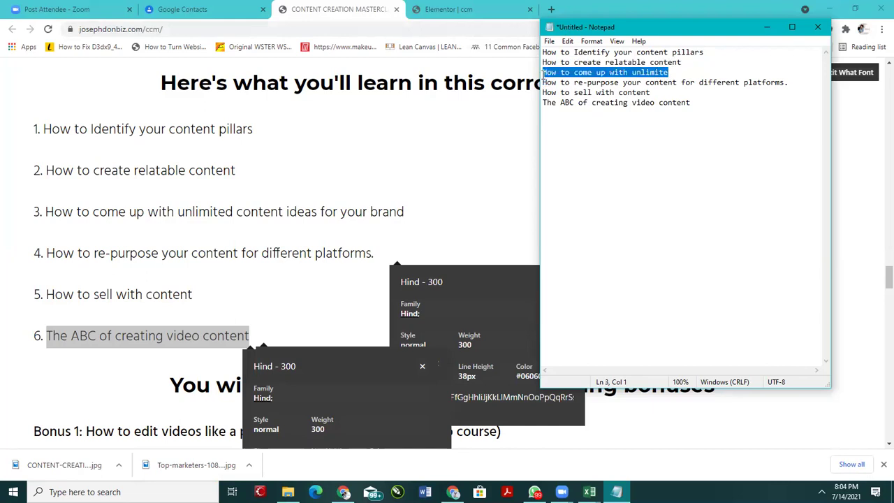
drag(788, 84, 544, 83)
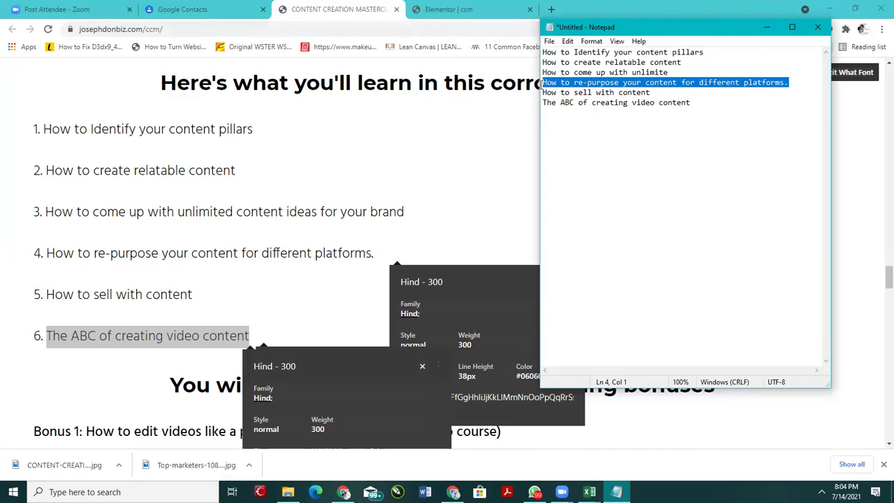
drag(690, 91, 531, 89)
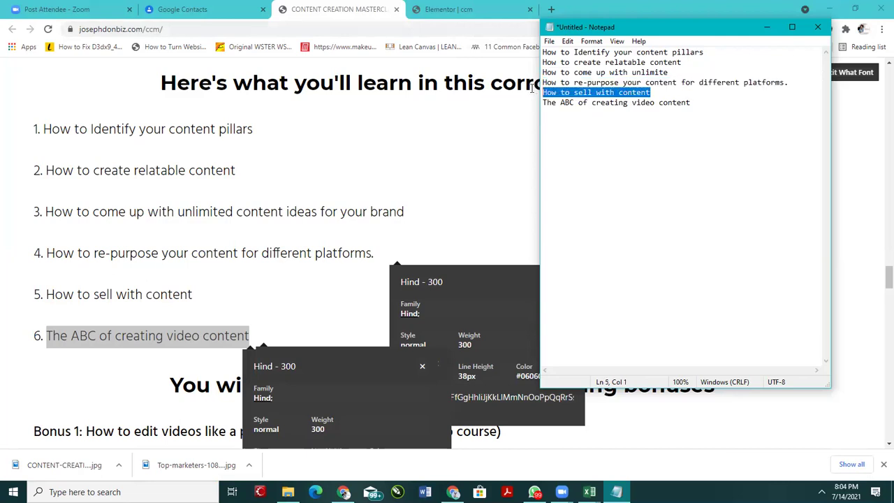
drag(700, 105, 542, 114)
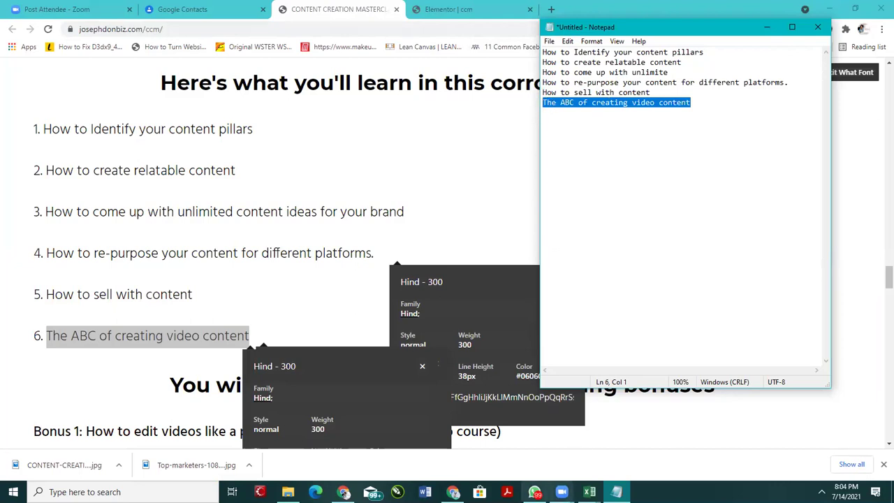
Step: Switch from Notepad back to the browser window with the Elementor page editor for the ccm page
click(343, 492)
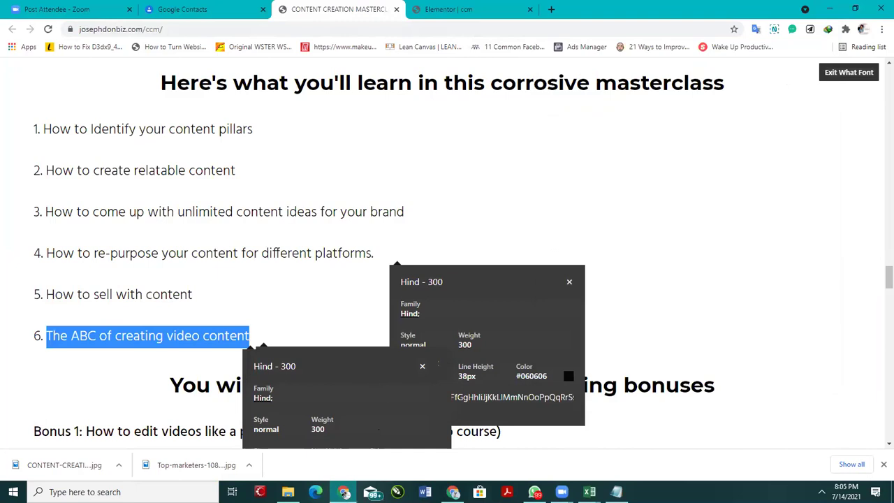
click(343, 491)
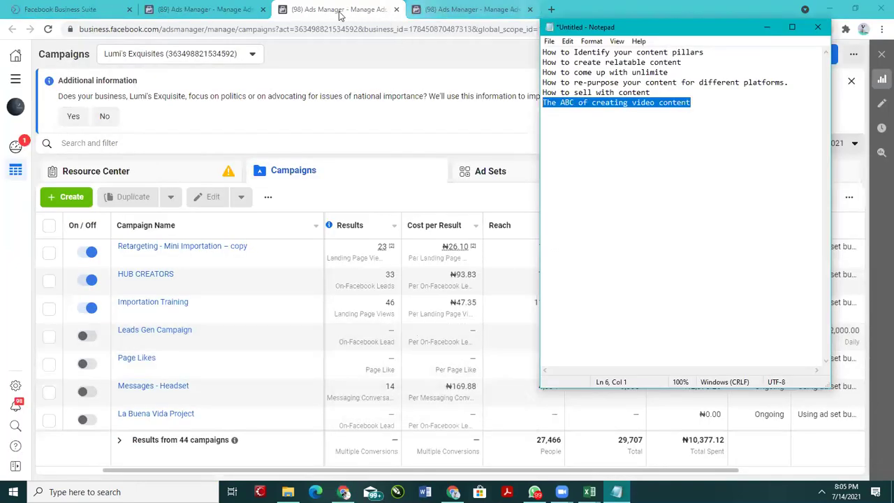
click(230, 9)
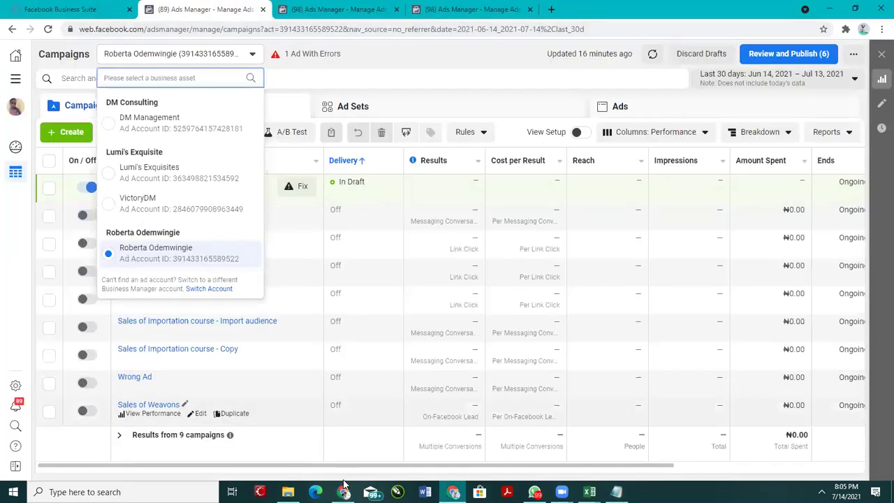
click(343, 492)
click(453, 9)
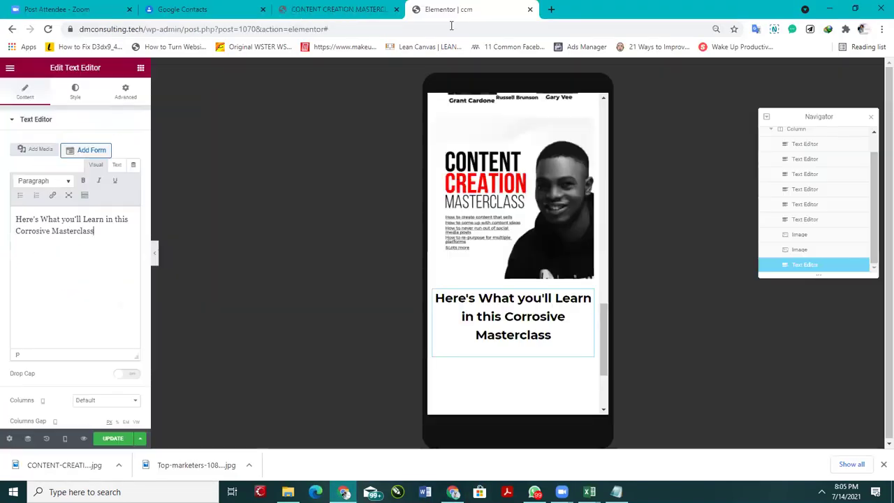
Step: Set the font size of the "Here's What you'll Learn in this Corrosive Masterclass" heading to 30 px
scroll(507, 283, down, 3)
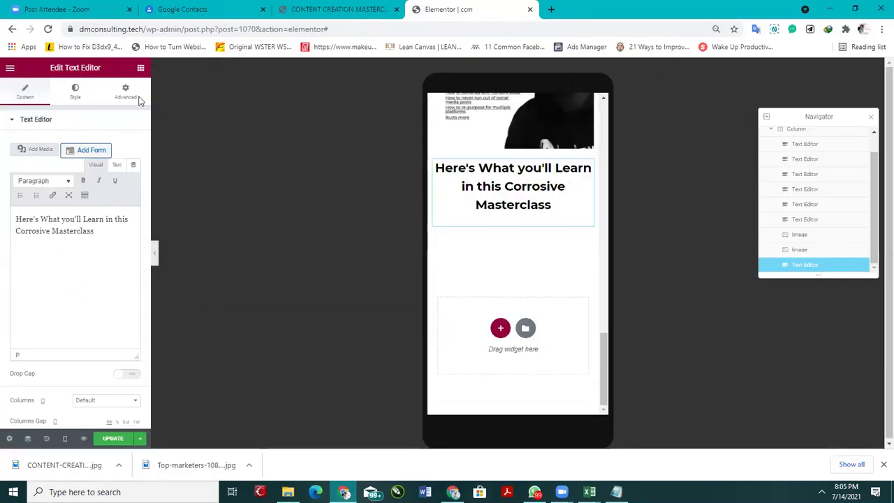
click(75, 92)
click(133, 172)
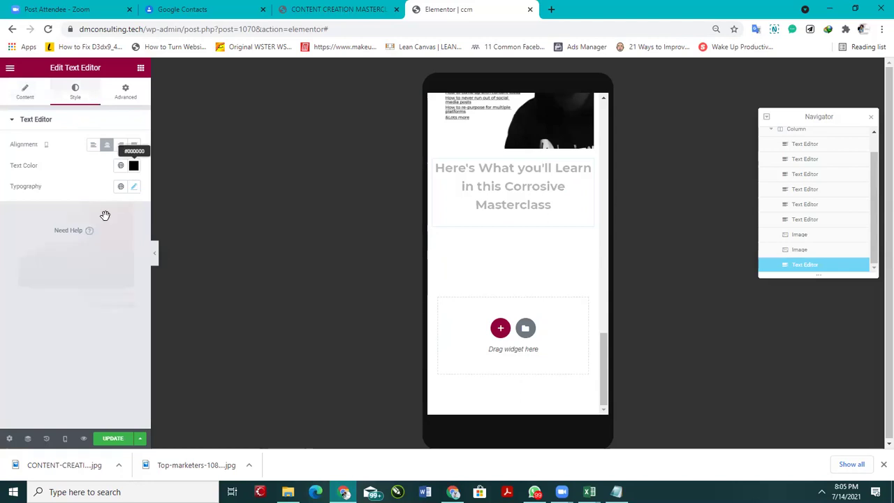
click(84, 174)
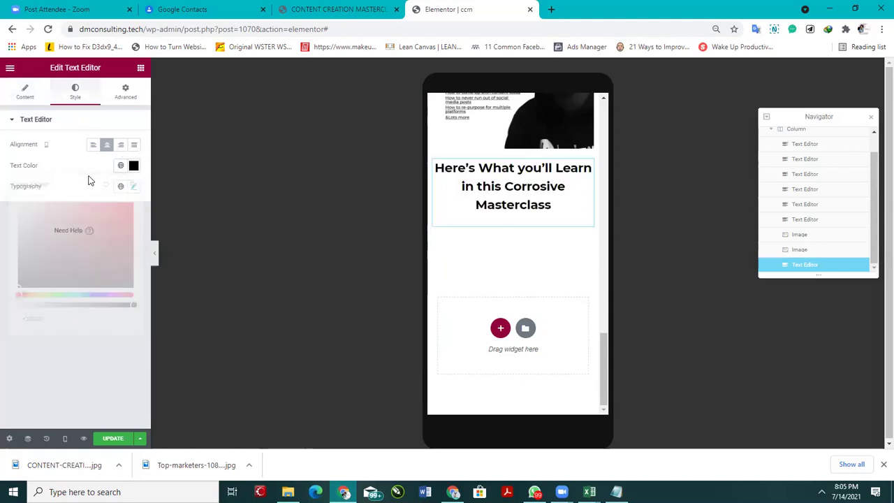
click(133, 186)
click(126, 271)
click(126, 271)
click(126, 271)
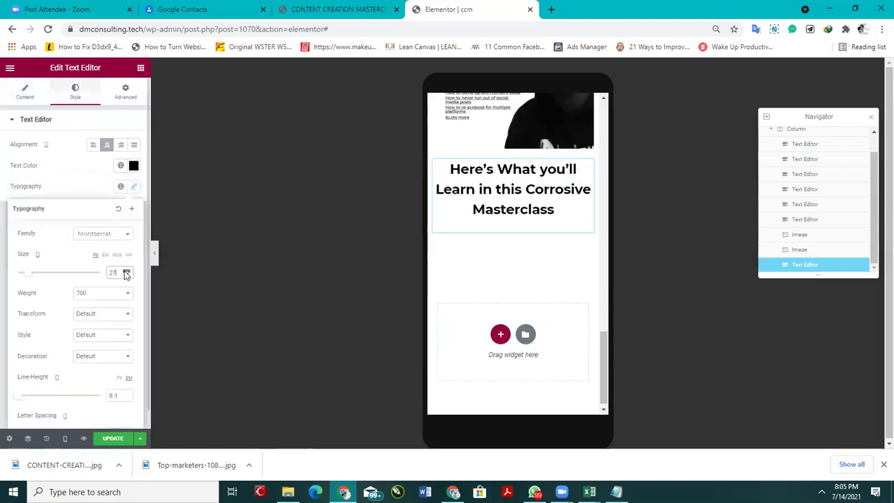
click(126, 271)
click(127, 271)
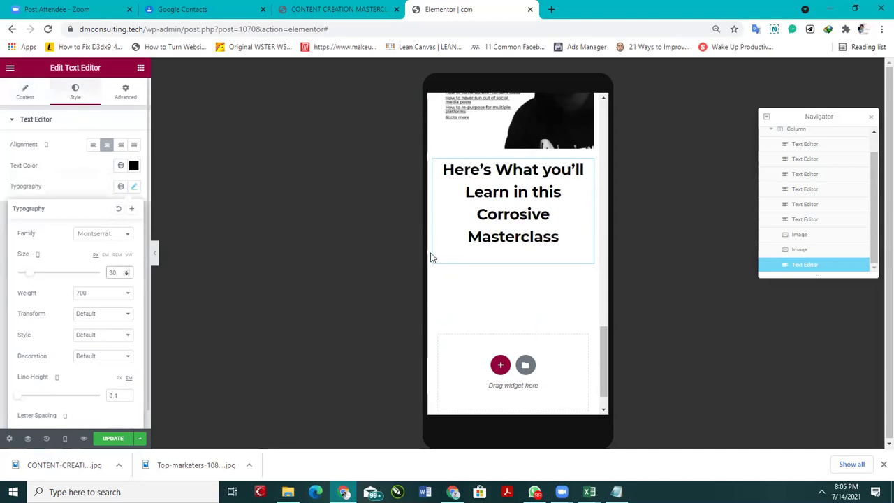
click(144, 115)
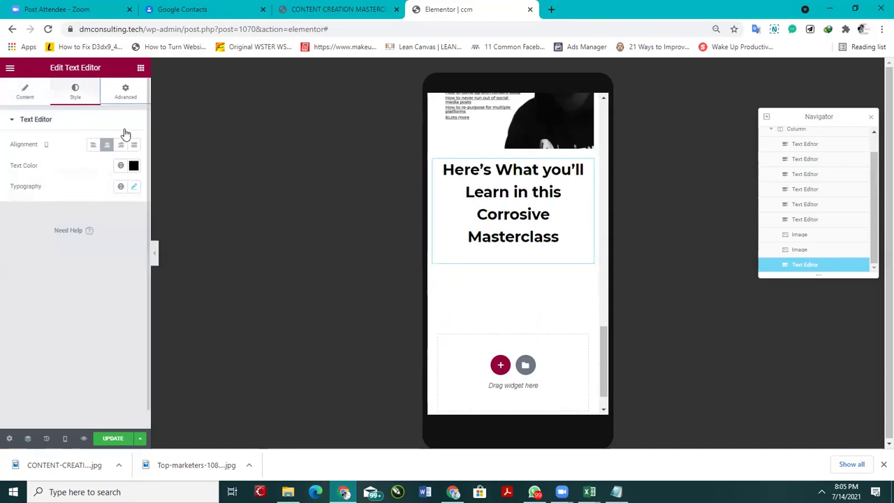
Step: Set the top margin of the "Here's What you'll Learn" heading to 30 px
click(125, 92)
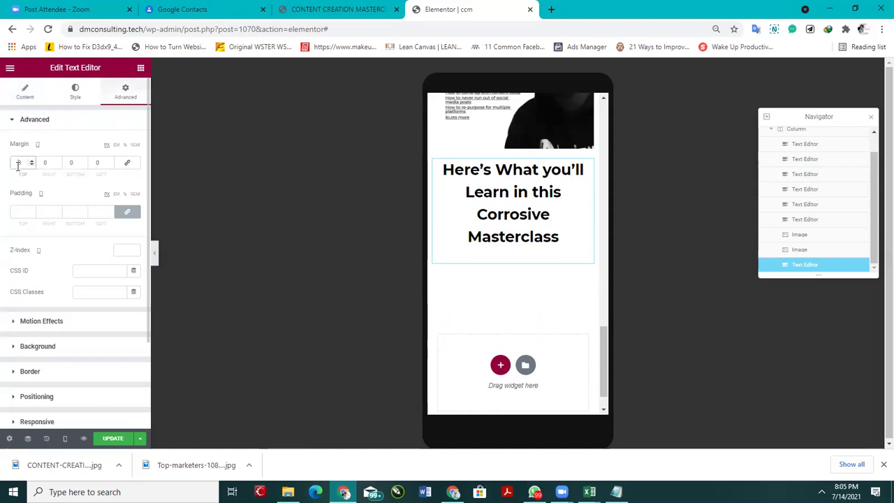
click(19, 163)
text(20)
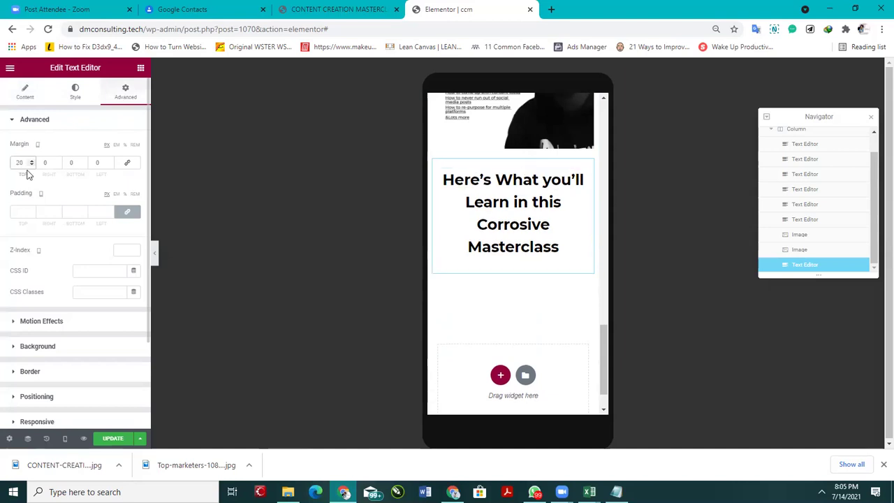
key(BackSpace)
text(3)
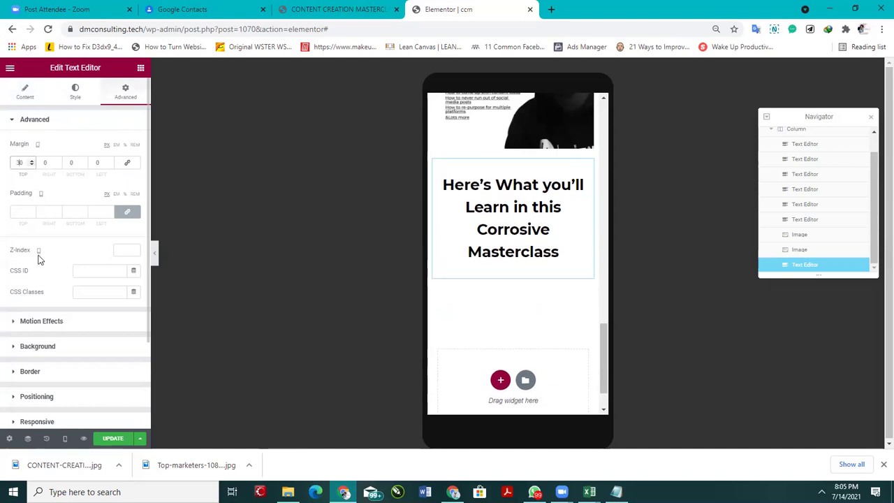
double_click(485, 257)
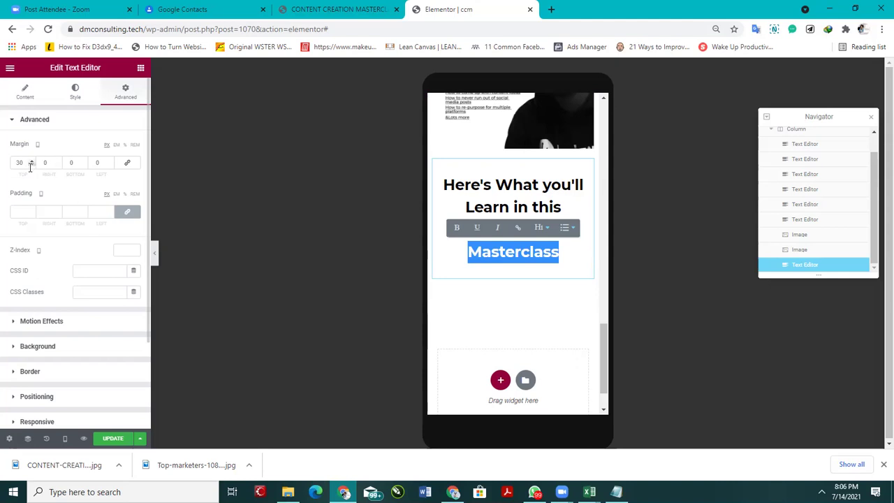
click(531, 253)
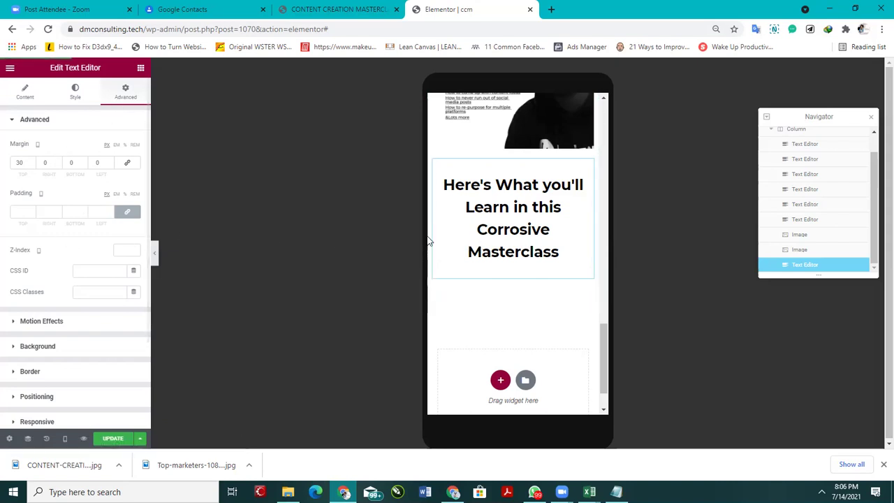
Step: Add an Icon List widget below the "Here's What you'll Learn" heading and delete its second and third default items
scroll(520, 259, down, 1)
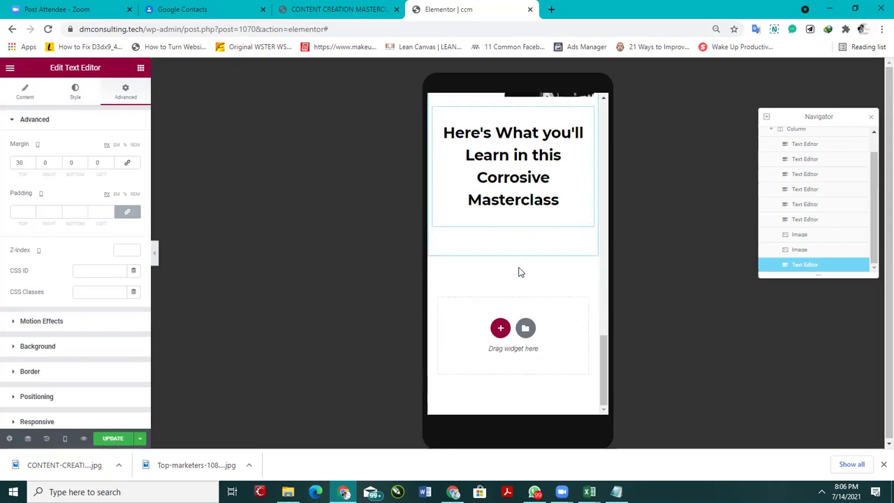
click(350, 11)
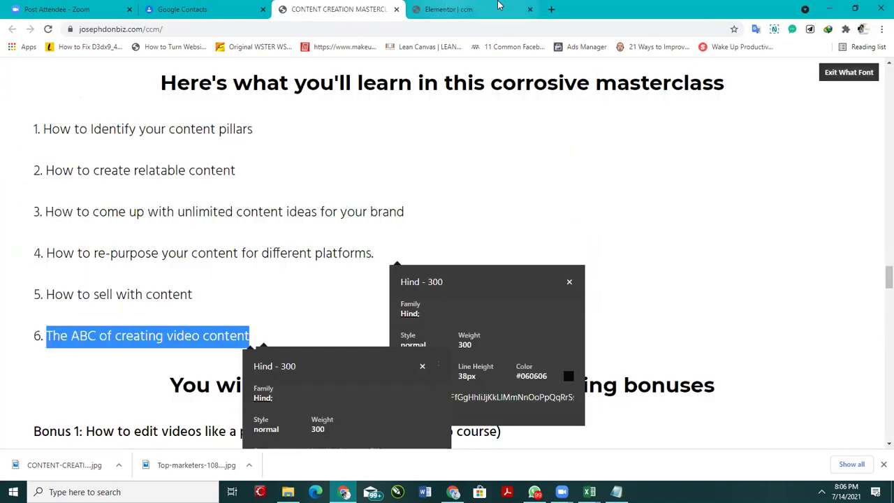
click(454, 9)
click(141, 67)
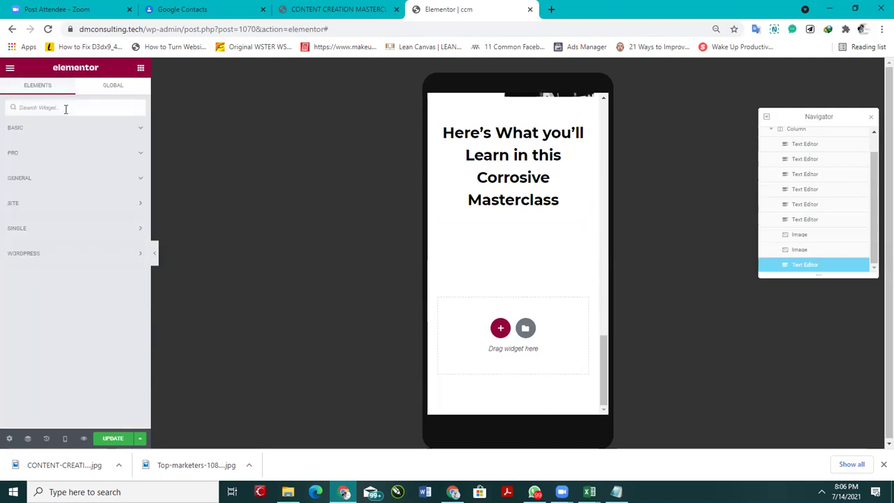
click(66, 109)
text(icon list)
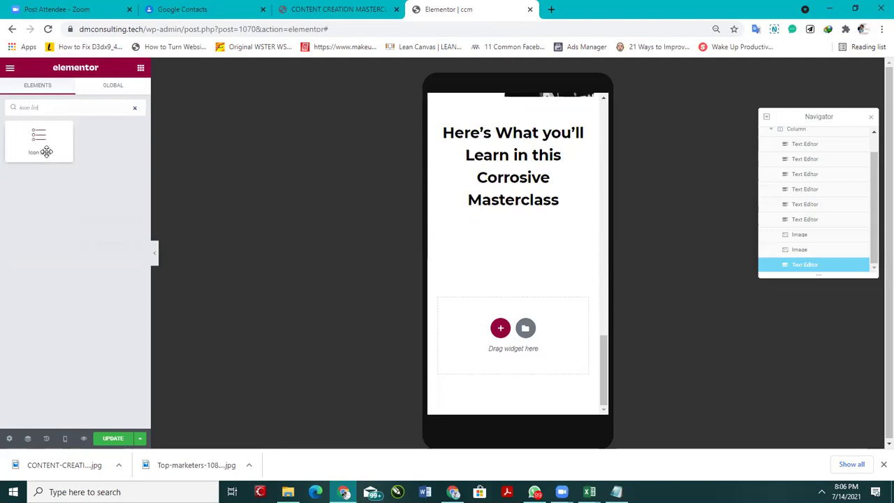
drag(40, 143, 536, 260)
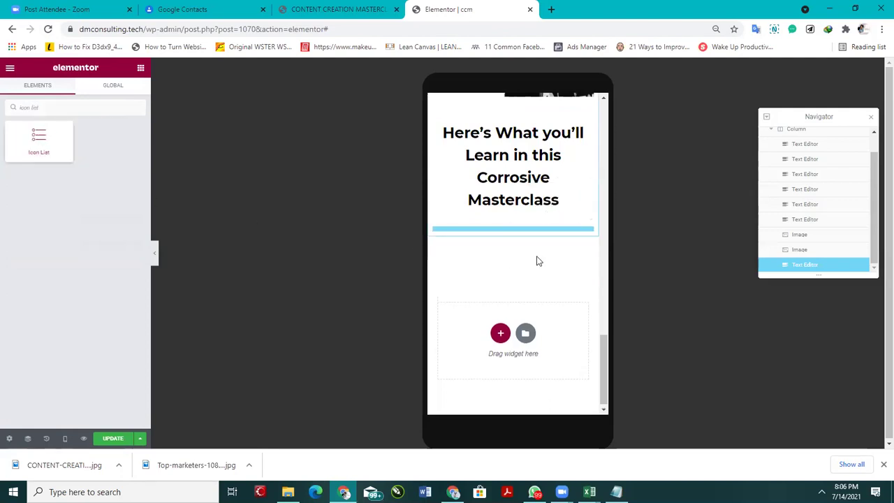
click(130, 205)
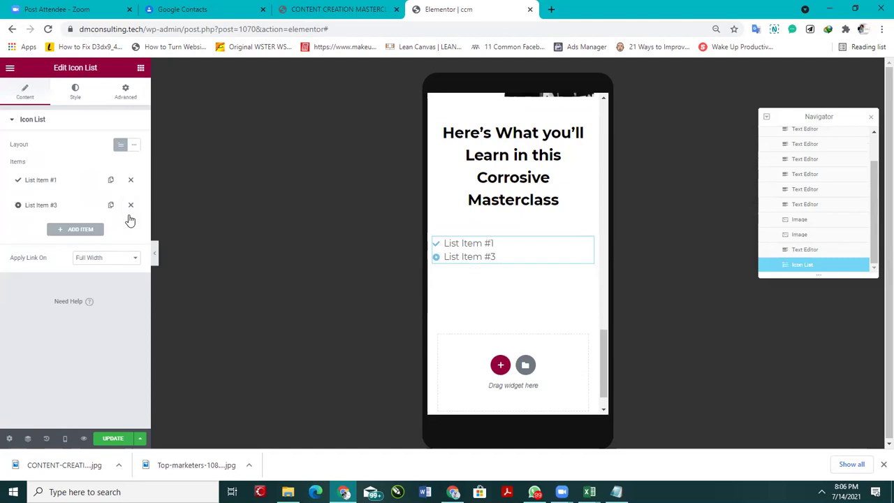
click(131, 210)
Step: Replace the remaining list item's text with "How to Identify your content pillars" from the clipboard history
click(84, 178)
triple_click(53, 213)
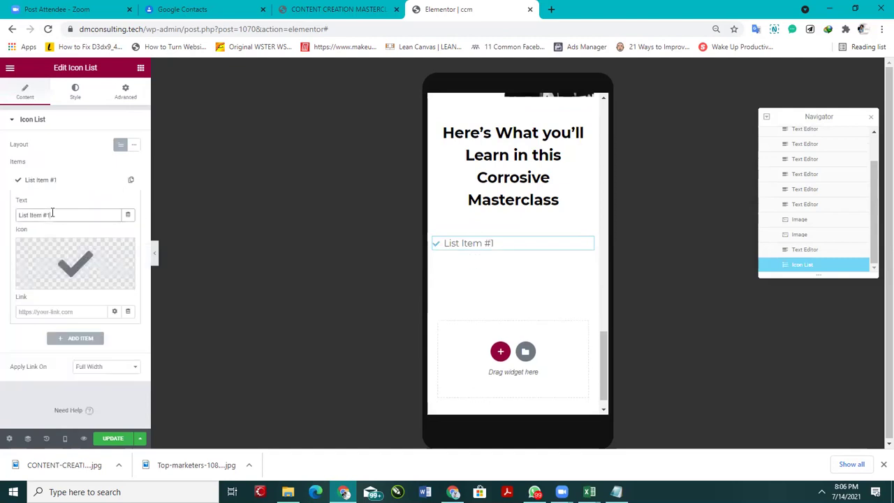
key(super+v)
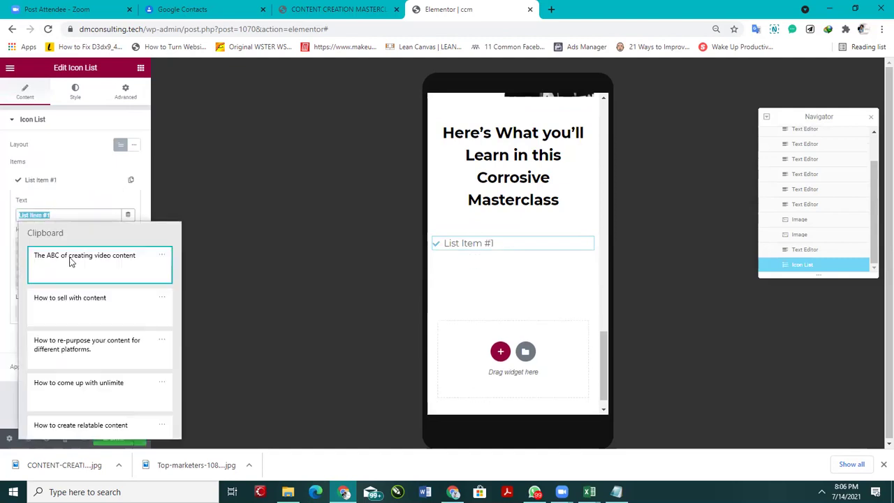
scroll(79, 323, down, 3)
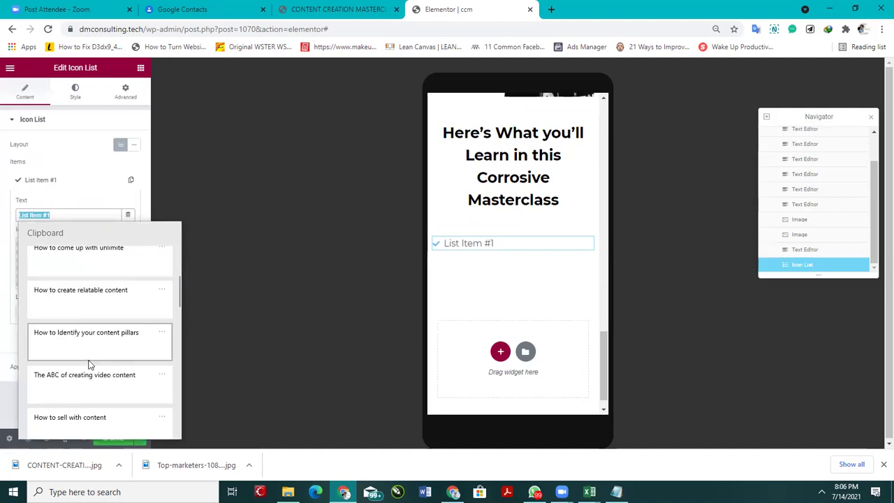
scroll(82, 393, down, 1)
scroll(81, 348, up, 3)
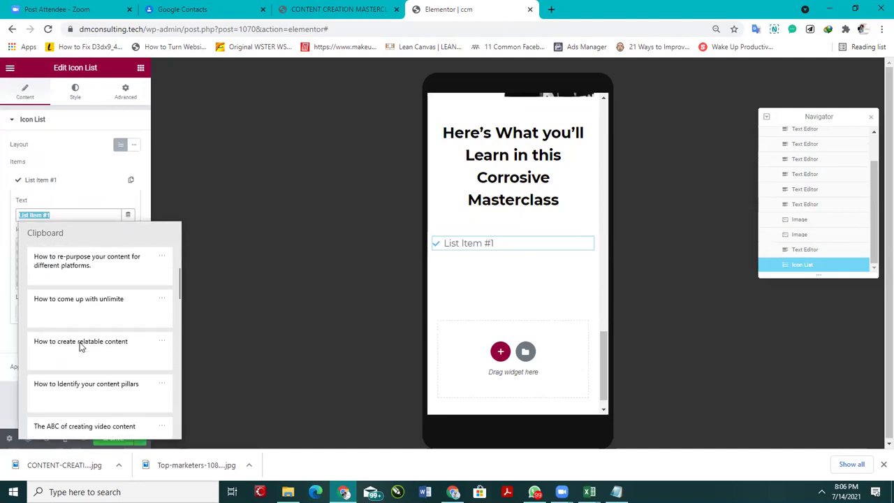
scroll(84, 345, down, 3)
scroll(84, 346, down, 2)
scroll(84, 345, up, 4)
click(83, 344)
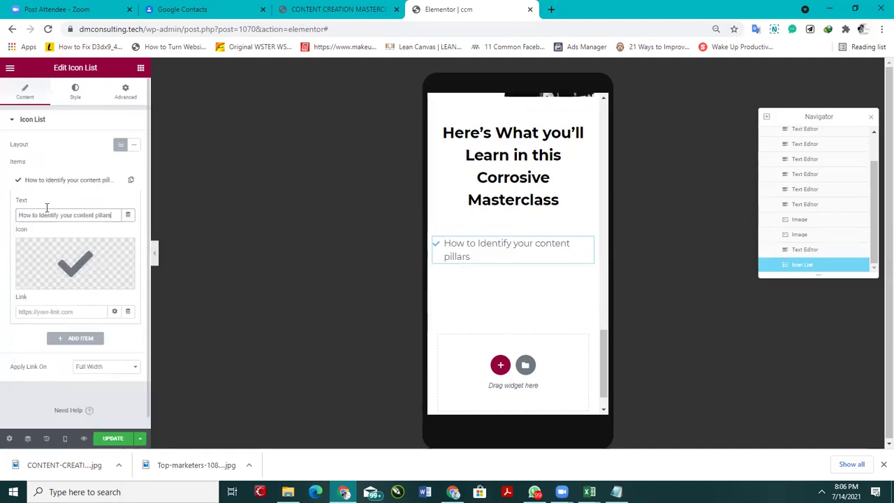
click(48, 181)
click(50, 182)
click(49, 182)
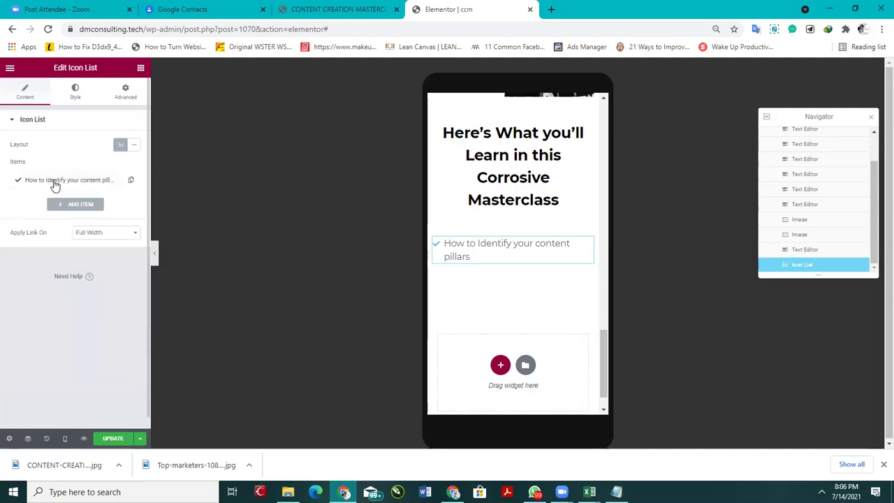
click(73, 185)
click(58, 180)
Step: Search the icon library for "check" and change the list item's icon to the outlined check circle
click(56, 178)
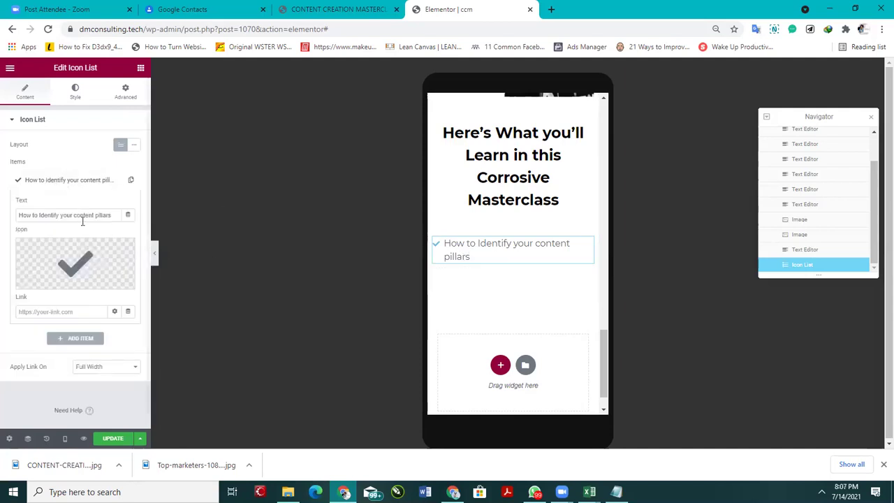
click(61, 283)
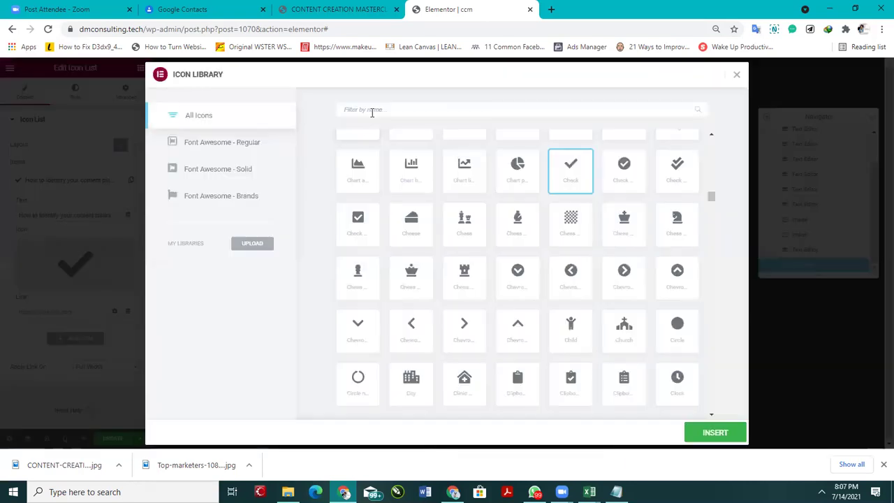
text(1)
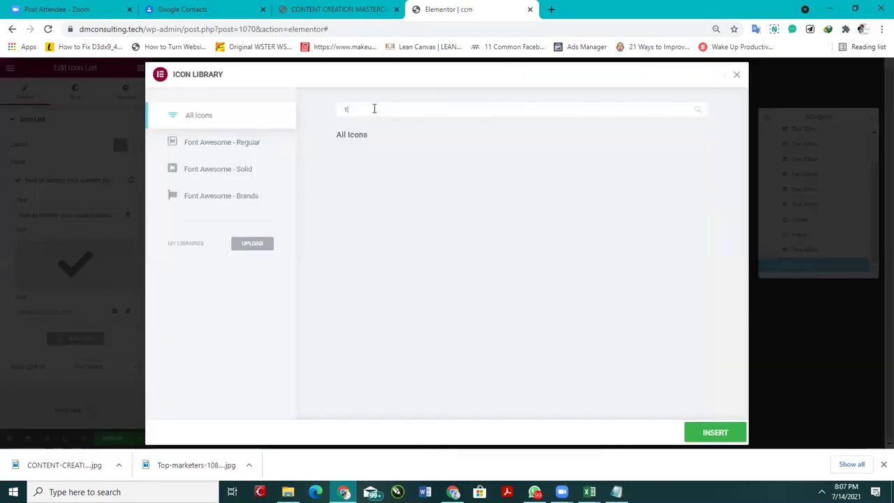
key(BackSpace)
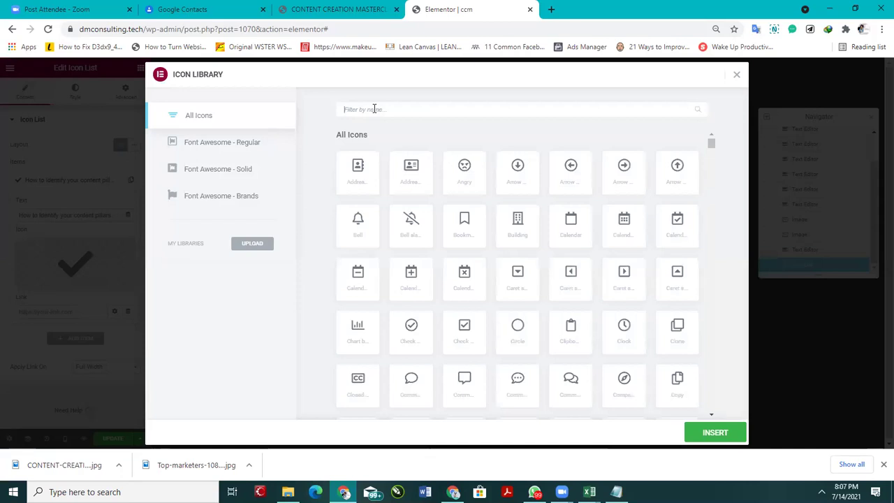
text(check)
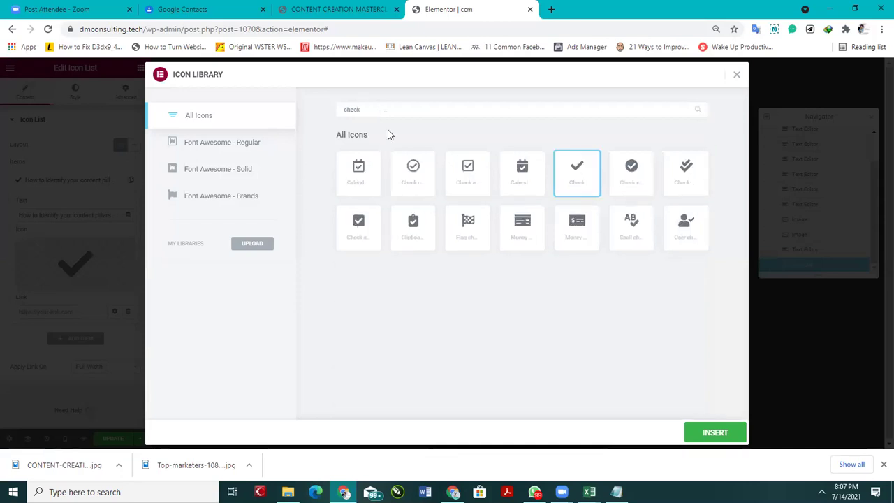
click(422, 182)
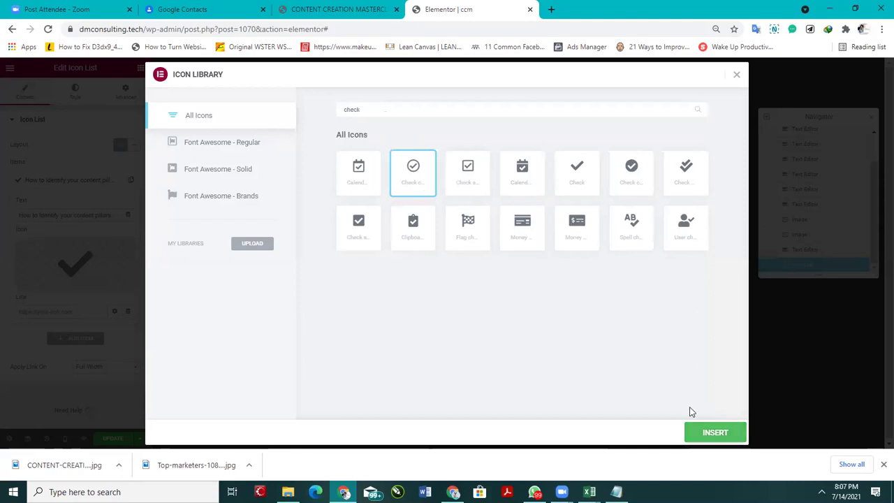
click(707, 432)
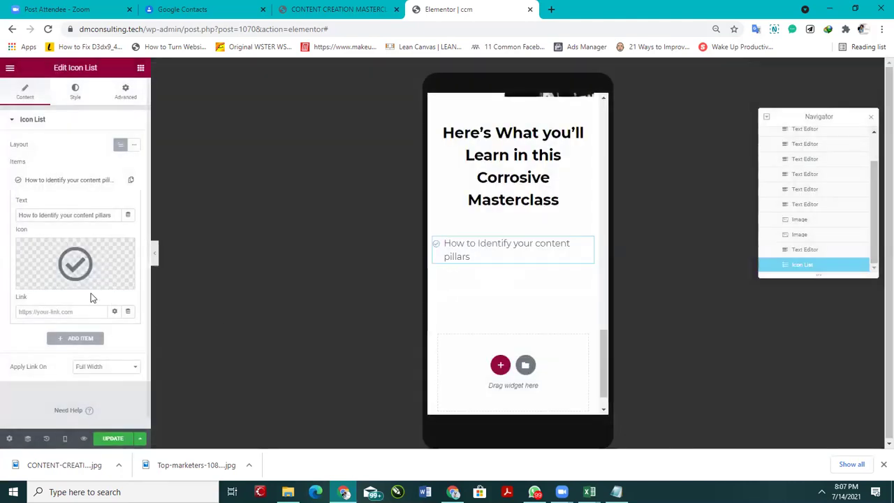
click(74, 181)
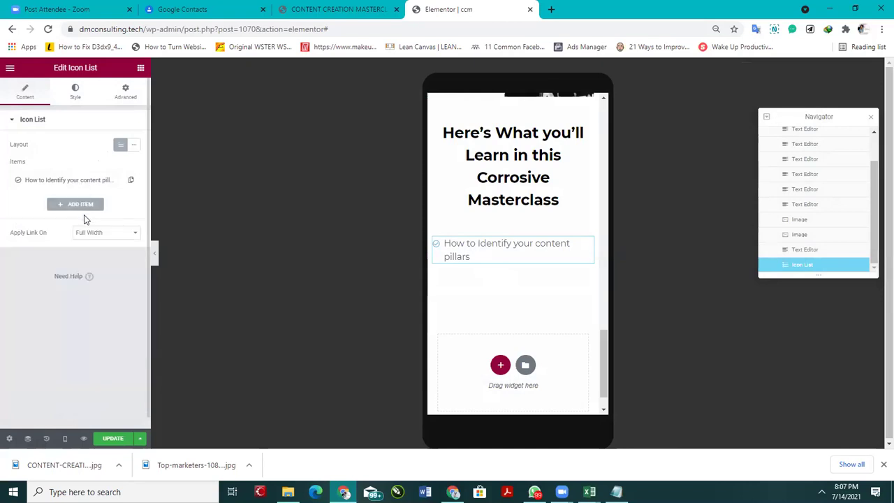
Step: Set the colour of the icon list's check icon to green #0BA800
click(76, 93)
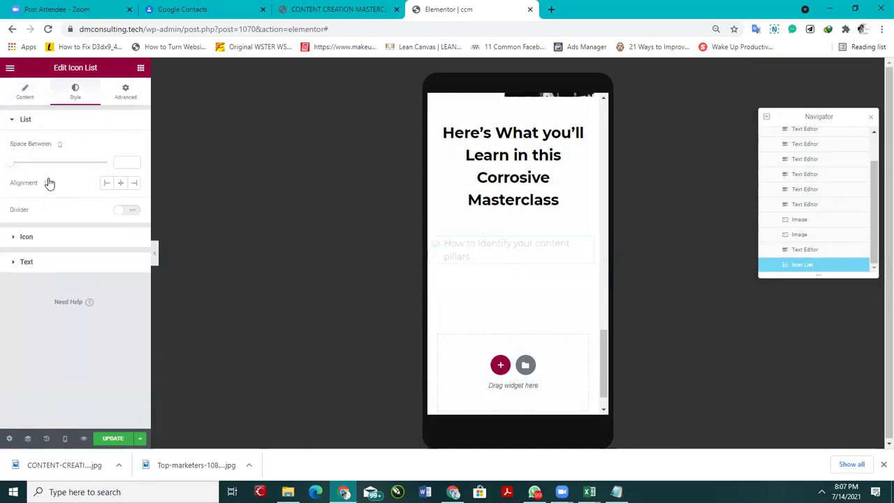
click(50, 238)
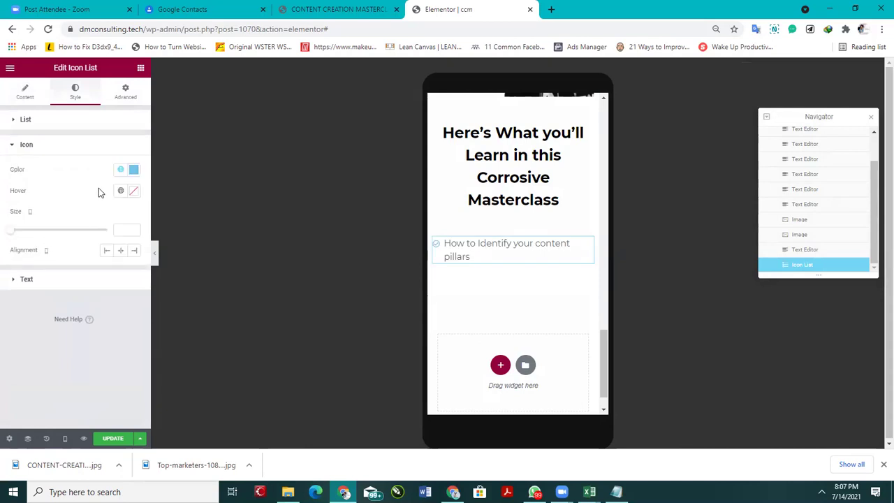
click(133, 169)
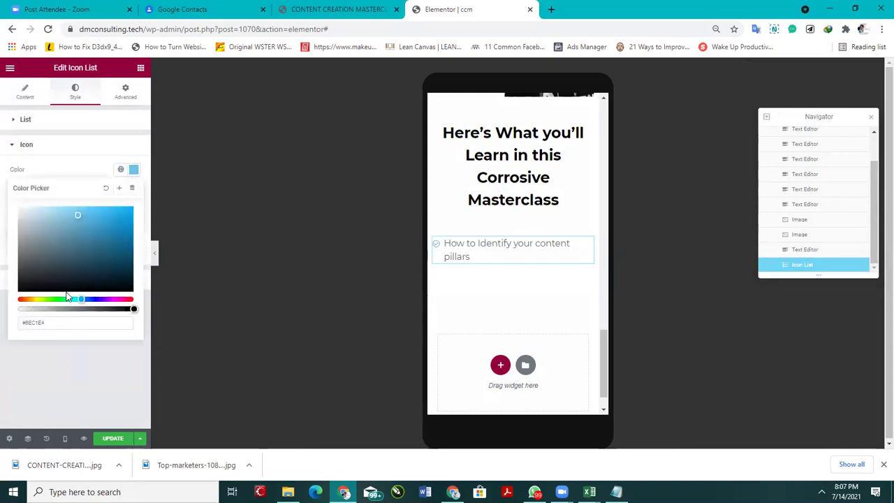
click(56, 299)
click(78, 217)
drag(79, 217, 200, 235)
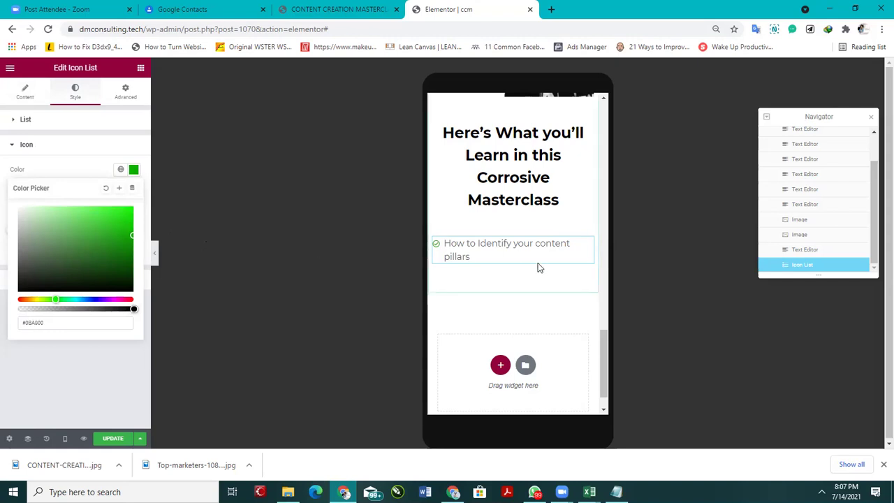
click(77, 144)
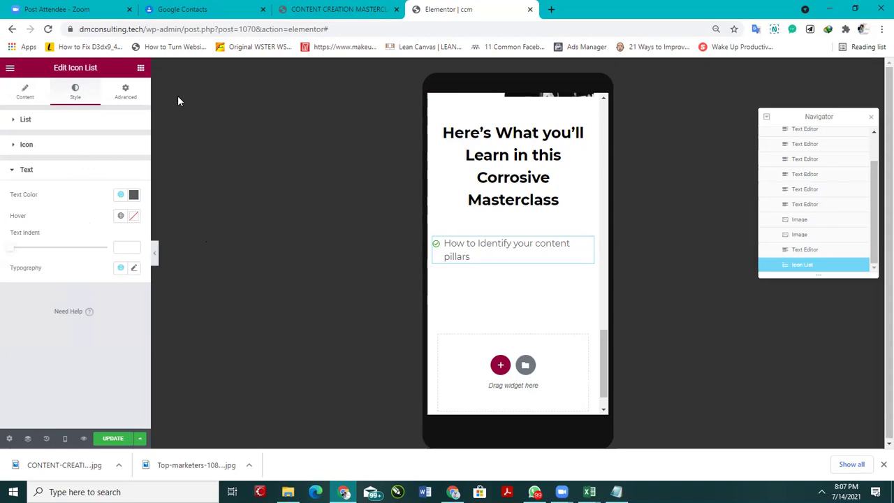
Step: Check the font used on the reference sales page and set the icon list text's font family to Hind
click(335, 9)
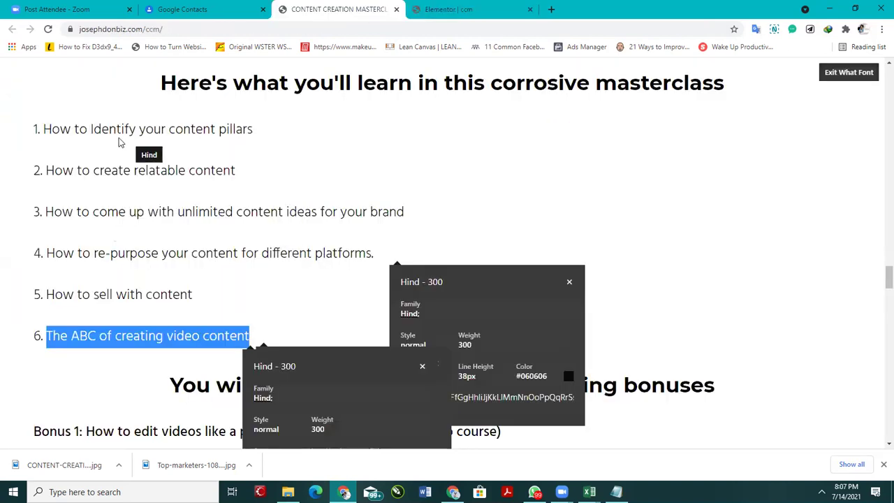
key(ctrl+Tab)
click(60, 171)
click(60, 171)
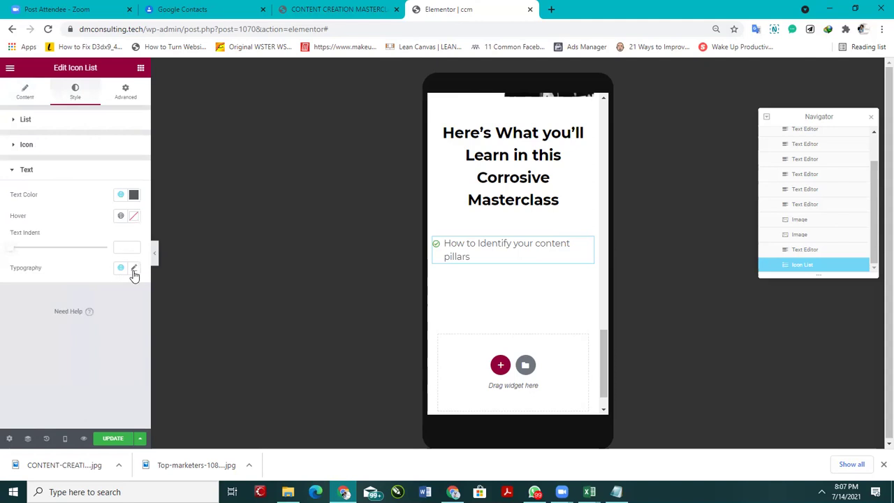
click(134, 268)
click(101, 316)
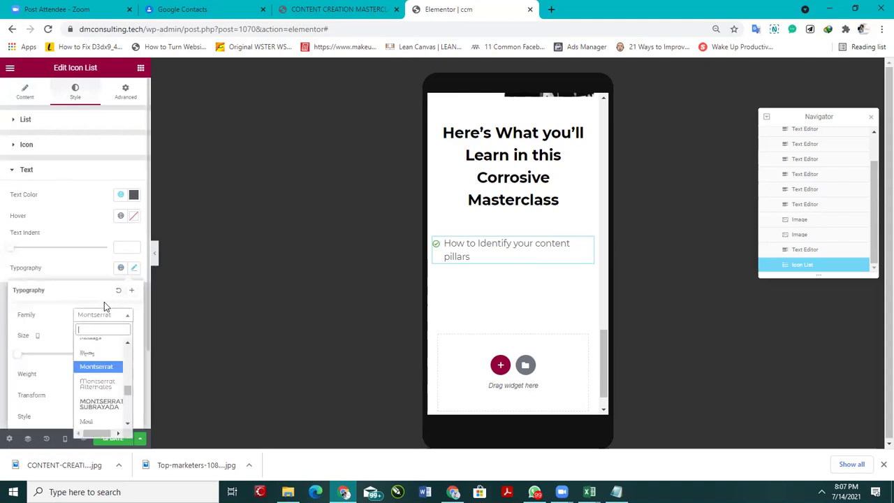
text(hind)
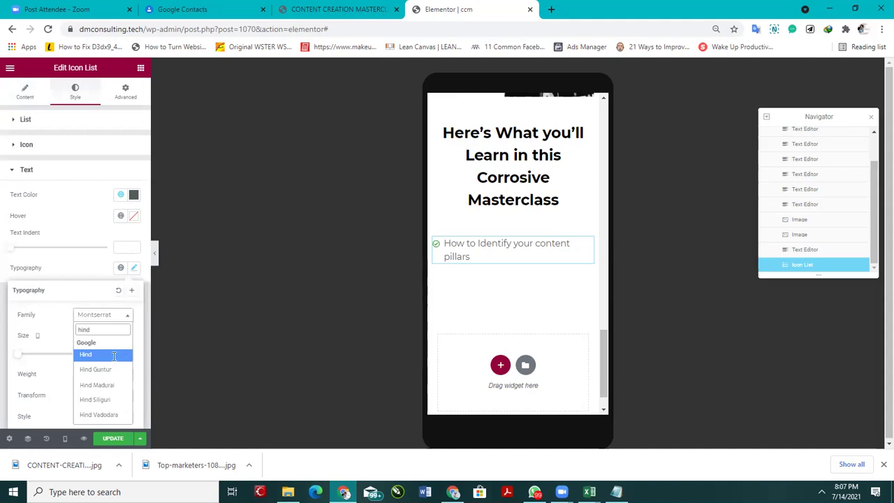
click(115, 356)
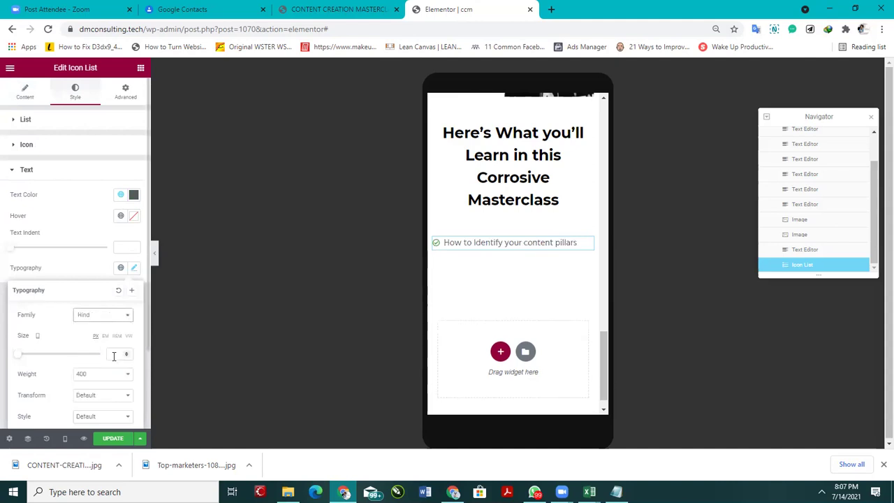
Step: Set the icon list text's weight to 300 and its size to 25 px
click(103, 375)
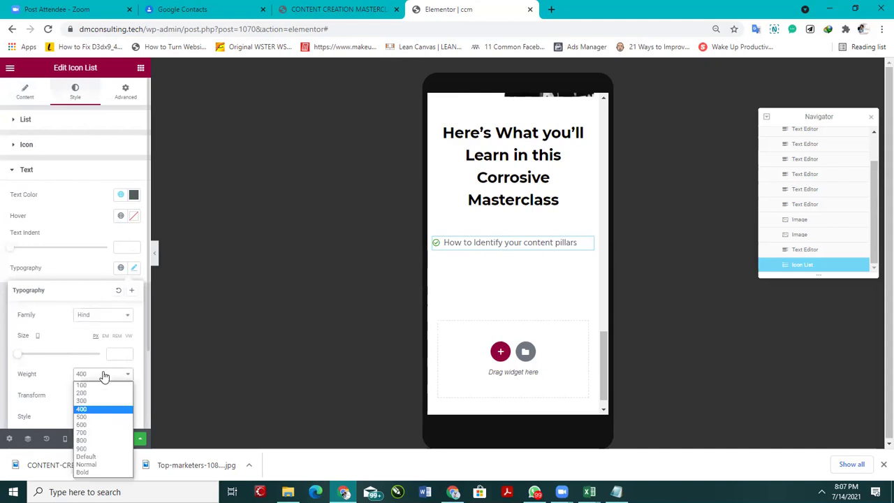
click(90, 401)
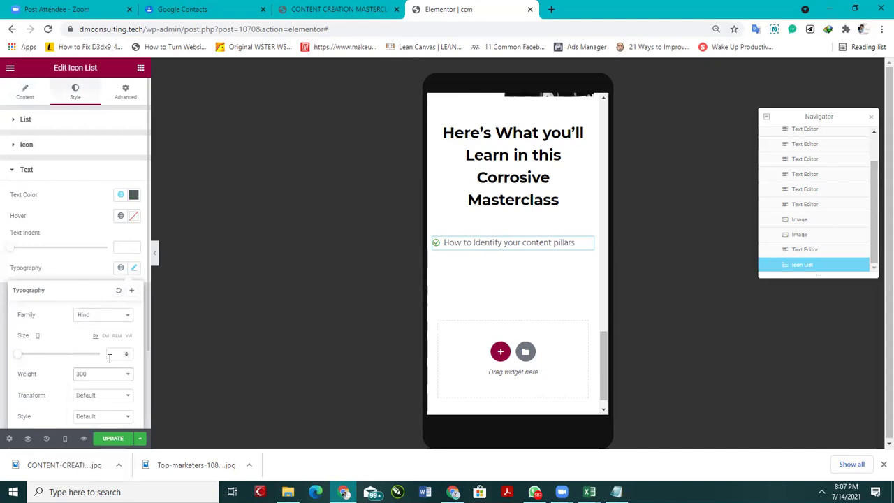
click(115, 355)
text(25)
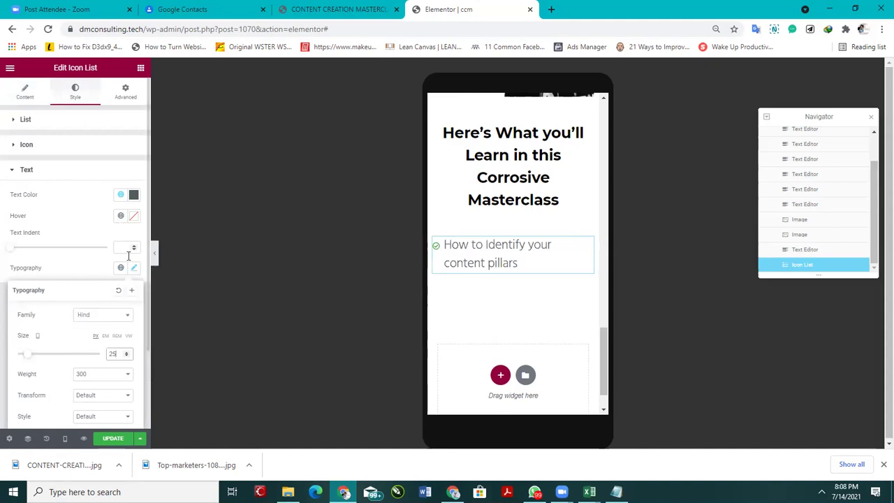
click(89, 260)
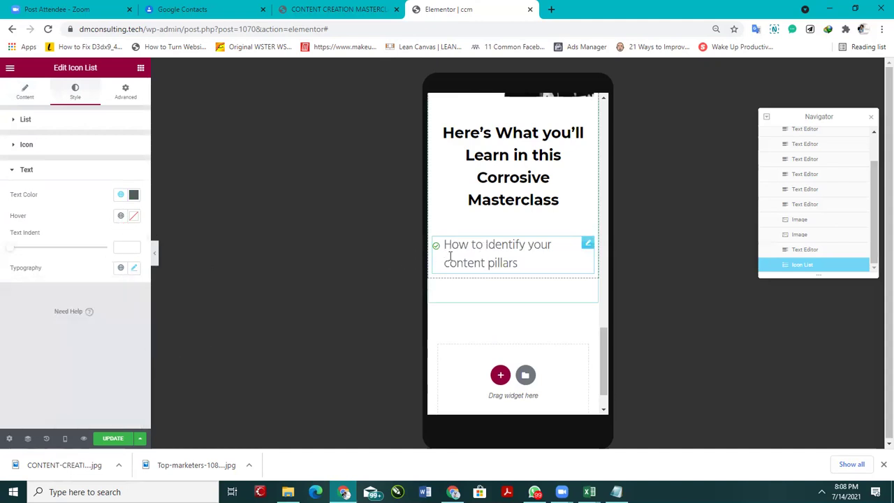
Step: Enlarge the icon list's check icon to size 24
click(67, 169)
click(43, 146)
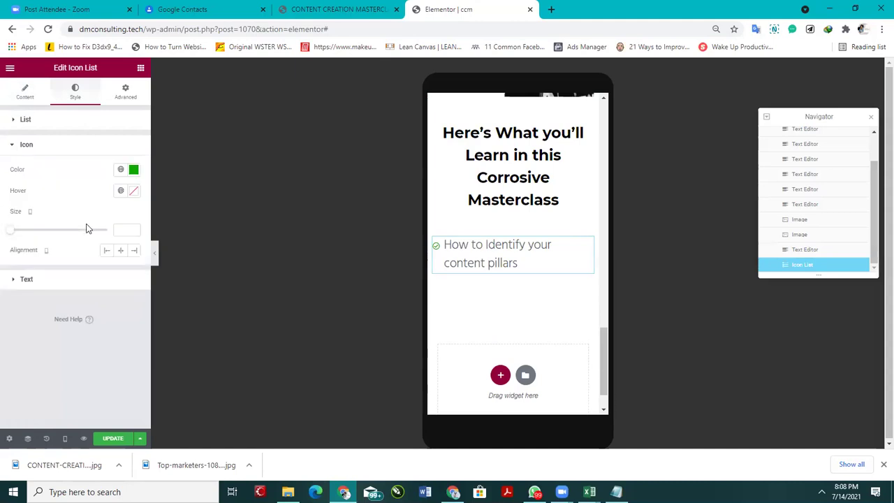
drag(9, 233, 31, 238)
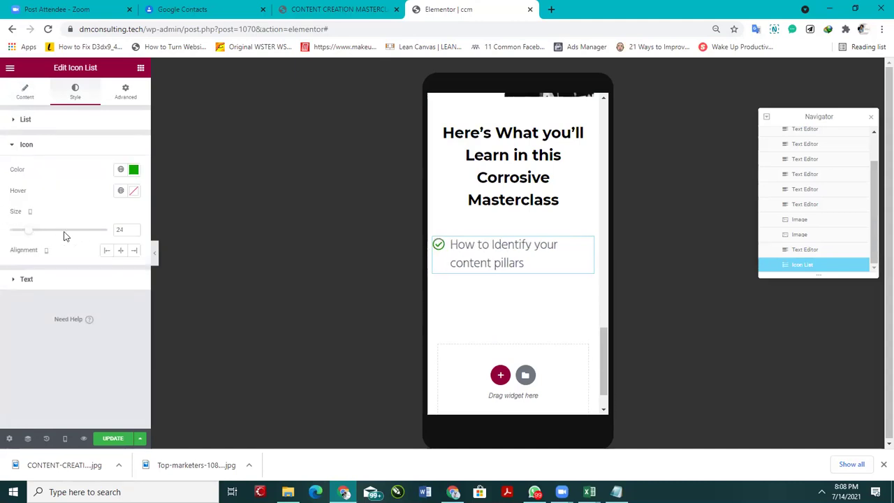
click(58, 147)
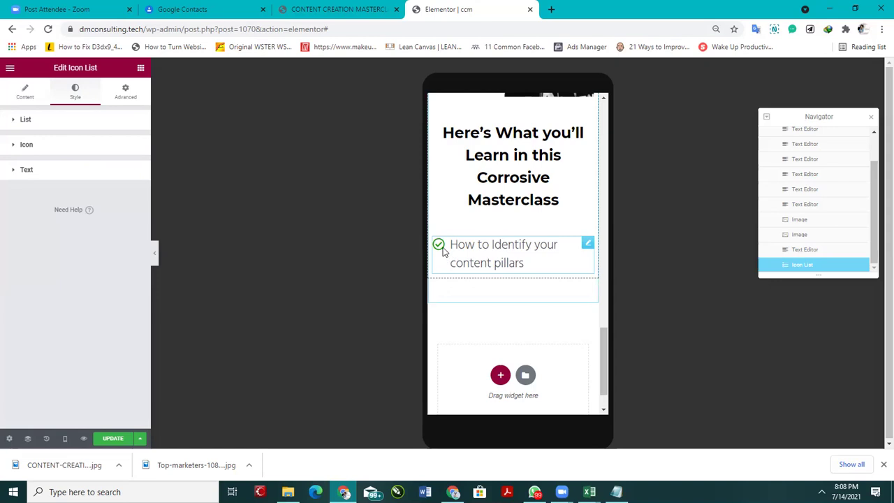
click(38, 122)
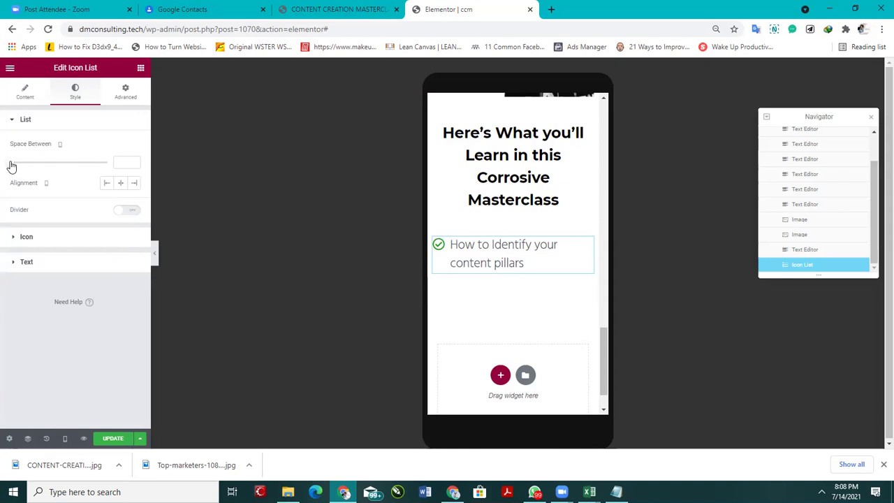
click(27, 98)
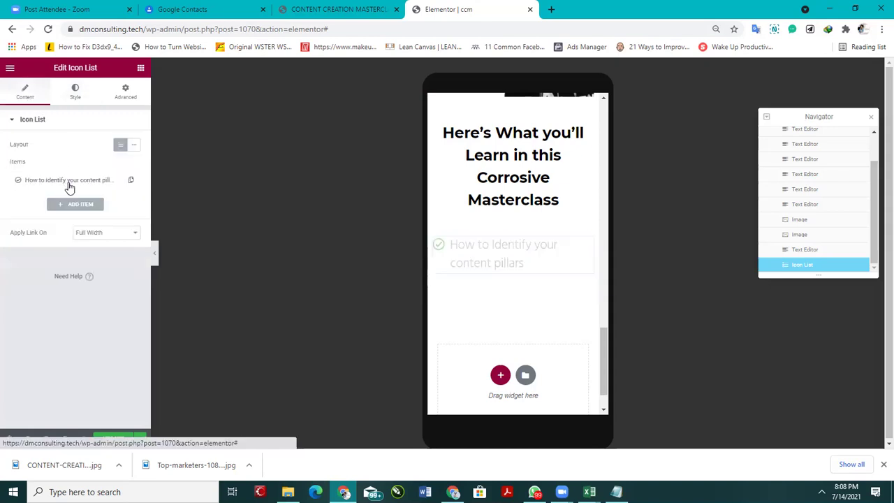
click(68, 180)
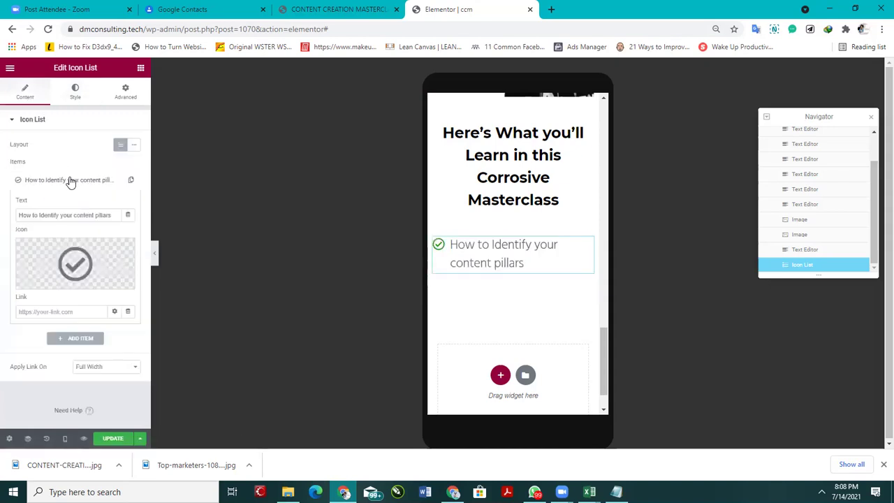
click(72, 179)
click(72, 180)
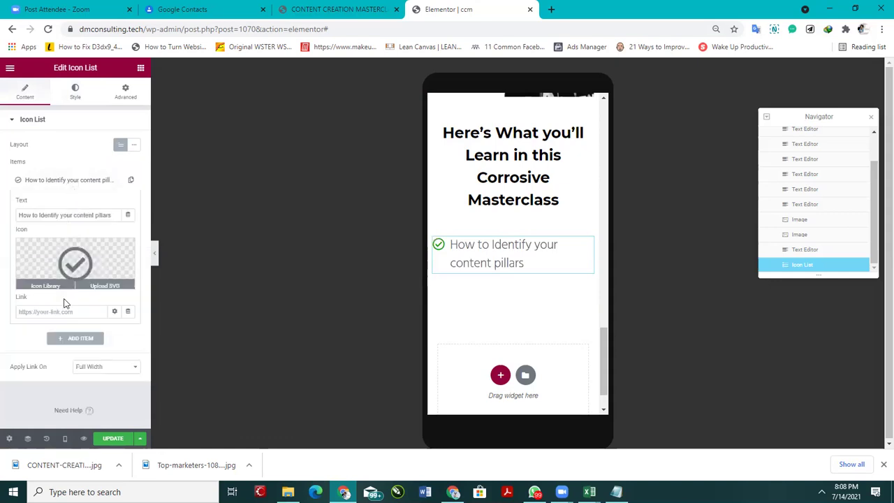
click(60, 182)
Step: Set the icon list's text indent to 15 and its text colour to black #000000
click(75, 92)
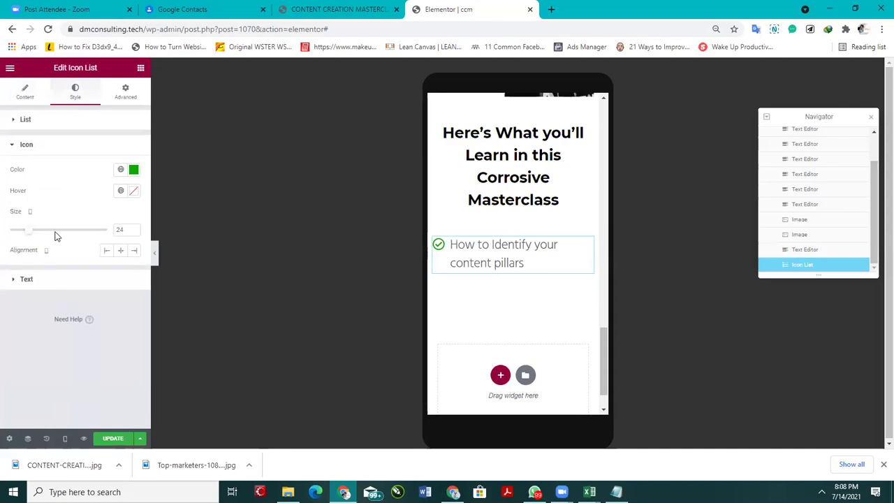
click(63, 282)
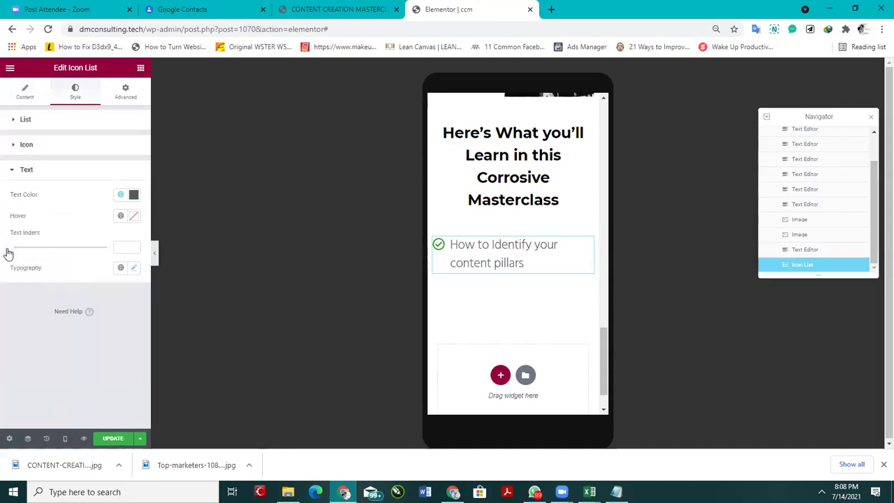
drag(9, 256, 37, 261)
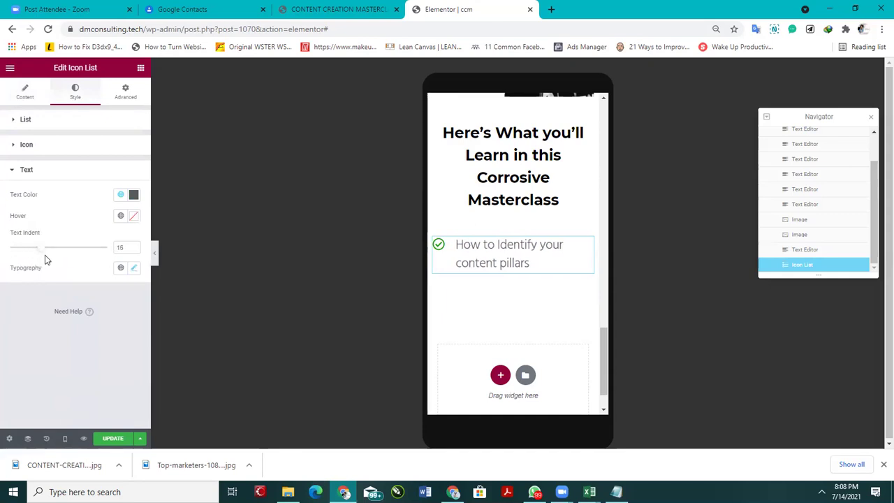
click(134, 194)
click(19, 316)
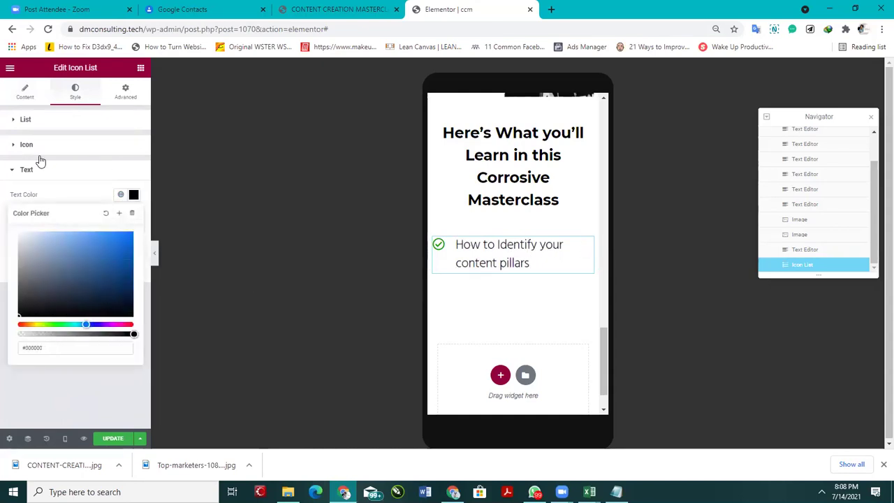
Step: Duplicate the "How to Identify your content pillars" item until the icon list has five items
click(24, 91)
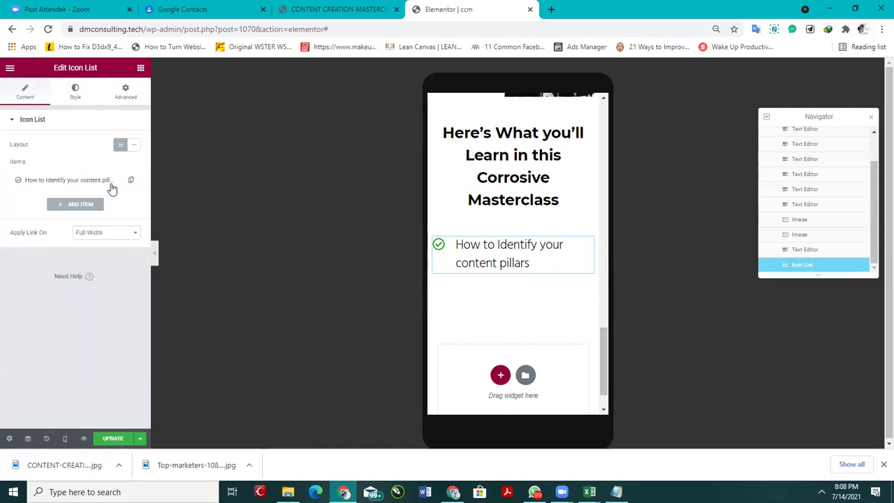
click(130, 186)
click(111, 204)
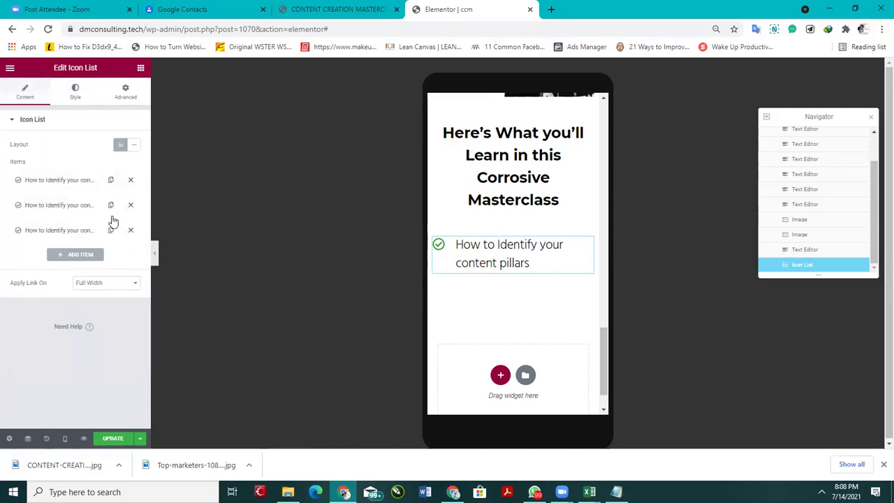
click(110, 231)
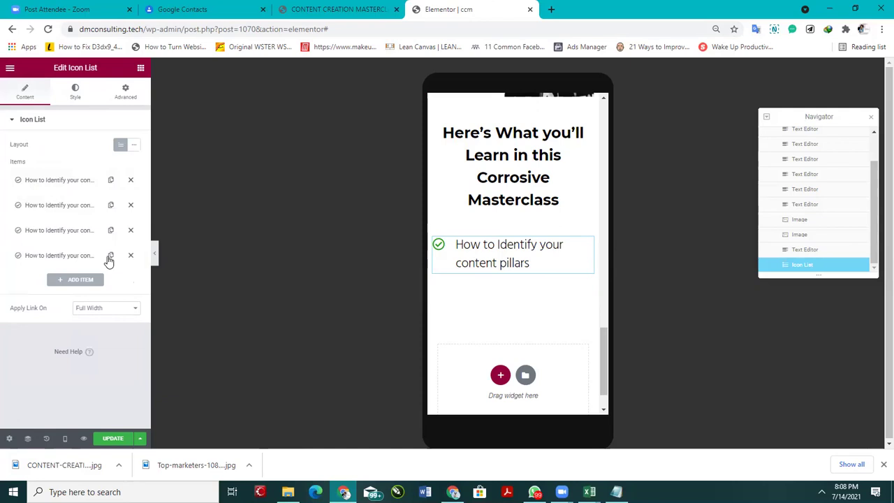
click(110, 255)
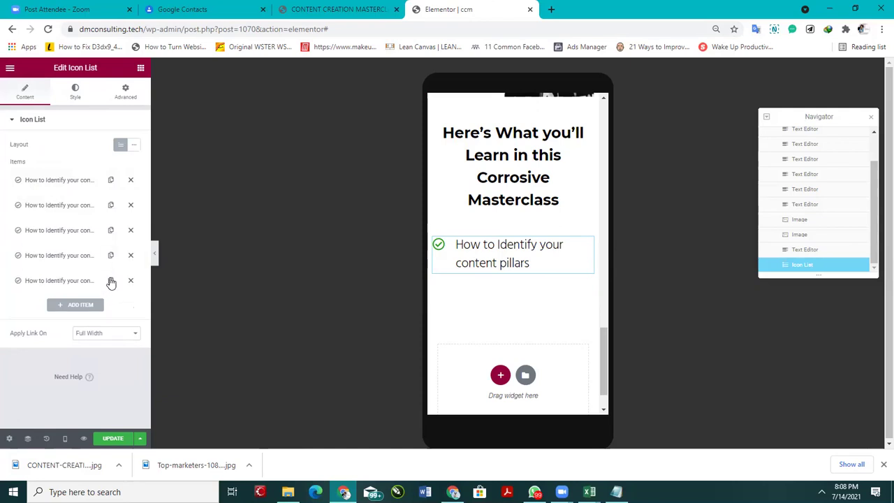
Step: Replace the second list item's text with "How to create relatable content" from the clipboard history
click(70, 210)
triple_click(66, 236)
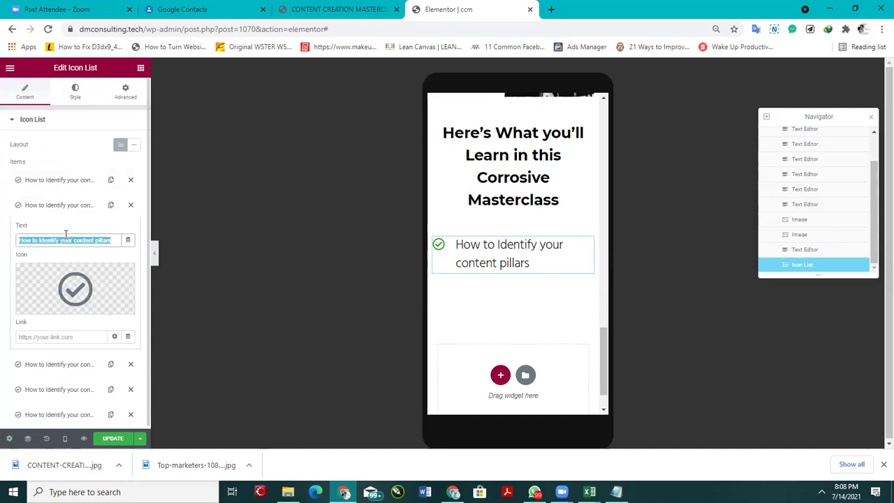
key(super+v)
scroll(70, 361, down, 3)
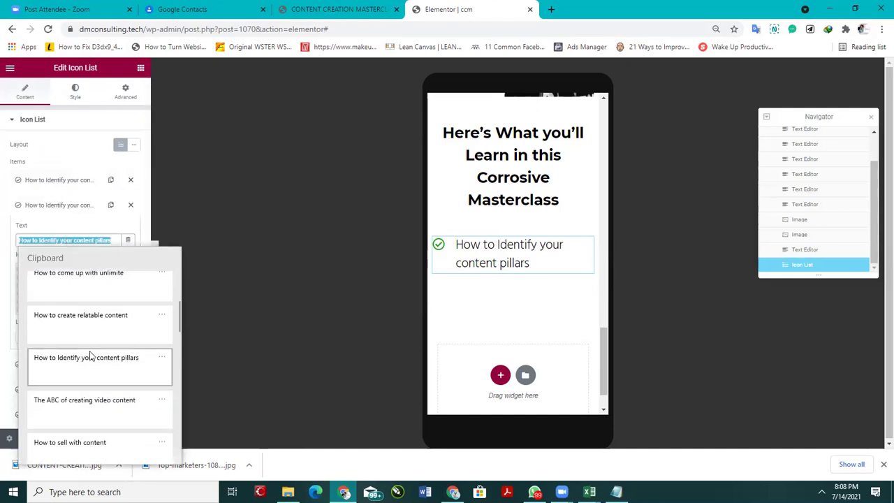
click(80, 332)
click(75, 203)
Step: Replace the third list item's text with the copied line "How to come up with unlimite" from the clipboard history
click(77, 231)
triple_click(73, 265)
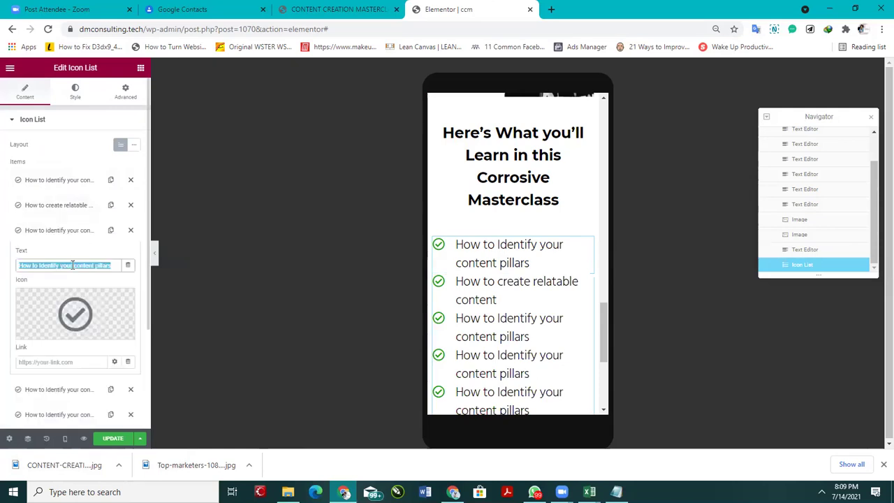
key(super+v)
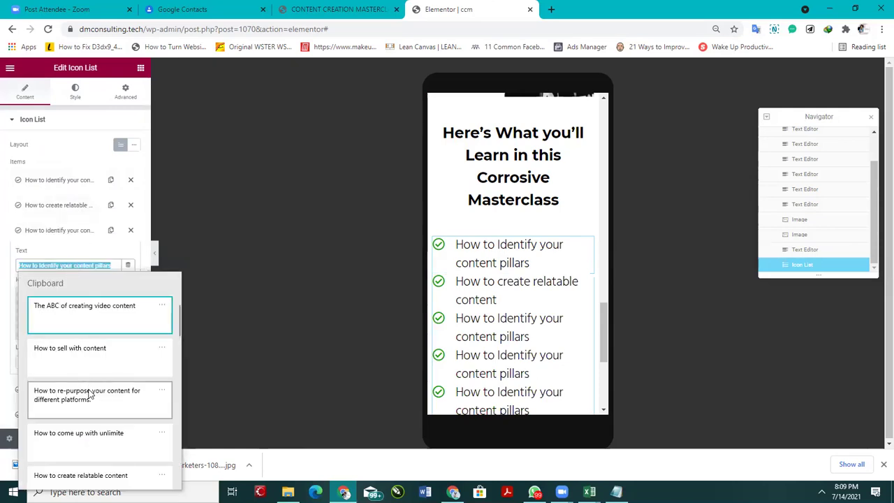
click(87, 433)
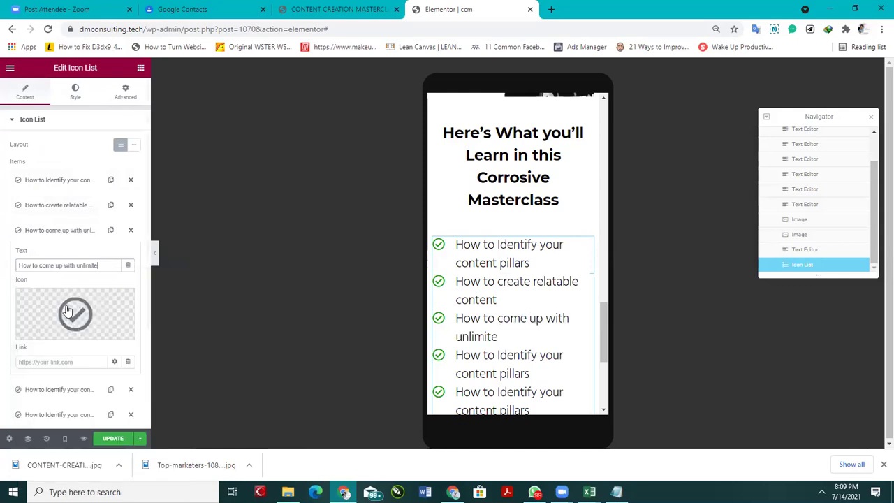
Step: Complete the third list item's text to read "How to come up with unlimited content ideas for your brand"
text(d)
click(318, 12)
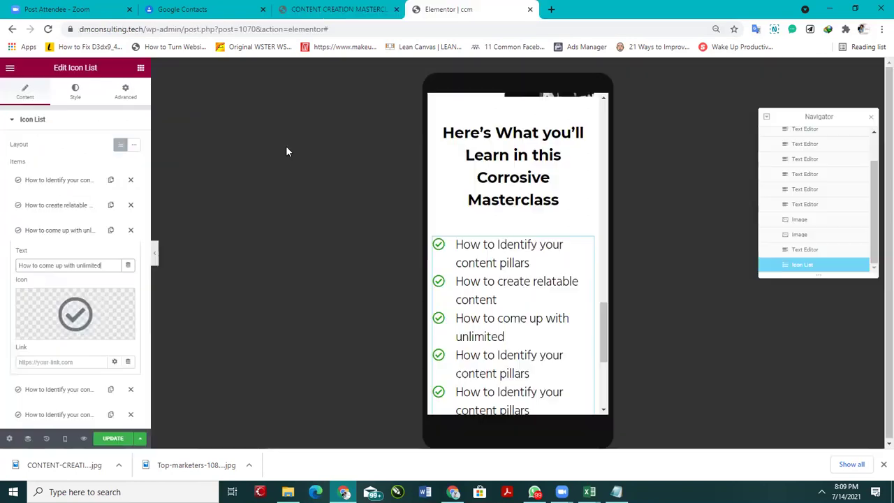
click(447, 9)
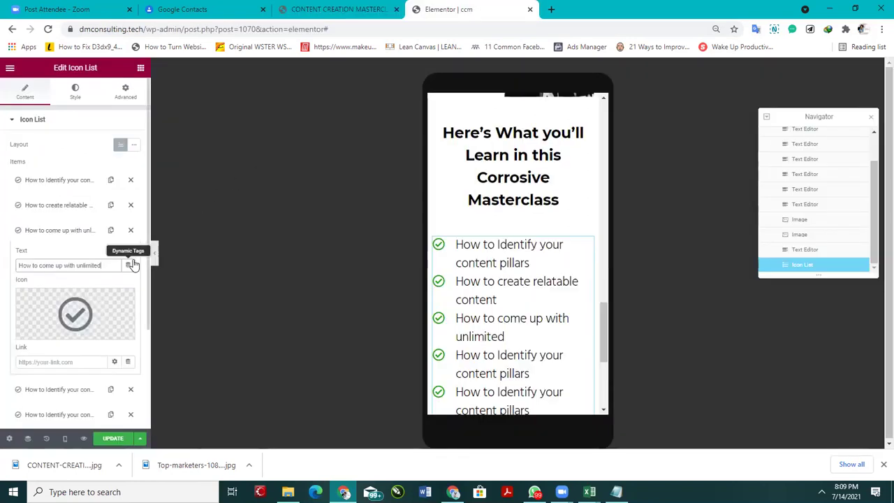
text(content ai)
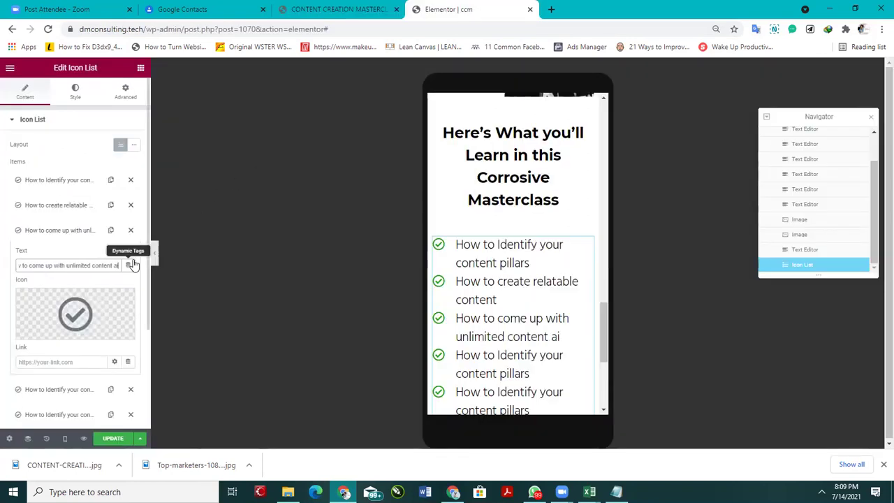
key(BackSpace)
key(BackSpace)
text(ideas for y)
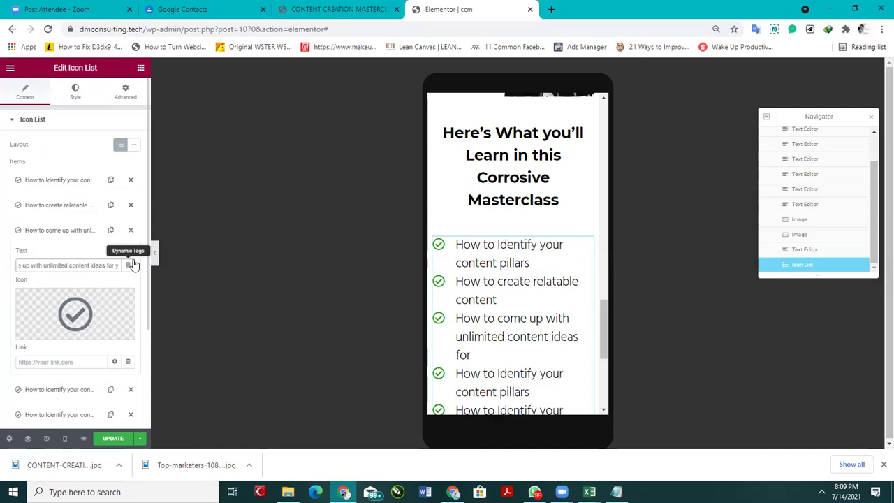
text(our berand)
key(BackSpace)
key(BackSpace)
key(BackSpace)
key(BackSpace)
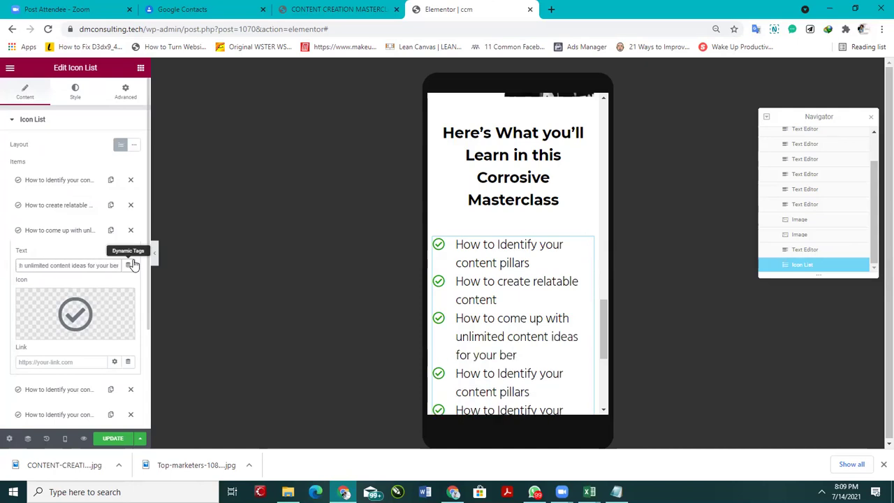
key(BackSpace)
text(rand)
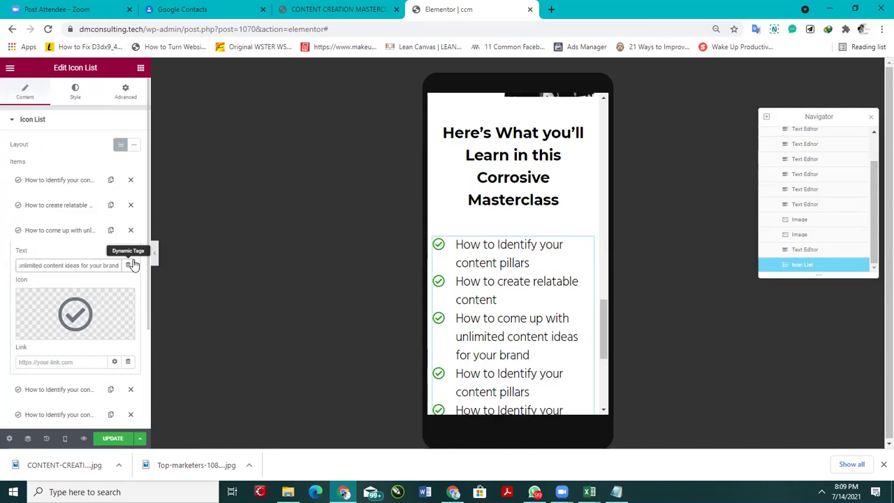
click(63, 234)
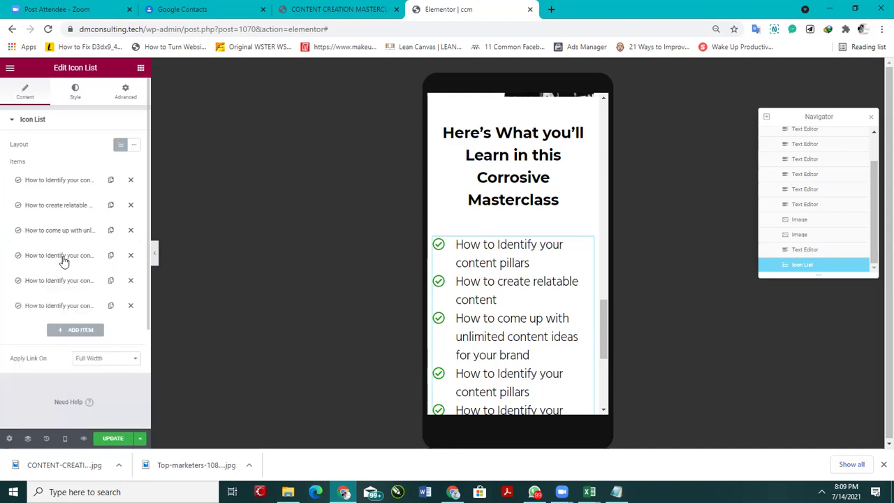
Step: Replace the fourth list item's text with "How to re-purpose your content for different platforms." from the clipboard history
click(63, 256)
triple_click(64, 292)
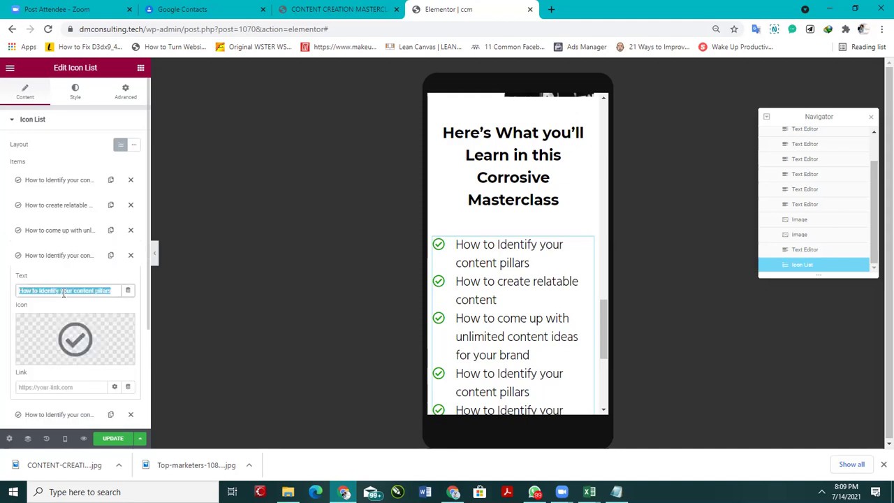
key(super+v)
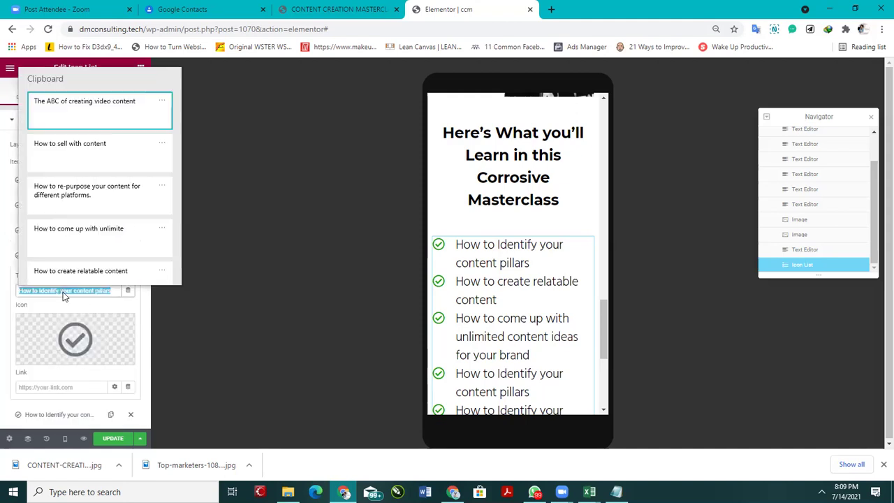
click(88, 189)
click(70, 256)
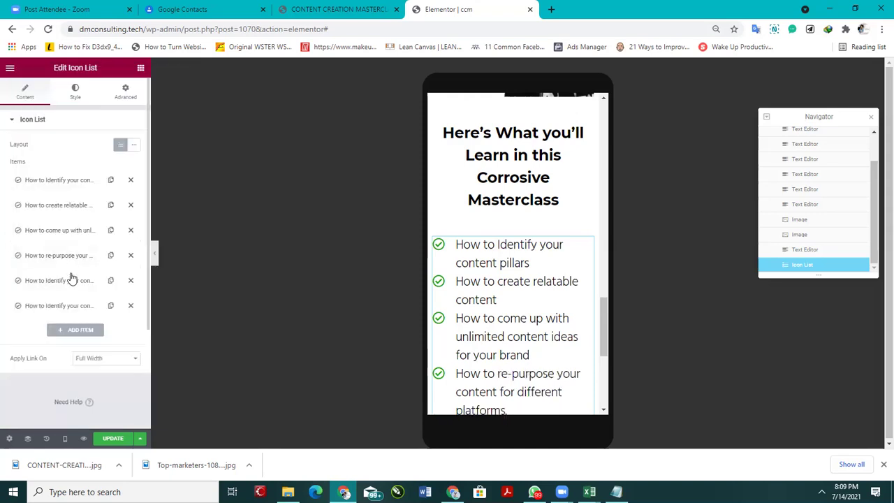
Step: Replace the fifth list item's text with "How to sell with content" from the clipboard history
click(70, 280)
triple_click(65, 318)
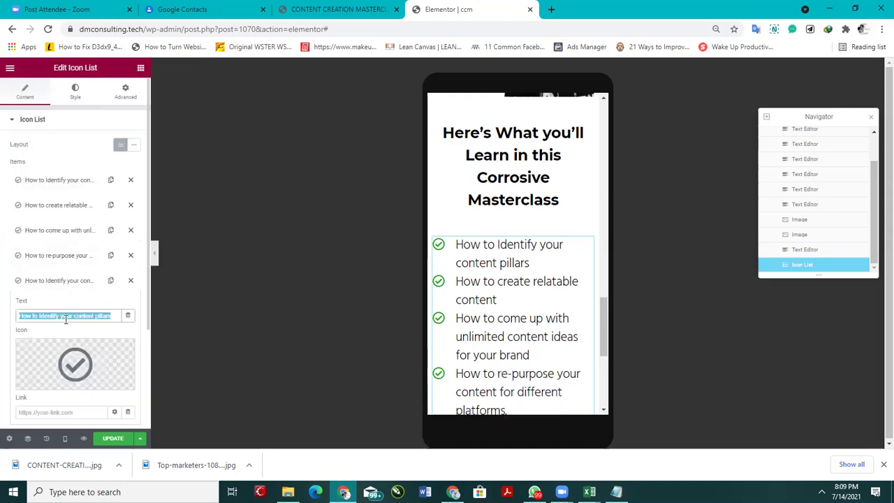
key(super+v)
click(67, 176)
click(78, 281)
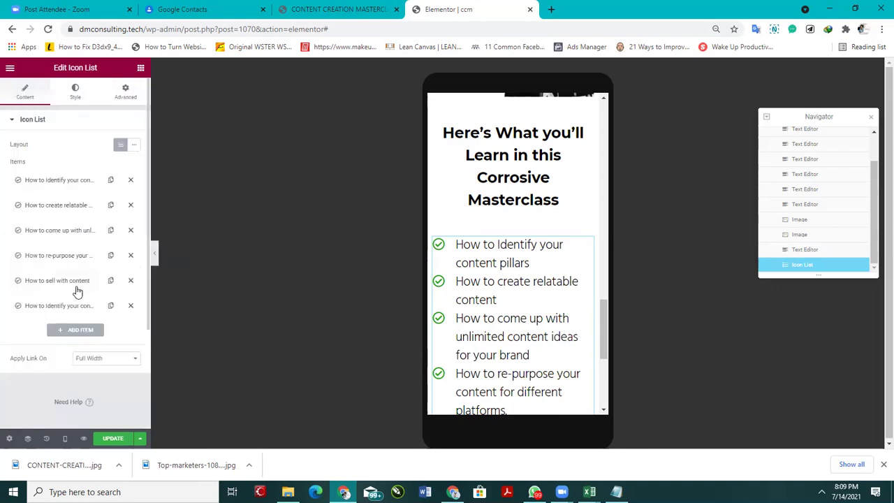
Step: Replace the sixth list item's text with "The ABC of creating video content" from the clipboard history
click(70, 306)
triple_click(73, 337)
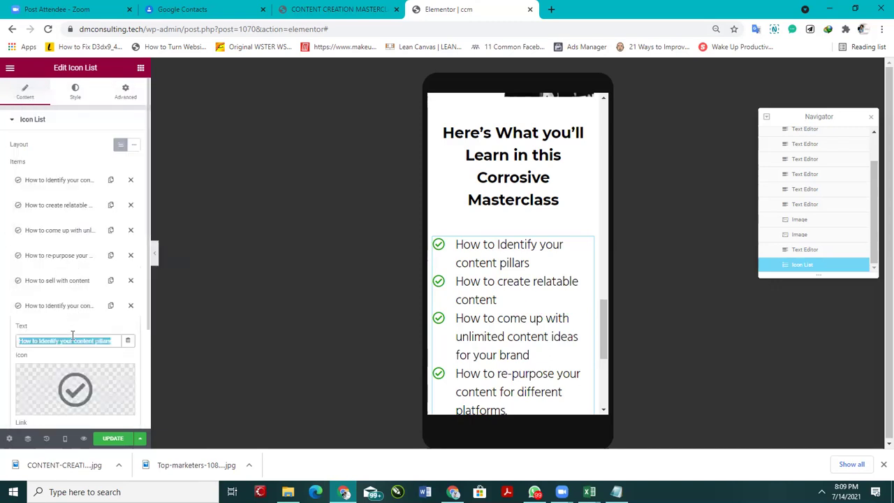
key(super+v)
click(89, 157)
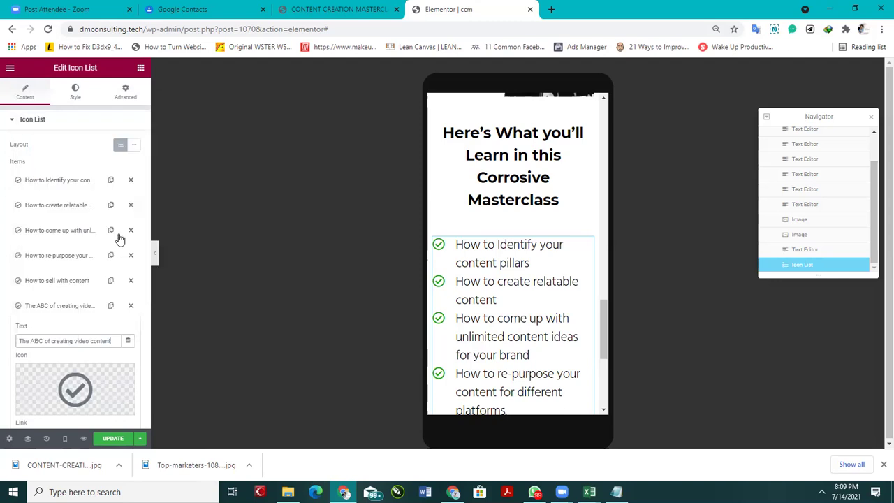
click(64, 316)
scroll(562, 286, down, 2)
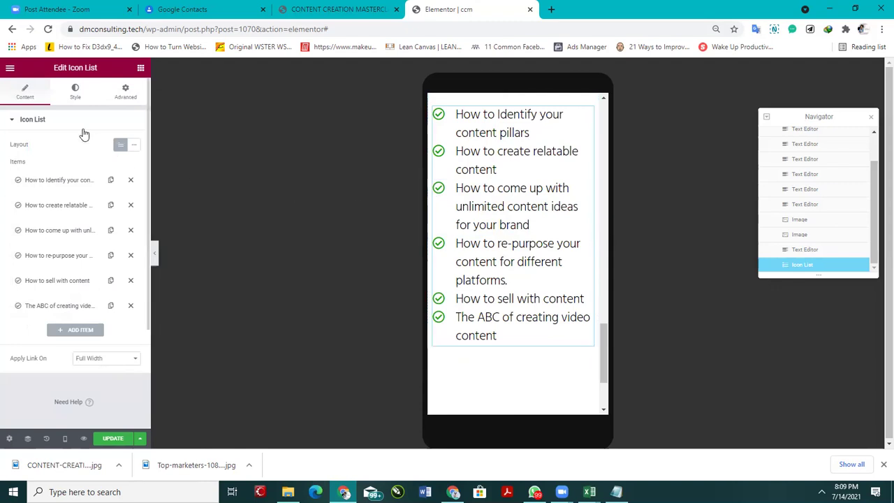
Step: Set the space between the icon list's items to 15 and check the spacing in the mobile preview
click(63, 120)
click(75, 92)
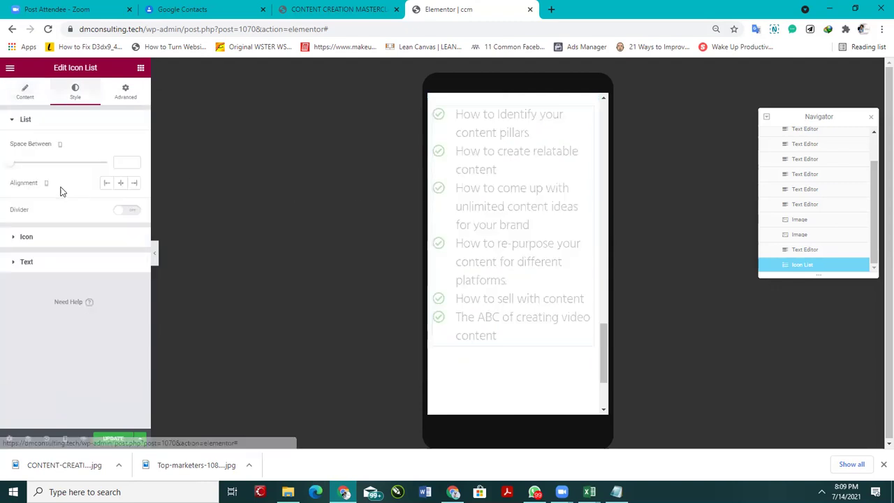
drag(12, 166, 38, 174)
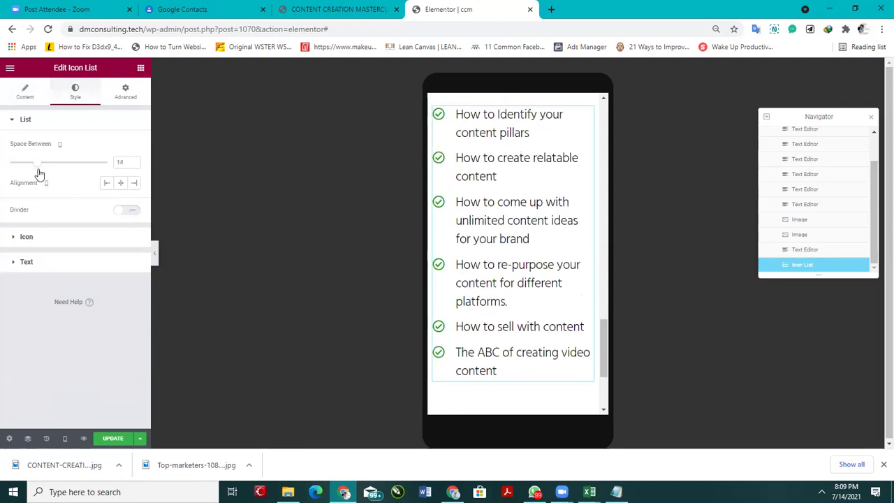
scroll(465, 216, up, 2)
scroll(496, 226, down, 2)
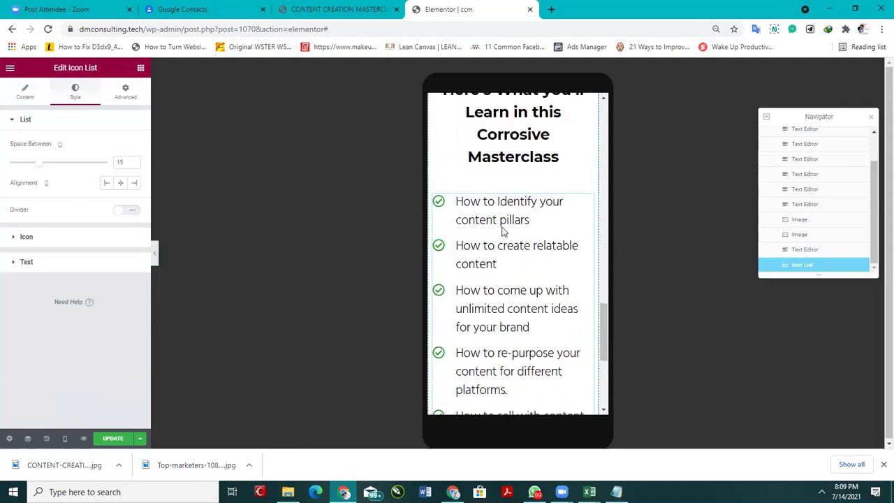
scroll(531, 217, up, 2)
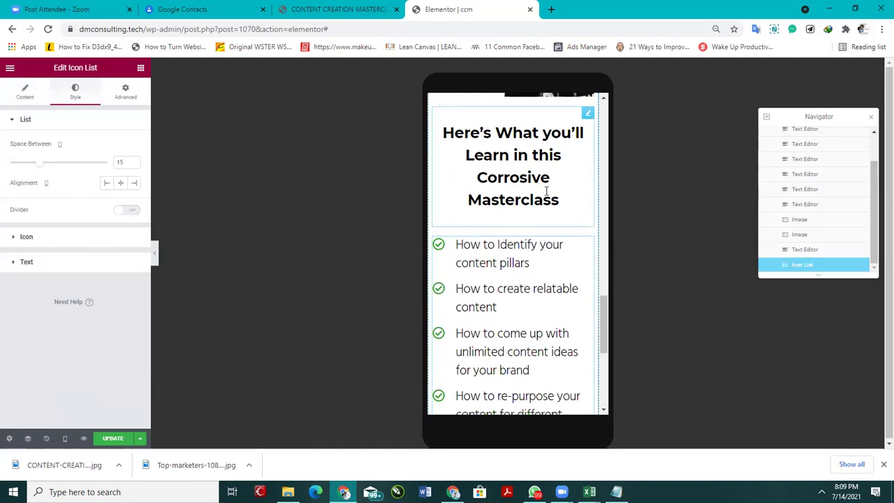
Step: Try to tighten the gap below the "Here's What you'll Learn" heading with unlinked padding and a negative bottom value
click(547, 191)
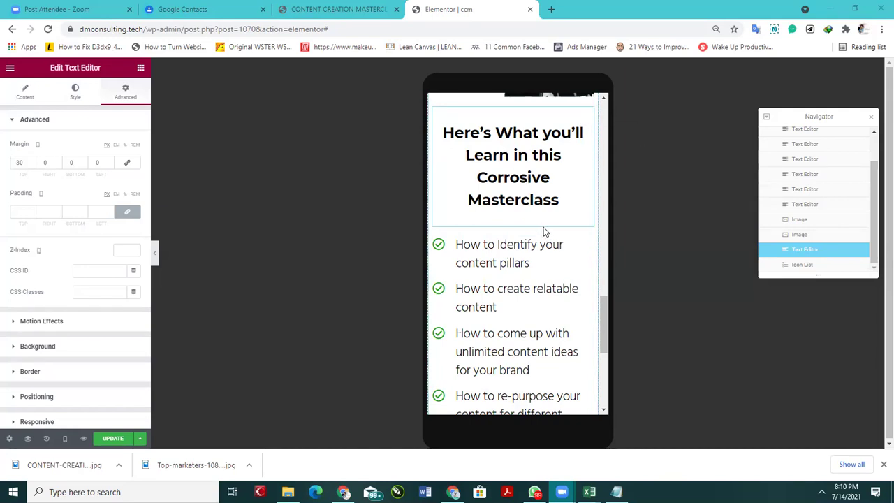
click(128, 207)
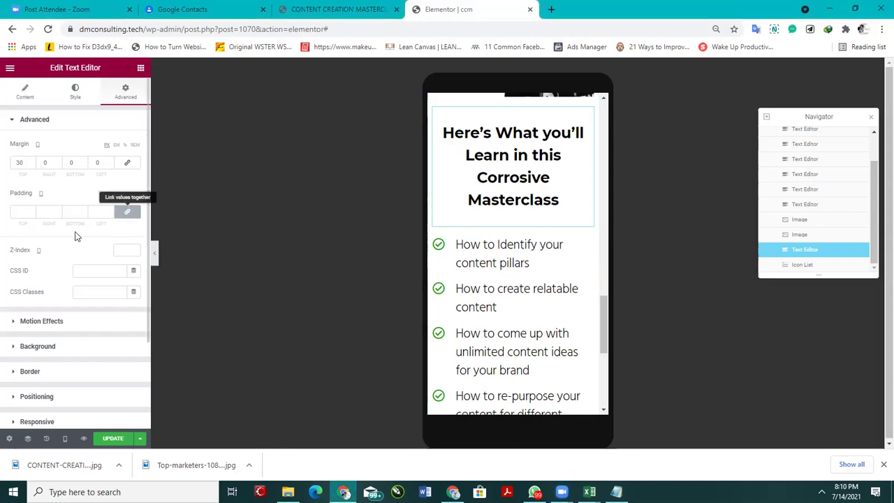
click(31, 215)
click(31, 214)
click(32, 214)
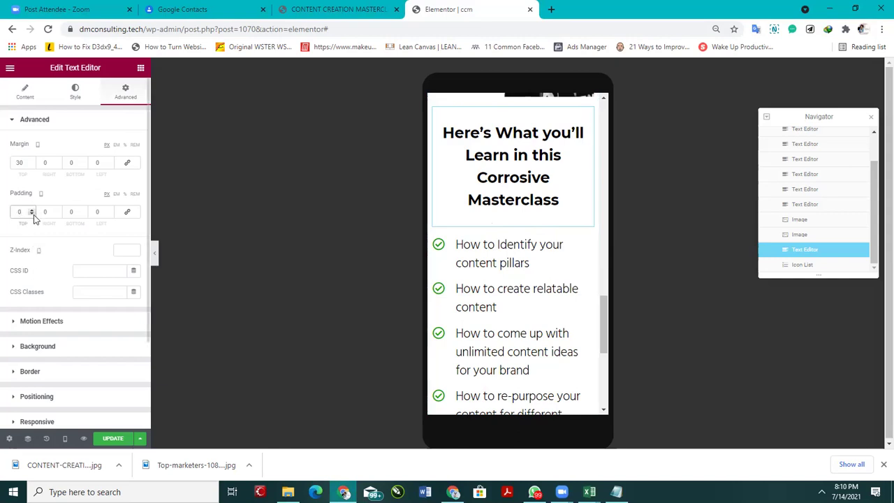
click(82, 214)
click(83, 214)
click(82, 214)
drag(84, 213, 44, 208)
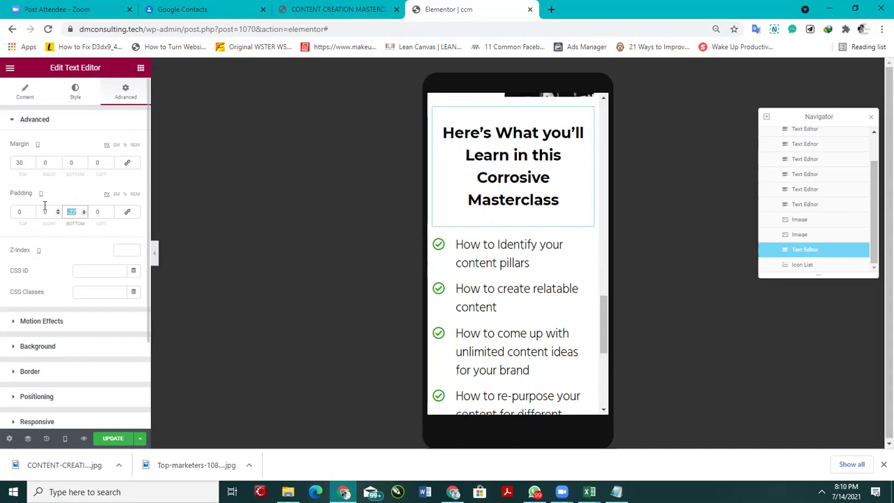
click(550, 213)
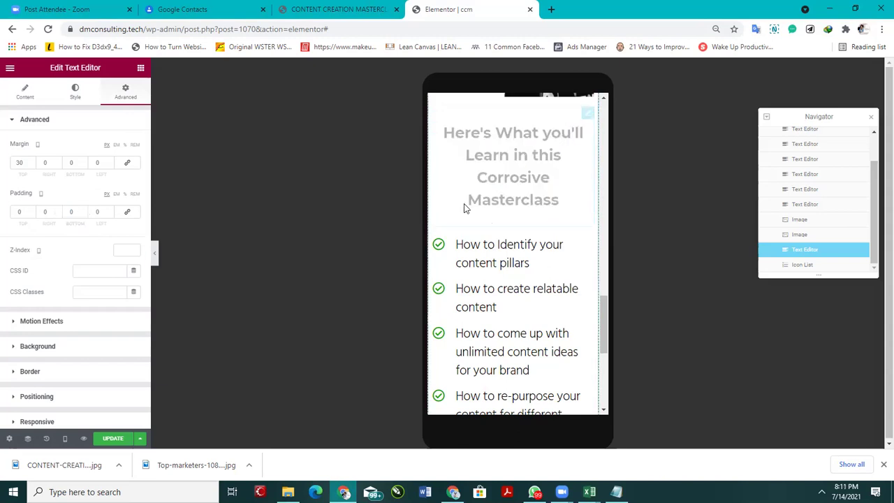
click(84, 215)
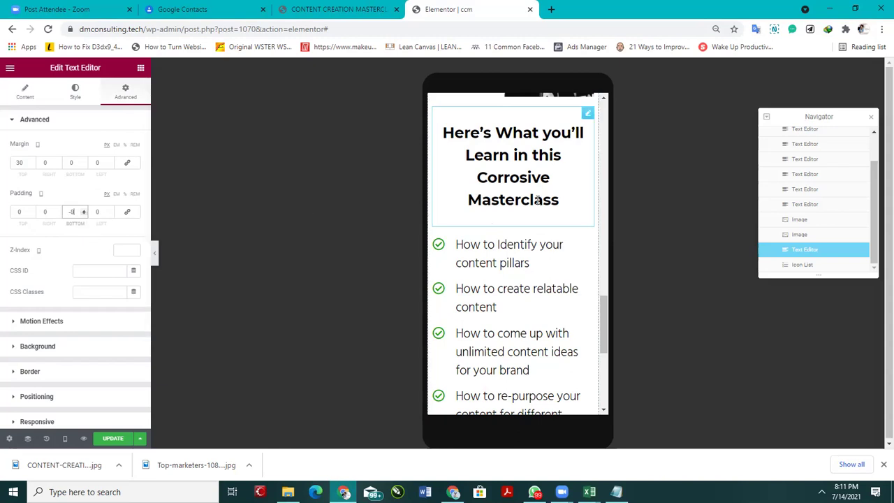
double_click(74, 211)
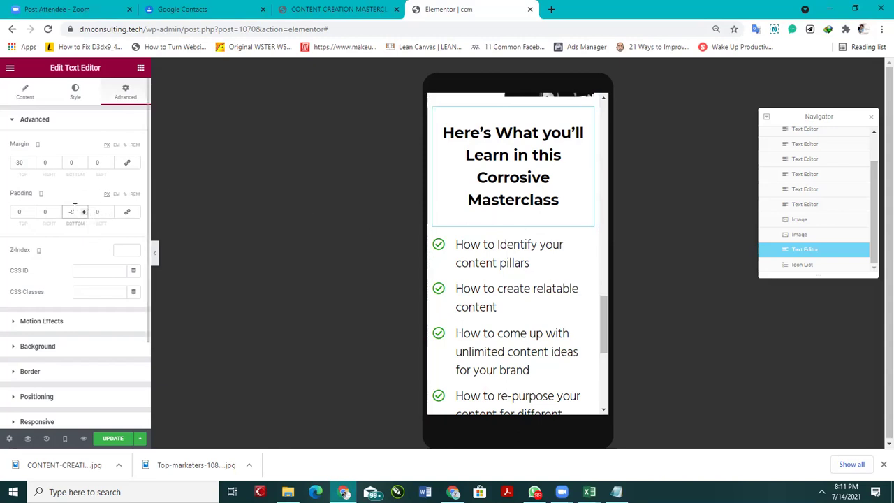
Step: Set the "Here's What you'll Learn" heading's bottom margin to -20 and review its spacing above the icon list
click(84, 165)
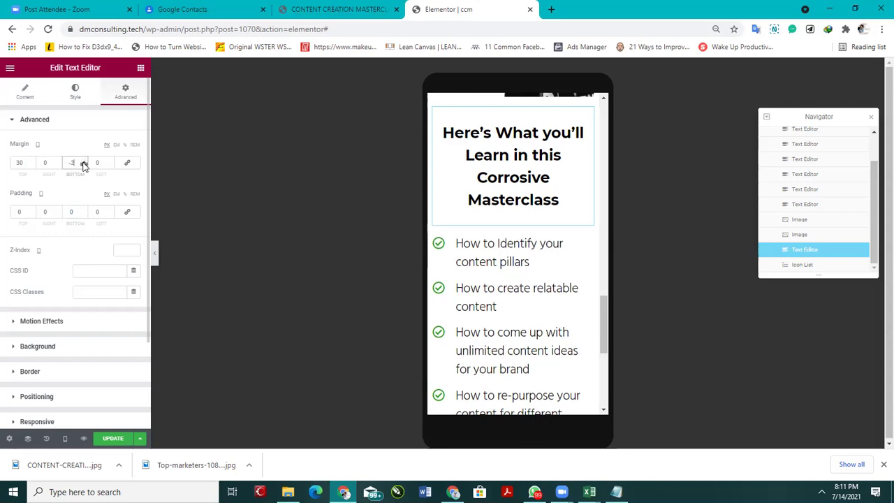
drag(83, 165, 83, 165)
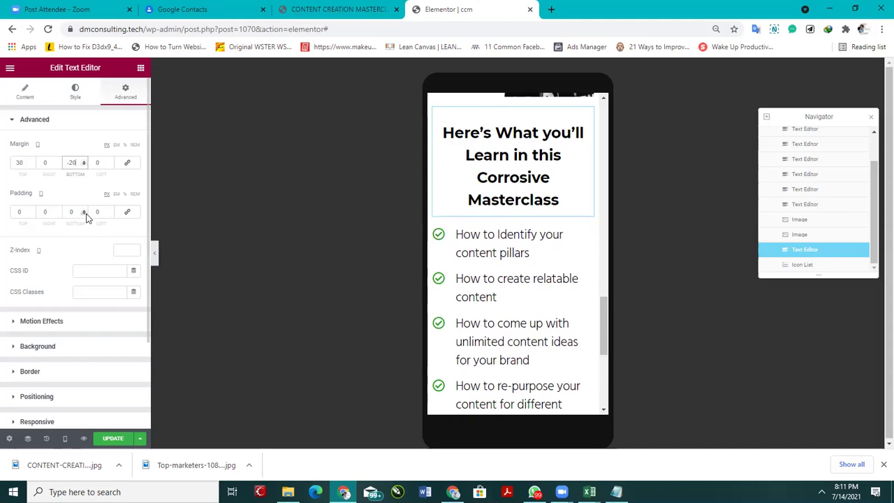
scroll(523, 244, down, 4)
scroll(521, 244, up, 4)
scroll(520, 243, down, 2)
scroll(490, 220, up, 2)
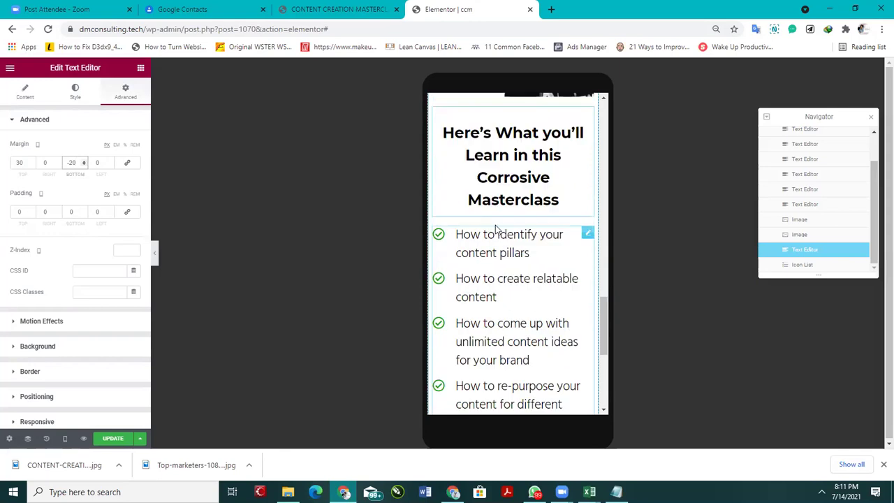
scroll(497, 253, down, 2)
scroll(487, 245, up, 2)
scroll(487, 239, down, 3)
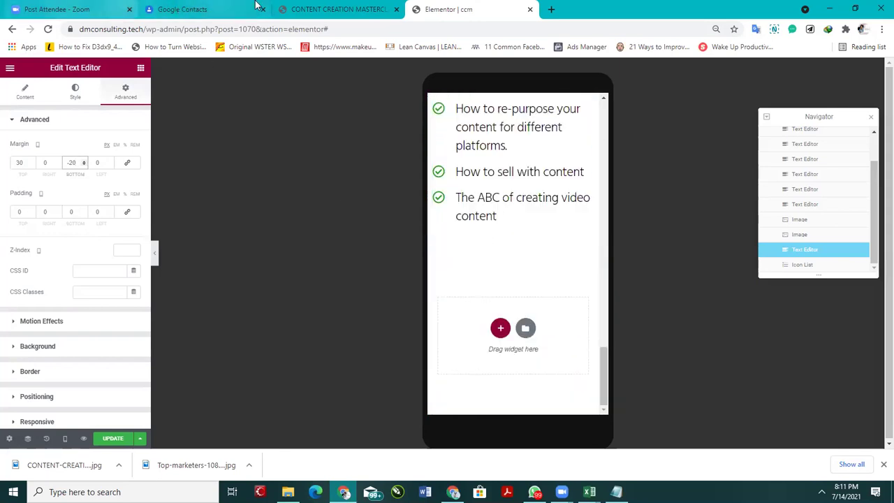
Step: Examine the pricing text and sign-up buttons that follow on the reference sales page
click(335, 9)
scroll(409, 263, down, 15)
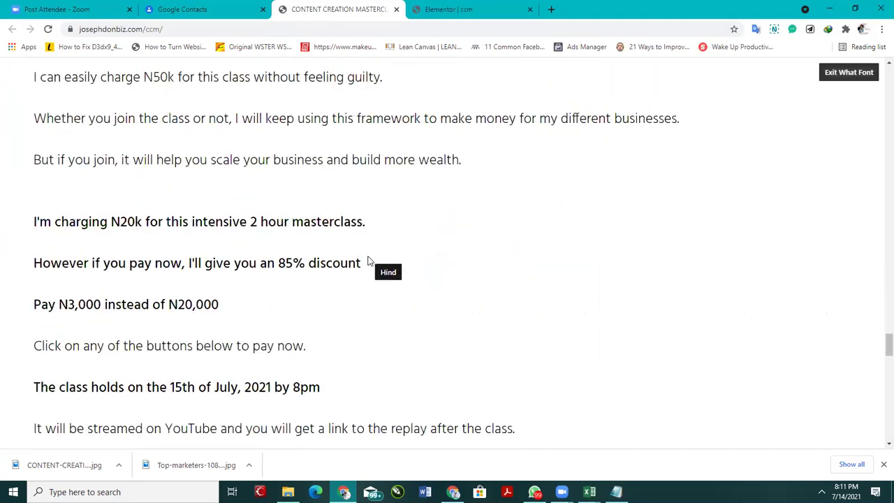
scroll(368, 260, up, 3)
scroll(369, 260, down, 2)
scroll(369, 260, up, 1)
scroll(369, 260, down, 1)
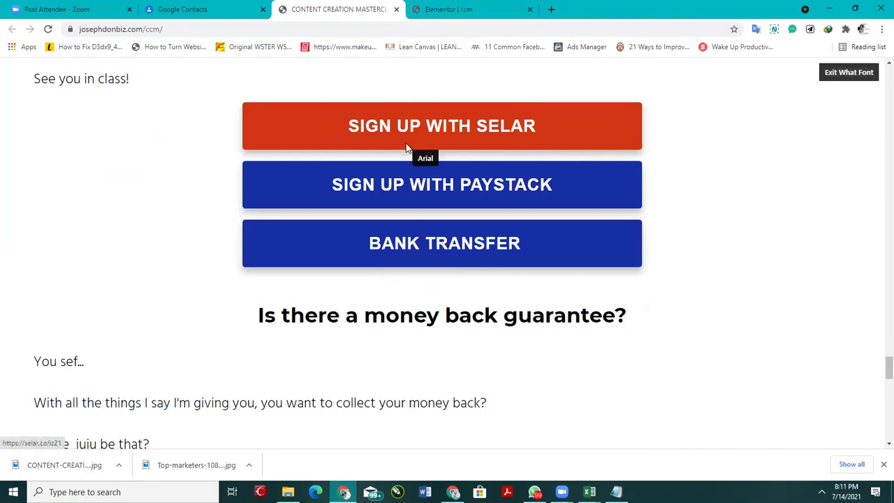
Step: Add a button directly below the "Here's What you'll Learn" icon list in the mobile layout
click(461, 9)
click(349, 9)
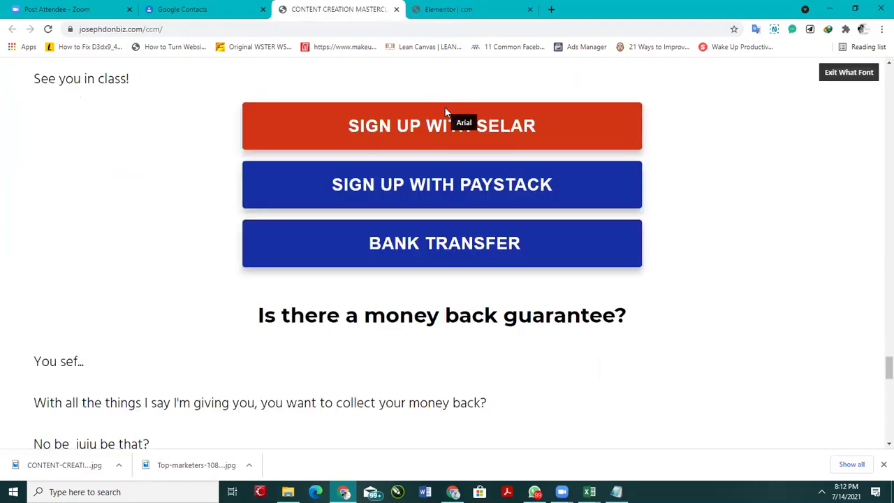
click(463, 10)
scroll(509, 213, up, 10)
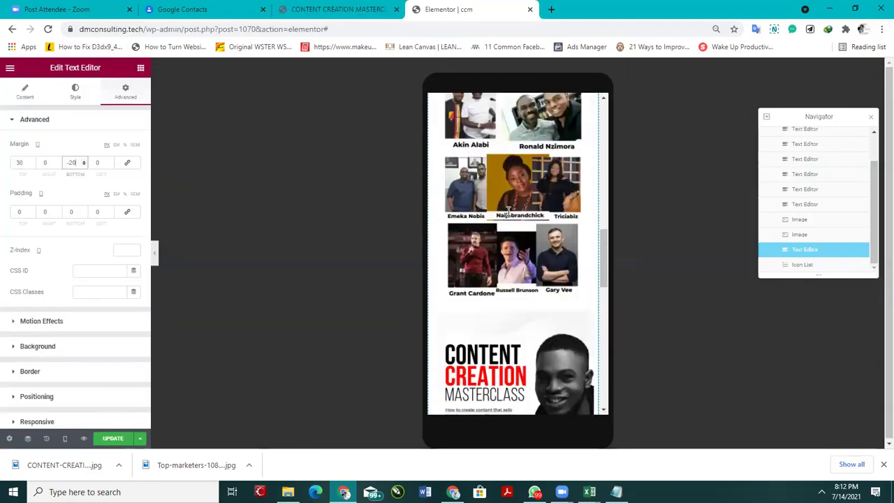
scroll(509, 212, down, 15)
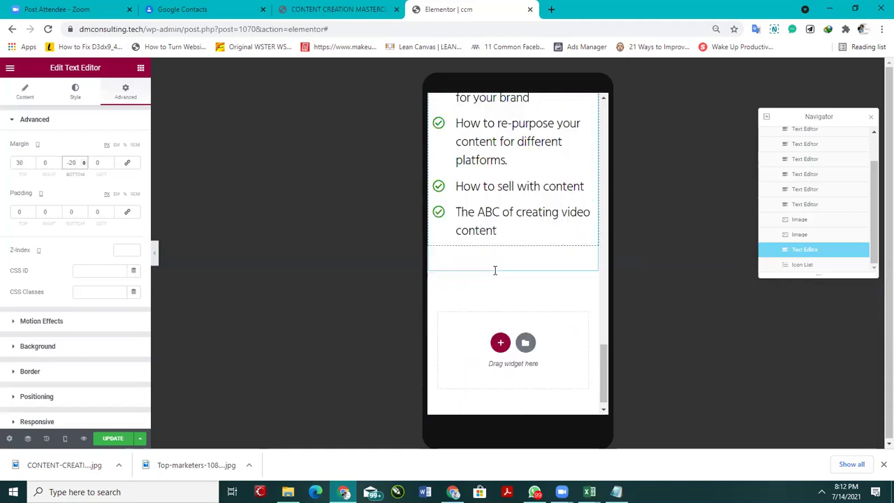
scroll(495, 270, up, 3)
click(140, 67)
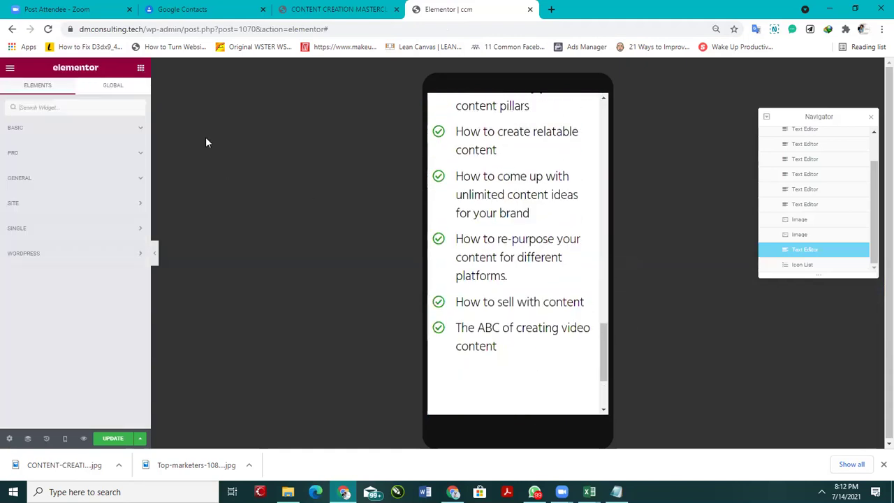
click(30, 133)
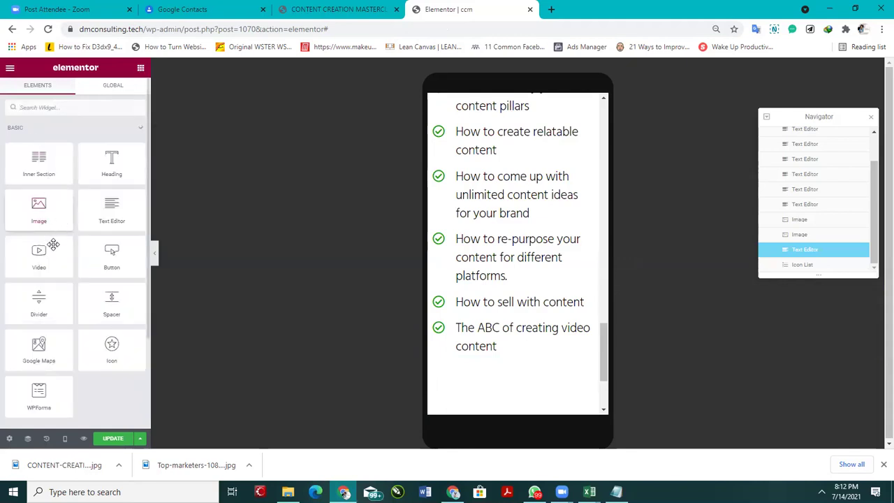
drag(92, 256, 510, 364)
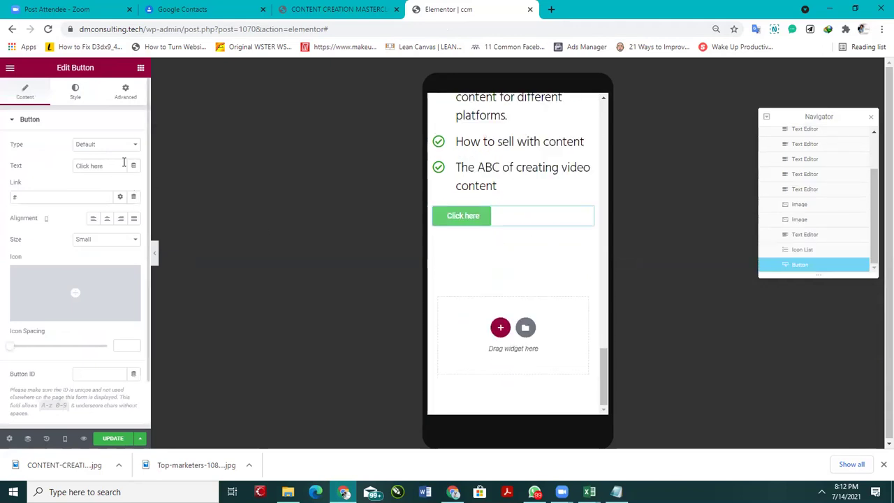
Step: Set the new button's text to "SIGN UP WITH SELAR", as on the reference sales page, and align it to the centre
click(326, 8)
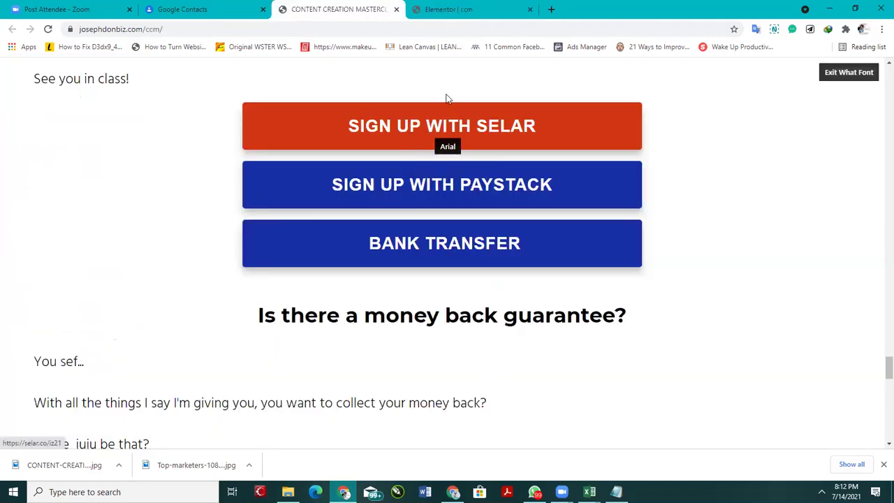
click(447, 9)
click(104, 165)
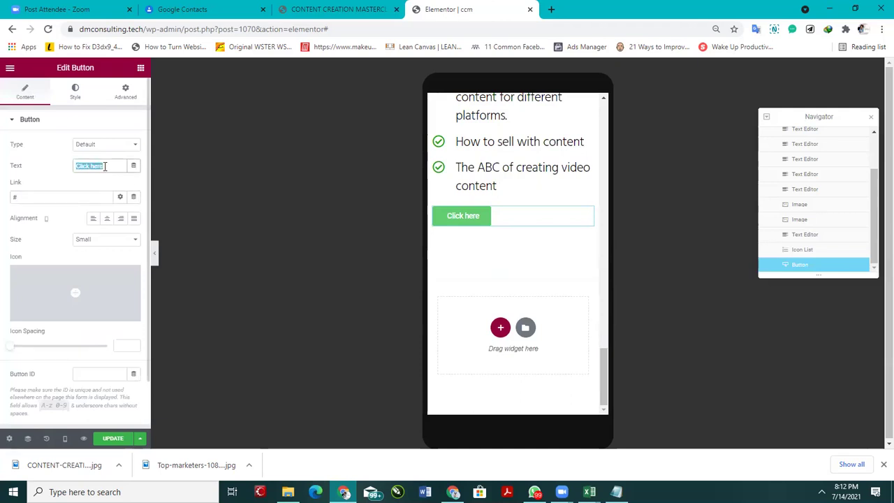
text(SIGN UP)
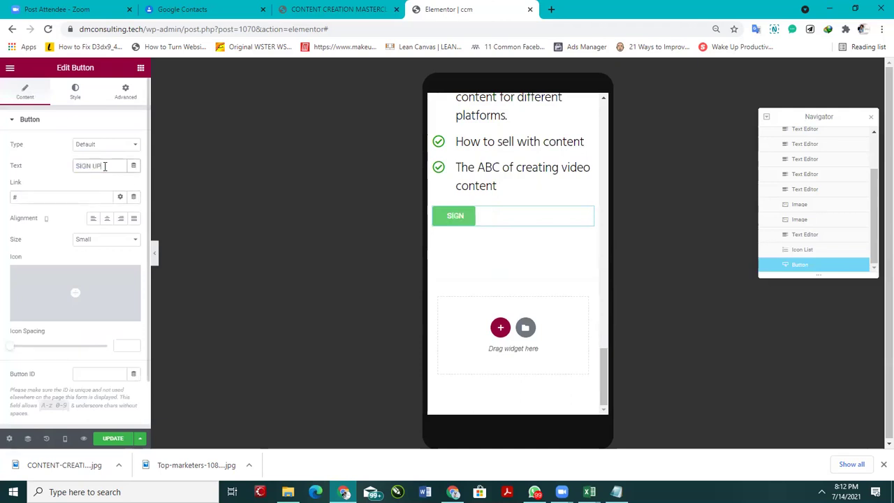
text( WITH SELAR)
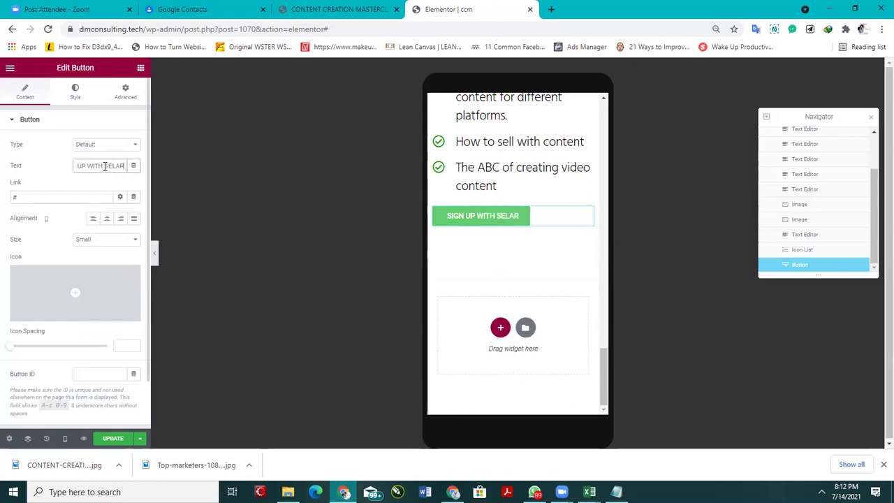
click(106, 219)
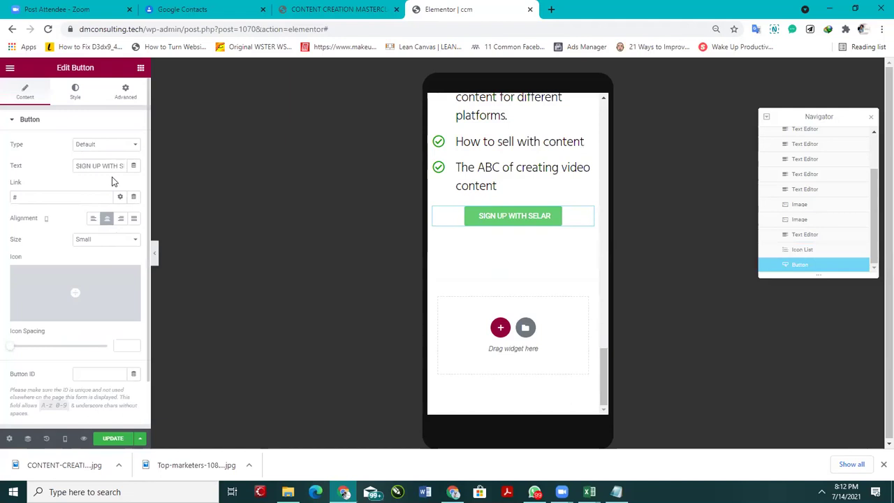
Step: Compare the Large and Extra Large sizes on the "SIGN UP WITH SELAR" button and settle on Large
click(75, 92)
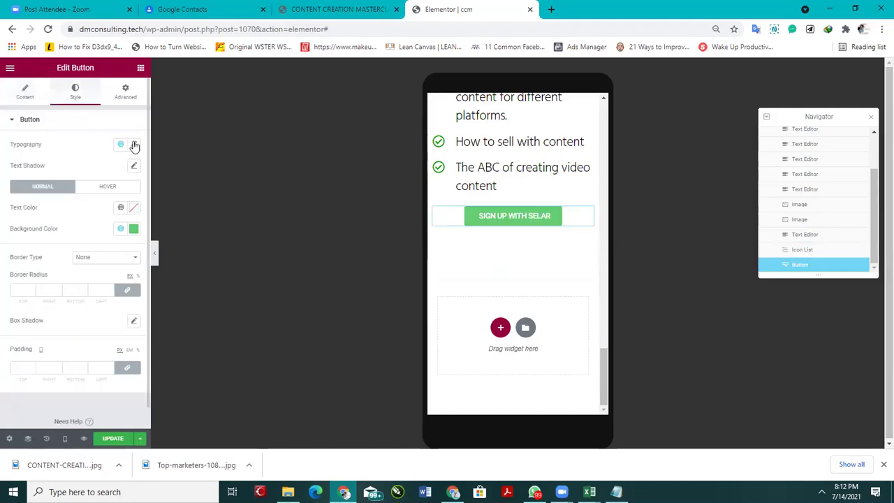
click(24, 92)
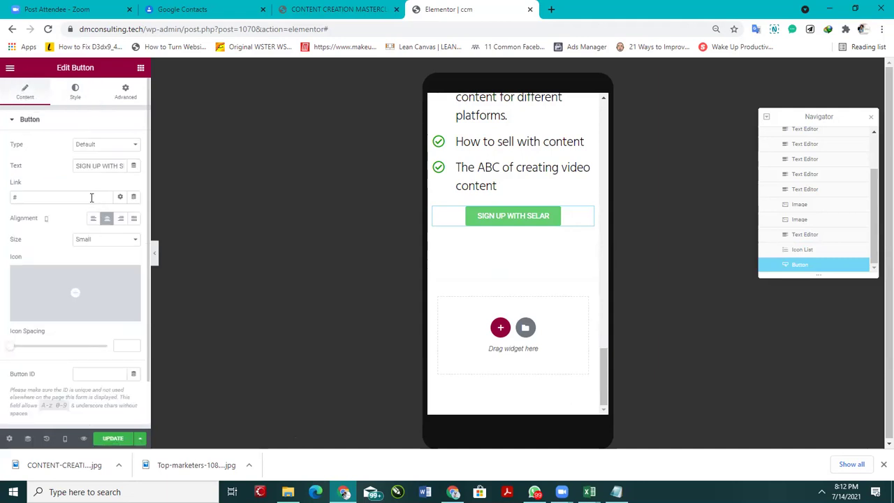
click(101, 240)
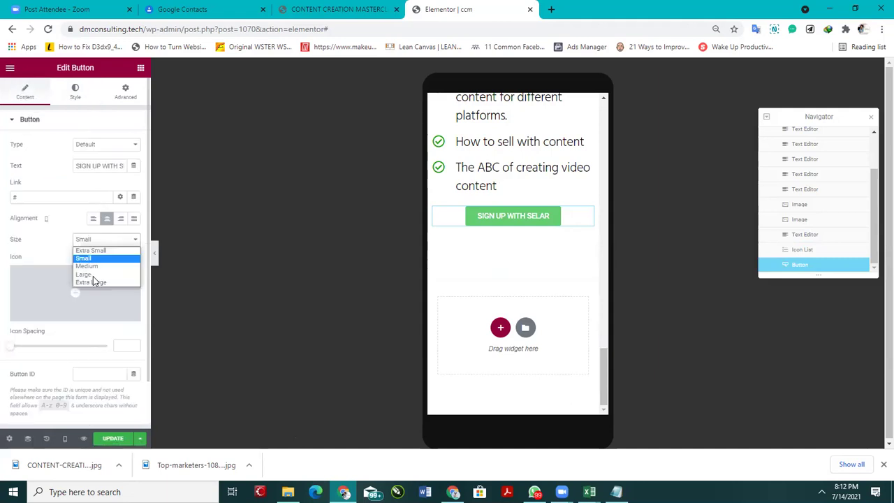
click(92, 278)
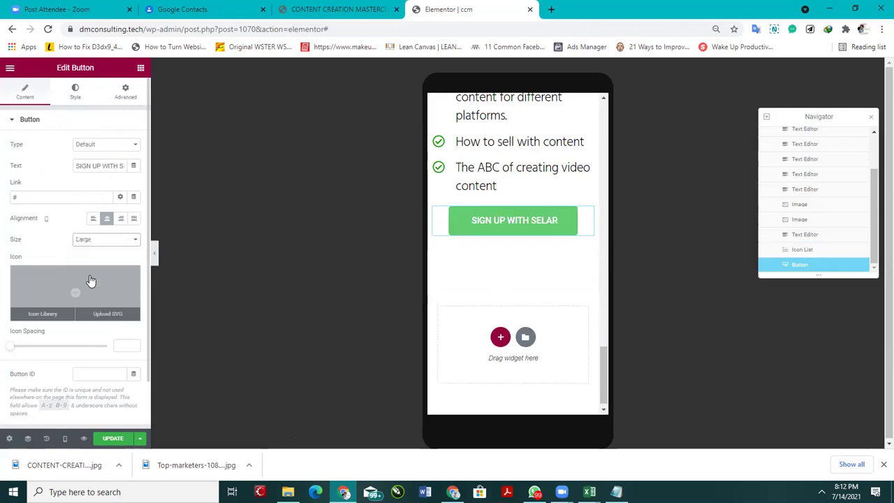
click(88, 239)
click(101, 285)
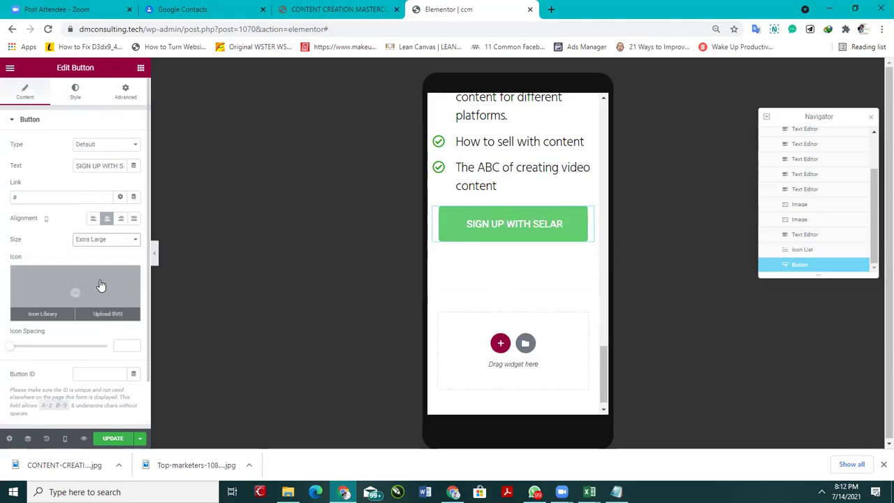
click(104, 240)
click(98, 280)
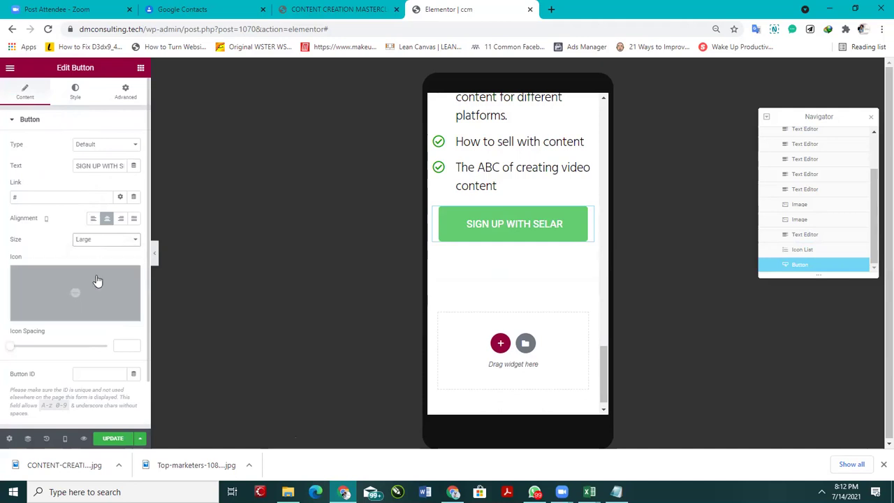
Step: Set the "SIGN UP WITH SELAR" button's typography size to 25 px
click(74, 91)
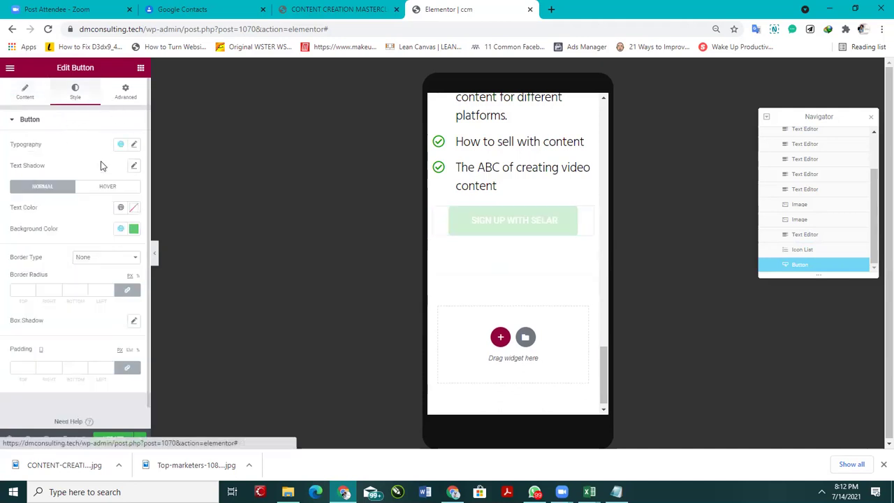
click(133, 145)
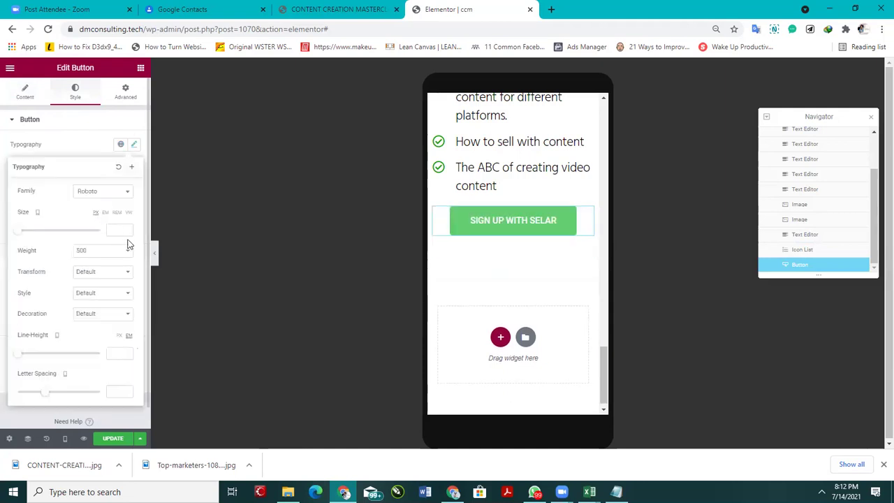
click(120, 230)
text(12)
click(126, 229)
click(127, 229)
click(127, 233)
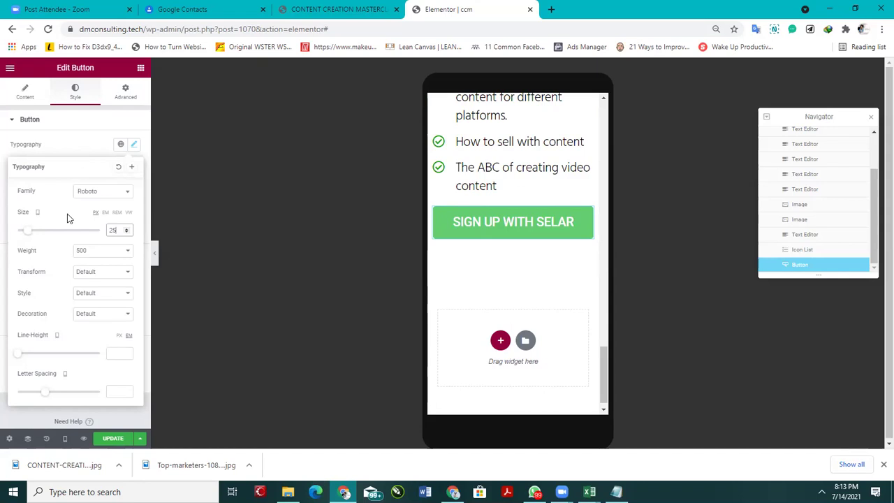
click(77, 131)
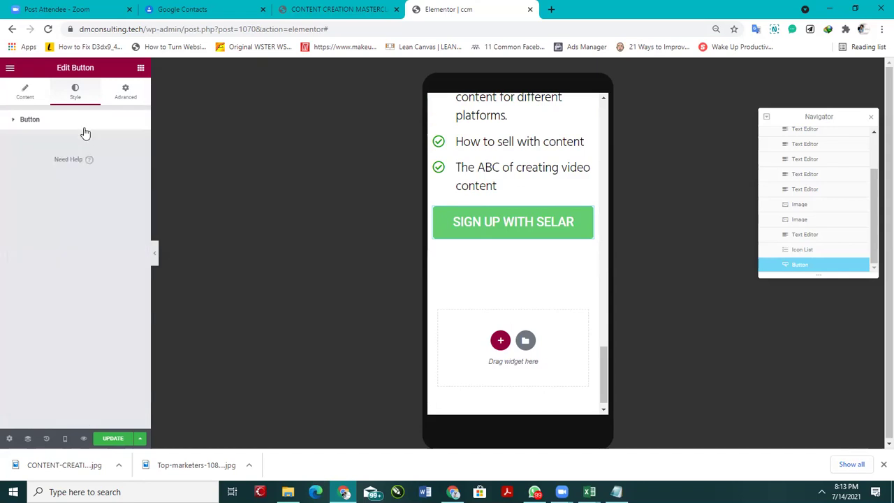
click(84, 131)
Step: Unlink the button's padding values and set its top and bottom padding to 20
scroll(49, 340, down, 1)
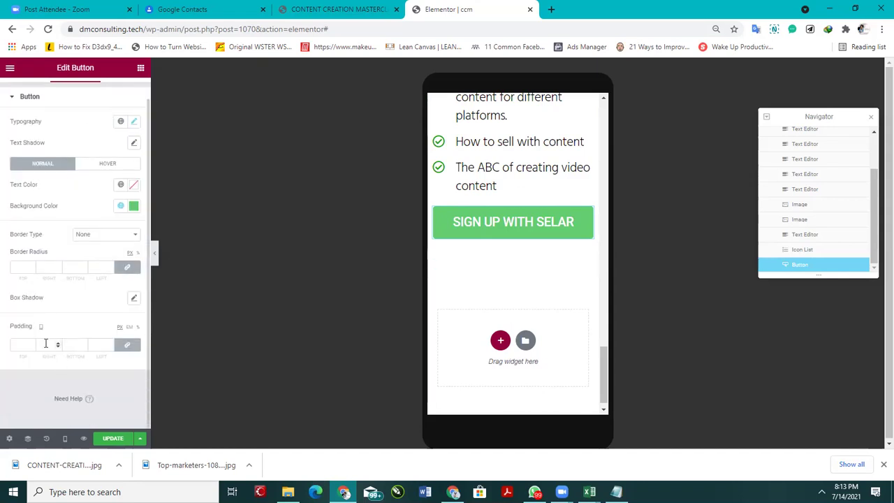
click(132, 345)
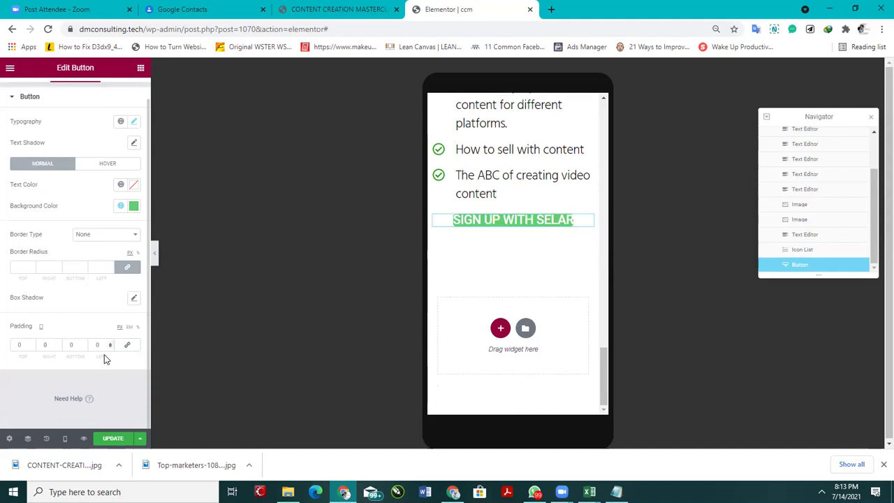
click(19, 344)
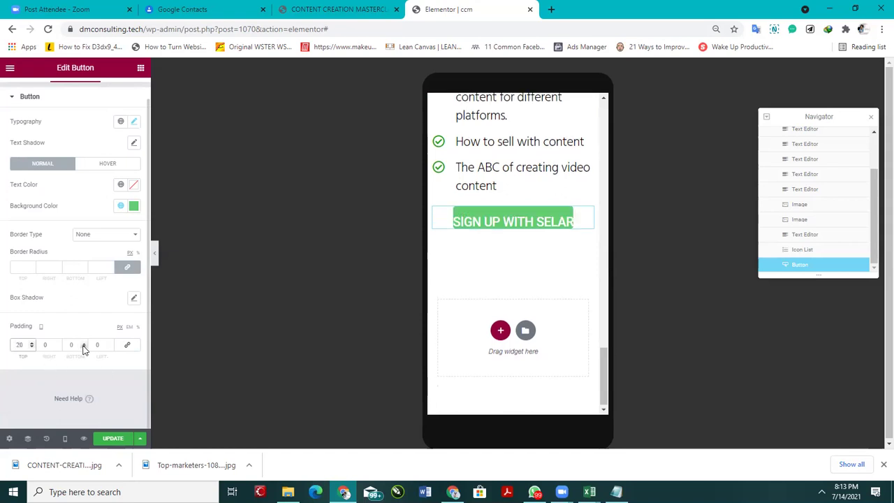
click(68, 344)
text(2)
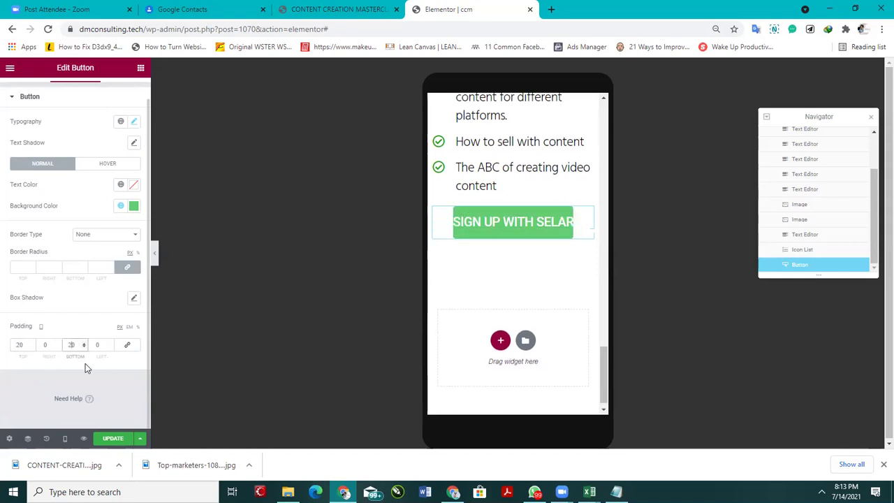
Step: Try 50 for the button's right and left padding, then set both to 30
click(45, 344)
text(50)
click(96, 344)
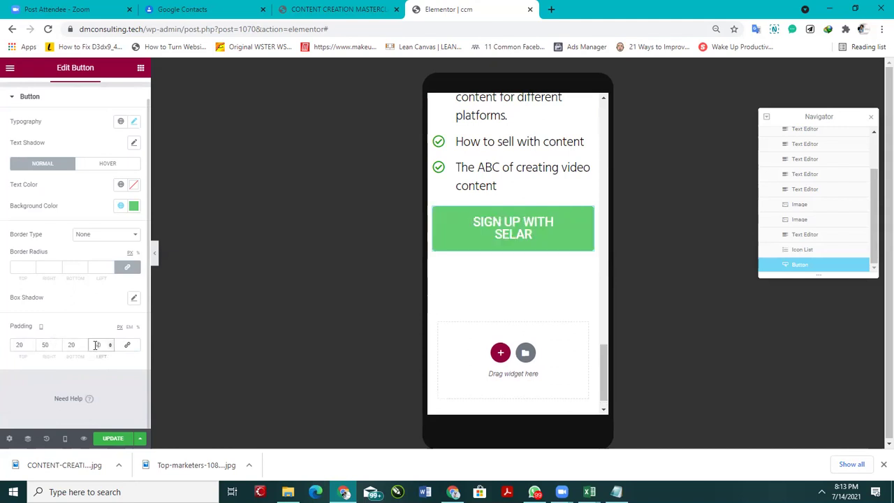
text(50)
key(BackSpace)
key(BackSpace)
text(30)
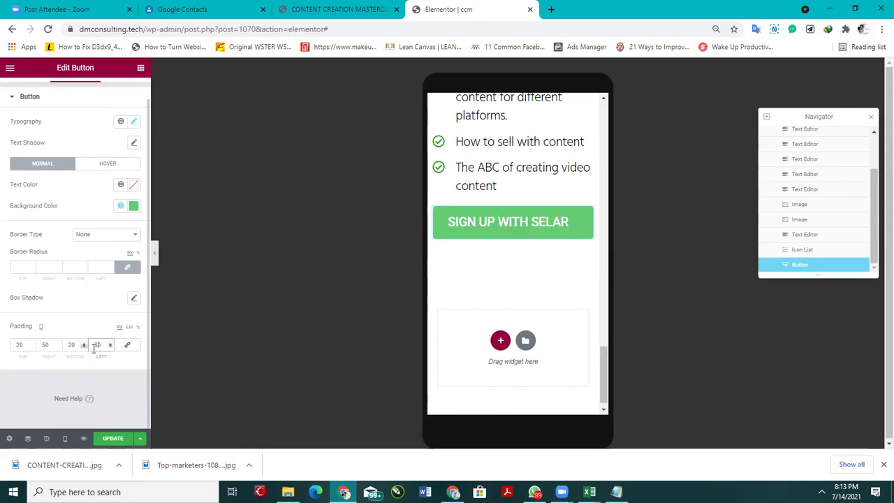
click(45, 344)
key(BackSpace)
key(BackSpace)
text(30)
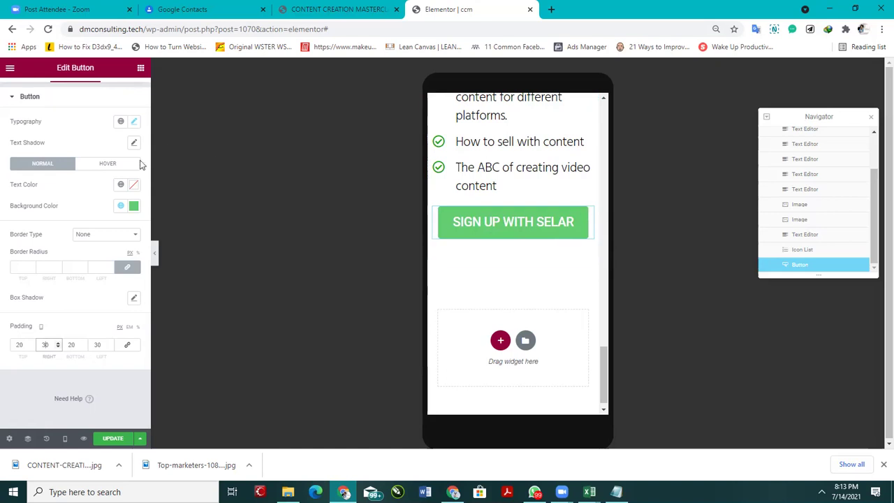
Step: Sample the red background colour of the reference page's "SIGN UP WITH SELAR" button with ColorZilla
scroll(132, 168, up, 1)
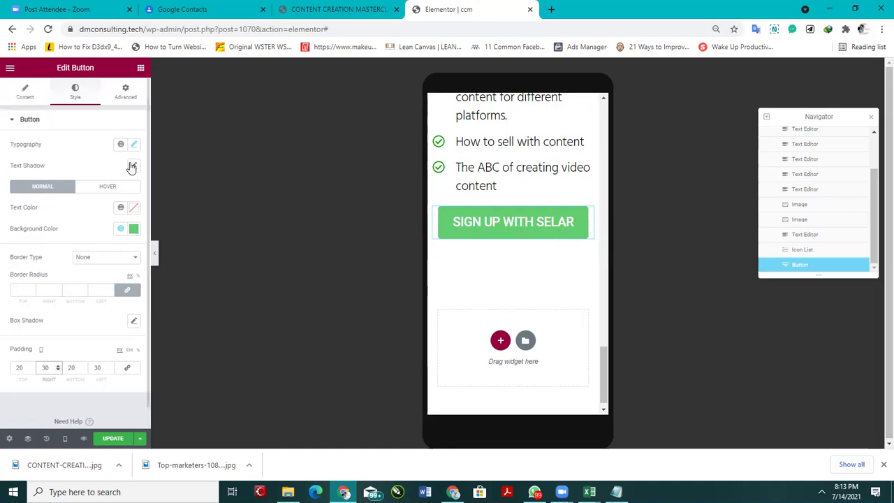
click(133, 230)
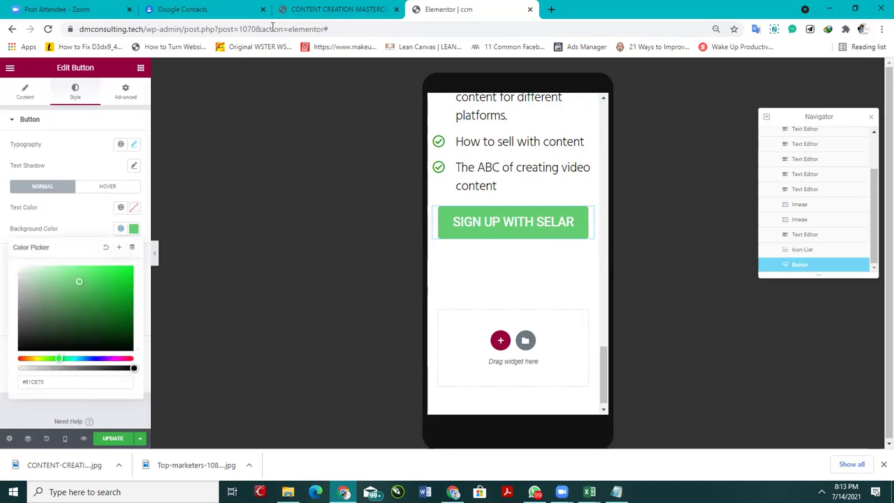
click(325, 9)
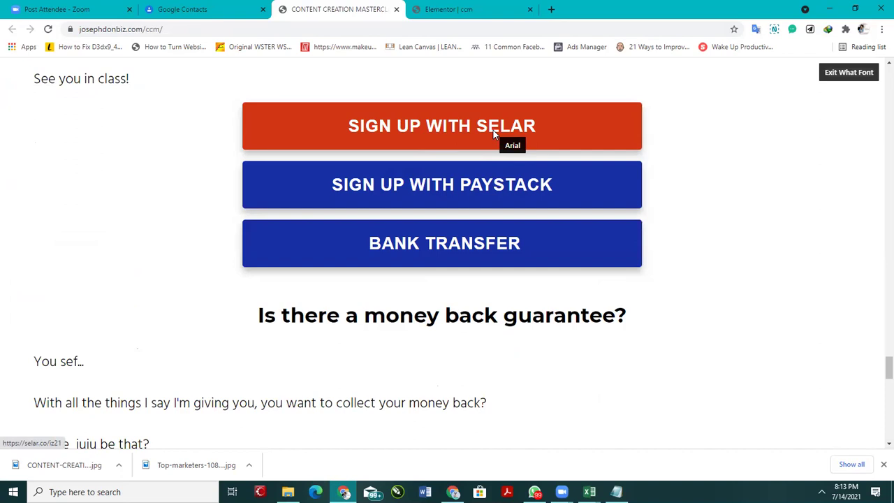
click(845, 29)
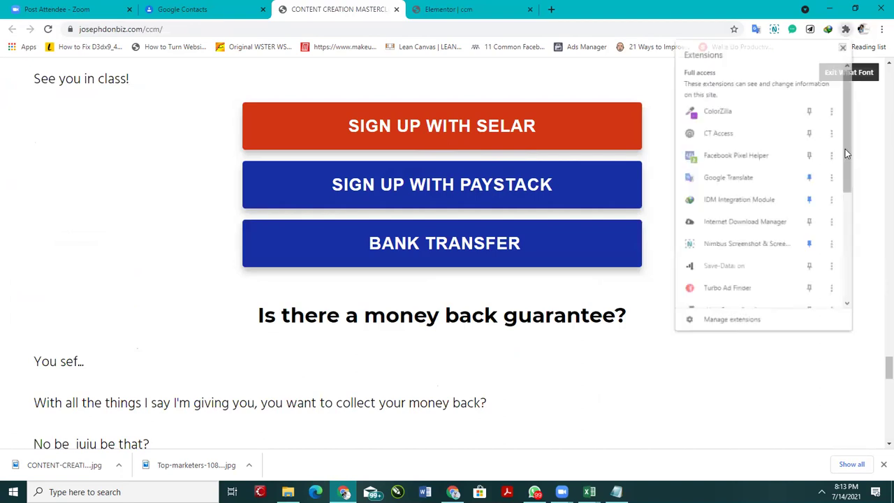
scroll(734, 266, down, 2)
scroll(731, 251, up, 2)
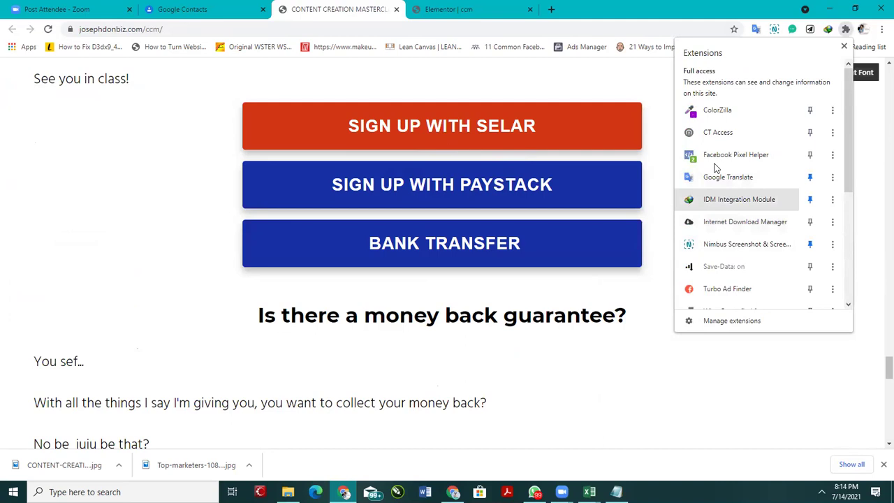
click(719, 112)
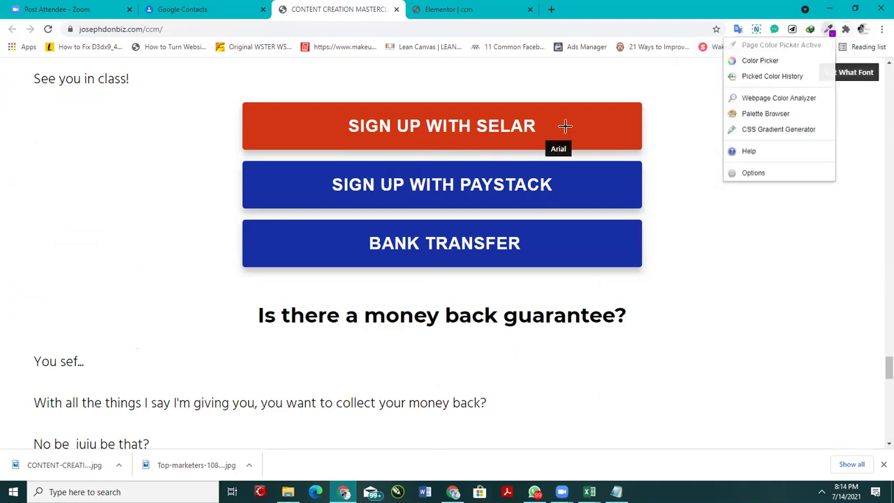
click(565, 126)
click(573, 151)
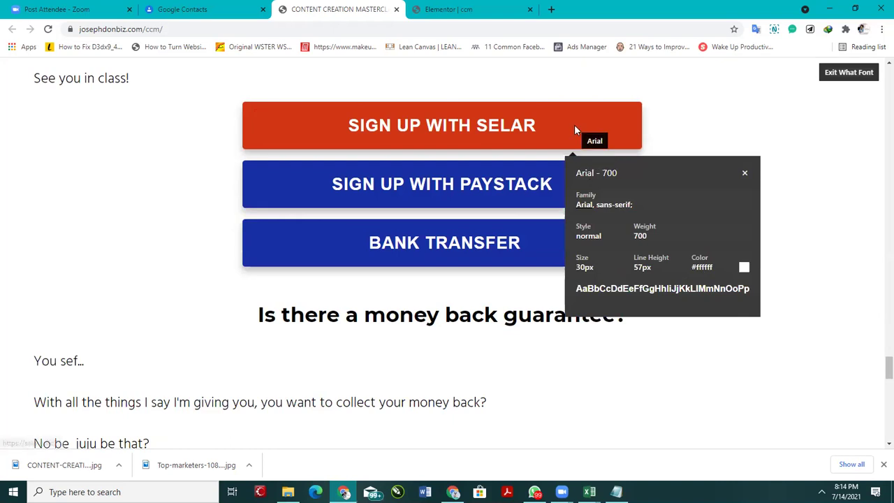
Step: Try sampling the reference "SIGN UP WITH SELAR" button's colour with ColorZilla a second time
click(574, 124)
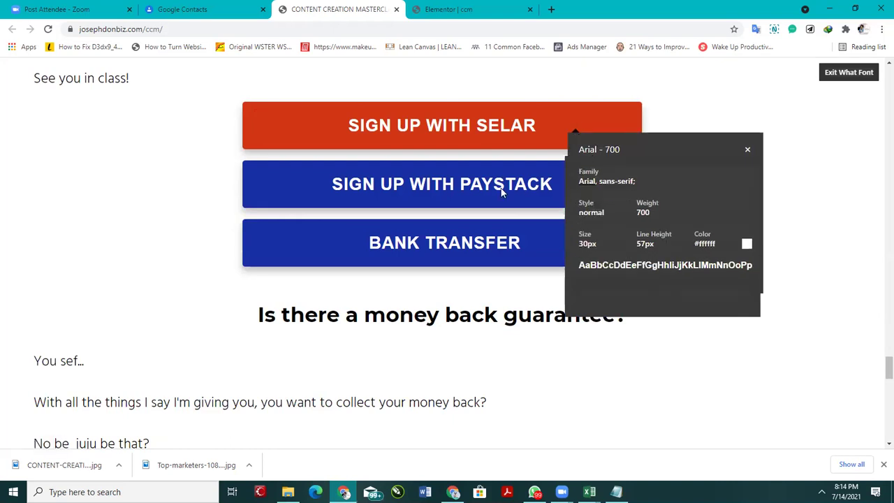
click(845, 30)
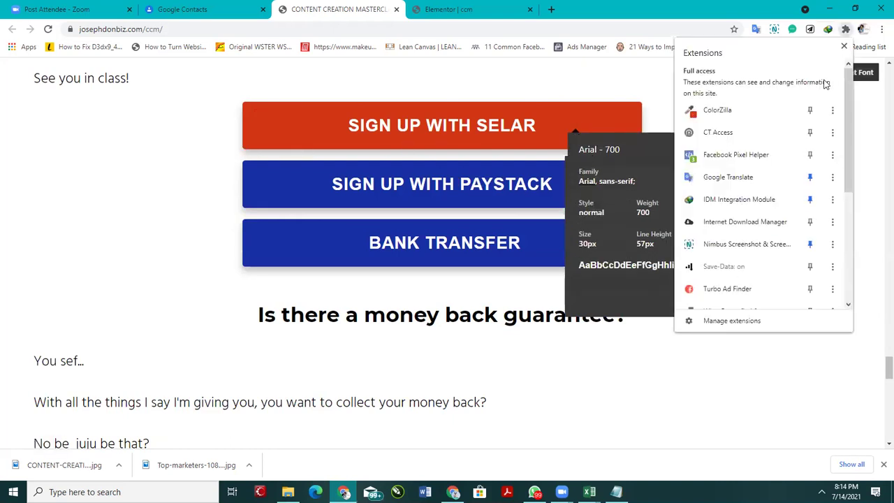
click(766, 108)
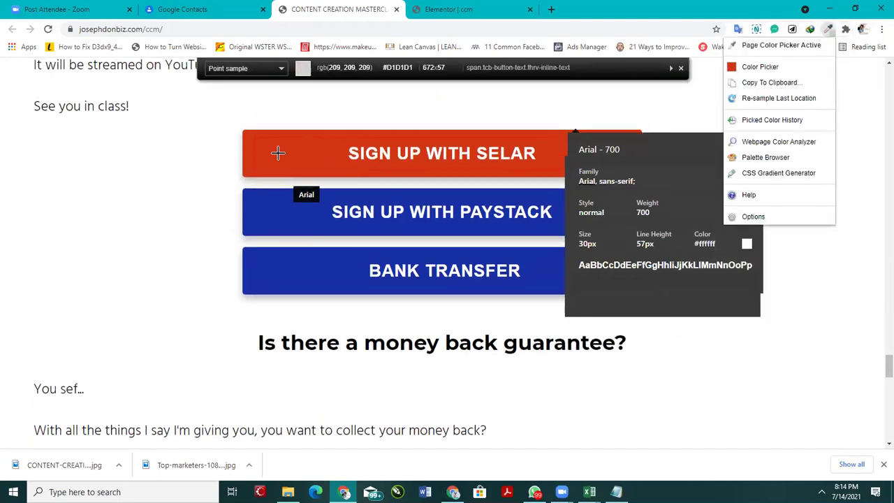
click(282, 154)
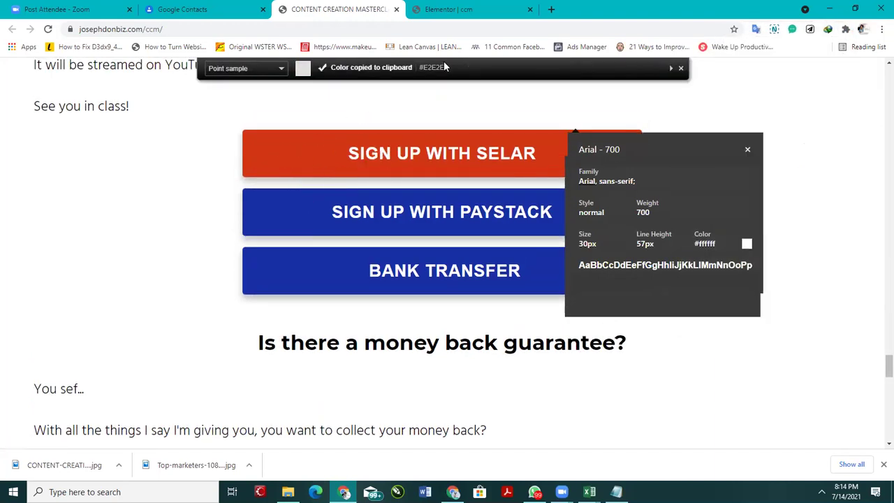
Step: In the Elementor editor, set the "SIGN UP WITH SELAR" button's background colour to the copied #E2E2E2 and update the page
click(440, 7)
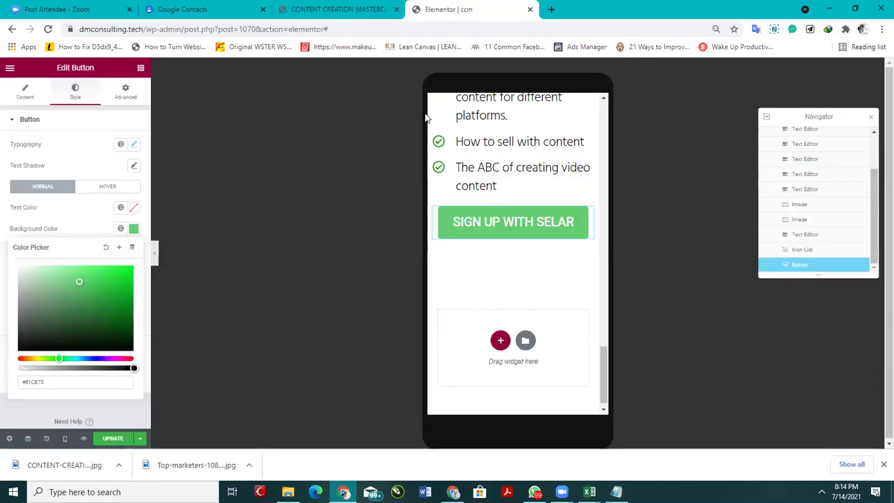
double_click(64, 388)
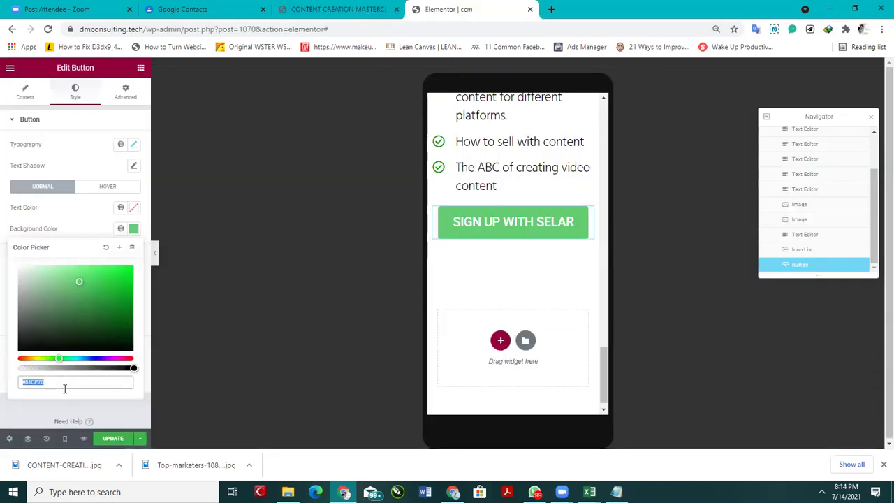
key(super+v)
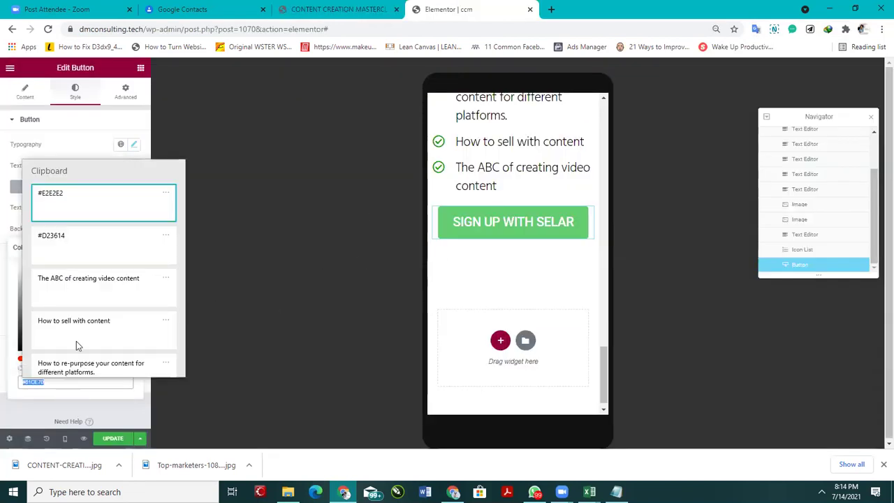
click(96, 211)
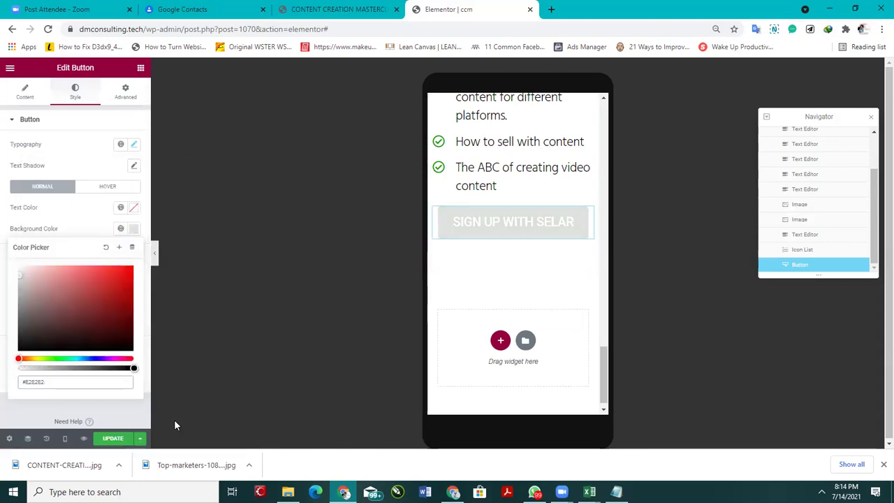
click(112, 438)
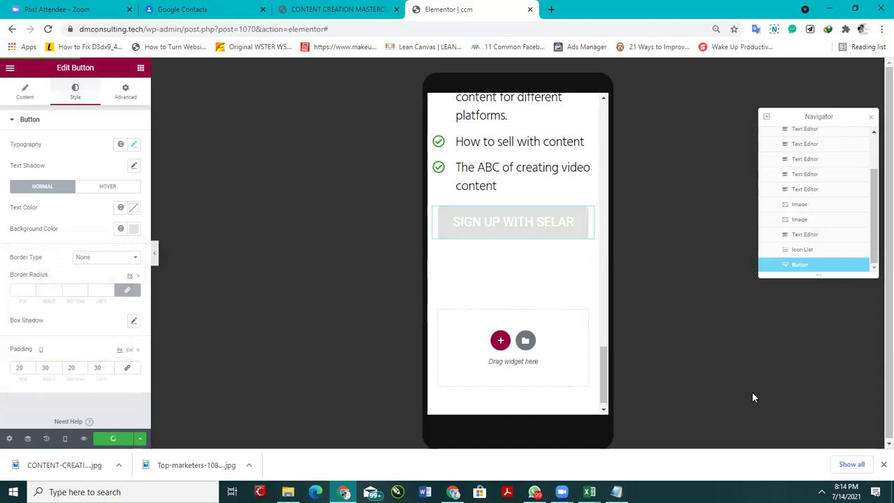
click(822, 492)
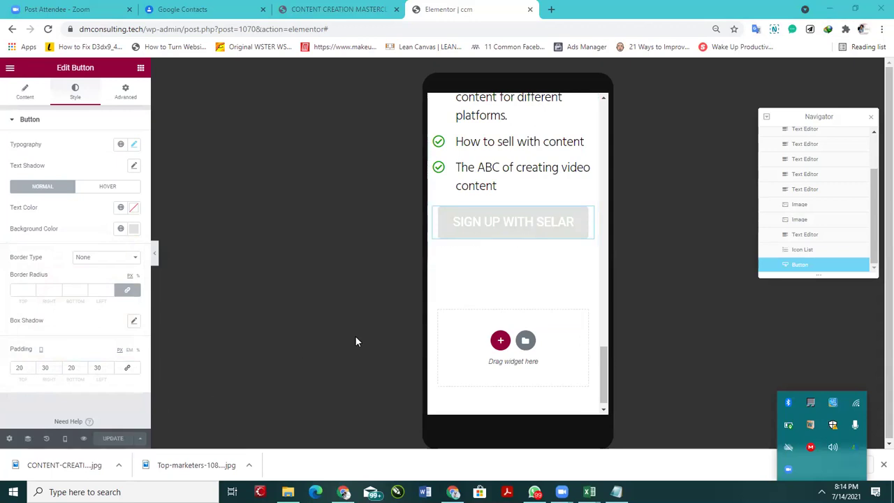
scroll(496, 227, up, 3)
scroll(531, 251, down, 3)
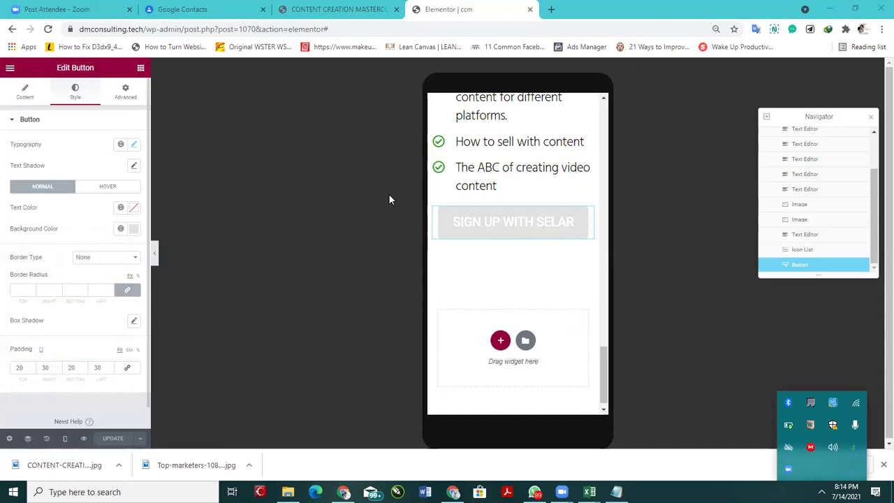
scroll(540, 220, up, 5)
scroll(540, 221, down, 5)
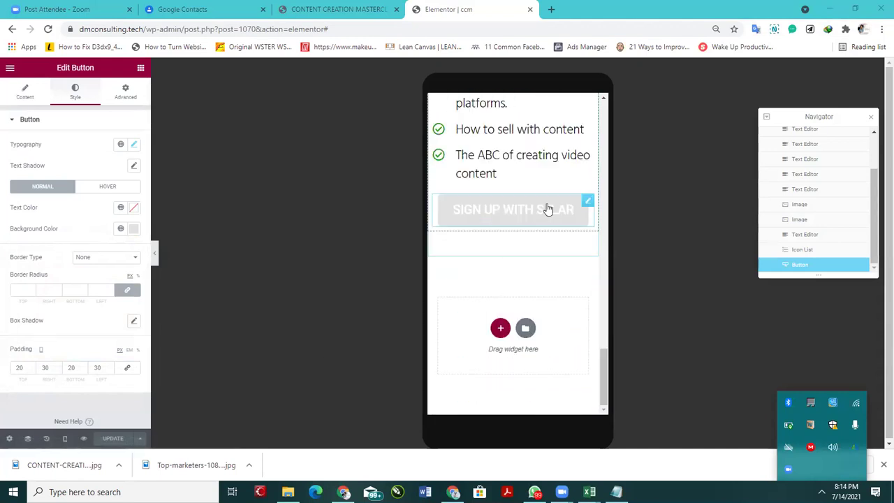
scroll(536, 206, up, 3)
scroll(561, 272, down, 3)
click(452, 28)
text(\)
key(Return)
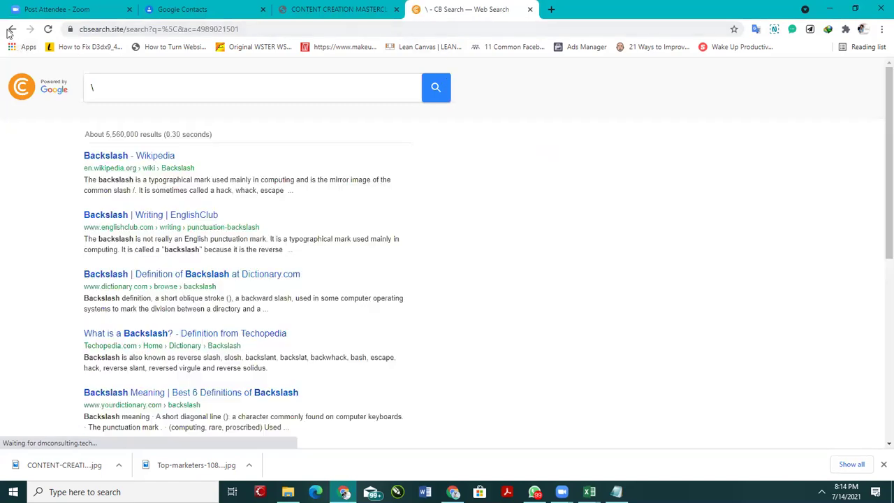
click(11, 30)
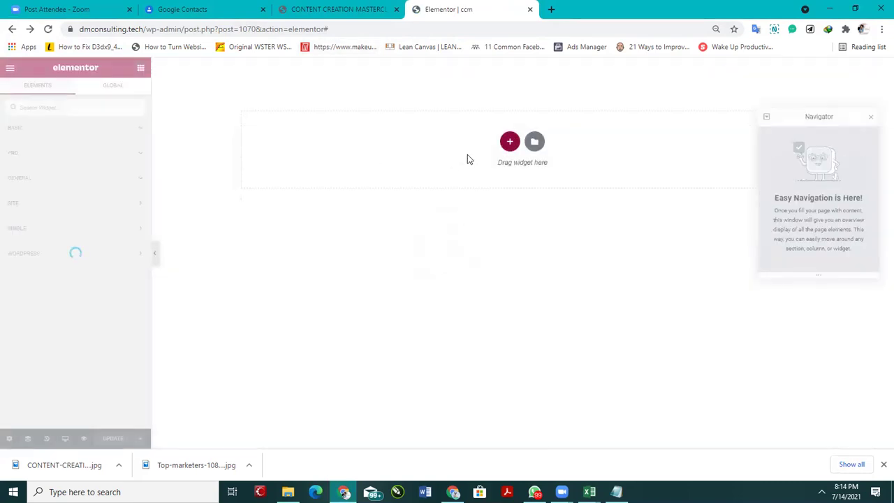
Step: Close the Navigator and look through the action history and editor menu for a way to recover the missing page content
click(343, 9)
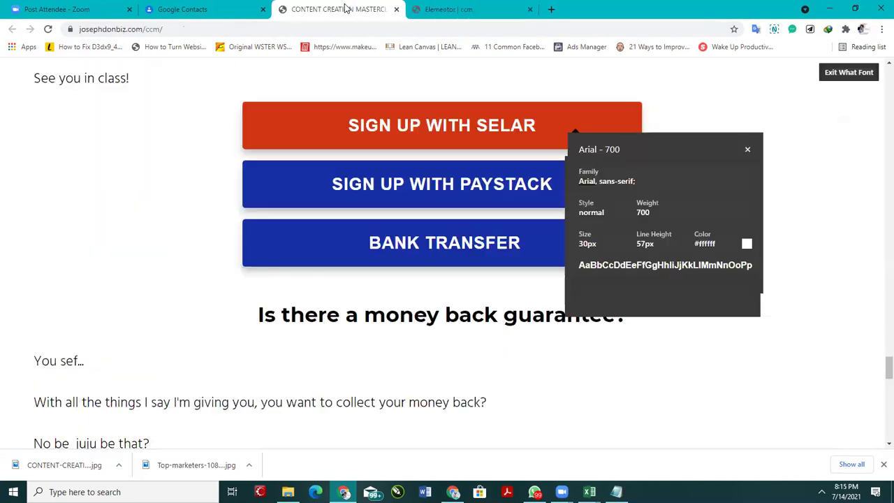
click(461, 9)
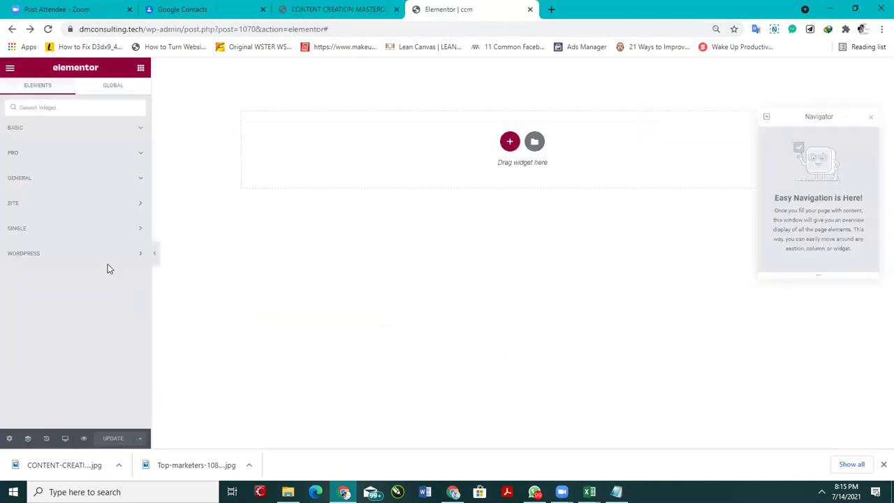
click(46, 438)
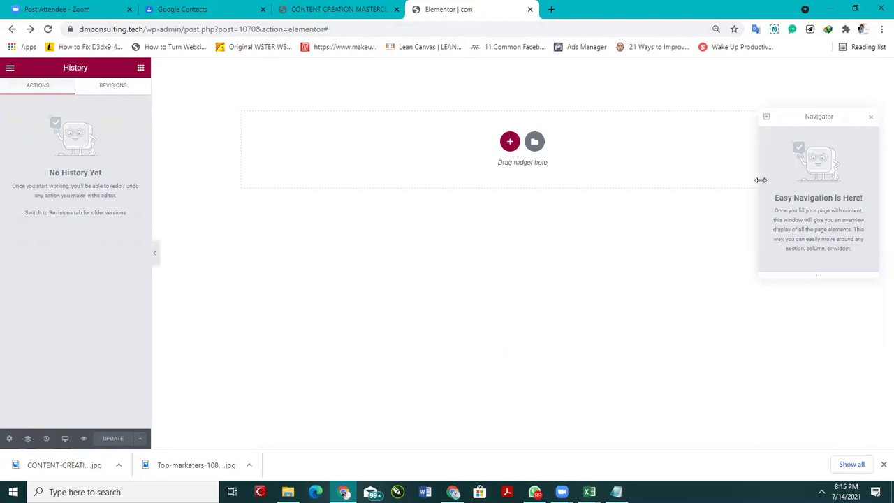
click(871, 118)
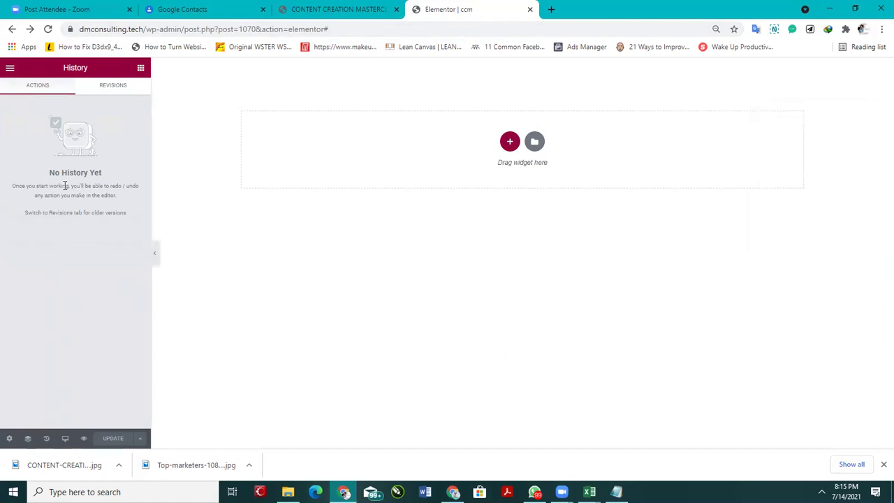
click(10, 68)
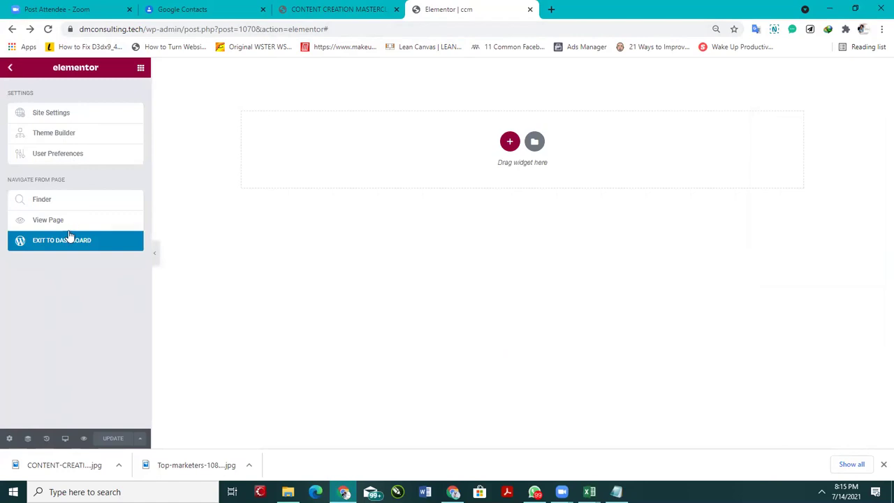
click(10, 68)
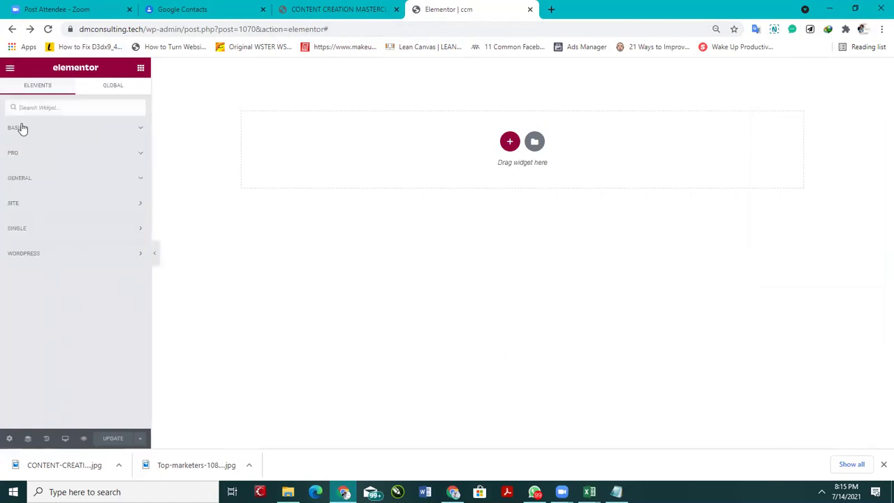
click(10, 70)
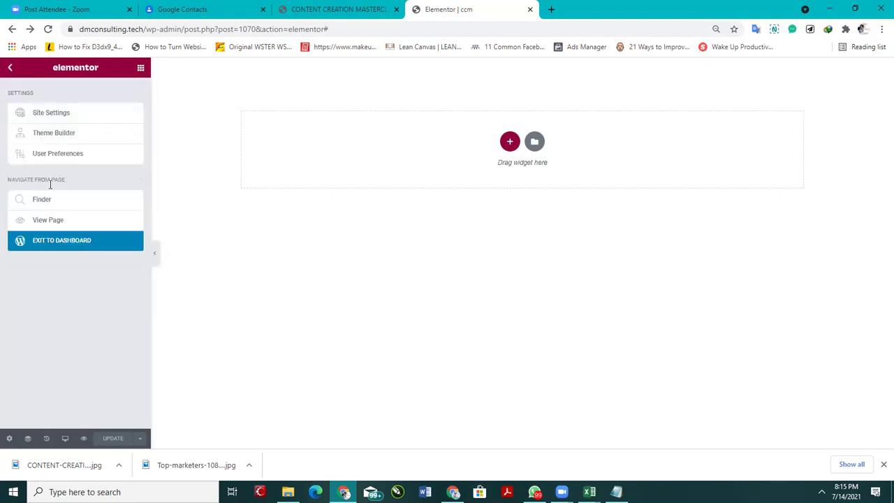
click(141, 67)
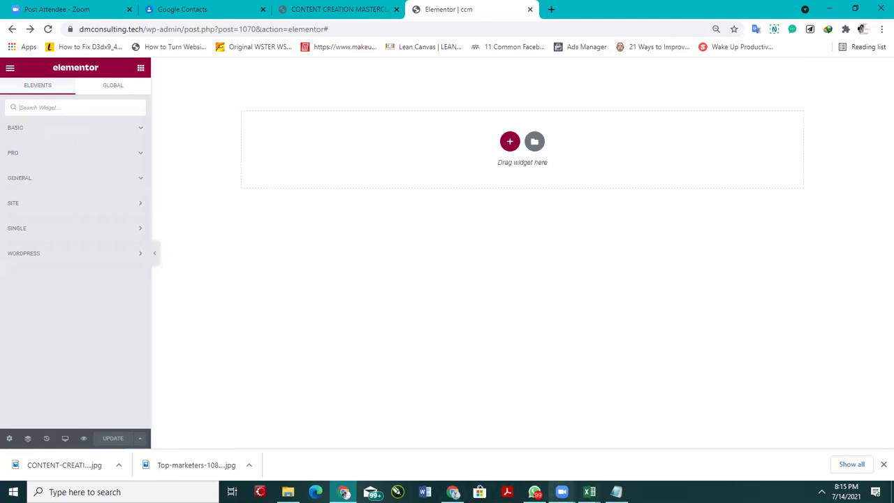
click(562, 492)
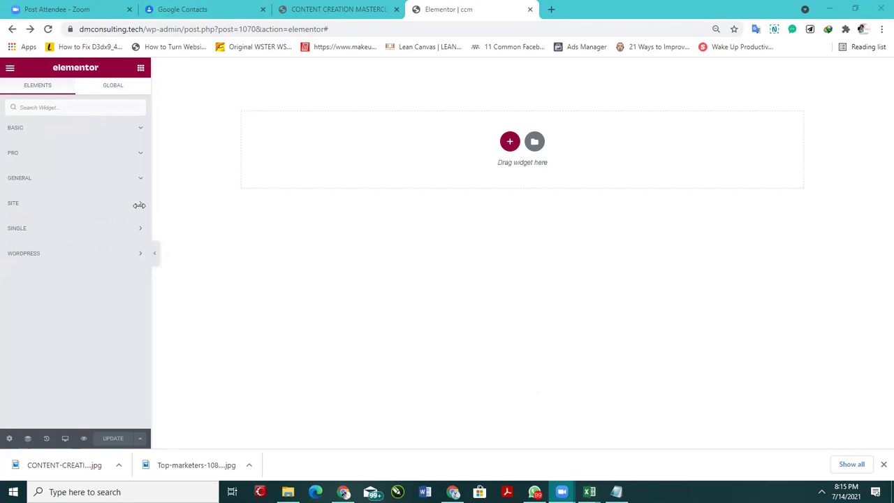
Step: Set the editor preview to Mobile and add a Button widget to the empty page
click(65, 438)
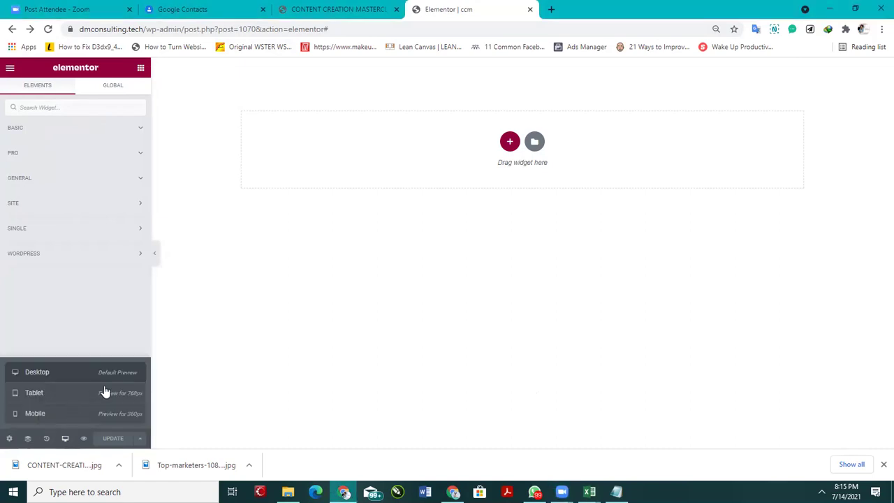
click(77, 413)
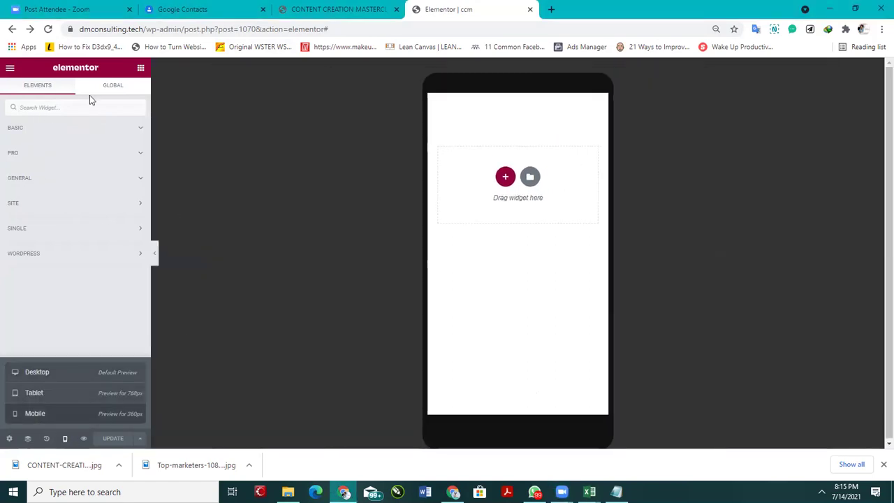
click(67, 129)
drag(98, 263, 518, 189)
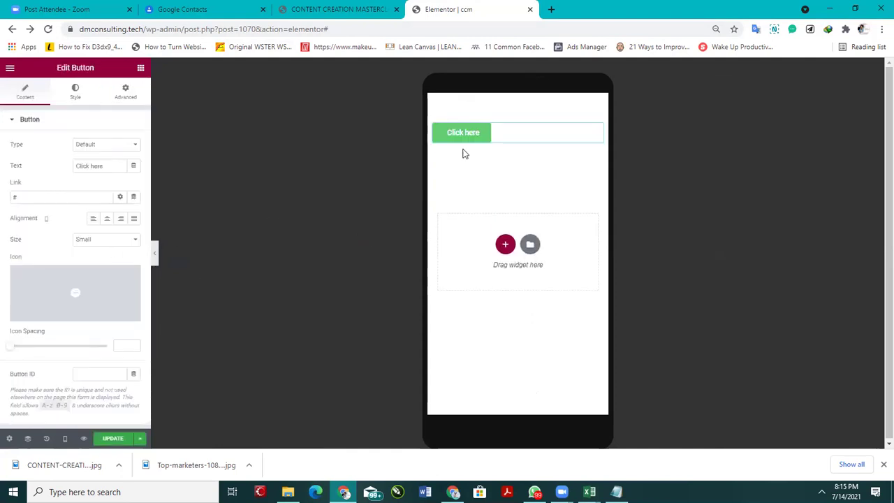
Step: Change the new button's text to "SIGN UP WITH SELAR"
click(90, 104)
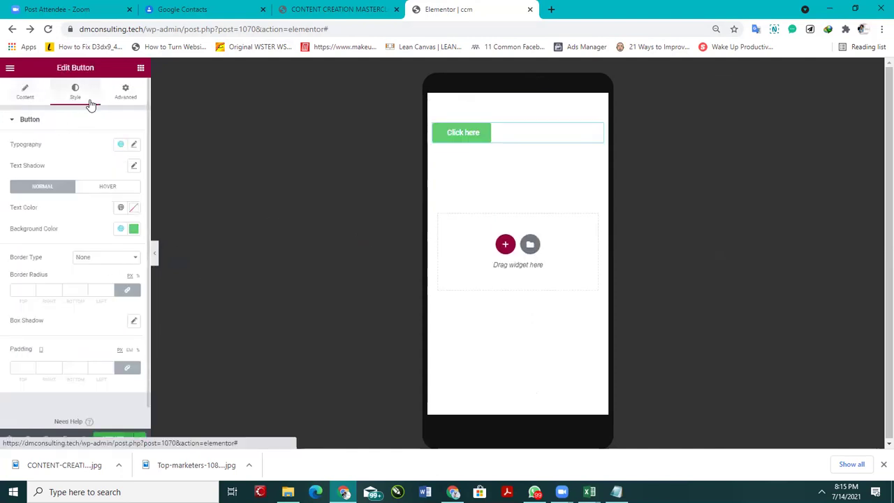
click(36, 98)
drag(113, 166, 21, 180)
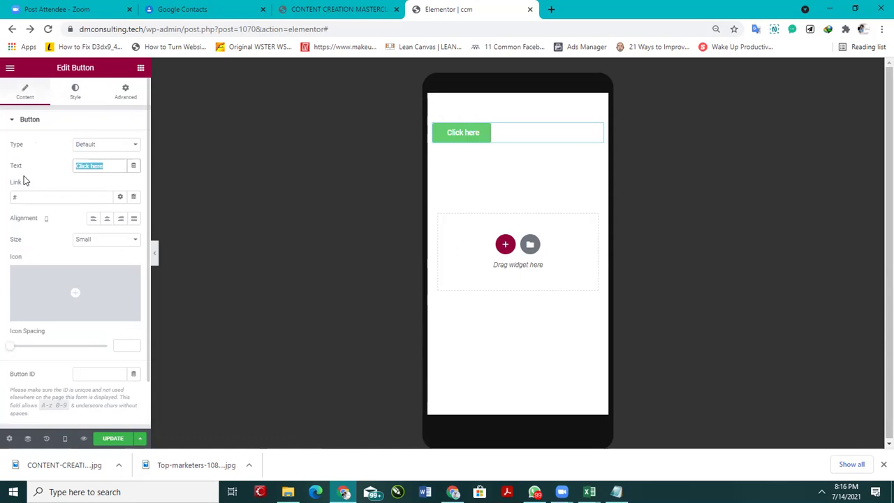
text(sing up)
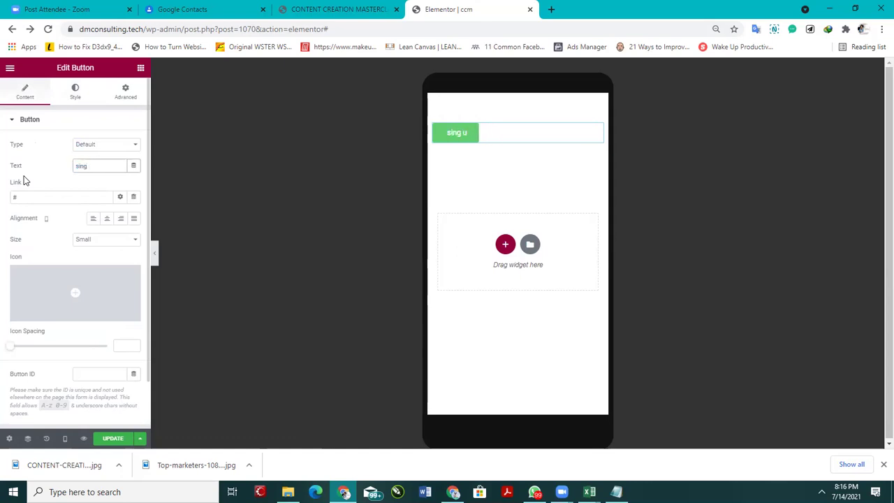
key(BackSpace)
key(BackSpace)
key(BackSpace)
key(BackSpace)
text(SIGN UP)
text( WITH SE)
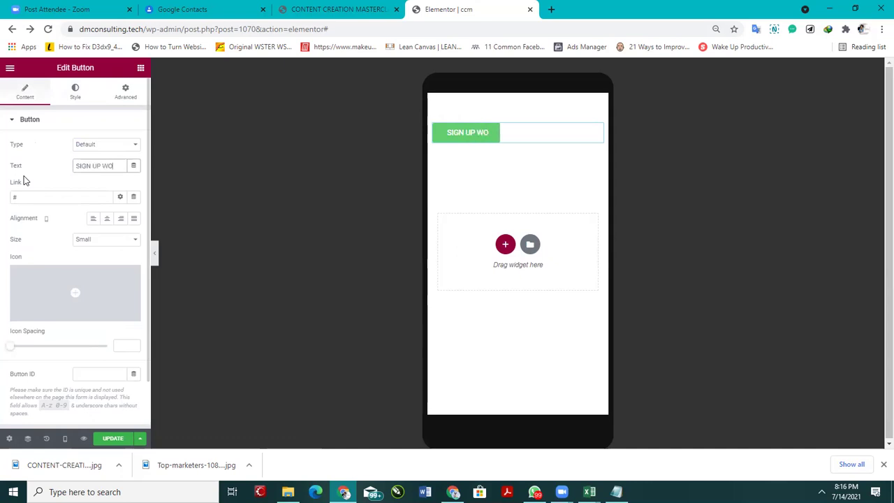
text(LAR)
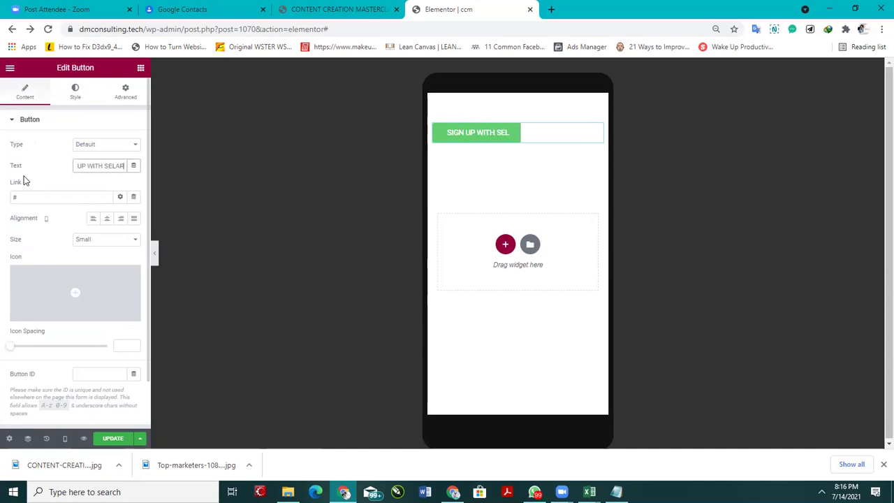
Step: Centre the "SIGN UP WITH SELAR" button and set its size to Large
click(107, 219)
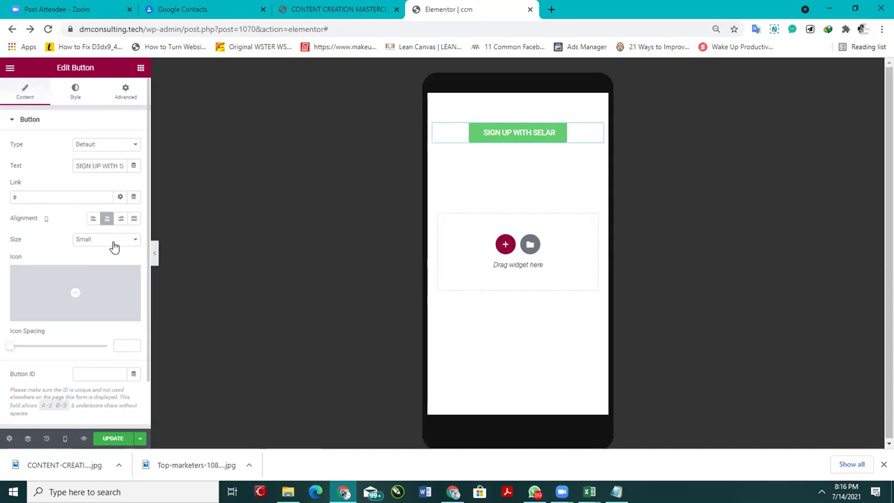
click(112, 240)
click(91, 273)
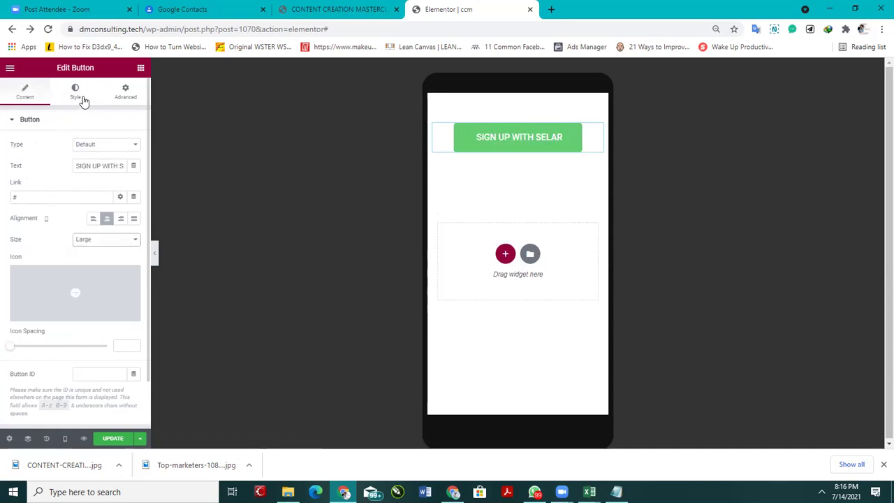
Step: Increase the button's typography size so its one-line label nearly spans the mobile preview
click(80, 94)
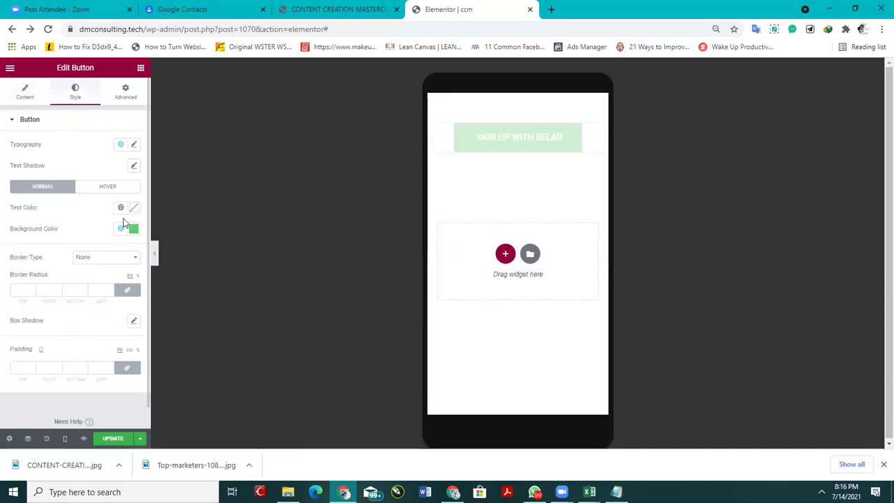
click(134, 143)
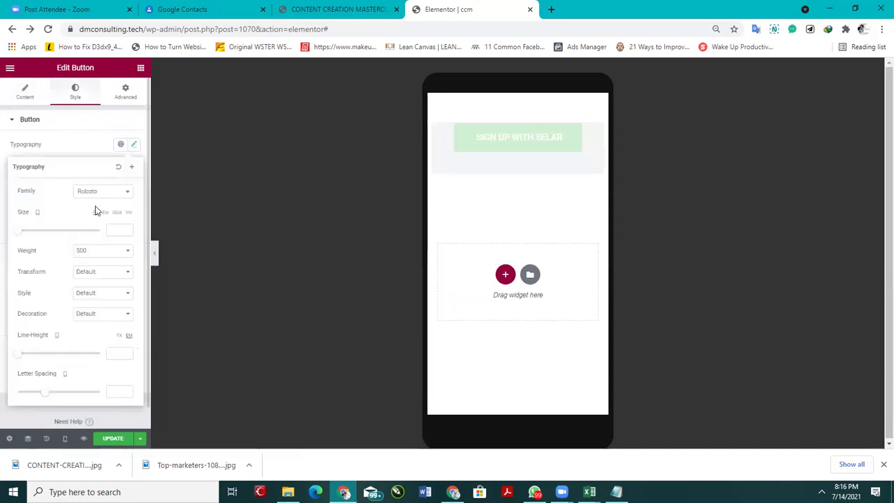
click(126, 230)
click(126, 230)
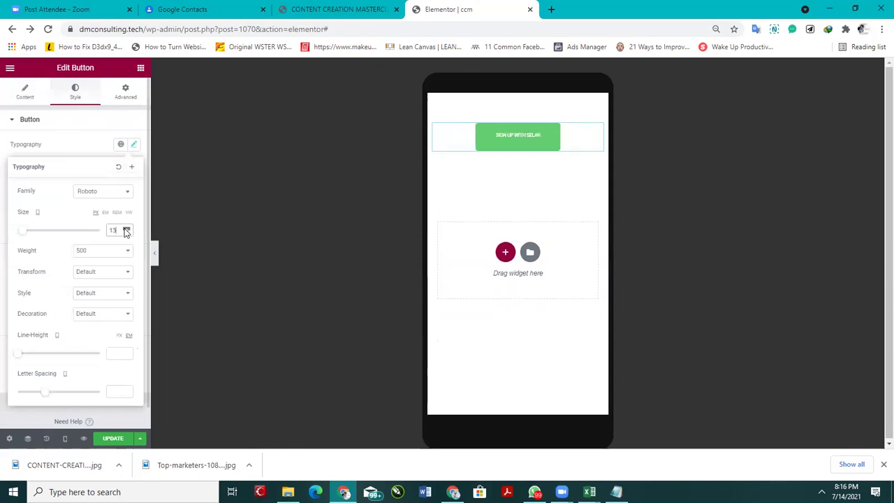
click(126, 230)
click(126, 230)
click(126, 229)
click(126, 230)
click(86, 146)
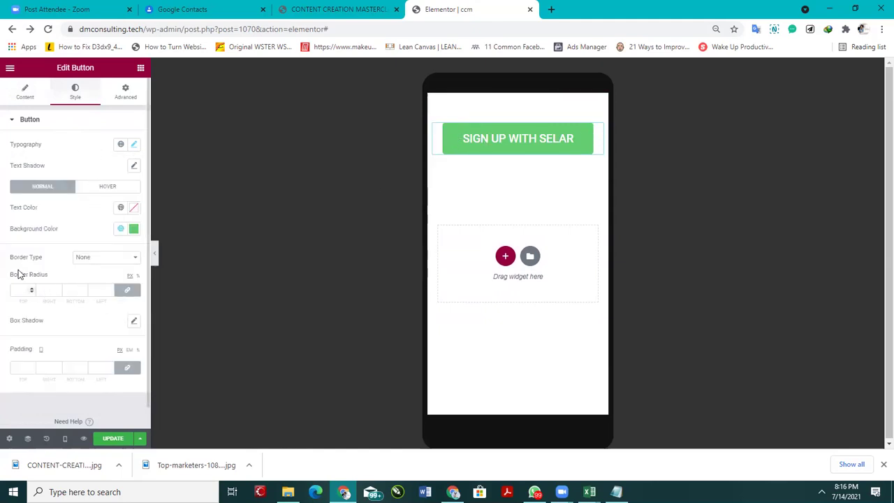
Step: Set the button's border radius to 5 px on all four linked corners
click(137, 290)
click(135, 292)
click(134, 291)
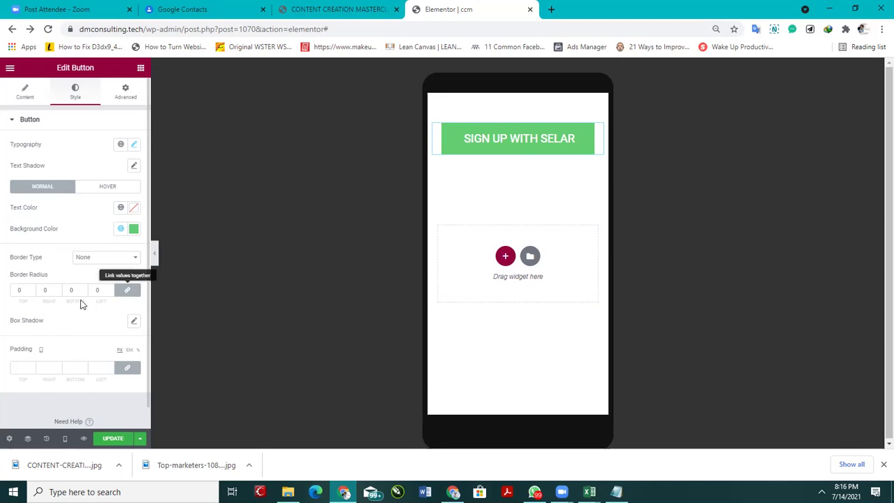
click(132, 291)
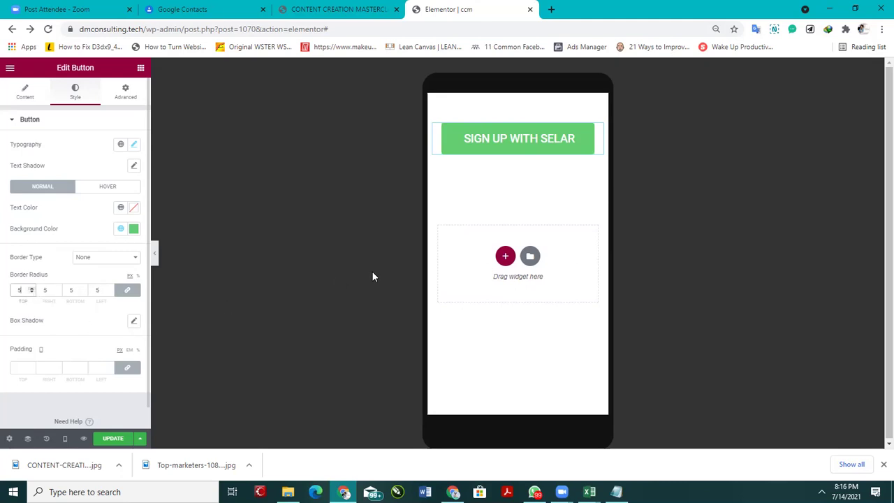
Step: Try the copied #E2E2E2 as the button's background colour, then a dark red #930000
click(133, 229)
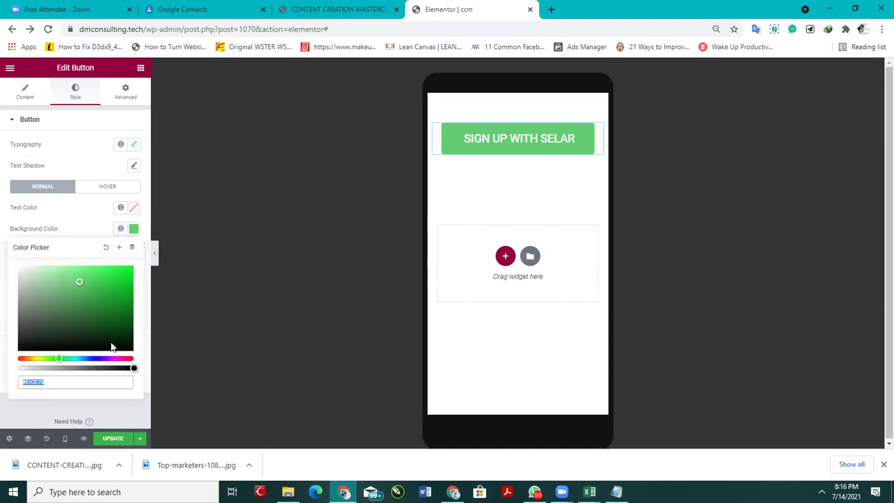
key(super+v)
click(70, 214)
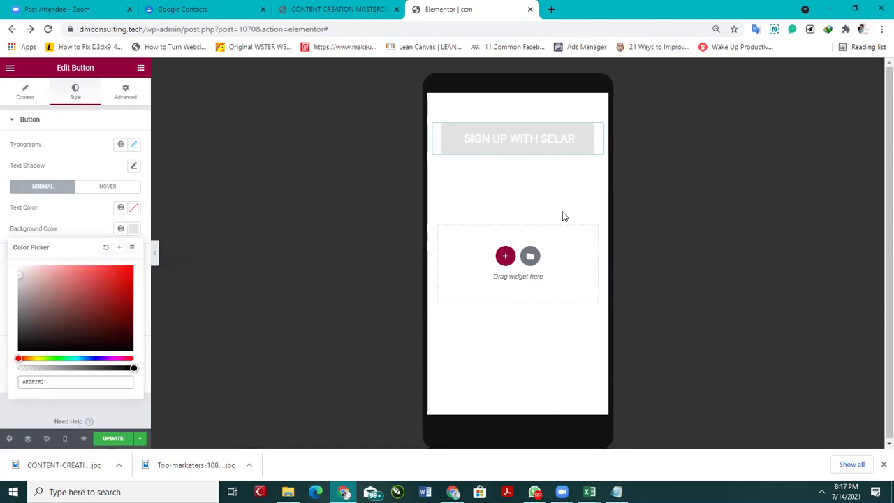
drag(34, 275, 170, 302)
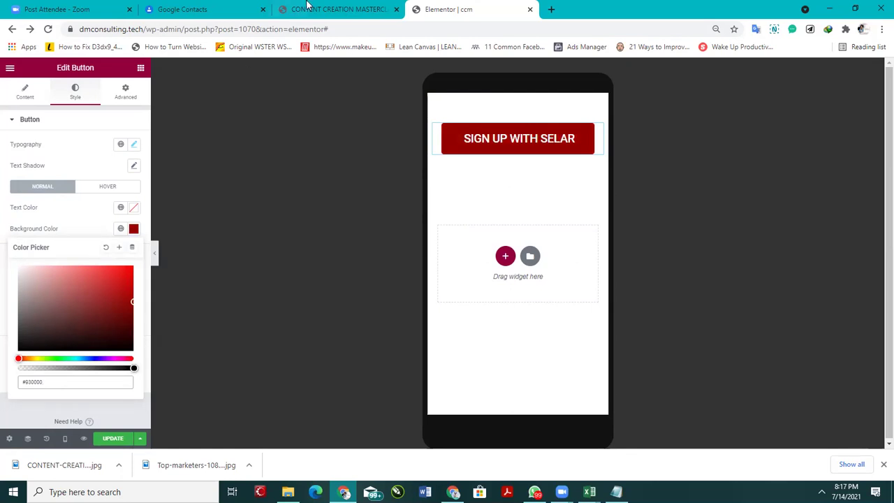
Step: Sample the reference page's "SIGN UP WITH SELAR" button colour with ColorZilla and apply the copied #D23614 as the Elementor button's background
click(307, 7)
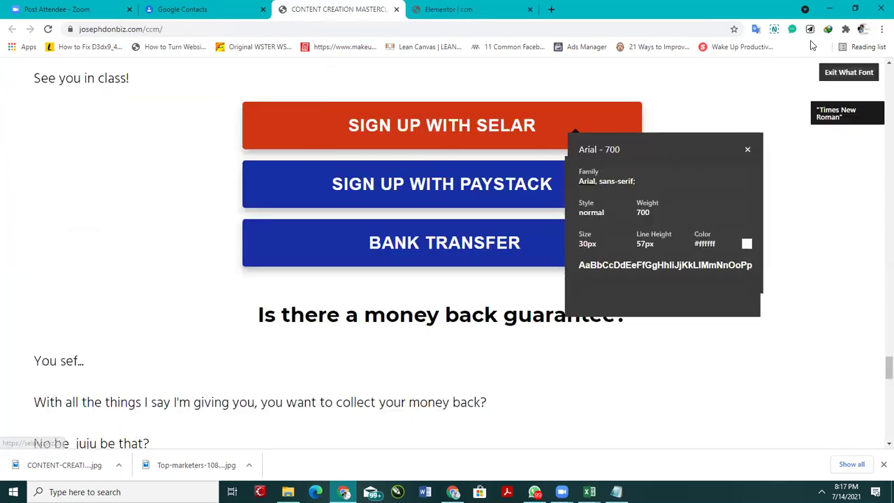
click(846, 30)
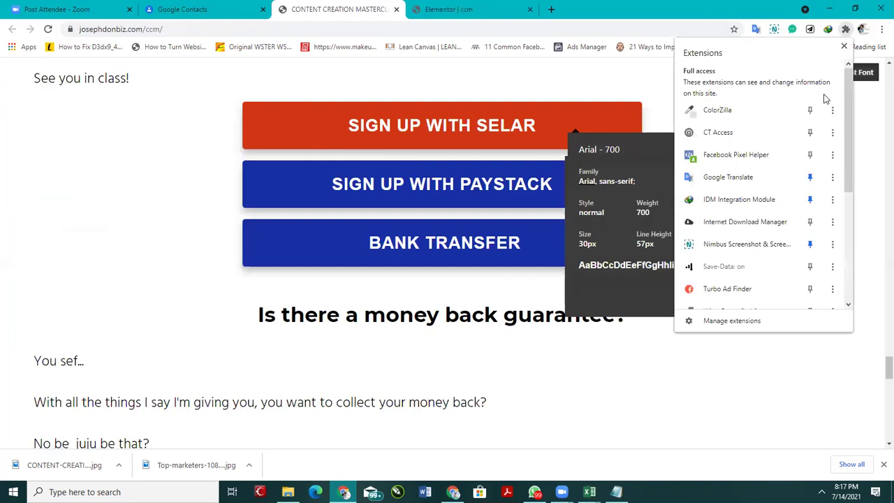
click(784, 114)
scroll(338, 142, up, 1)
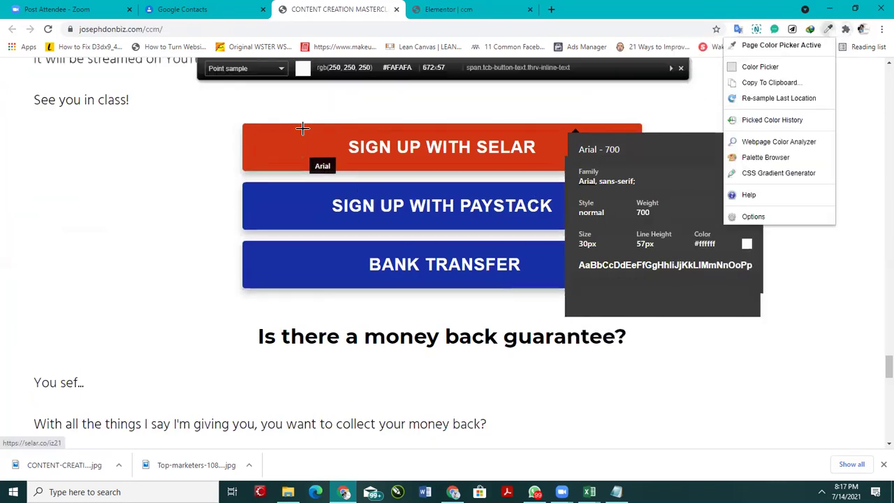
click(271, 159)
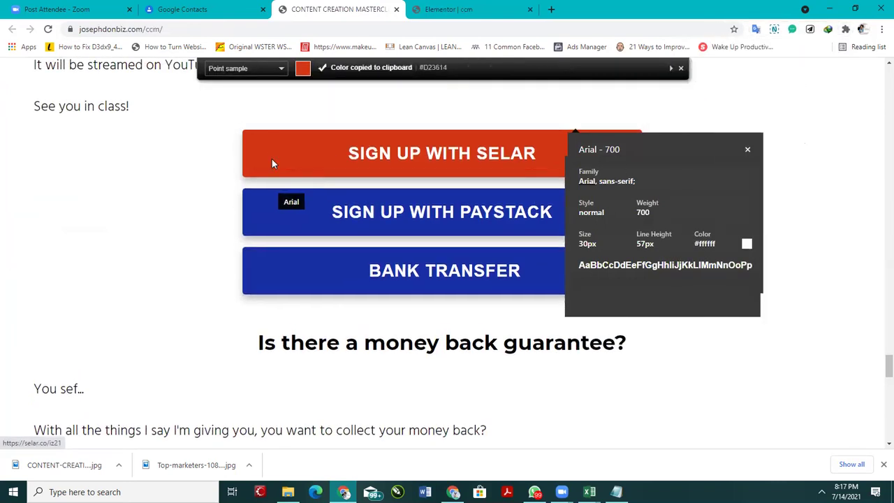
click(426, 11)
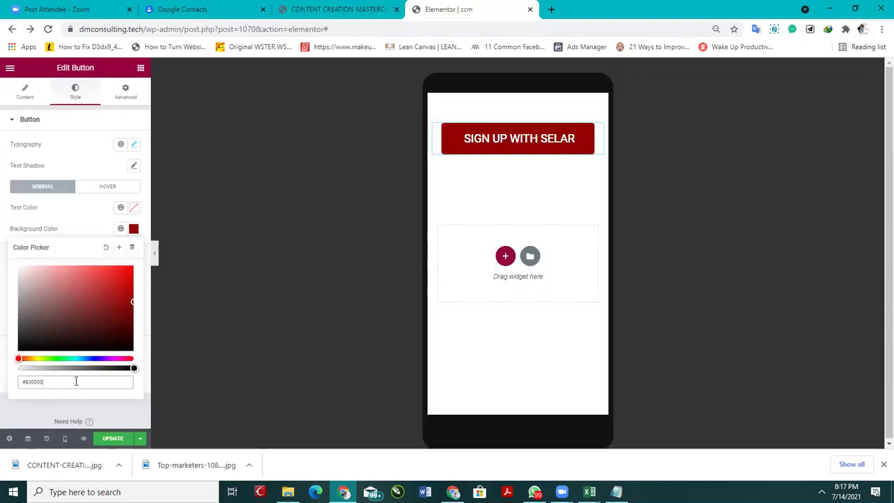
key(ctrl+v)
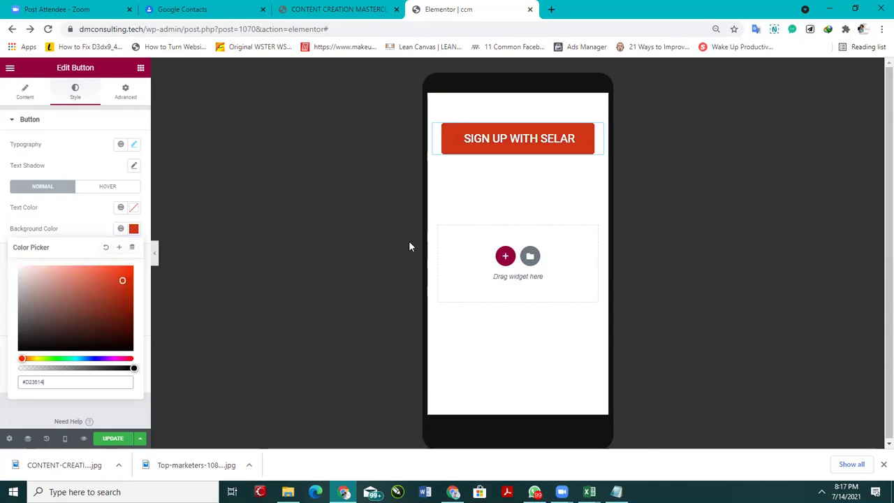
Step: Duplicate the "SIGN UP WITH SELAR" button twice to make a stack of three buttons
right_click(599, 131)
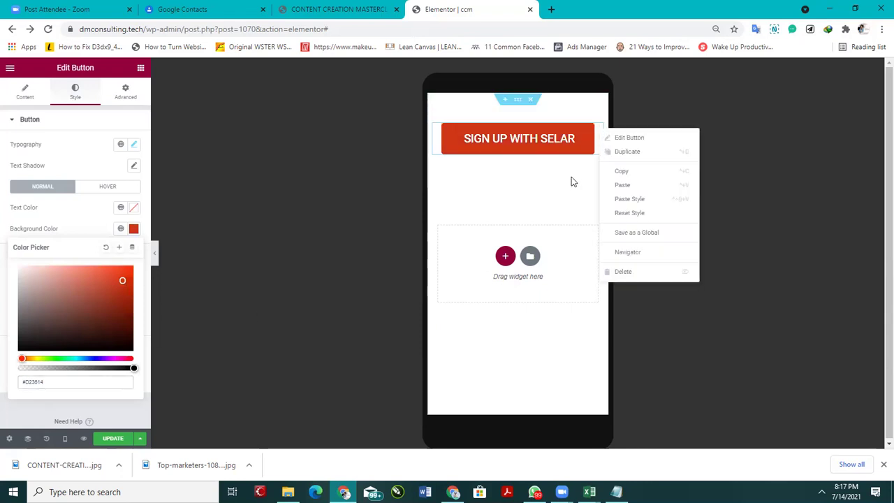
click(568, 135)
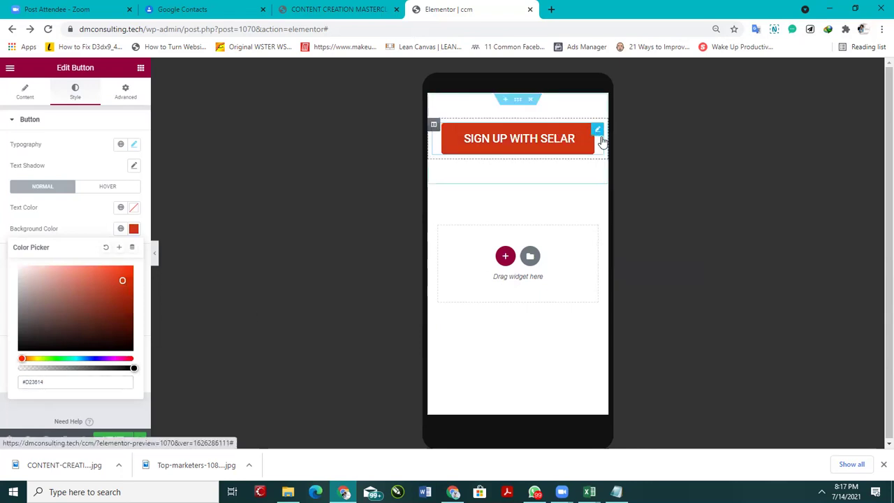
right_click(596, 131)
click(622, 152)
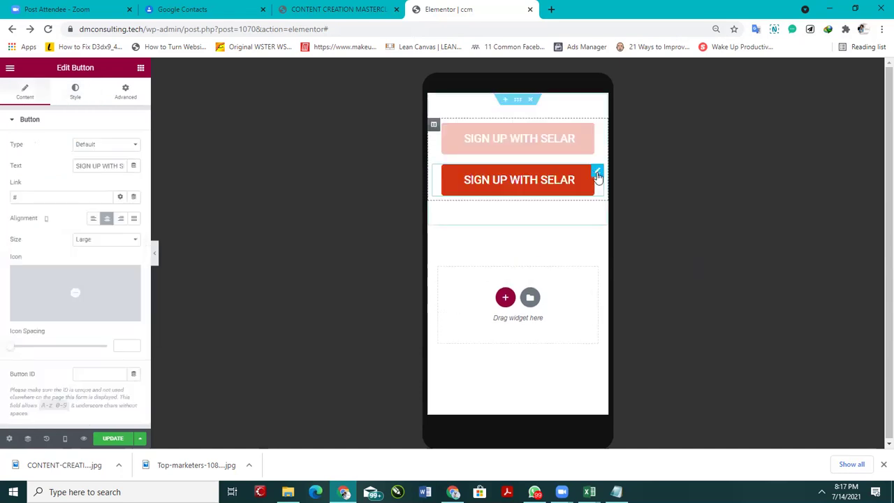
right_click(599, 174)
click(615, 204)
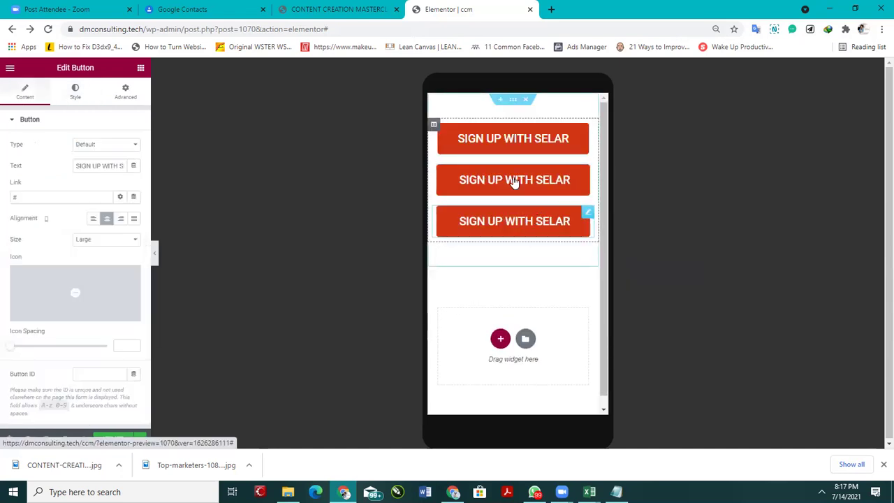
Step: Check the second button's label on the reference page and change the second Elementor button's text to "SIGN UP WITH PAYSTACK"
click(335, 10)
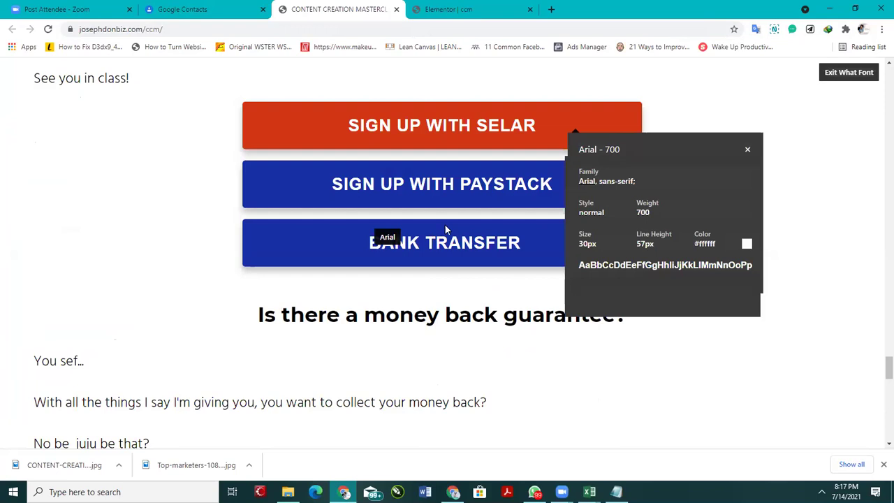
click(479, 10)
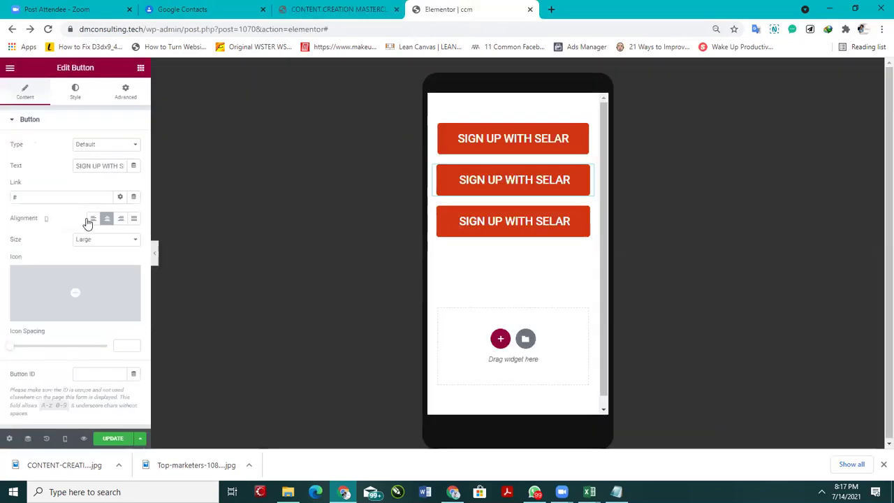
click(106, 165)
drag(117, 168, 133, 175)
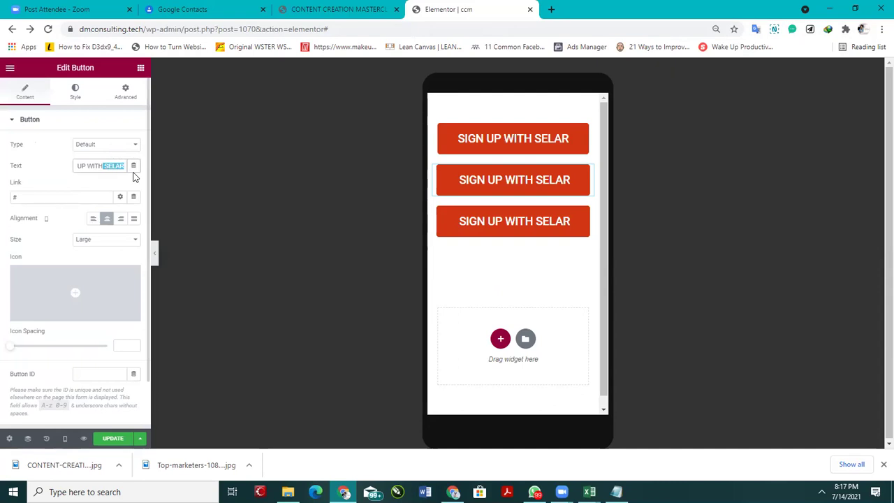
key(BackSpace)
text(A)
key(BackSpace)
text(PAYSTACK)
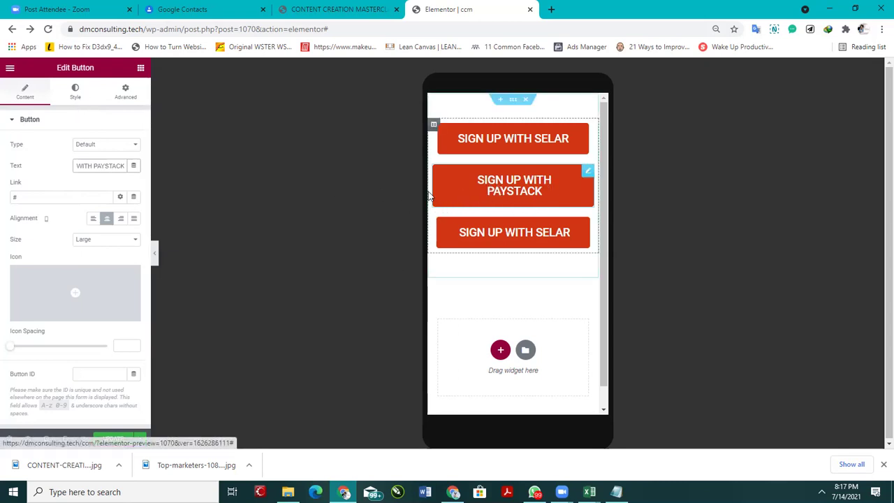
Step: Reduce the "SIGN UP WITH PAYSTACK" button's typography size to 21 px so the label fits on one line
click(90, 101)
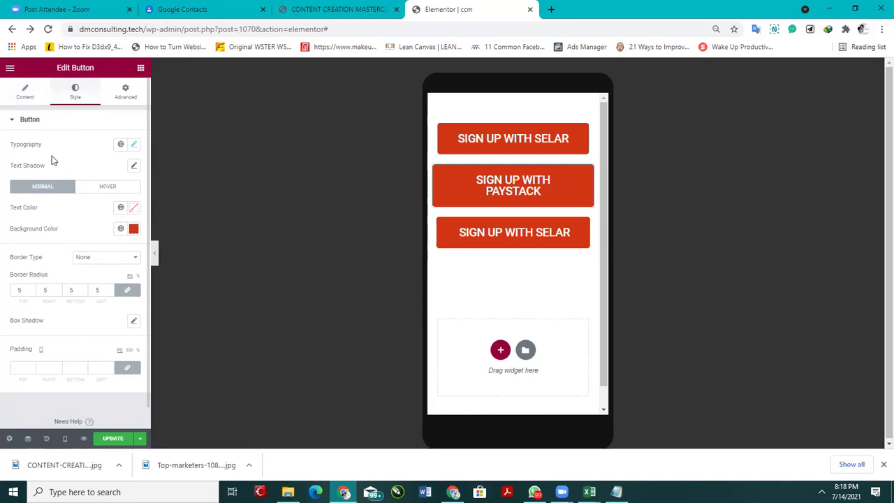
click(133, 144)
click(127, 232)
click(127, 233)
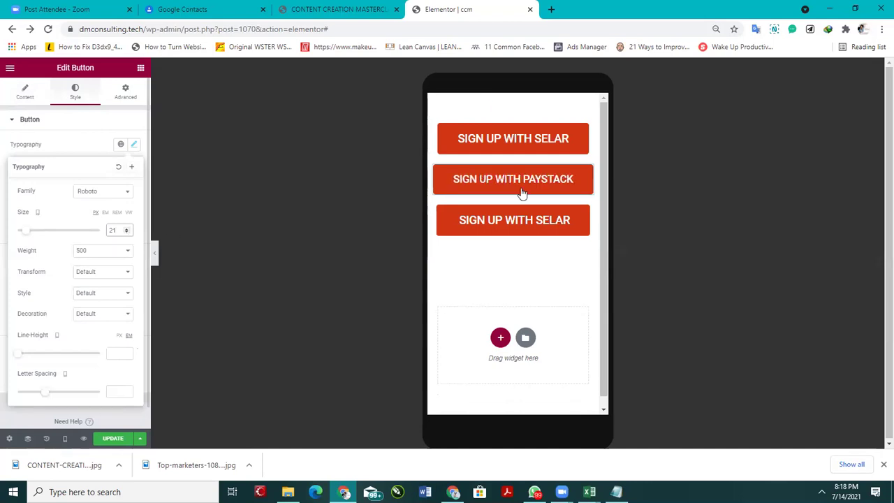
Step: Change the third button's text to "BANK TRANSFER" and compare the three buttons with those on the reference page
click(515, 230)
click(84, 97)
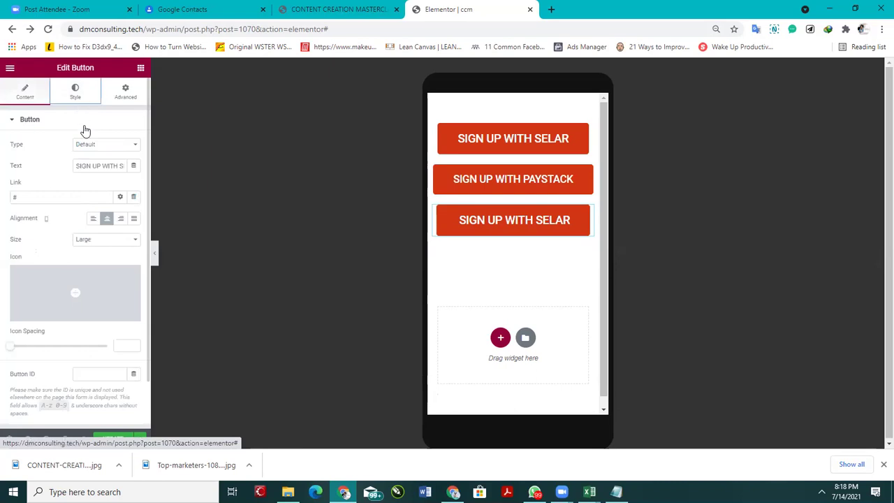
click(28, 93)
triple_click(110, 168)
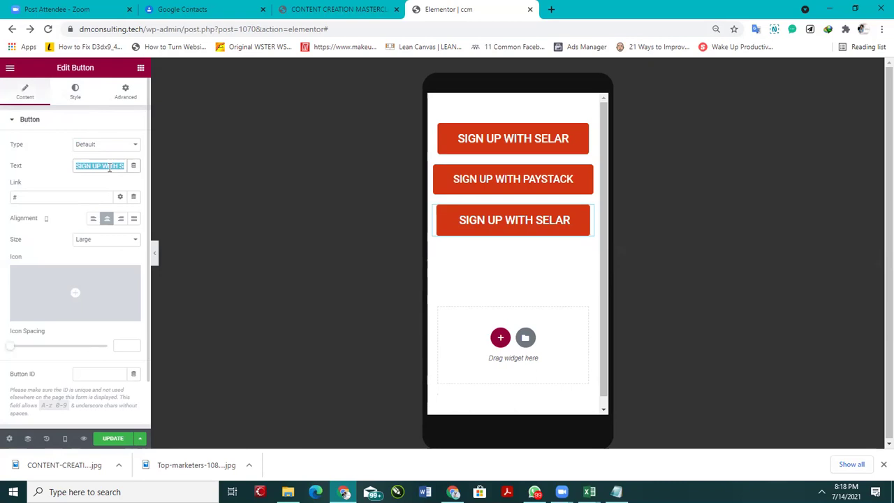
text(BAN)
key(BackSpace)
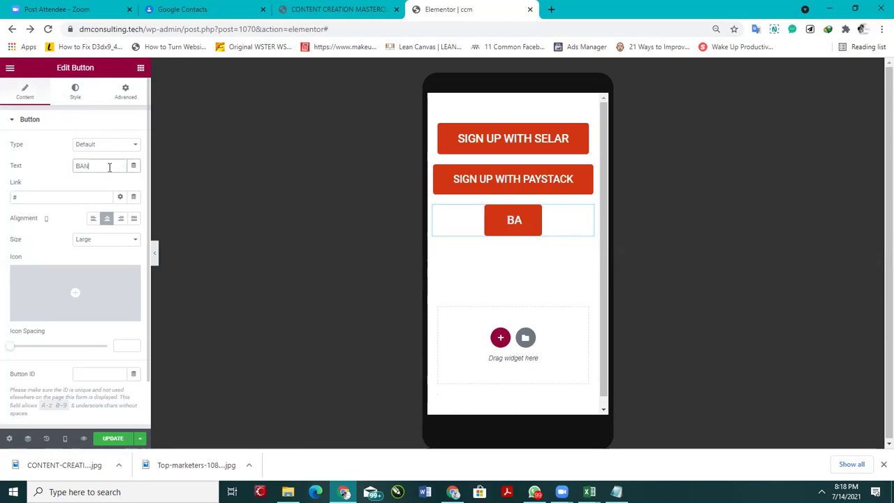
text(K TRANSFER)
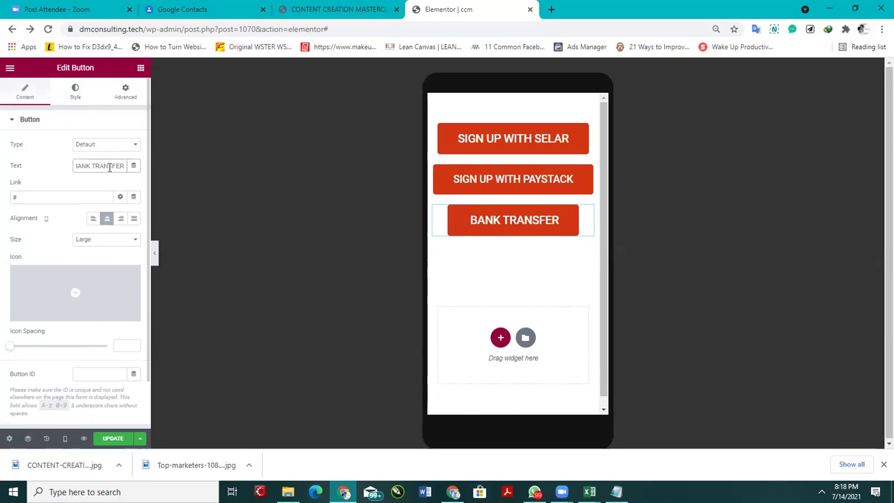
click(342, 10)
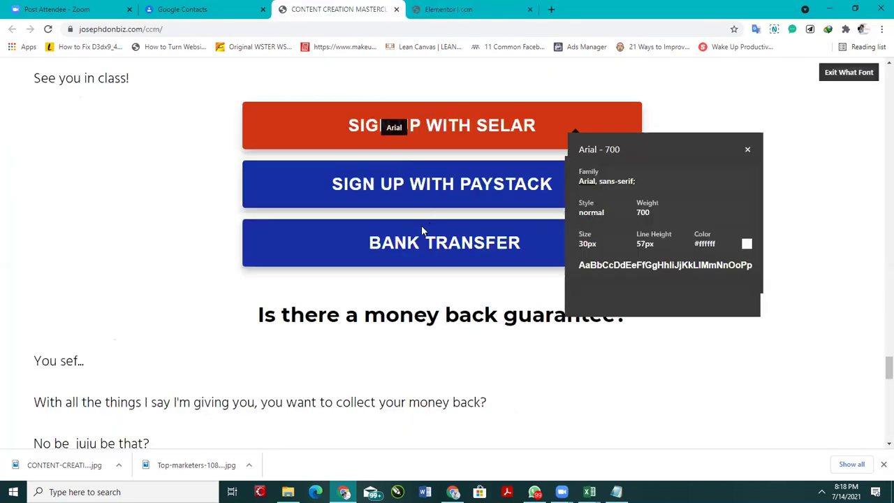
click(442, 7)
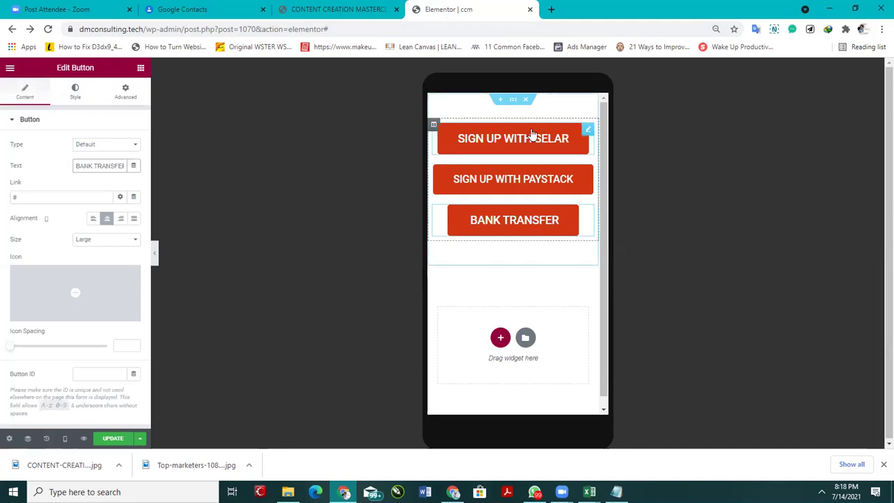
Step: Try pasting the "SIGN UP WITH SELAR" button's style onto the "SIGN UP WITH PAYSTACK" button, and revert the pasted style through the history
click(589, 130)
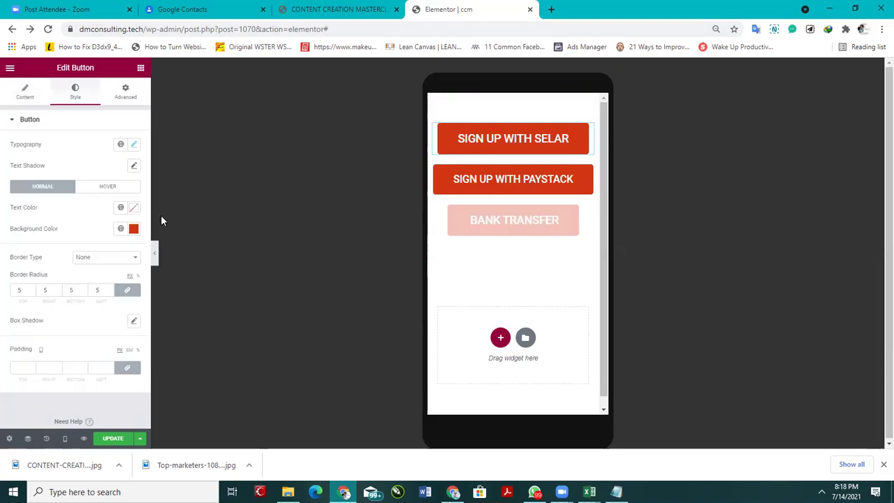
right_click(587, 142)
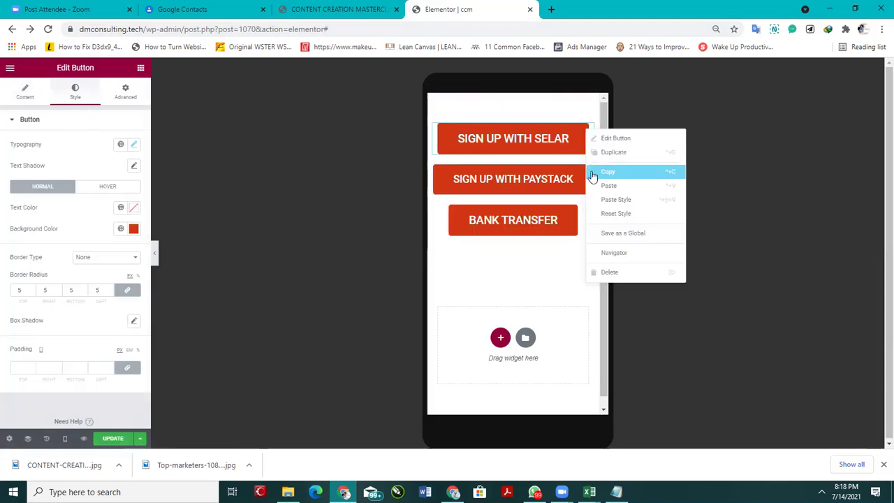
click(593, 173)
right_click(592, 175)
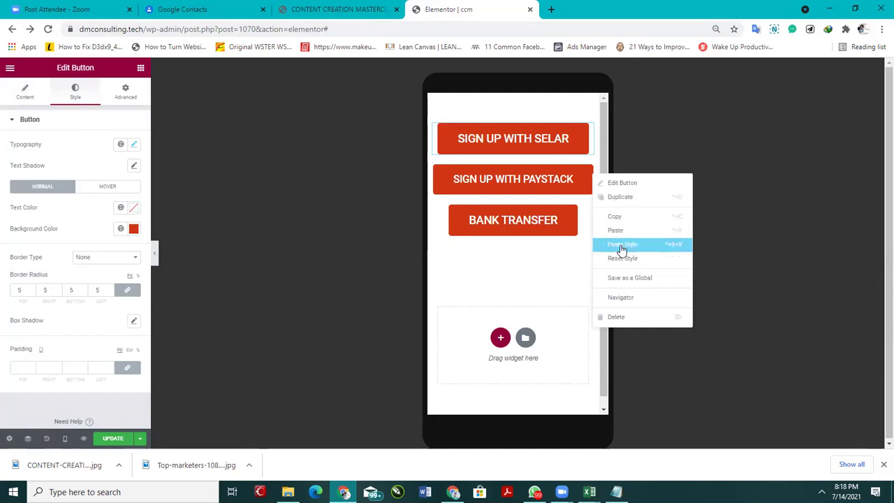
click(622, 246)
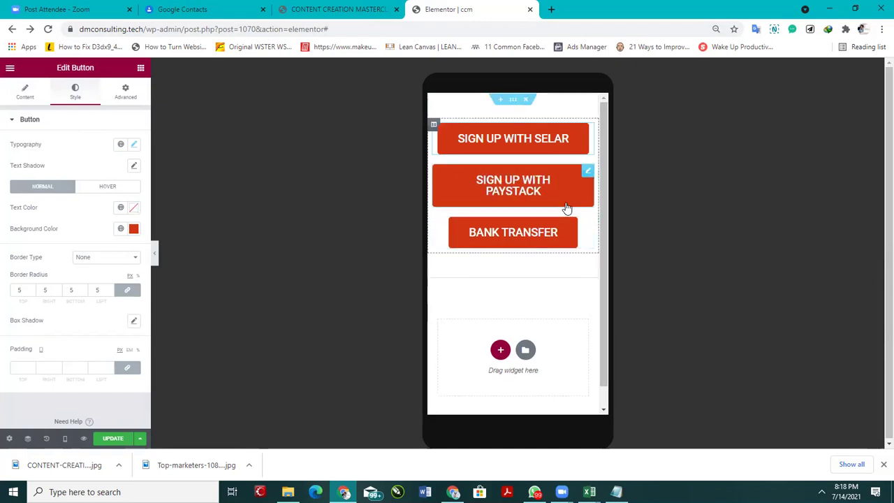
right_click(584, 175)
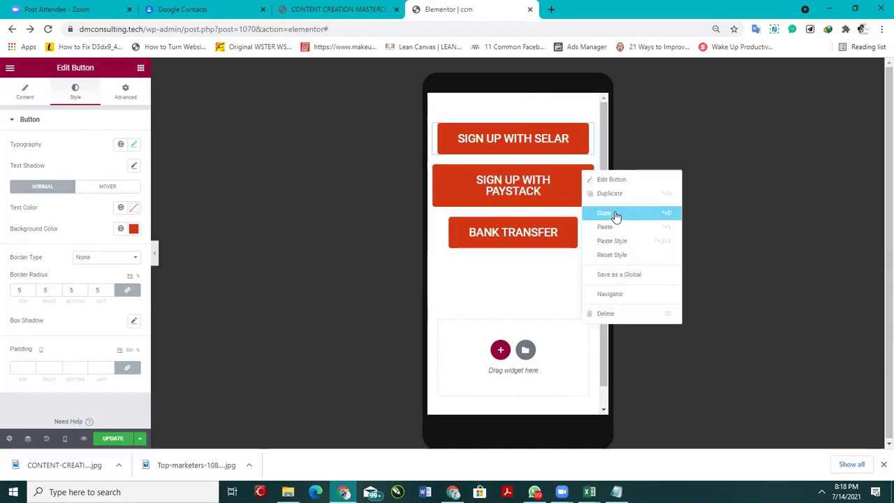
click(550, 187)
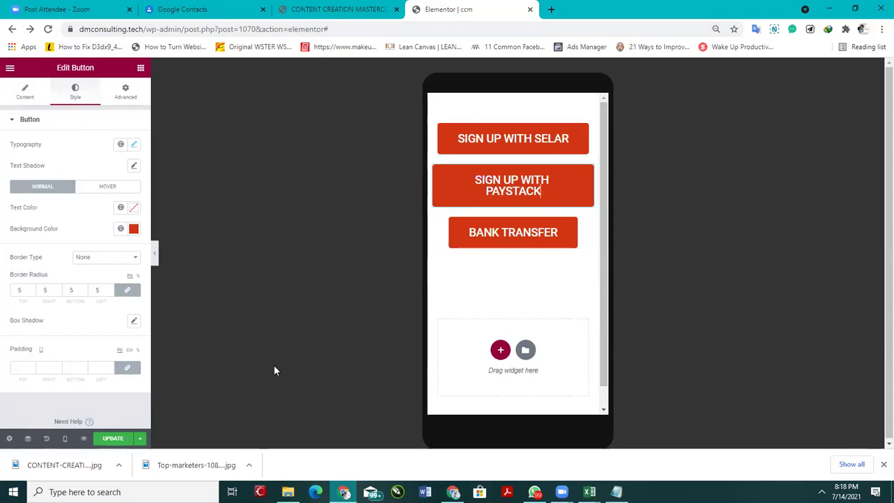
click(47, 439)
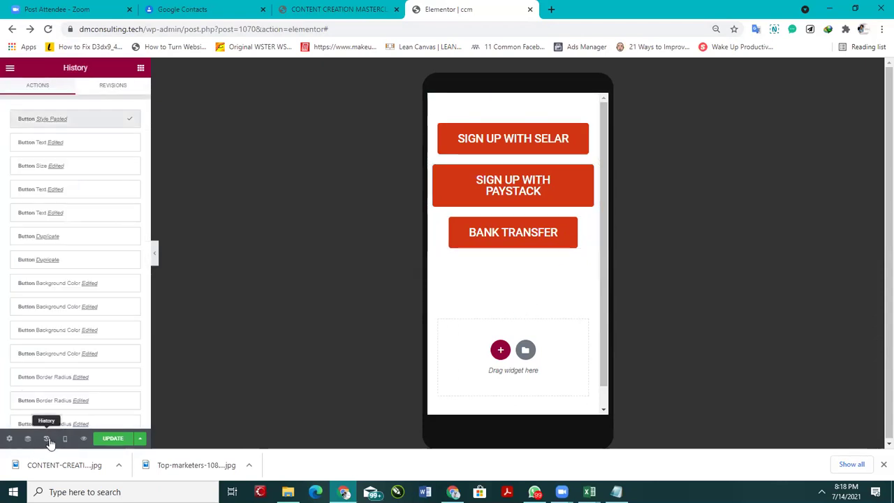
click(54, 143)
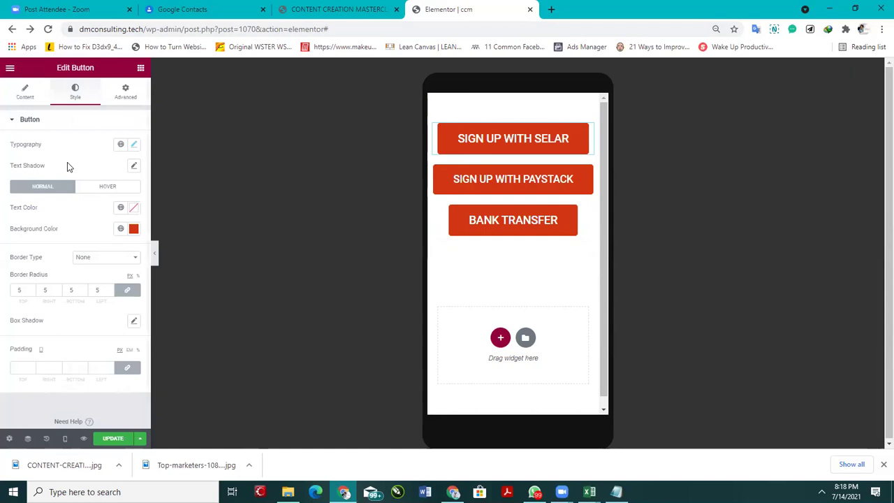
Step: Unlink the "SIGN UP WITH SELAR" button's padding and set it to 20 px top and bottom and 30 px left and right
click(123, 370)
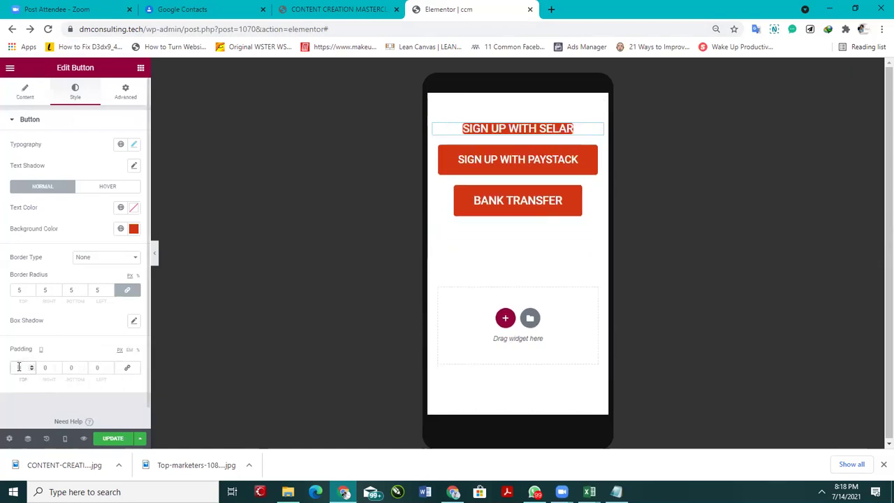
text(20)
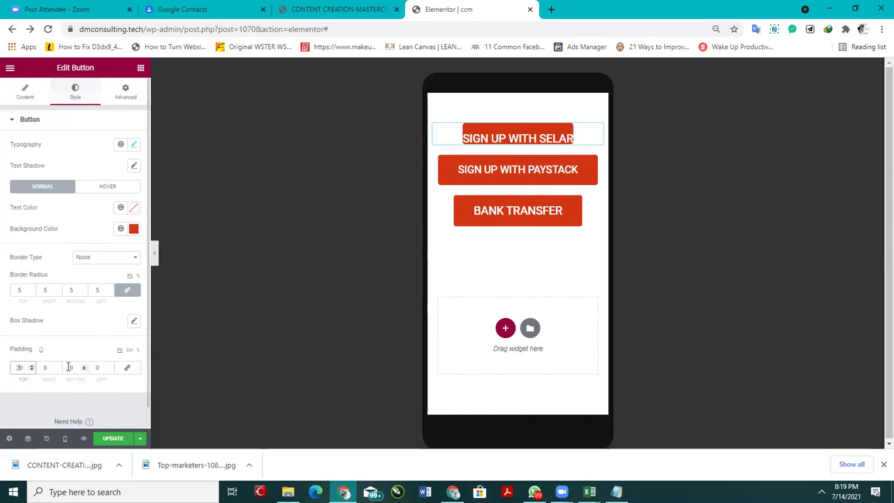
click(68, 367)
text(20)
click(44, 367)
text(30)
click(95, 369)
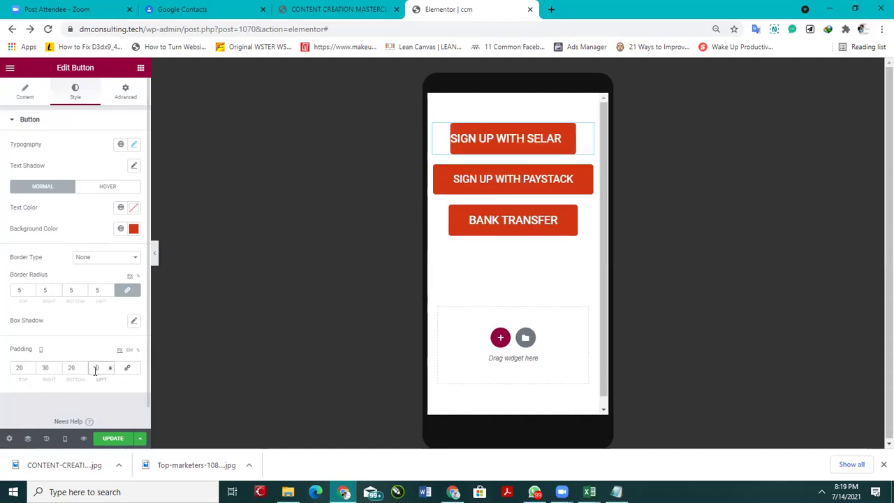
text(30)
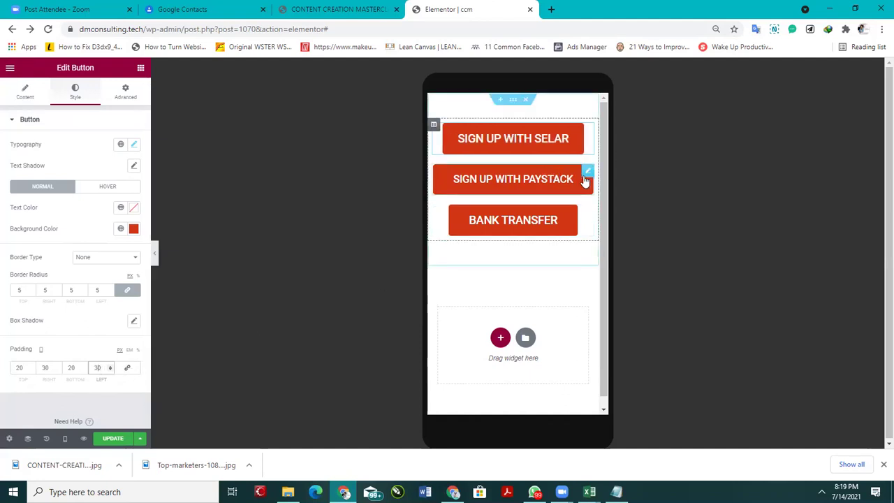
Step: Give the "SIGN UP WITH PAYSTACK" button unlinked padding of 20 px top and bottom and 30 px left and right
click(127, 367)
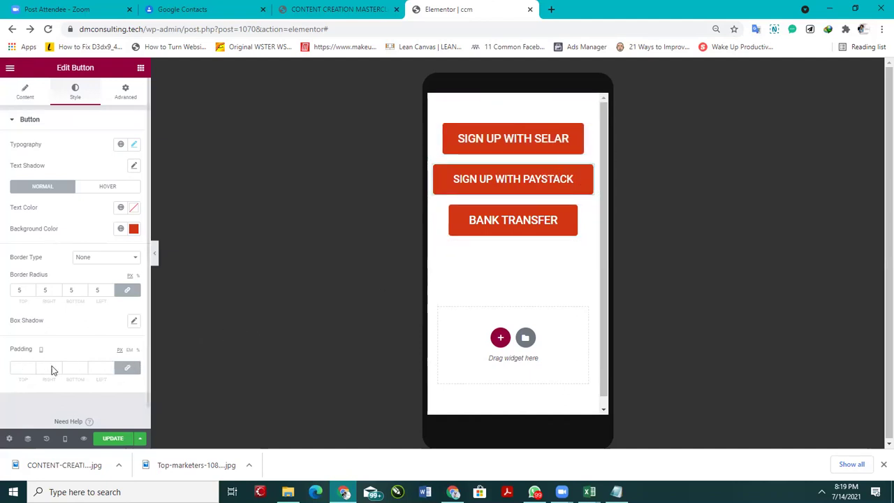
click(127, 368)
click(127, 367)
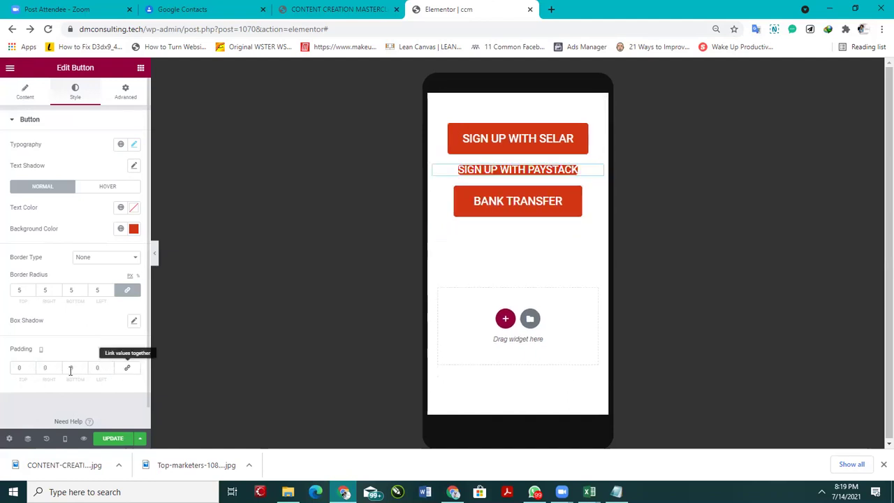
click(19, 369)
text(20)
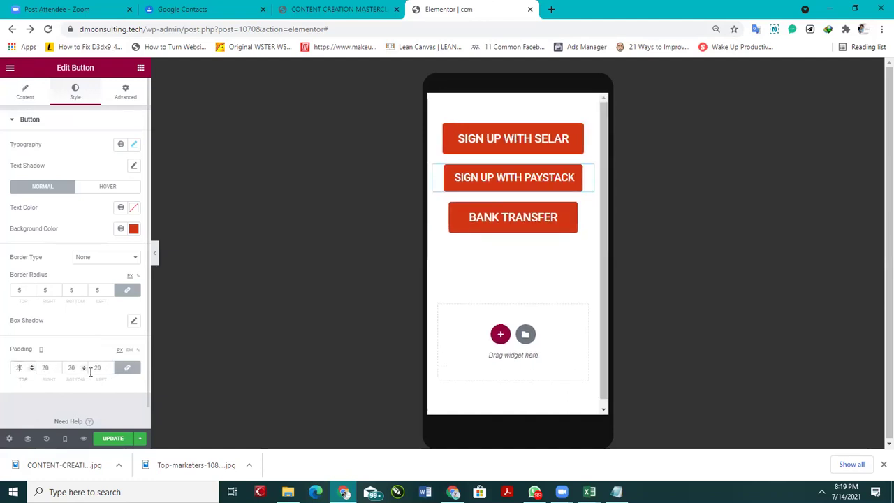
click(127, 368)
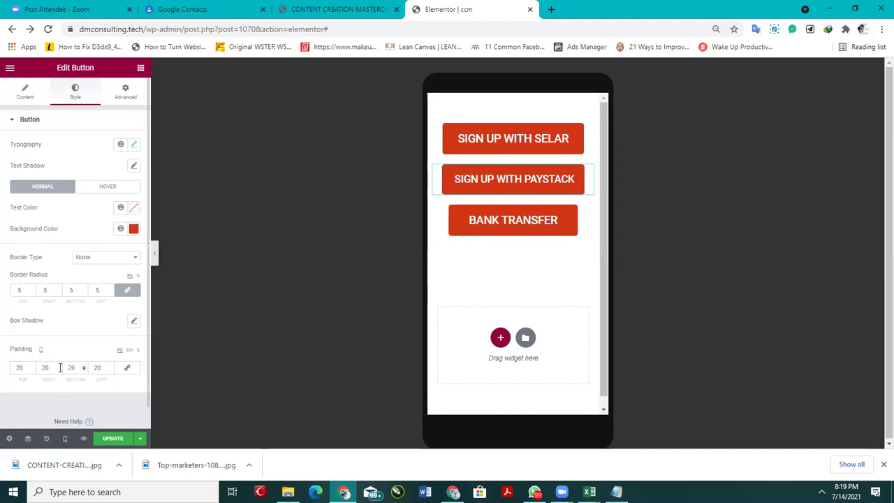
key(BackSpace)
key(BackSpace)
text(30)
click(98, 368)
key(BackSpace)
key(BackSpace)
text(30)
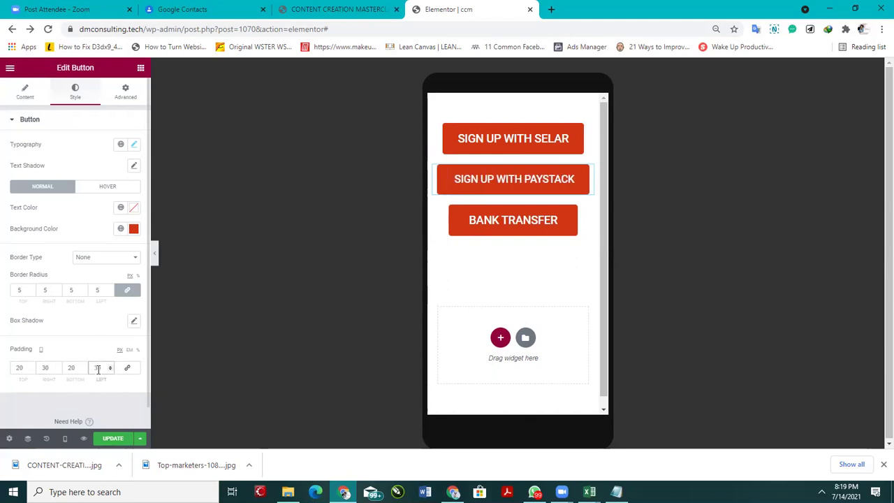
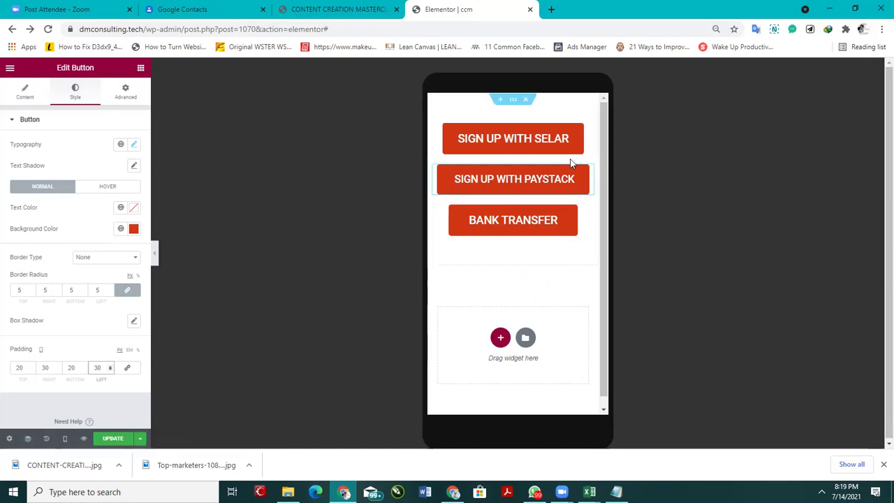
Step: Sample the blue of the reference page's "SIGN UP WITH PAYSTACK" button with ColorZilla and apply it as the matching Elementor button's background colour
click(339, 9)
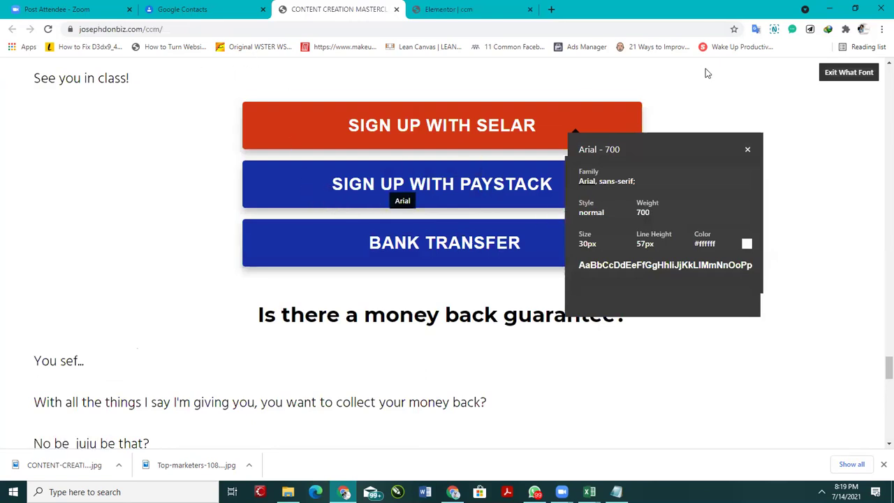
click(845, 29)
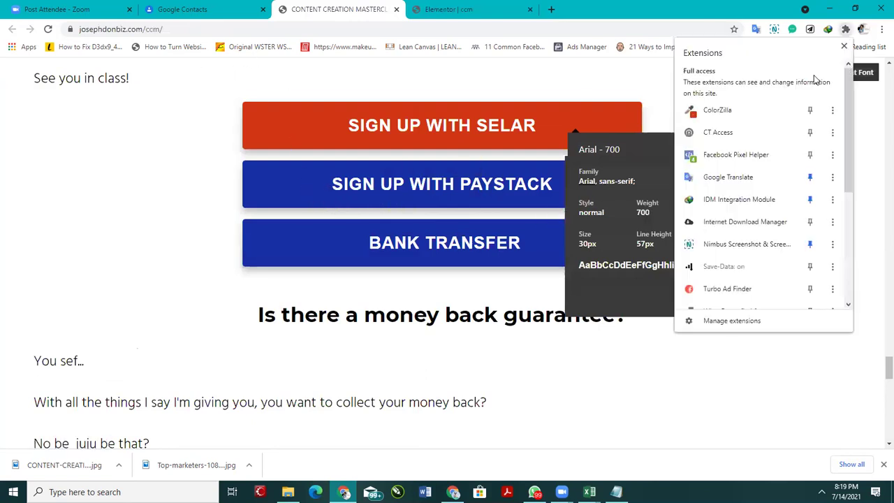
click(757, 106)
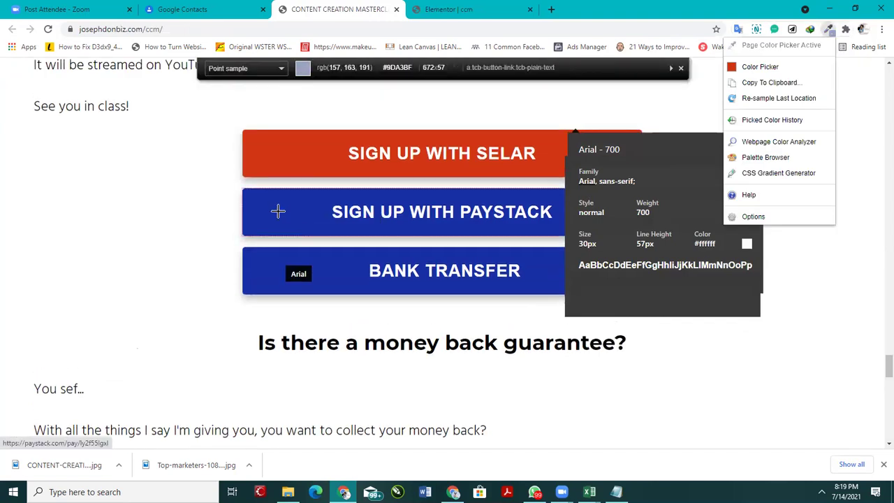
click(343, 213)
key(ctrl+Tab)
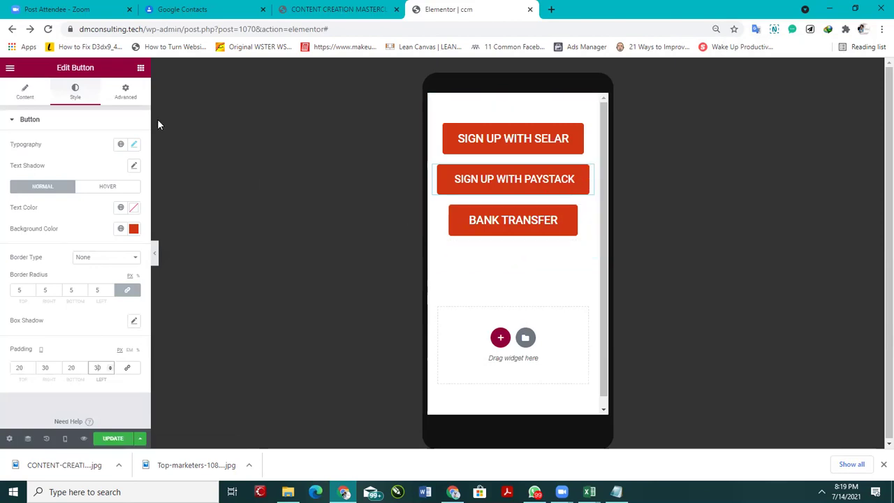
click(134, 229)
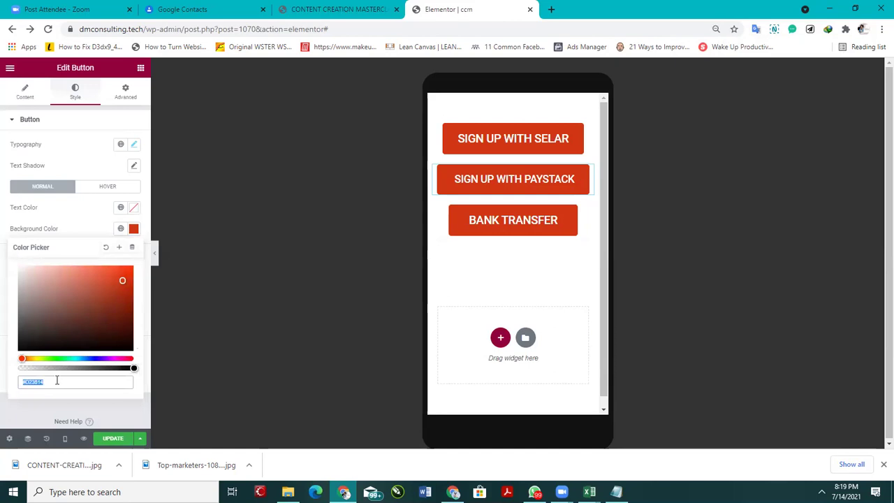
key(ctrl+v)
Step: Apply the same sampled blue as the "BANK TRANSFER" button's background colour
click(585, 216)
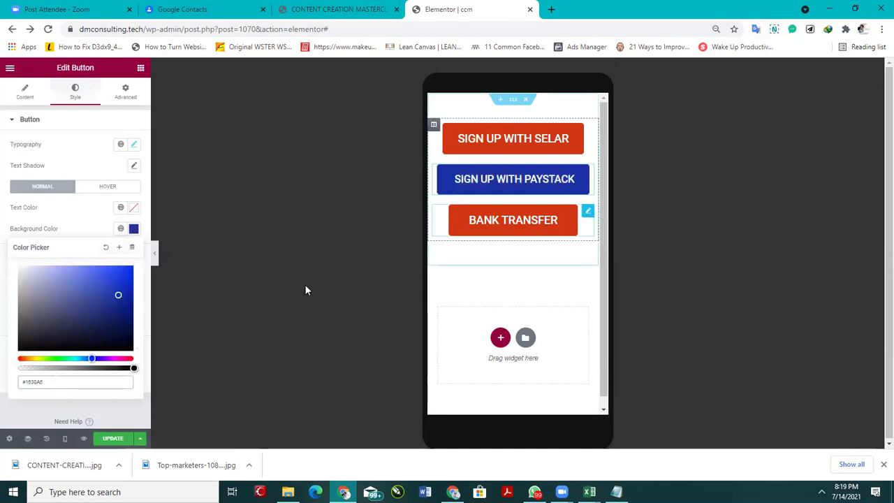
click(82, 96)
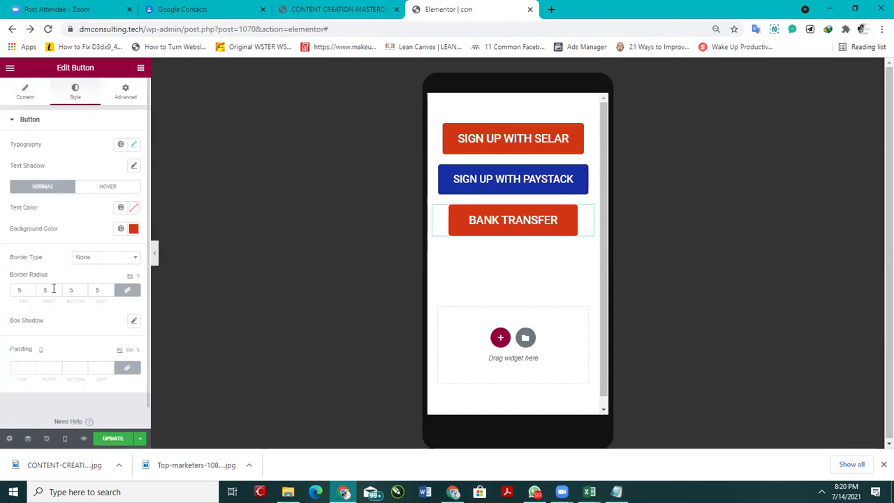
click(133, 228)
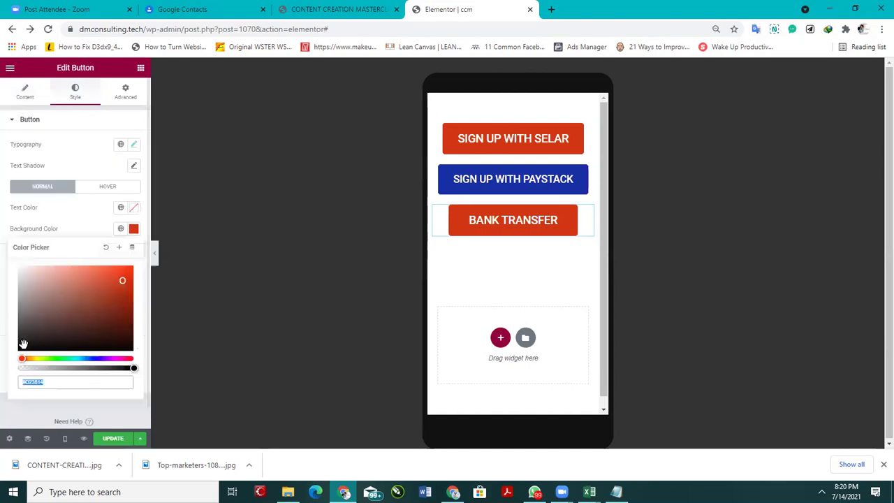
key(ctrl+v)
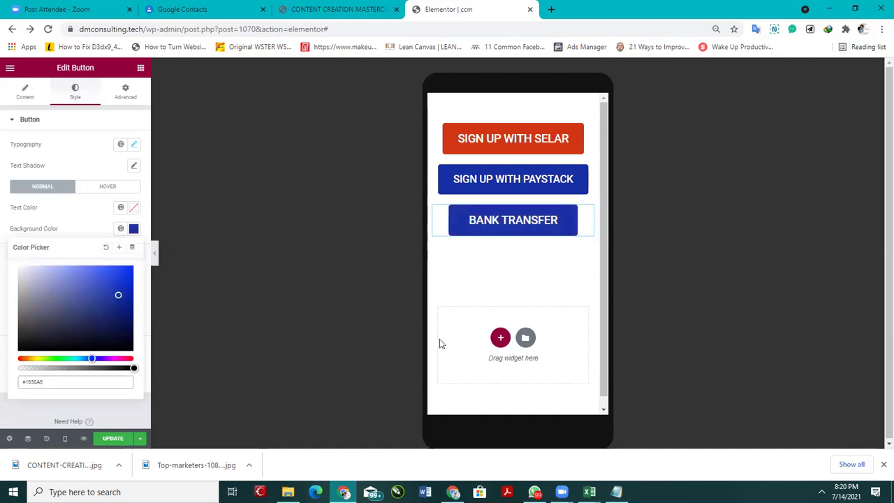
Step: Review the reference page's content below the payment buttons down to the footer
click(335, 9)
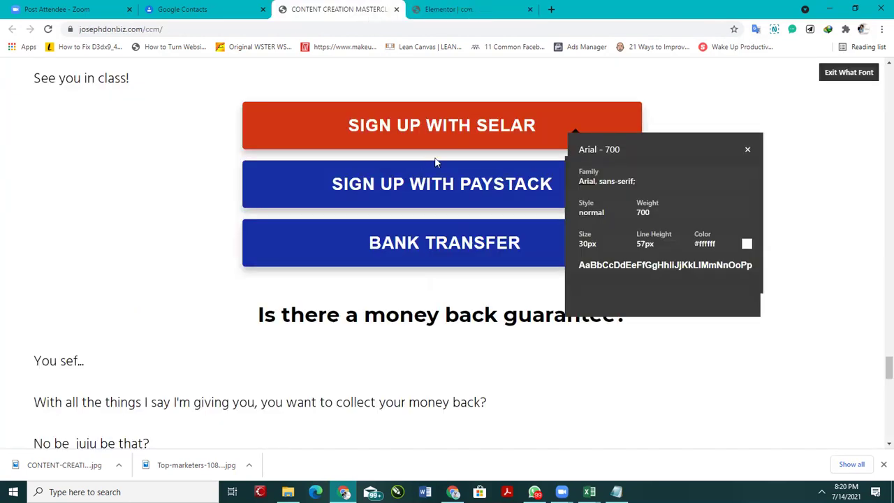
scroll(423, 322, up, 2)
scroll(422, 322, down, 8)
scroll(422, 326, up, 4)
scroll(418, 304, down, 4)
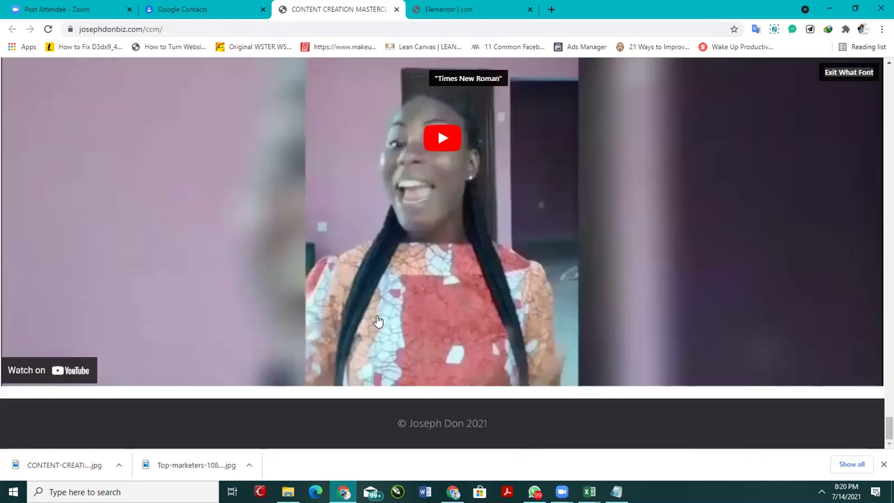
Step: Open the reference page's embedded student testimonials video on YouTube, copy its web address and close the video page
scroll(520, 318, up, 4)
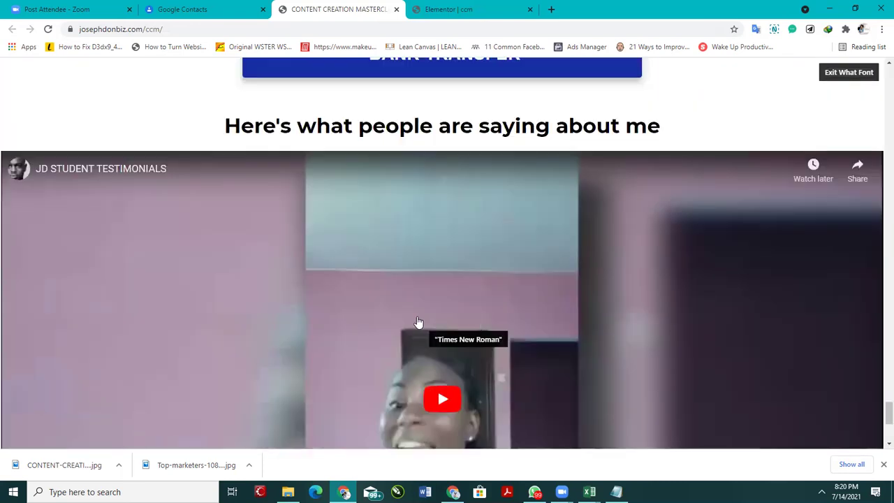
scroll(418, 322, down, 4)
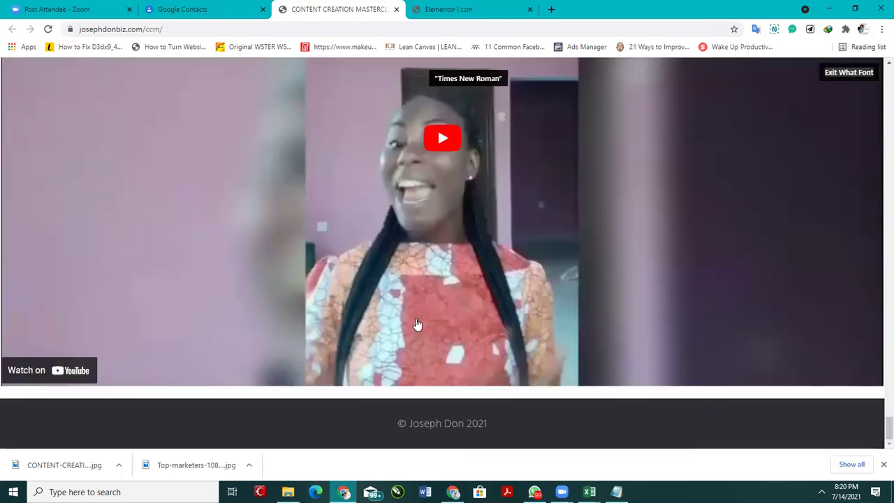
right_click(83, 369)
click(139, 208)
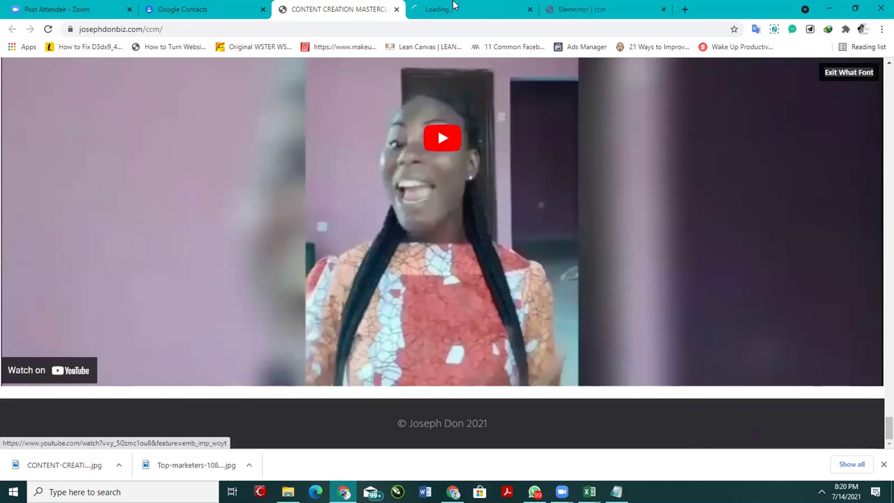
click(461, 10)
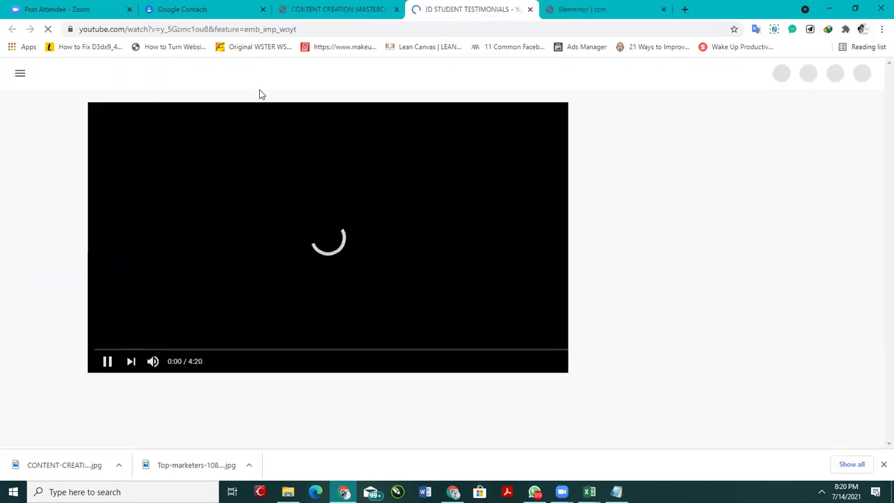
click(291, 28)
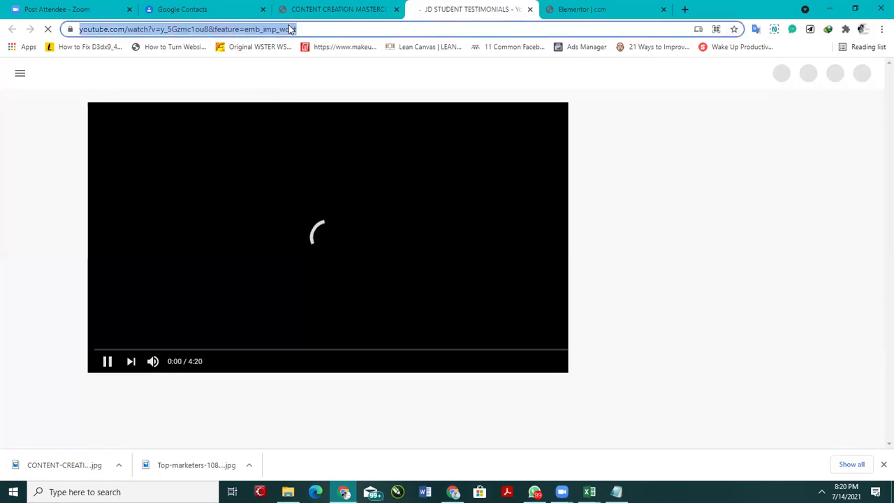
click(530, 9)
Step: Open the GenYoutube downloader in a new browser tab and load the copied testimonial video link
click(552, 9)
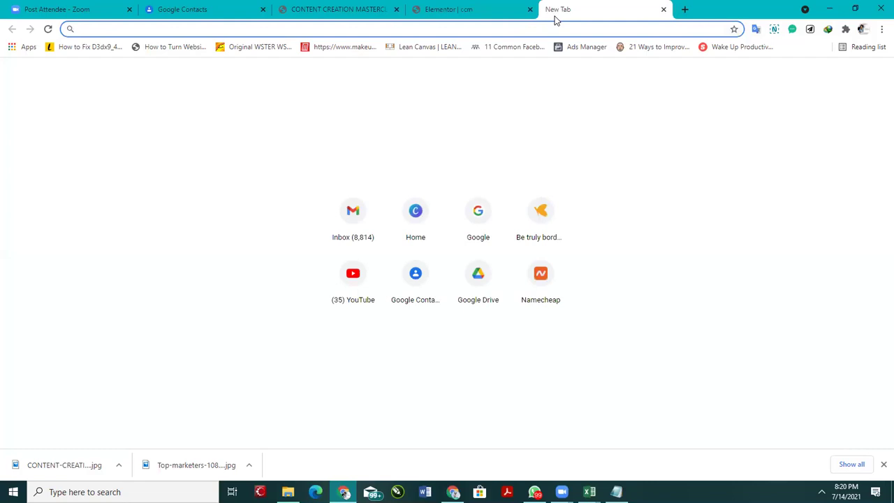
text(GENYOUTUBE)
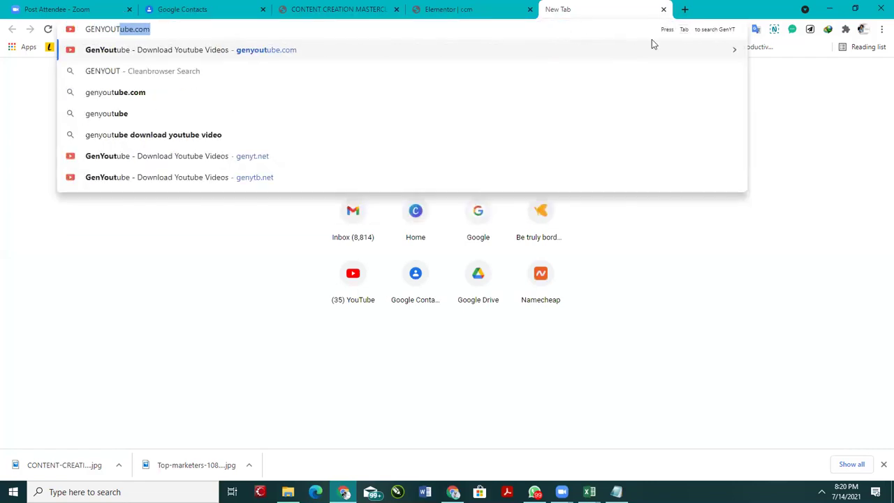
key(Return)
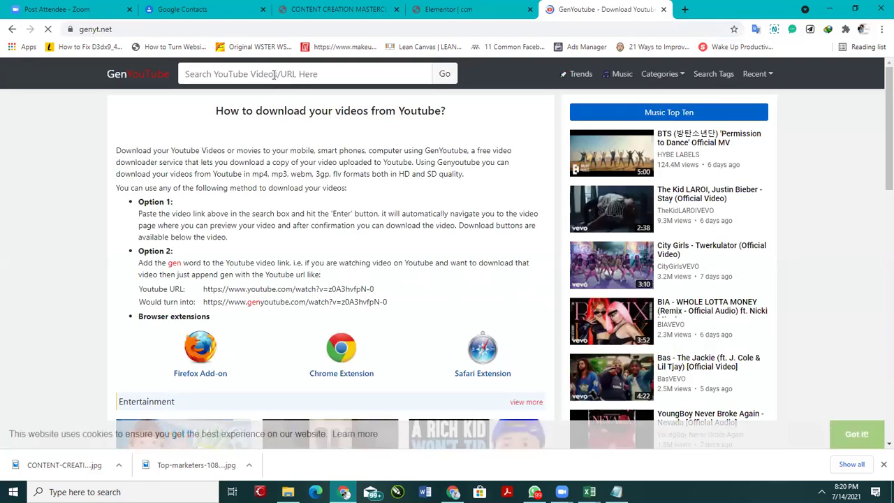
click(274, 75)
key(ctrl+v)
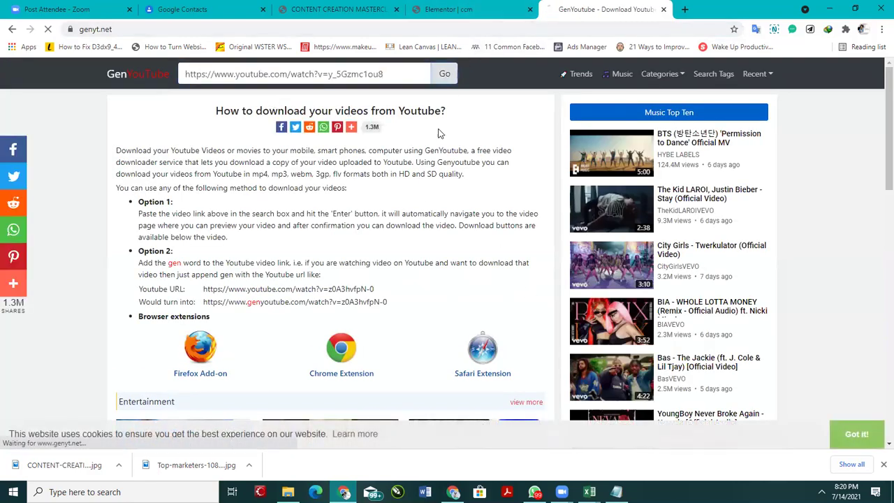
key(Return)
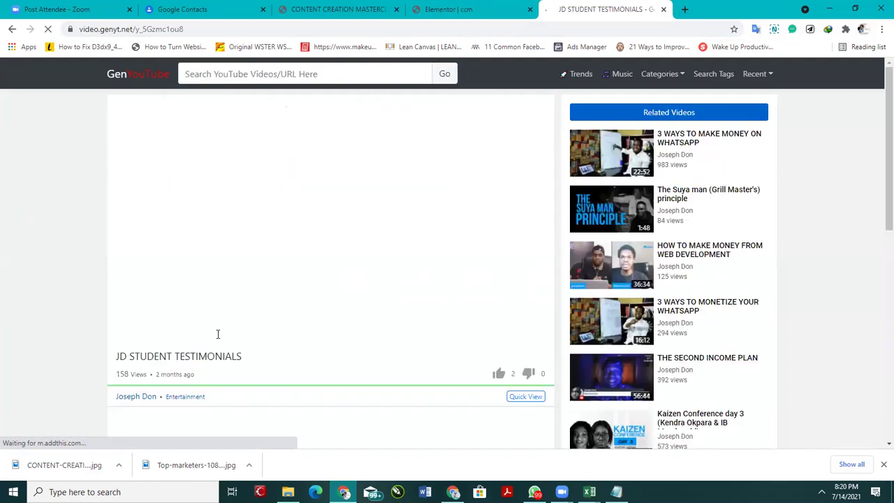
Step: Generate the download links for the testimonial video, dismiss the advert page and bring up the available formats
scroll(279, 328, down, 4)
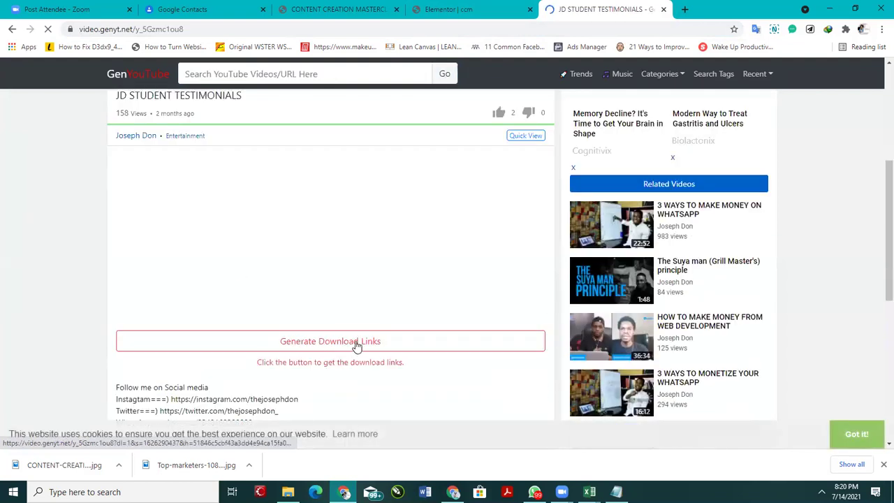
scroll(298, 275, down, 4)
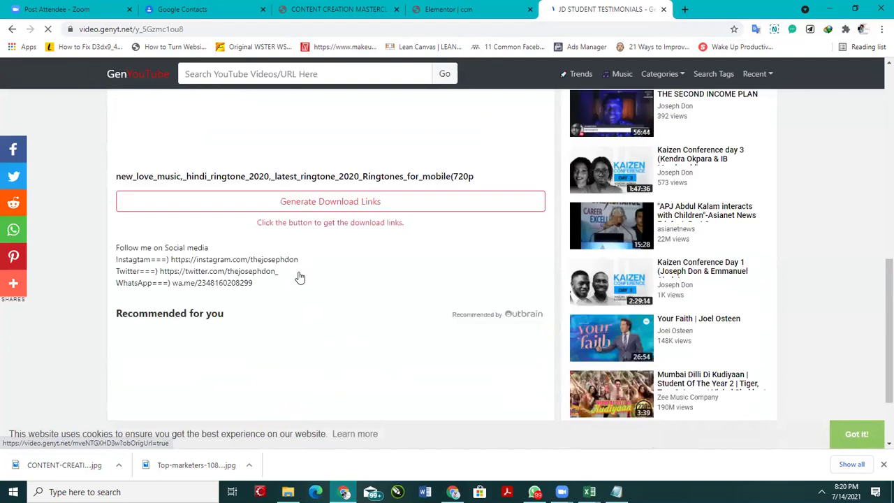
click(310, 207)
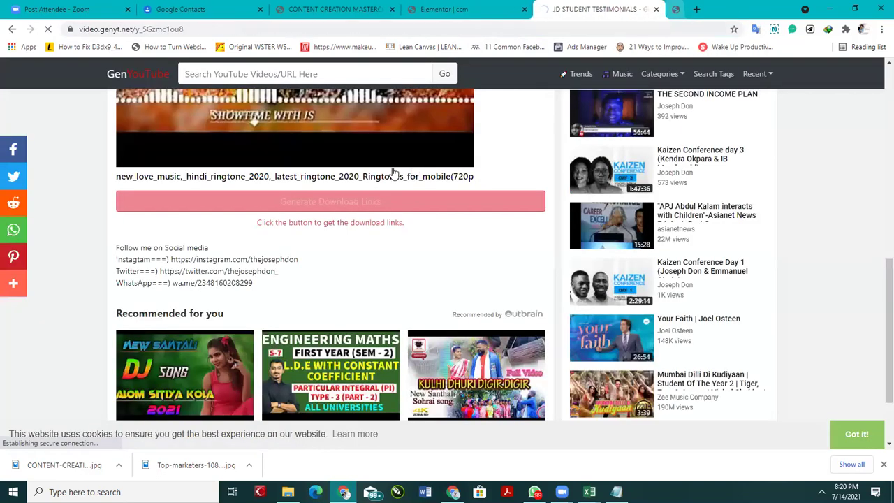
click(740, 9)
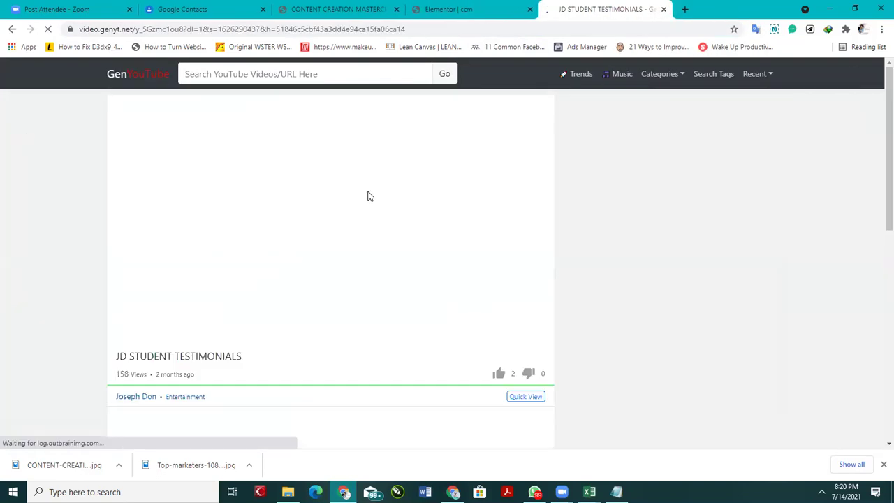
scroll(298, 322, down, 4)
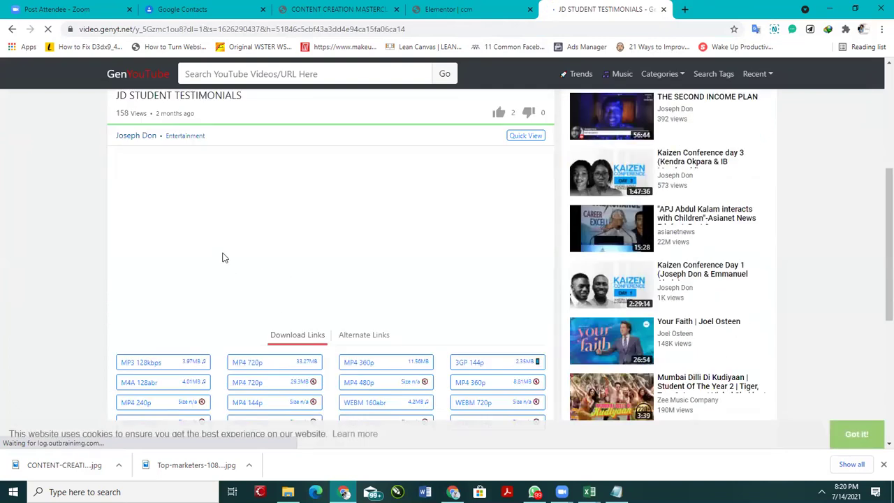
scroll(222, 258, down, 4)
scroll(290, 228, up, 2)
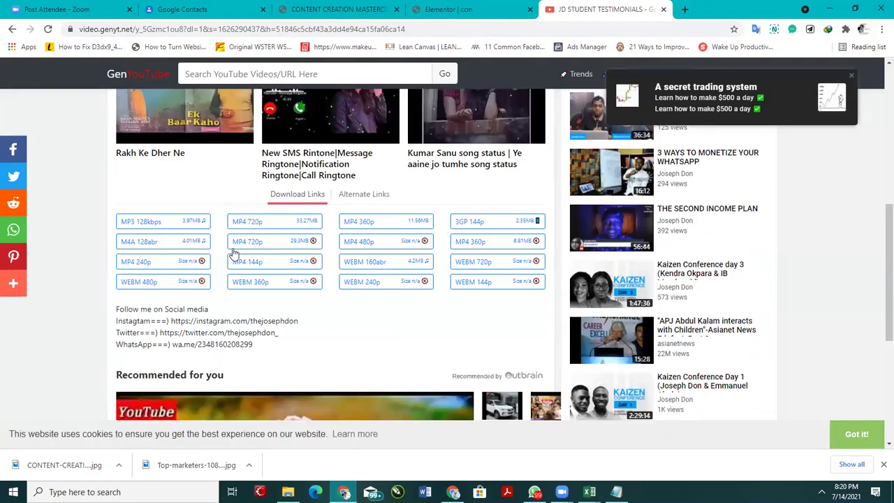
Step: Download the testimonial video as MP4 360p into the Downloads folder, closing the advert page
click(276, 224)
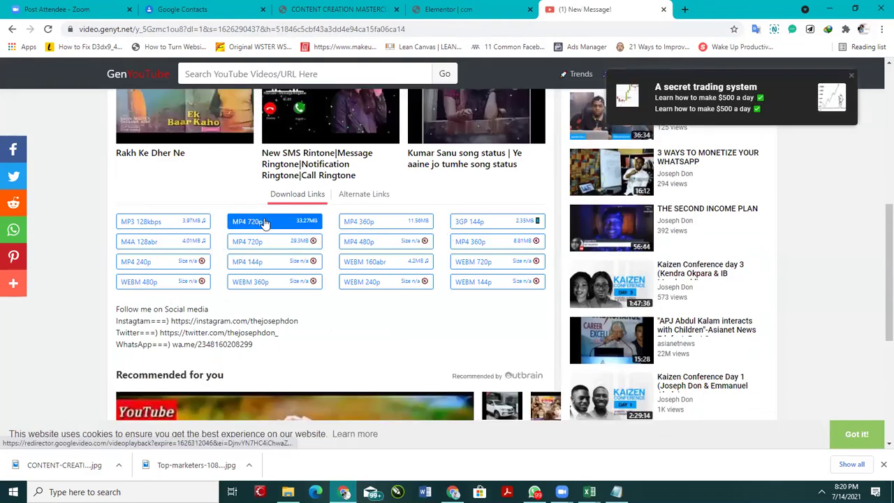
click(383, 231)
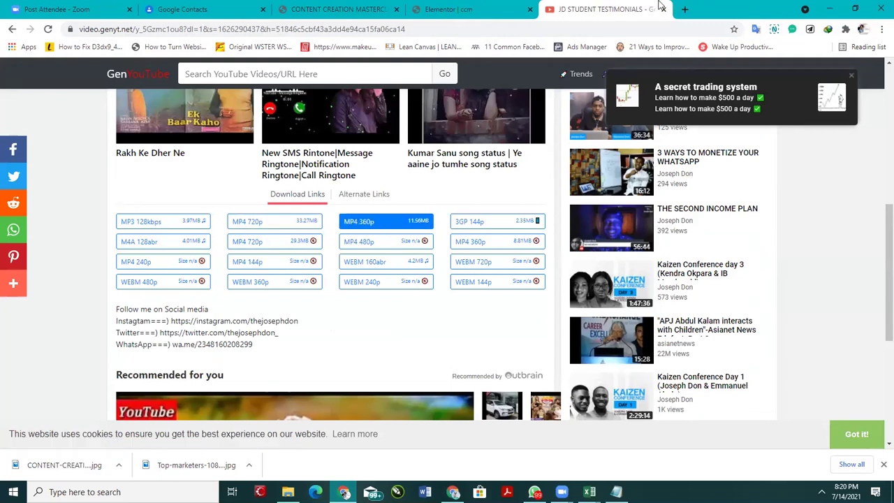
click(740, 10)
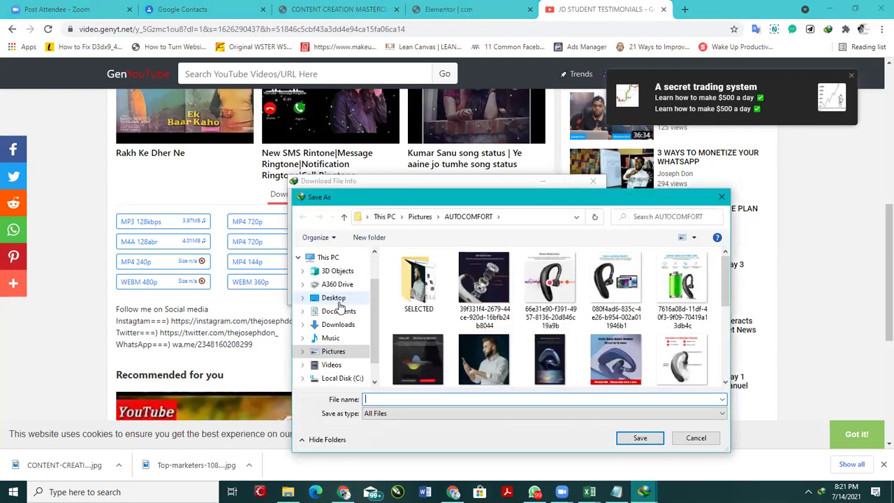
click(338, 324)
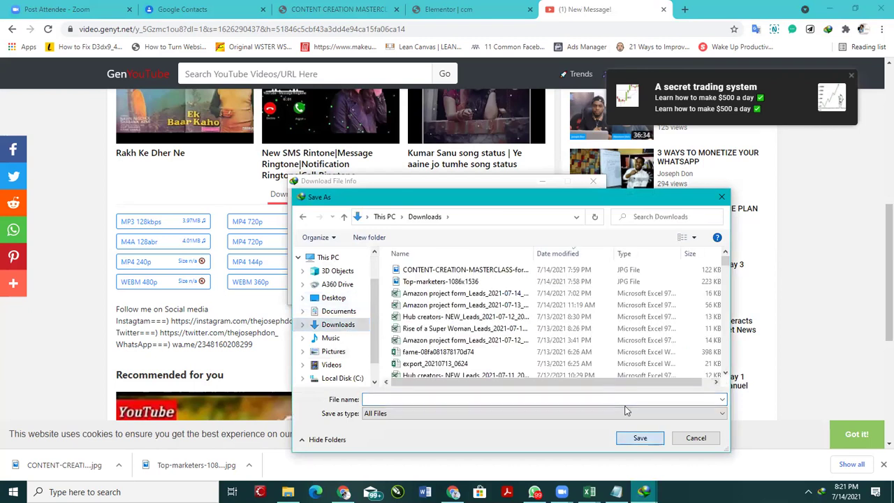
click(640, 438)
click(441, 297)
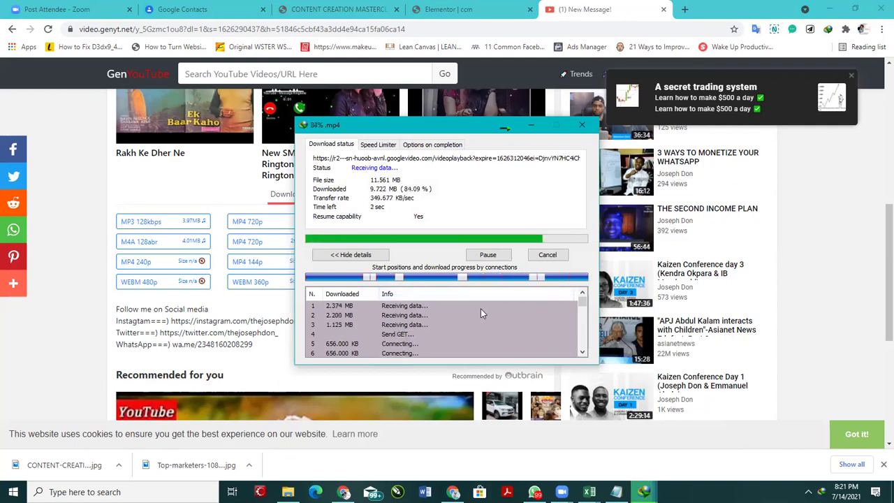
Step: Return to the Elementor page, close the download notice and add a Video widget below the "BANK TRANSFER" button
click(493, 9)
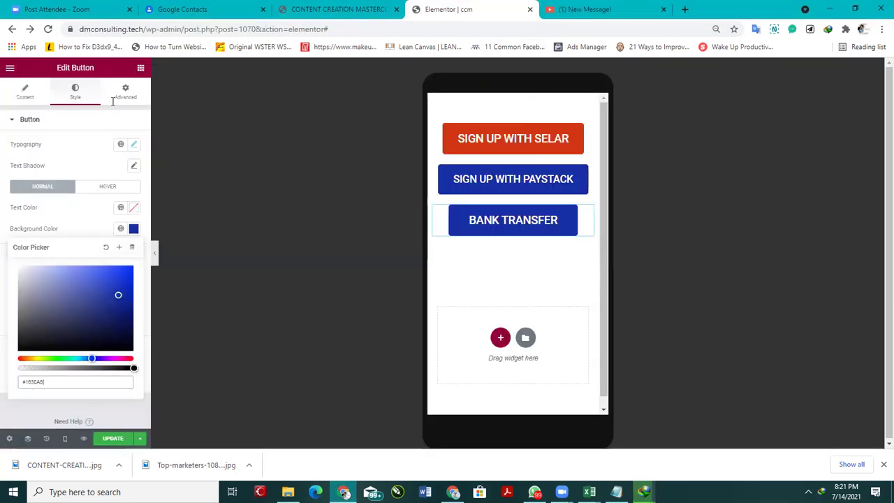
drag(55, 251, 336, 328)
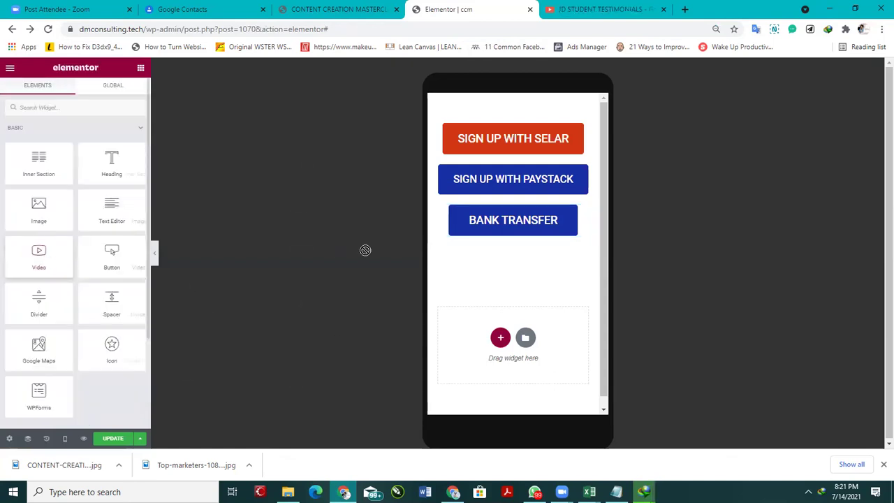
click(561, 180)
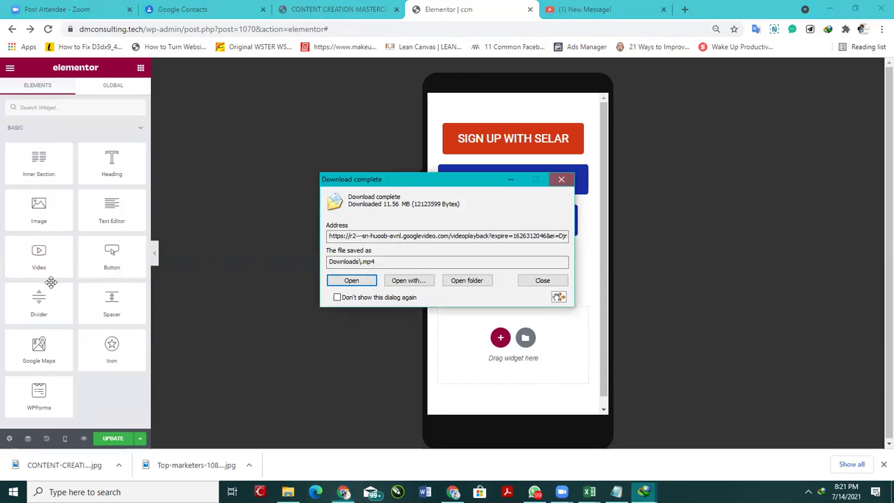
drag(34, 256, 533, 234)
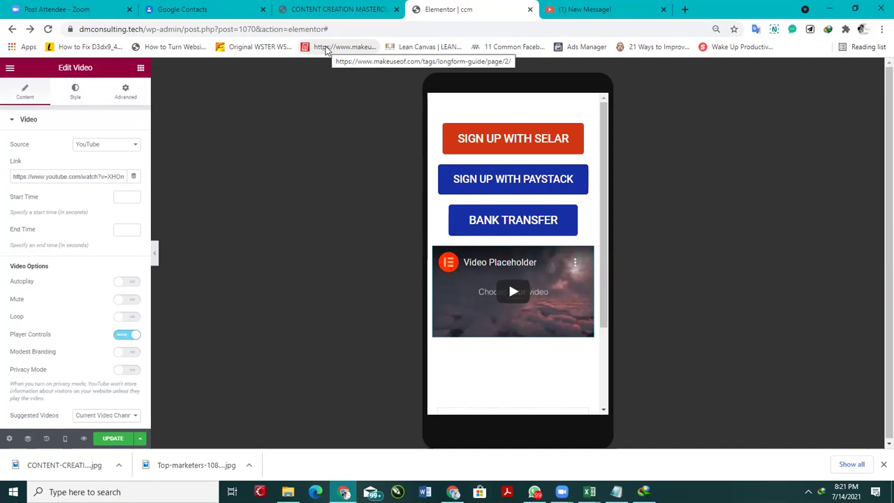
Step: Reopen the reference page's testimonial video on YouTube, copy its short watch link and close the video page
click(339, 9)
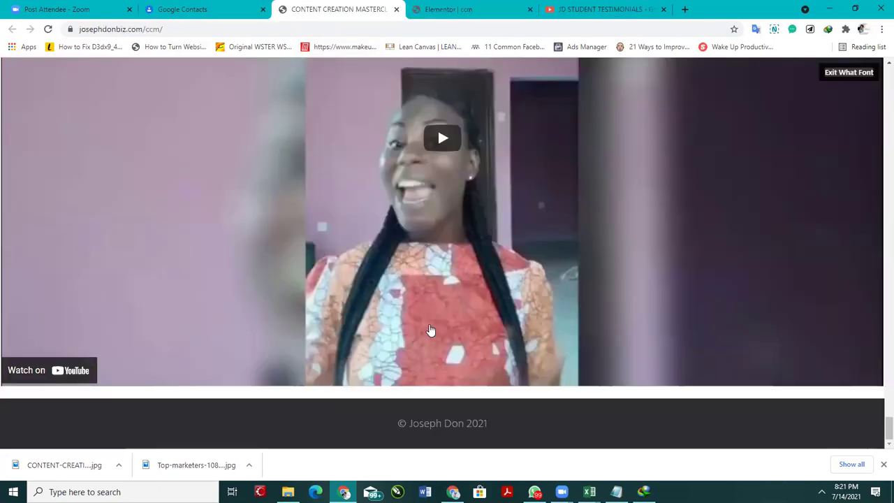
right_click(76, 371)
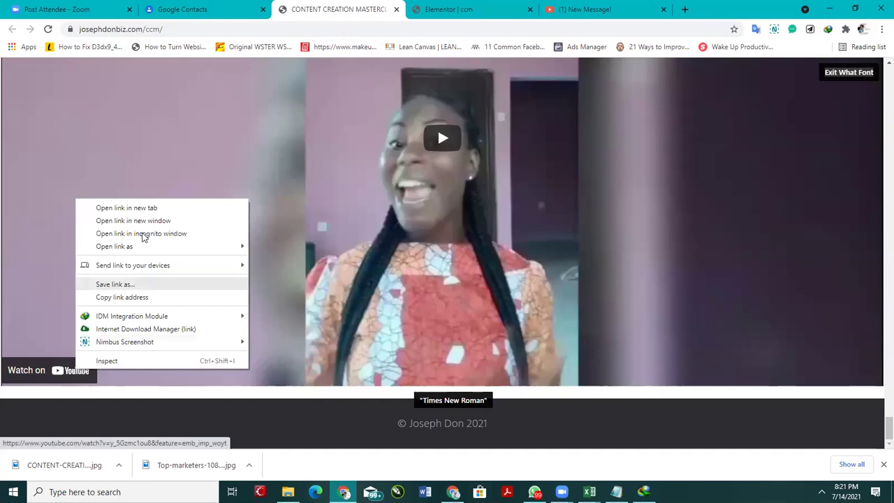
click(140, 209)
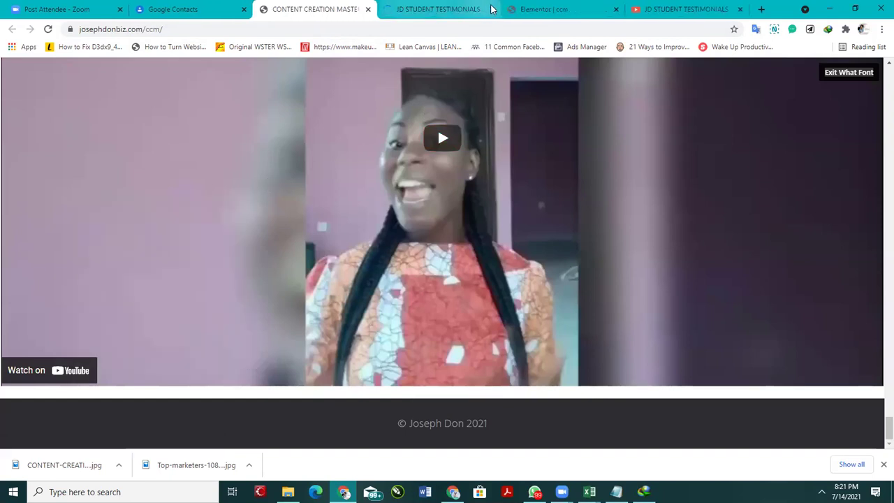
click(427, 10)
click(328, 29)
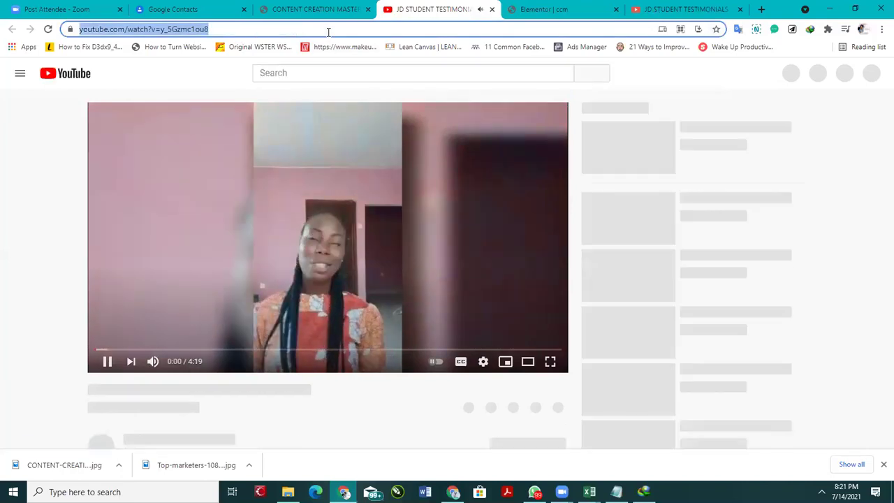
click(492, 9)
Step: Replace the Elementor video widget's placeholder link with the copied testimonial link, and enable Modest Branding and Privacy Mode
click(444, 10)
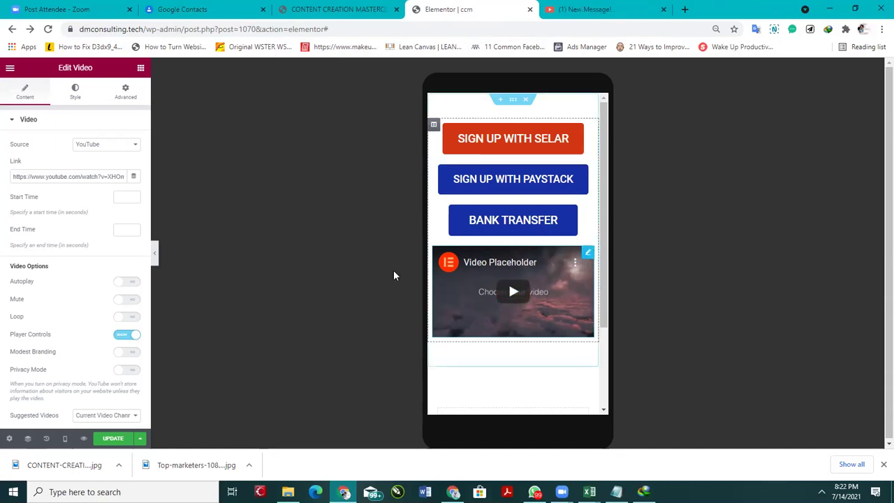
double_click(72, 177)
key(ctrl+v)
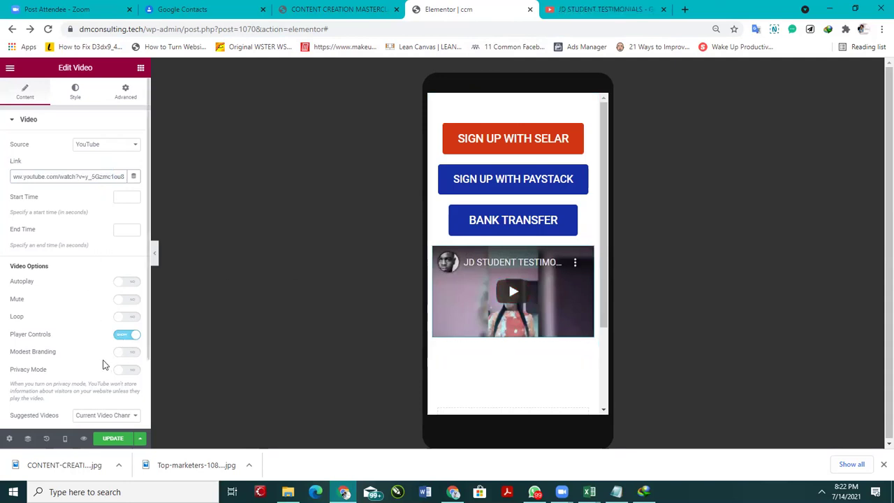
click(124, 355)
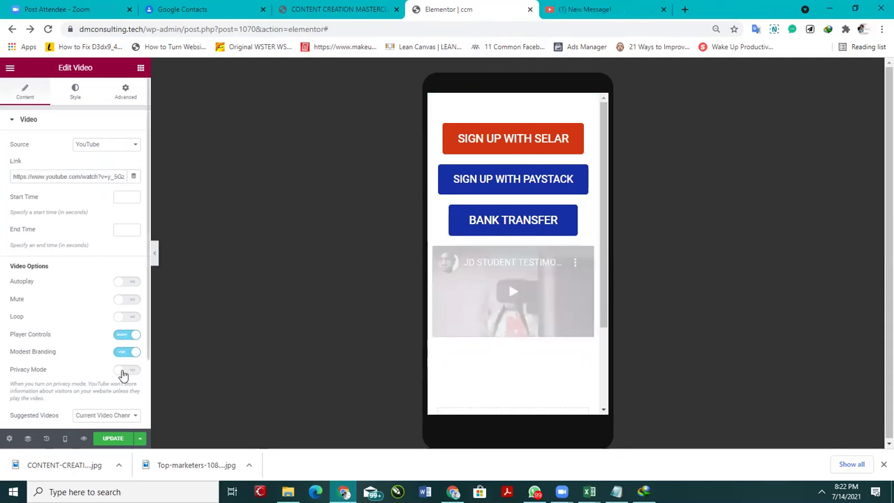
click(121, 372)
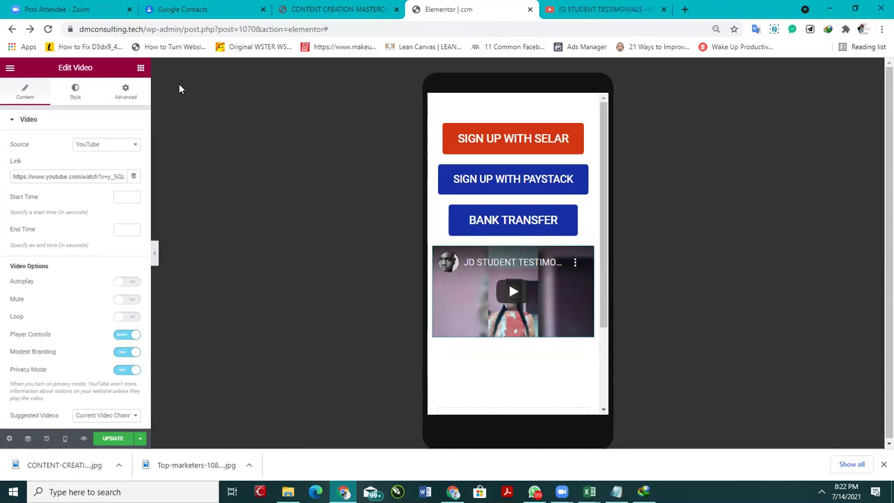
Step: Unlink the video widget's margin values and set its top margin to 30 px
click(126, 92)
click(127, 162)
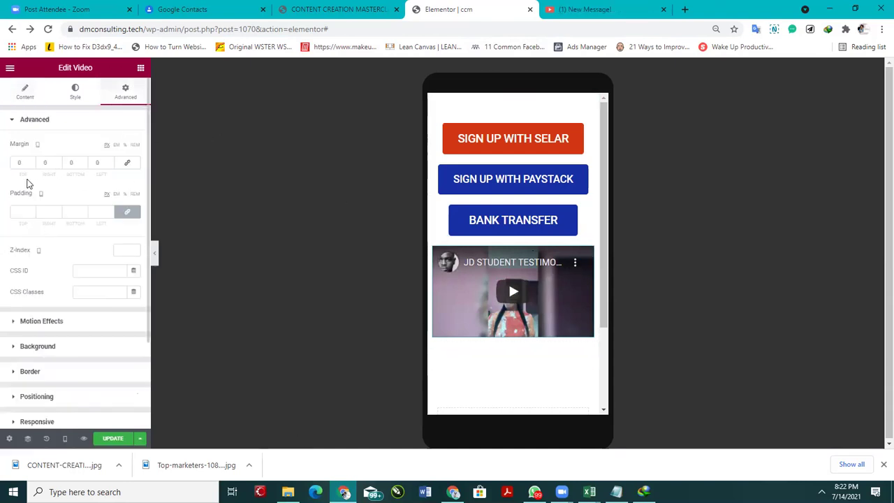
click(18, 162)
text(30)
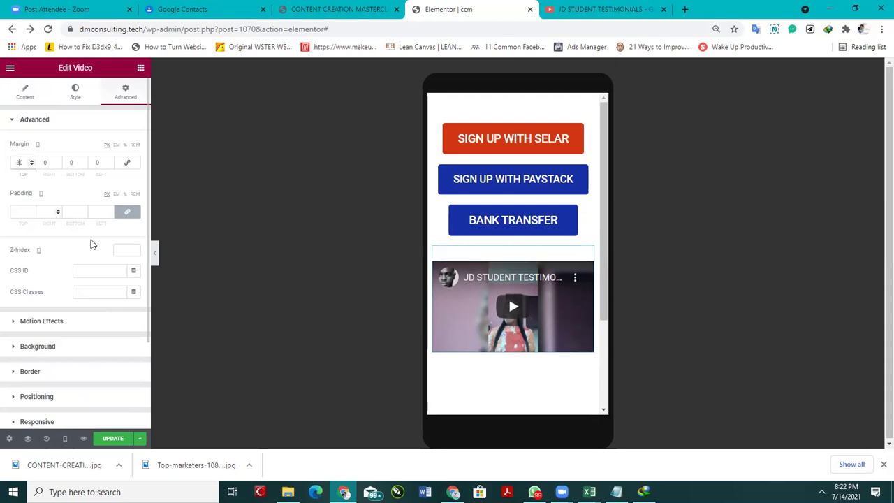
Step: Review the reference page from the masterclass pricing text to the testimonial video and its heading, then return to the Elementor page
click(353, 9)
scroll(470, 305, up, 5)
scroll(469, 305, up, 2)
scroll(469, 306, down, 4)
scroll(469, 305, up, 4)
scroll(469, 305, down, 4)
scroll(349, 291, down, 2)
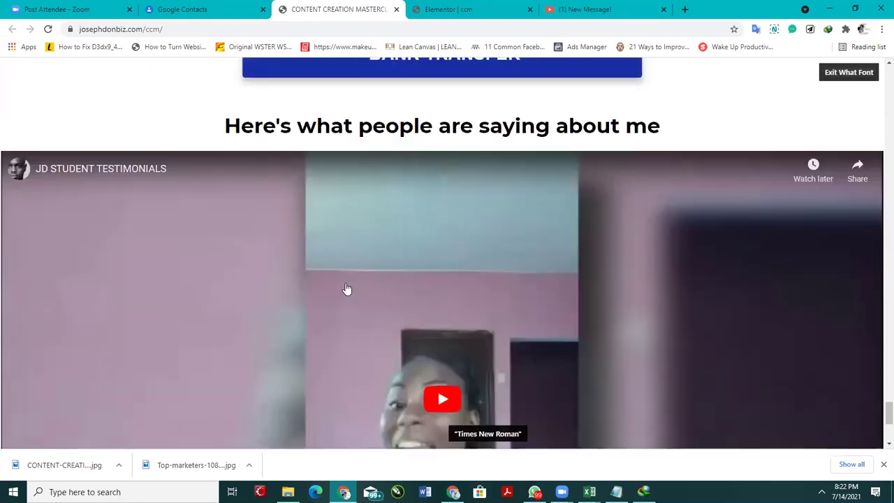
scroll(348, 292, up, 5)
scroll(352, 292, down, 4)
scroll(352, 293, down, 2)
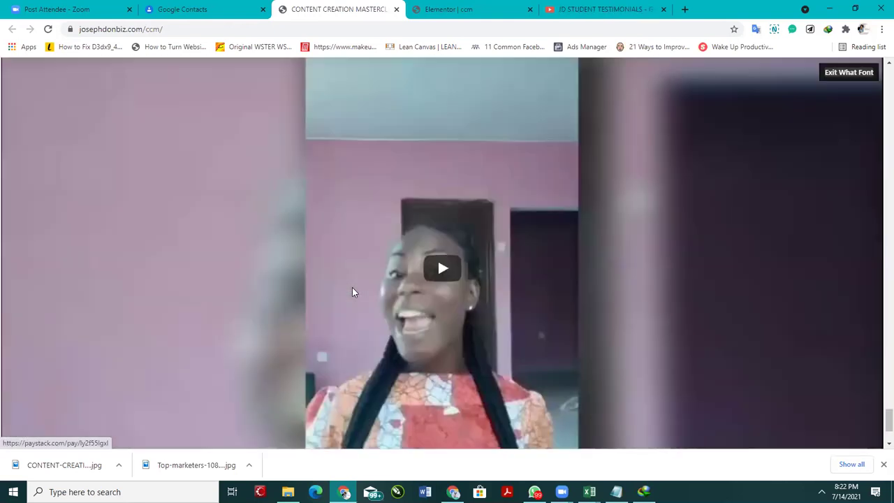
scroll(352, 293, up, 15)
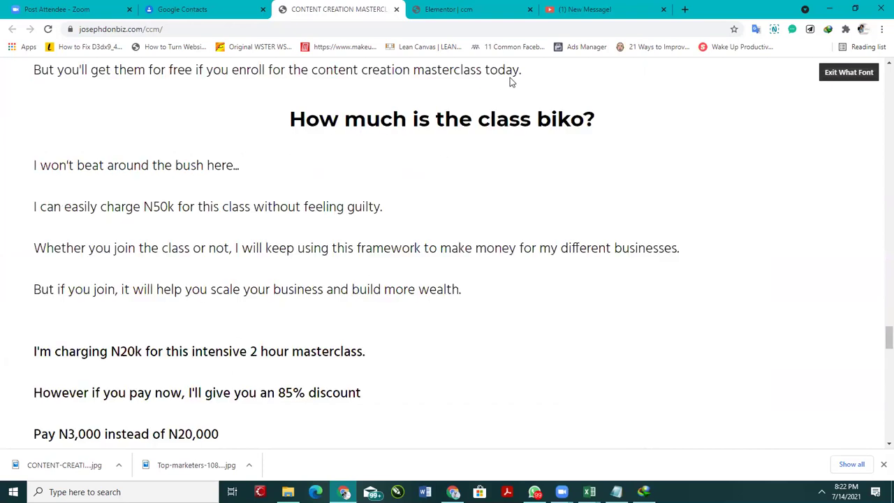
click(594, 9)
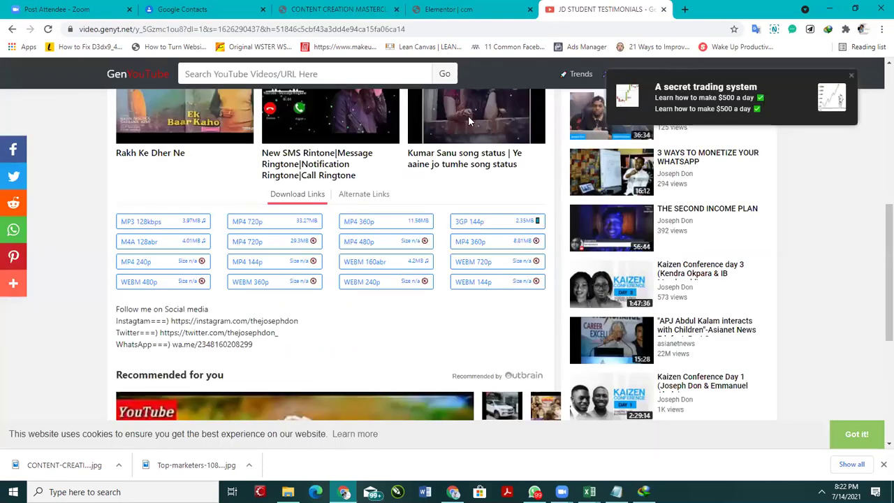
key(ctrl+shift+Tab)
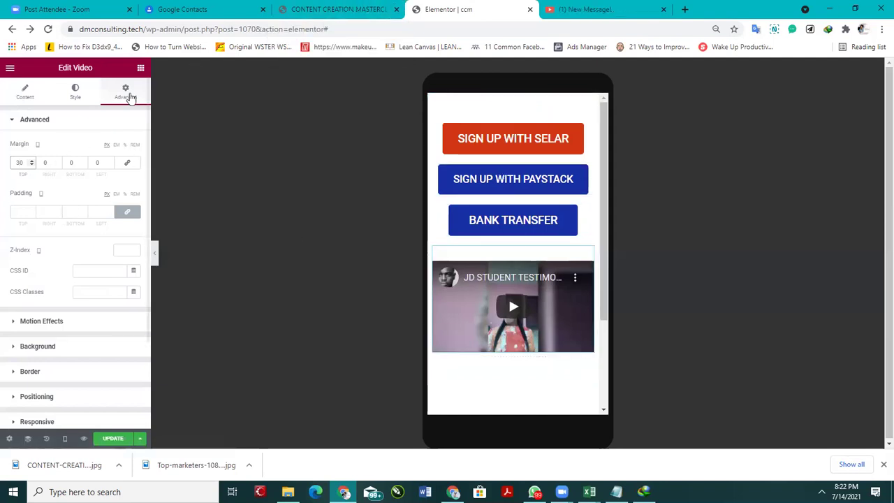
Step: Add a Text Editor widget between the "BANK TRANSFER" button and the testimonial video, and duplicate it to fill the space with placeholder paragraphs
click(141, 68)
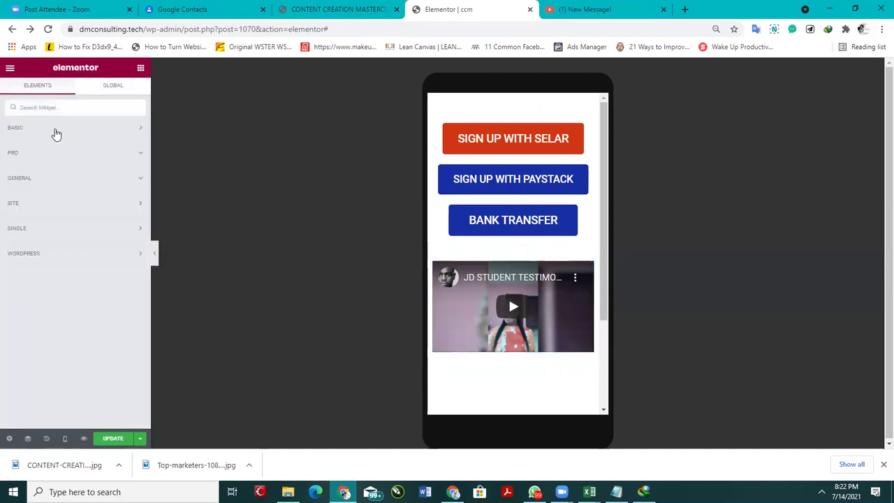
click(57, 133)
drag(110, 210, 497, 235)
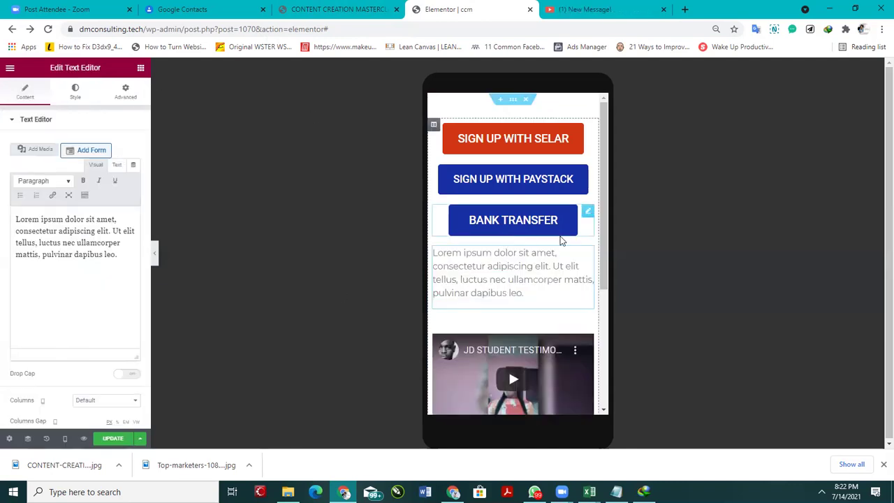
right_click(588, 255)
click(605, 276)
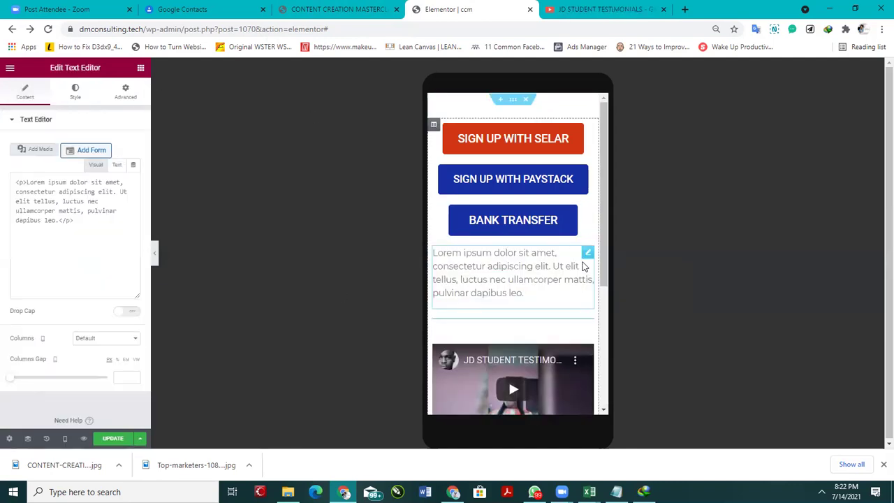
right_click(582, 259)
click(605, 277)
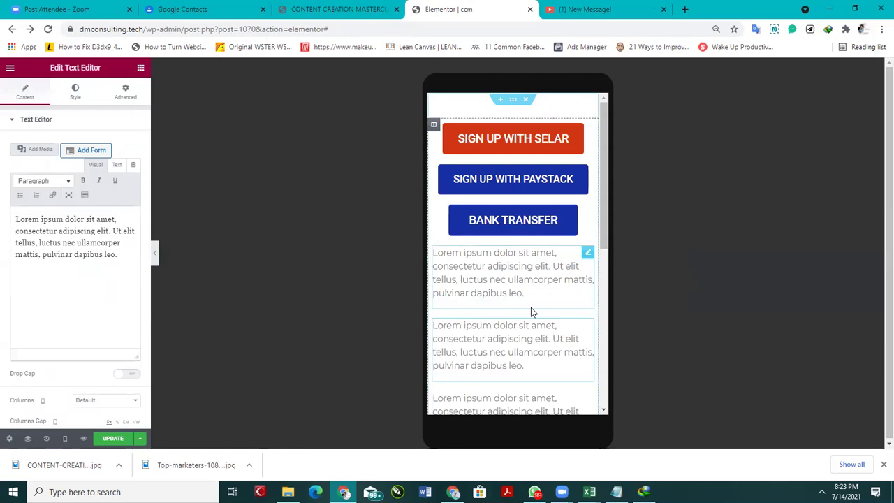
scroll(524, 304, down, 5)
scroll(512, 288, up, 5)
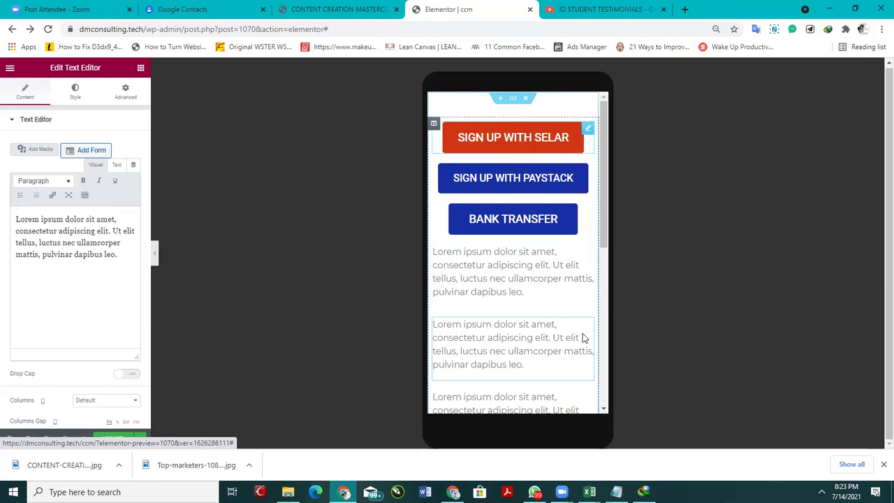
scroll(584, 338, down, 5)
scroll(512, 153, up, 5)
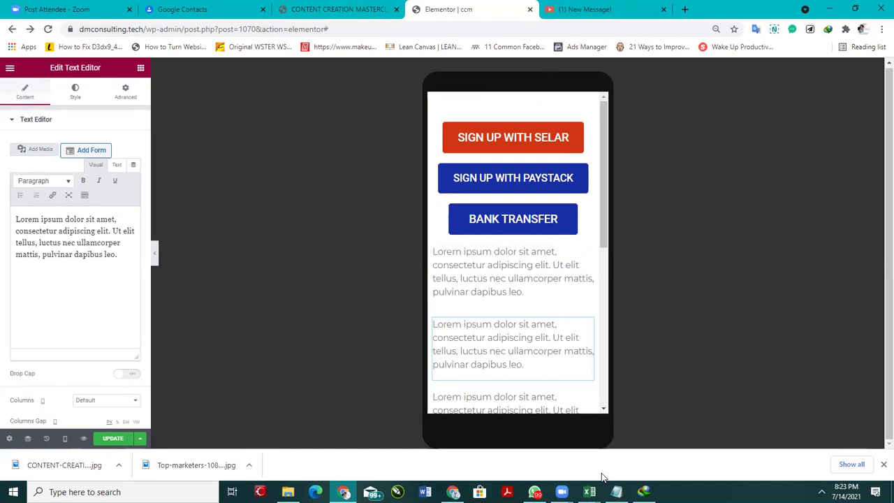
Step: Set the link of the "SIGN UP WITH SELAR" button to #ORDER
click(452, 149)
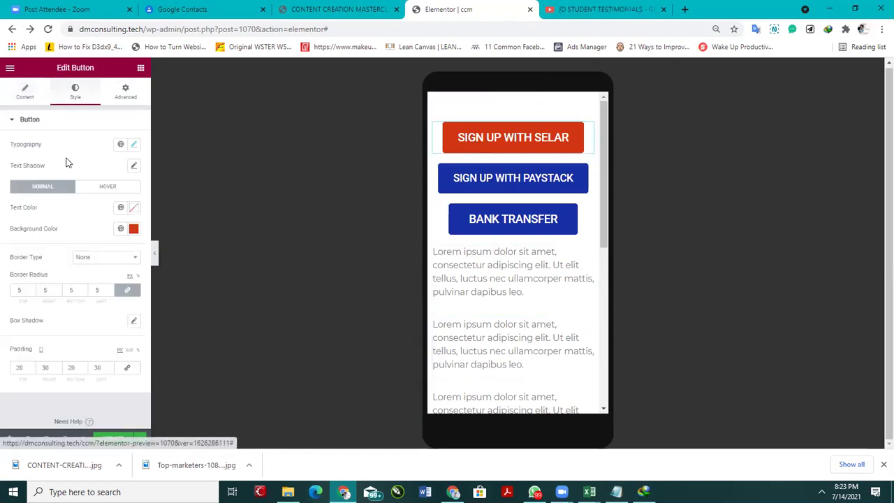
click(25, 92)
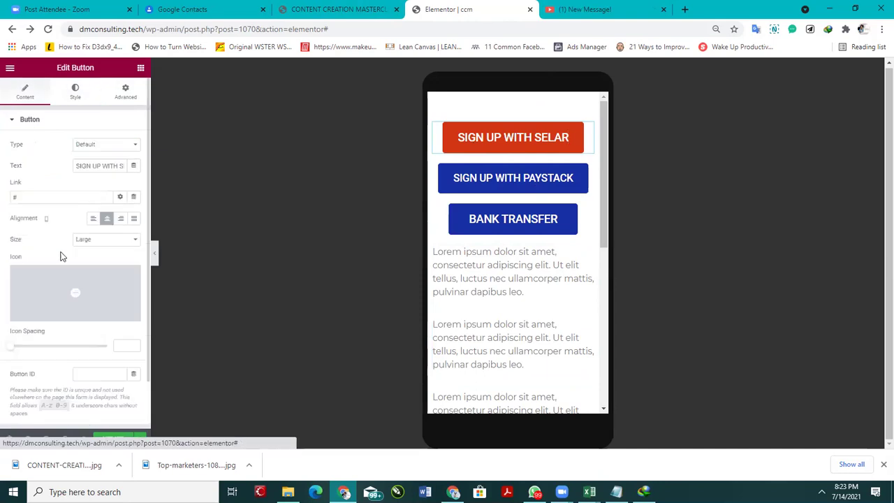
click(41, 192)
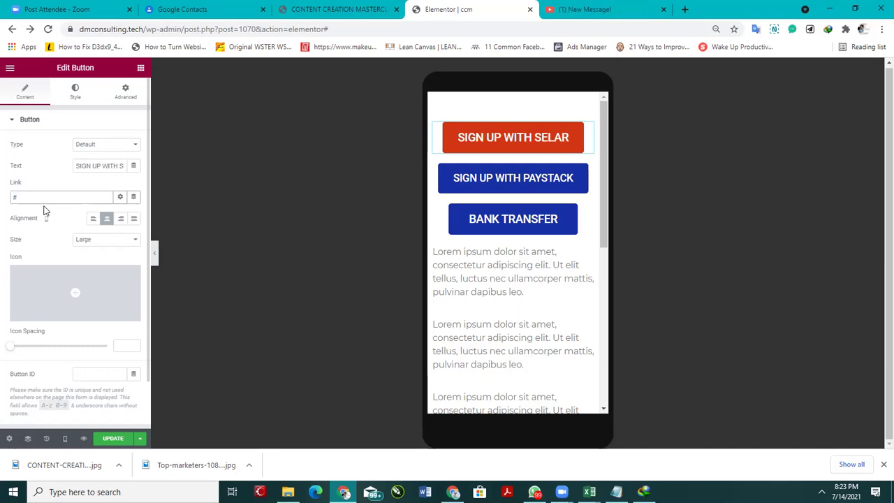
text(ORDER)
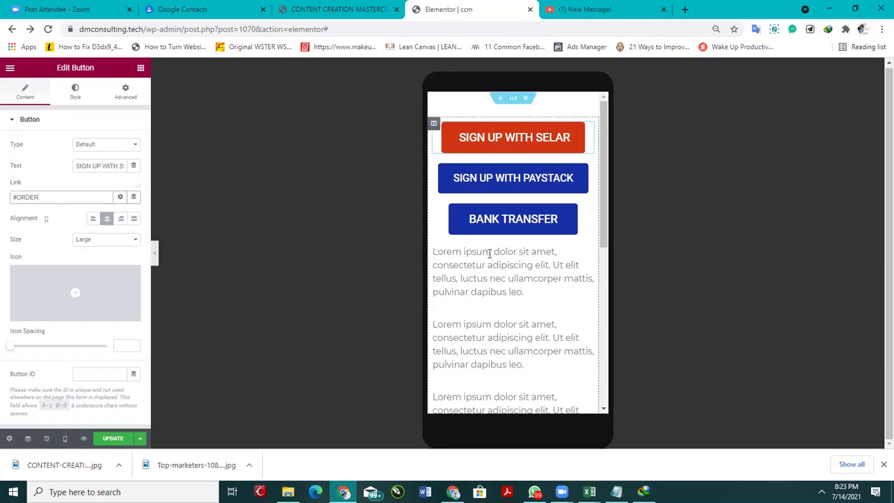
Step: Give the testimonial video widget the CSS ID ORDER and update the page
scroll(487, 256, down, 10)
scroll(518, 278, up, 8)
scroll(517, 278, down, 5)
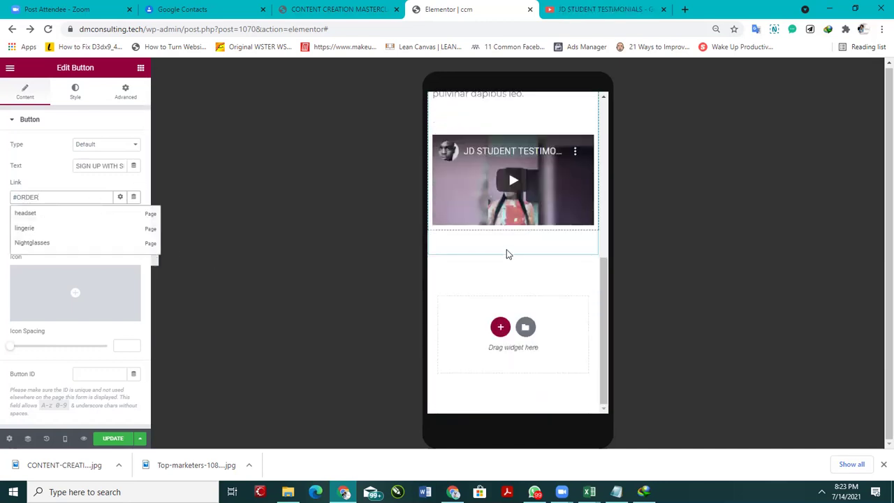
click(580, 142)
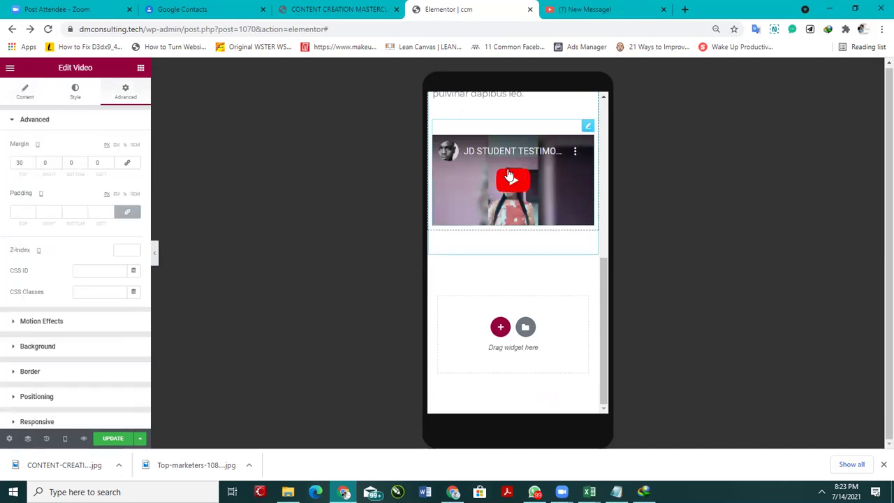
scroll(509, 179, up, 2)
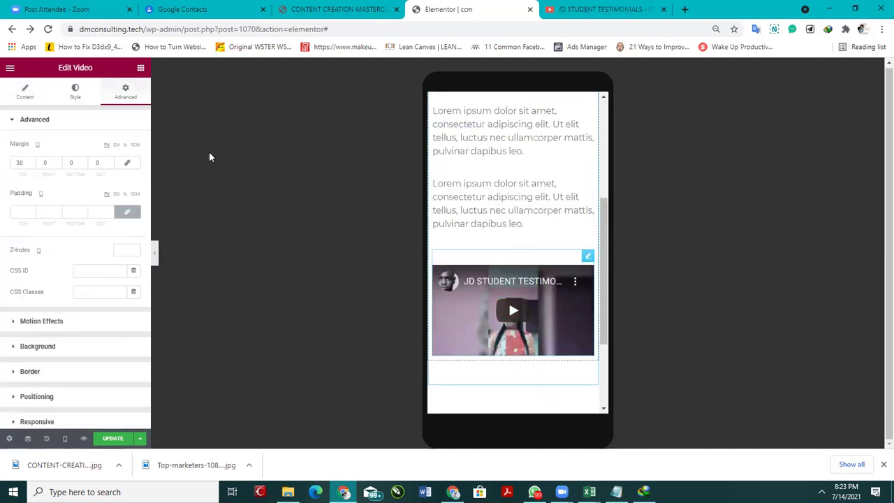
scroll(69, 266, down, 3)
scroll(76, 174, up, 5)
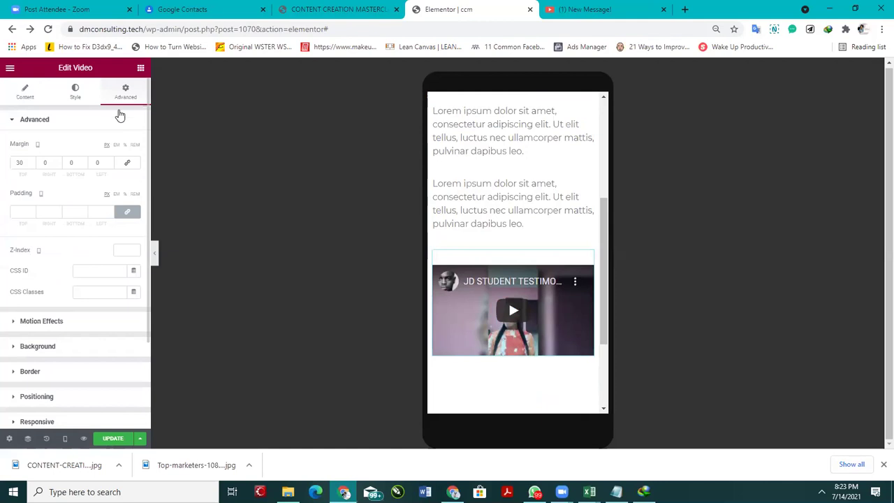
scroll(74, 266, down, 5)
click(76, 155)
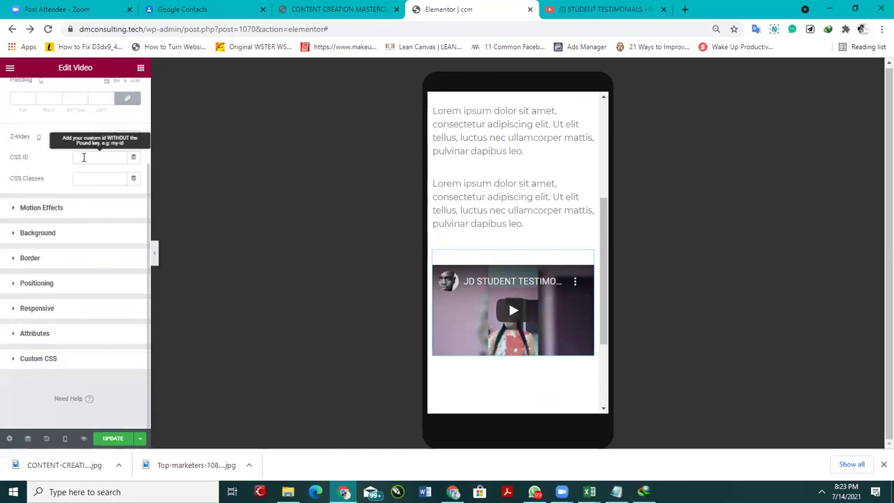
text(ORDER)
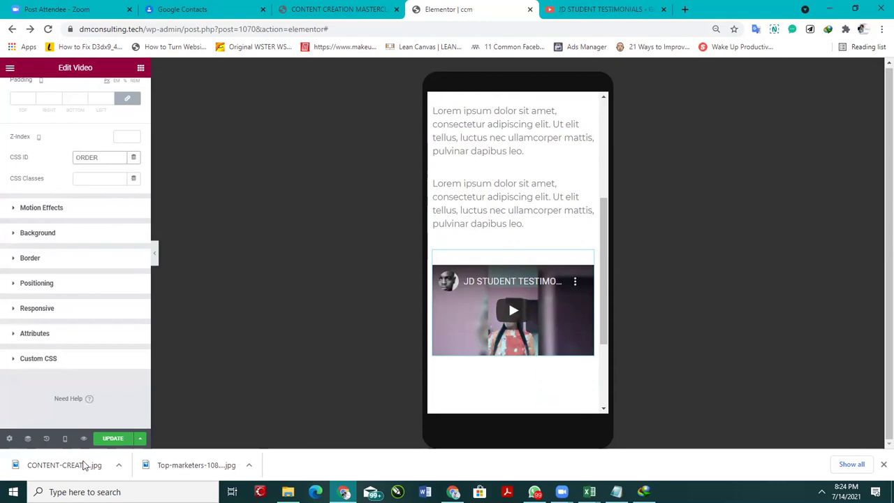
click(116, 440)
Step: Test the anchor link of the "SIGN UP WITH SELAR" button in the mobile preview and return to the payment buttons
scroll(456, 281, up, 4)
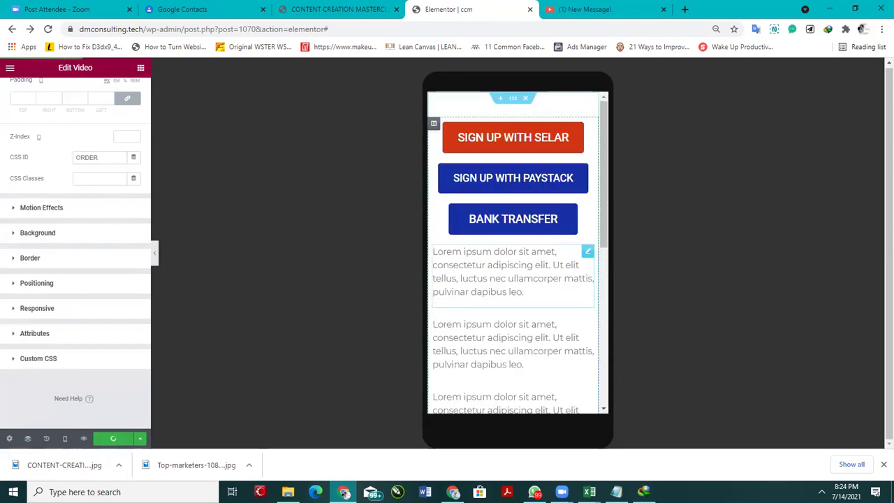
click(507, 138)
scroll(507, 138, down, 6)
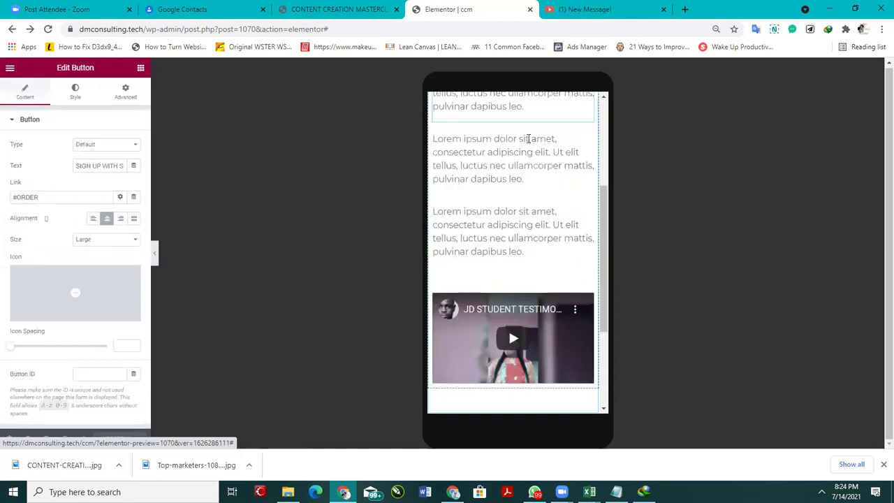
scroll(513, 150, up, 6)
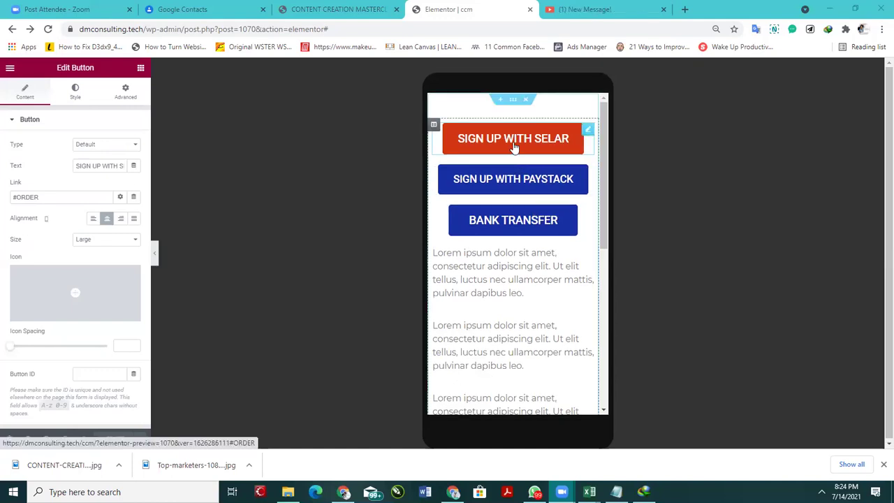
scroll(513, 146, down, 5)
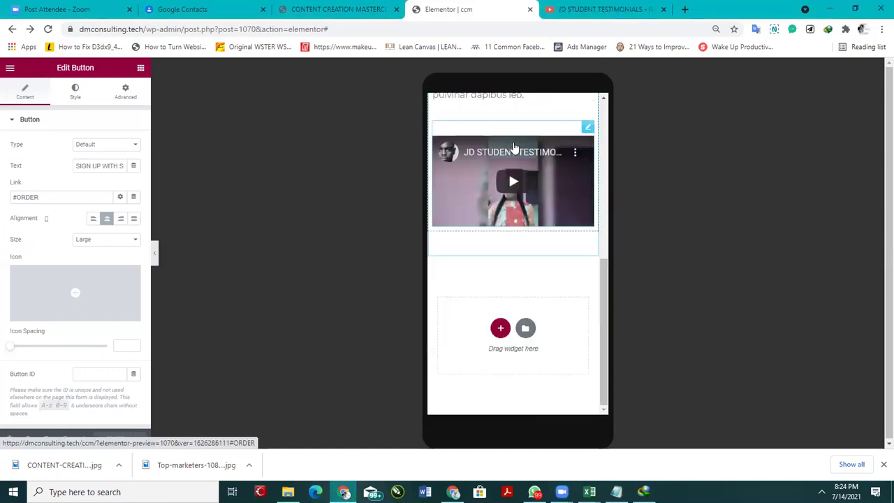
scroll(547, 197, up, 5)
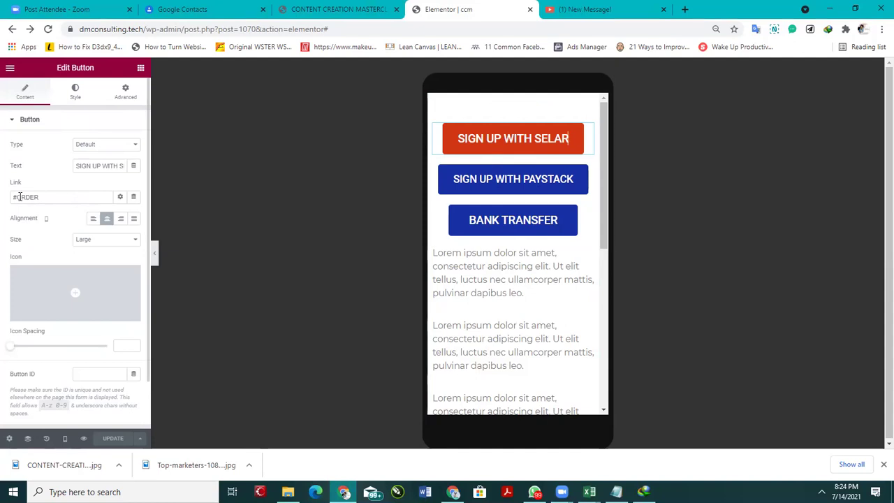
Step: Check the video widget's CSS ID against the "SIGN UP WITH SELAR" button's link and review the path between them
scroll(513, 217, down, 10)
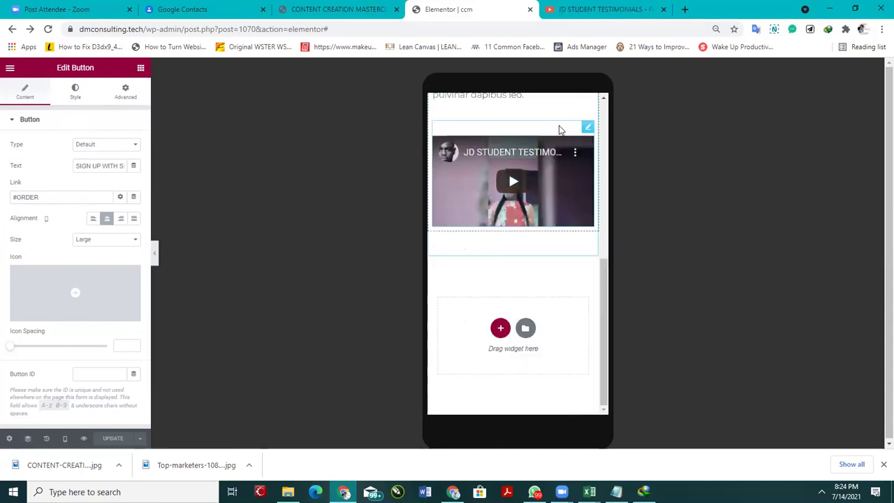
click(588, 128)
scroll(30, 337, down, 3)
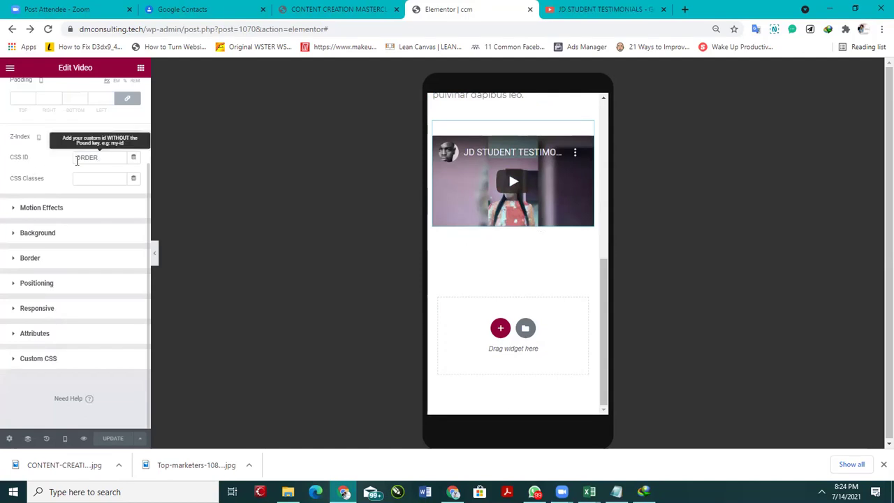
scroll(103, 227, up, 2)
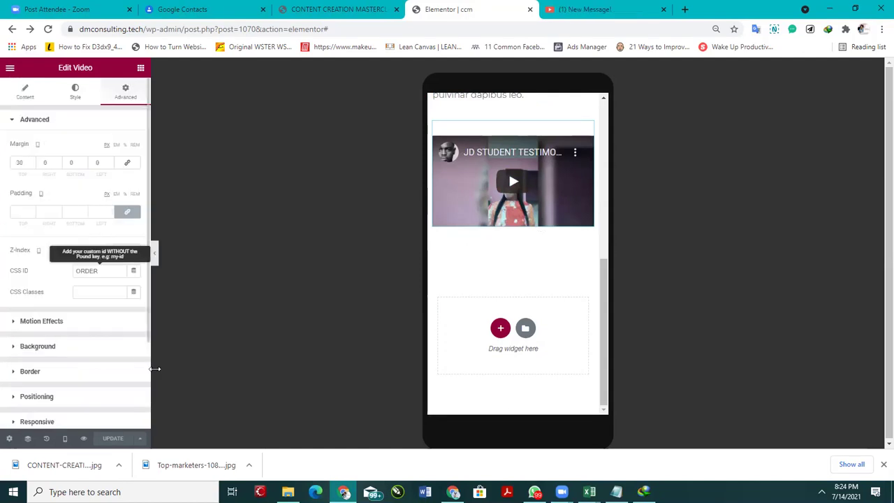
scroll(443, 357, up, 10)
click(498, 154)
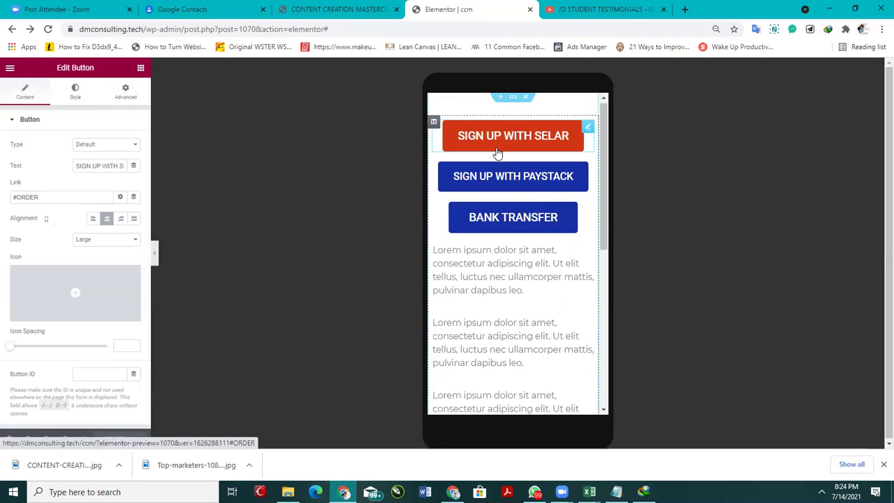
scroll(498, 153, down, 10)
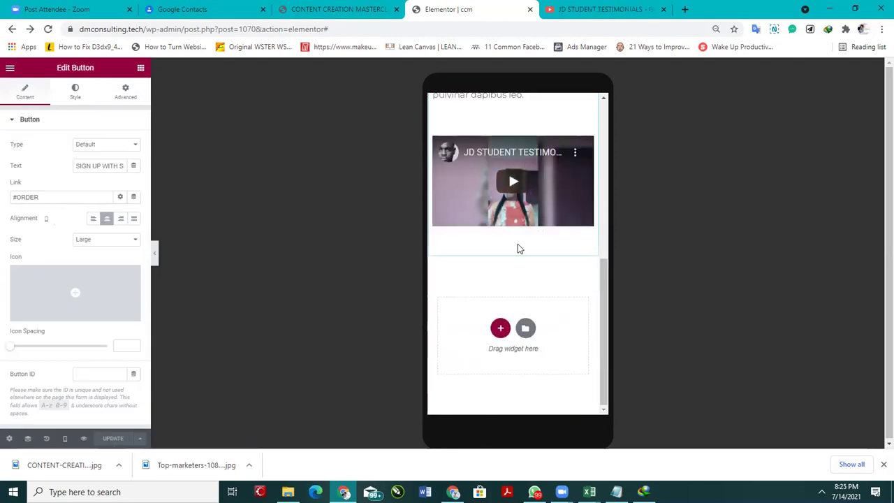
scroll(515, 230, up, 10)
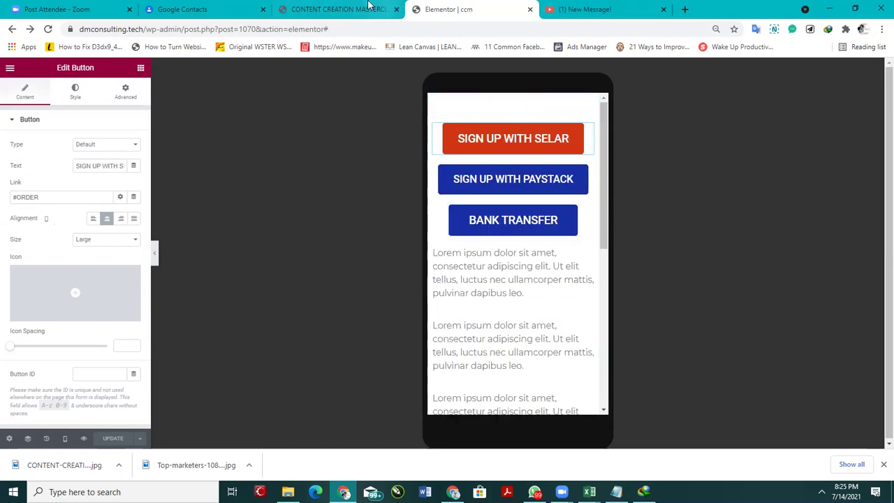
Step: Review the reference page's sign-up buttons, money-back guarantee section and testimonial video section
click(350, 9)
scroll(496, 324, up, 1)
scroll(496, 324, down, 15)
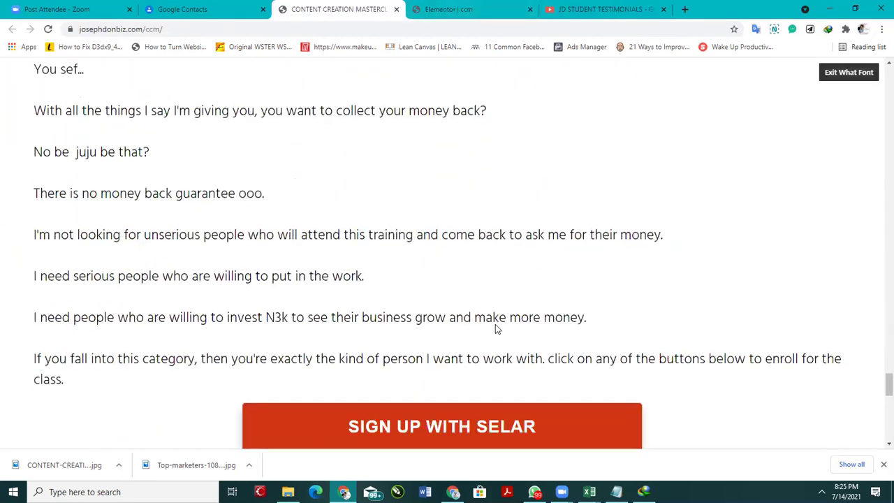
scroll(496, 329, down, 3)
scroll(496, 329, up, 15)
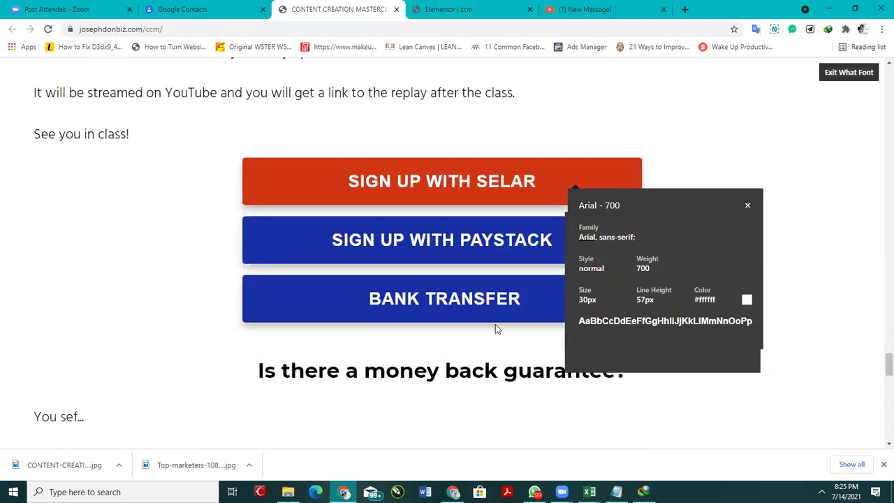
scroll(495, 328, up, 5)
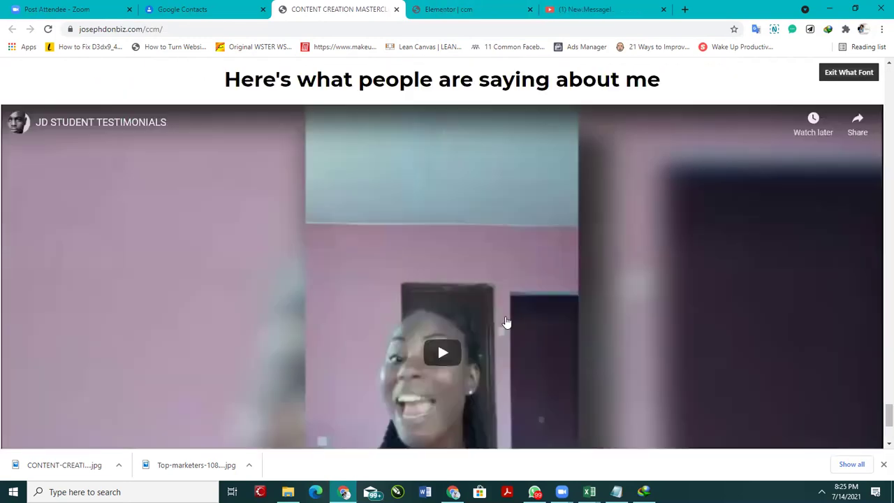
Step: Check the reference page's footer and add a one-column section below the testimonial video in the Elementor page
scroll(506, 322, down, 3)
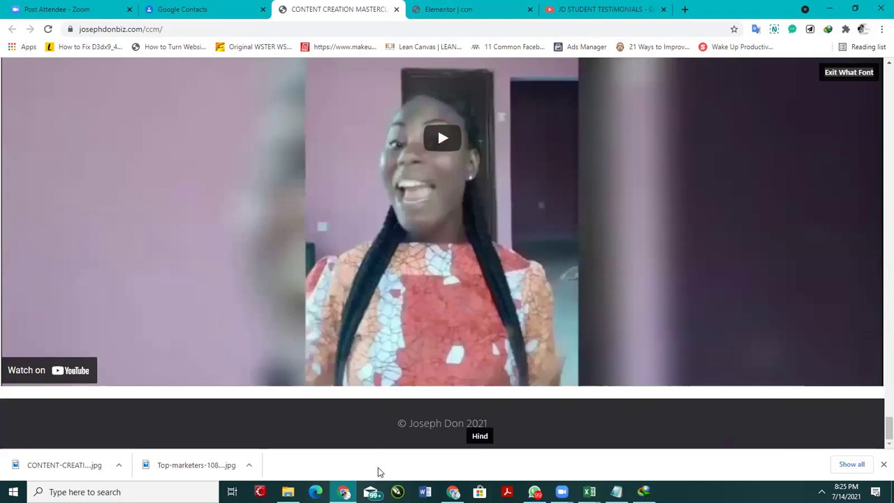
click(621, 10)
click(447, 9)
scroll(517, 303, down, 1)
scroll(517, 303, down, 5)
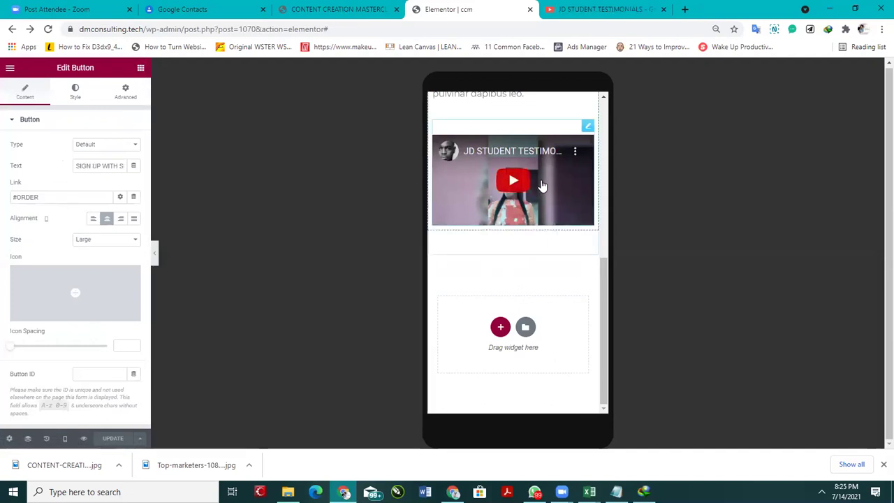
click(500, 329)
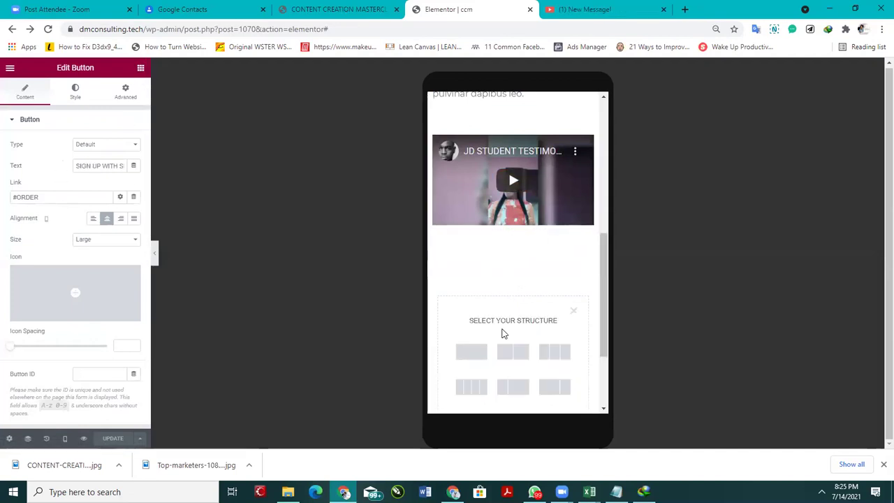
click(469, 353)
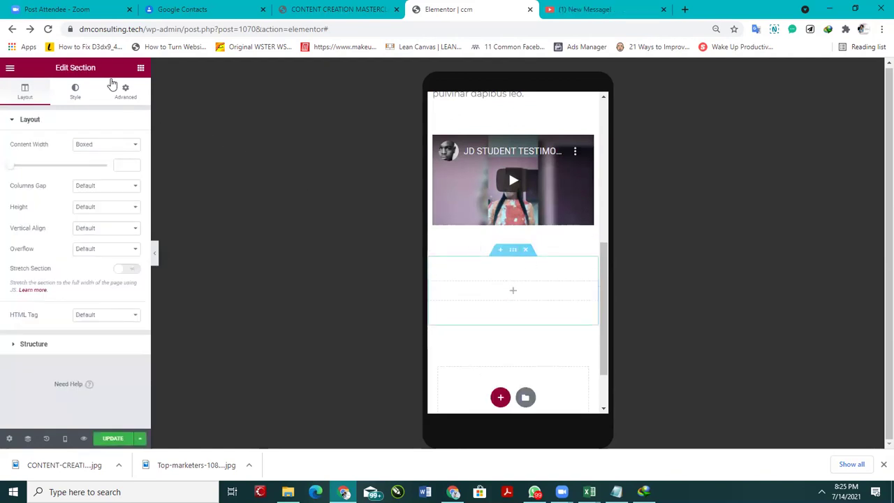
Step: Unlink the new section's margin values and give the section a solid black background
click(125, 90)
click(129, 164)
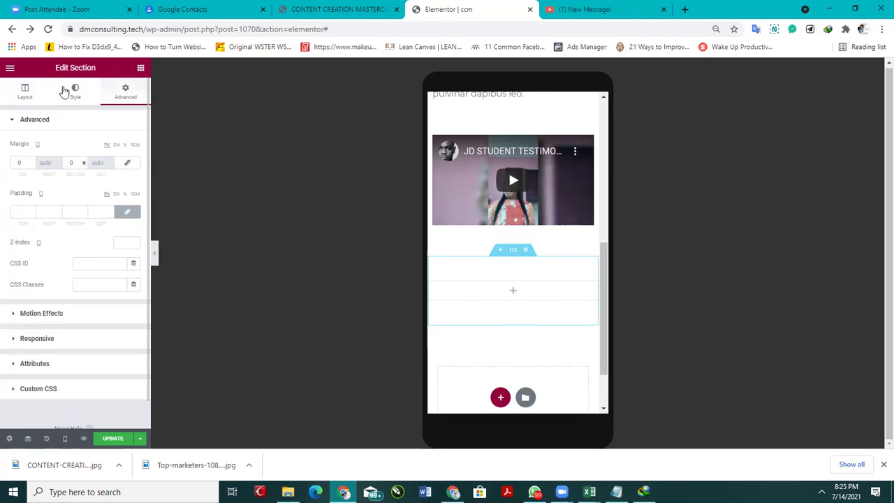
click(83, 97)
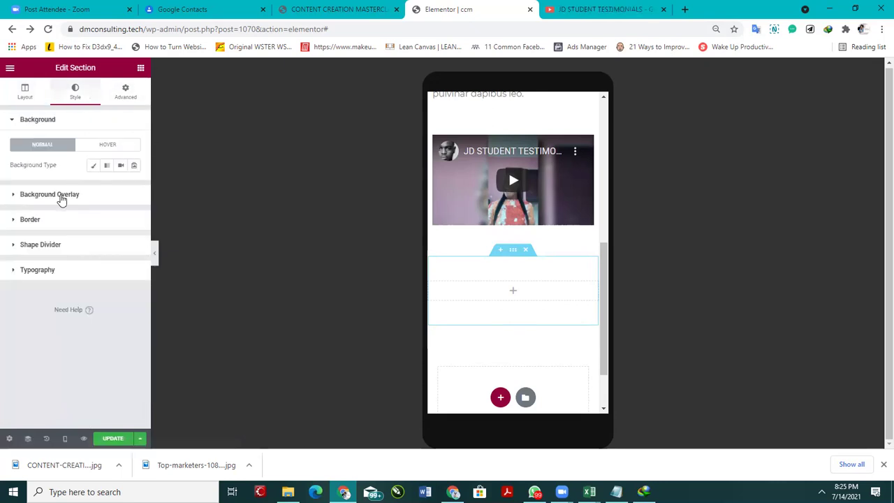
click(94, 165)
click(134, 187)
drag(93, 271, 143, 385)
Step: Add a Text Editor widget to the black section
click(140, 68)
click(74, 132)
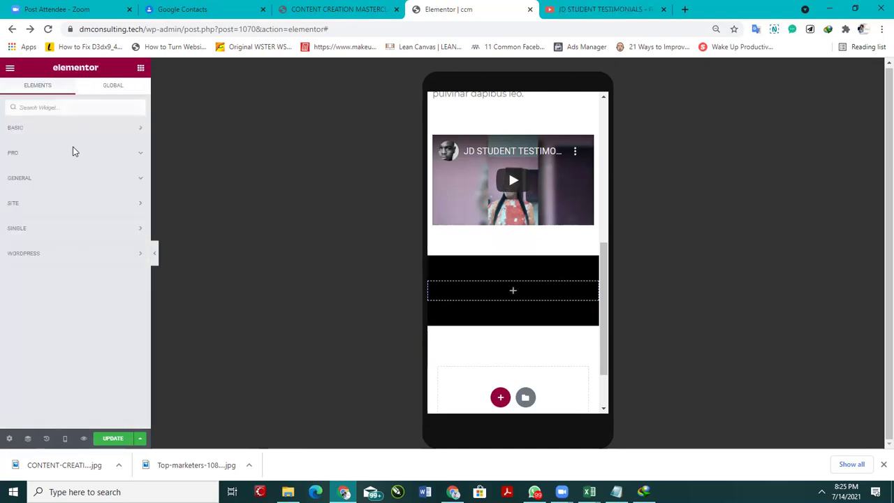
drag(112, 210, 497, 312)
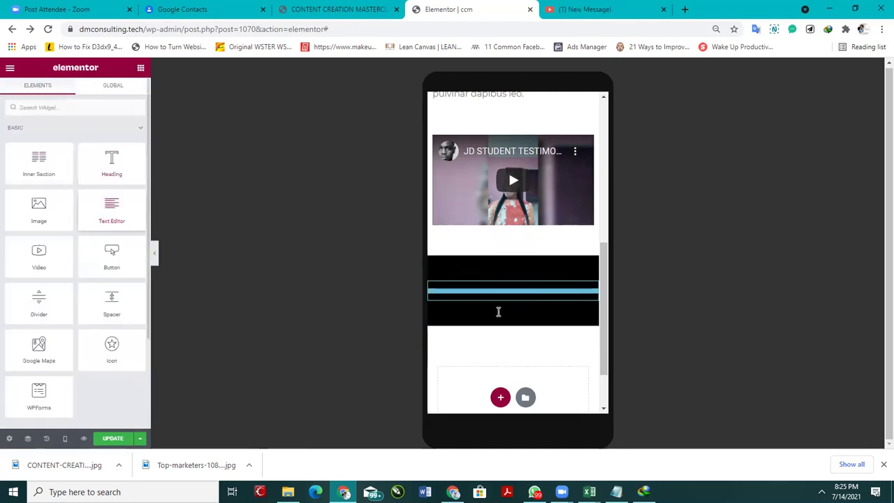
Step: Replace the widget's placeholder text with "This Page is in No way Affiliated with Facebook.com"
drag(116, 261, 5, 192)
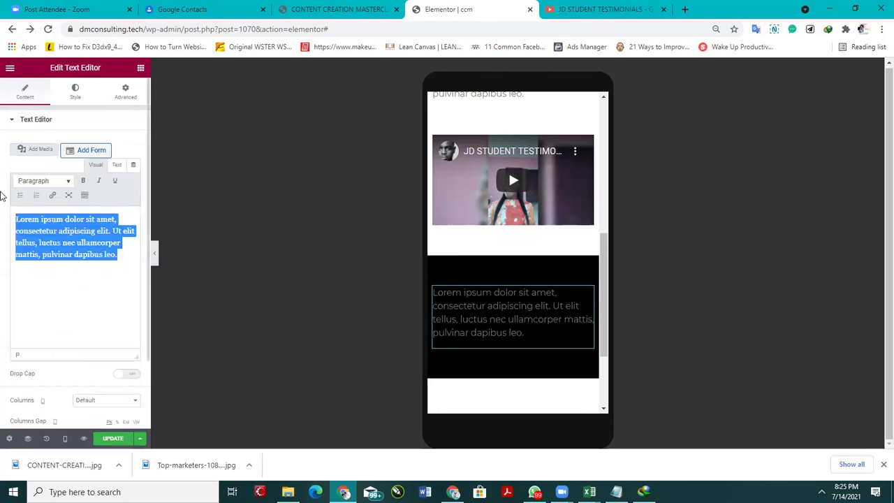
text(tHI)
key(BackSpace)
key(BackSpace)
key(BackSpace)
text(THIS)
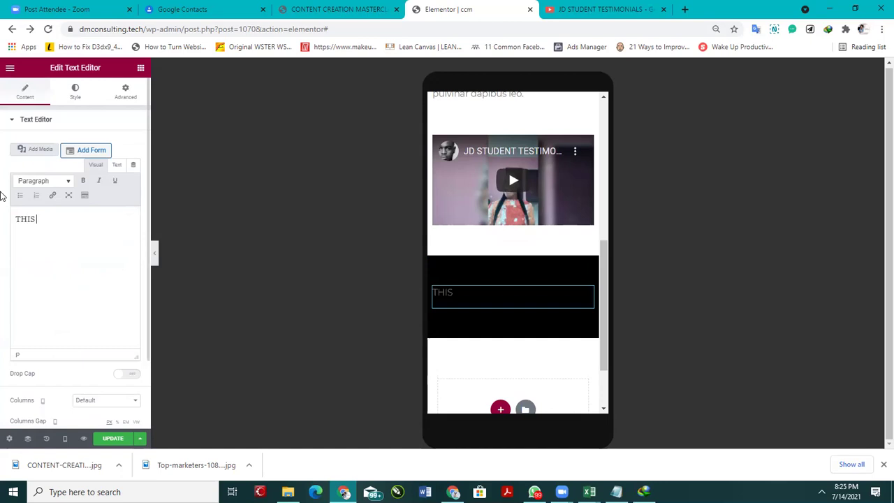
key(BackSpace)
key(BackSpace)
key(BackSpace)
text(his)
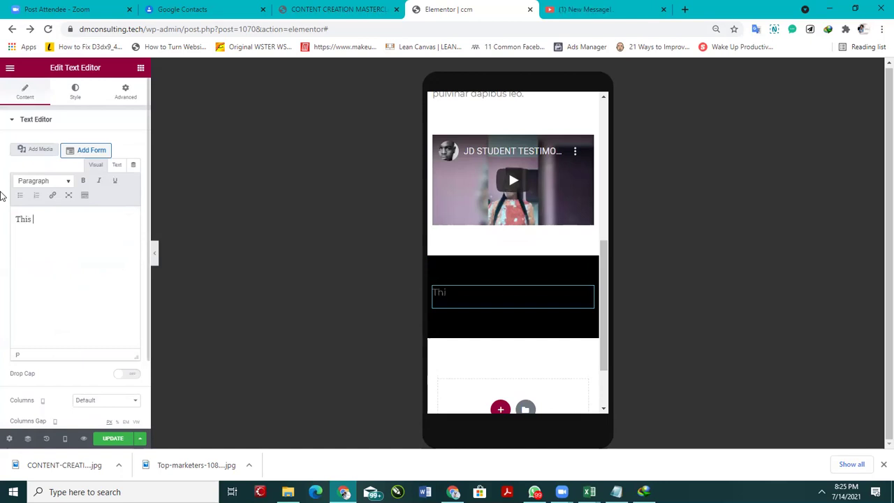
text( Page is in No way Affiliate)
scroll(2, 196, down, 1)
right_click(2, 196)
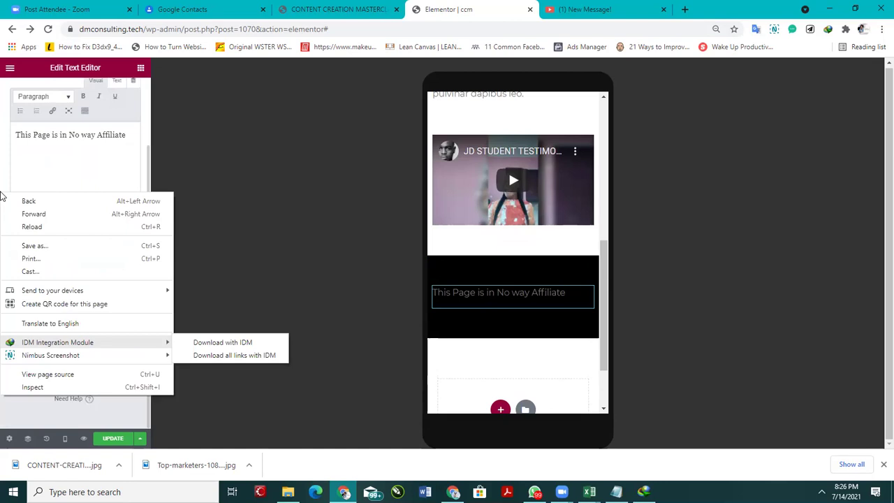
click(128, 137)
double_click(128, 136)
text(d w)
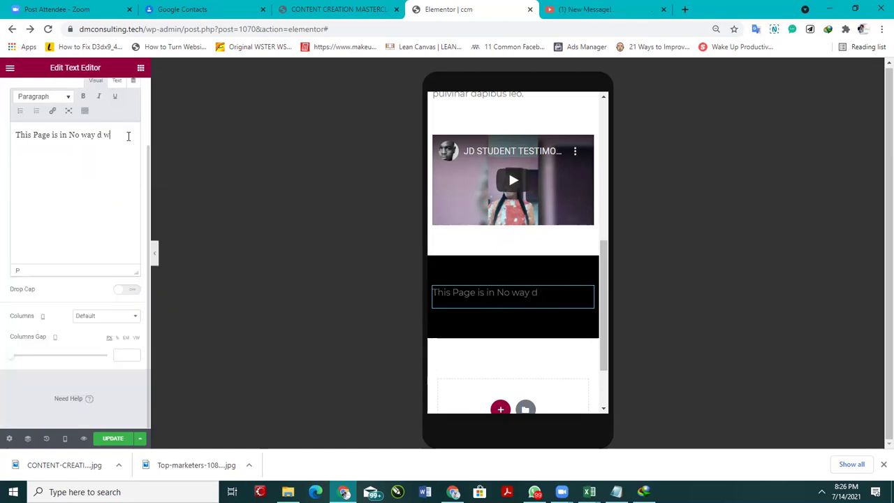
key(BackSpace)
text(Affiliated with Facebook.com)
key(BackSpace)
key(BackSpace)
key(BackSpace)
text(.com)
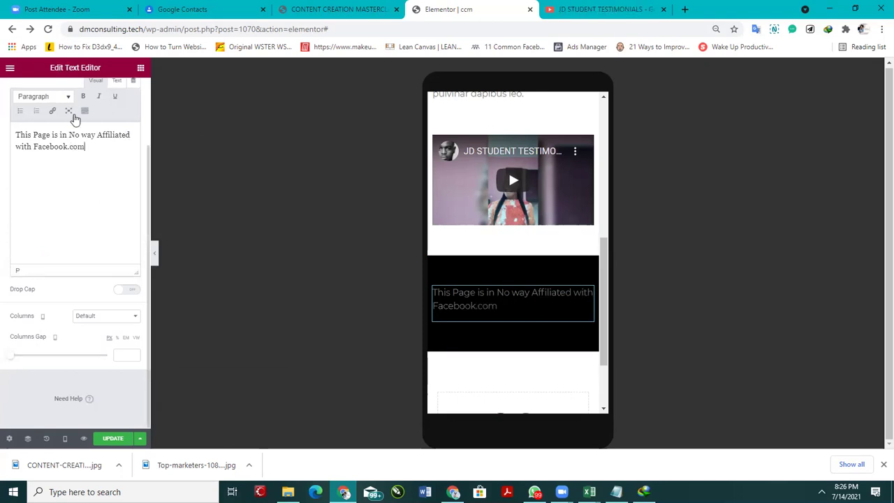
Step: Set the disclaimer's text colour to near-white #FFFEFE and centre the text
scroll(512, 336, up, 4)
scroll(513, 326, down, 3)
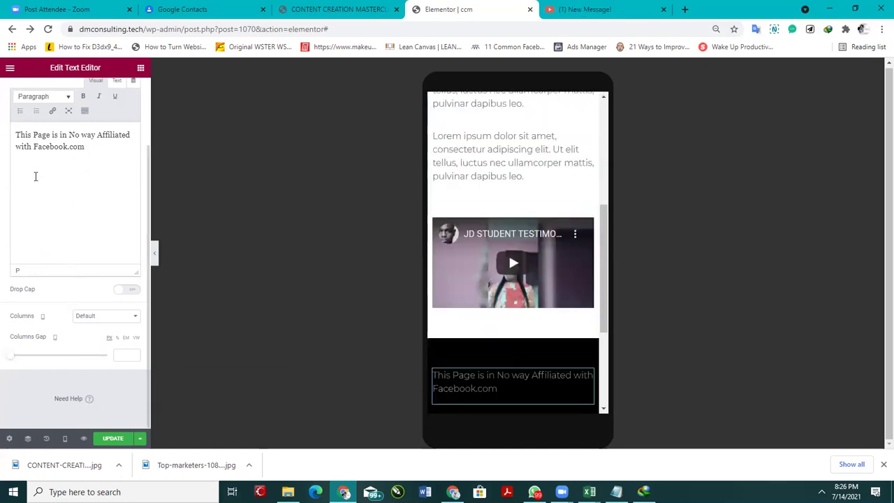
click(9, 68)
click(9, 69)
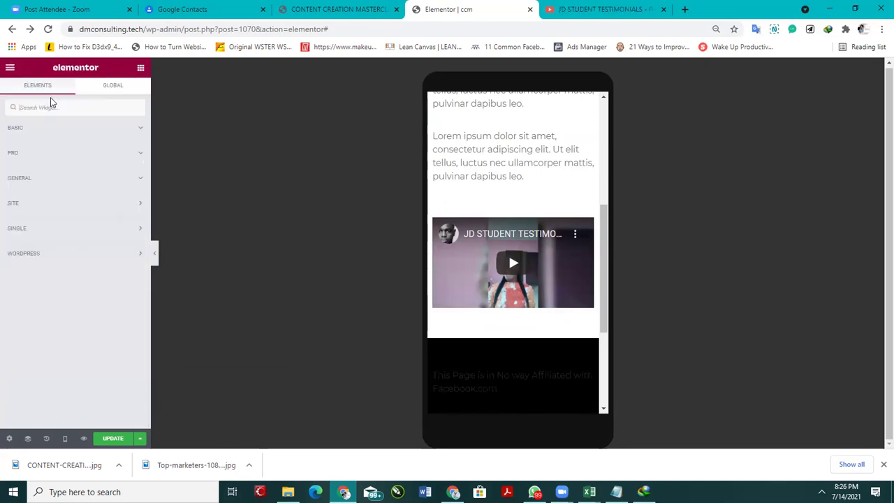
click(554, 385)
click(73, 95)
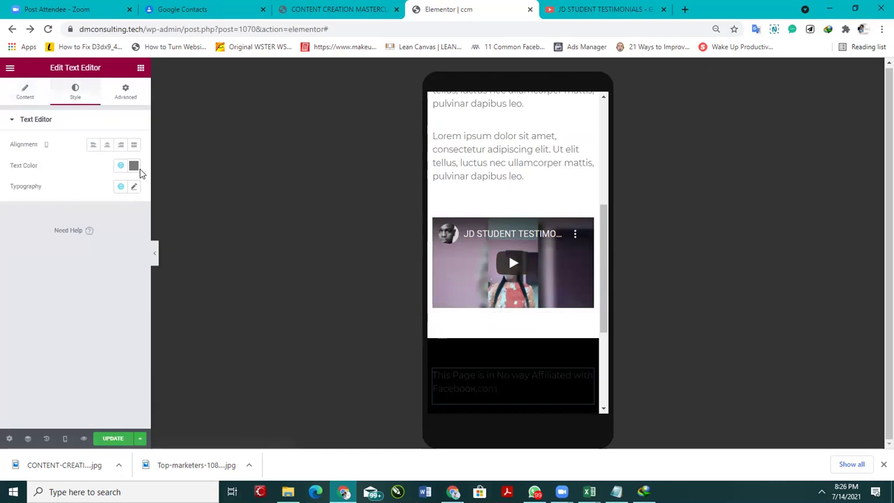
click(134, 167)
drag(76, 249, 19, 203)
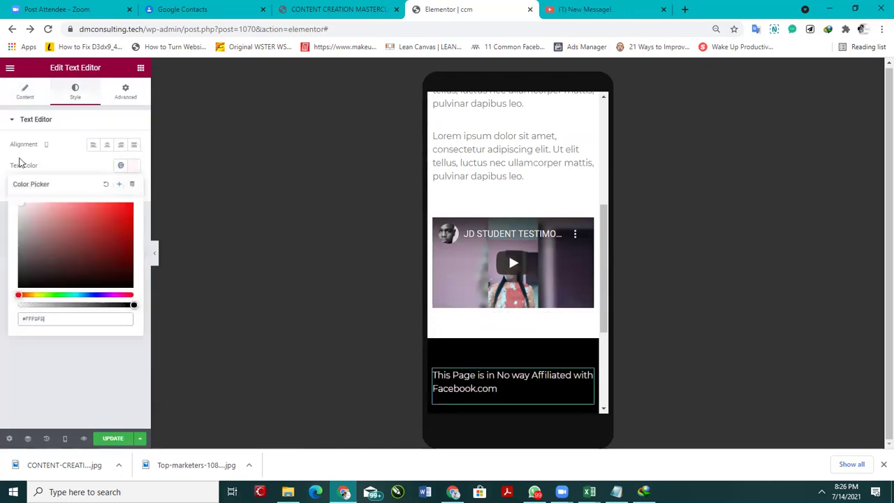
scroll(508, 330, down, 2)
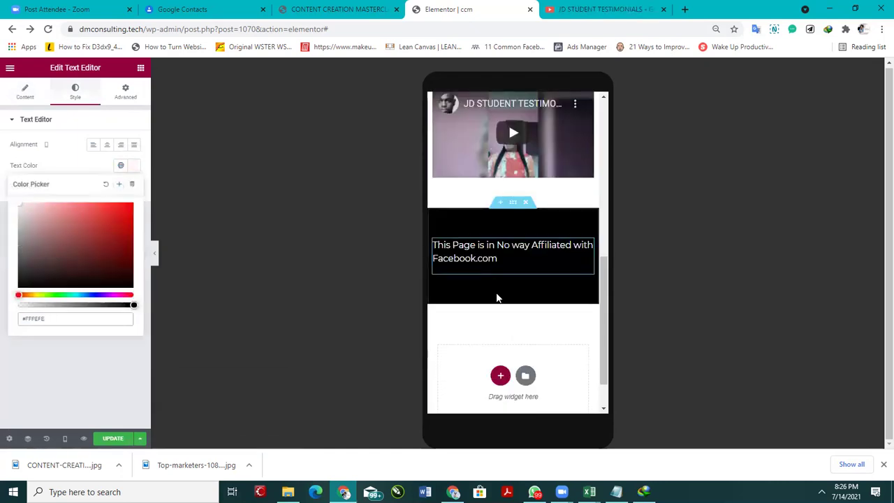
click(107, 144)
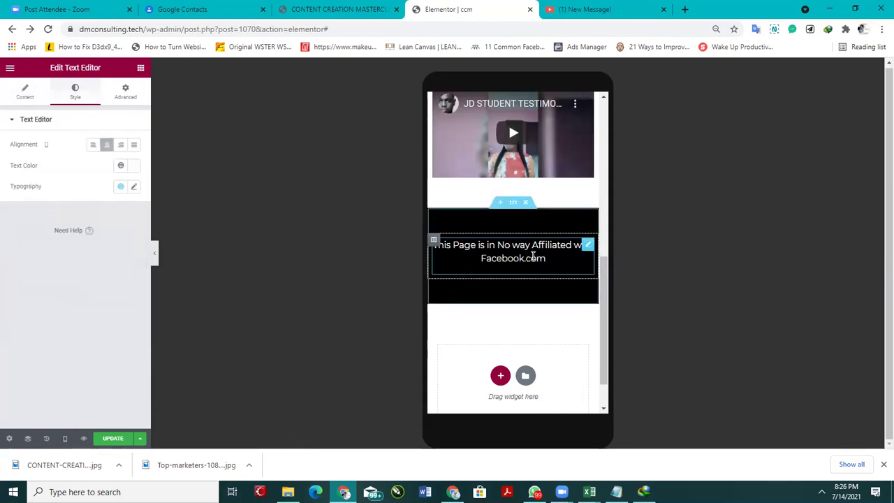
scroll(528, 262, down, 1)
scroll(531, 266, down, 1)
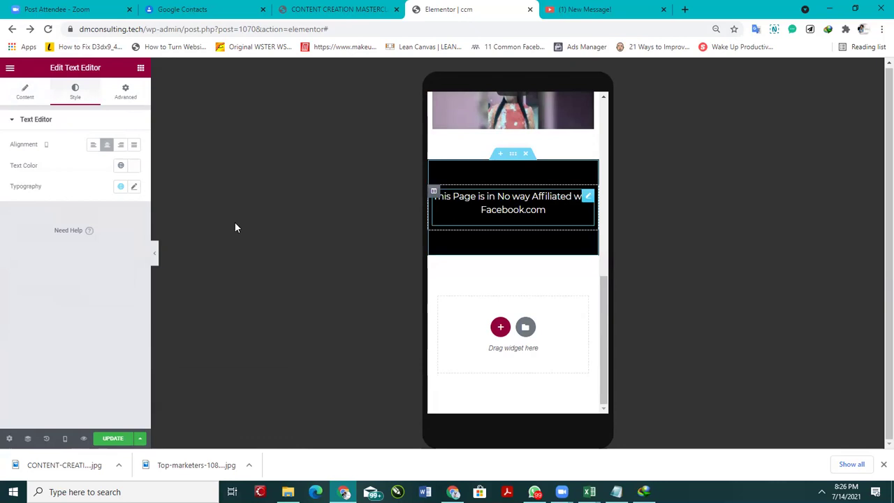
Step: Add the line "Privacy Policy | Terms and Conditions" above the Facebook disclaimer, without an empty paragraph between them
click(24, 91)
click(27, 222)
key(Return)
key(Return)
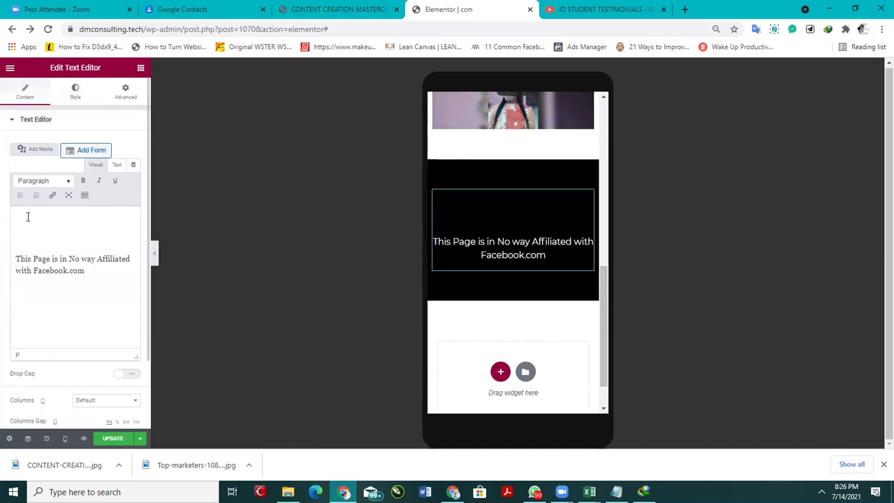
text(rivac)
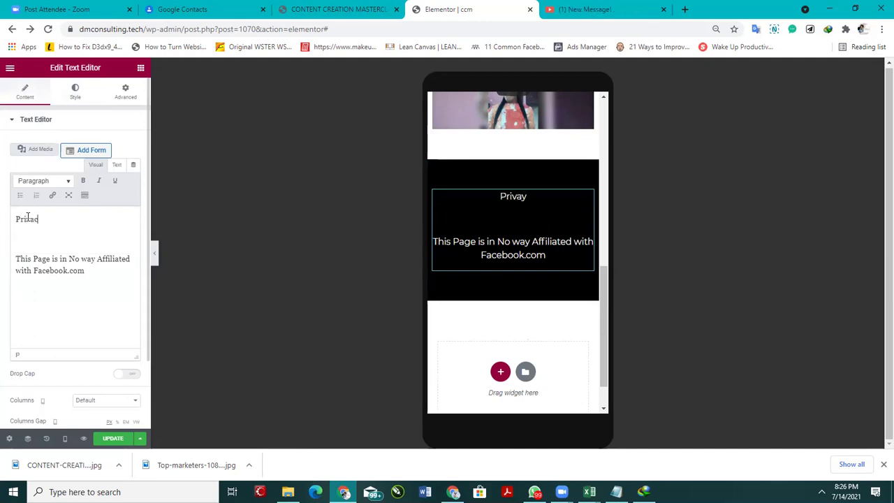
text(y Pliy)
key(BackSpace)
key(BackSpace)
key(BackSpace)
text(olicy )
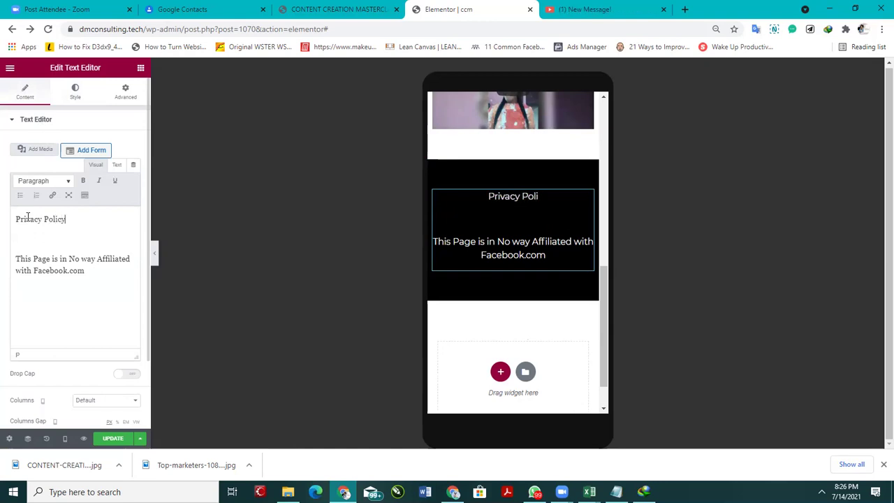
text(\)
key(BackSpace)
text(| Terms and Conditions)
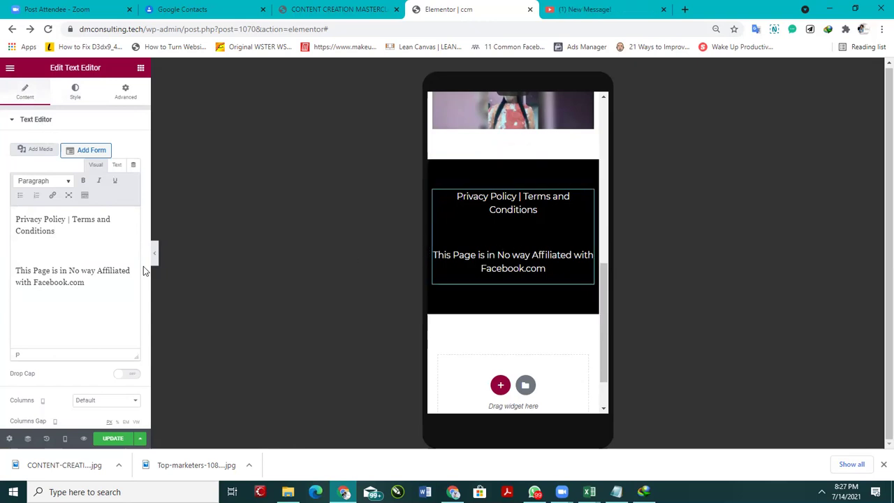
key(BackSpace)
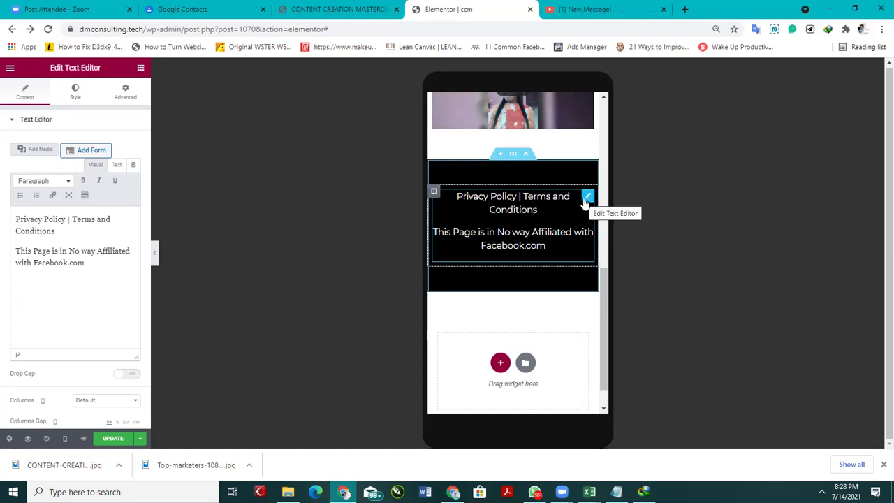
Step: Set the black footer section's top and bottom padding to 12 px with 0 on the sides
click(515, 157)
click(125, 92)
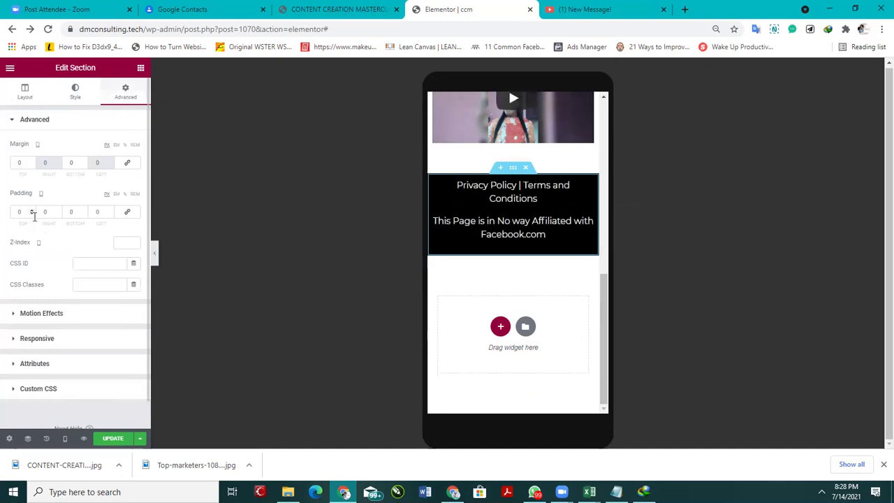
click(28, 212)
text(12)
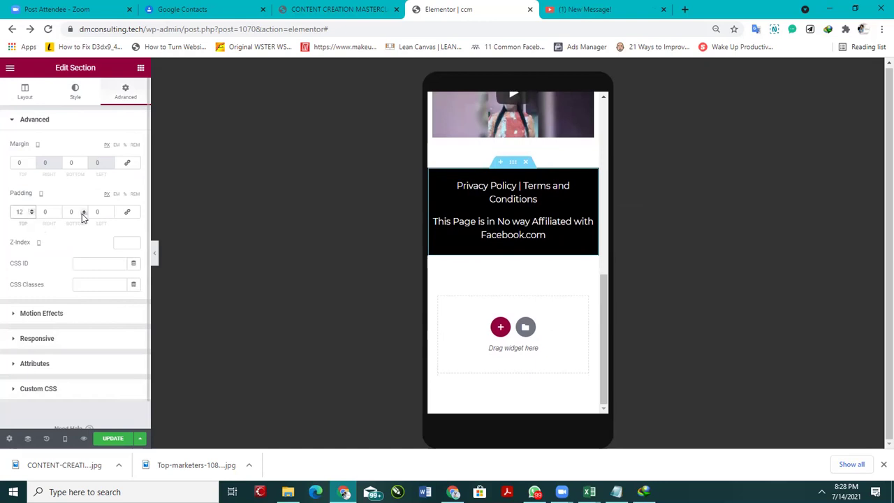
click(84, 212)
text(12)
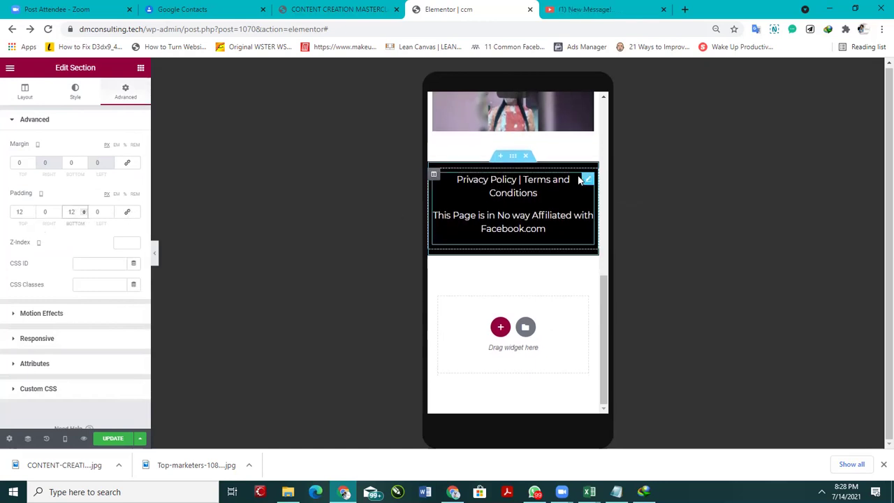
Step: Set the footer text widget's margins to 9 px at the top and 16 px at the bottom
click(586, 180)
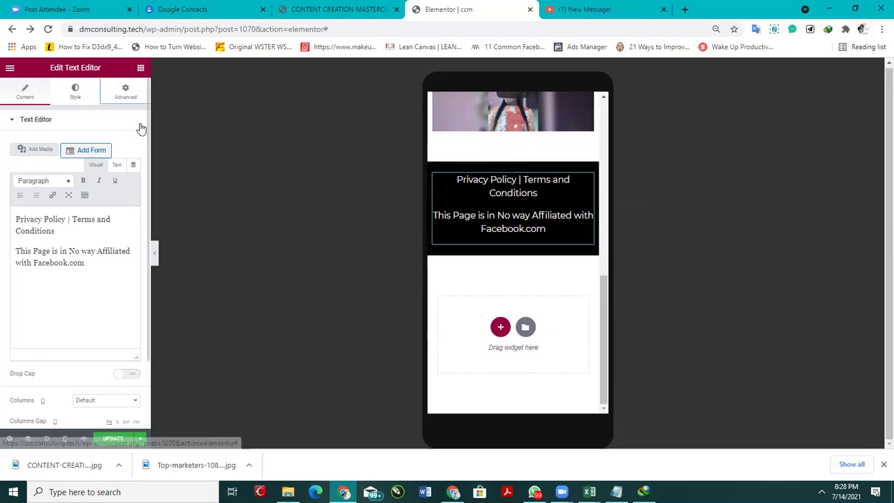
click(126, 91)
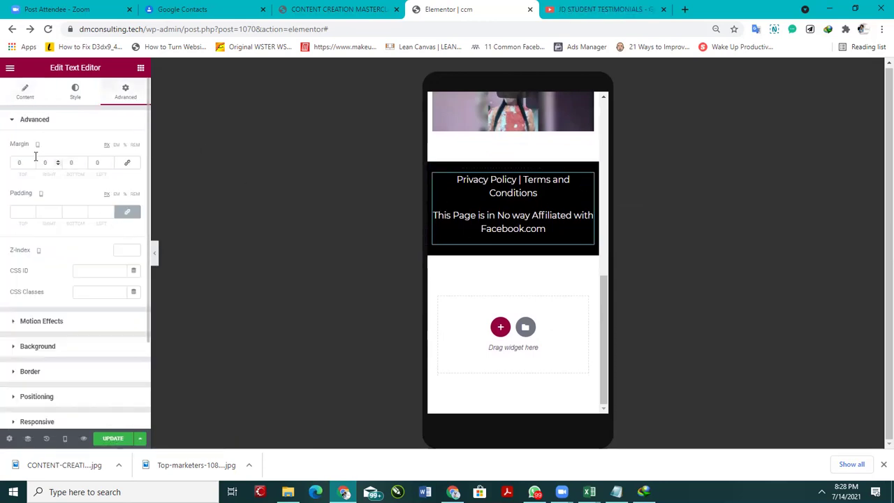
click(31, 160)
click(32, 160)
click(31, 160)
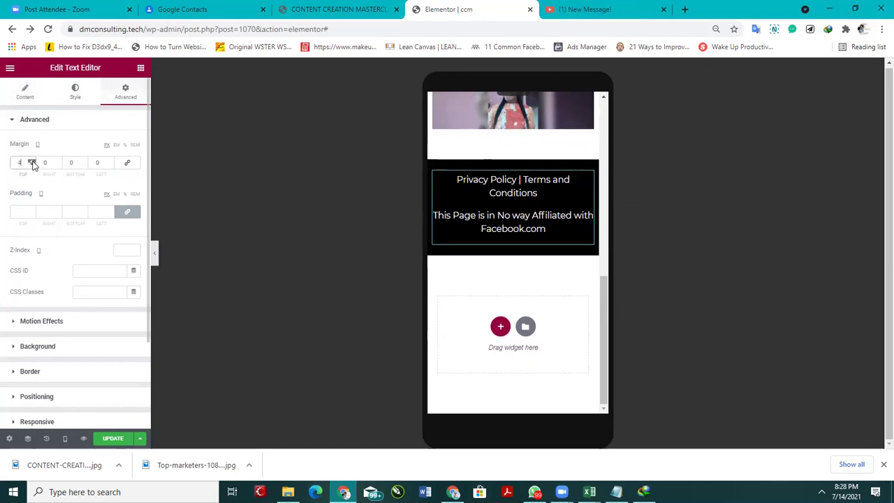
click(32, 160)
click(32, 160)
click(83, 162)
text(2)
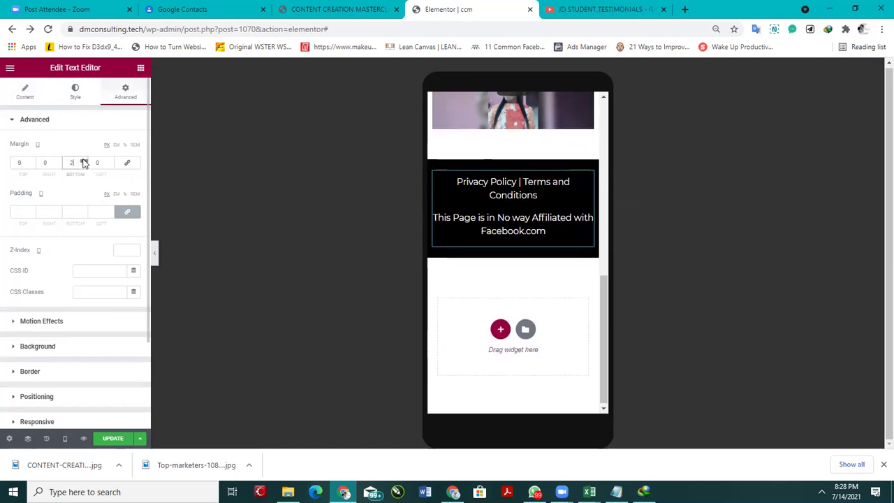
click(83, 160)
click(83, 161)
click(83, 160)
click(83, 161)
click(83, 161)
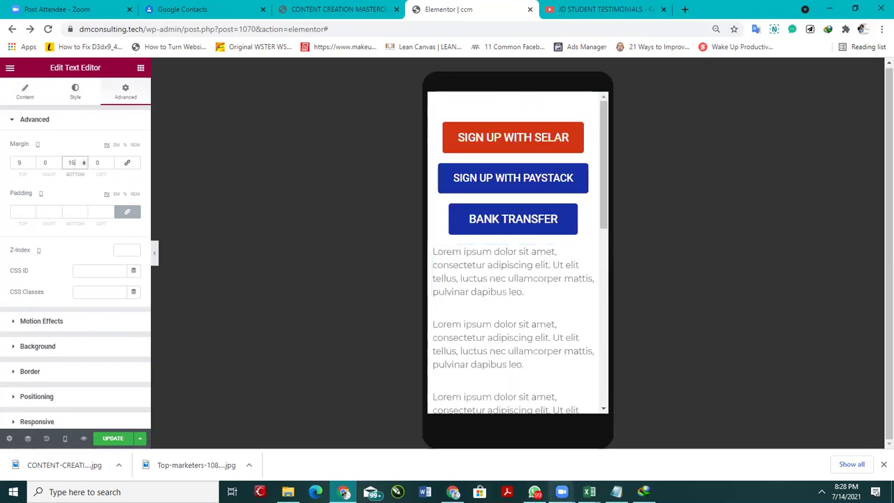
key(Up)
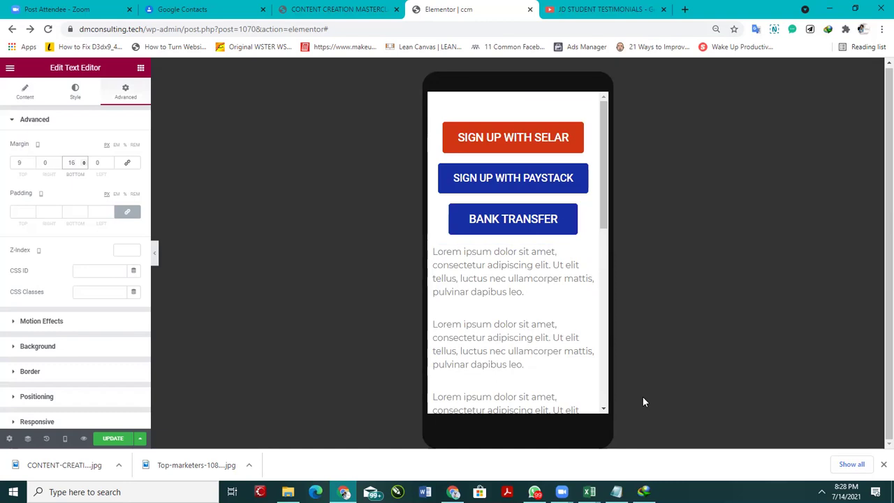
Step: Select the "SIGN UP WITH SELAR" button and review the footer section at the end of the page
click(537, 135)
key(End)
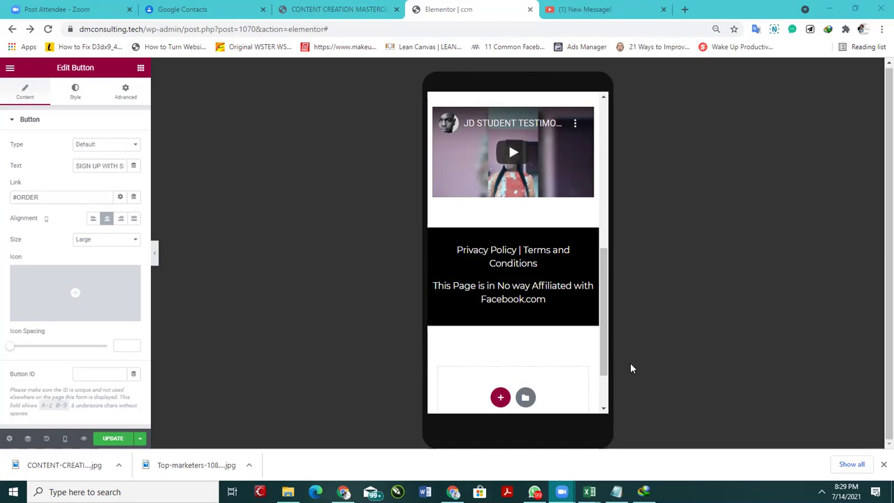
scroll(593, 379, down, 1)
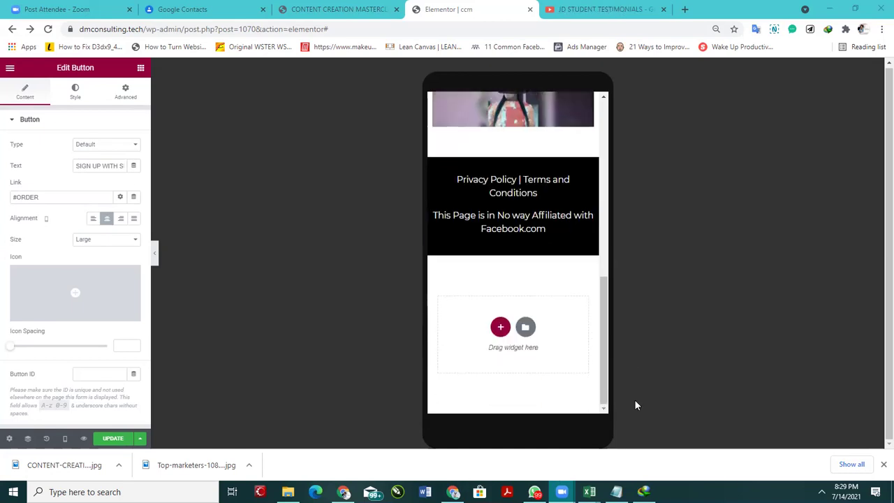